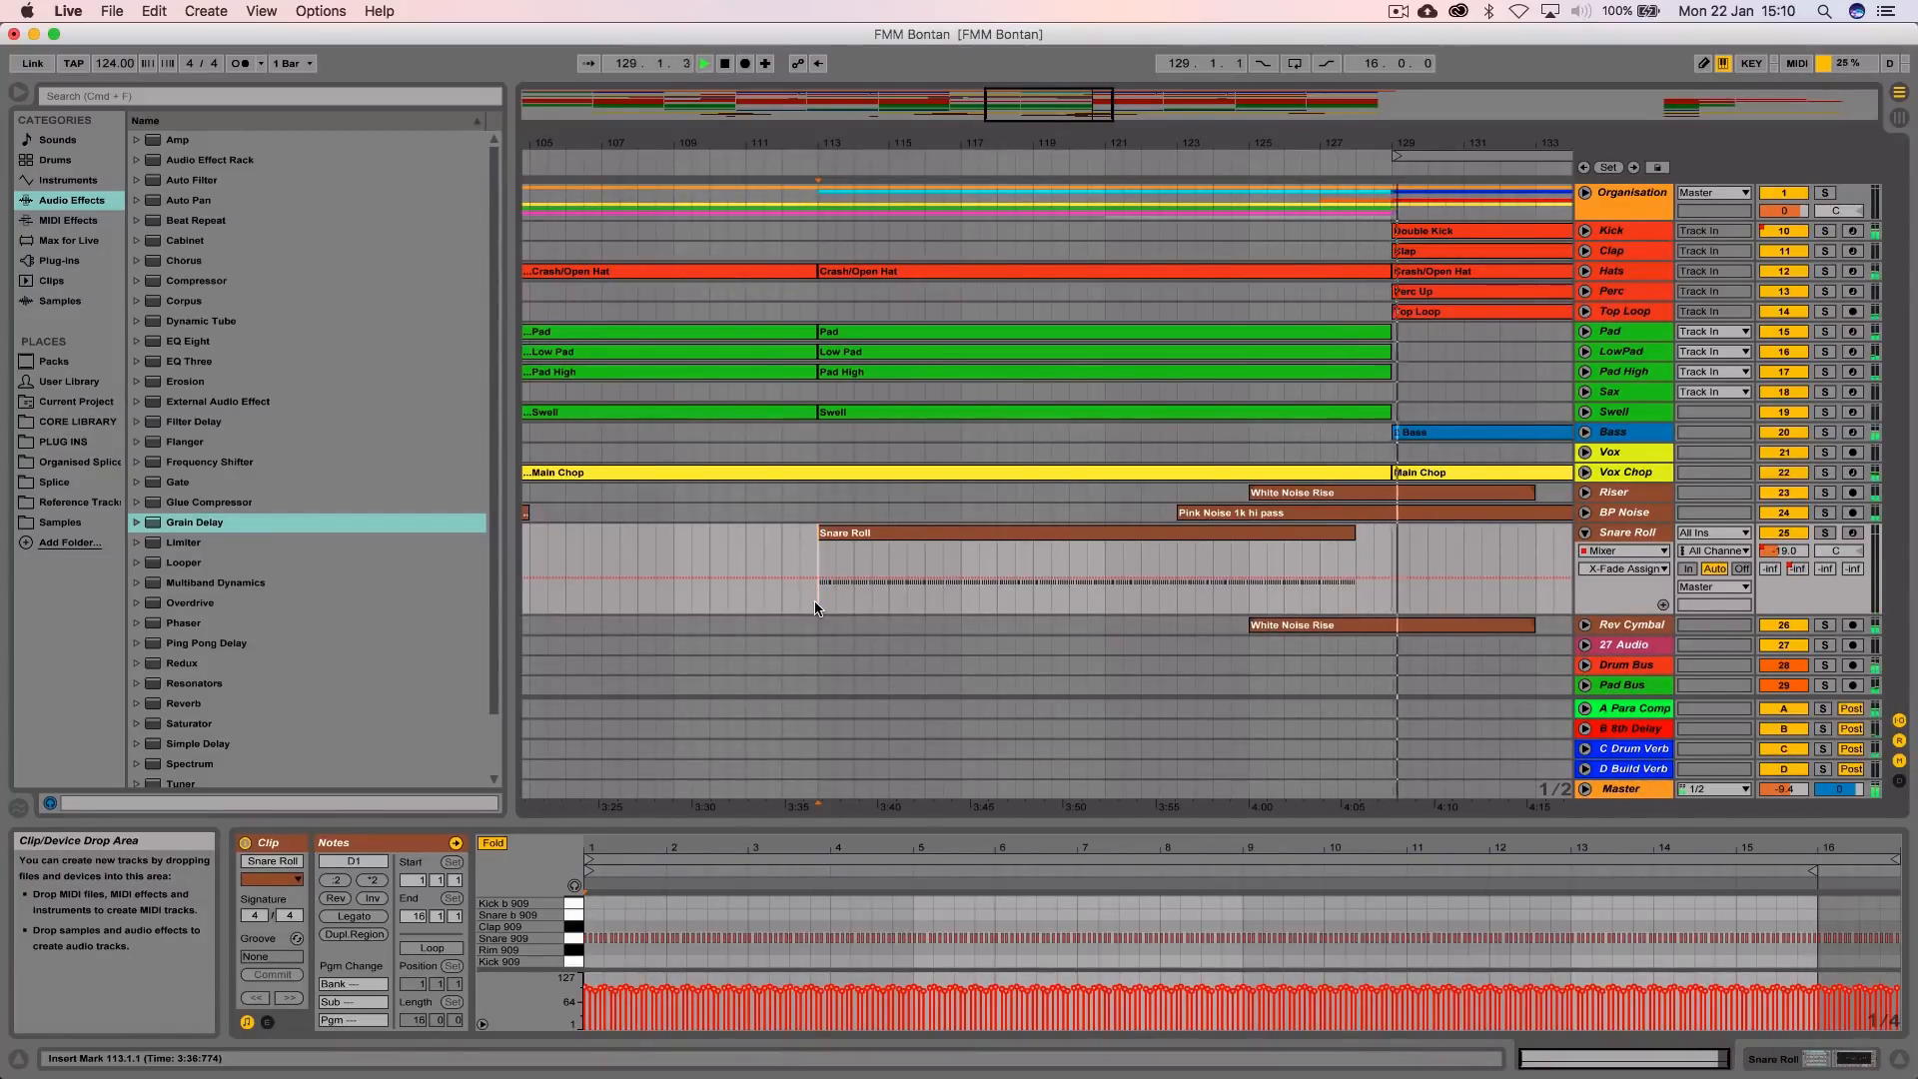
# Solo the Snare Roll track and audition the end of its roll from bar 127
pyautogui.press('space')
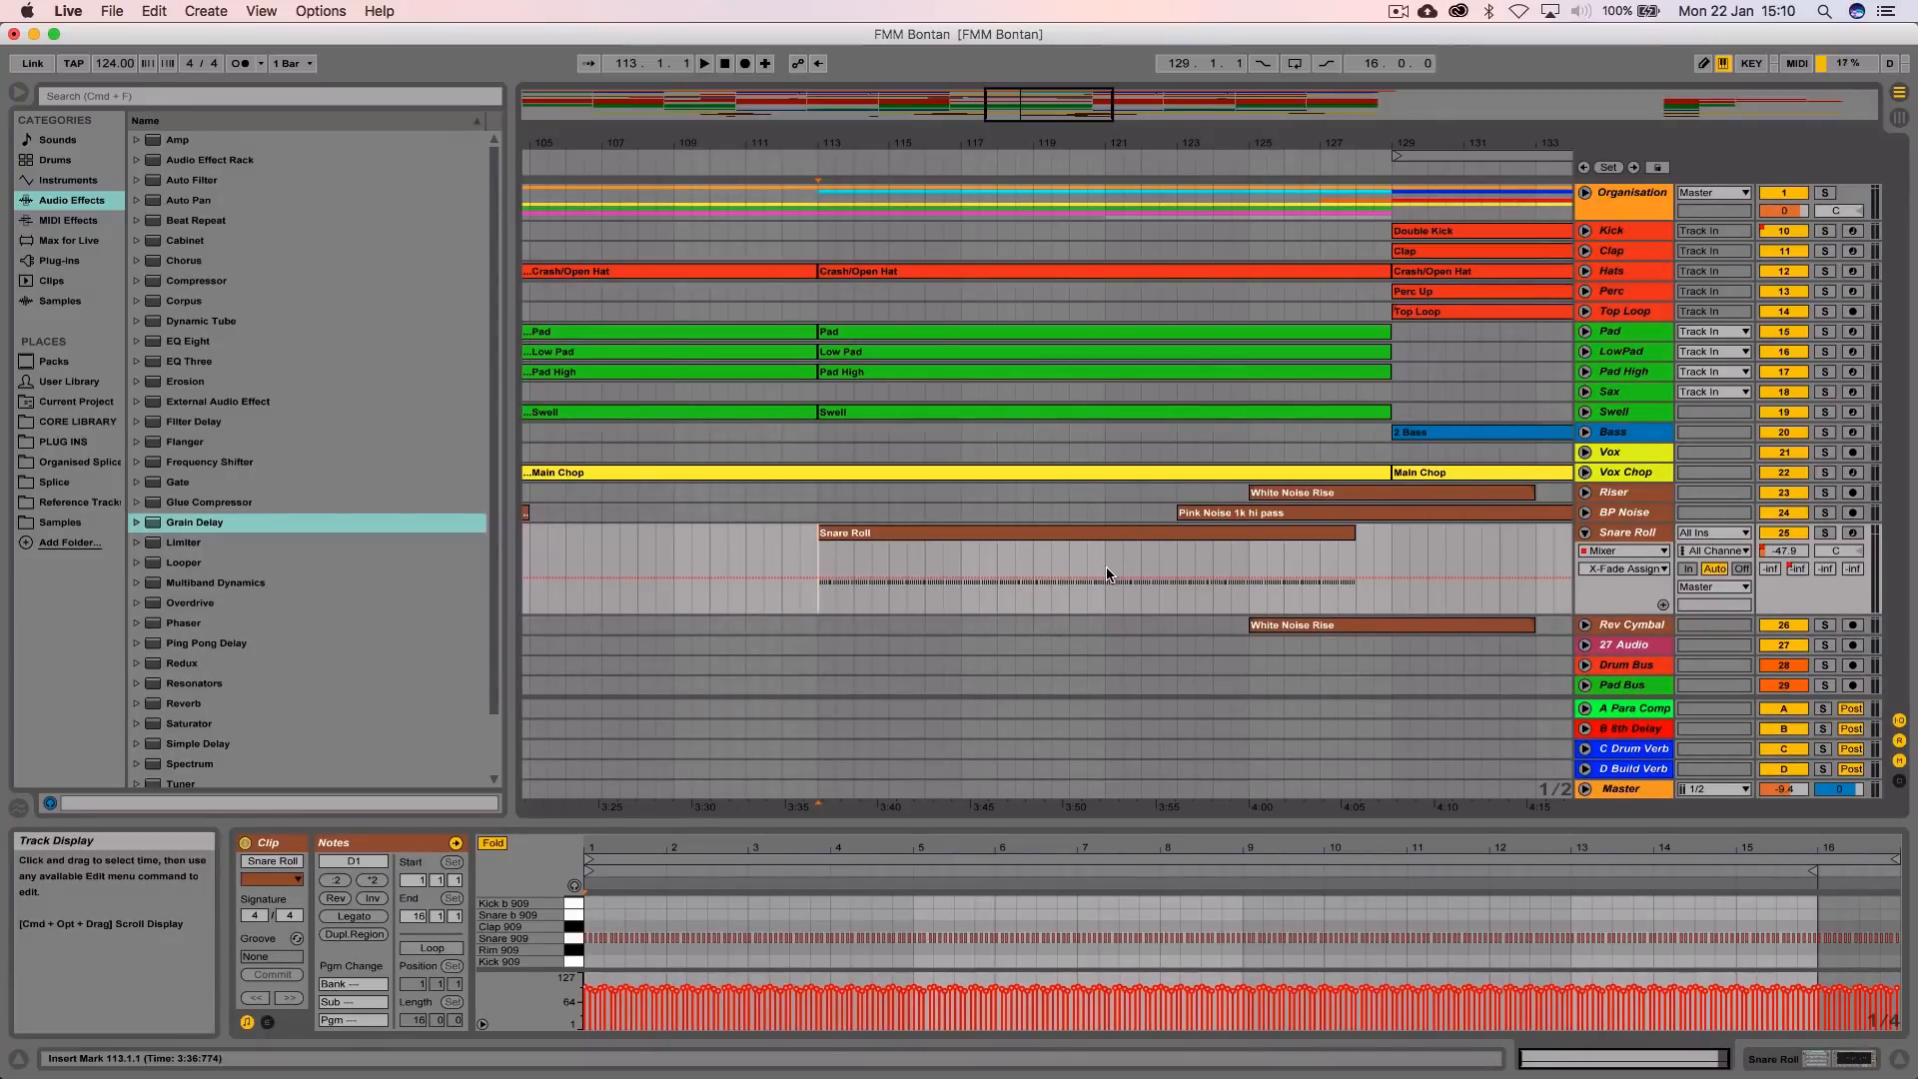
pyautogui.click(1317, 563)
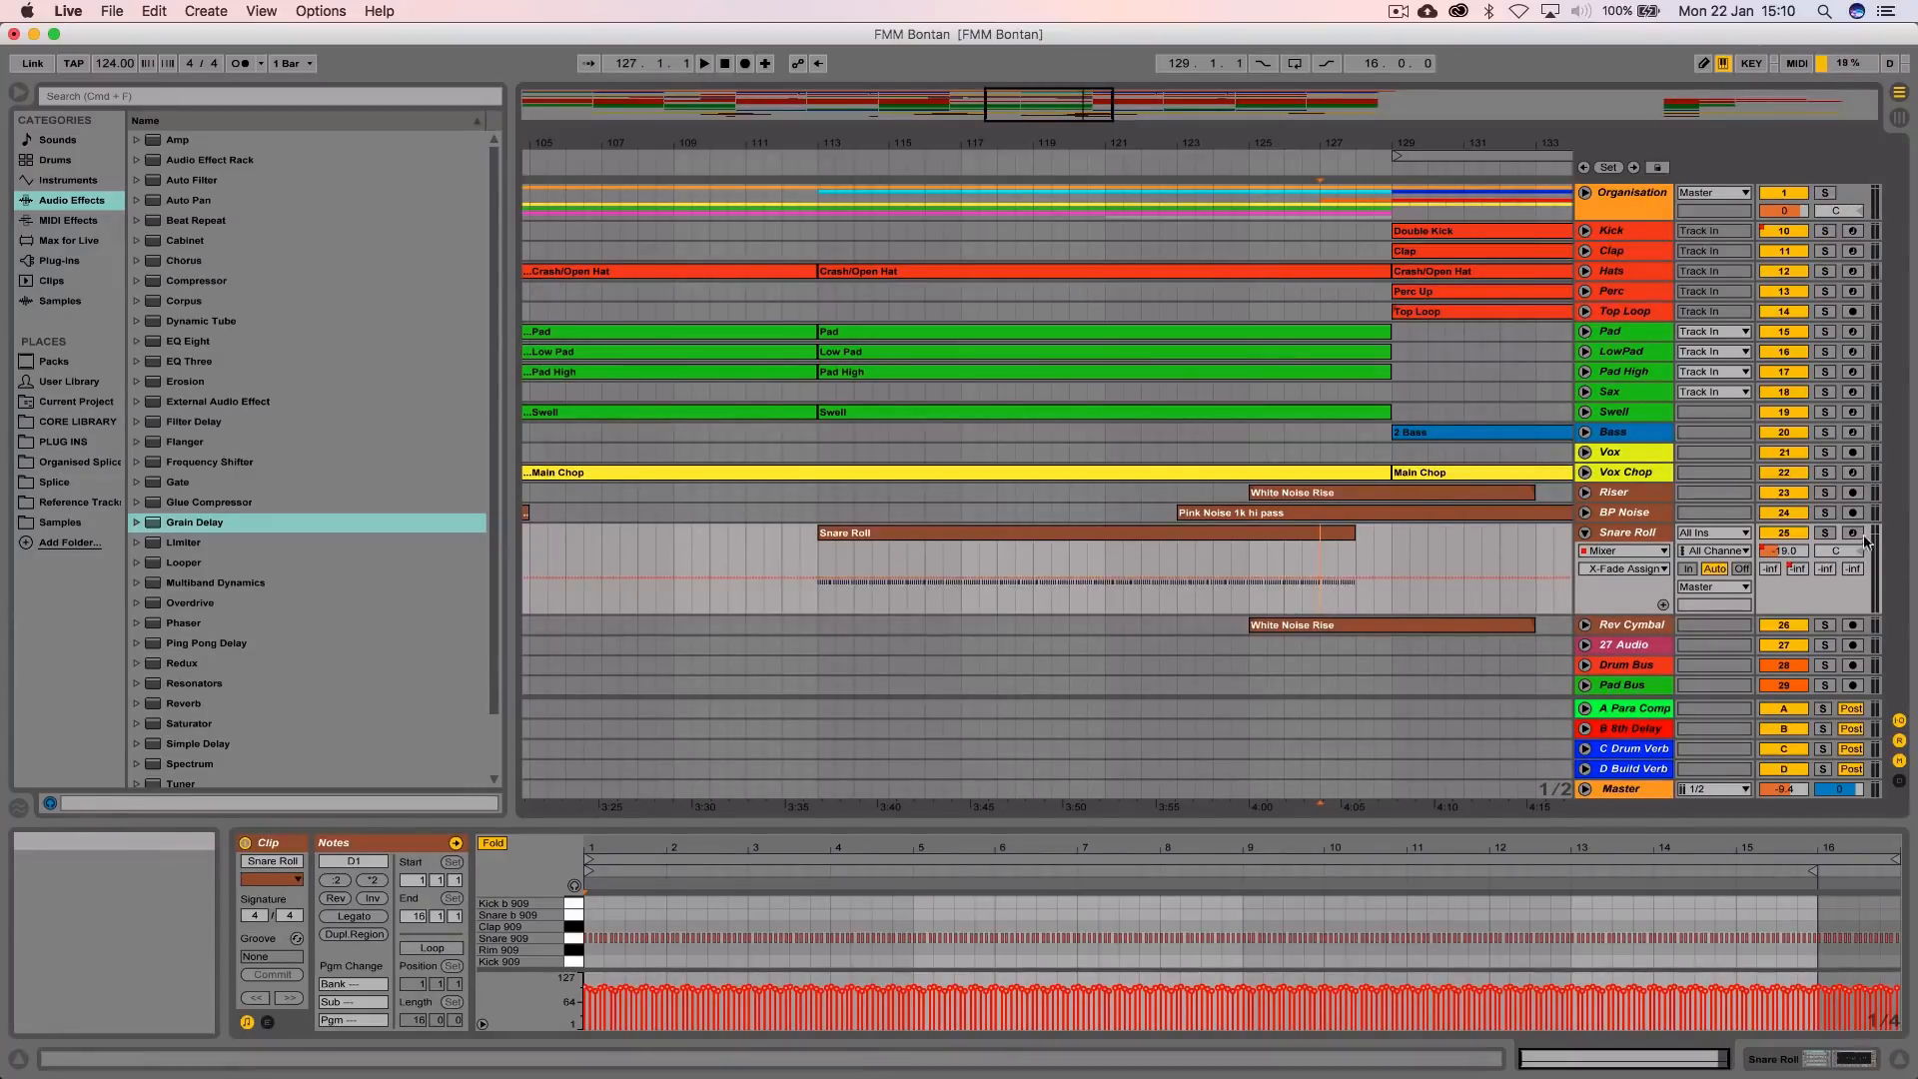
pyautogui.click(1824, 535)
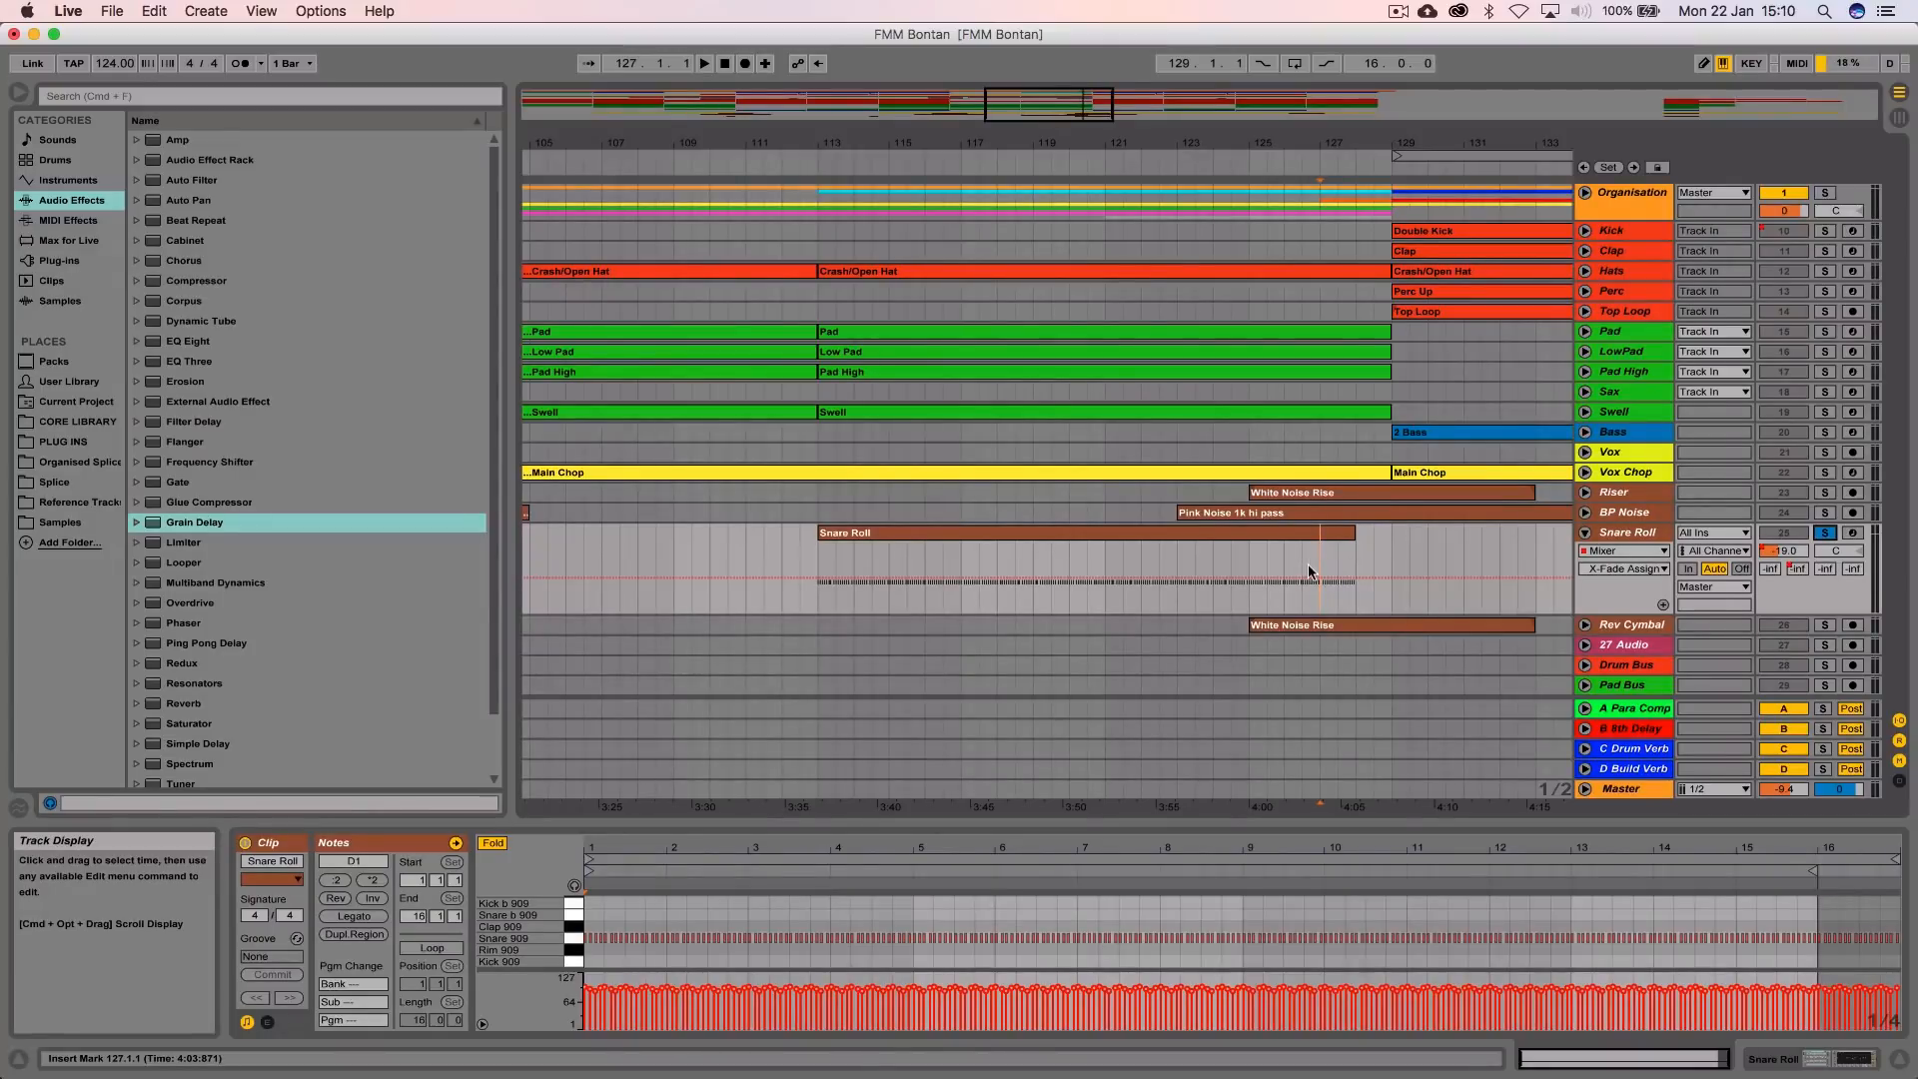
pyautogui.press('space')
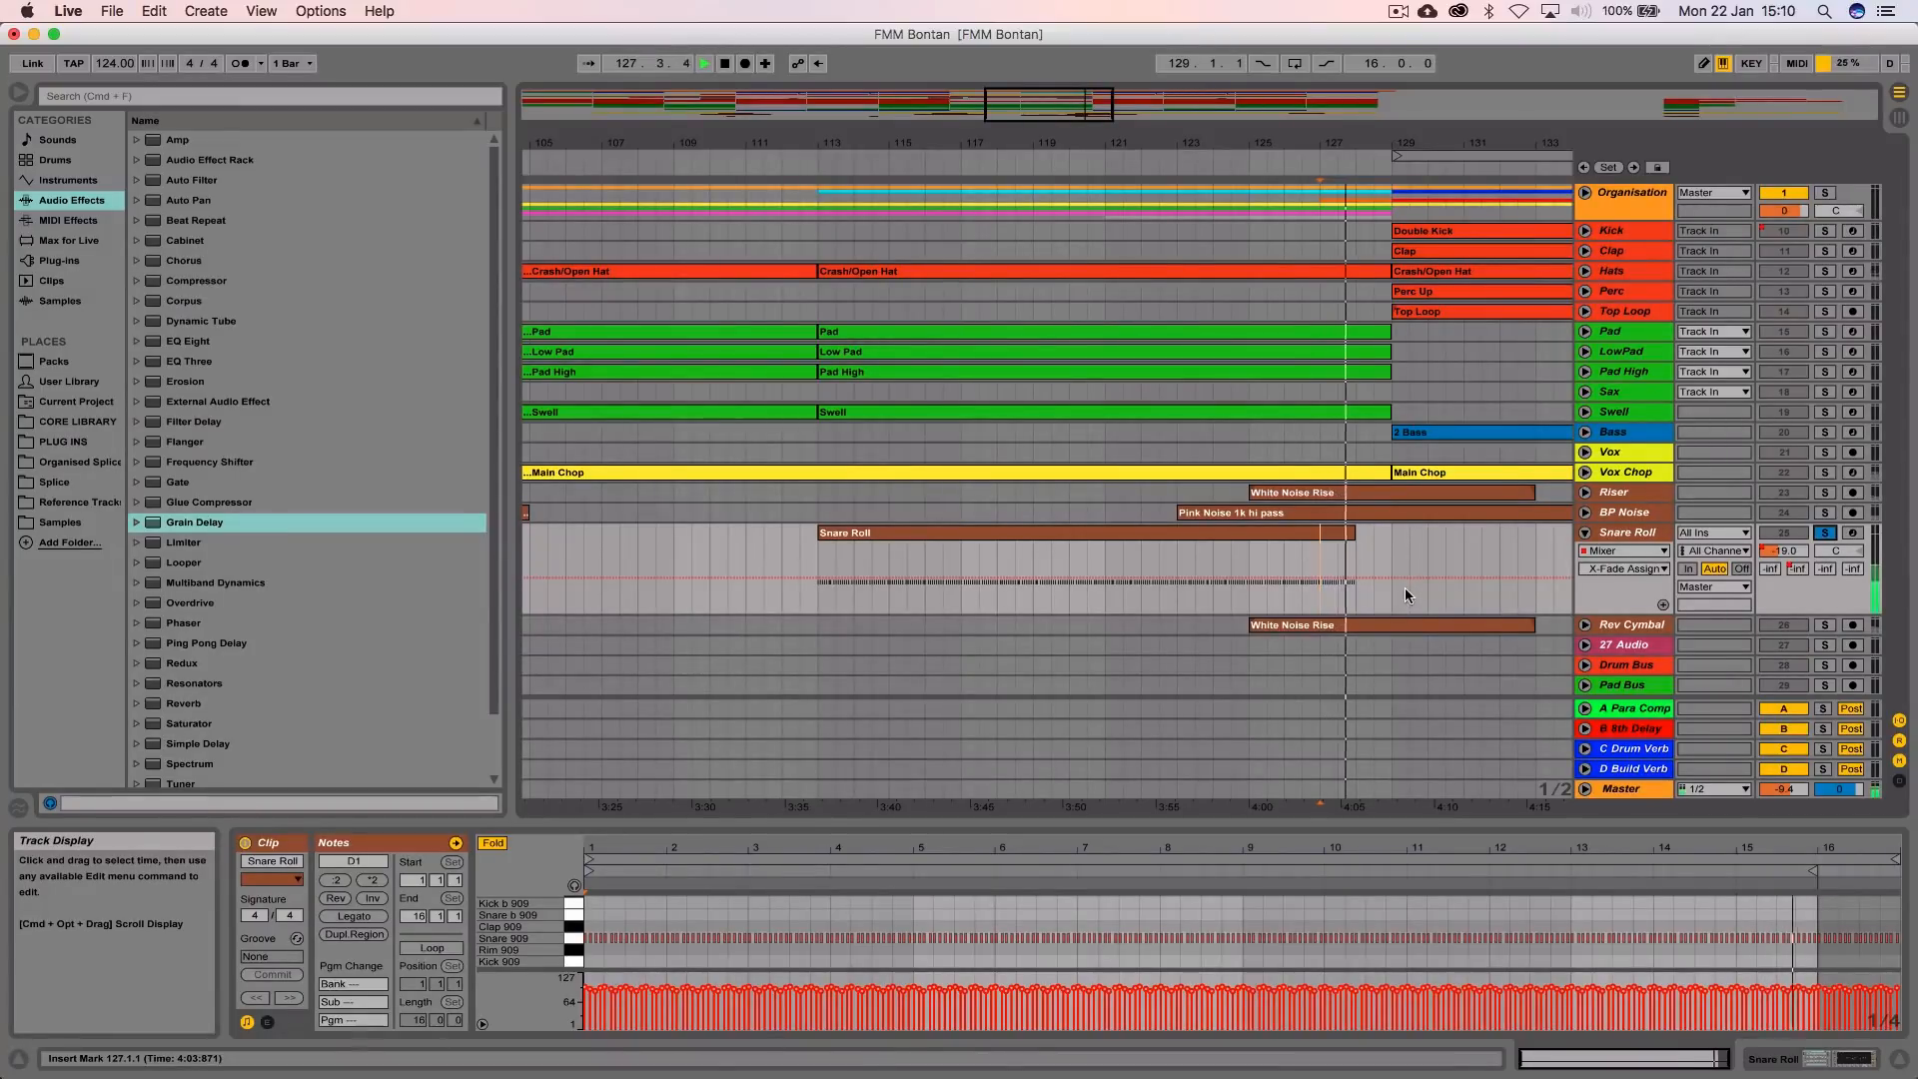
pyautogui.press('space')
pyautogui.click(1320, 555)
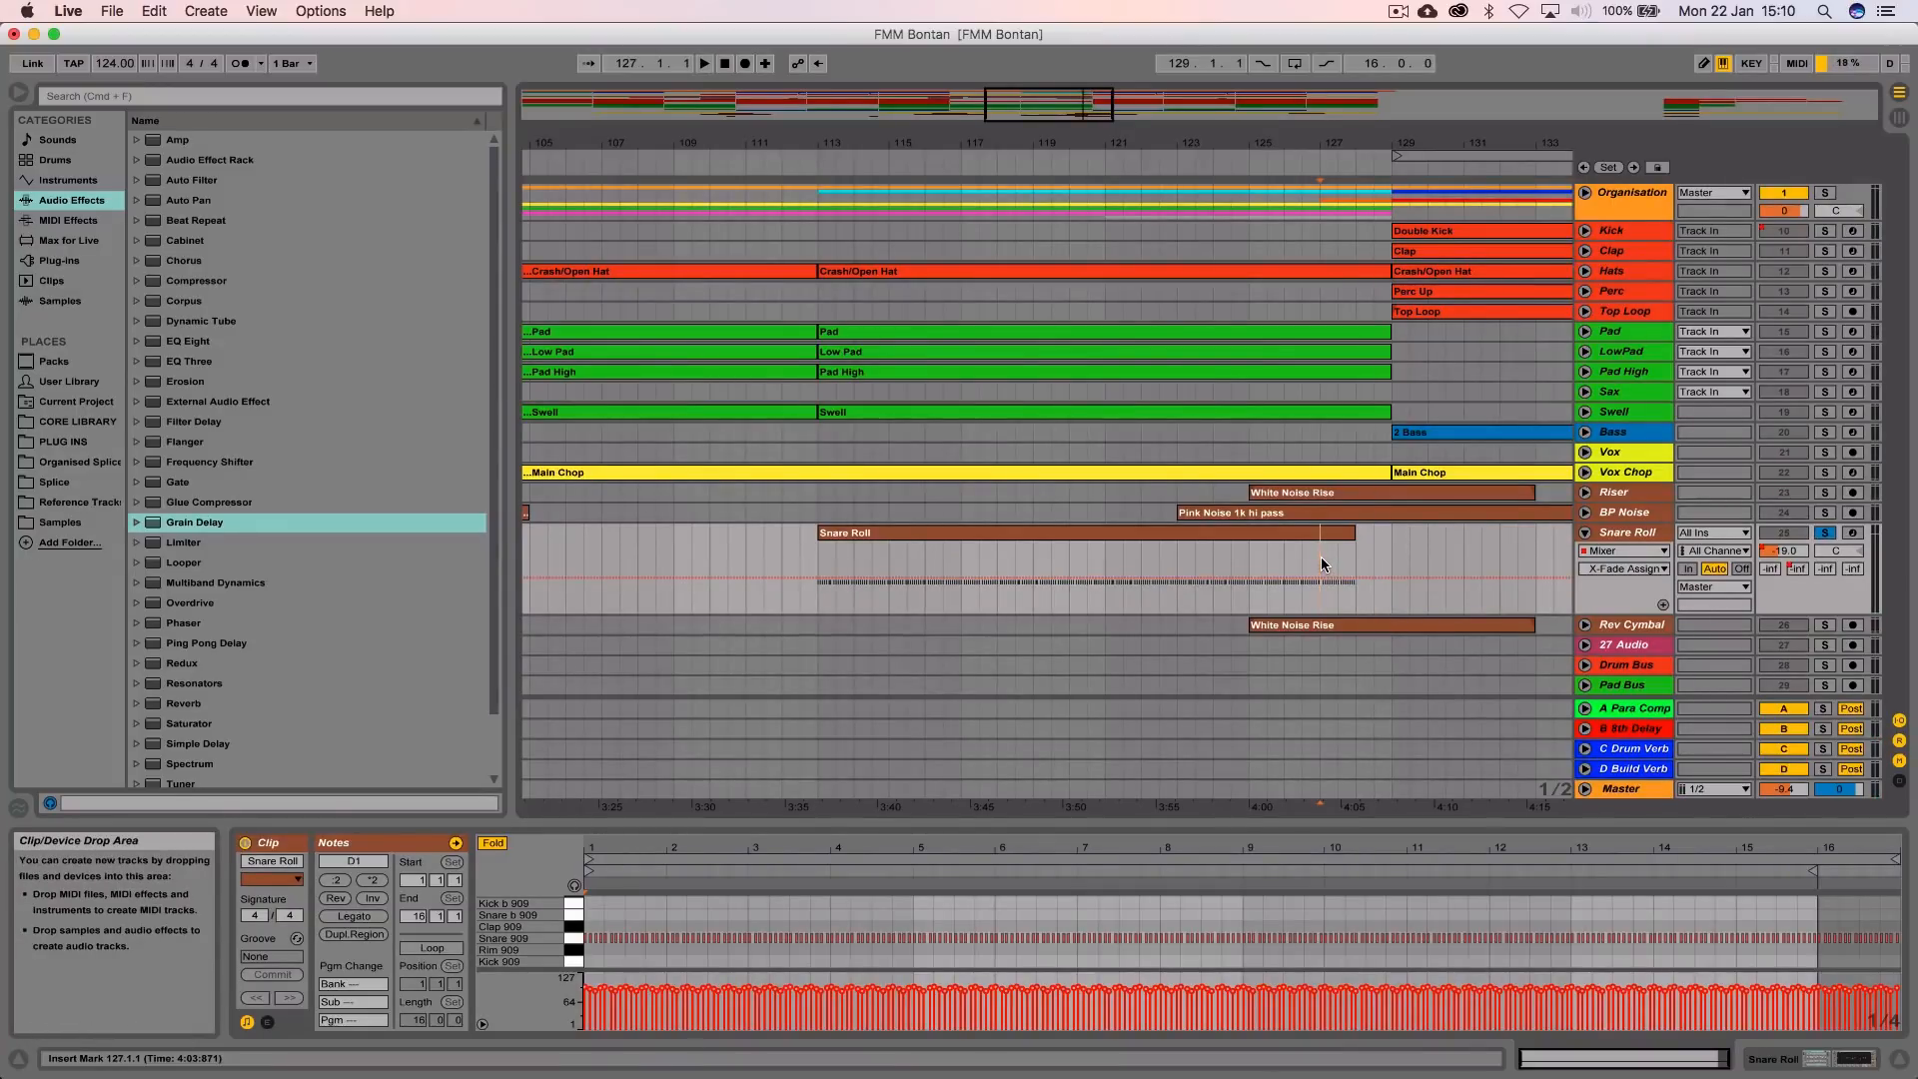
pyautogui.press('space')
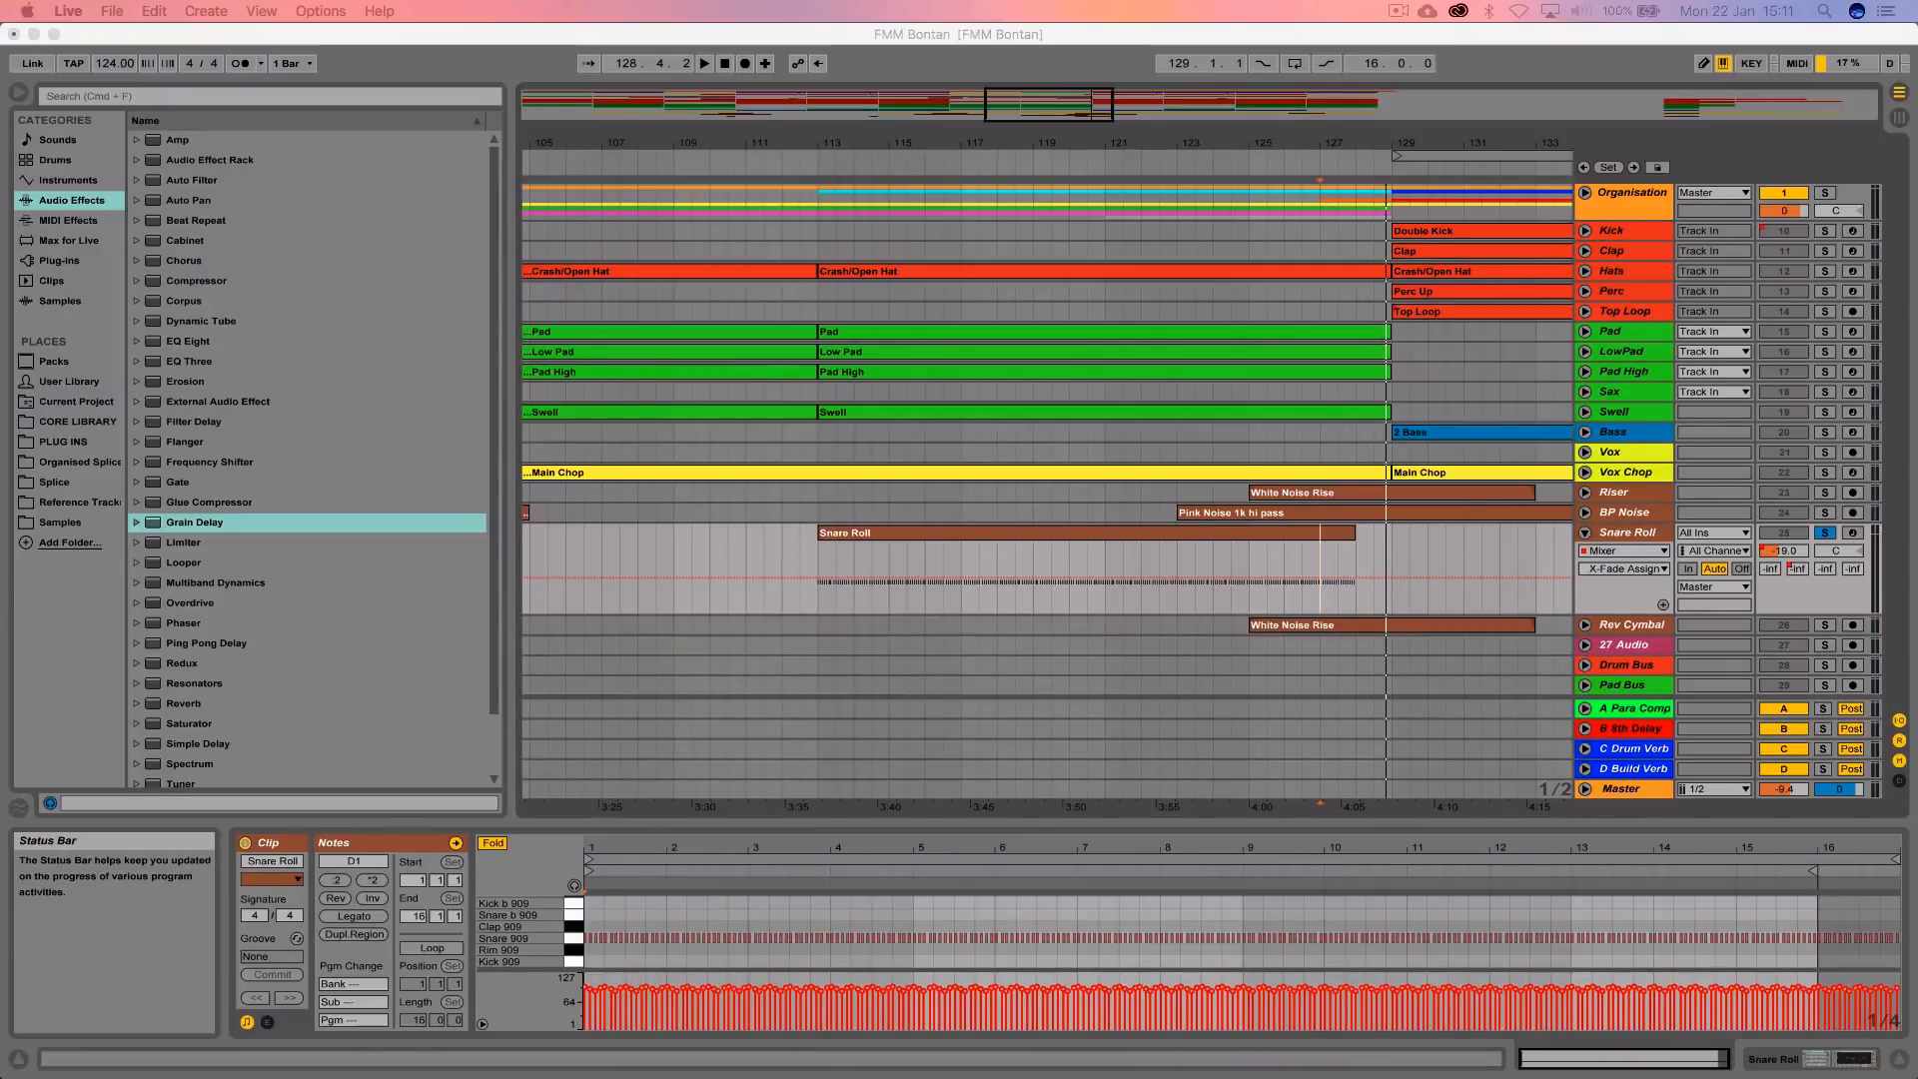
# Clear all automation envelopes from the Snare Roll track
pyautogui.click(1632, 538)
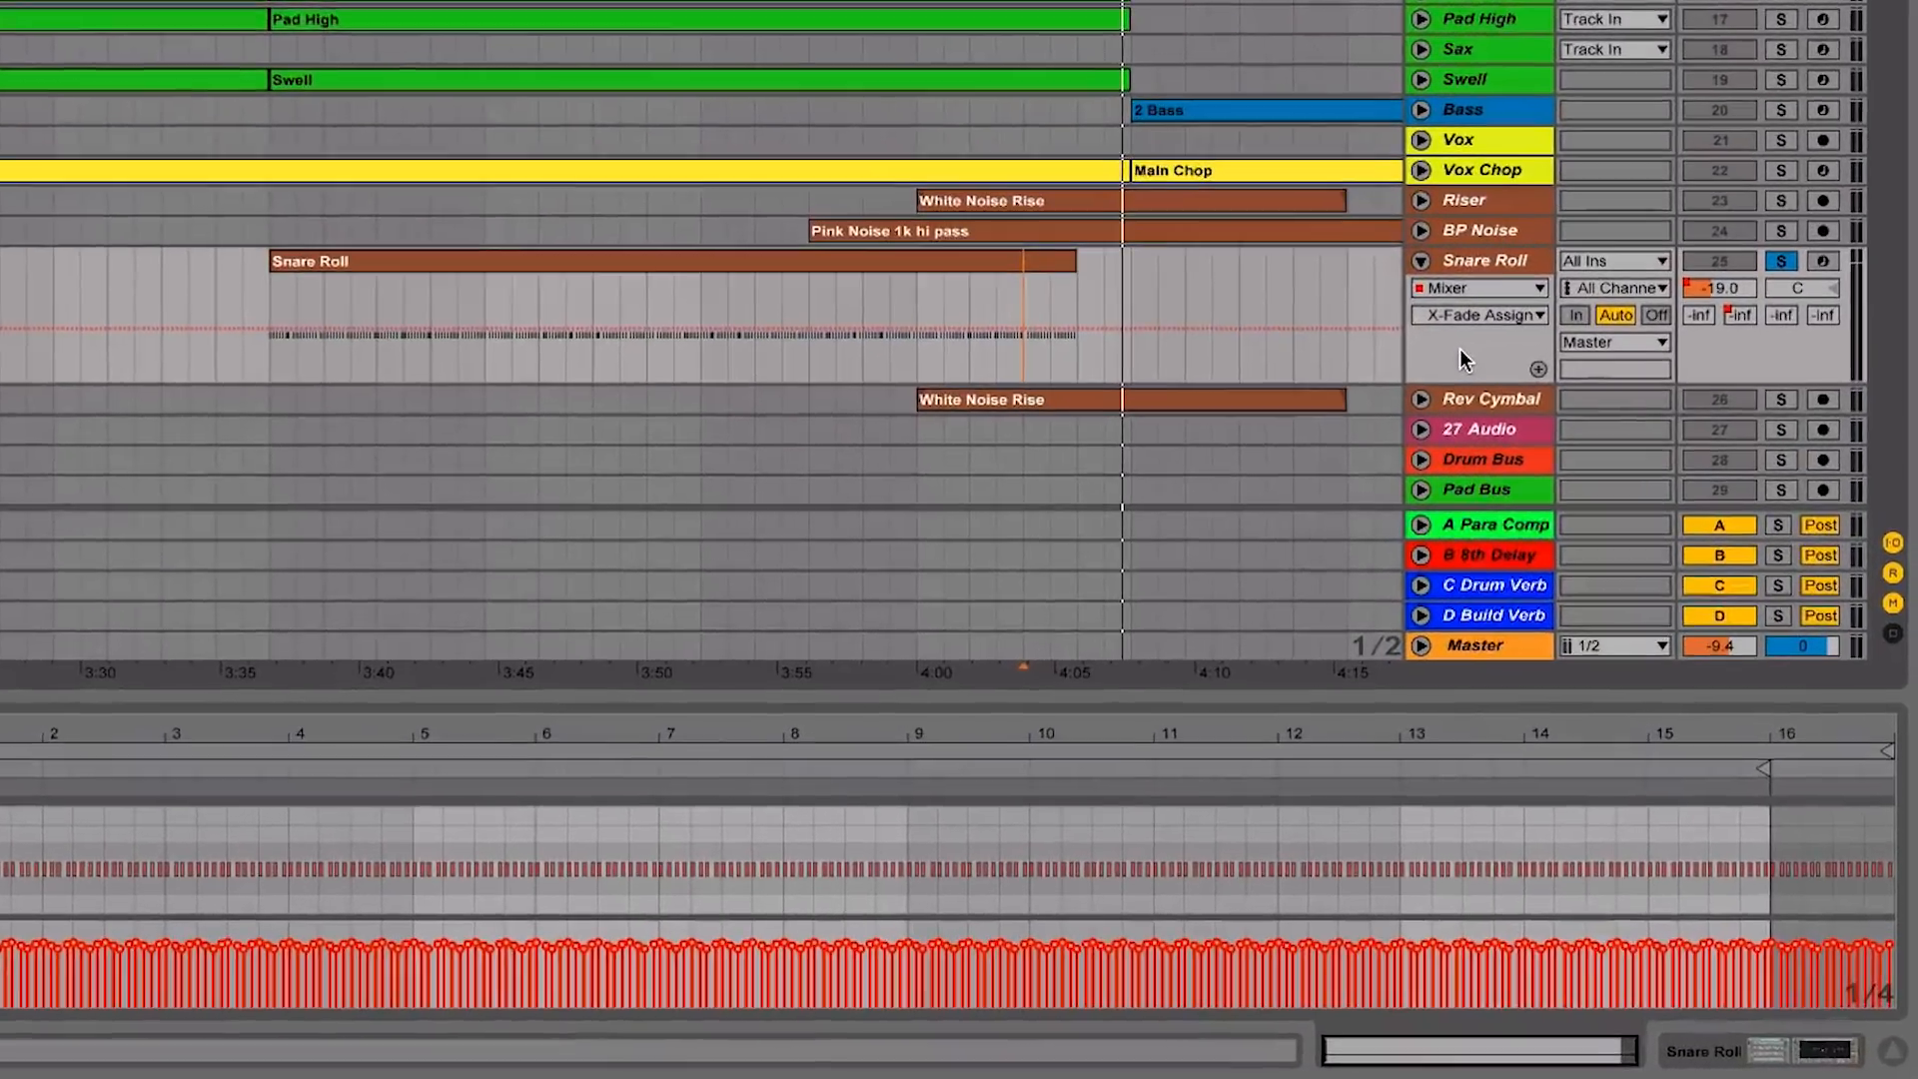
pyautogui.rightClick(1611, 591)
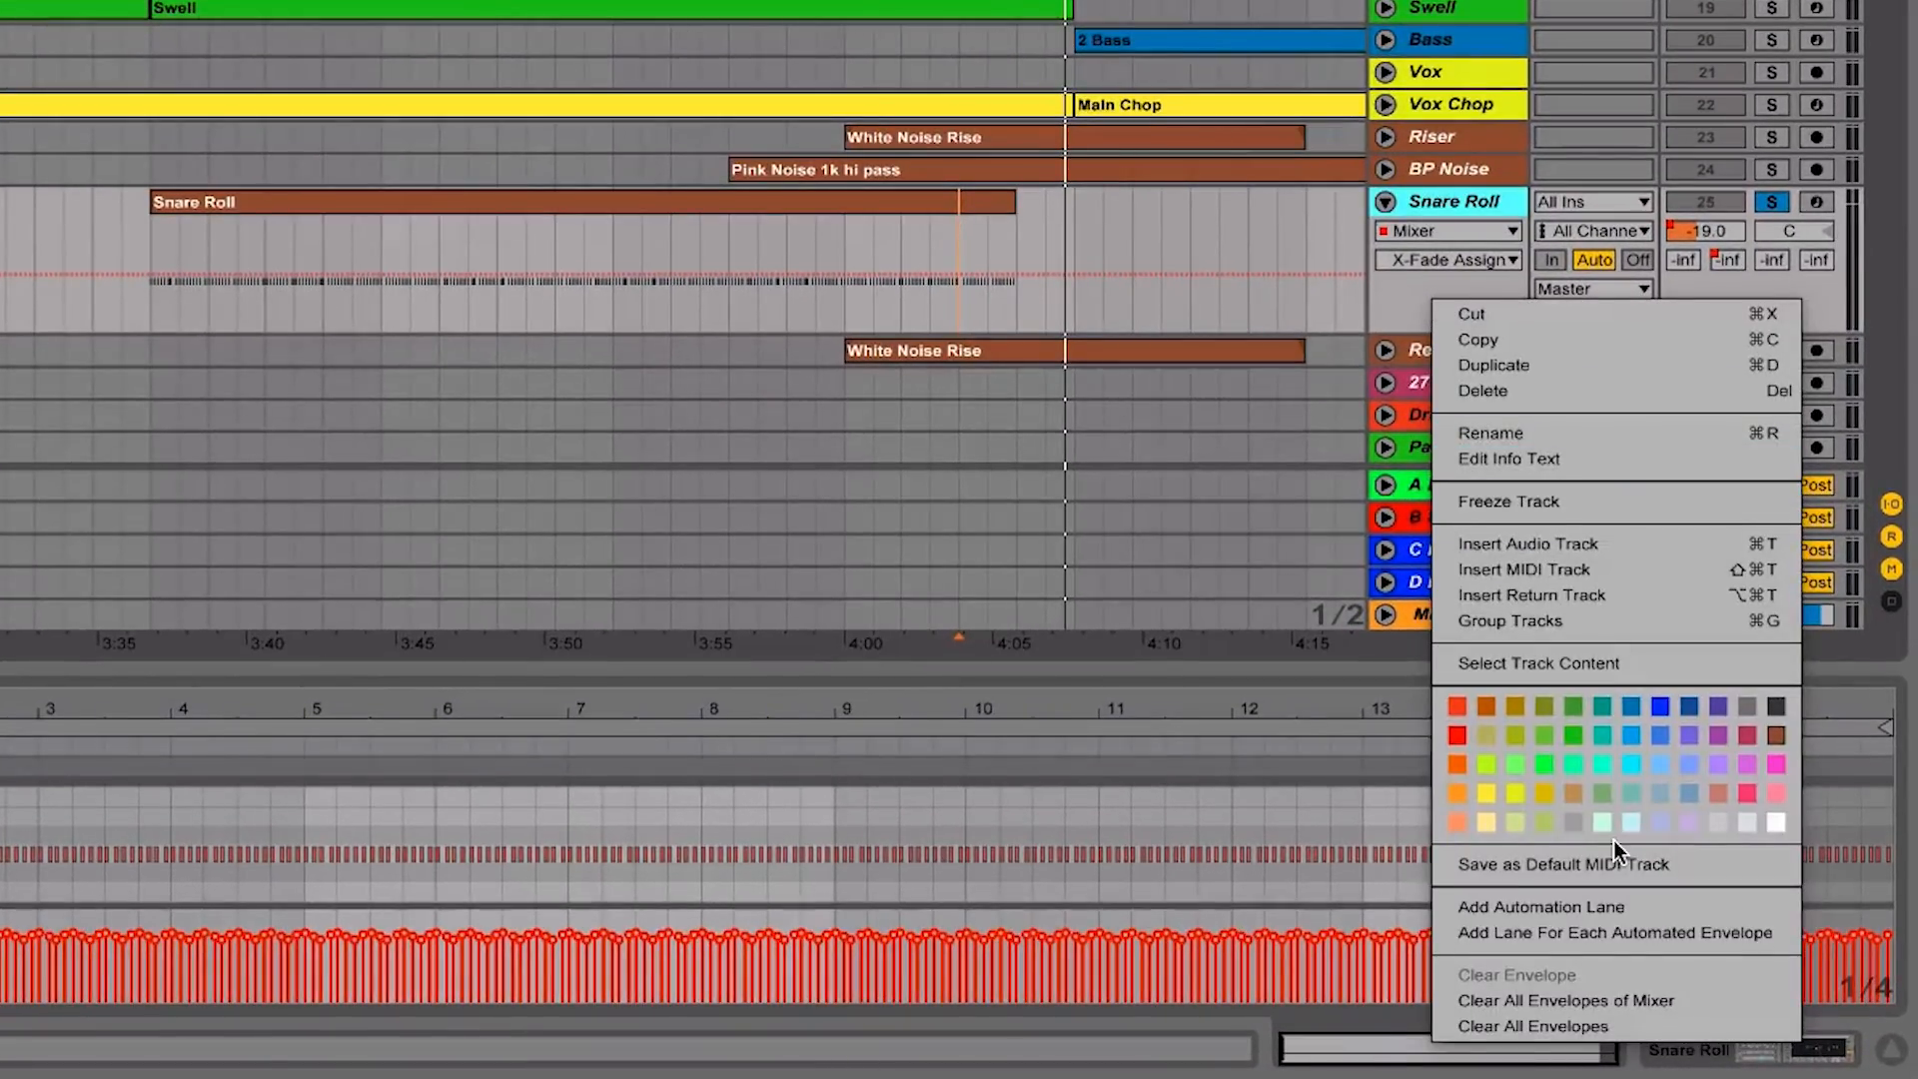
pyautogui.click(1570, 1023)
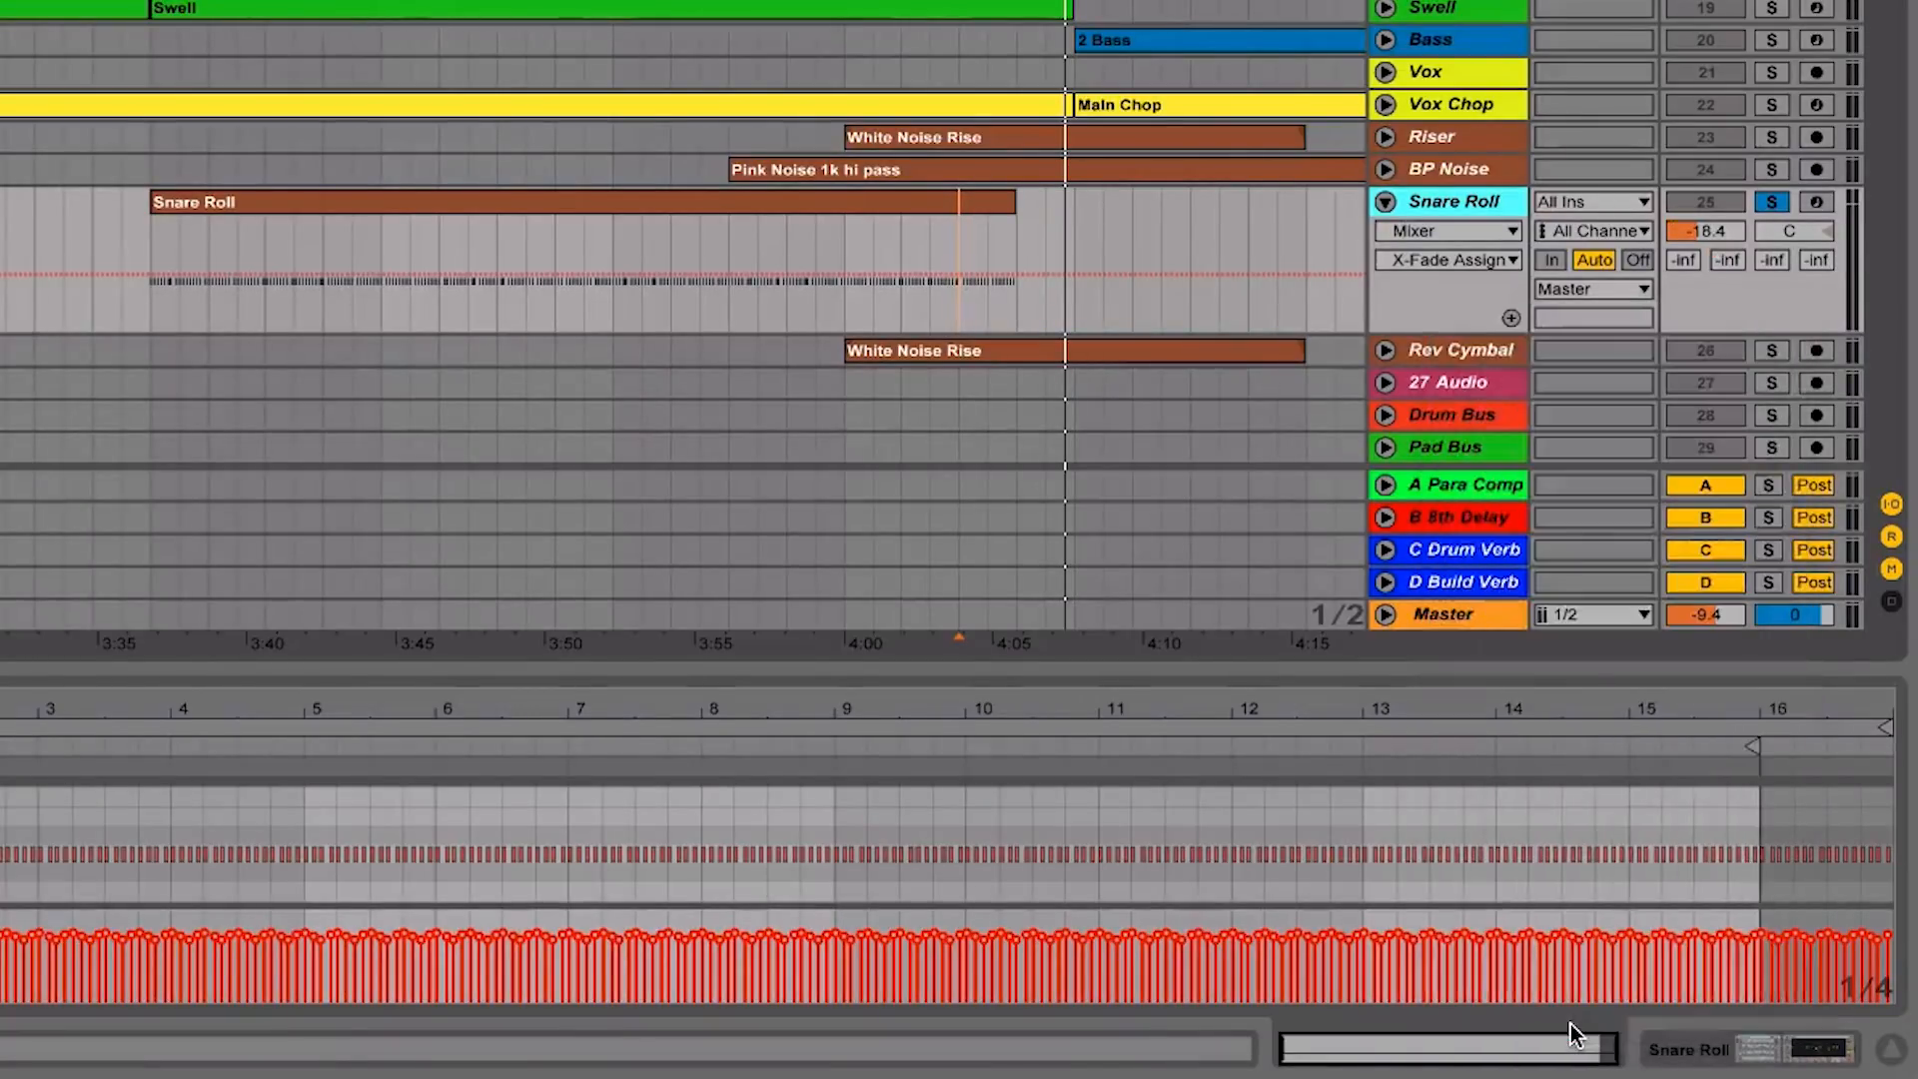
# Display the Mixer's Track Volume automation on the Snare Roll track
pyautogui.click(1382, 231)
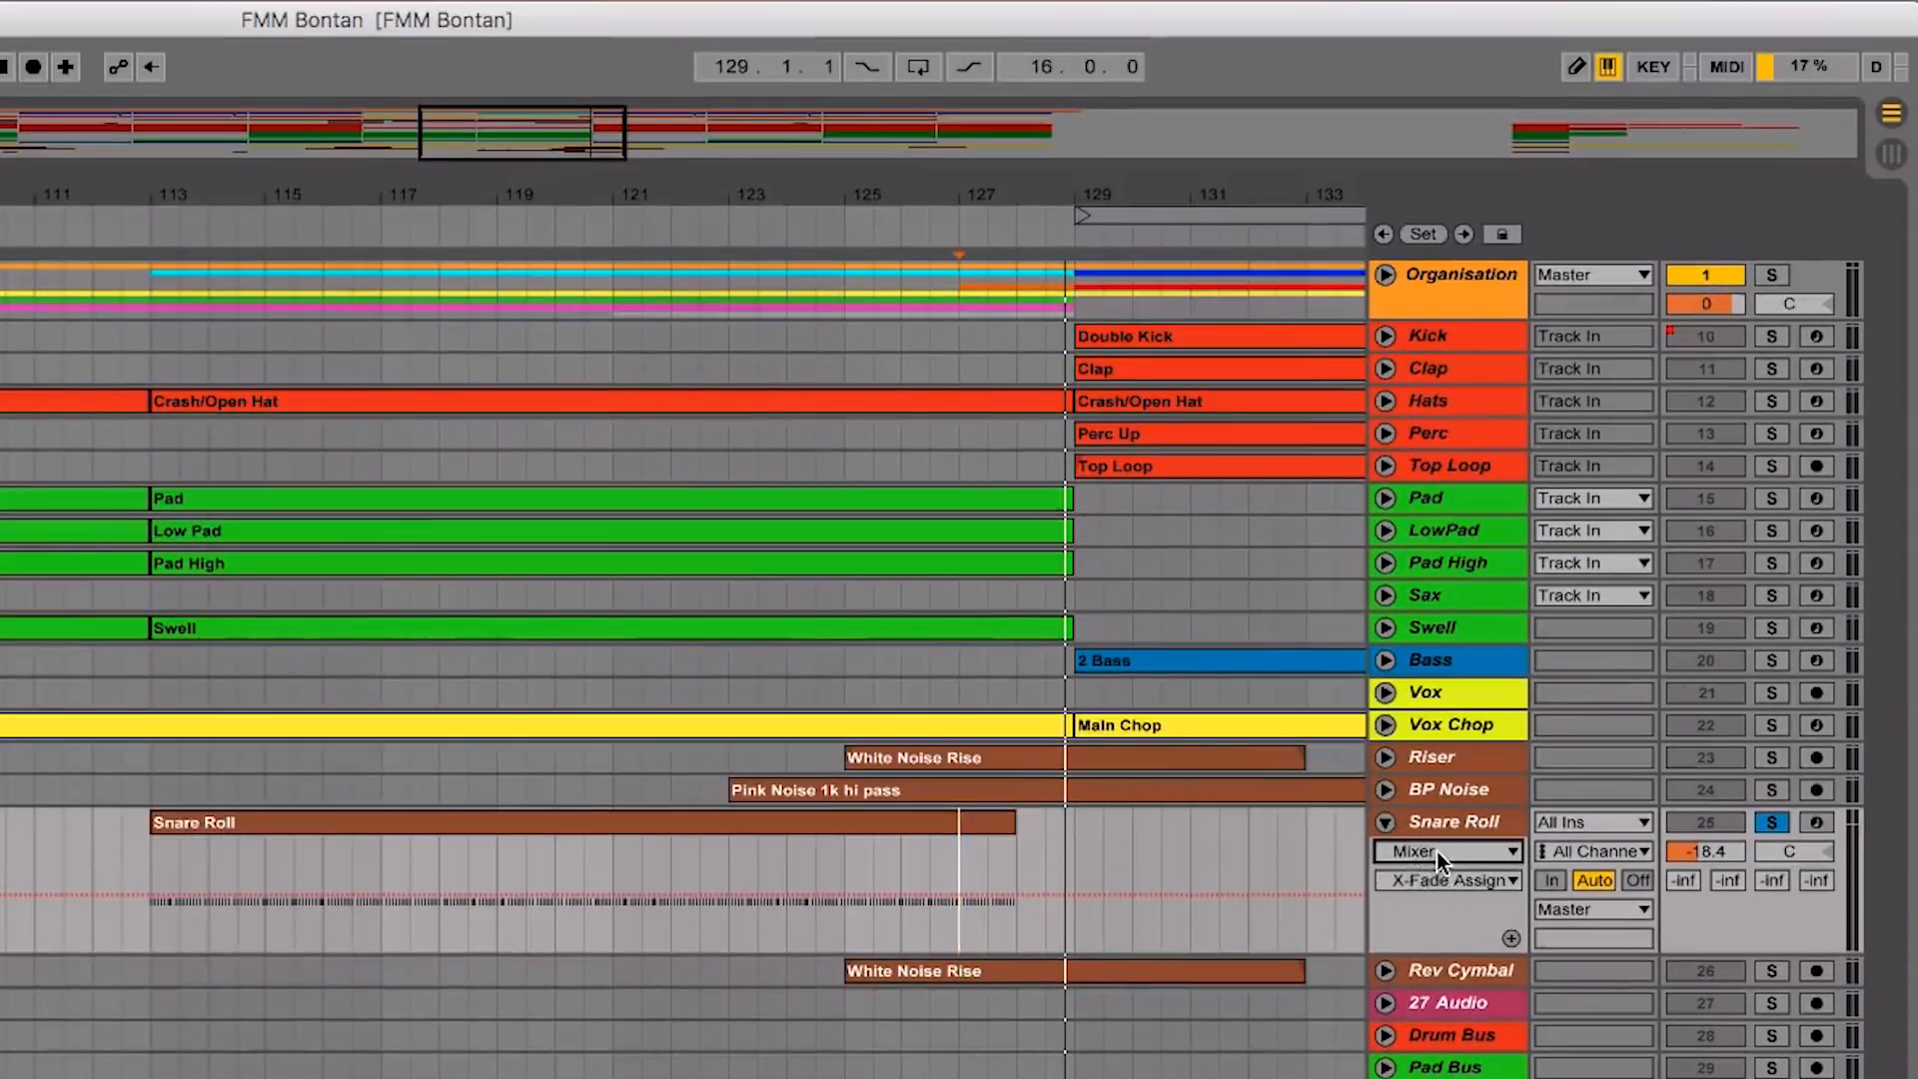
pyautogui.click(1436, 637)
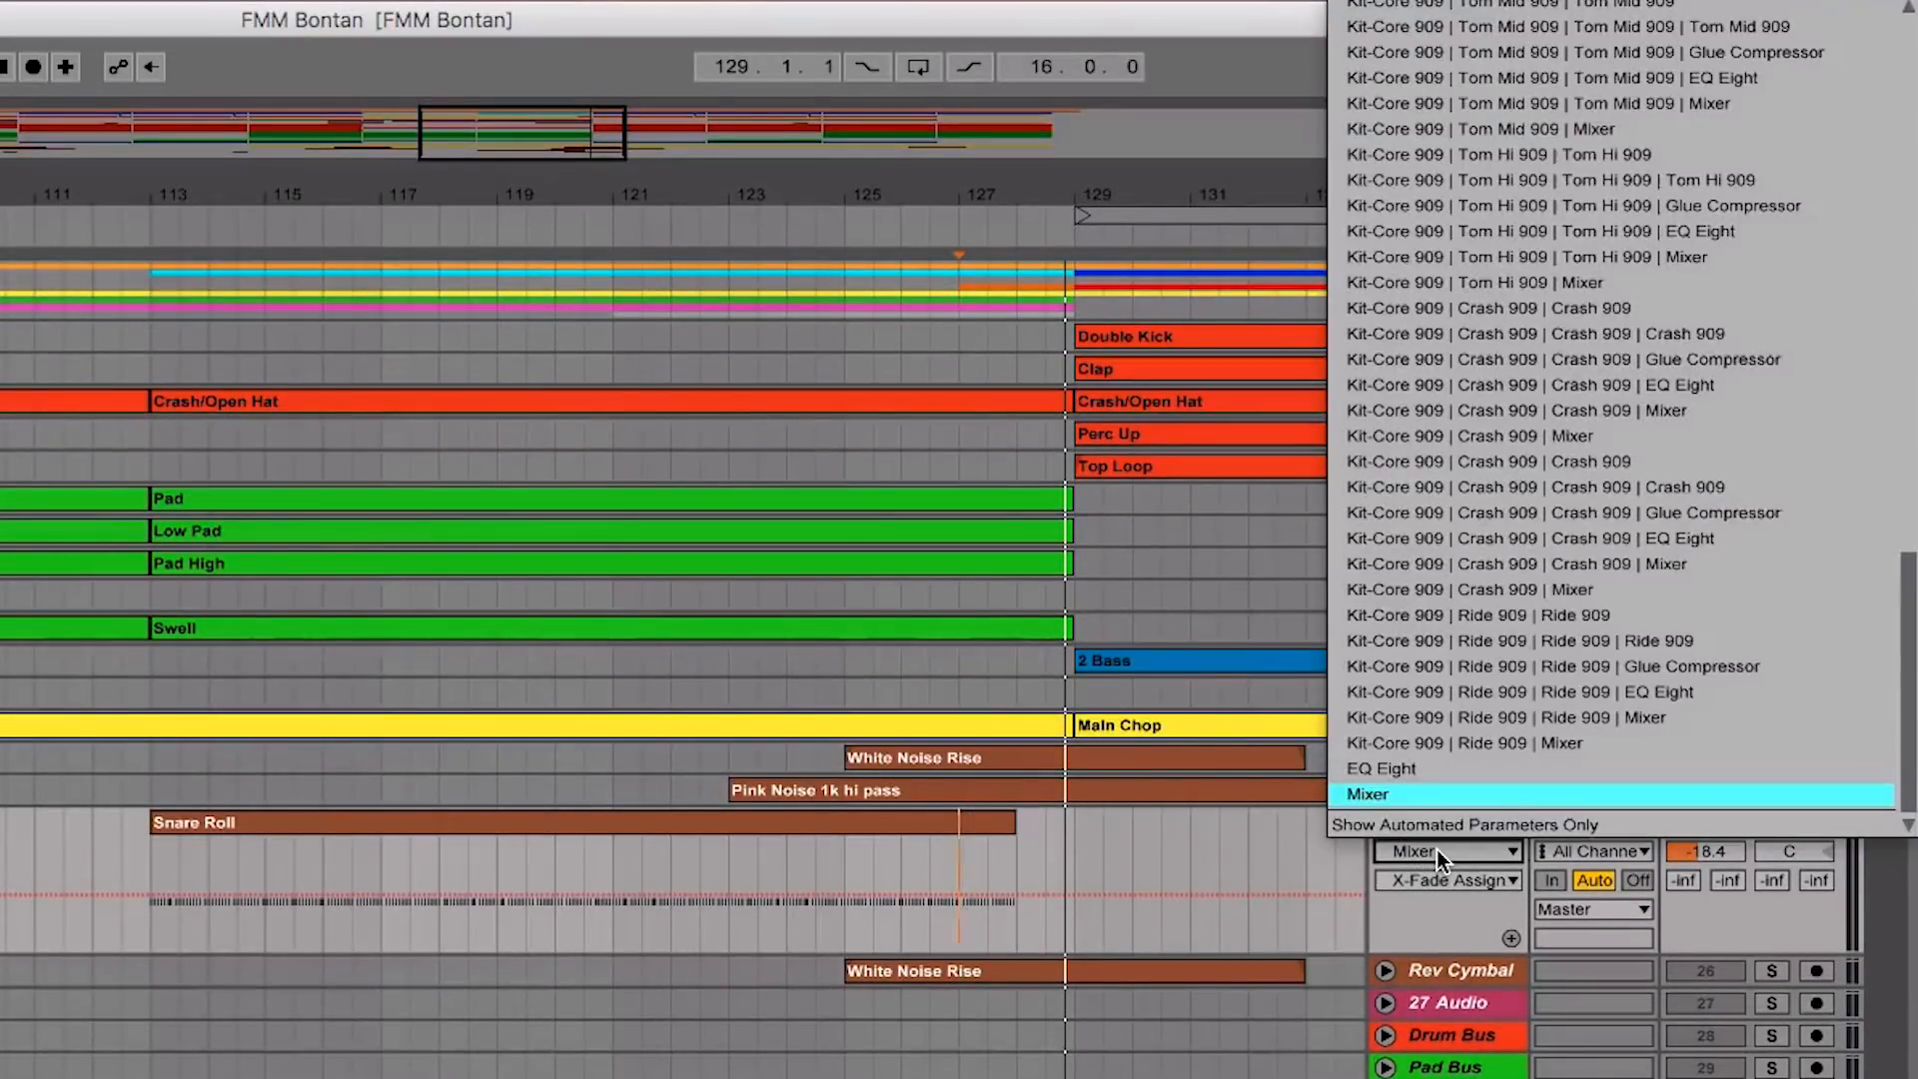
pyautogui.click(1372, 795)
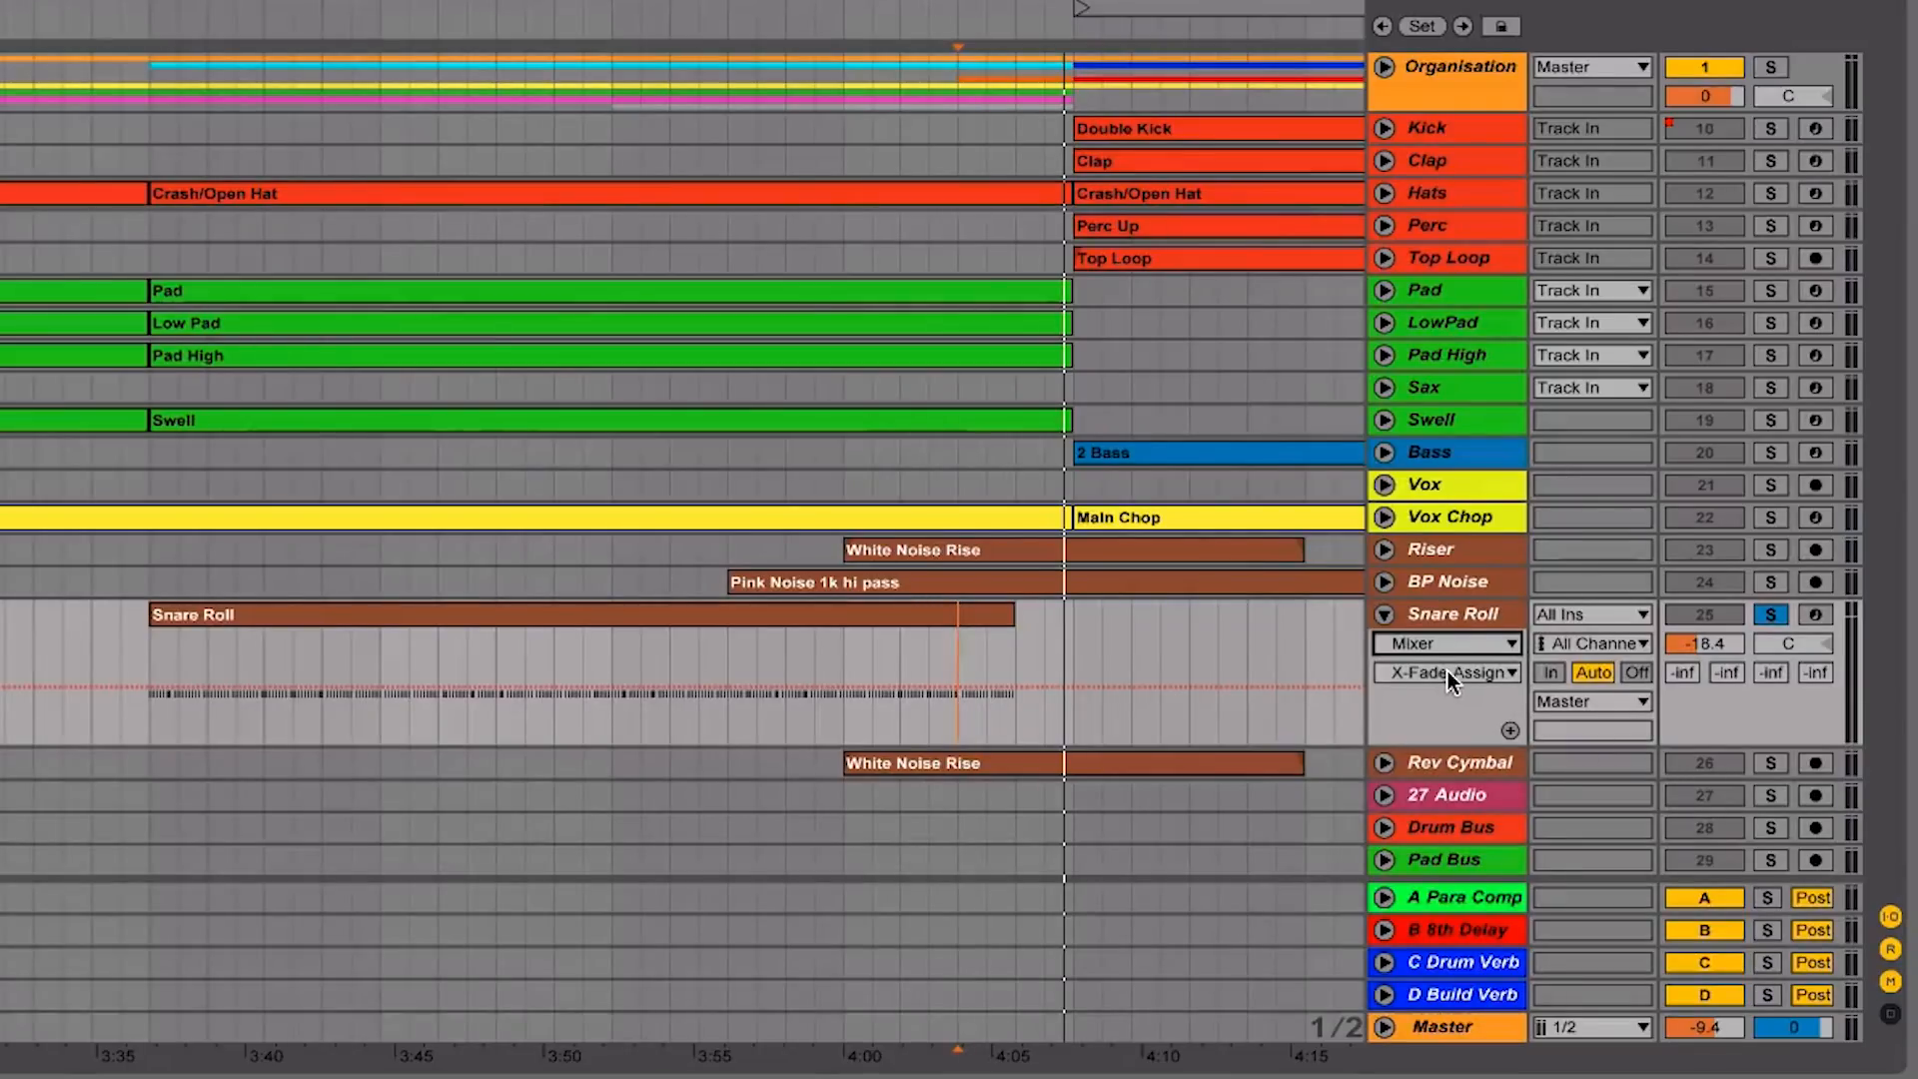
pyautogui.click(1447, 671)
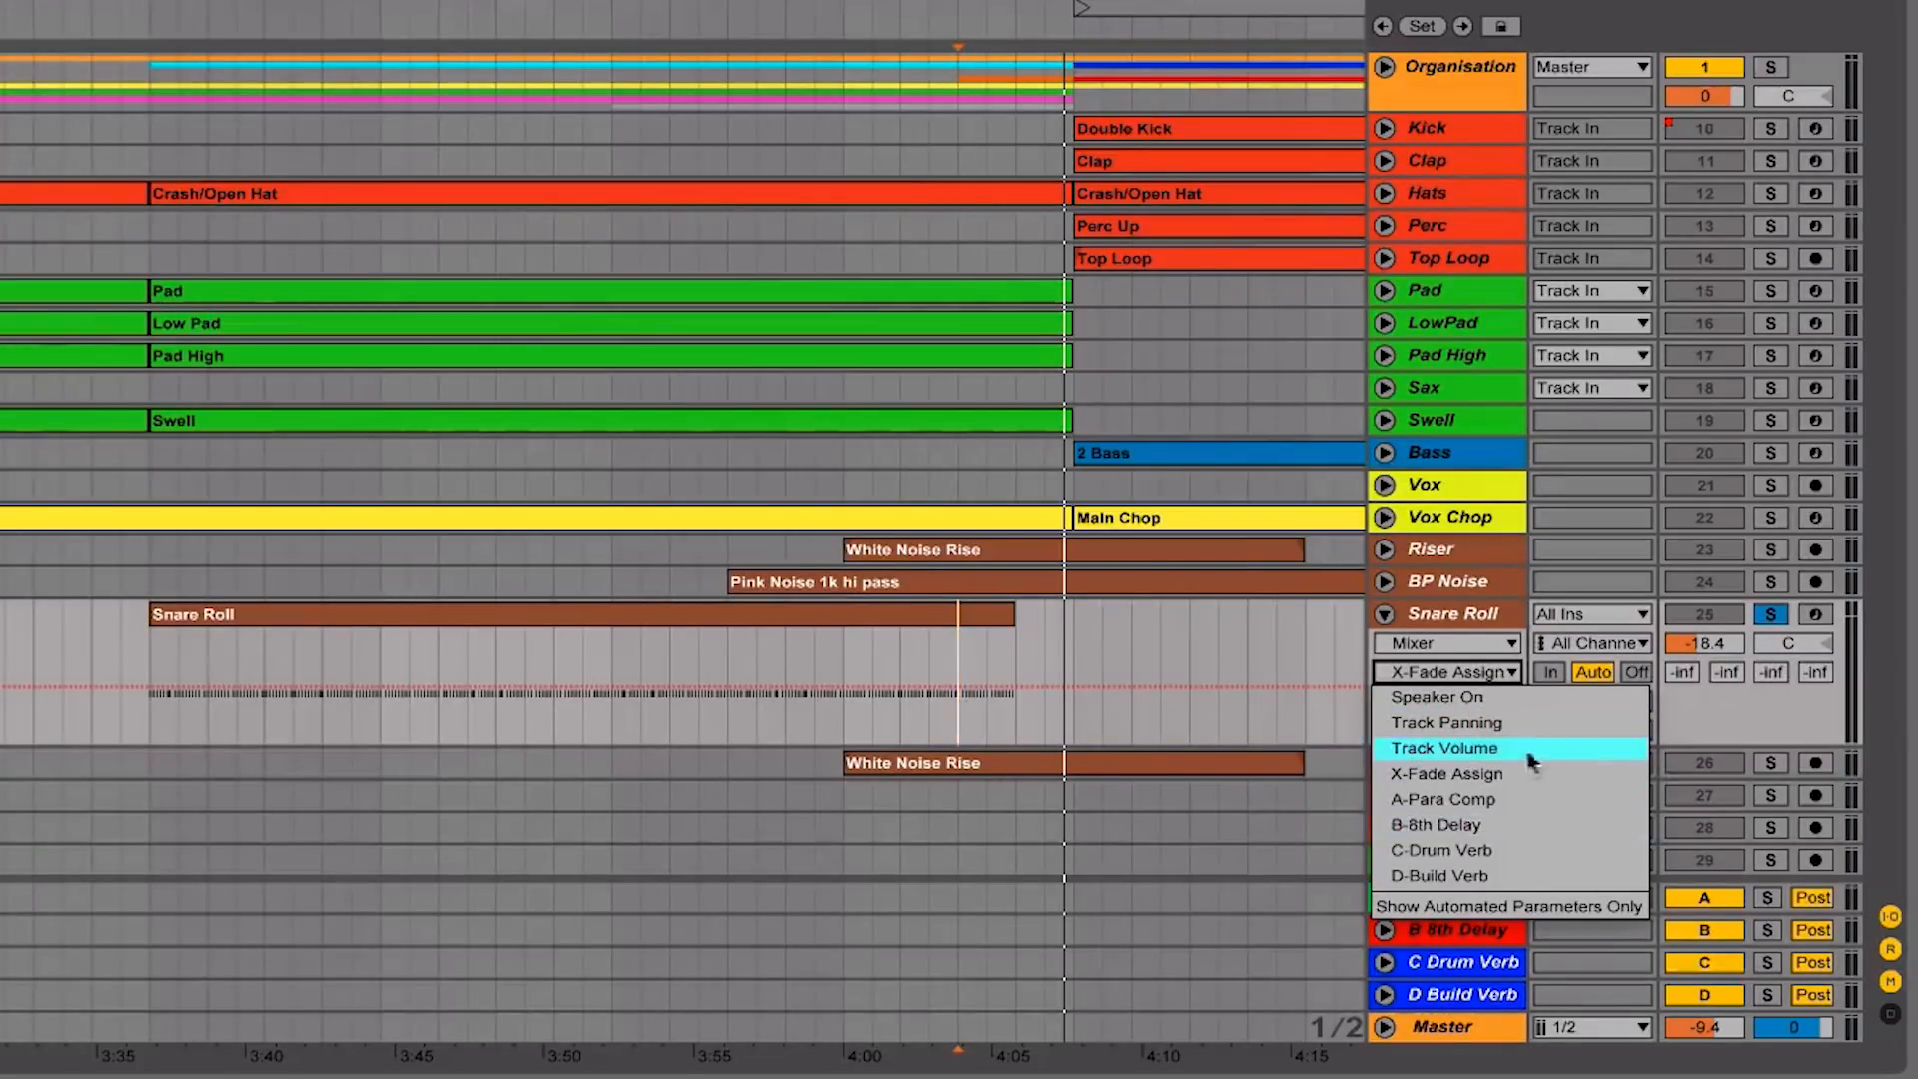
pyautogui.click(1446, 749)
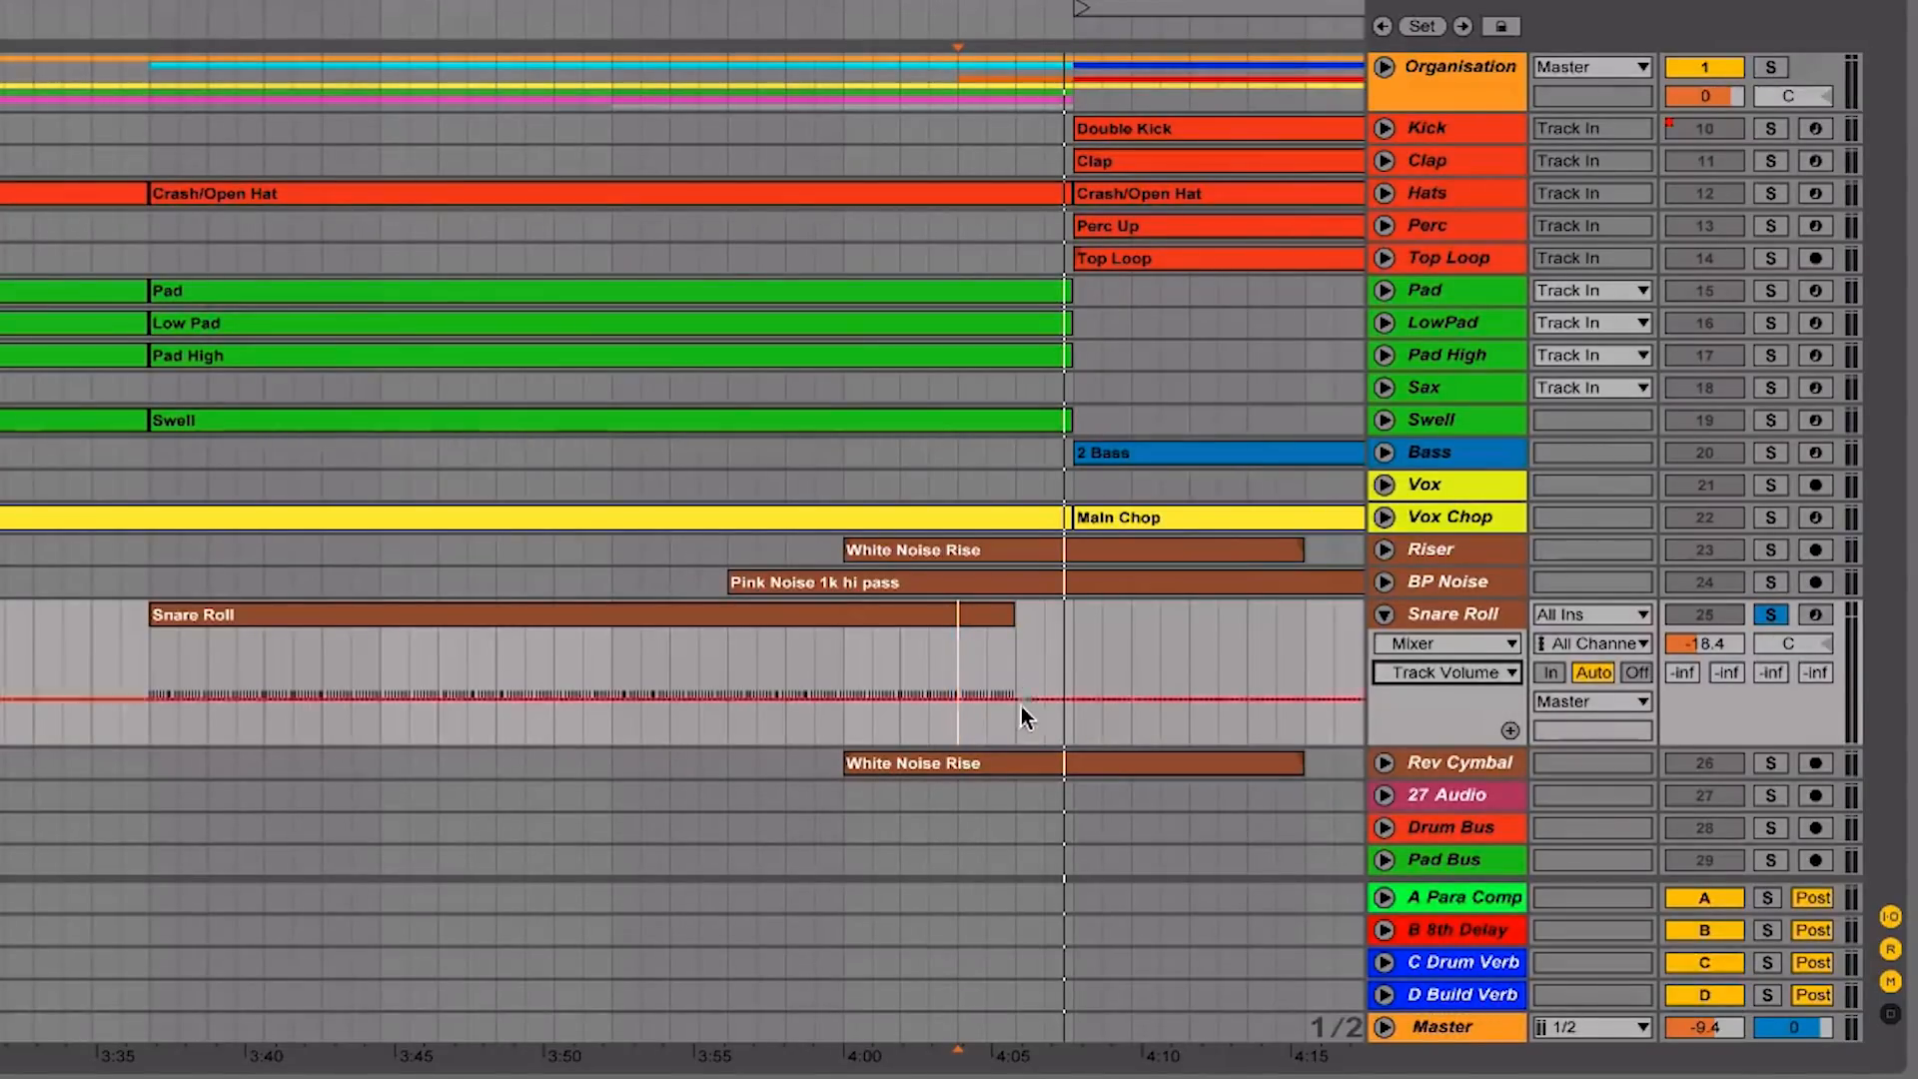
# Draw a volume ramp across the whole Snare Roll clip, rising from -inf dB at its start to the track's base level at its end
pyautogui.click(583, 672)
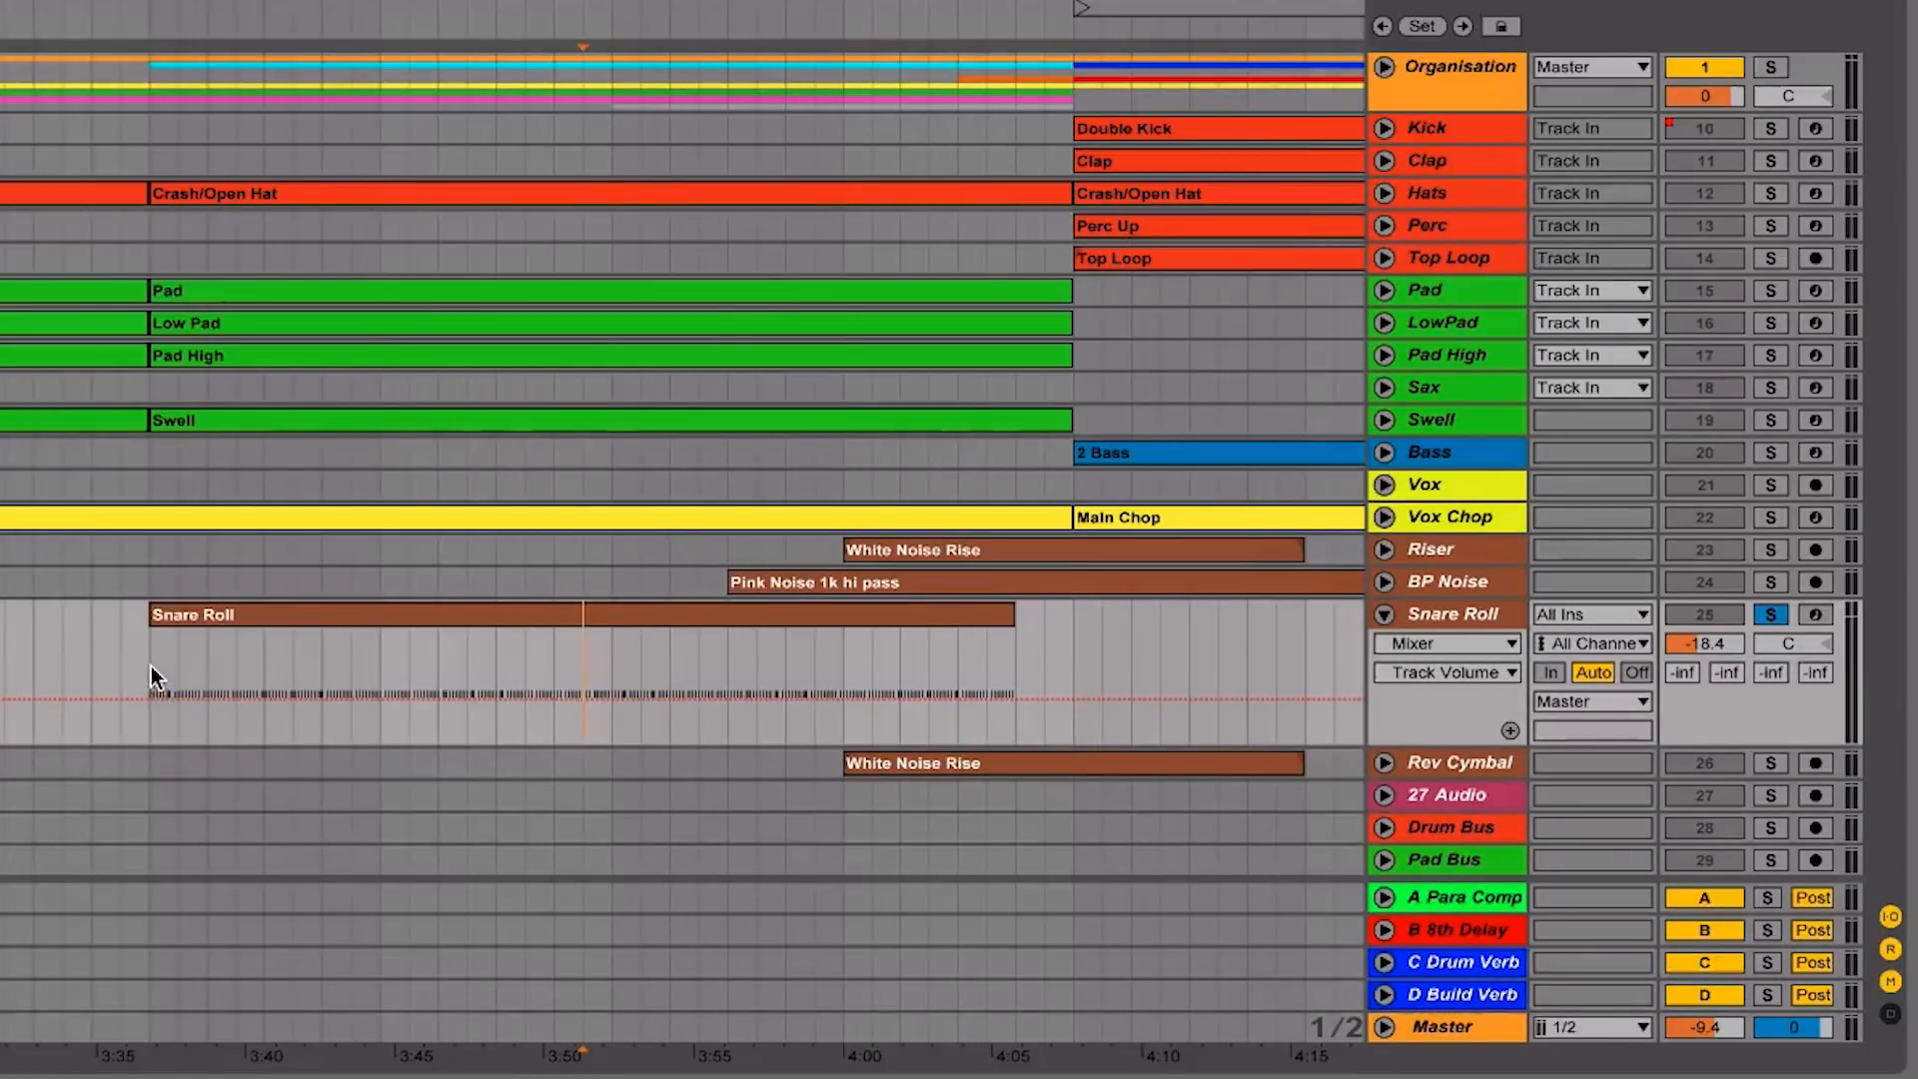
pyautogui.moveTo(150, 669); pyautogui.dragTo(1038, 677)
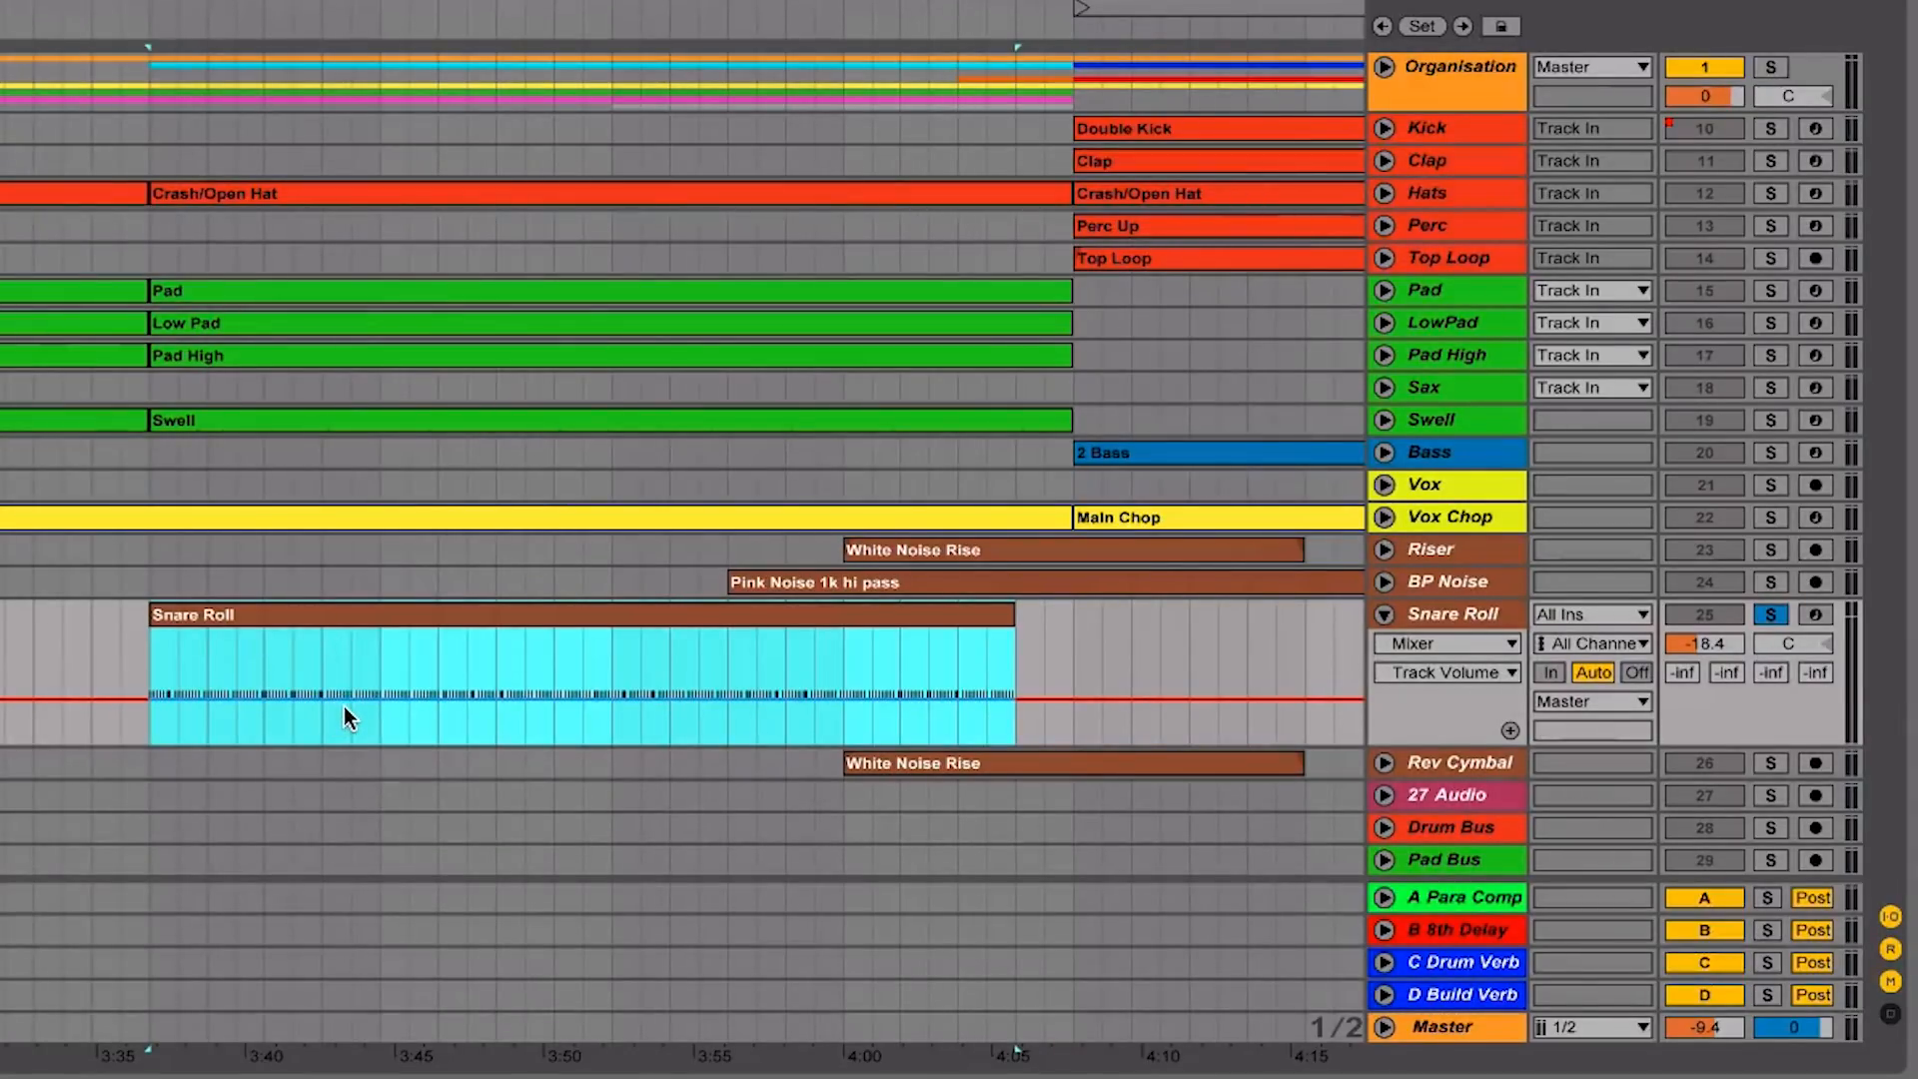
pyautogui.moveTo(346, 704); pyautogui.dragTo(345, 741)
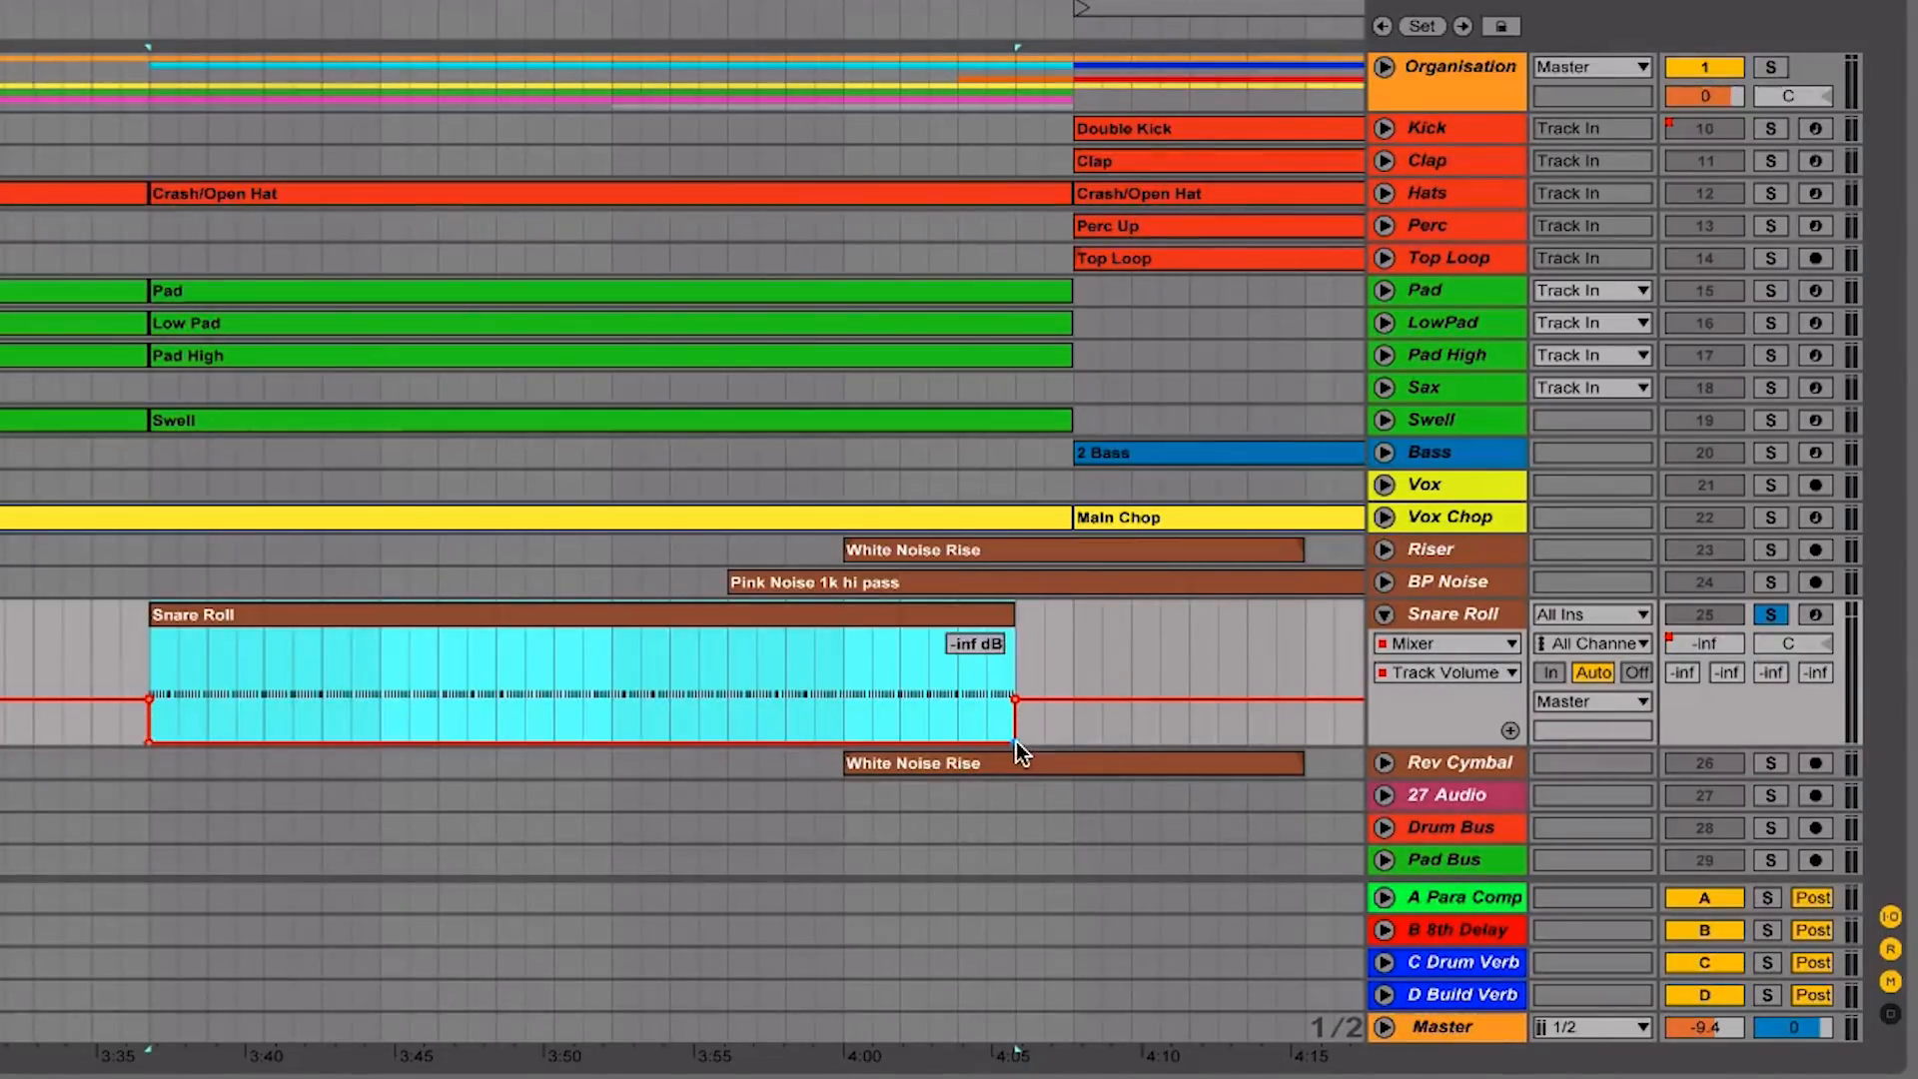
pyautogui.moveTo(1015, 742); pyautogui.dragTo(1014, 698)
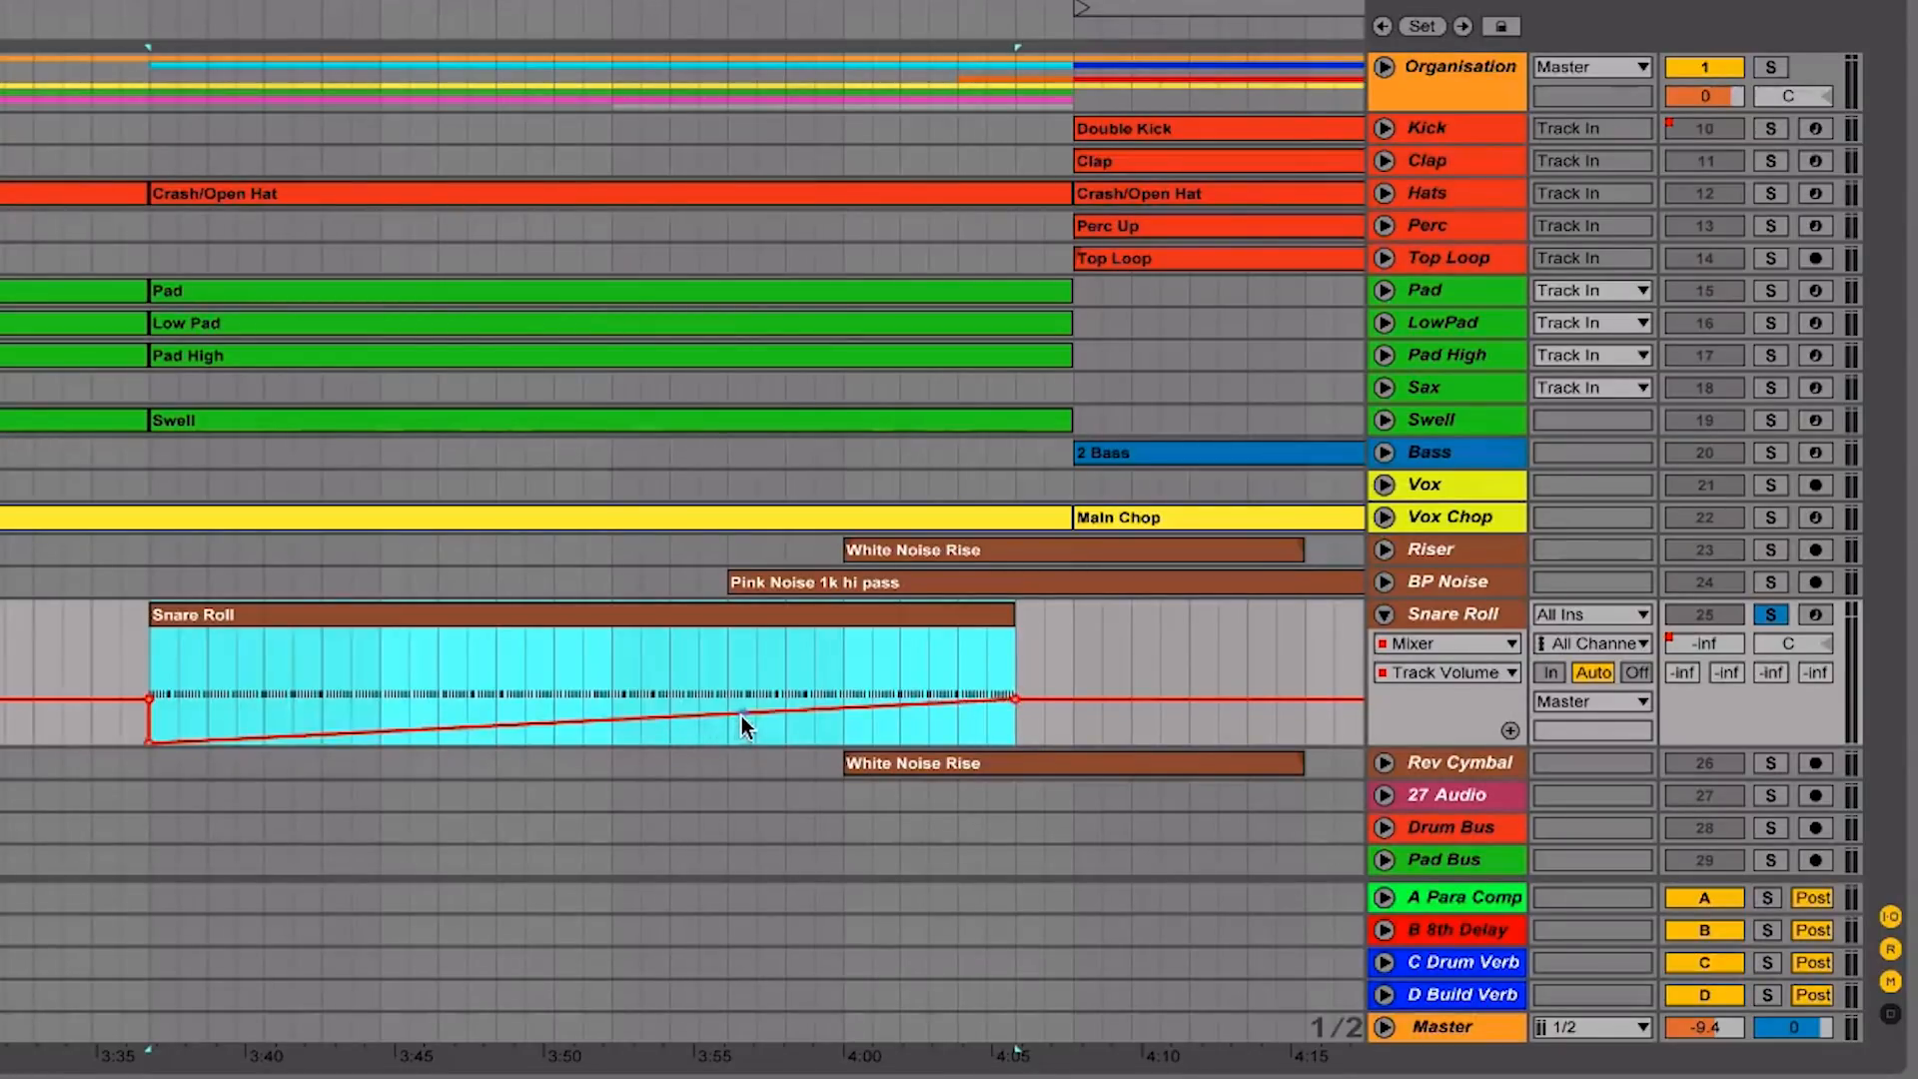
# Add a volume breakpoint near bar 123 so the ramp reaches the base level earlier, and raise the ramp's starting point slightly
pyautogui.moveTo(743, 715); pyautogui.dragTo(763, 699)
pyautogui.moveTo(146, 739)
pyautogui.moveTo(148, 741); pyautogui.dragTo(148, 727)
pyautogui.click(310, 640)
pyautogui.click(147, 662)
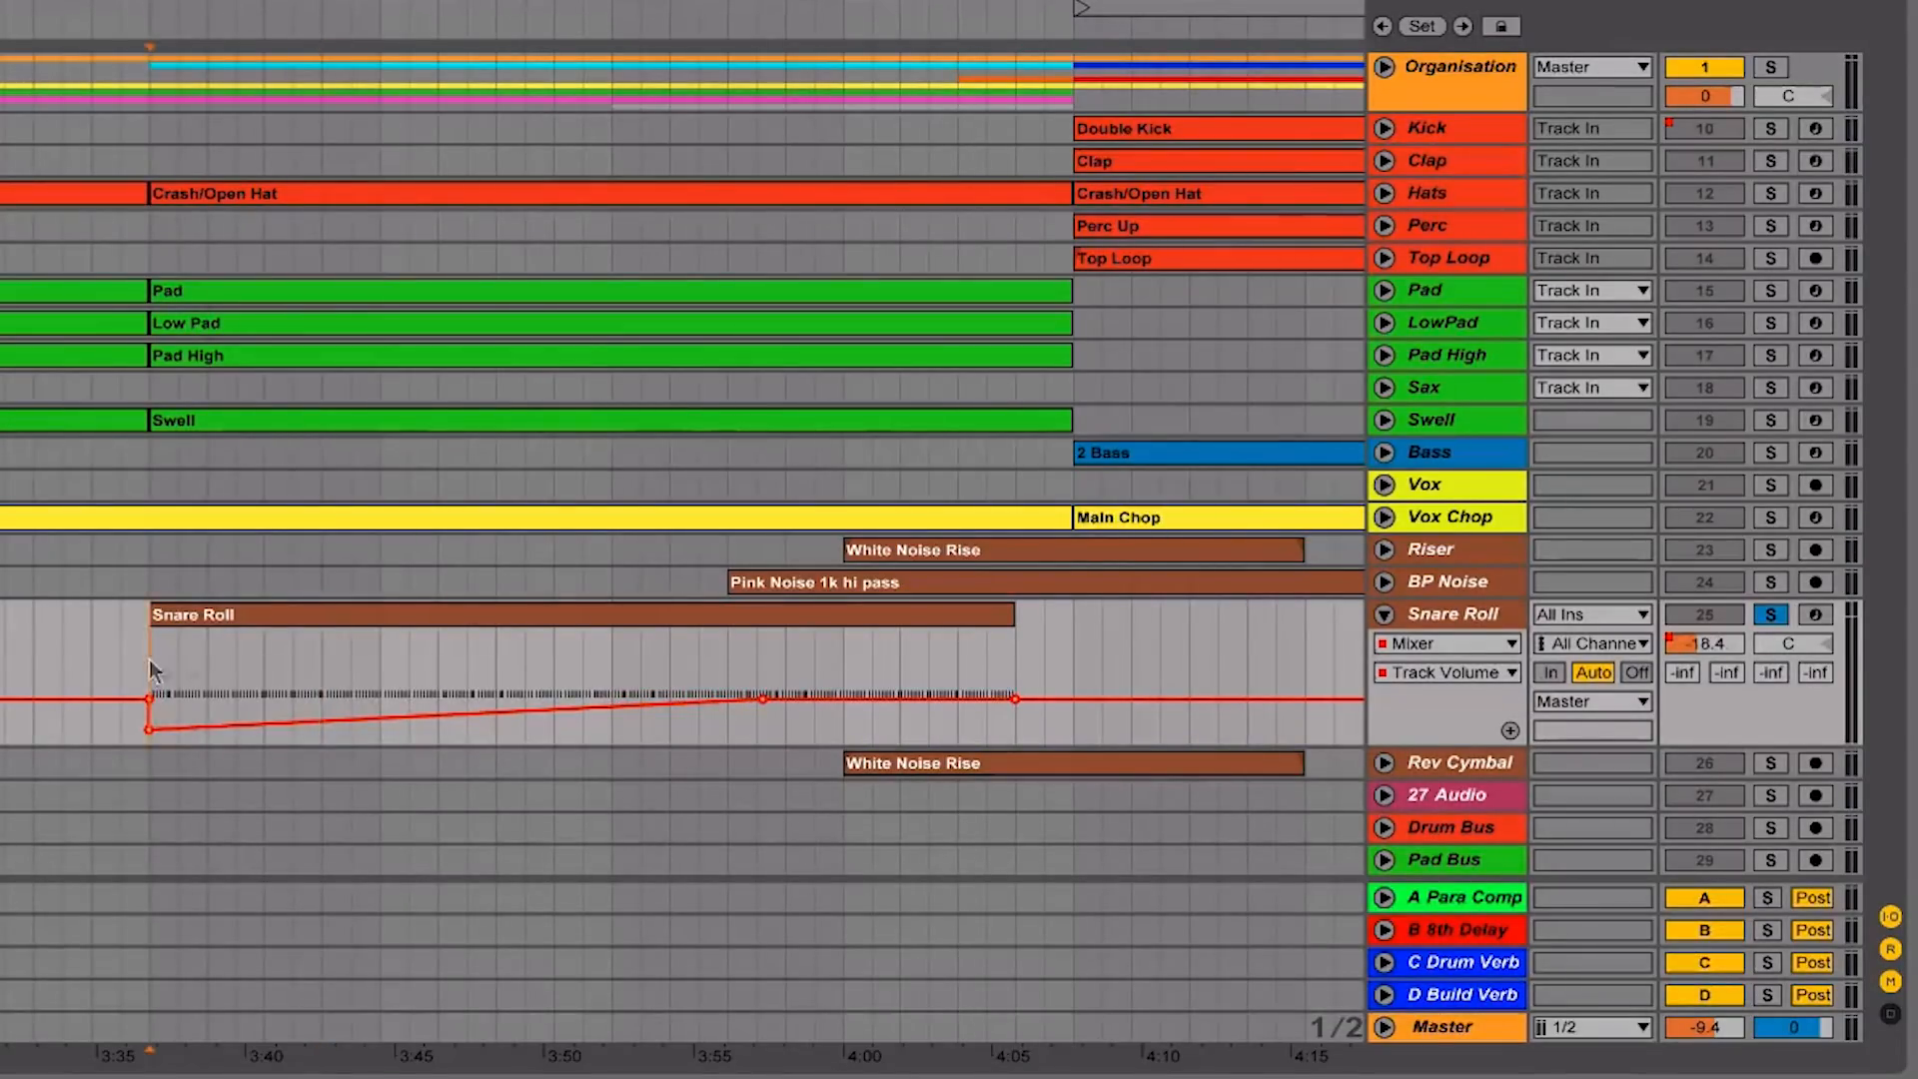
# Switch the Snare Roll automation lane to EQ Eight and show the track's devices
pyautogui.click(1448, 639)
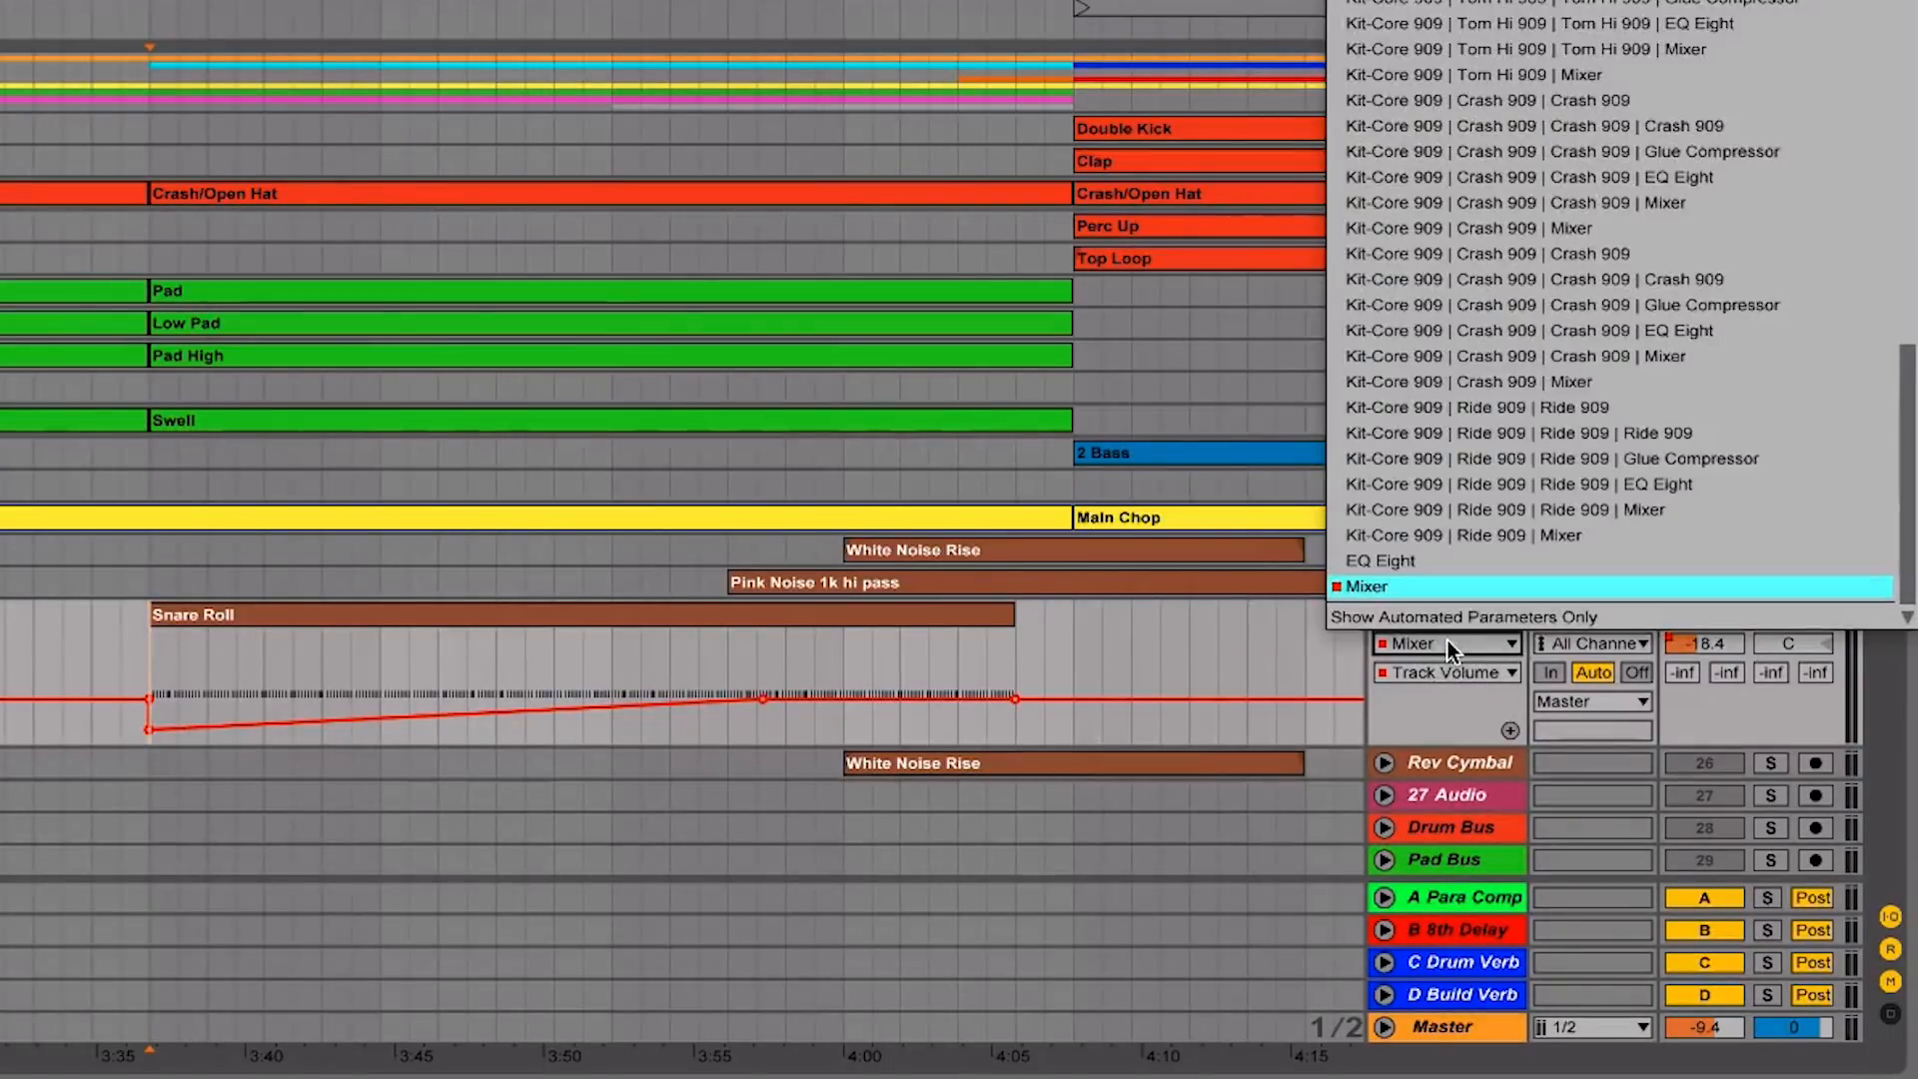
pyautogui.click(1370, 559)
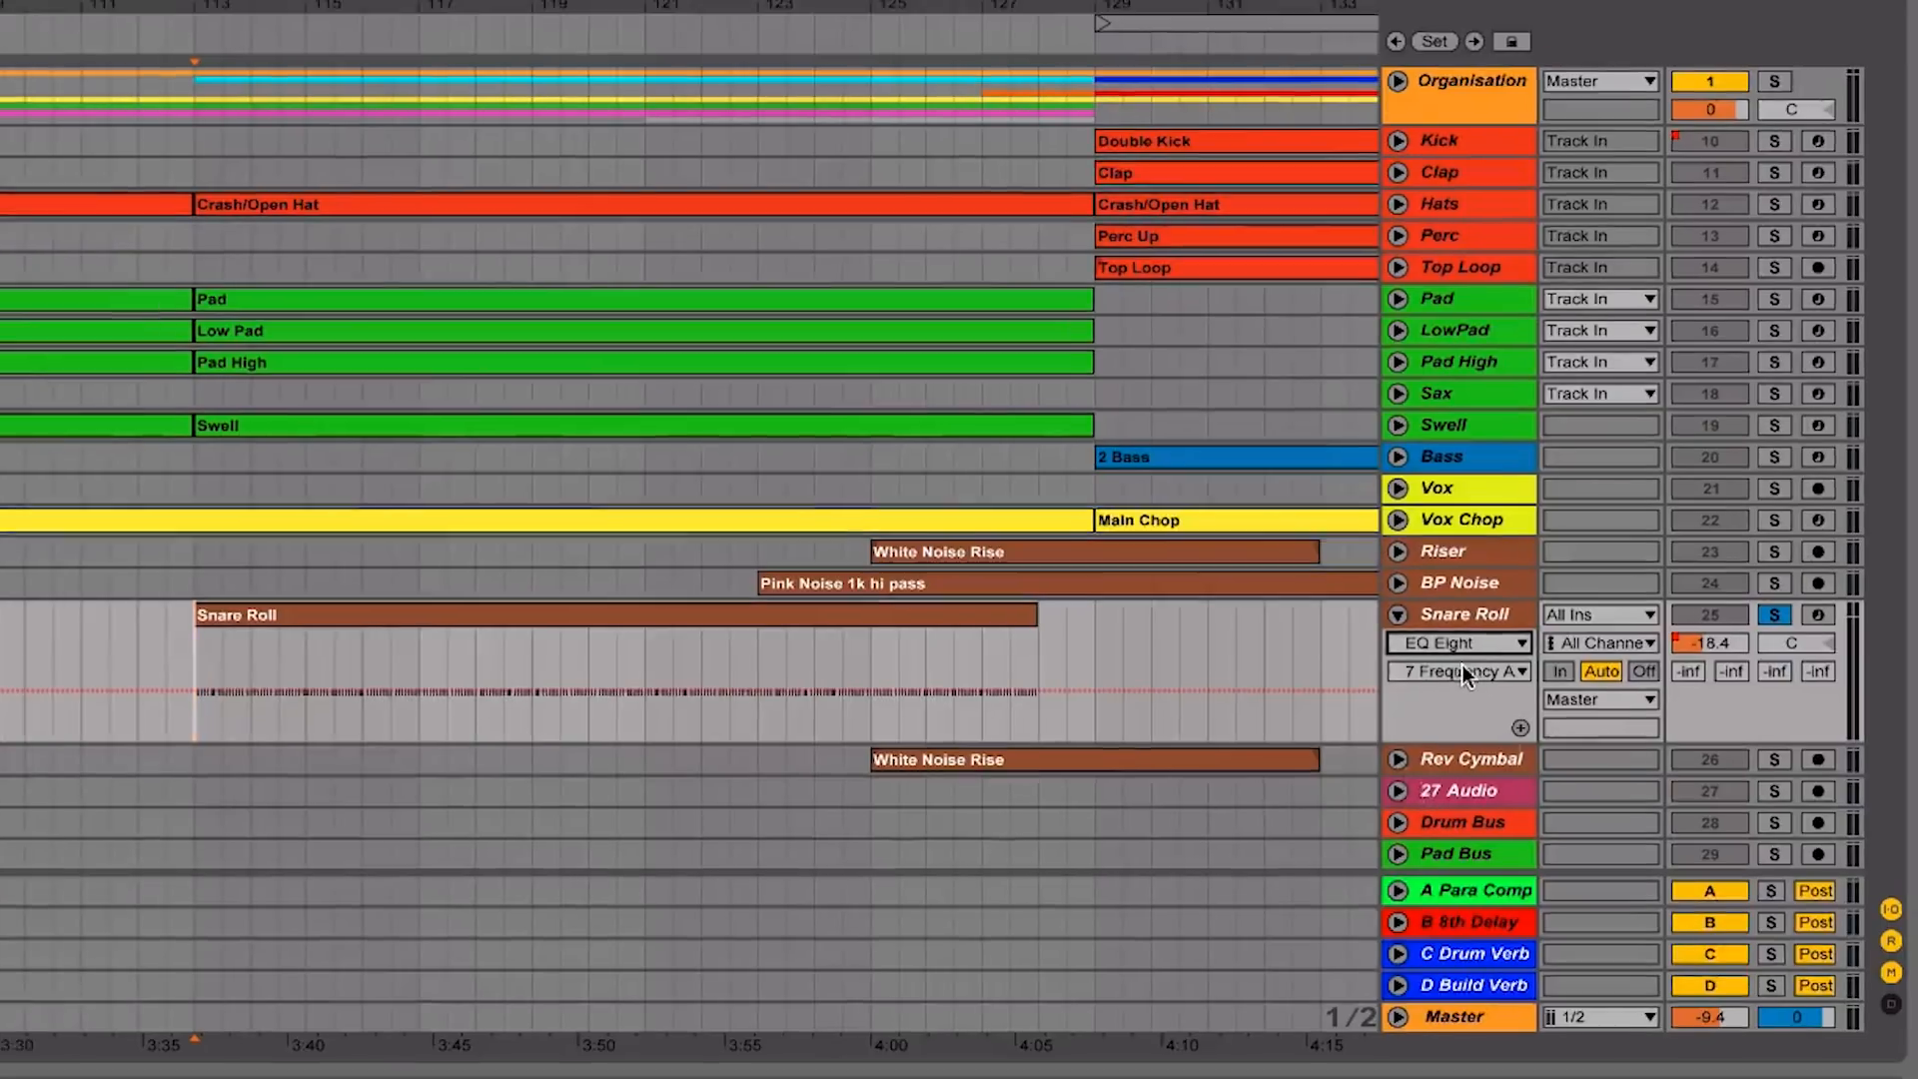
pyautogui.click(1447, 672)
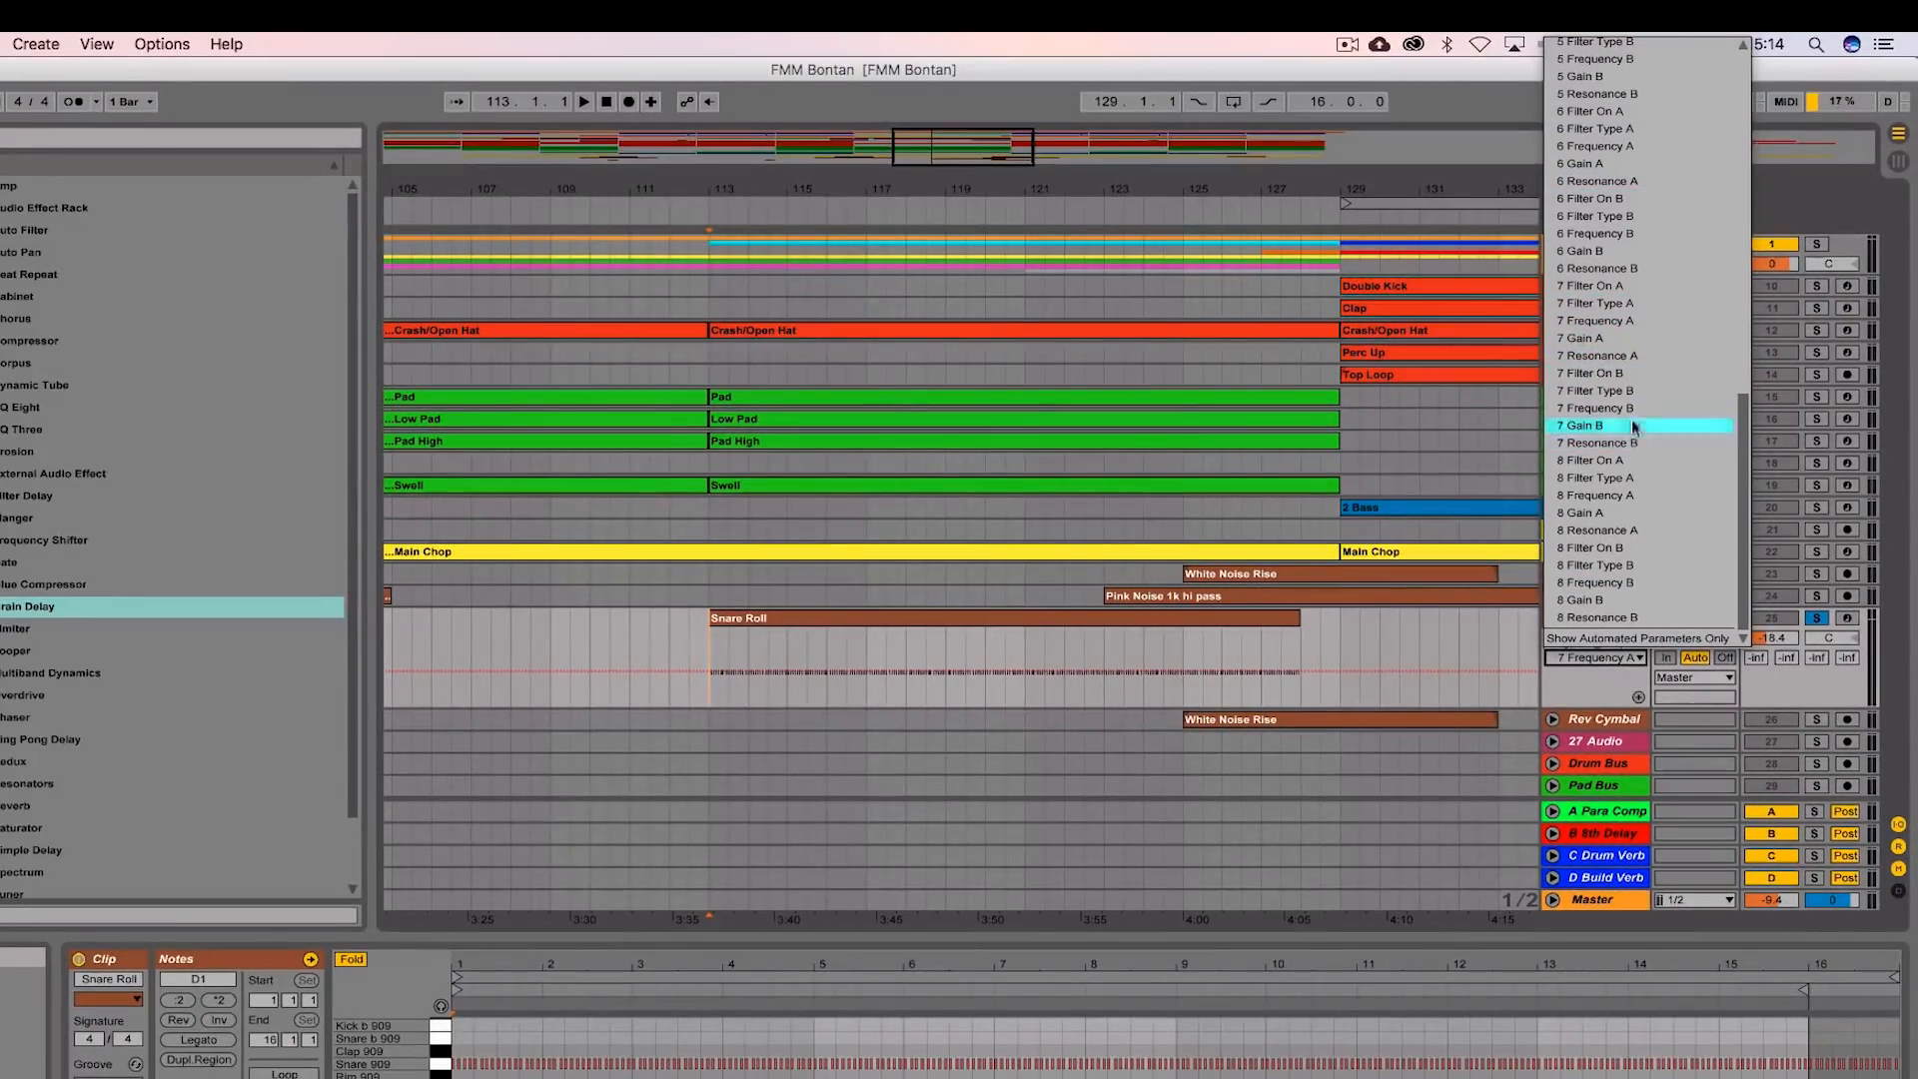
pyautogui.click(1426, 652)
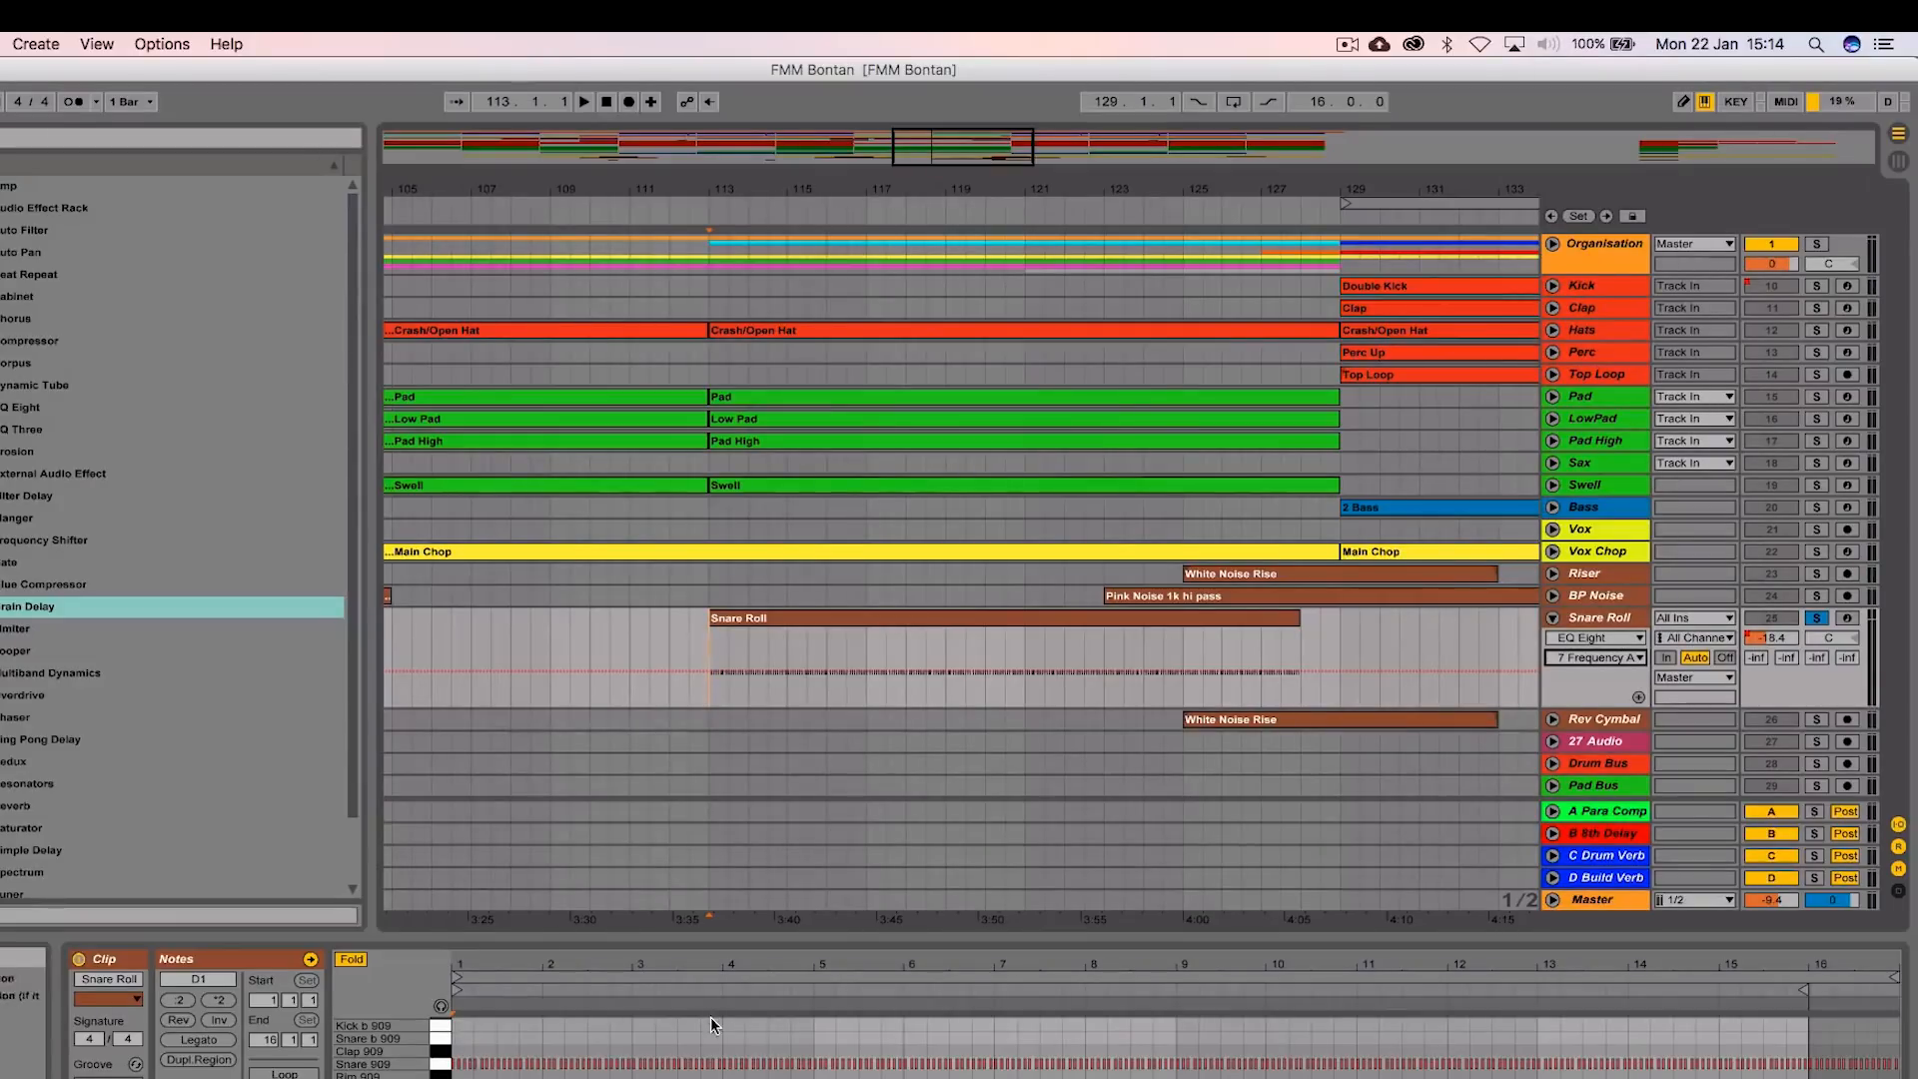
pyautogui.hotkey('shift', 'Tab')
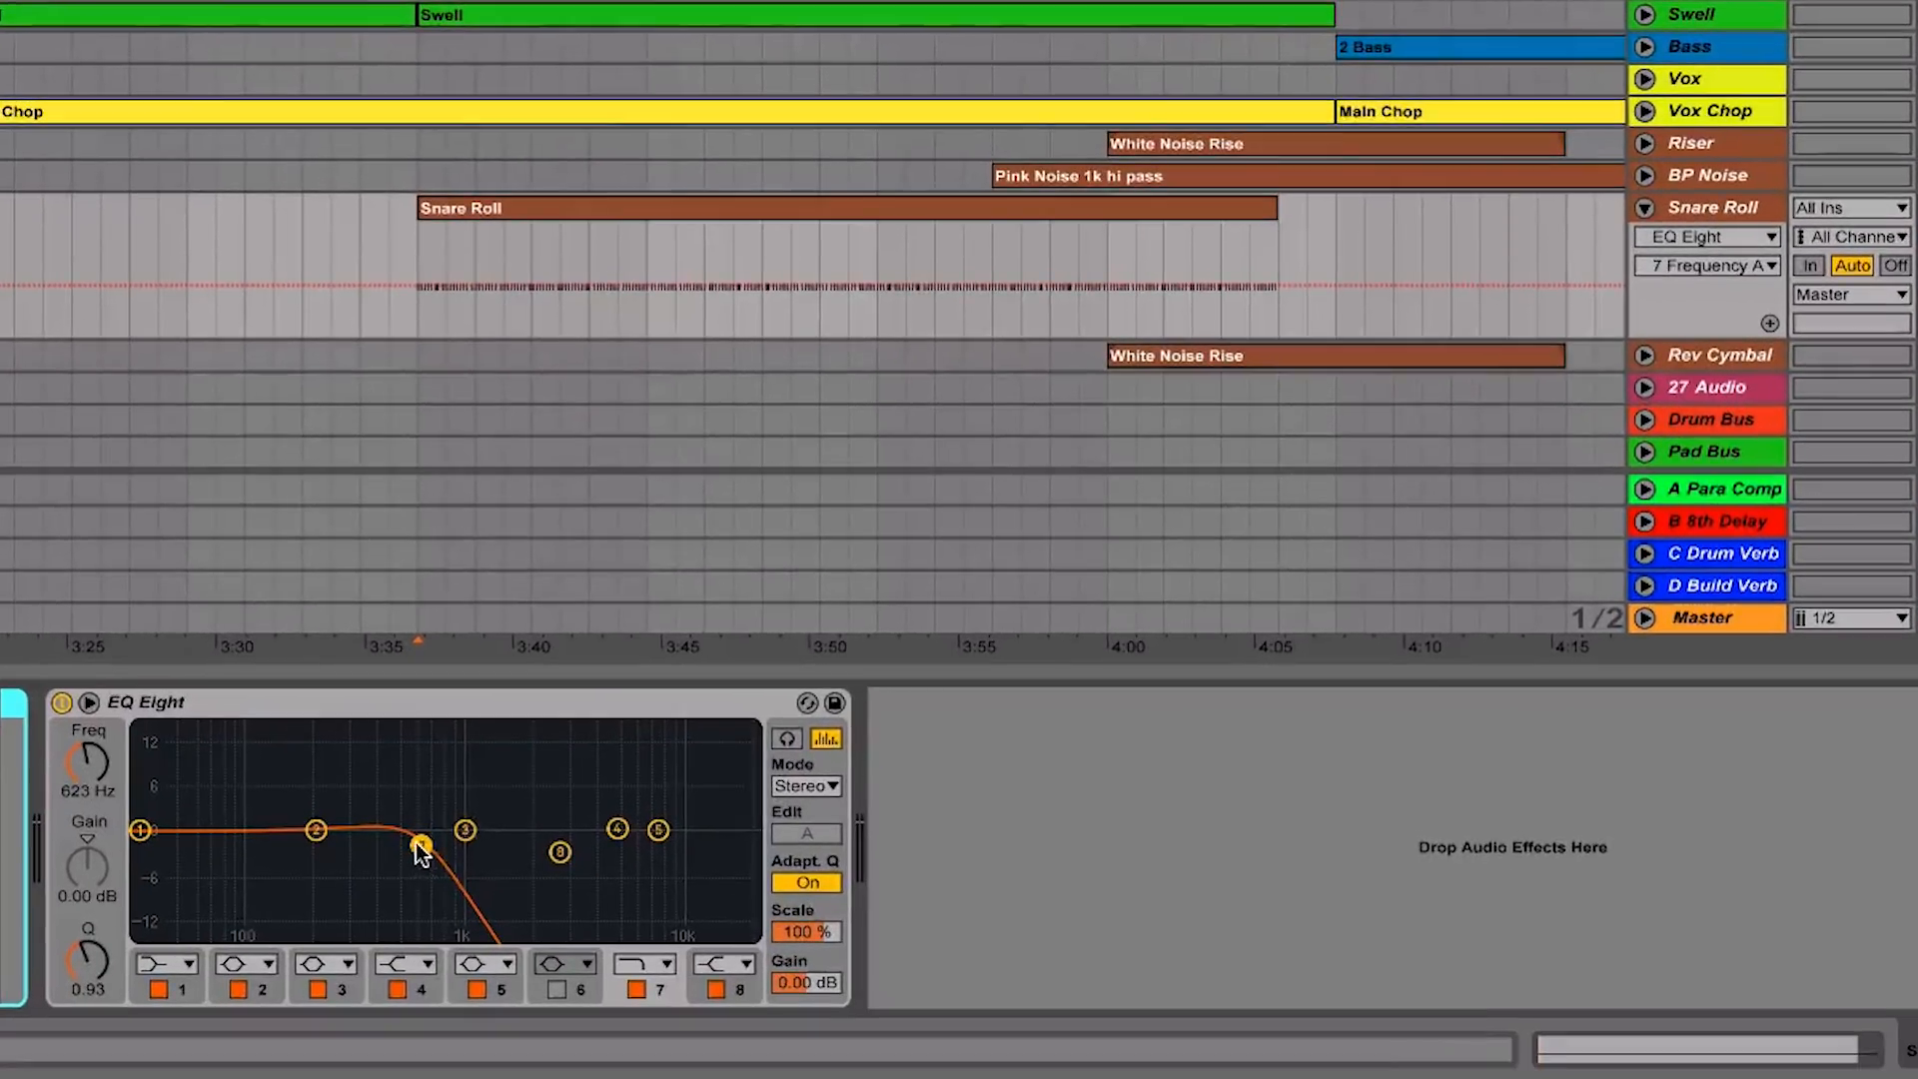
# Try sweeping the cutoff of EQ Eight's filter 7 upward, undo the sweep, and try a frequency of 694 Hz
pyautogui.moveTo(421, 847); pyautogui.dragTo(751, 847)
pyautogui.hotkey('ctrl', 'z')
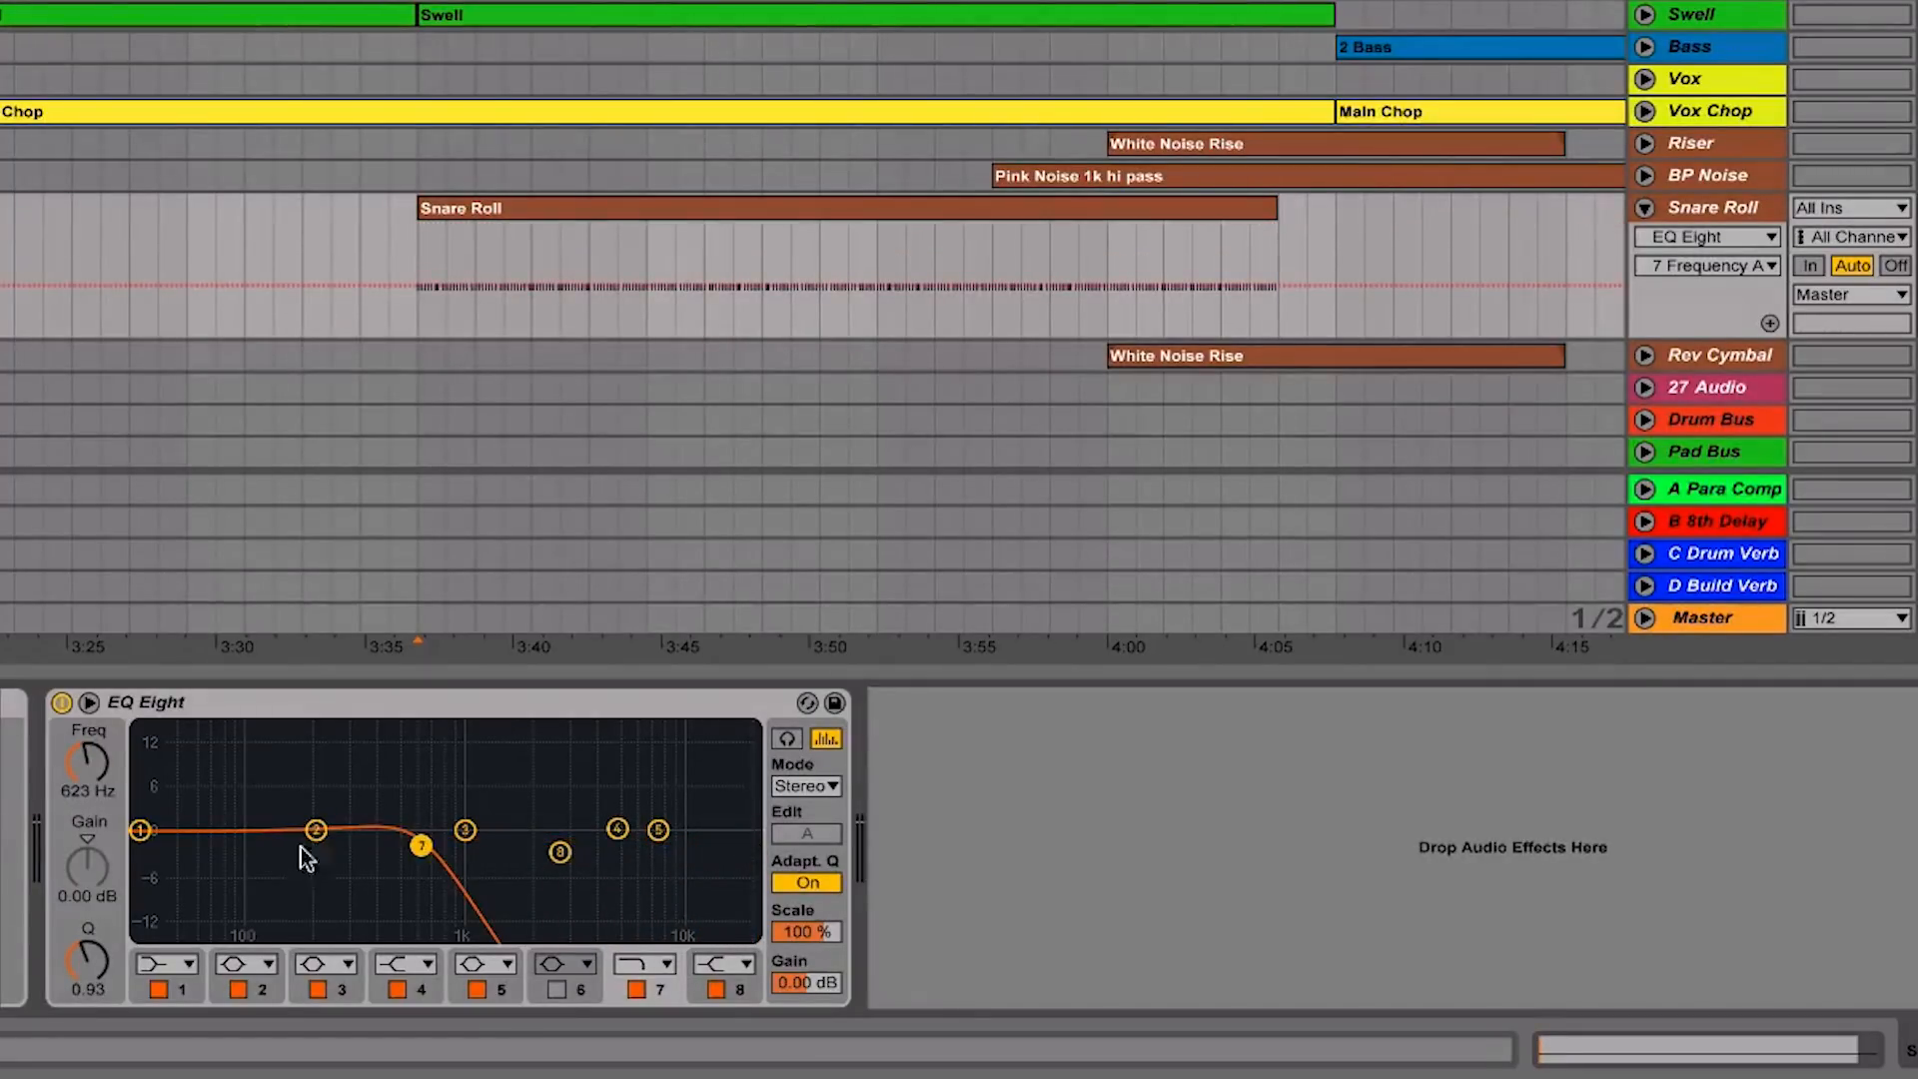
pyautogui.moveTo(90, 771)
pyautogui.mouseDown()
pyautogui.moveTo(90, 744)
pyautogui.moveTo(90, 764)
pyautogui.mouseUp()
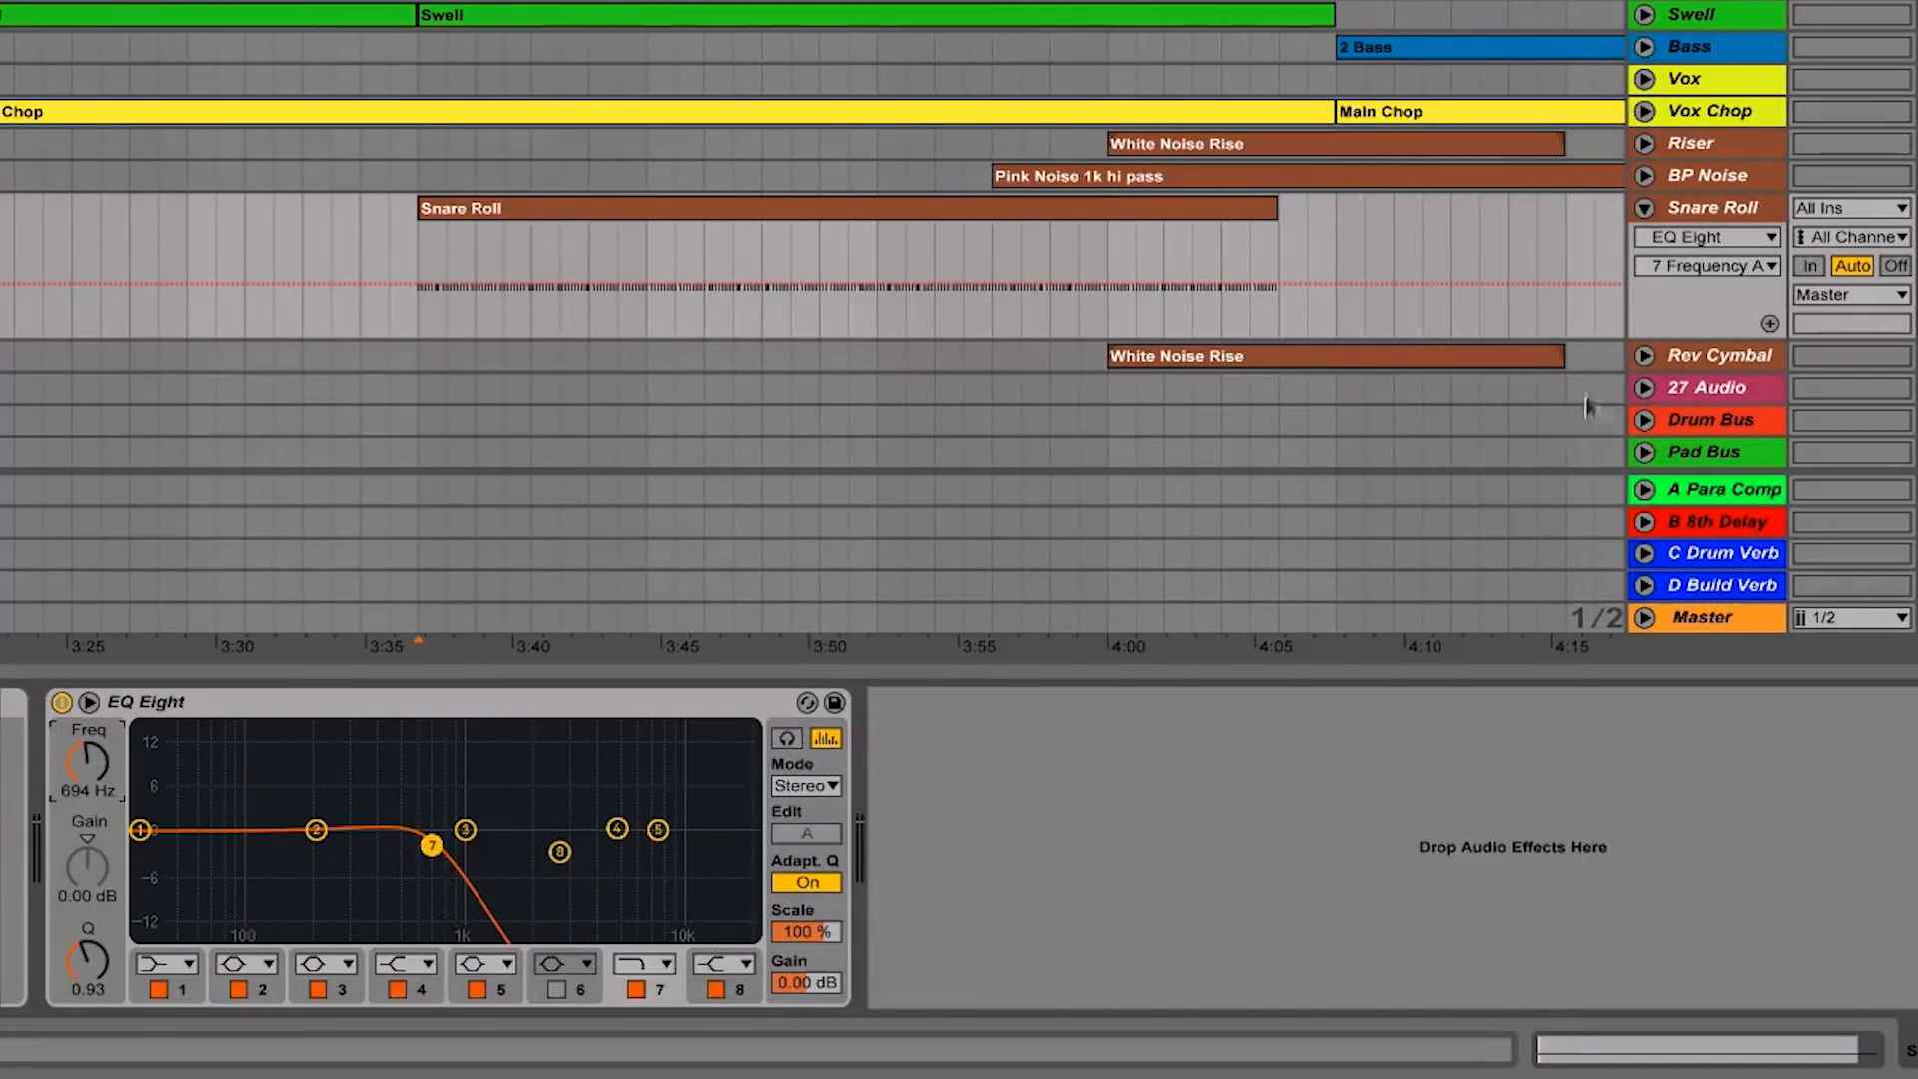
pyautogui.click(1760, 265)
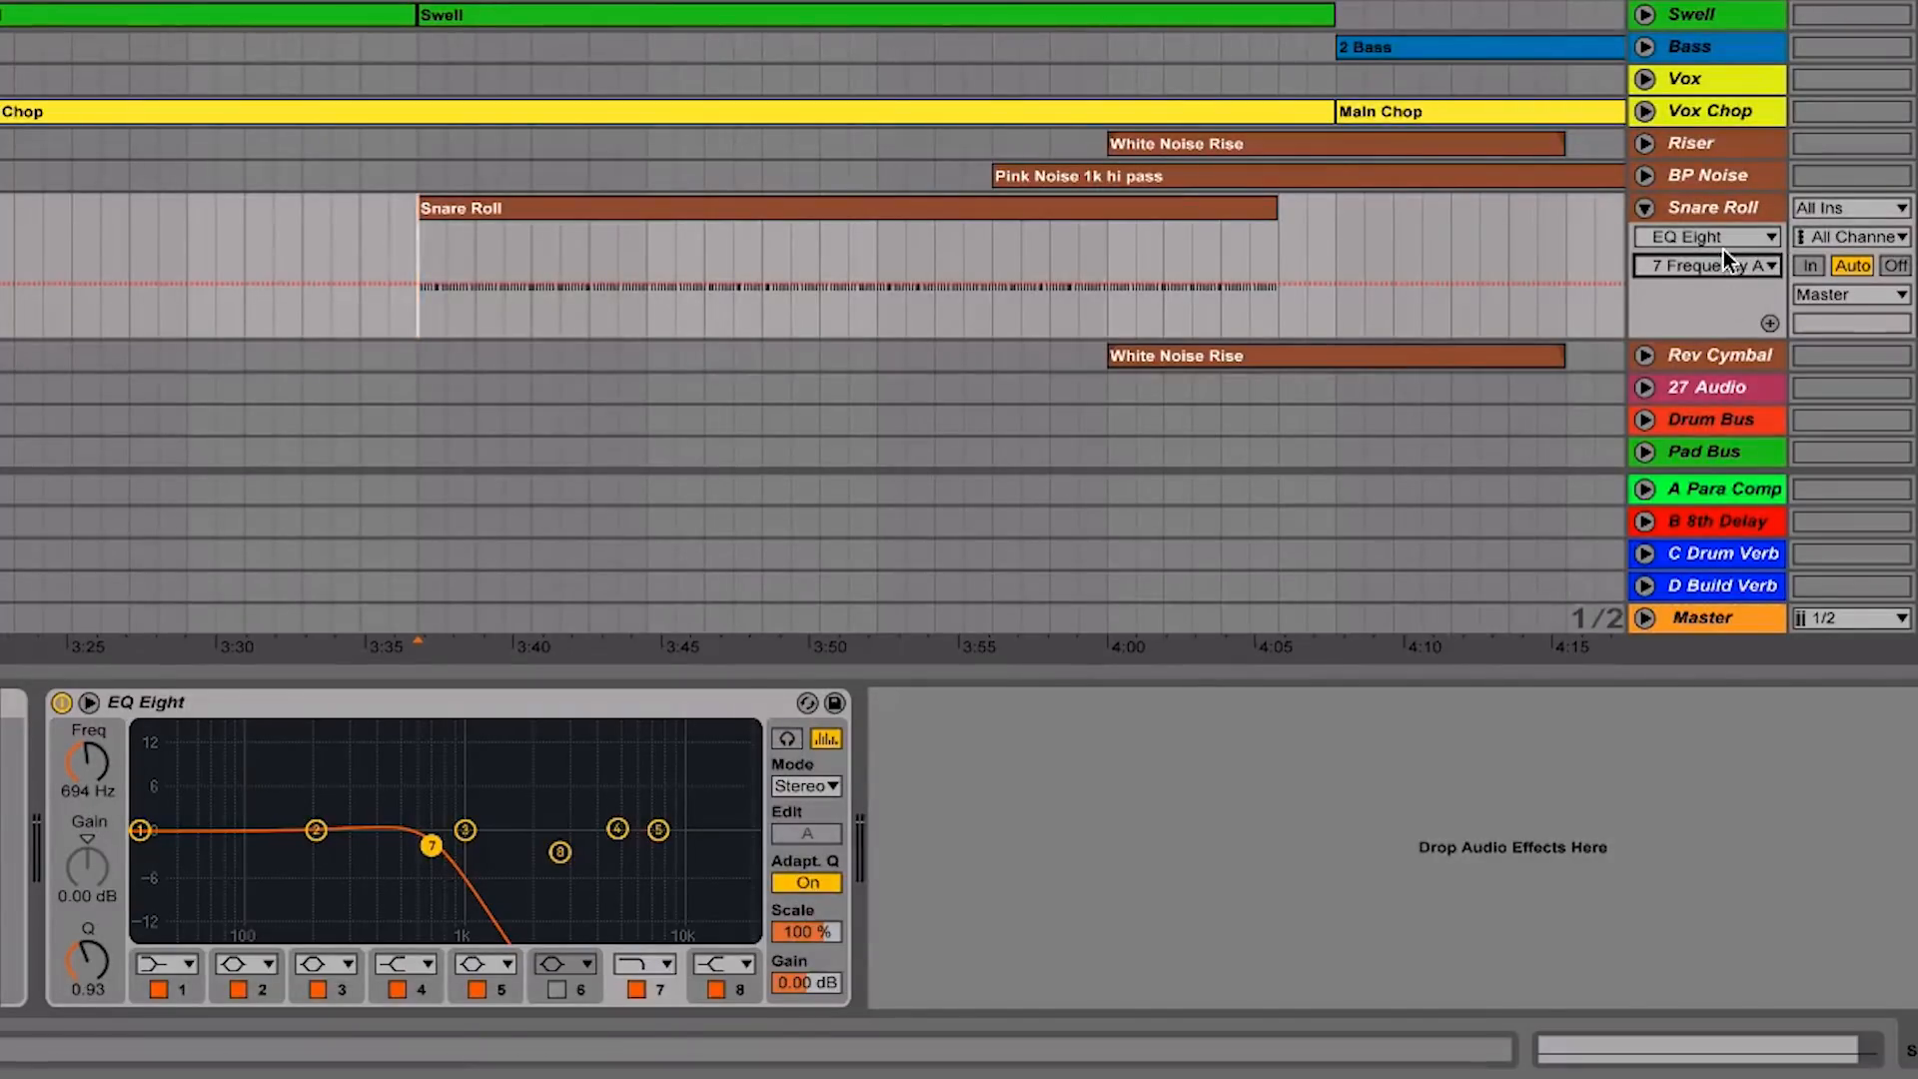
# Set EQ Eight's filter 7 to 507 Hz with a Q of 0.67, and reset the output gain to 0.00 dB after adjusting it
pyautogui.moveTo(431, 846)
pyautogui.mouseDown()
pyautogui.moveTo(479, 847)
pyautogui.moveTo(404, 846)
pyautogui.mouseUp()
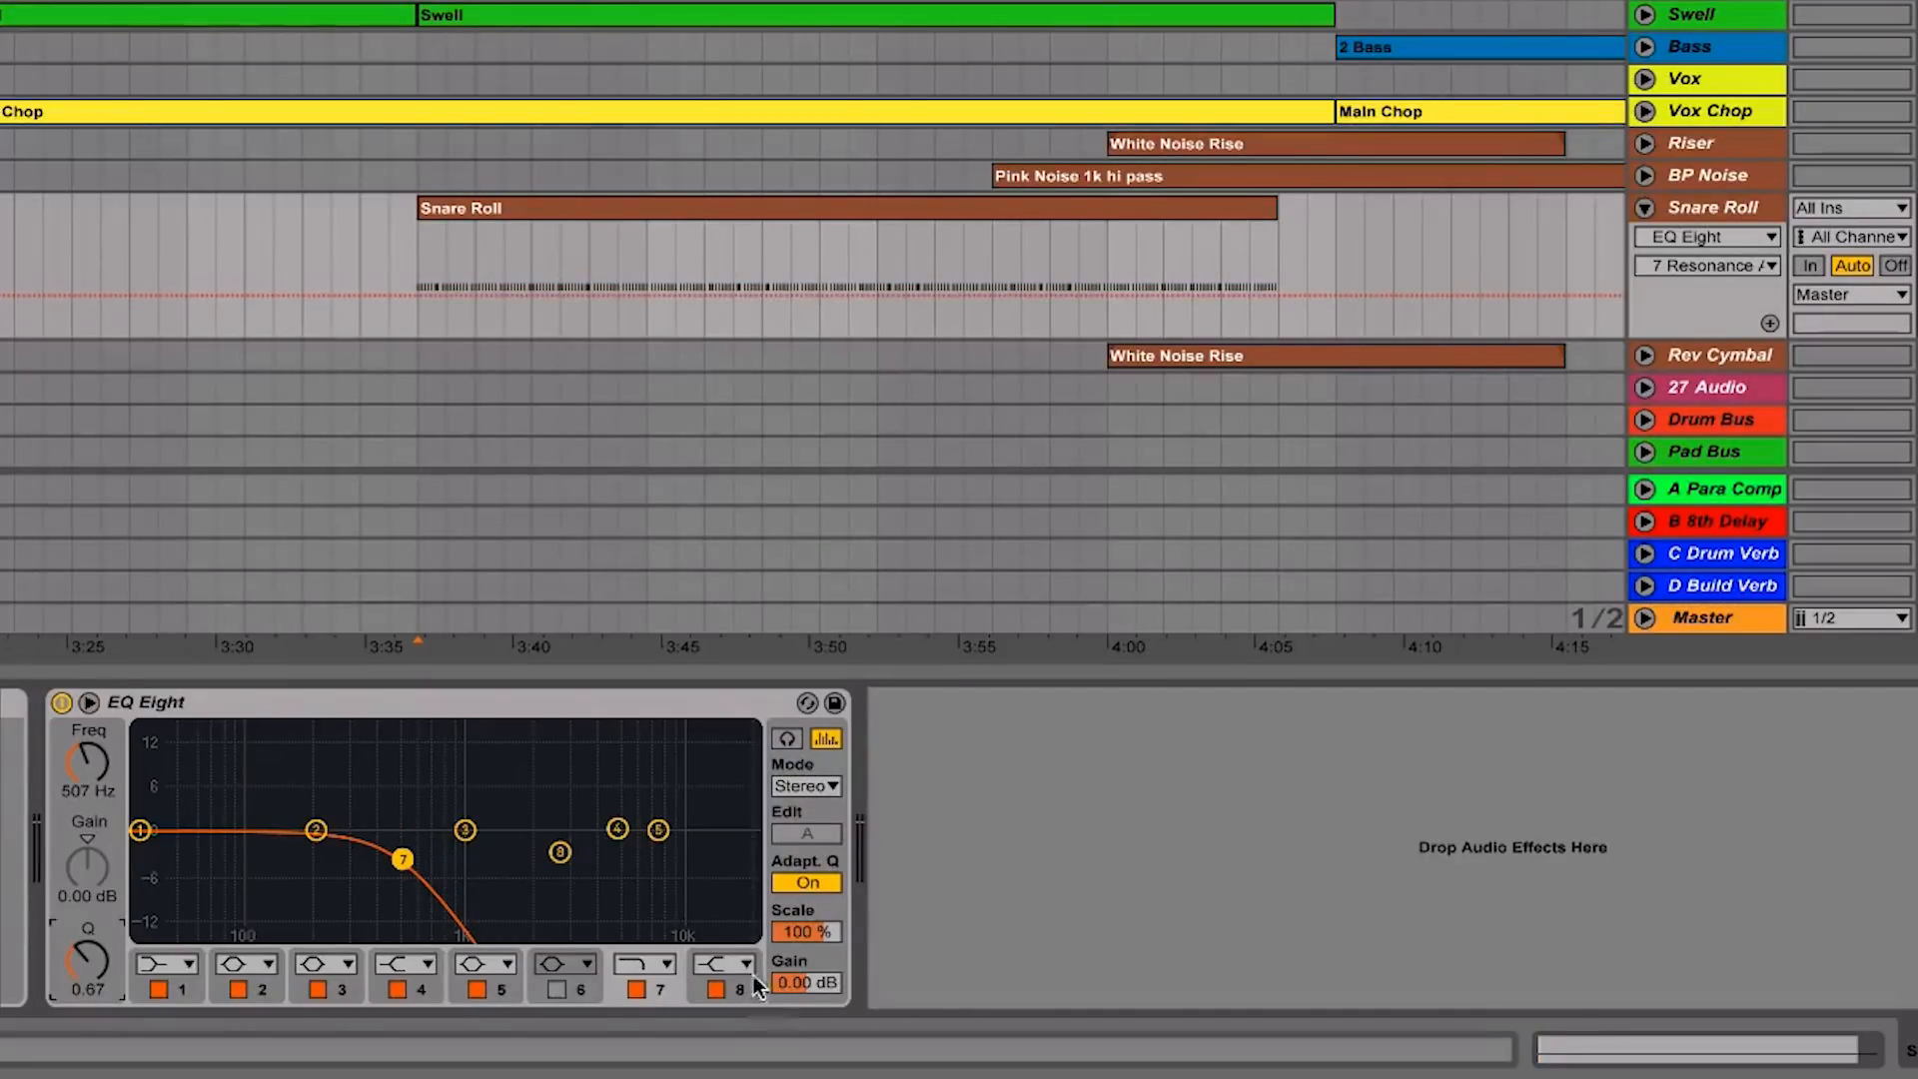
pyautogui.moveTo(825, 989); pyautogui.dragTo(817, 996)
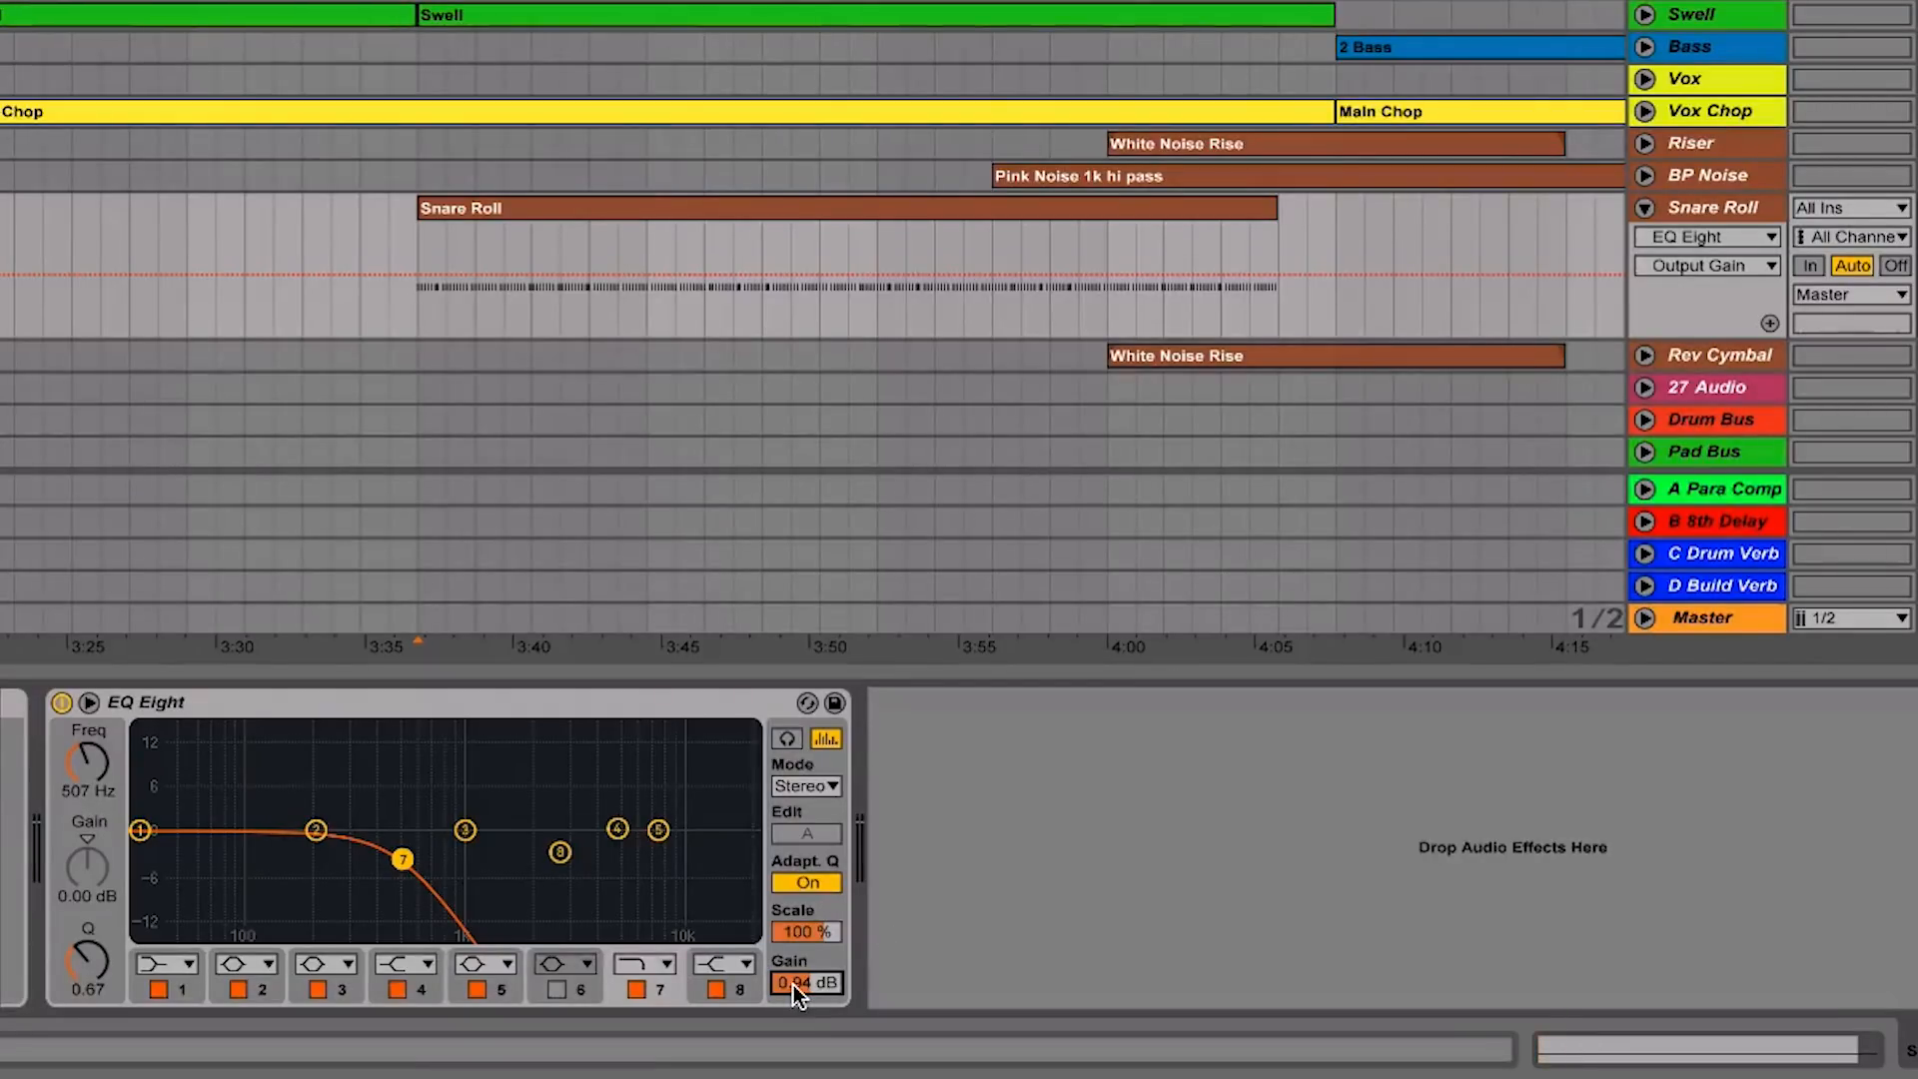
pyautogui.press('Delete')
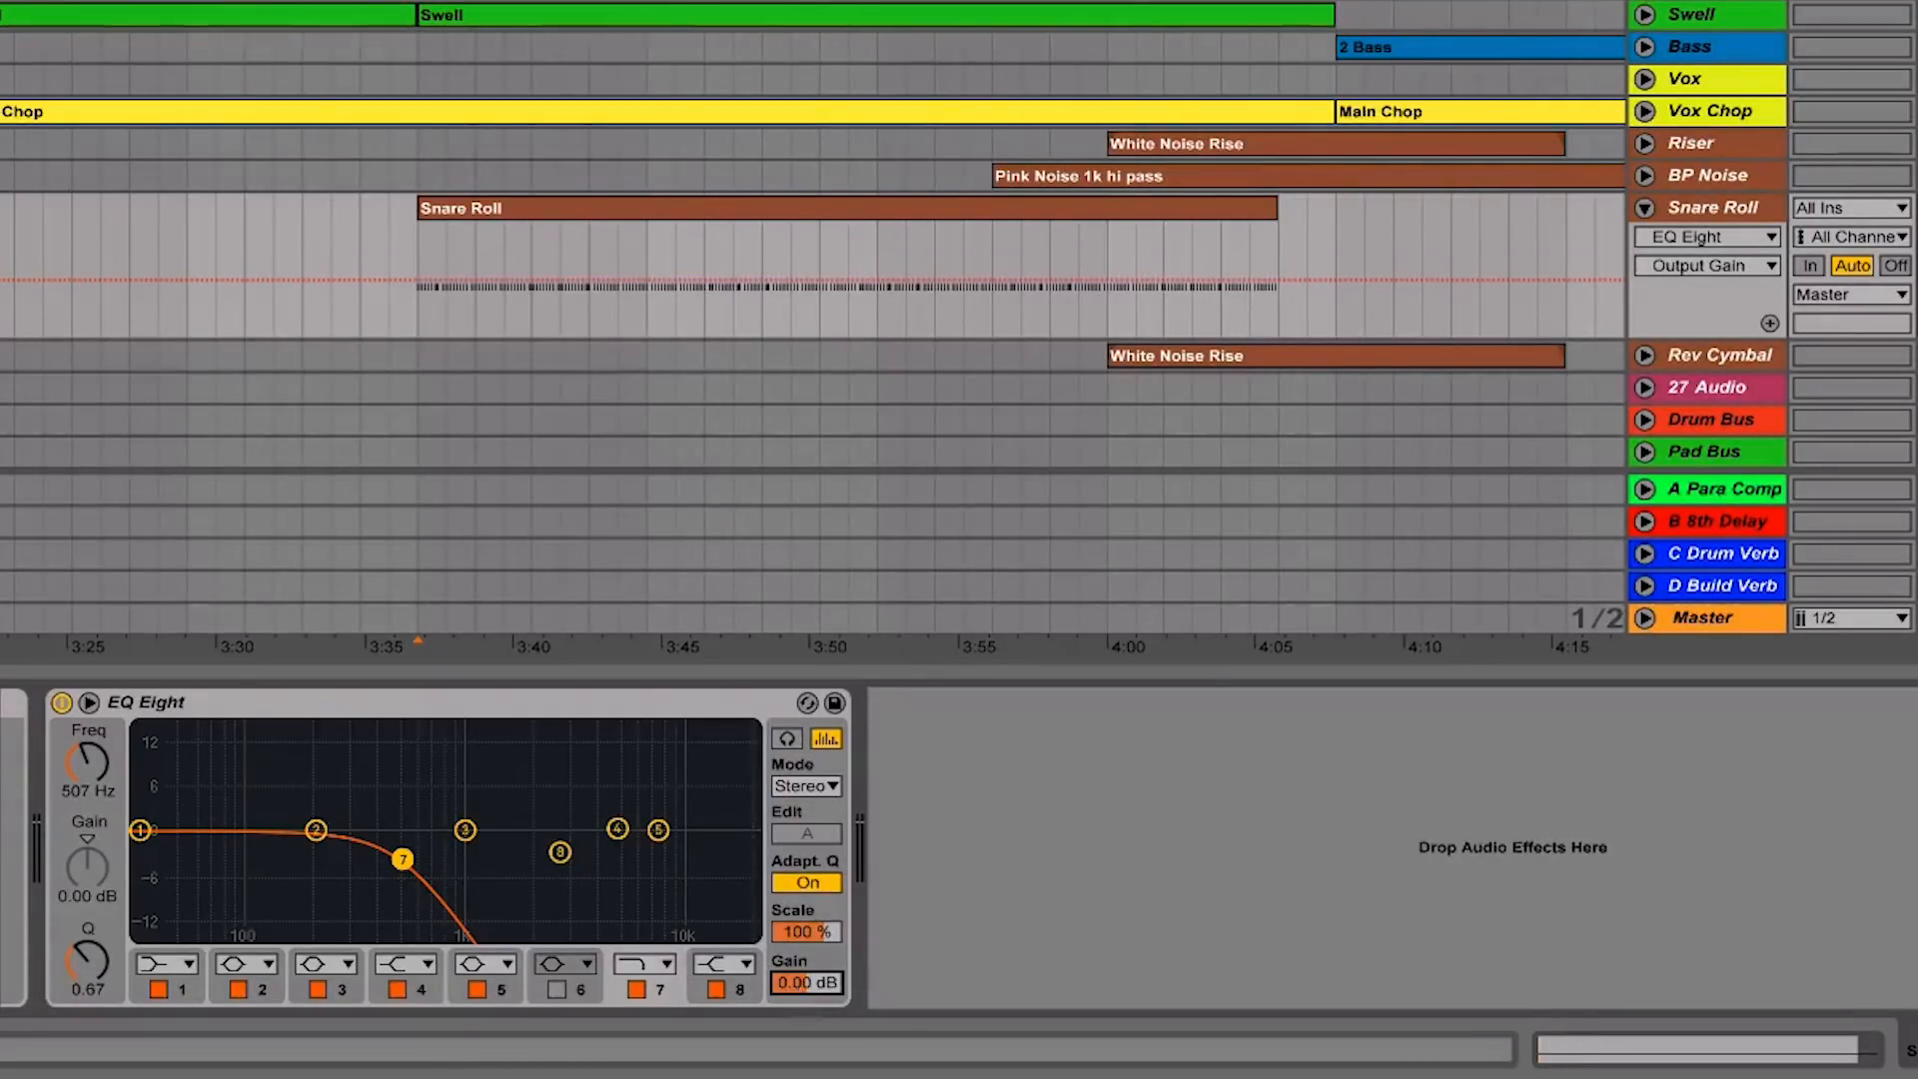
# Automate filter 7's frequency across the Snare Roll clip as a ramp rising from 507 Hz to 22.0 kHz
pyautogui.click(85, 768)
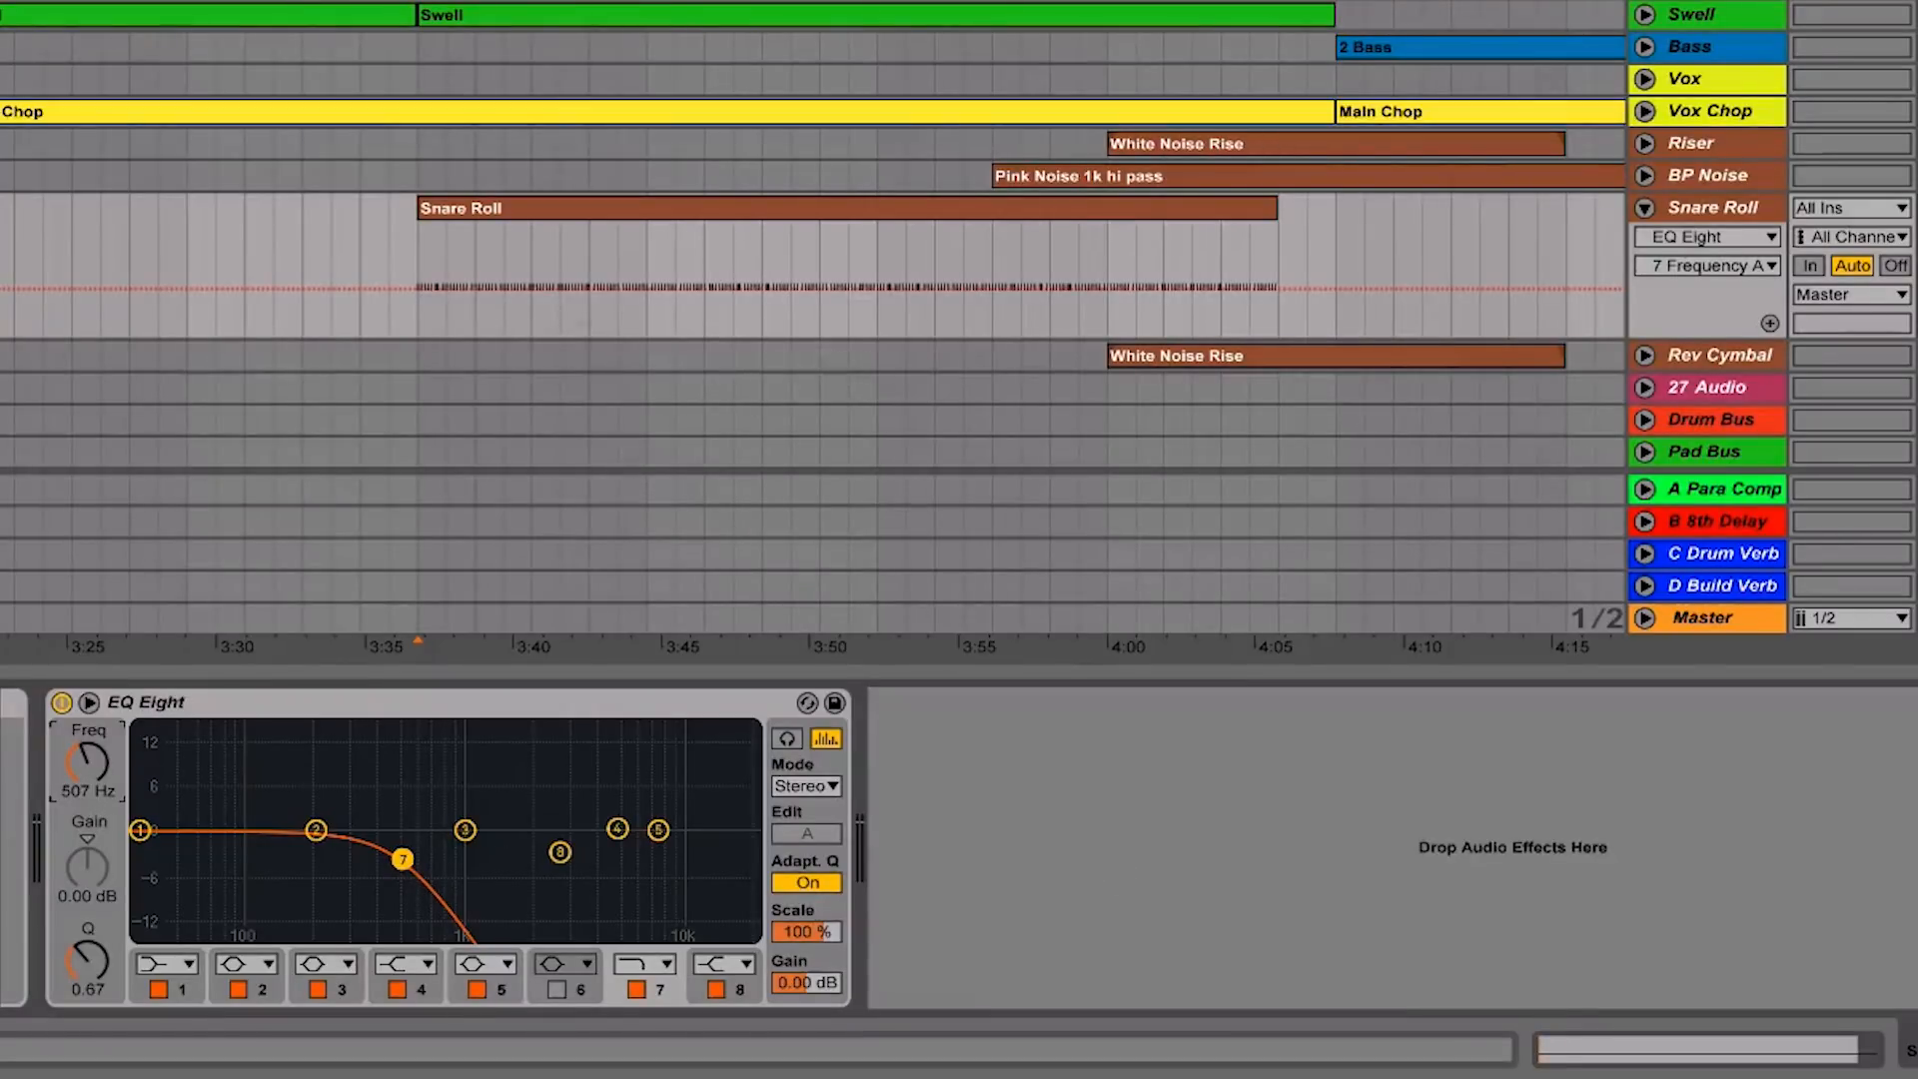
pyautogui.moveTo(419, 259); pyautogui.dragTo(1272, 288)
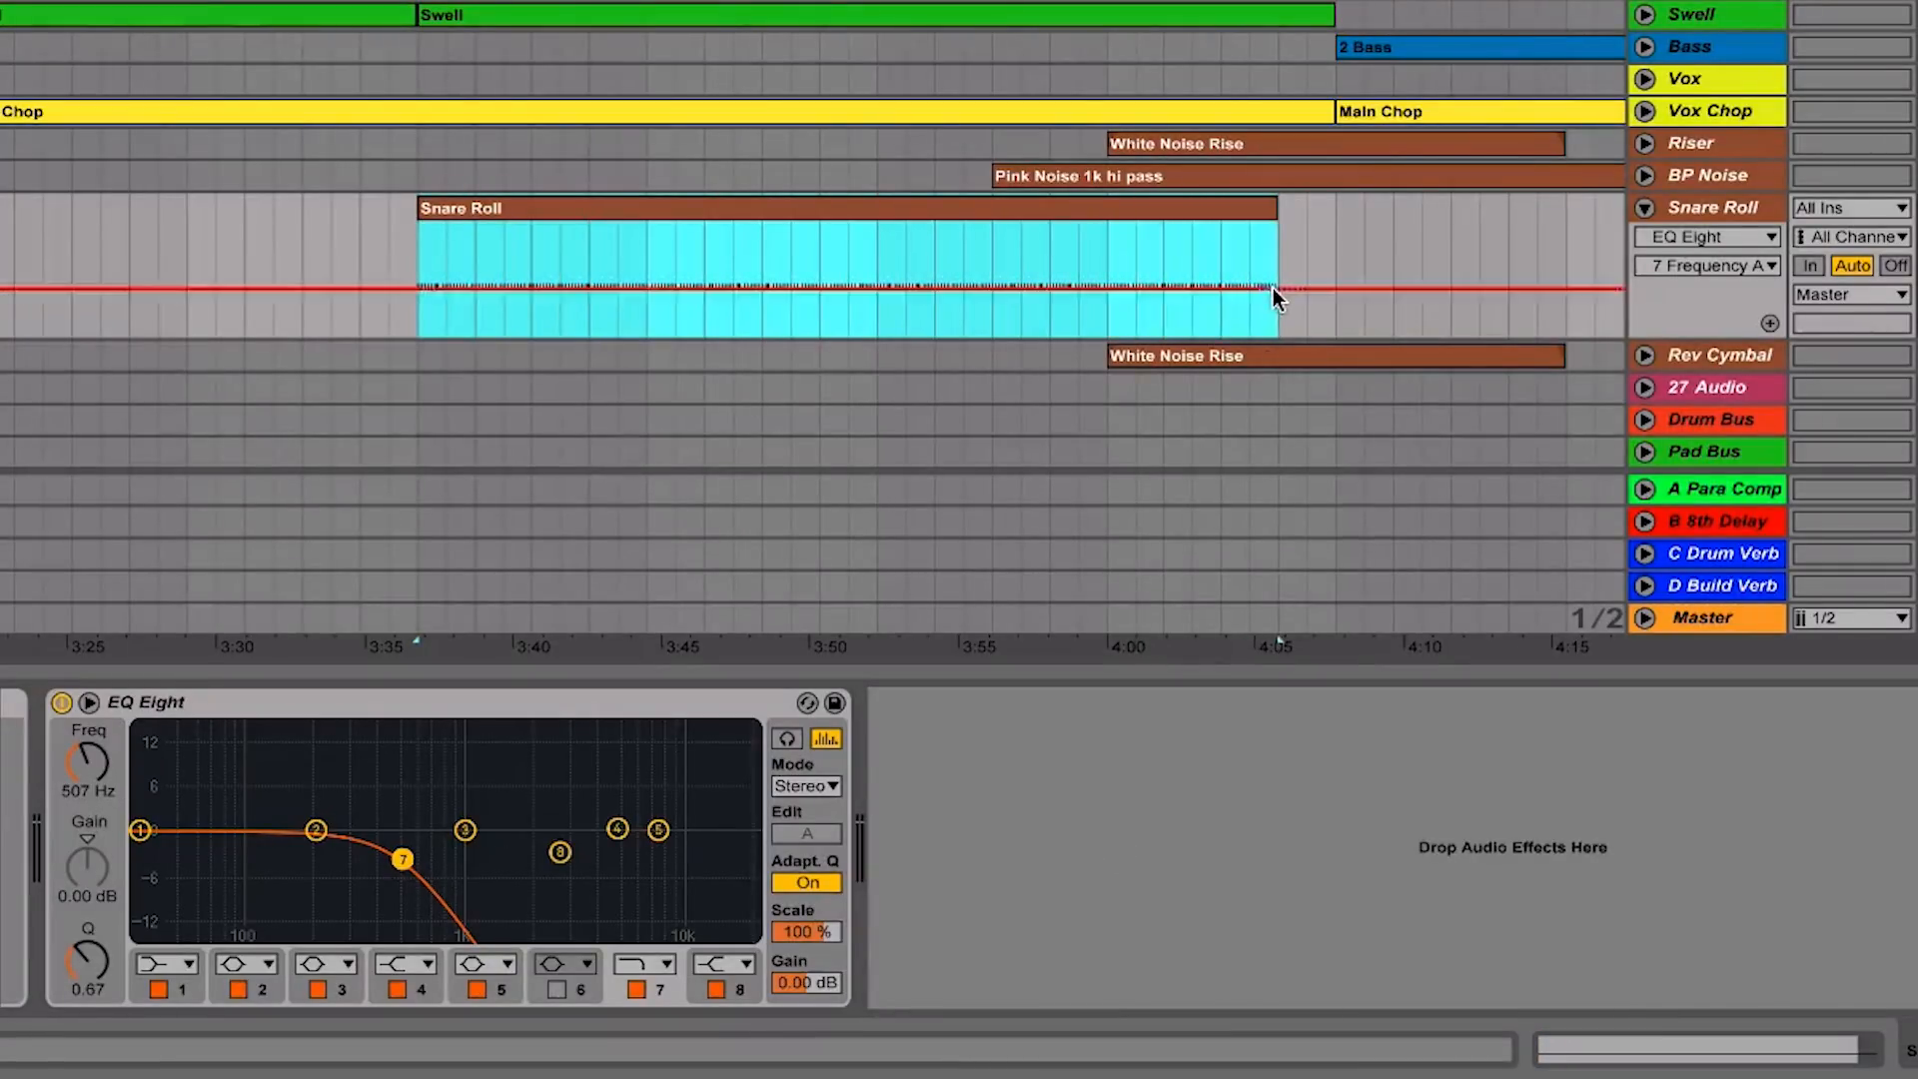
pyautogui.moveTo(1081, 281); pyautogui.dragTo(1081, 224)
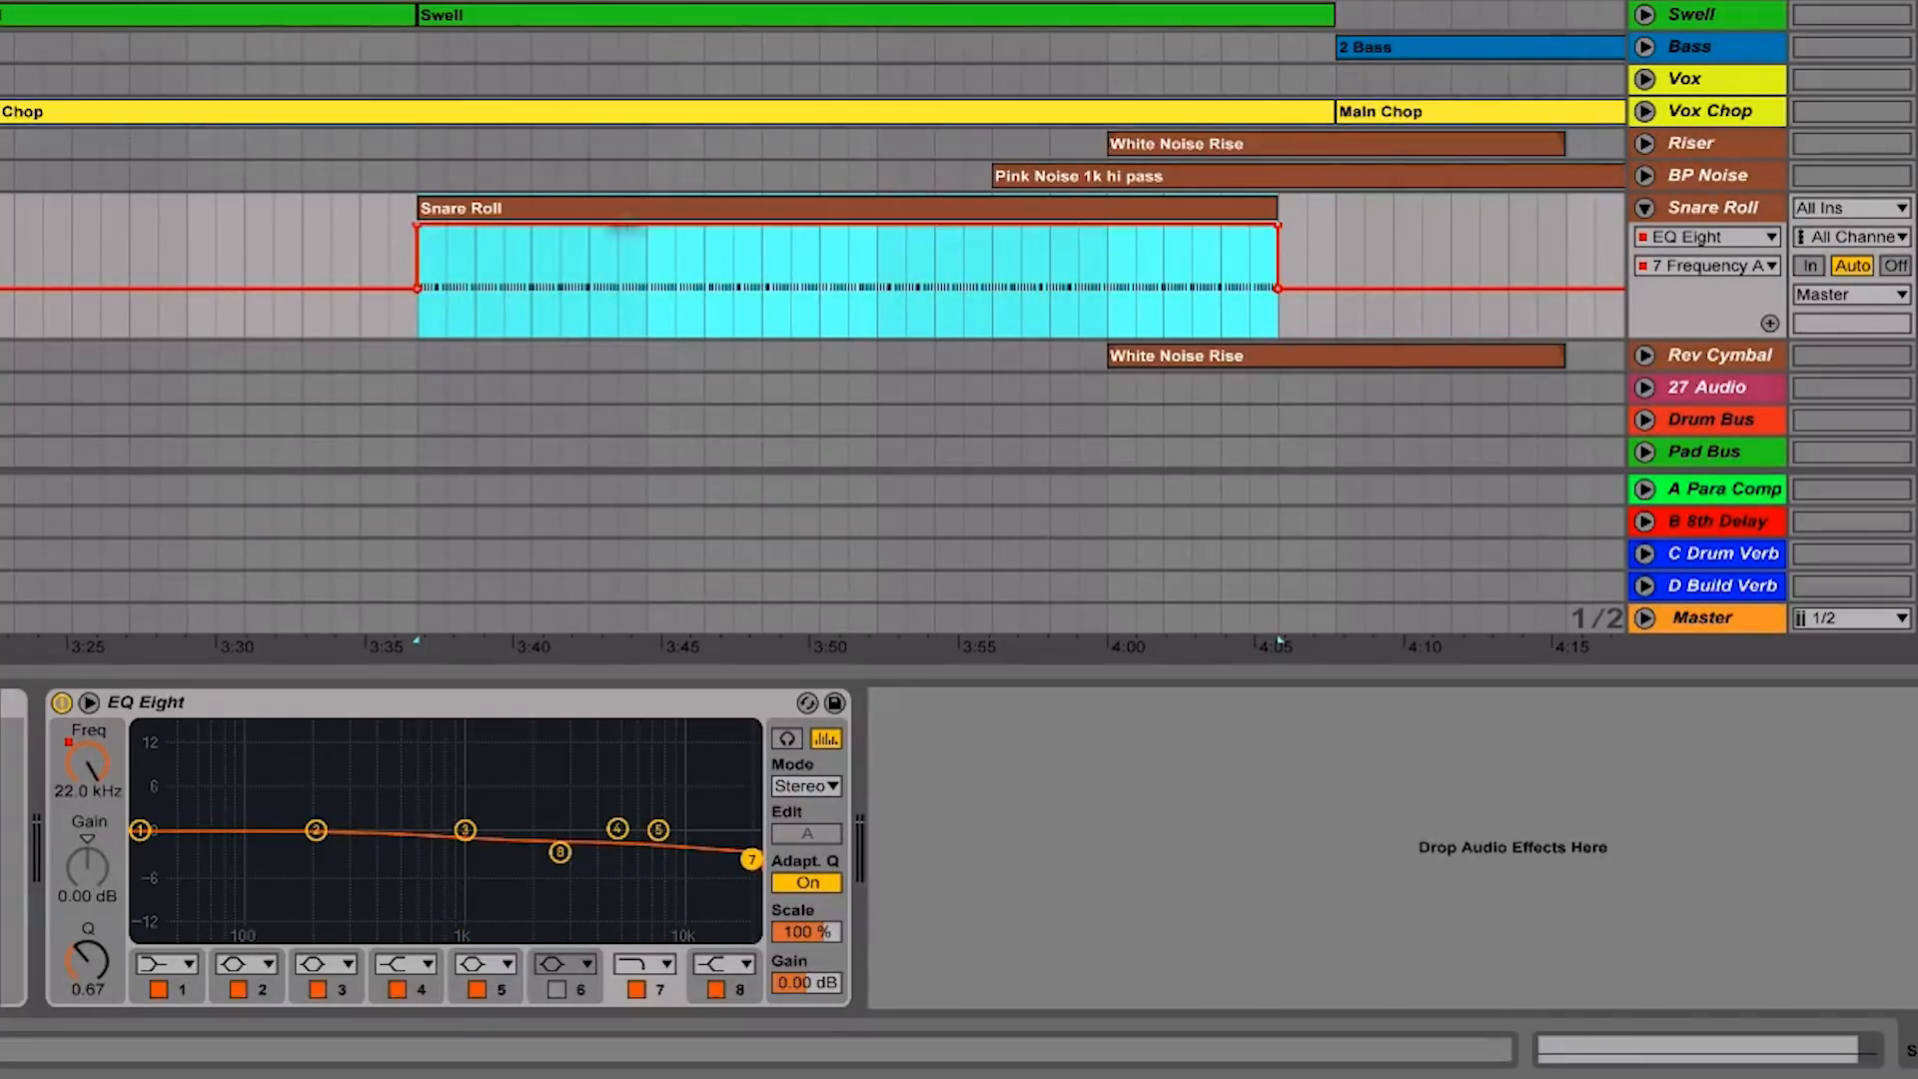
pyautogui.click(416, 224)
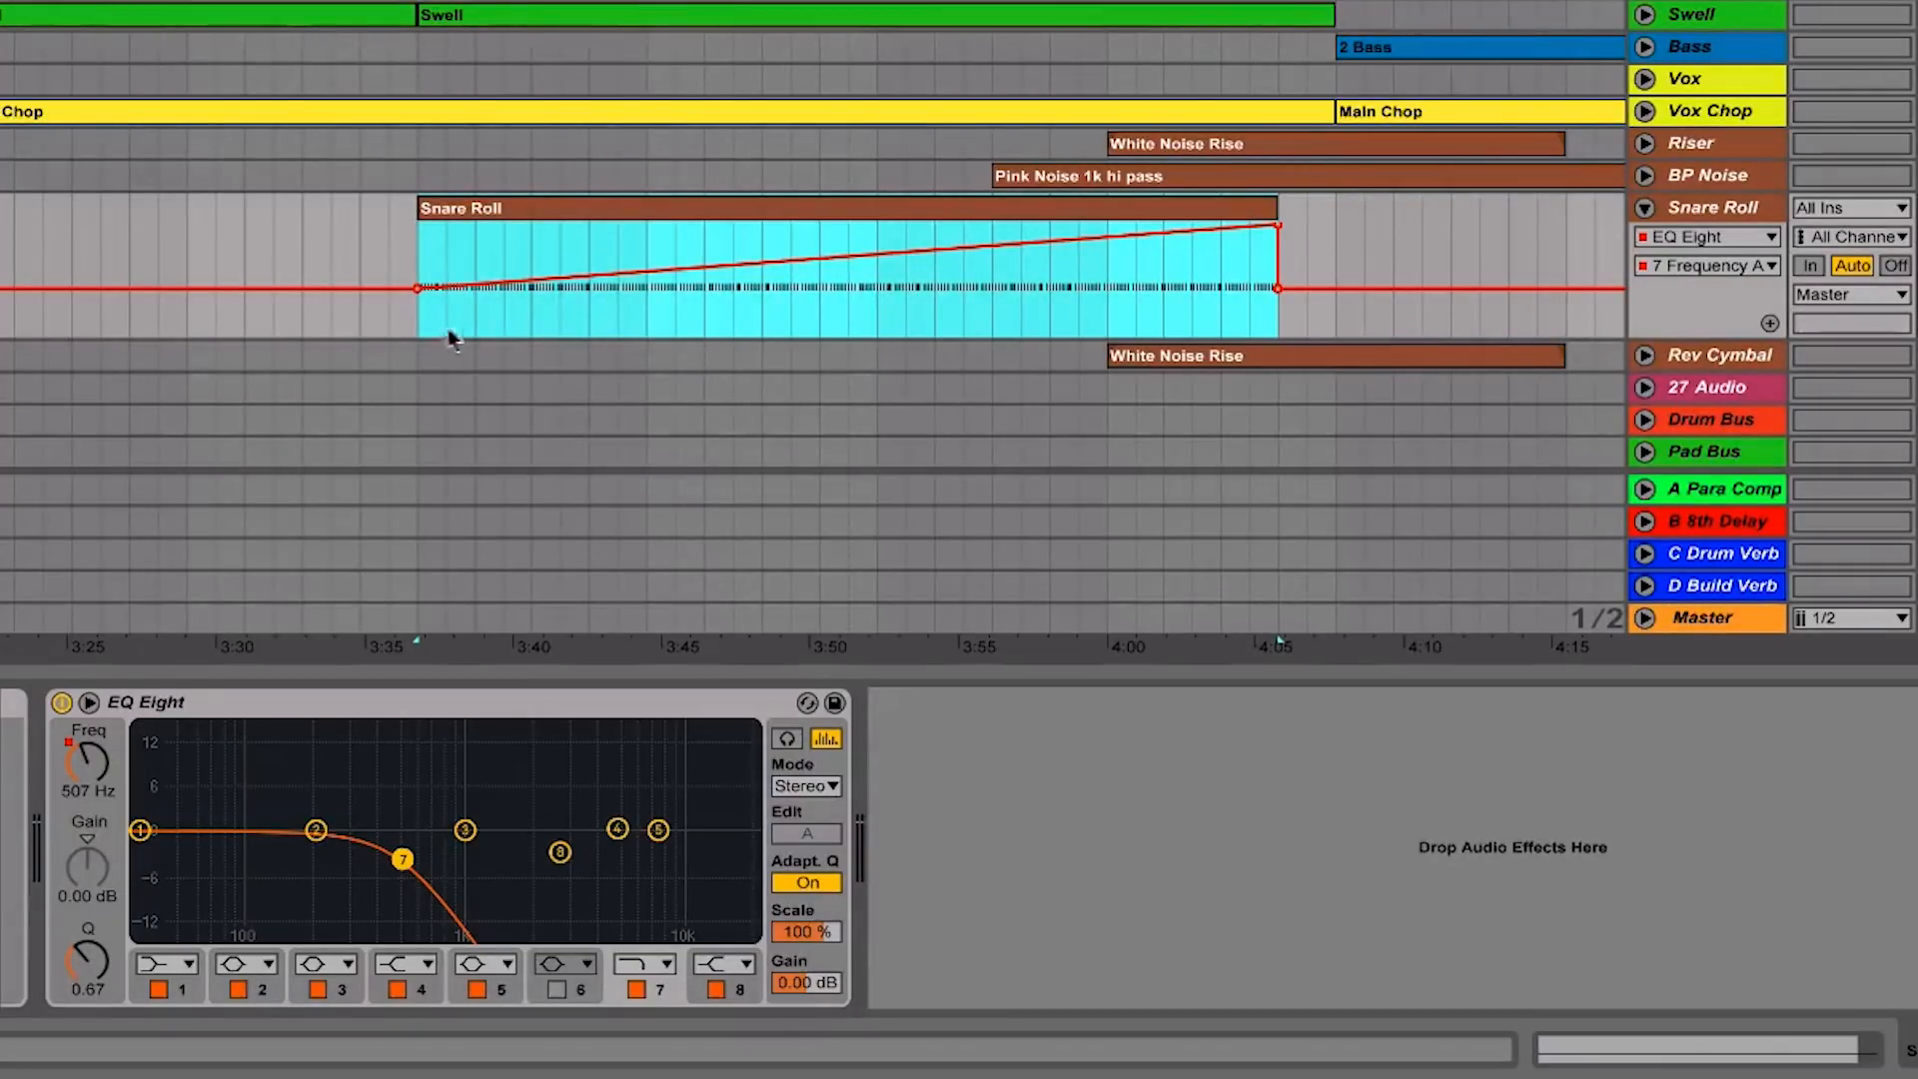
pyautogui.click(412, 314)
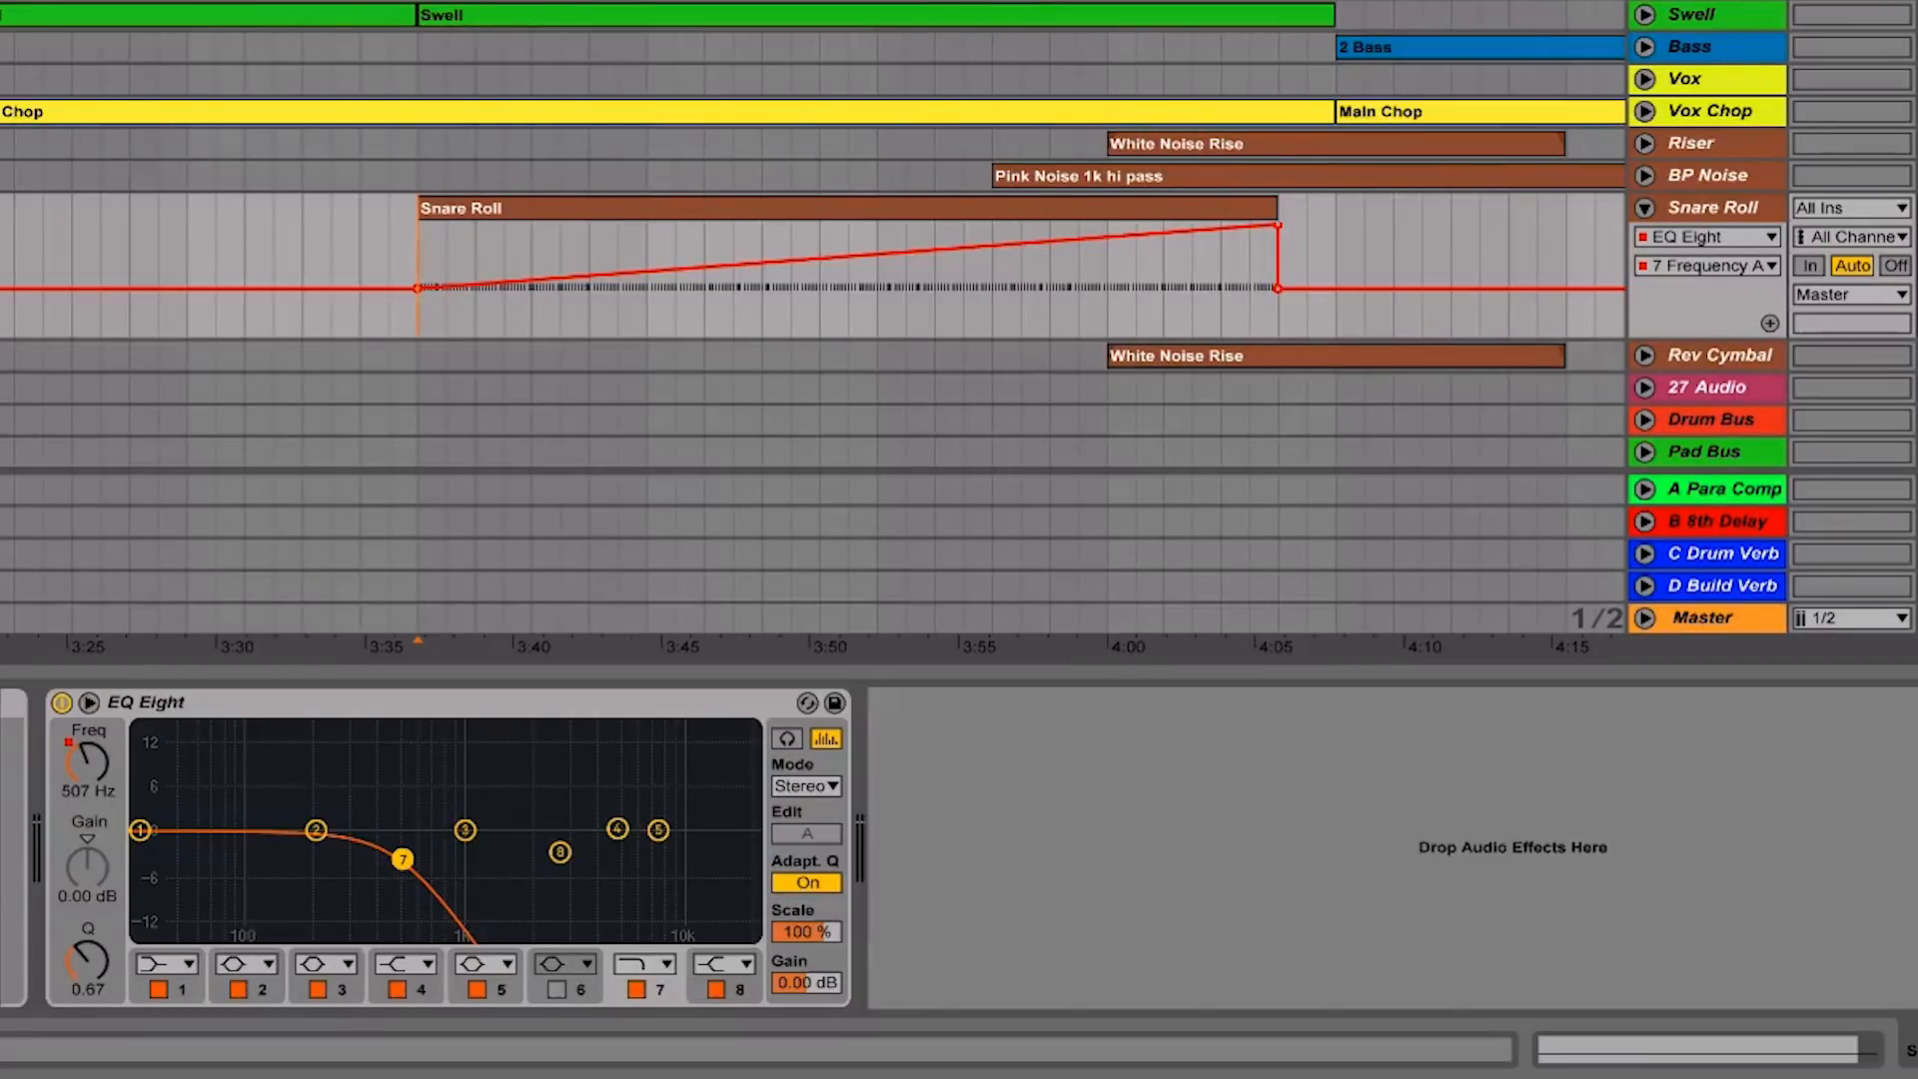
# Bend filter 7's frequency ramp upward with a breakpoint at about 3:53 while playing the Snare Roll, and return to the clip's start
pyautogui.press('space')
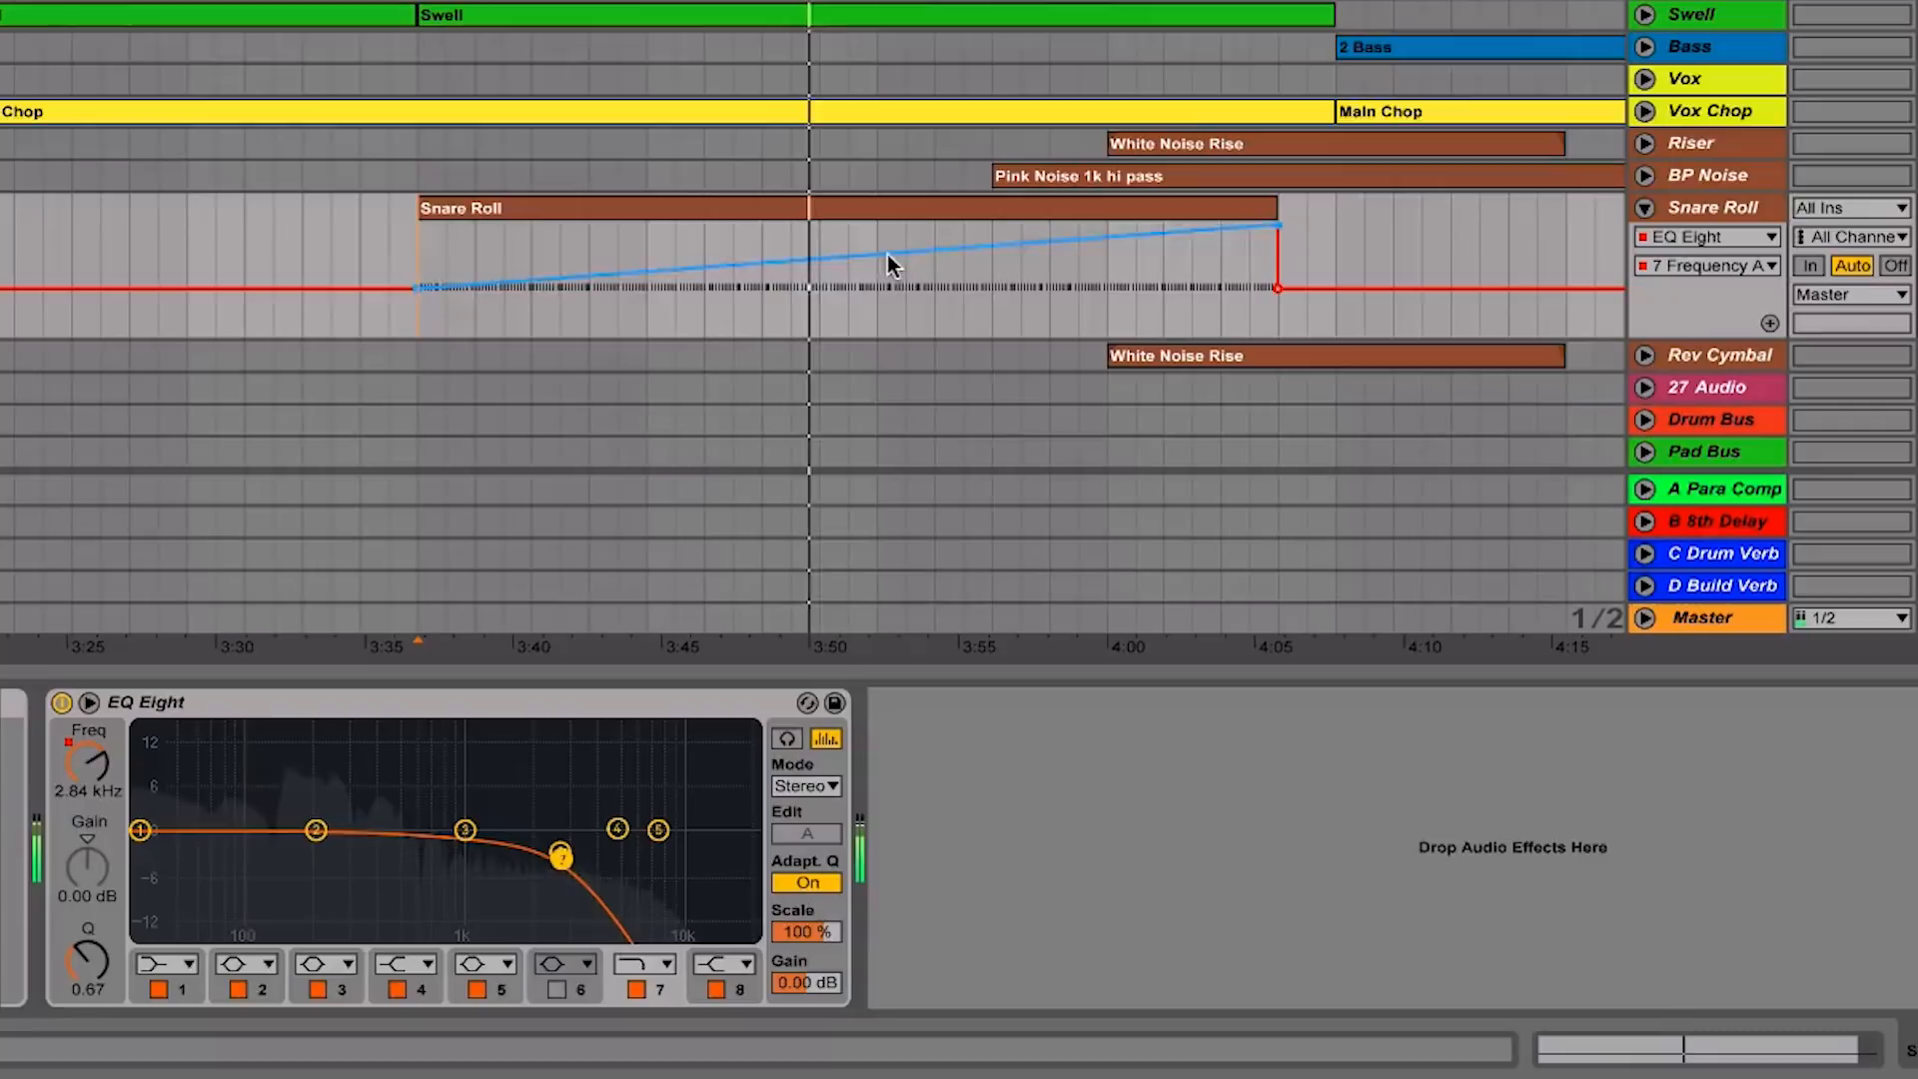
pyautogui.moveTo(902, 256); pyautogui.dragTo(907, 240)
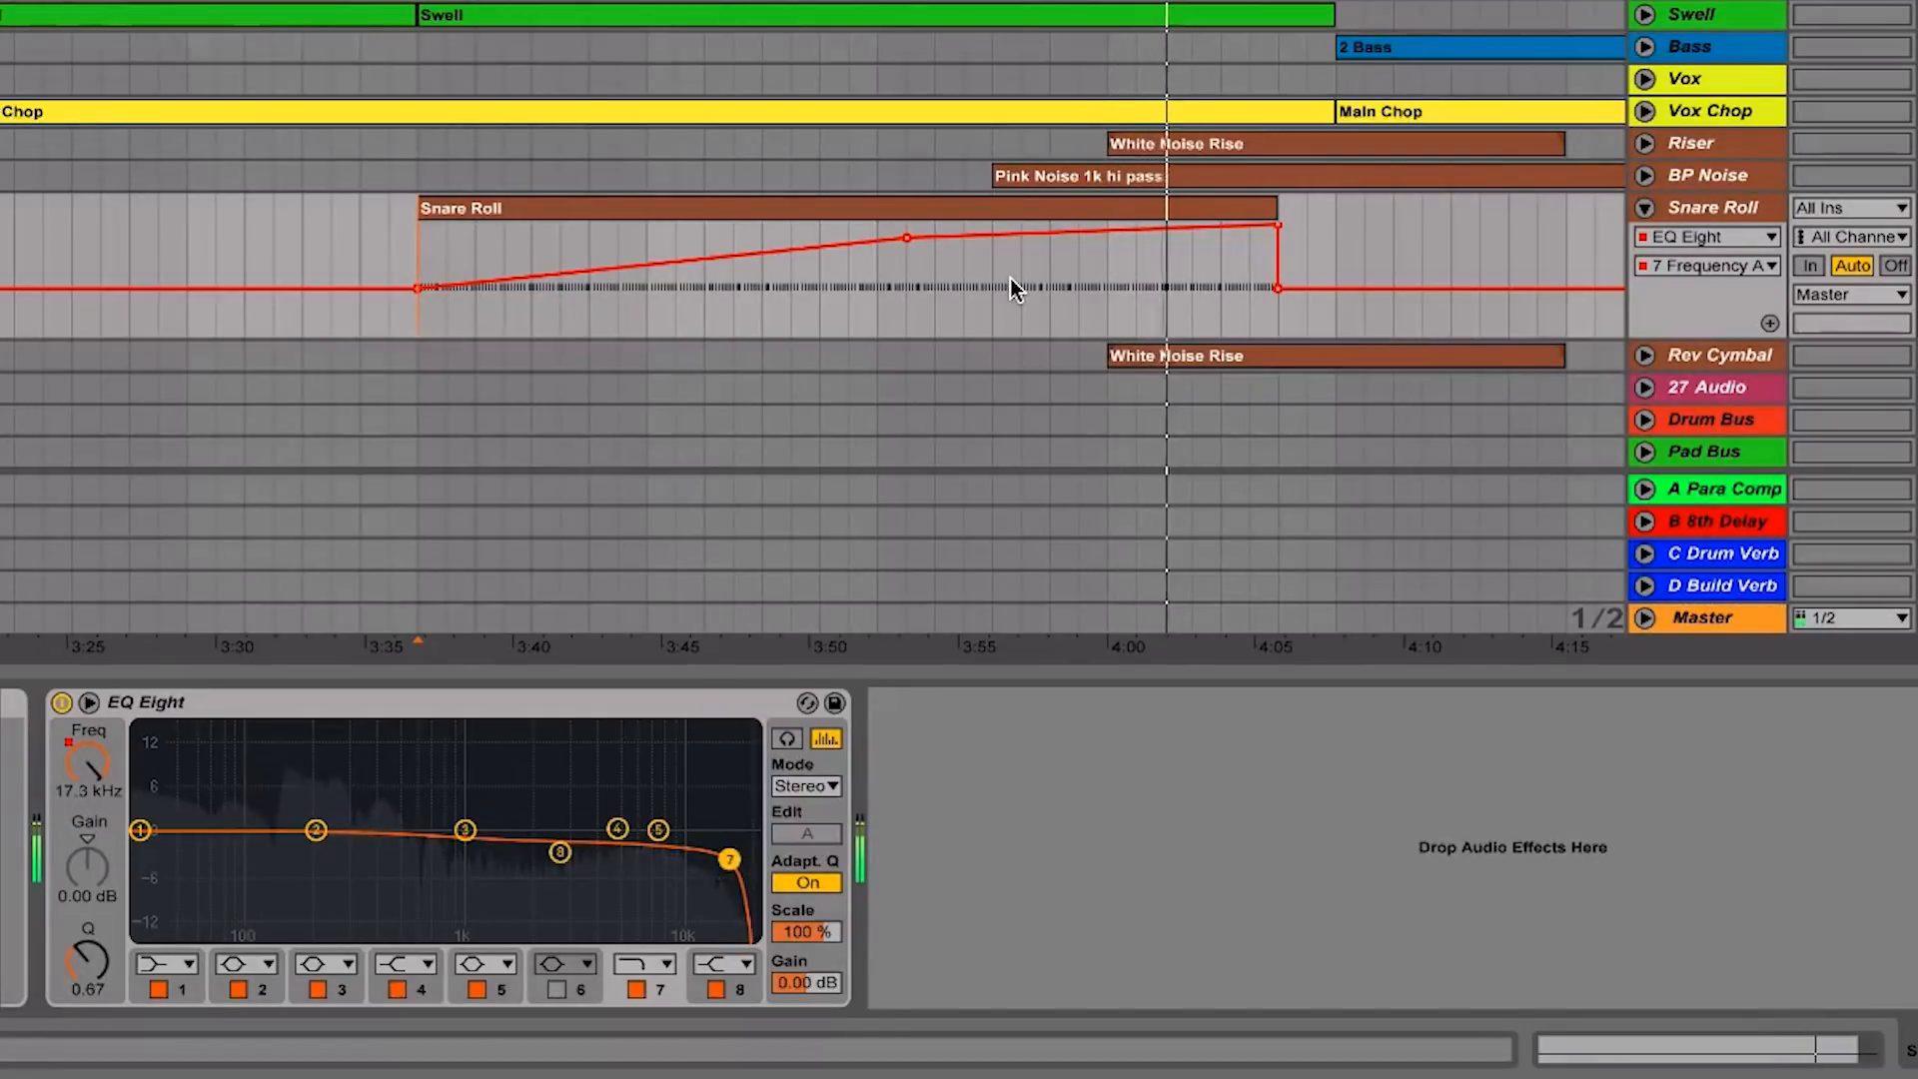
pyautogui.press('space')
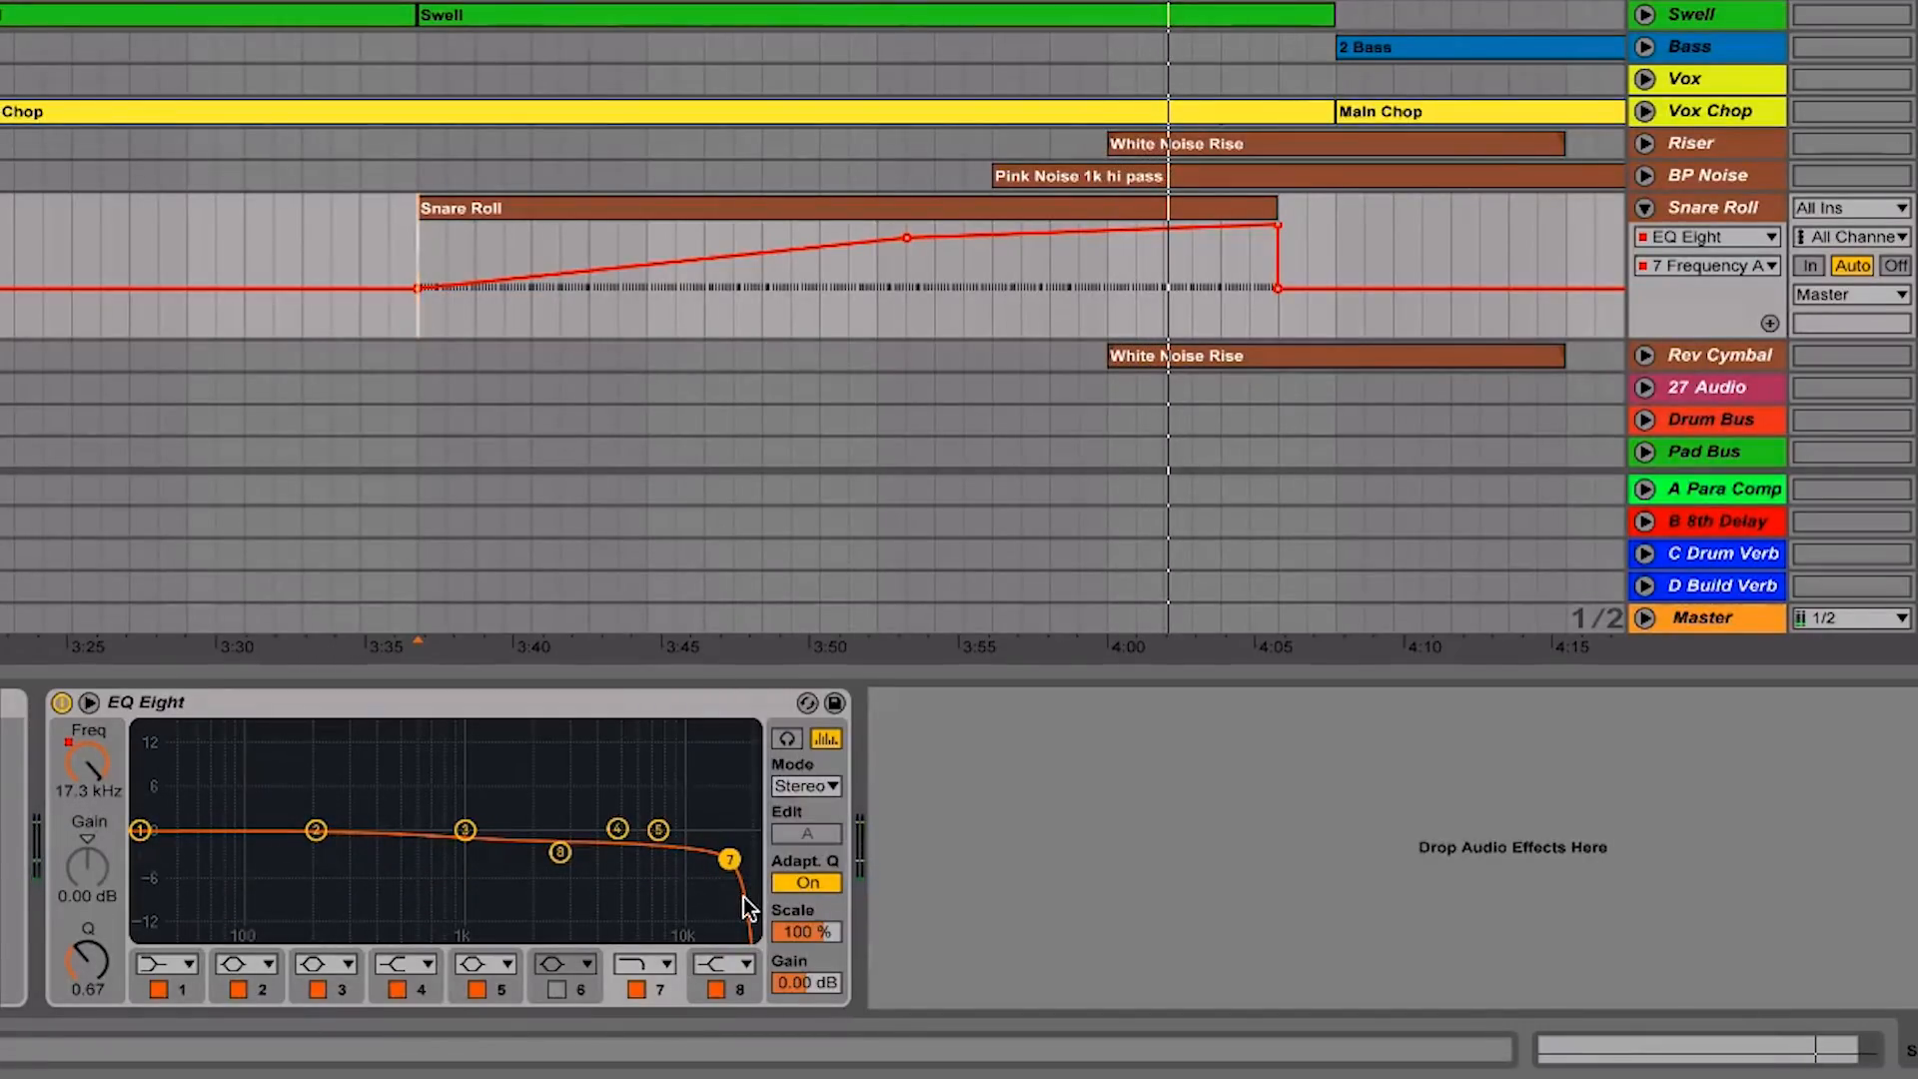
pyautogui.click(425, 261)
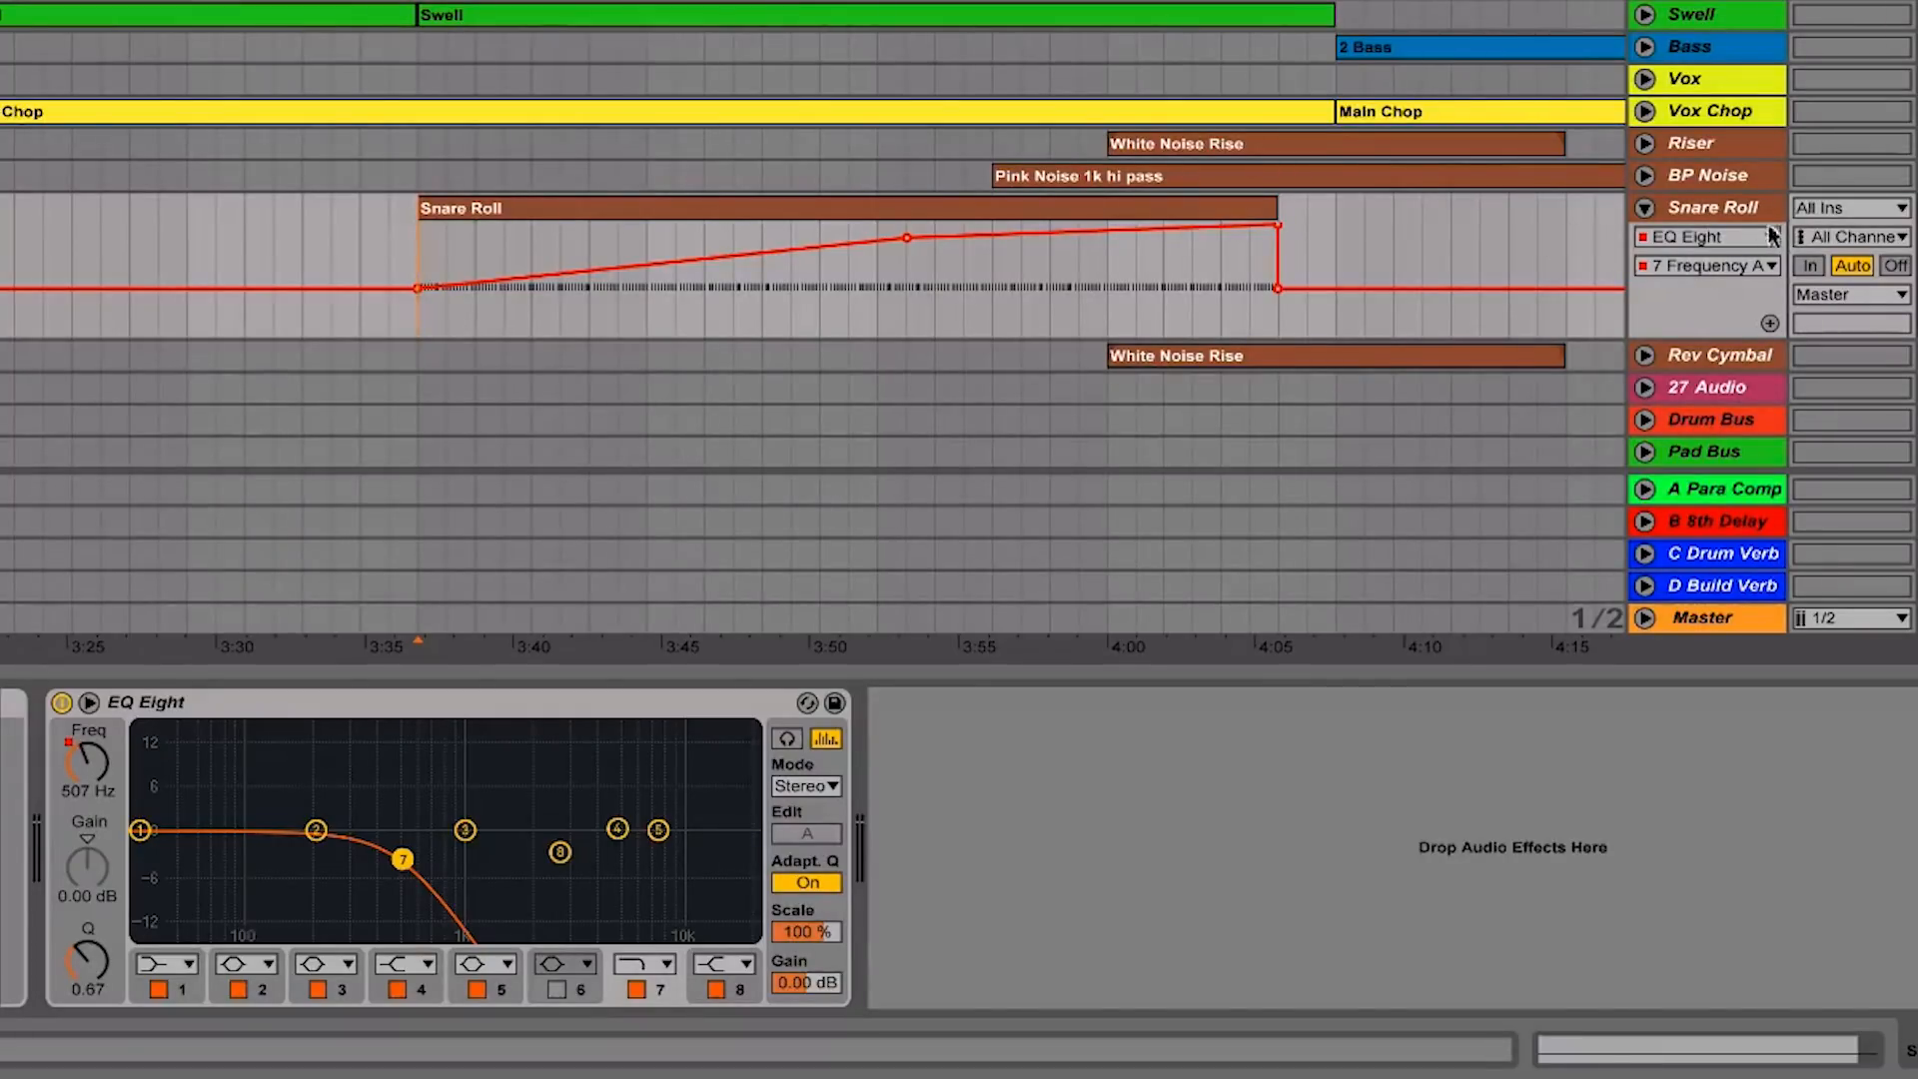
# Switch the Snare Roll automation lane to the Mixer's B-8th Delay send and check that send in the Session mixer
pyautogui.click(1723, 243)
pyautogui.click(1654, 181)
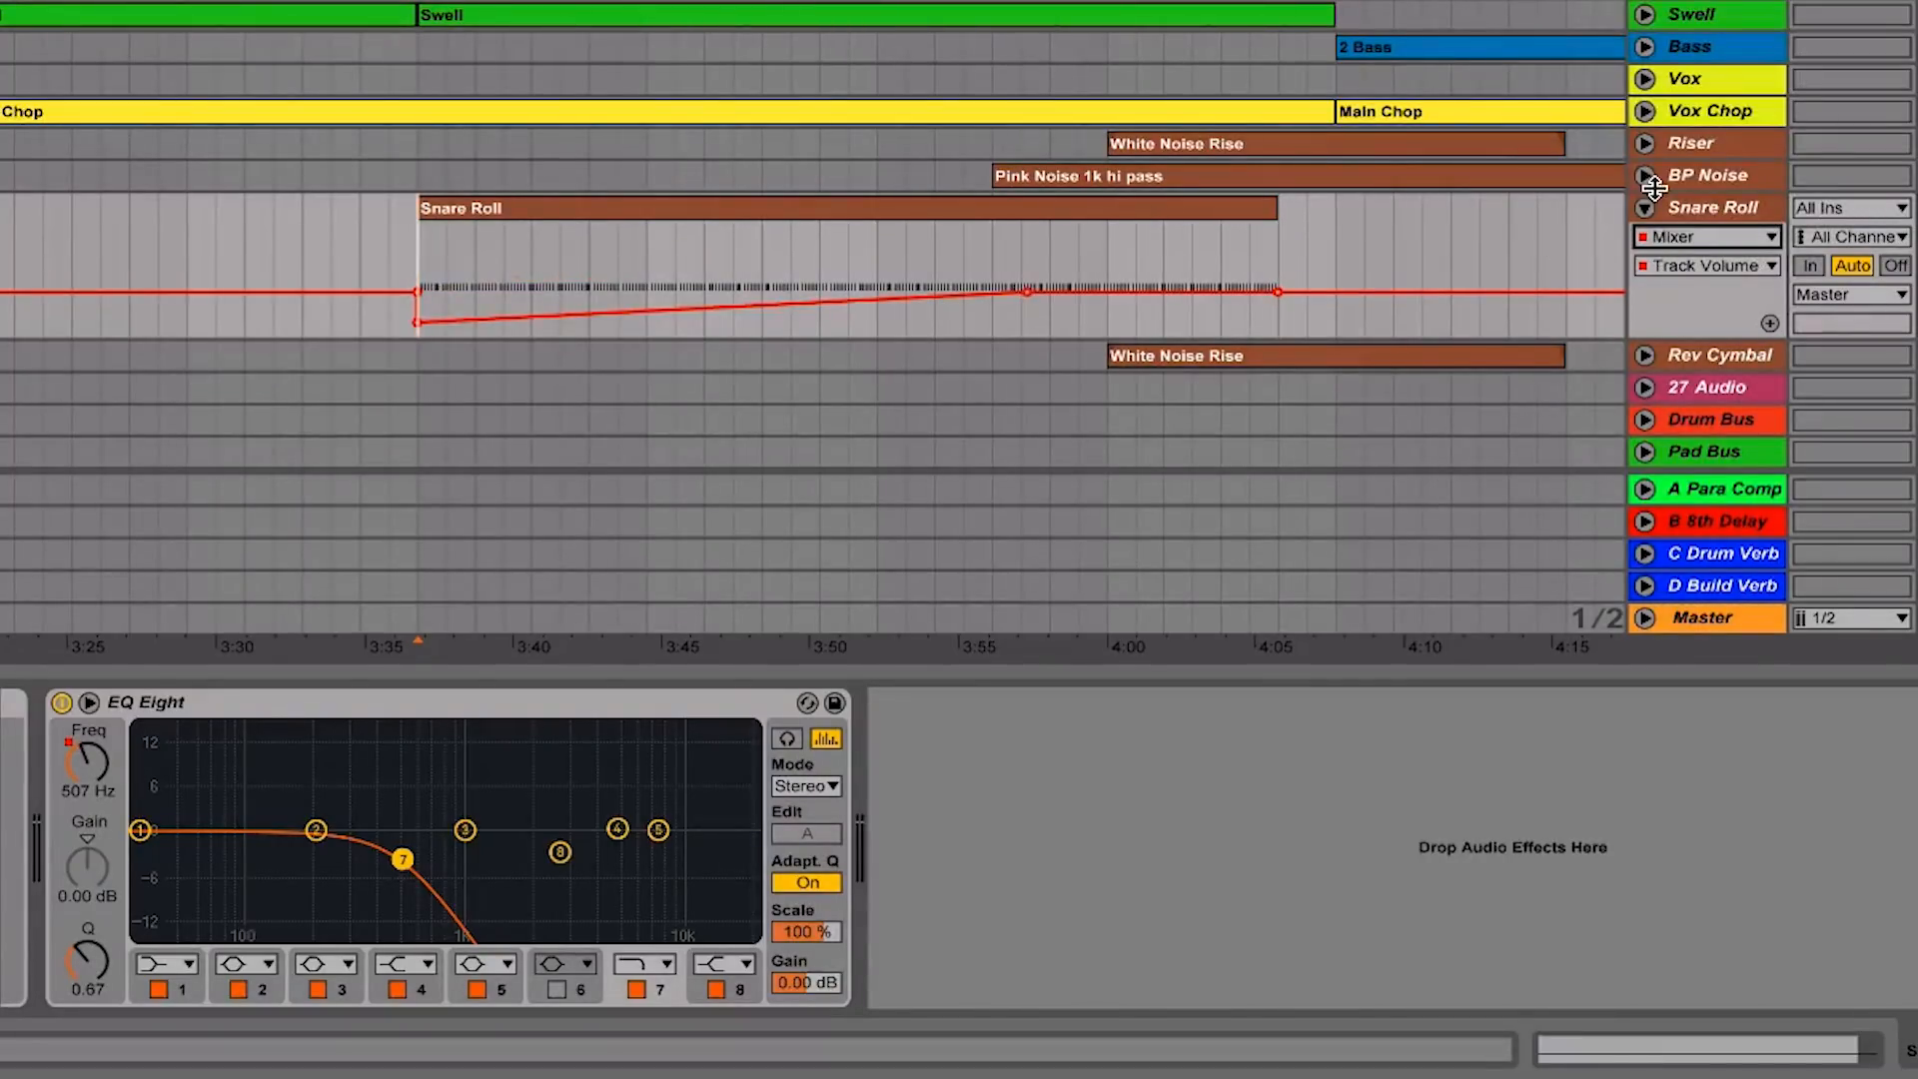
pyautogui.click(1698, 264)
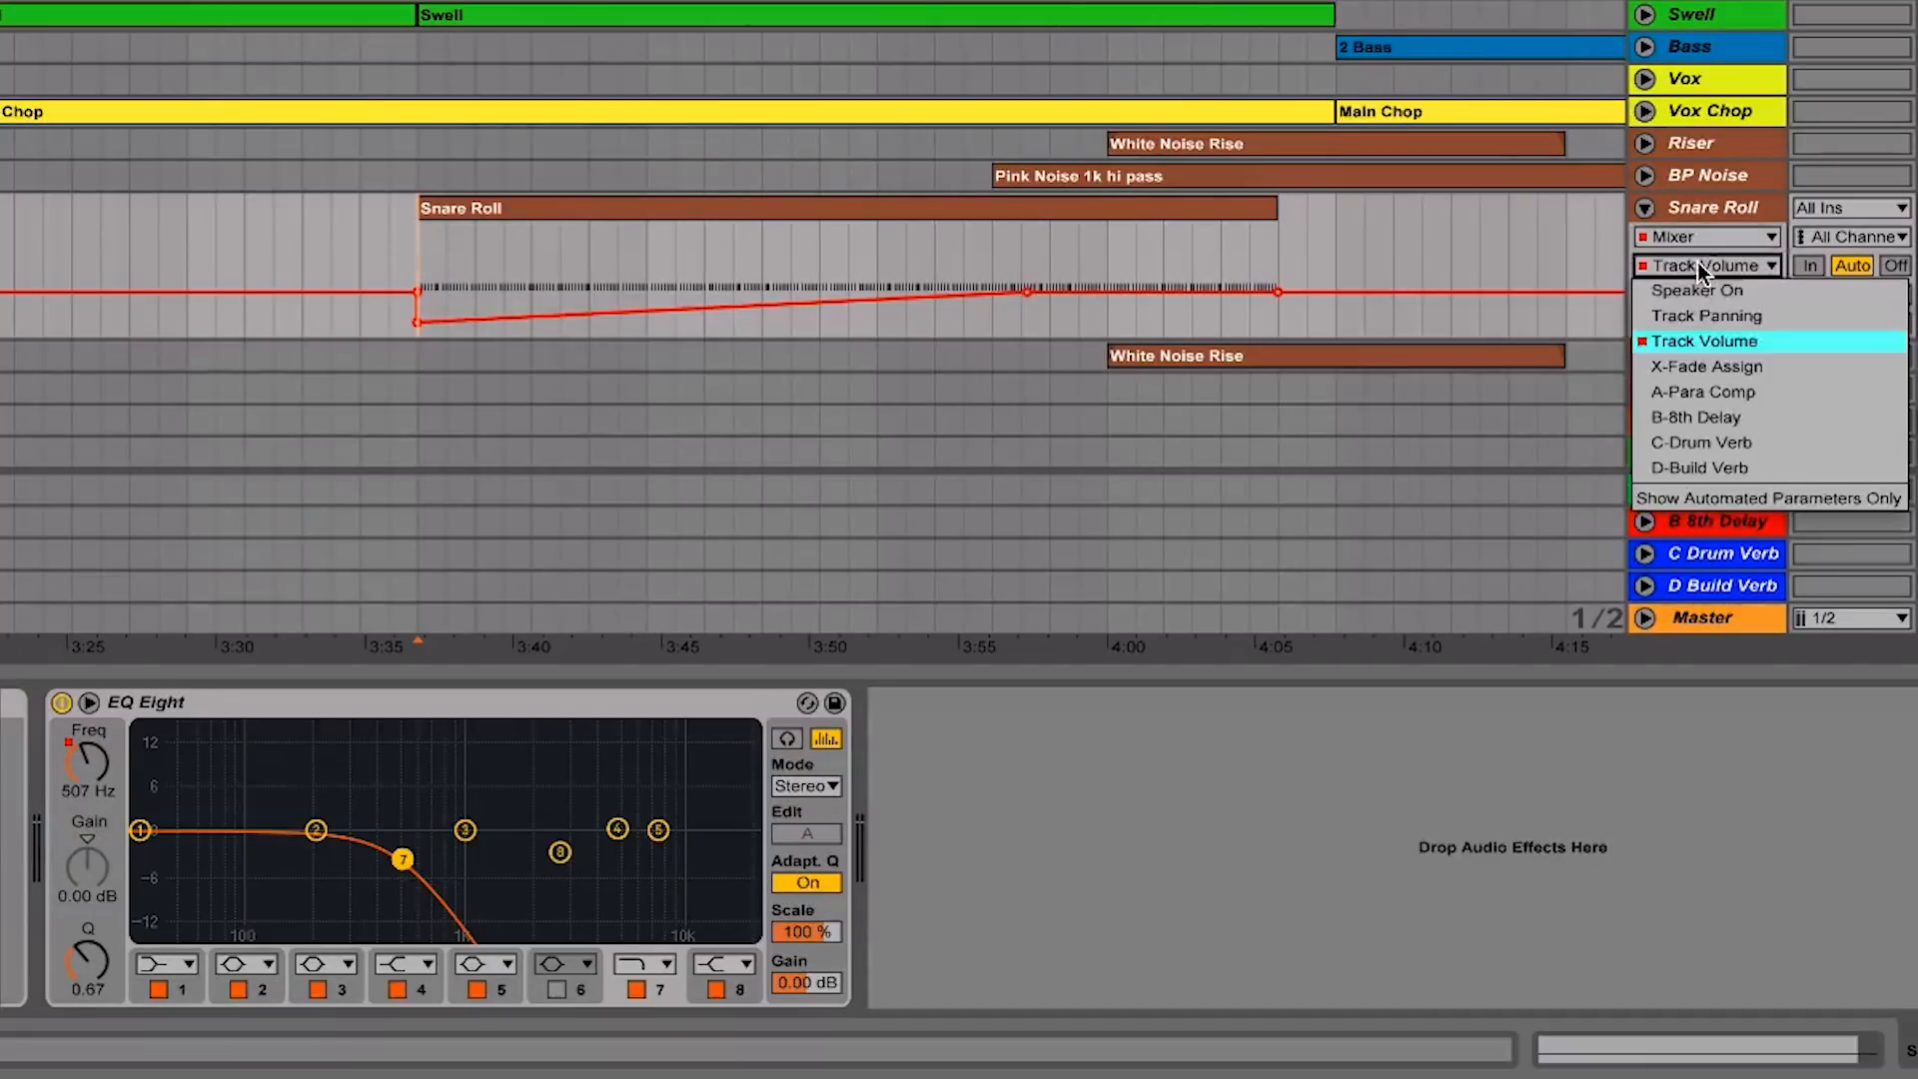
pyautogui.click(1741, 417)
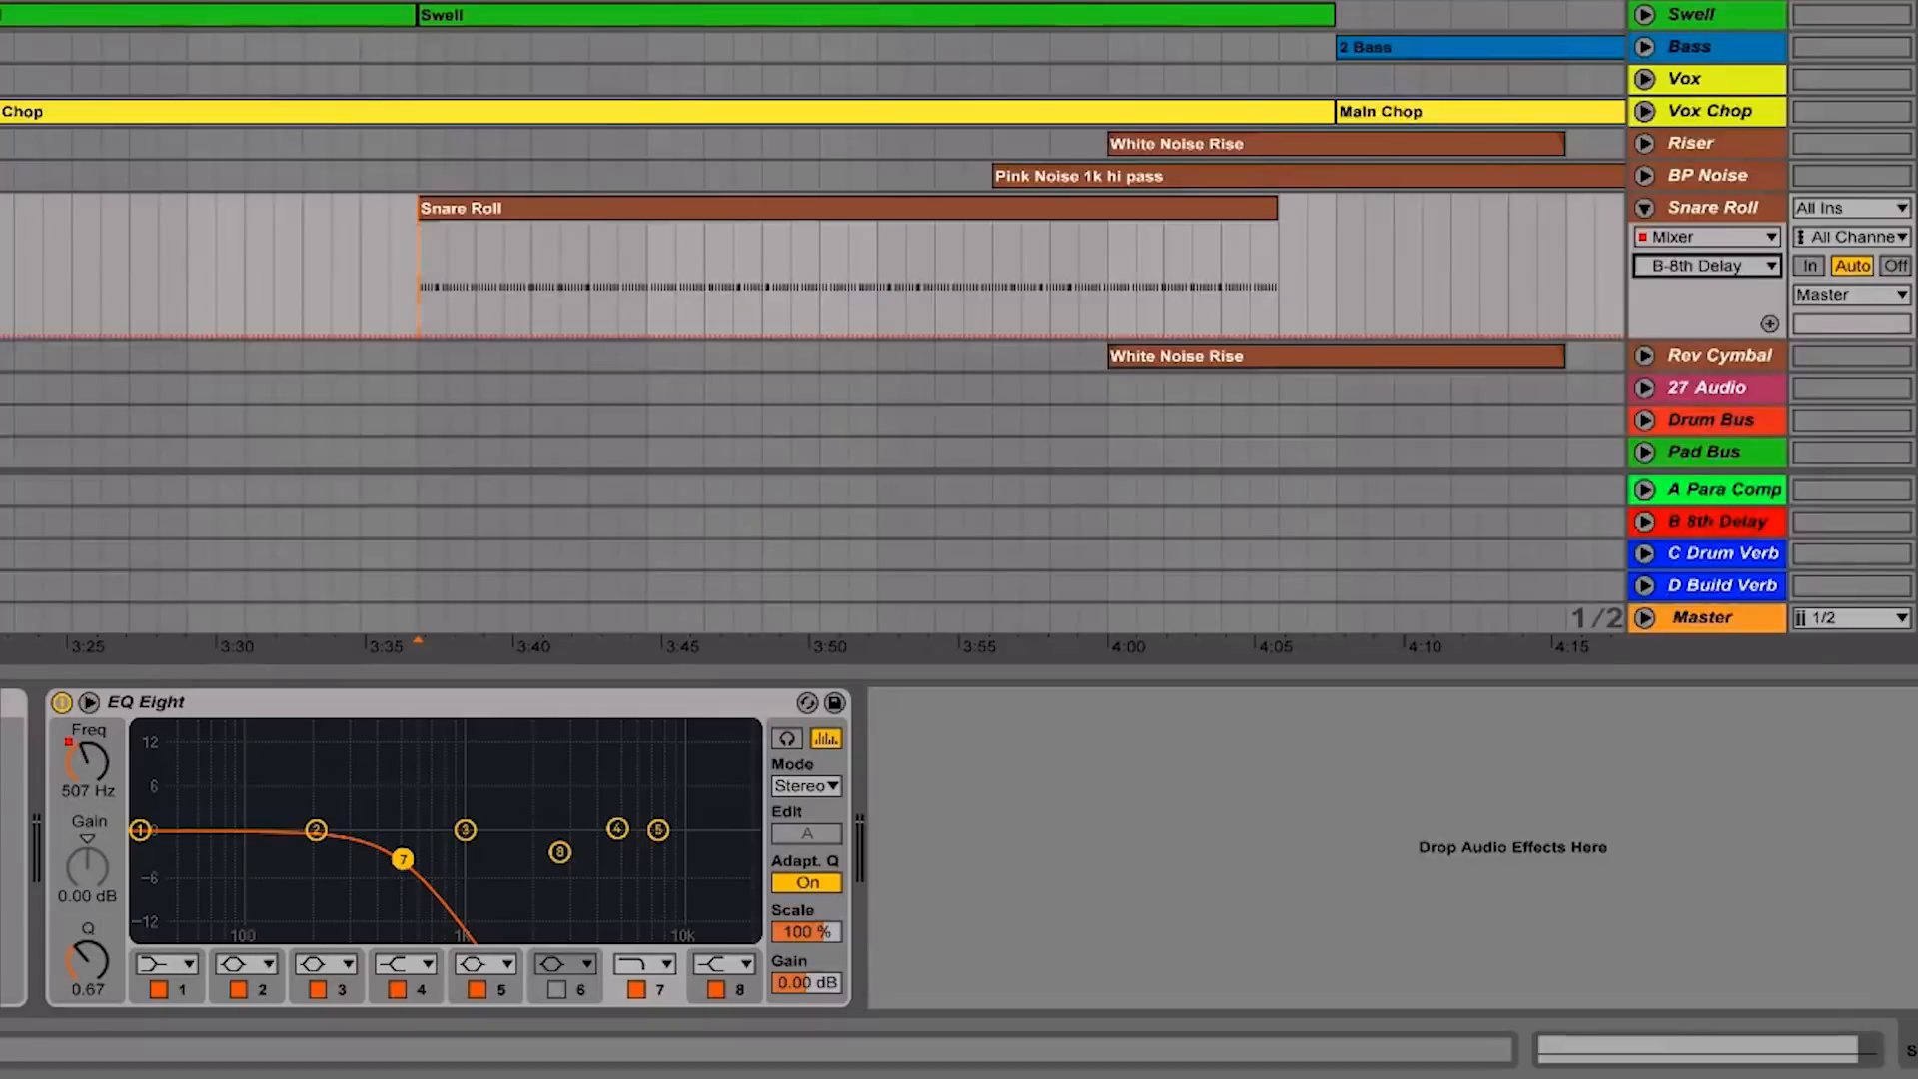
pyautogui.press('Tab')
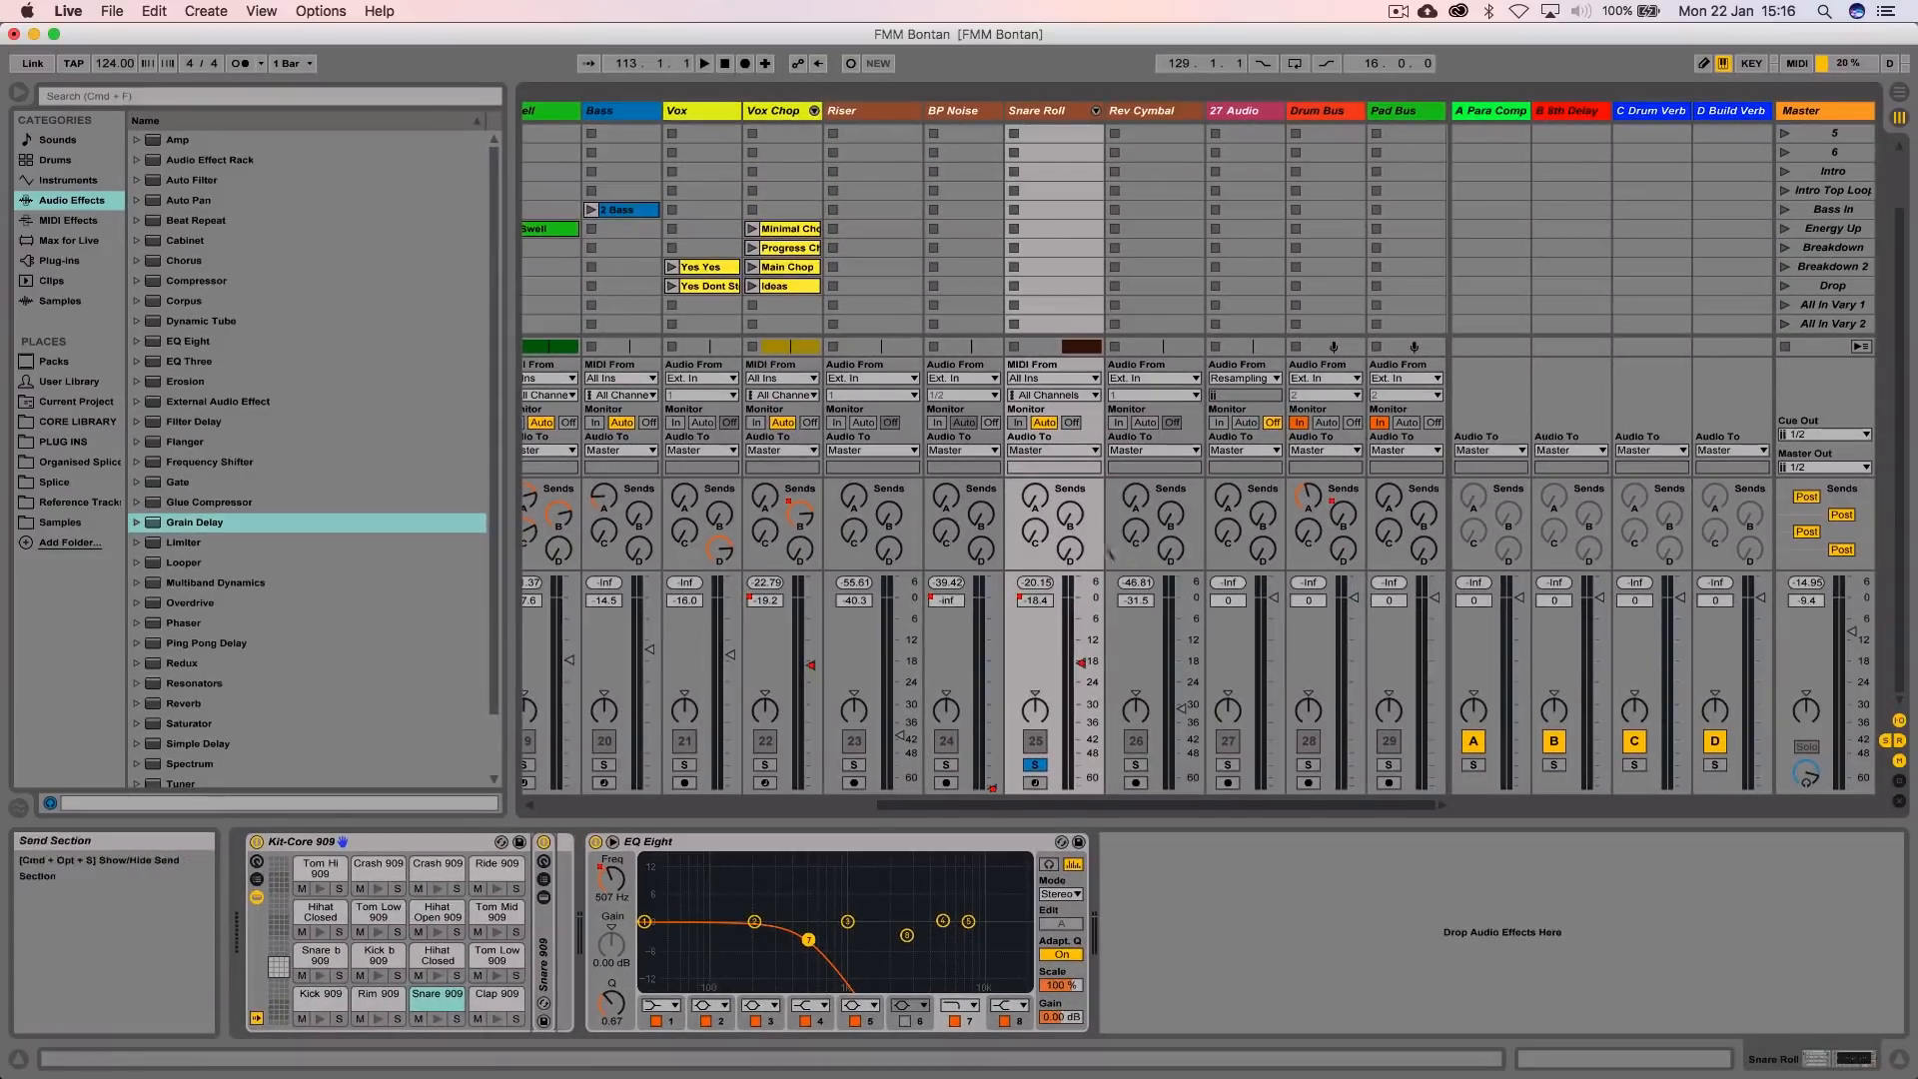
pyautogui.click(1068, 514)
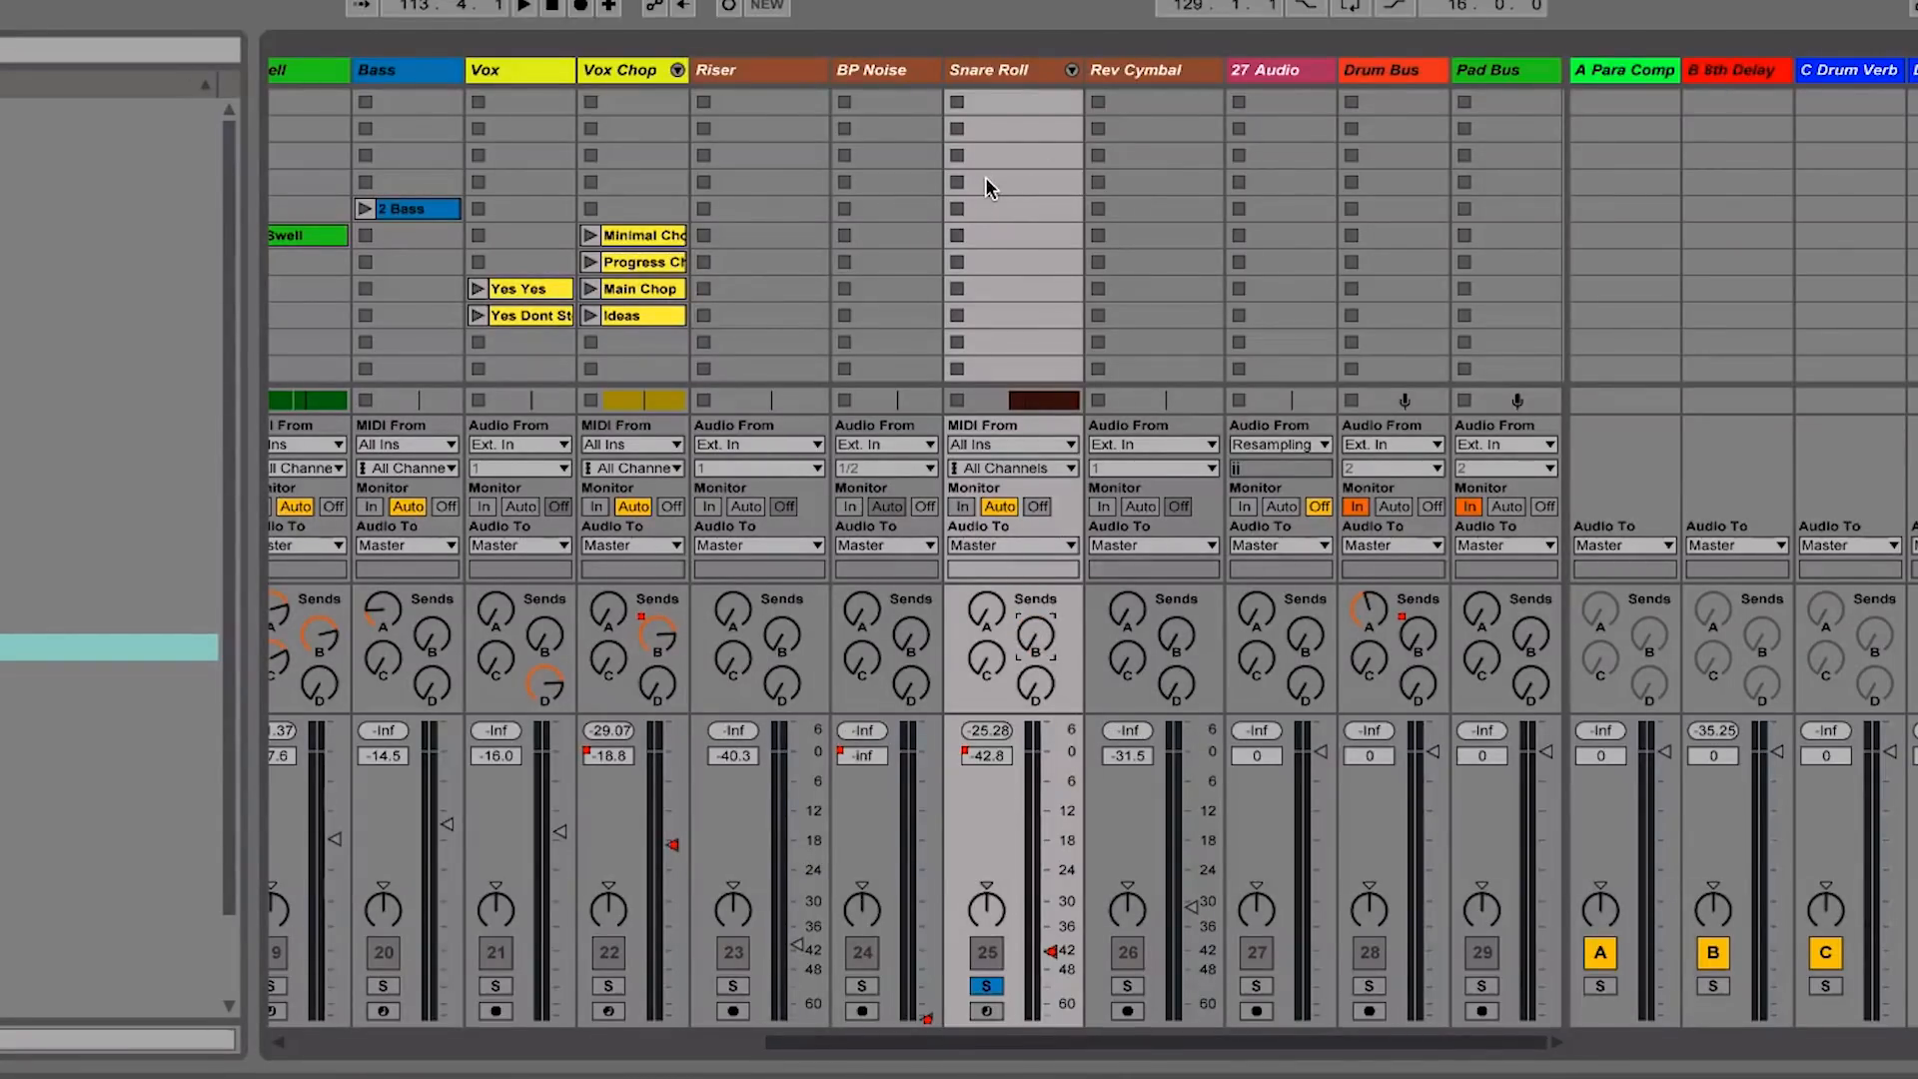
pyautogui.press('Tab')
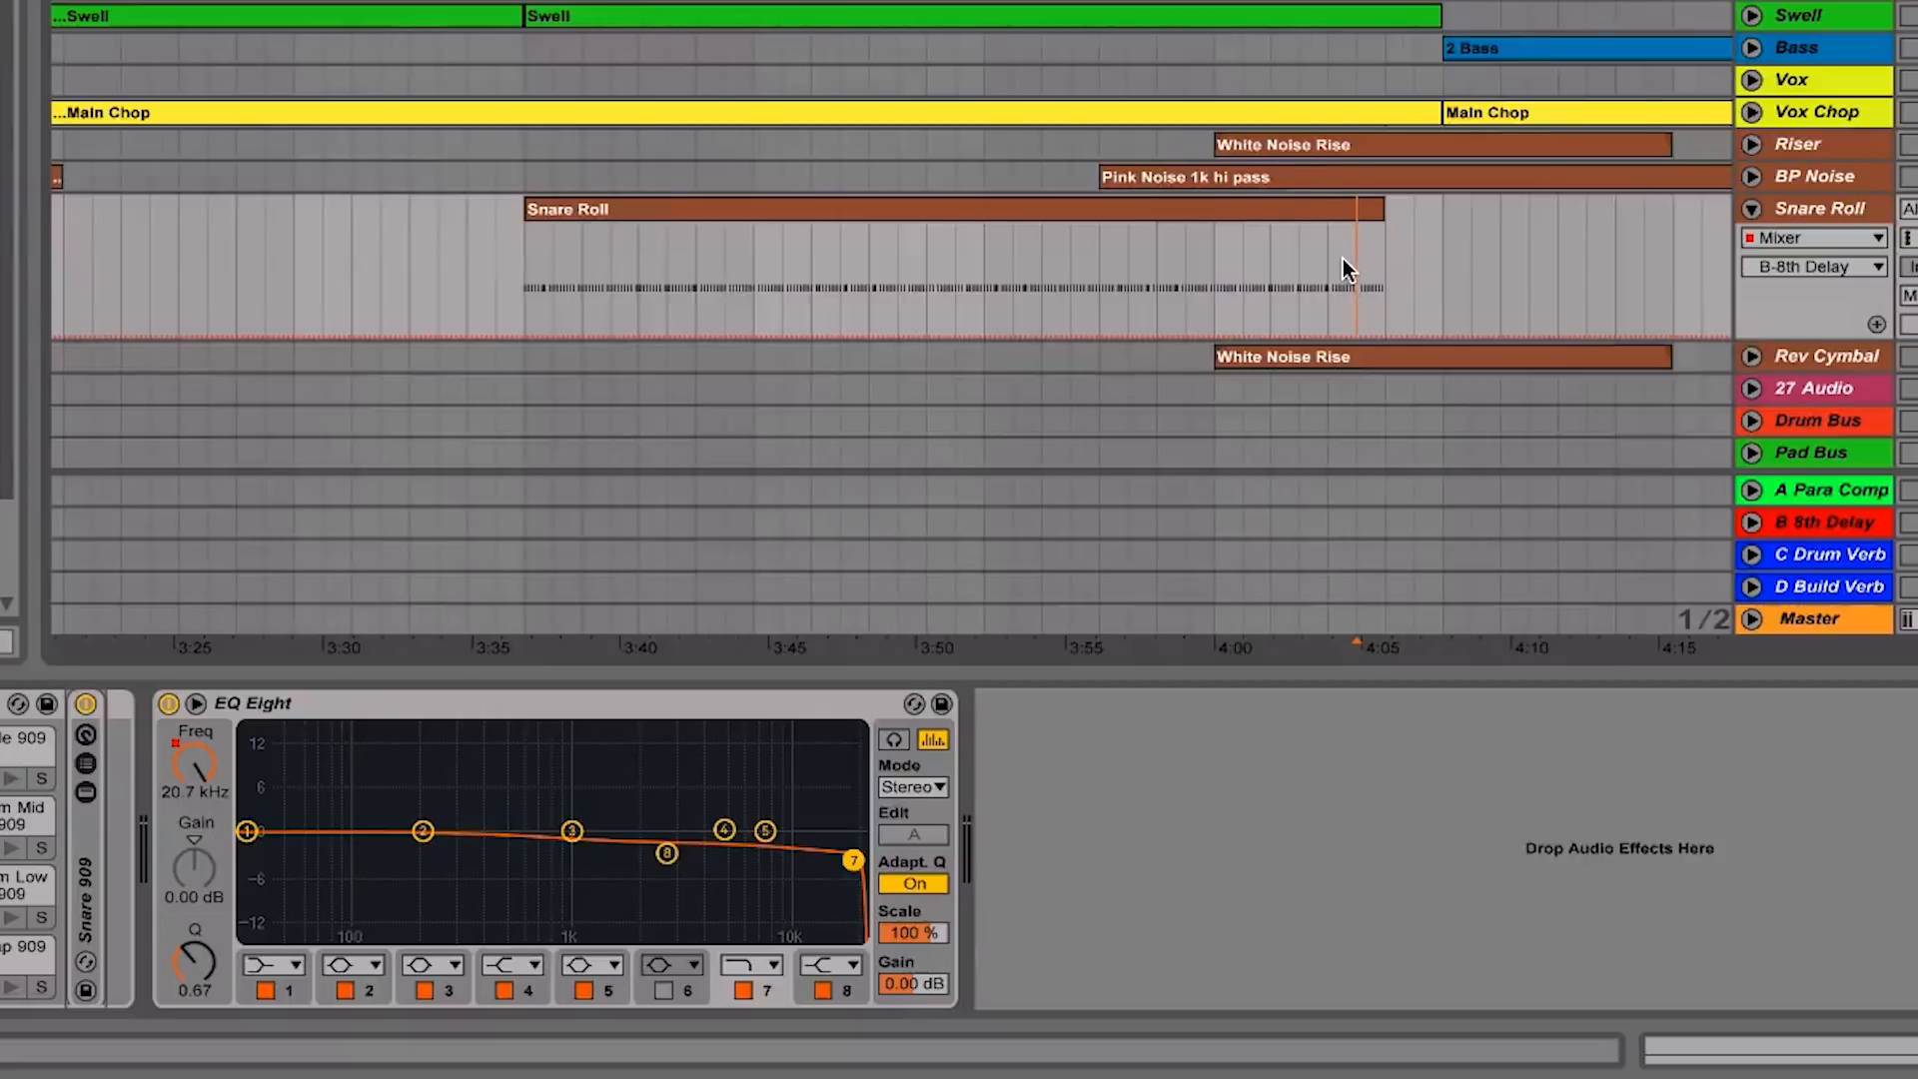
# Raise the B-8th Delay send over only the last two beats of the Snare Roll clip
pyautogui.press('+')
pyautogui.press('+')
pyautogui.hscroll(2, 1344, 262)
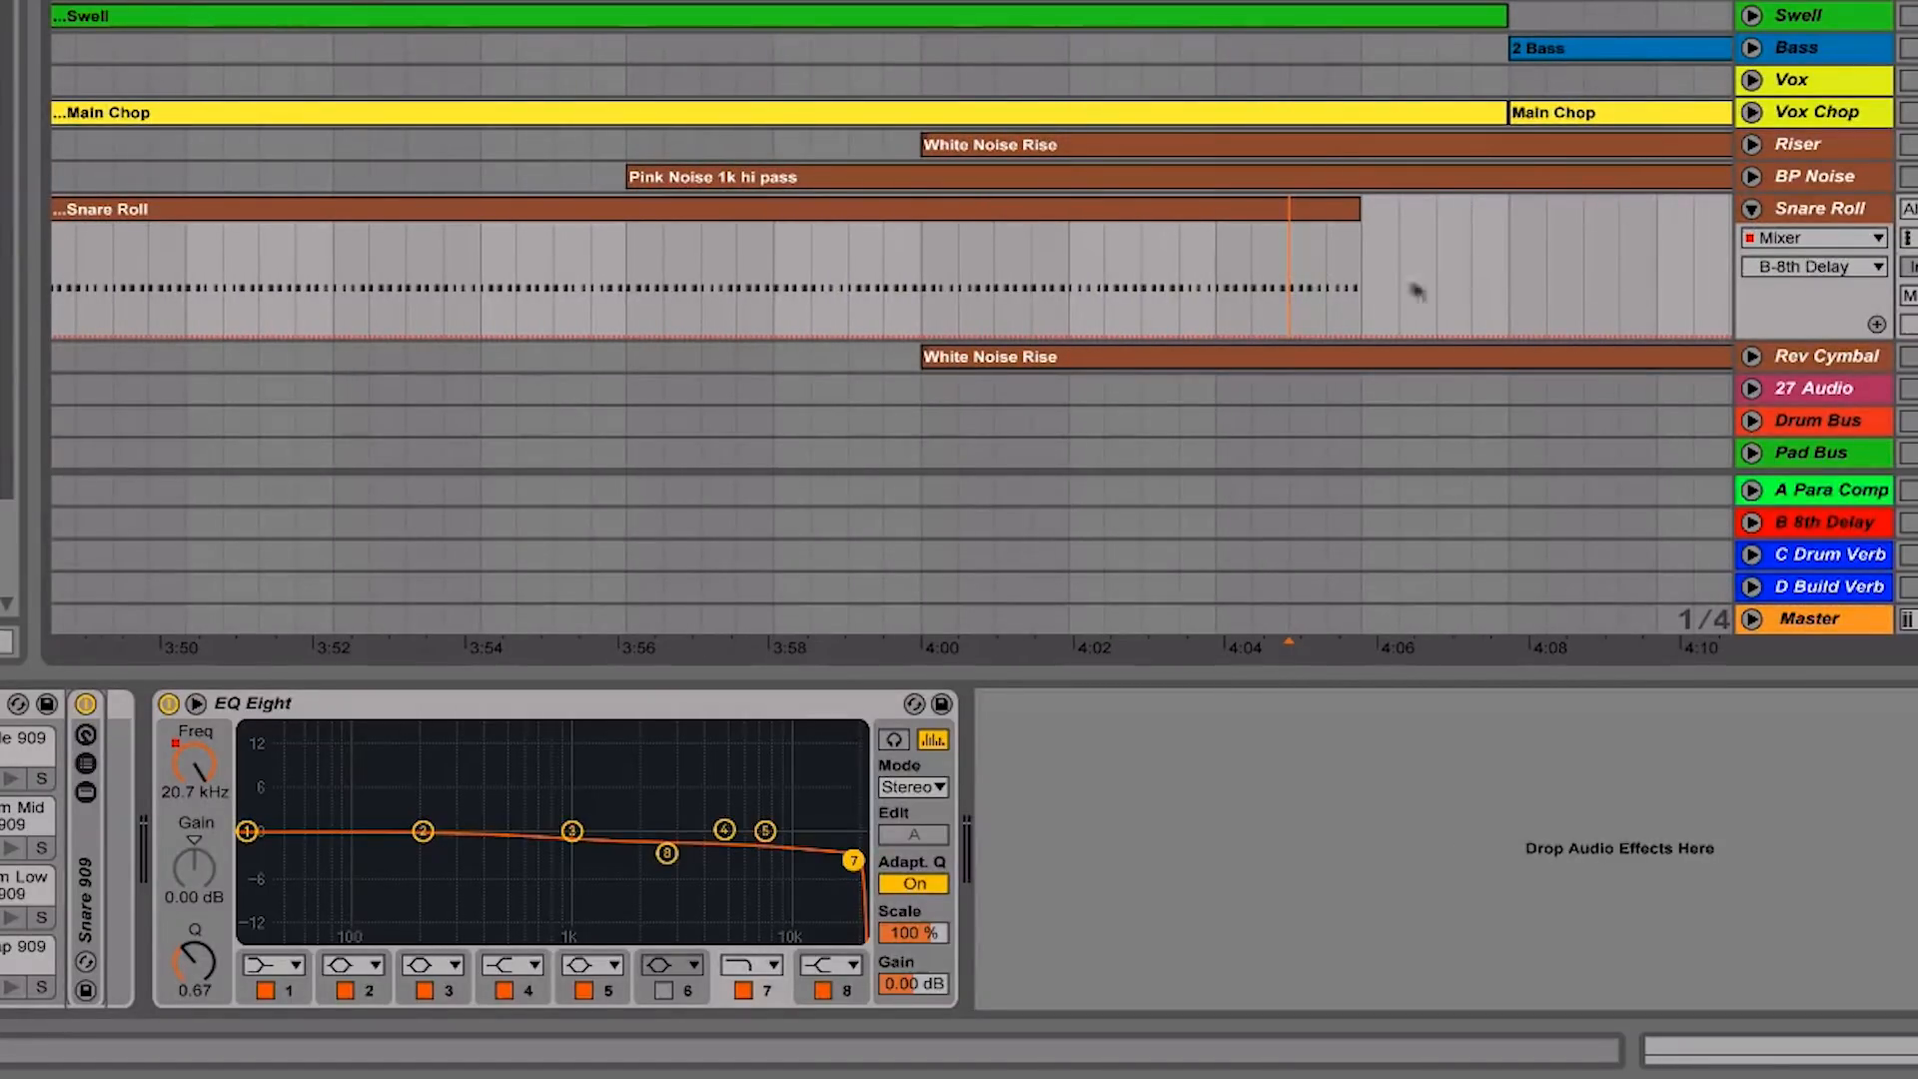
pyautogui.moveTo(1290, 260); pyautogui.dragTo(1357, 262)
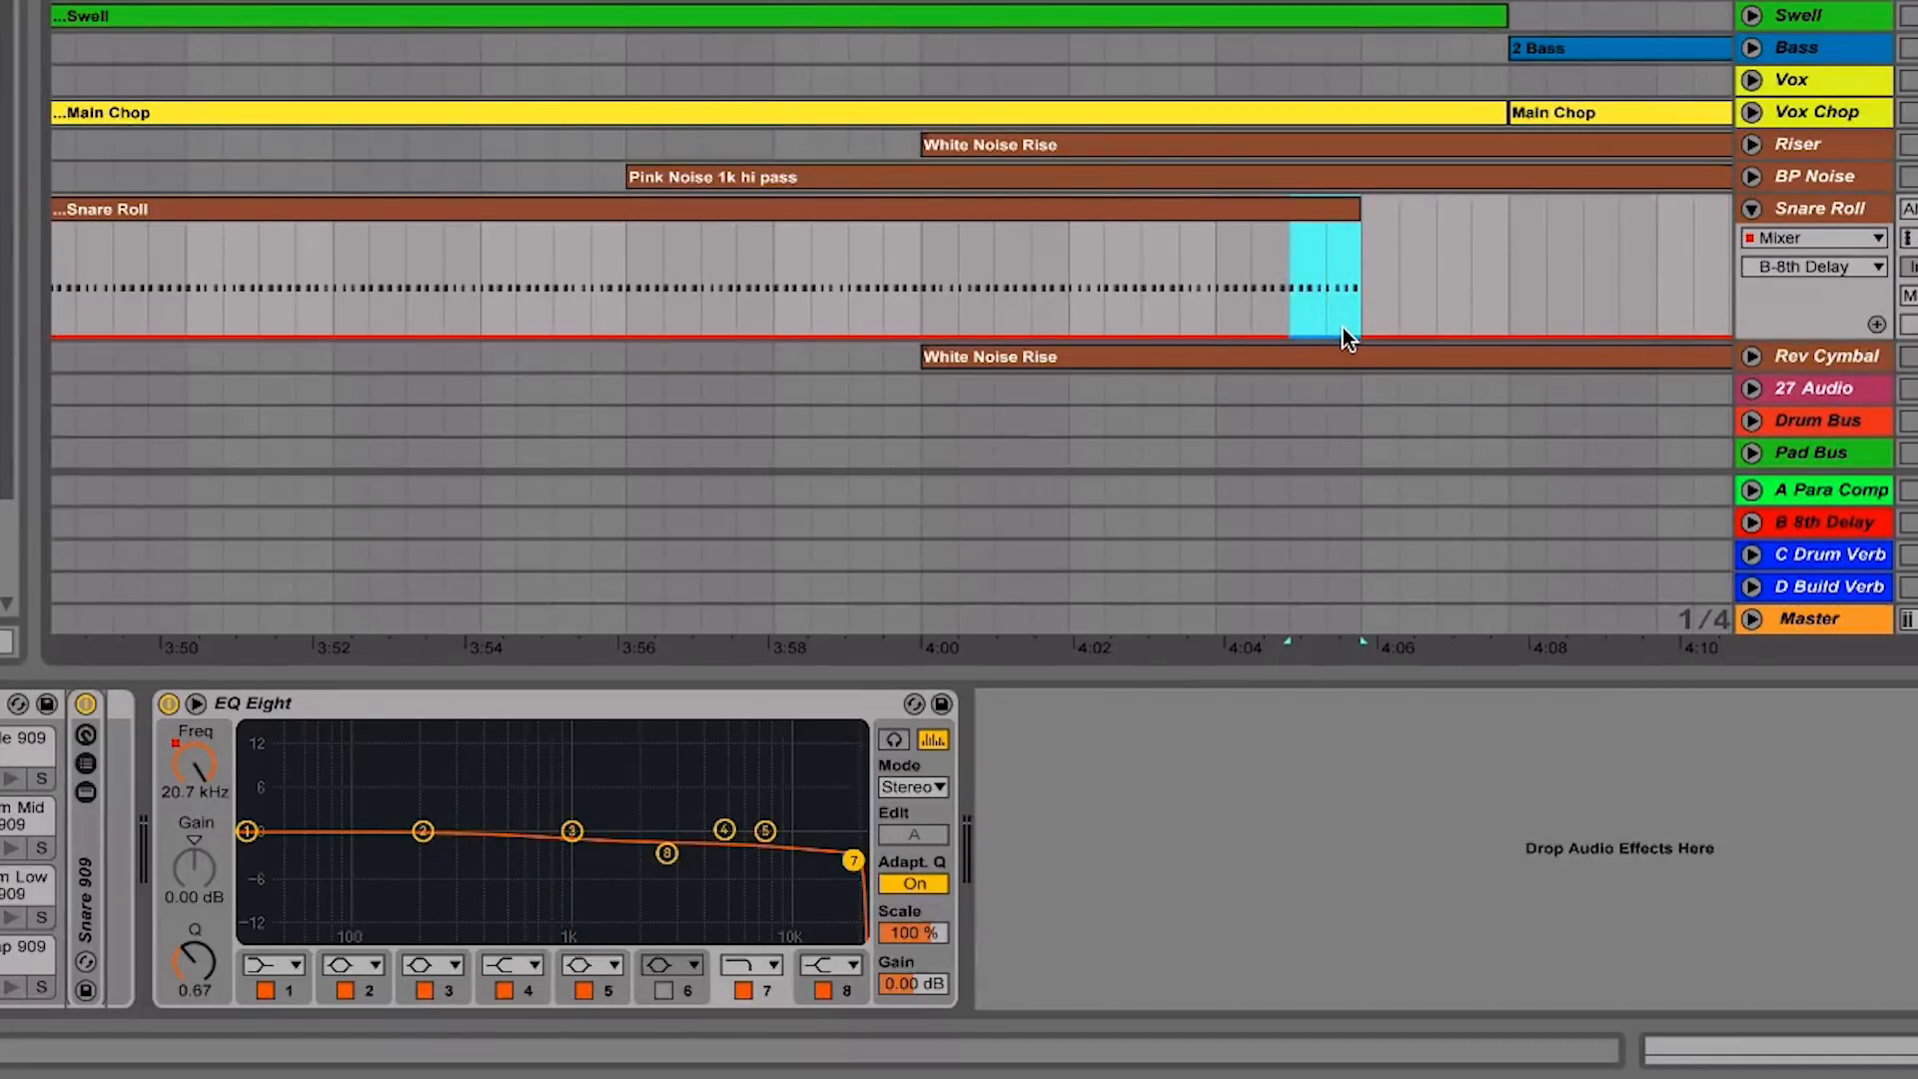
pyautogui.moveTo(1342, 329); pyautogui.dragTo(1342, 252)
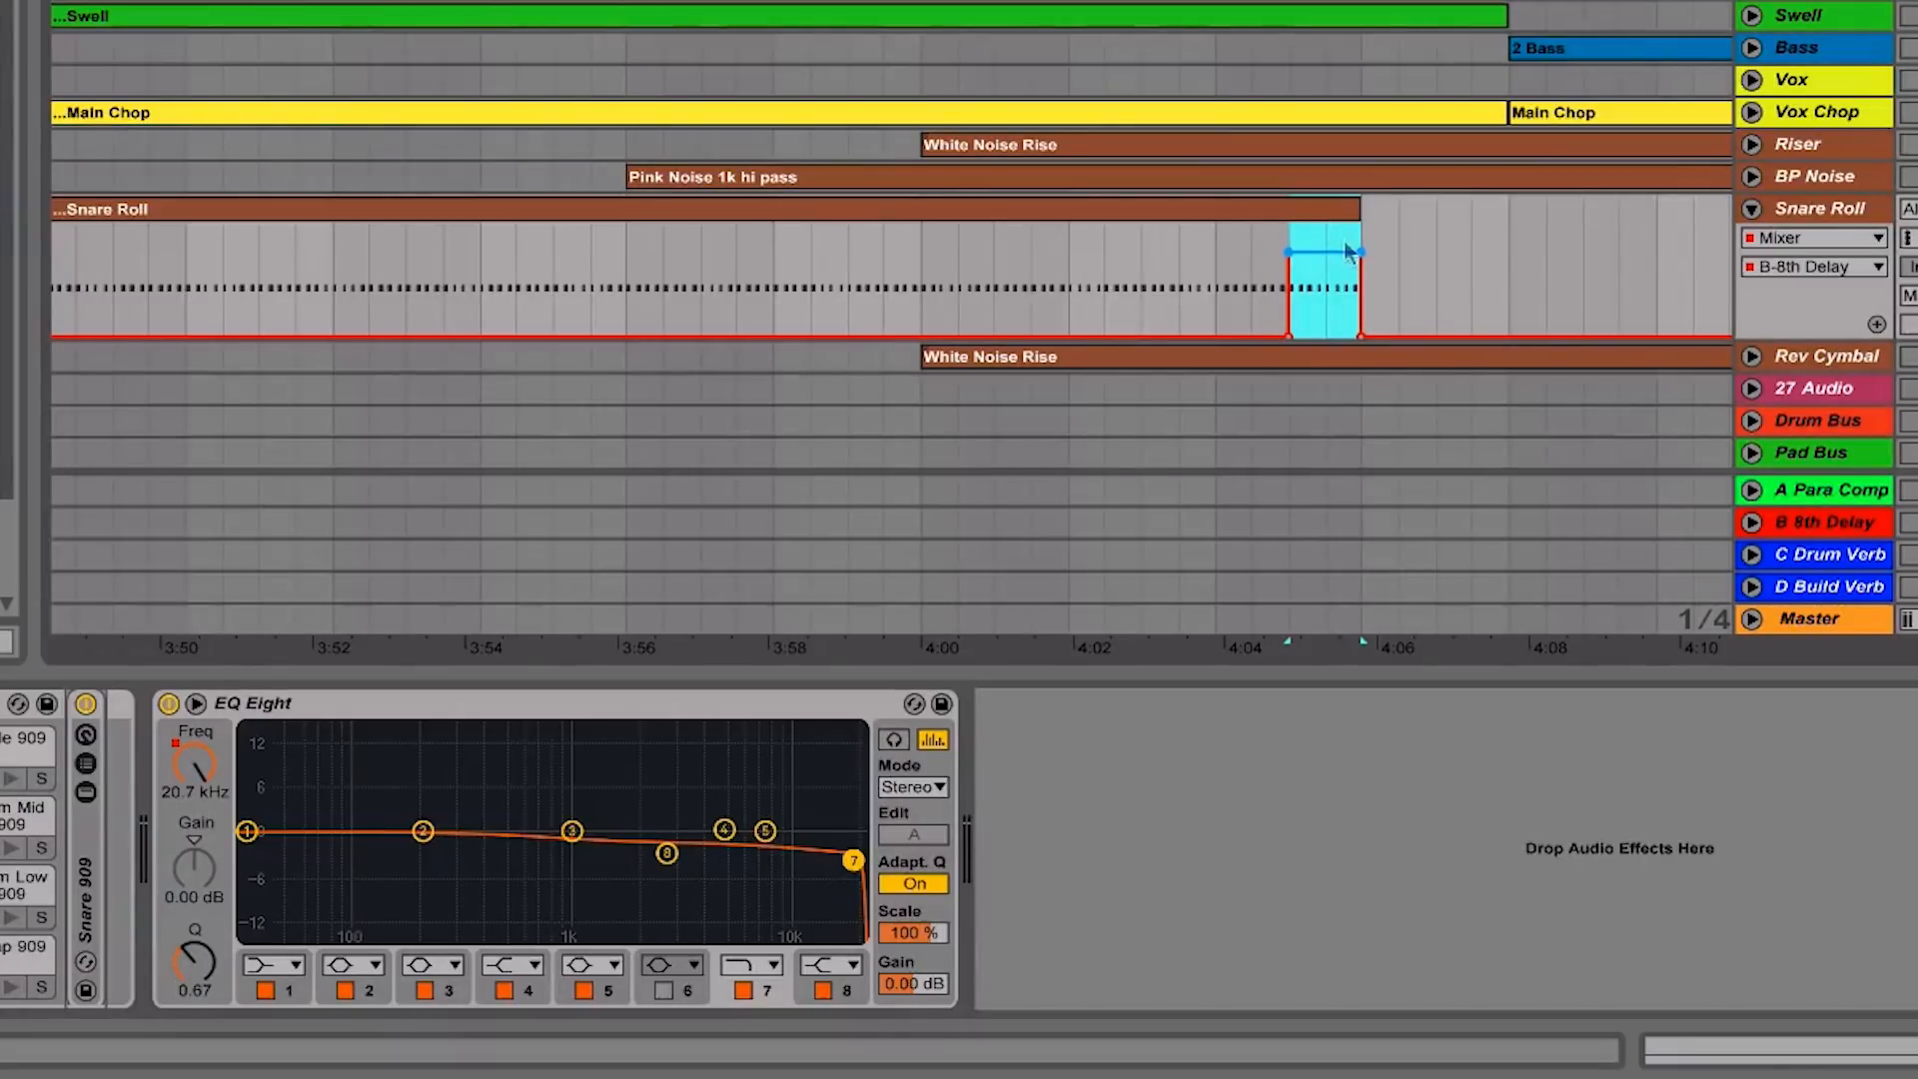
# Audition the end of the Snare Roll with the raised delay send and view the track's sends in the mixer
pyautogui.click(1169, 268)
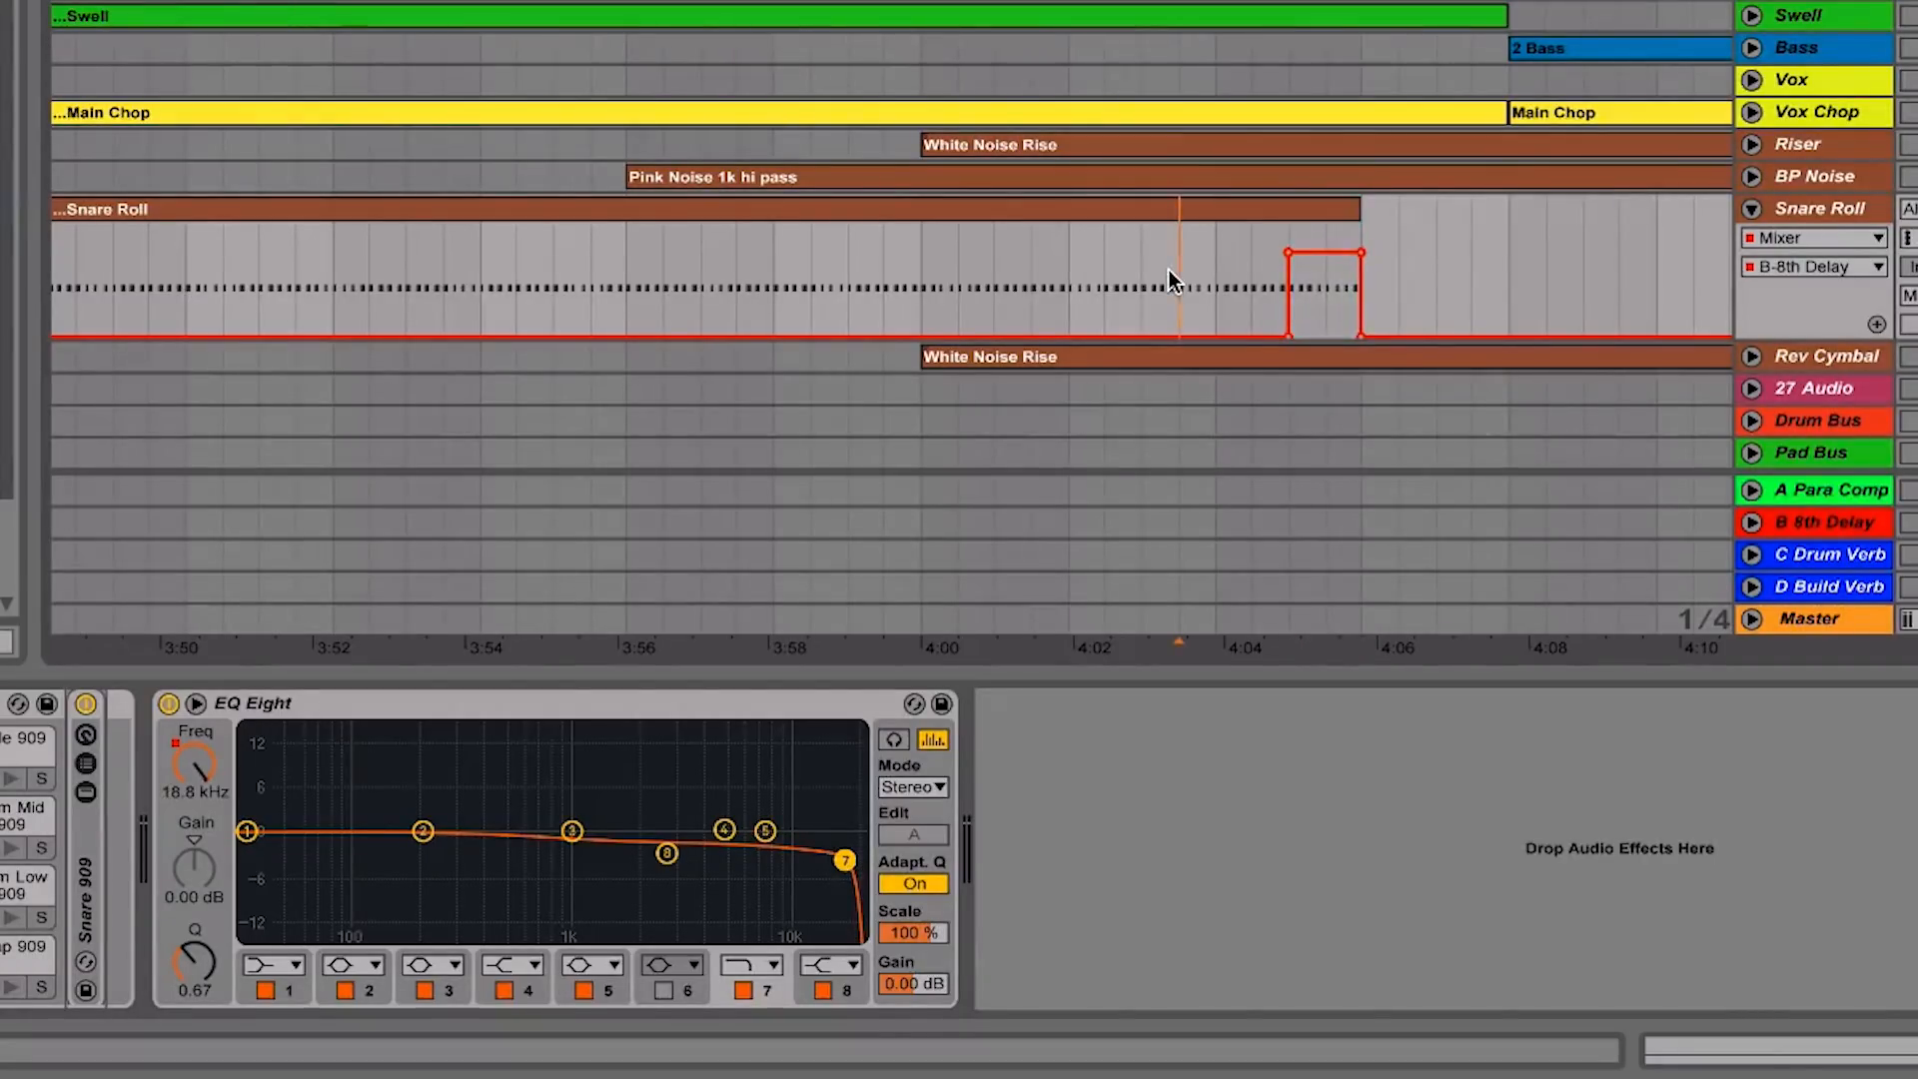
pyautogui.press('-')
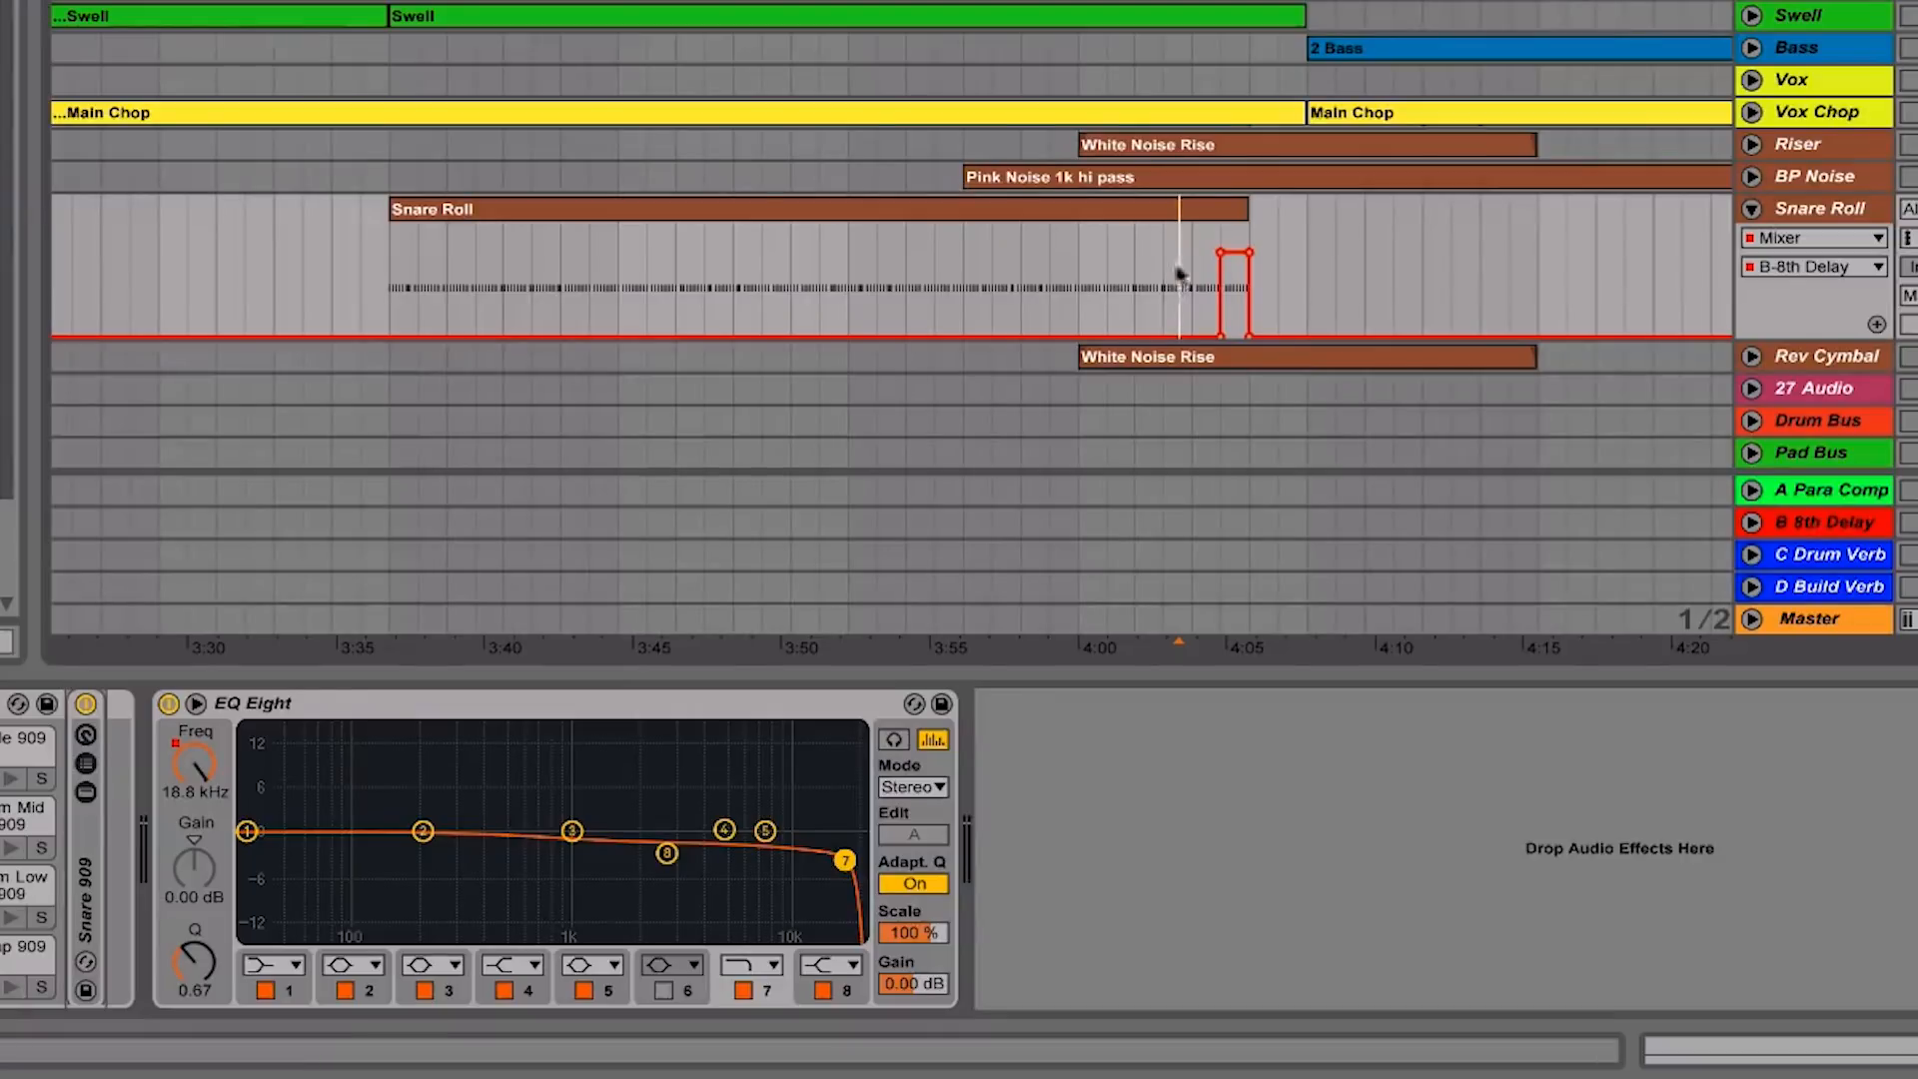
pyautogui.click(1160, 261)
pyautogui.press('space')
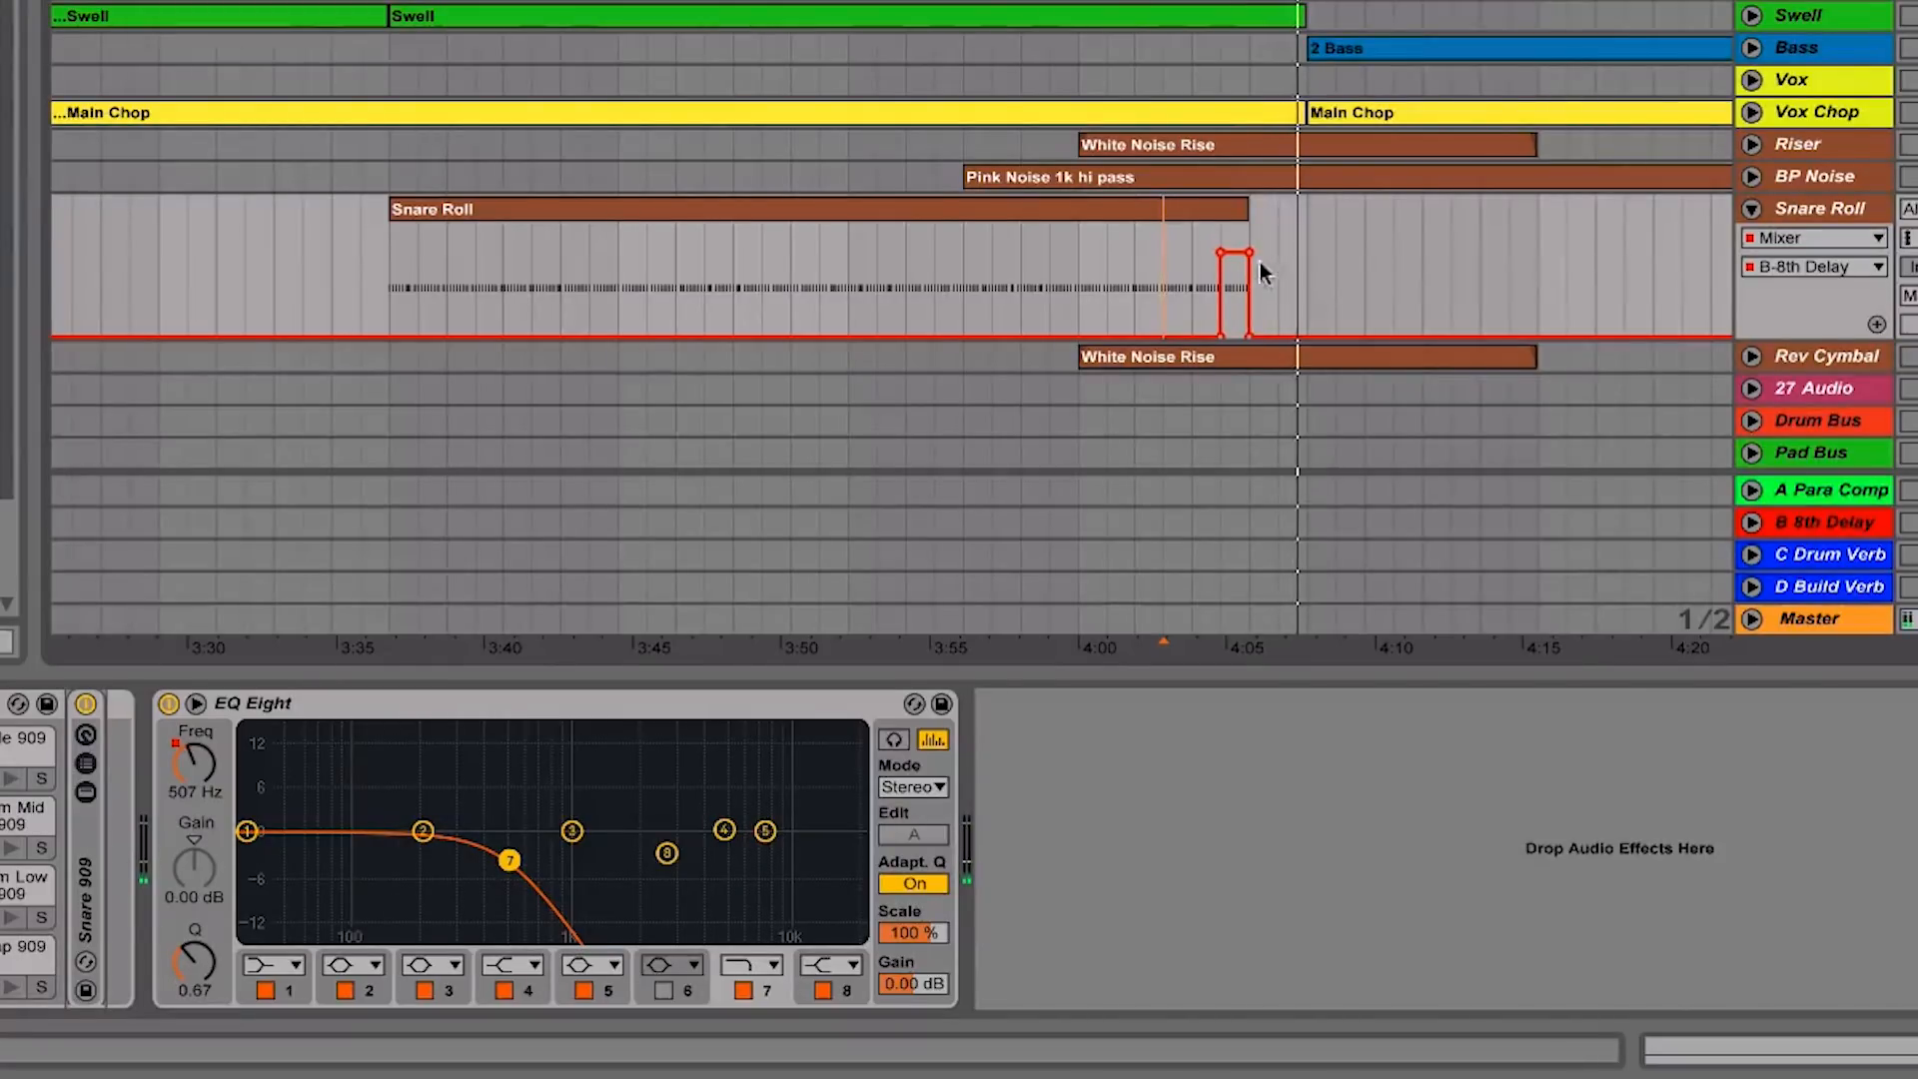
pyautogui.click(1189, 265)
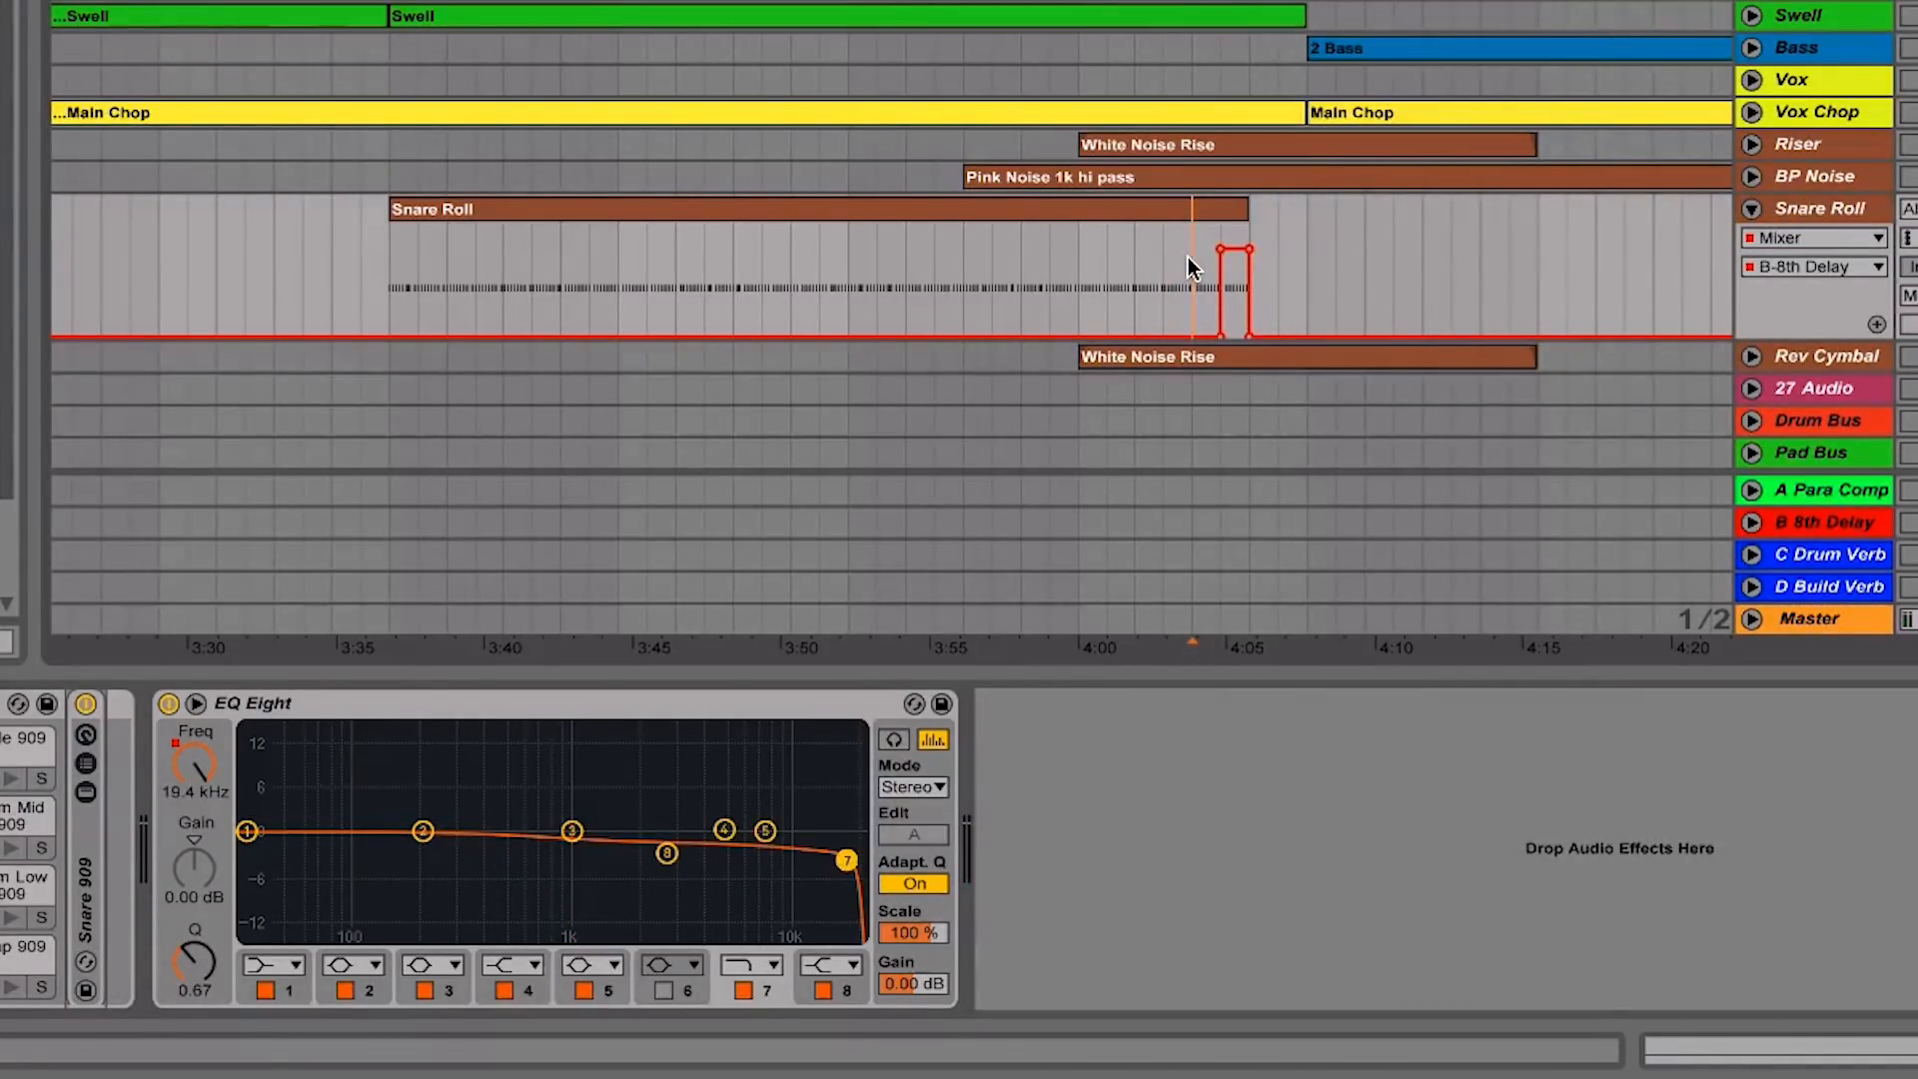
pyautogui.press('space')
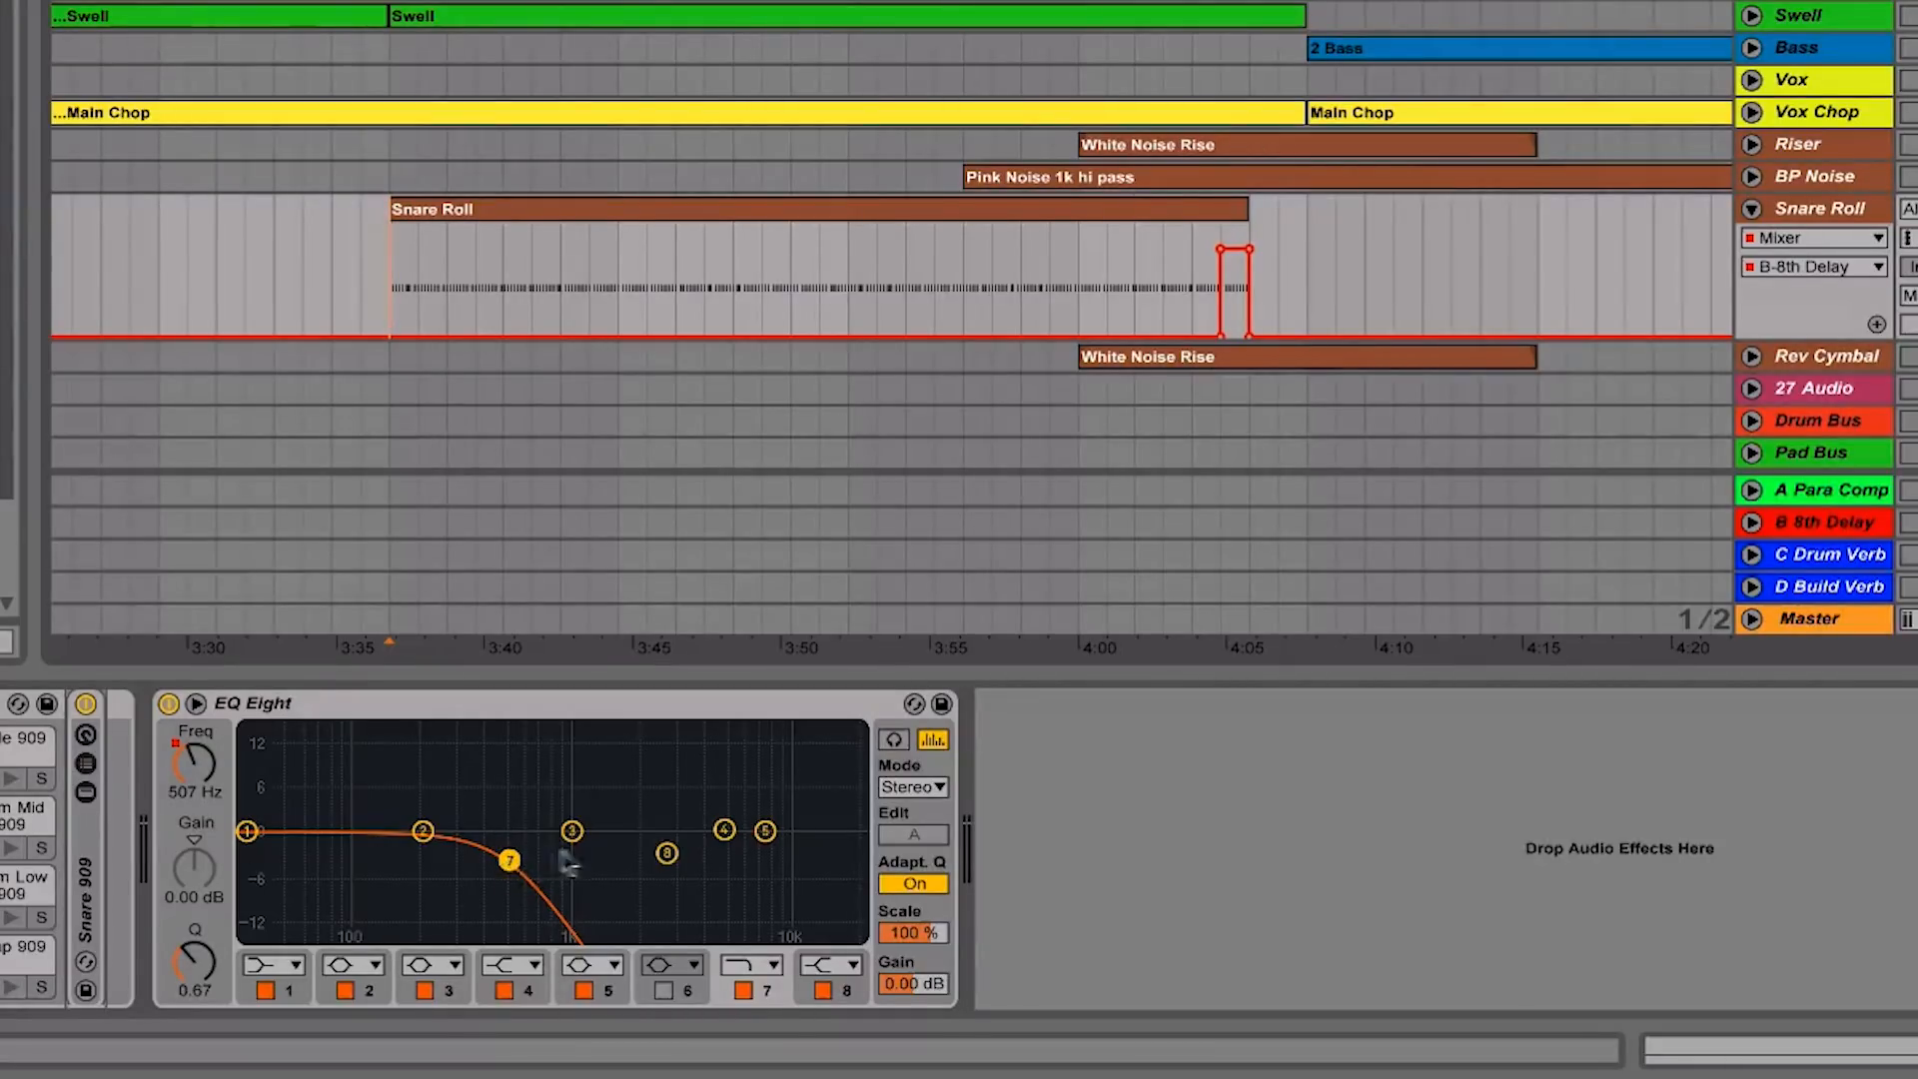
pyautogui.press('Tab')
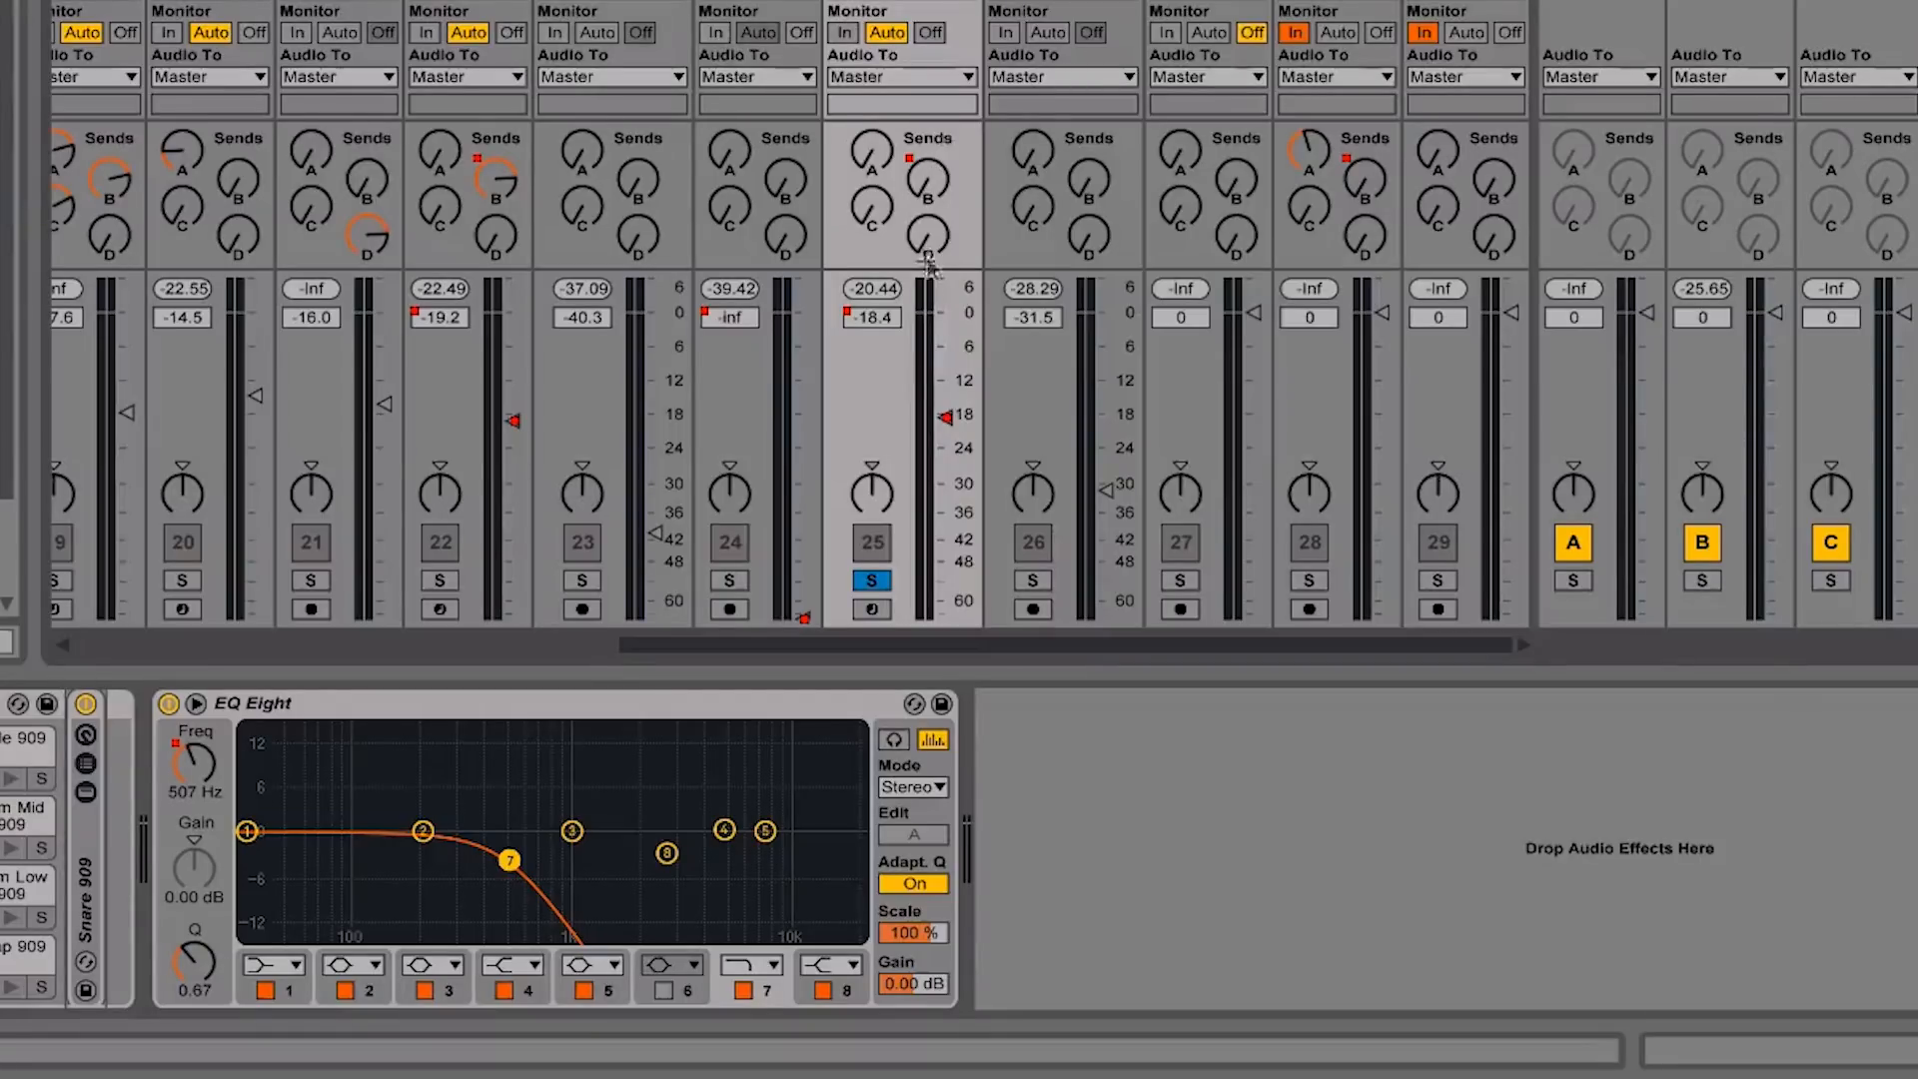
pyautogui.press('space')
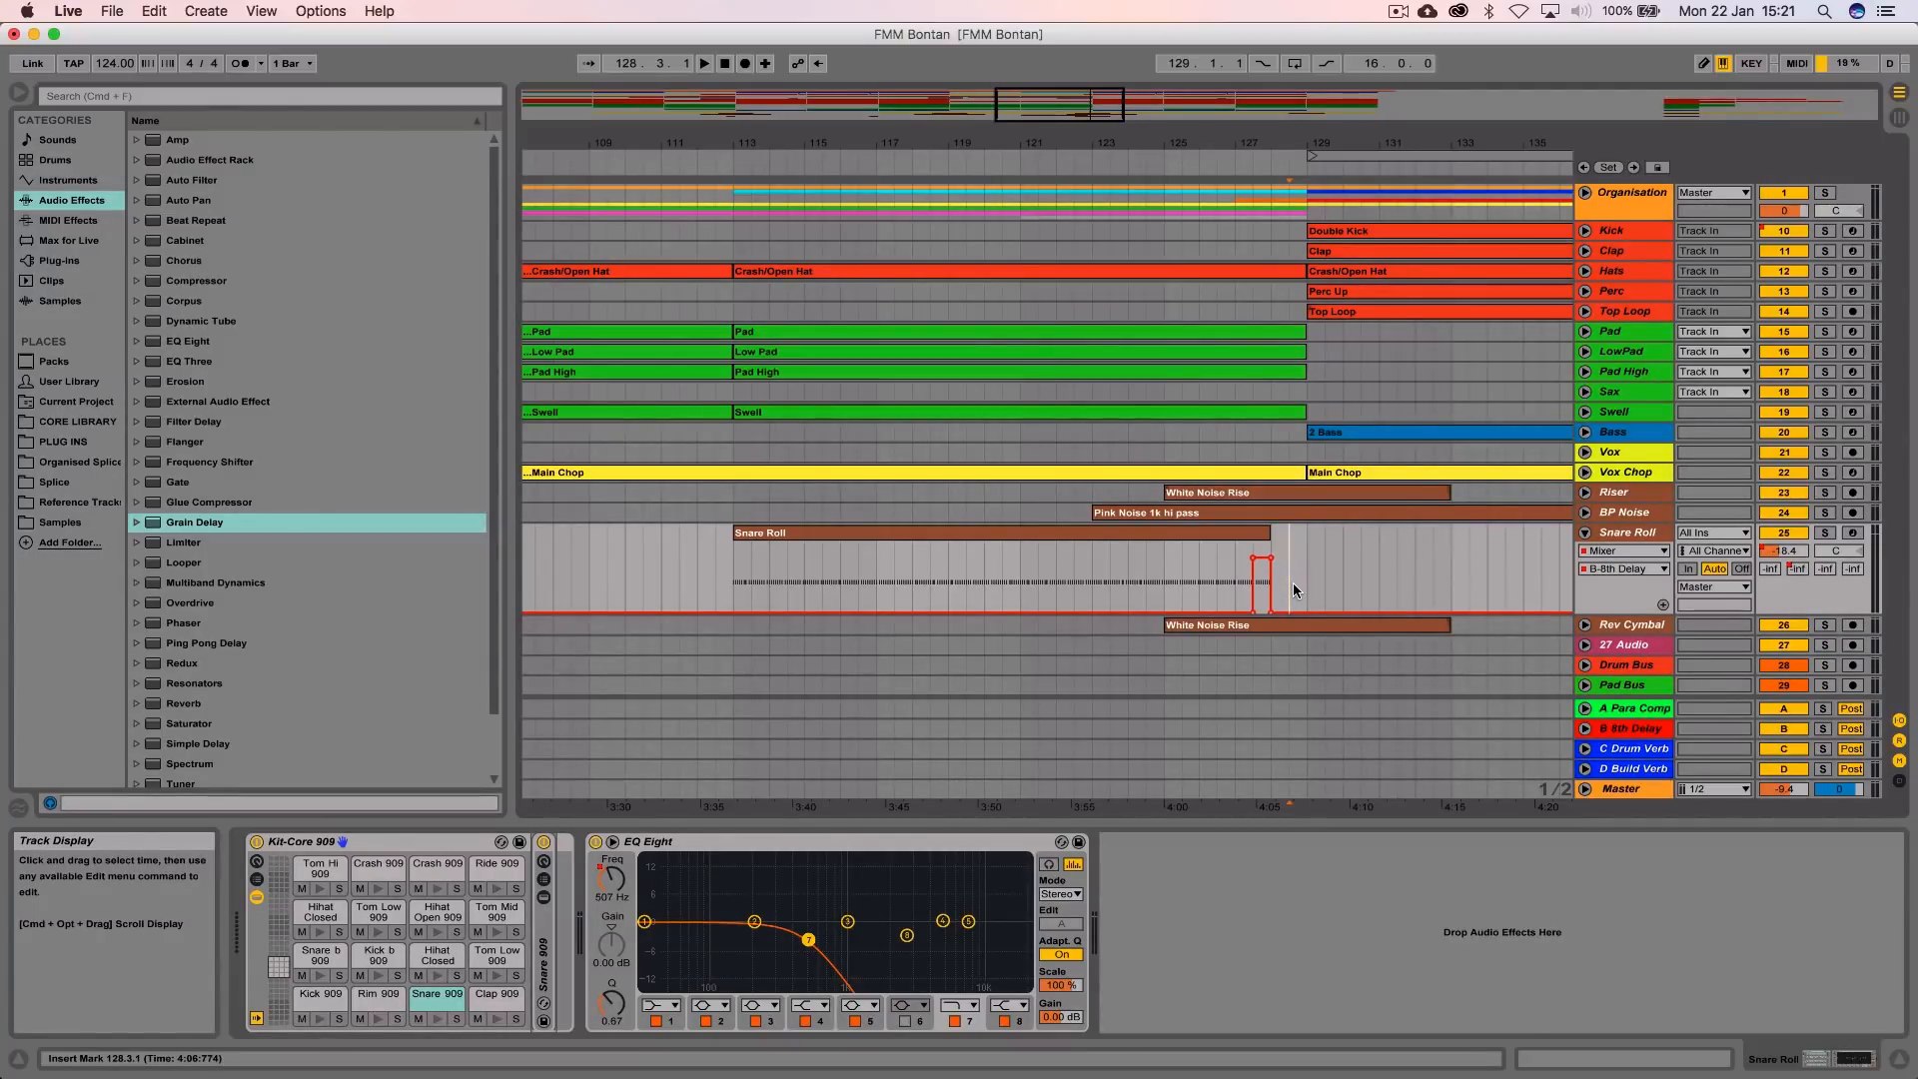
# Show Track Volume in the Snare Roll automation lane and clear its existing volume envelope
pyautogui.click(1704, 66)
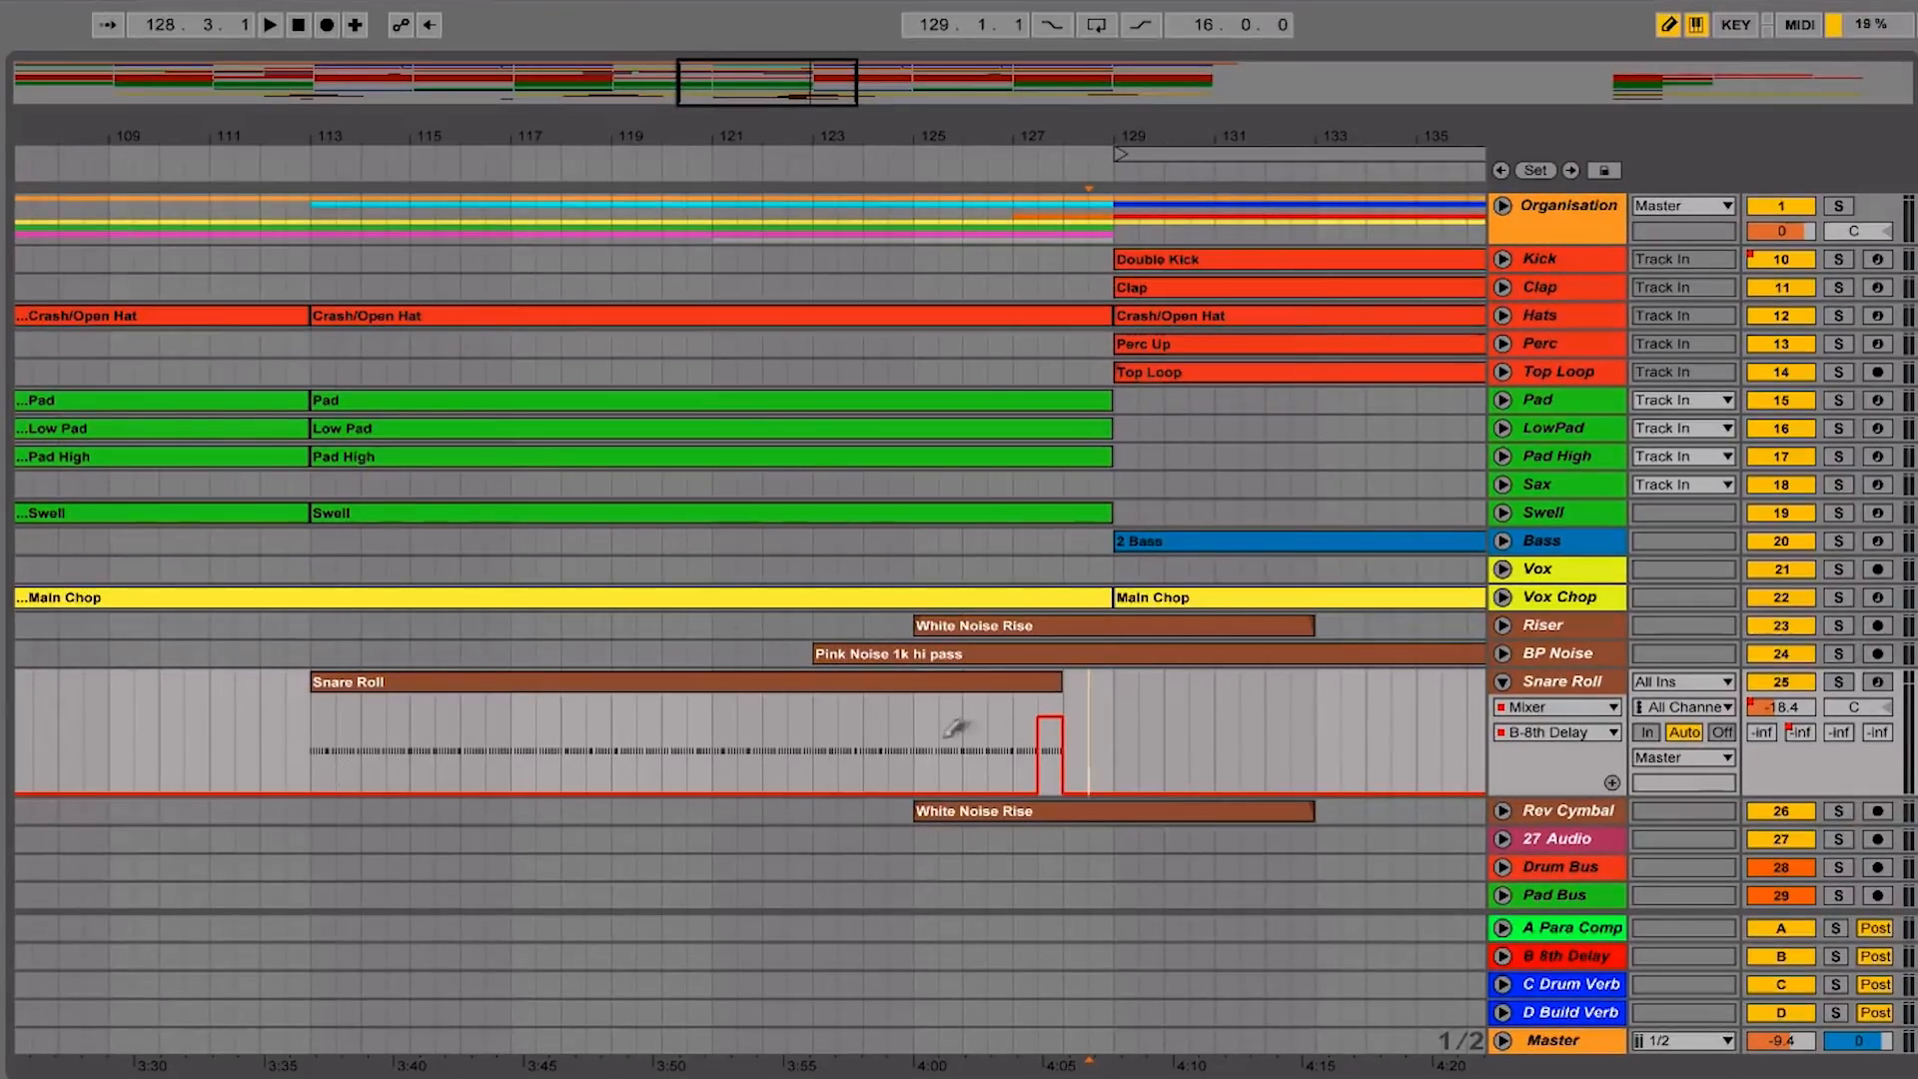
pyautogui.click(1554, 732)
pyautogui.click(1556, 796)
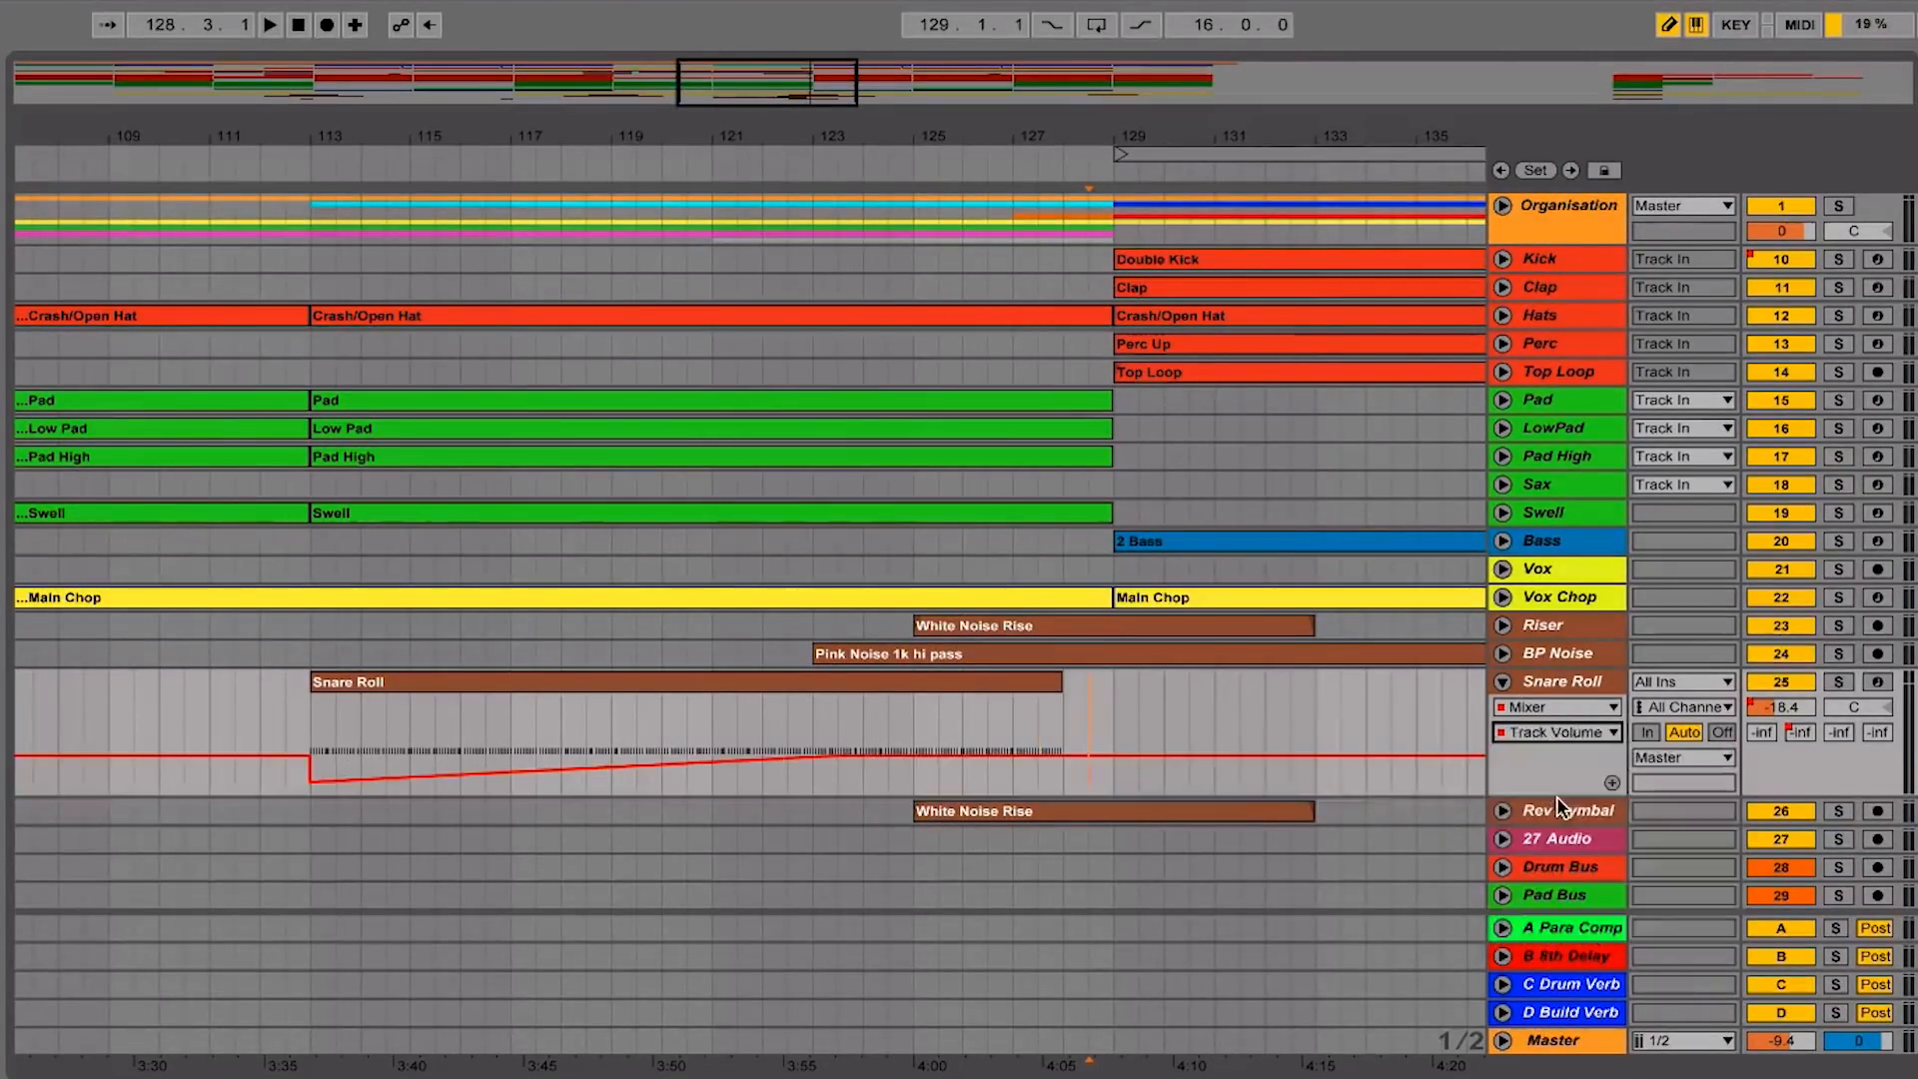
pyautogui.click(1066, 721)
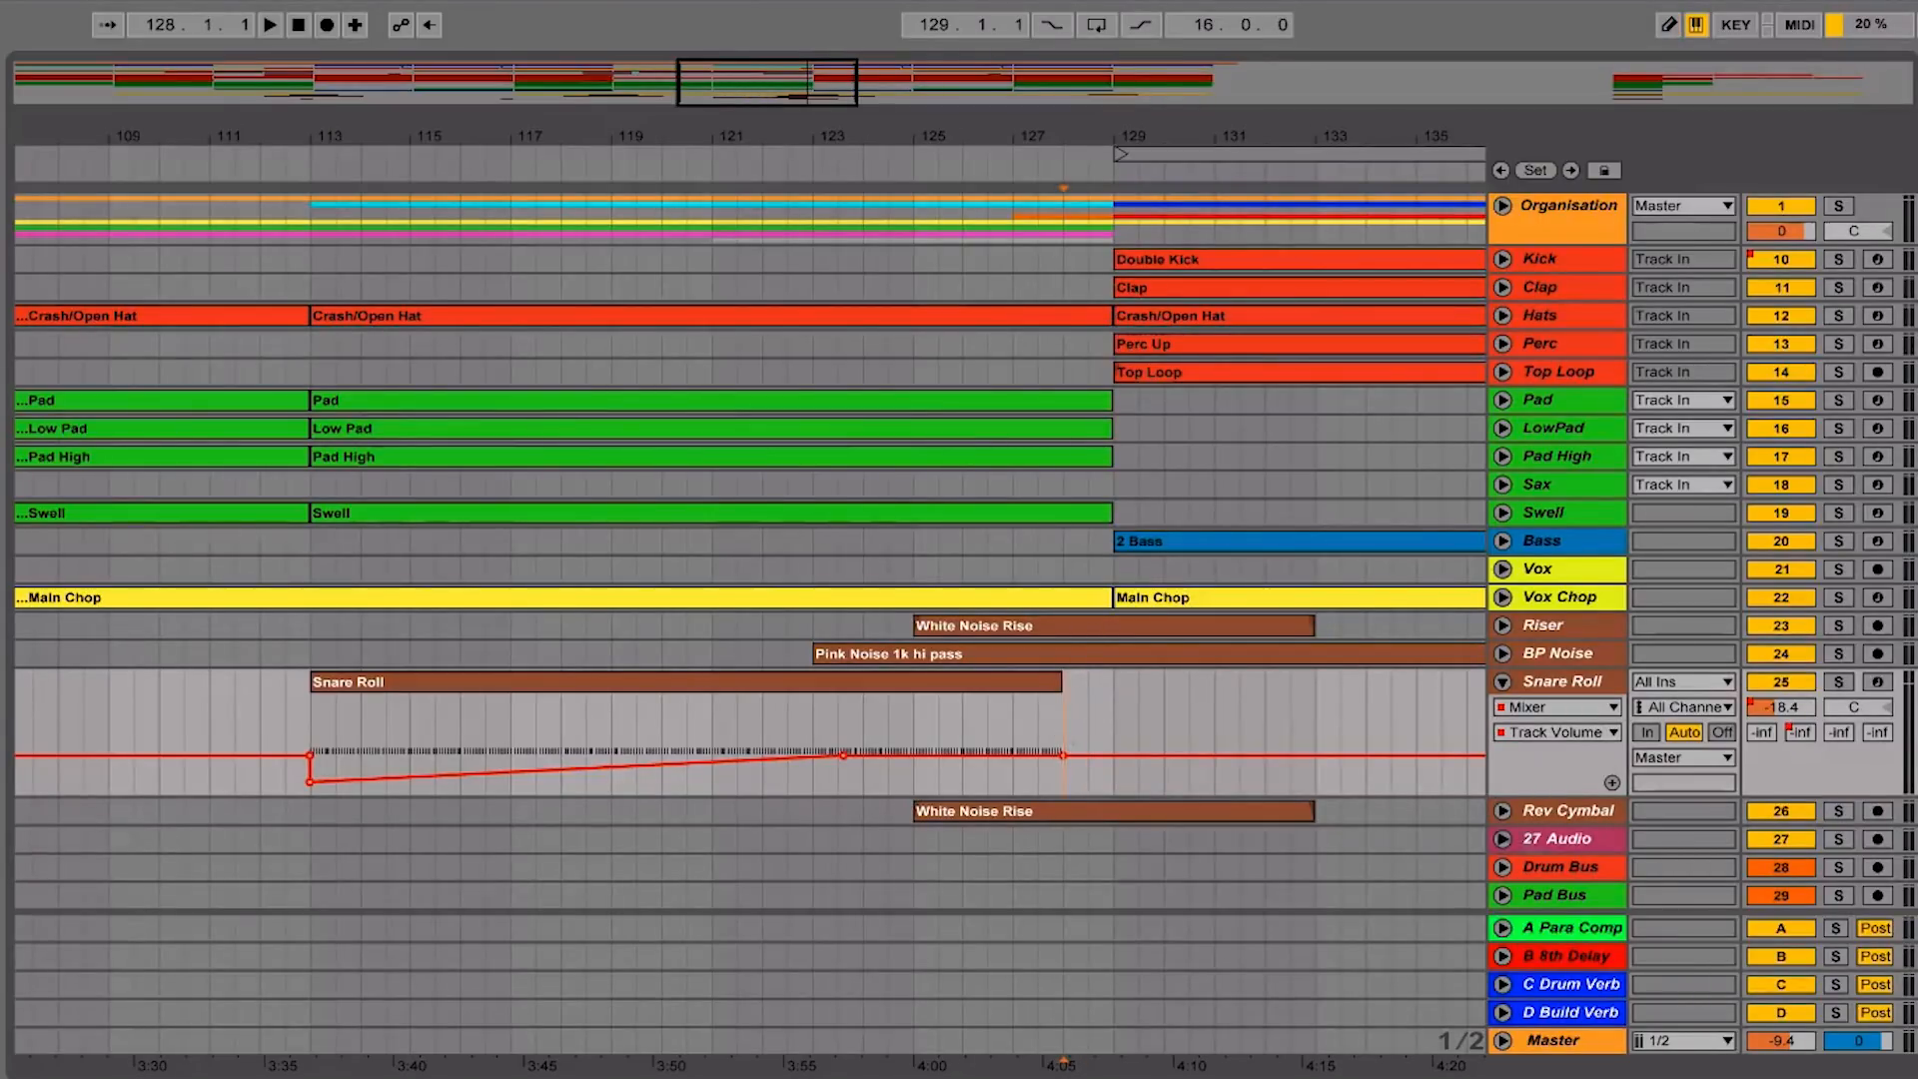
pyautogui.rightClick(1533, 767)
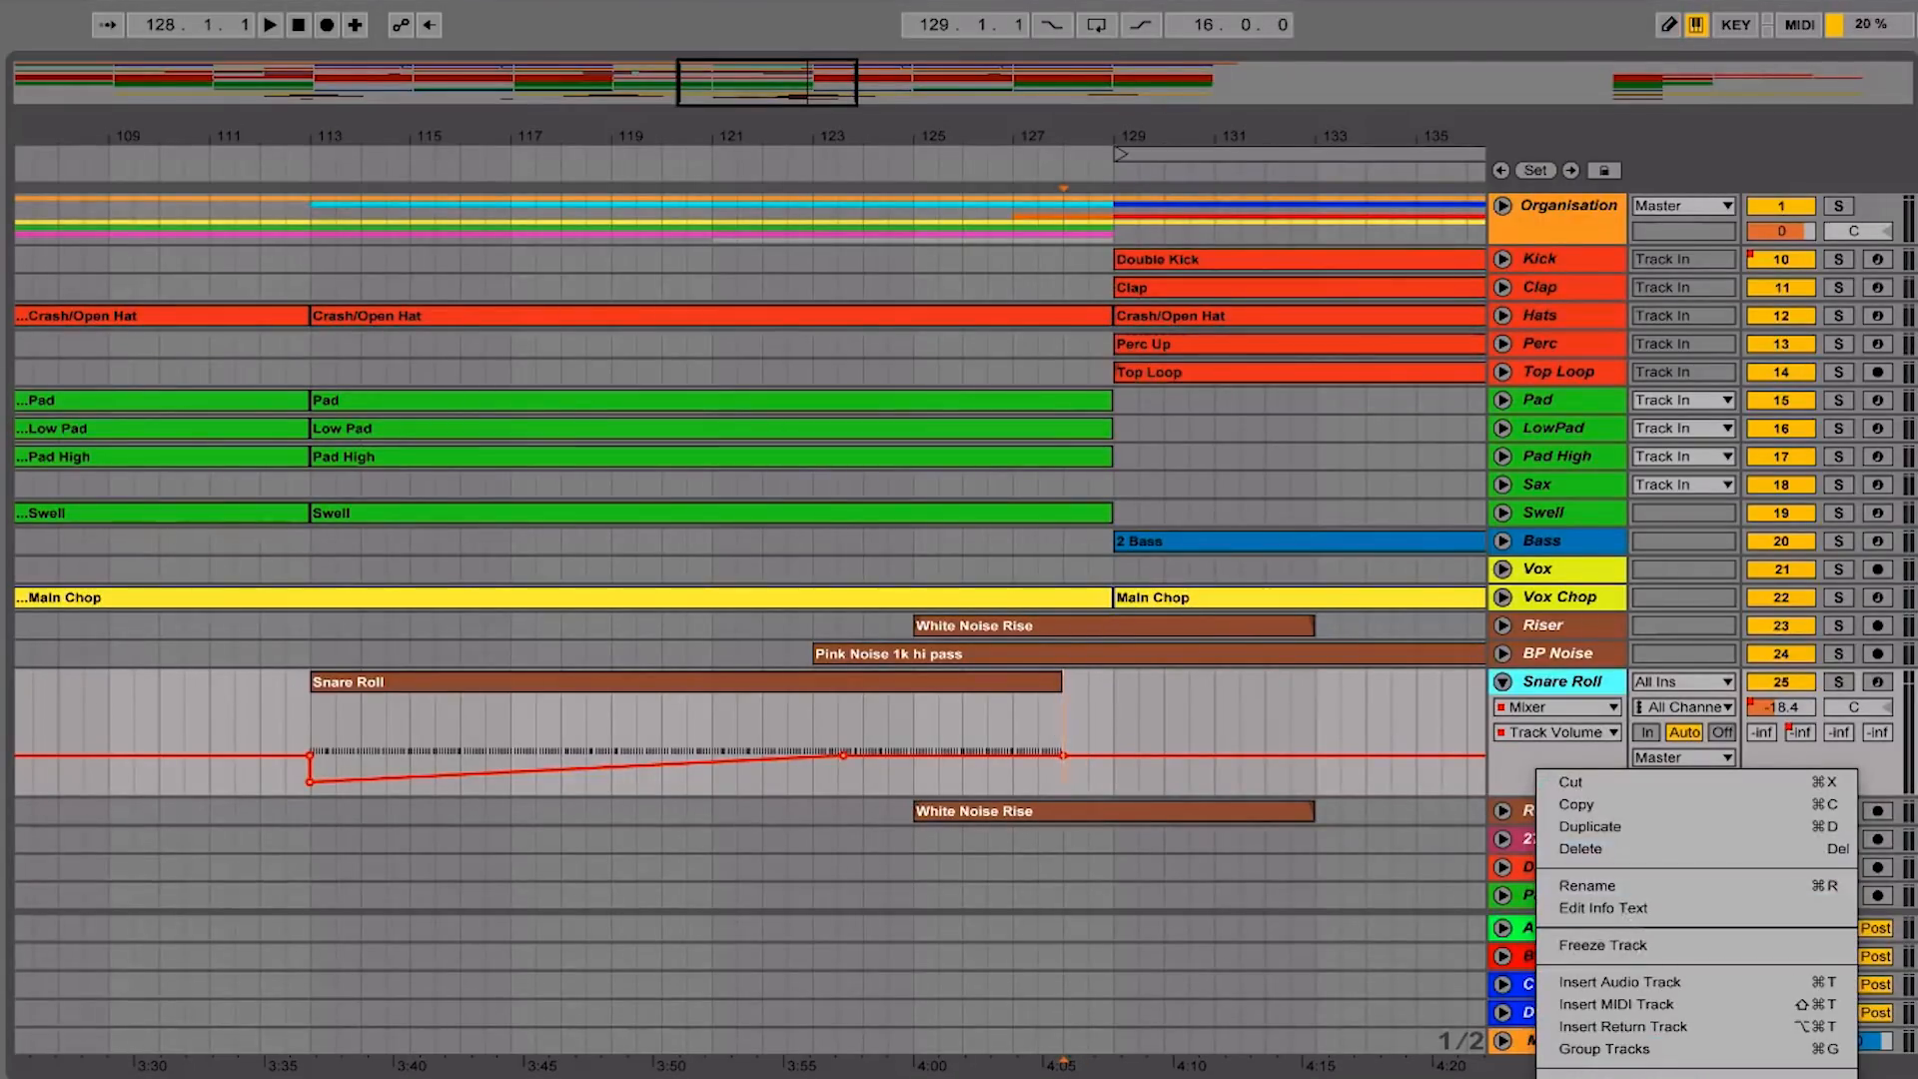
pyautogui.click(1580, 848)
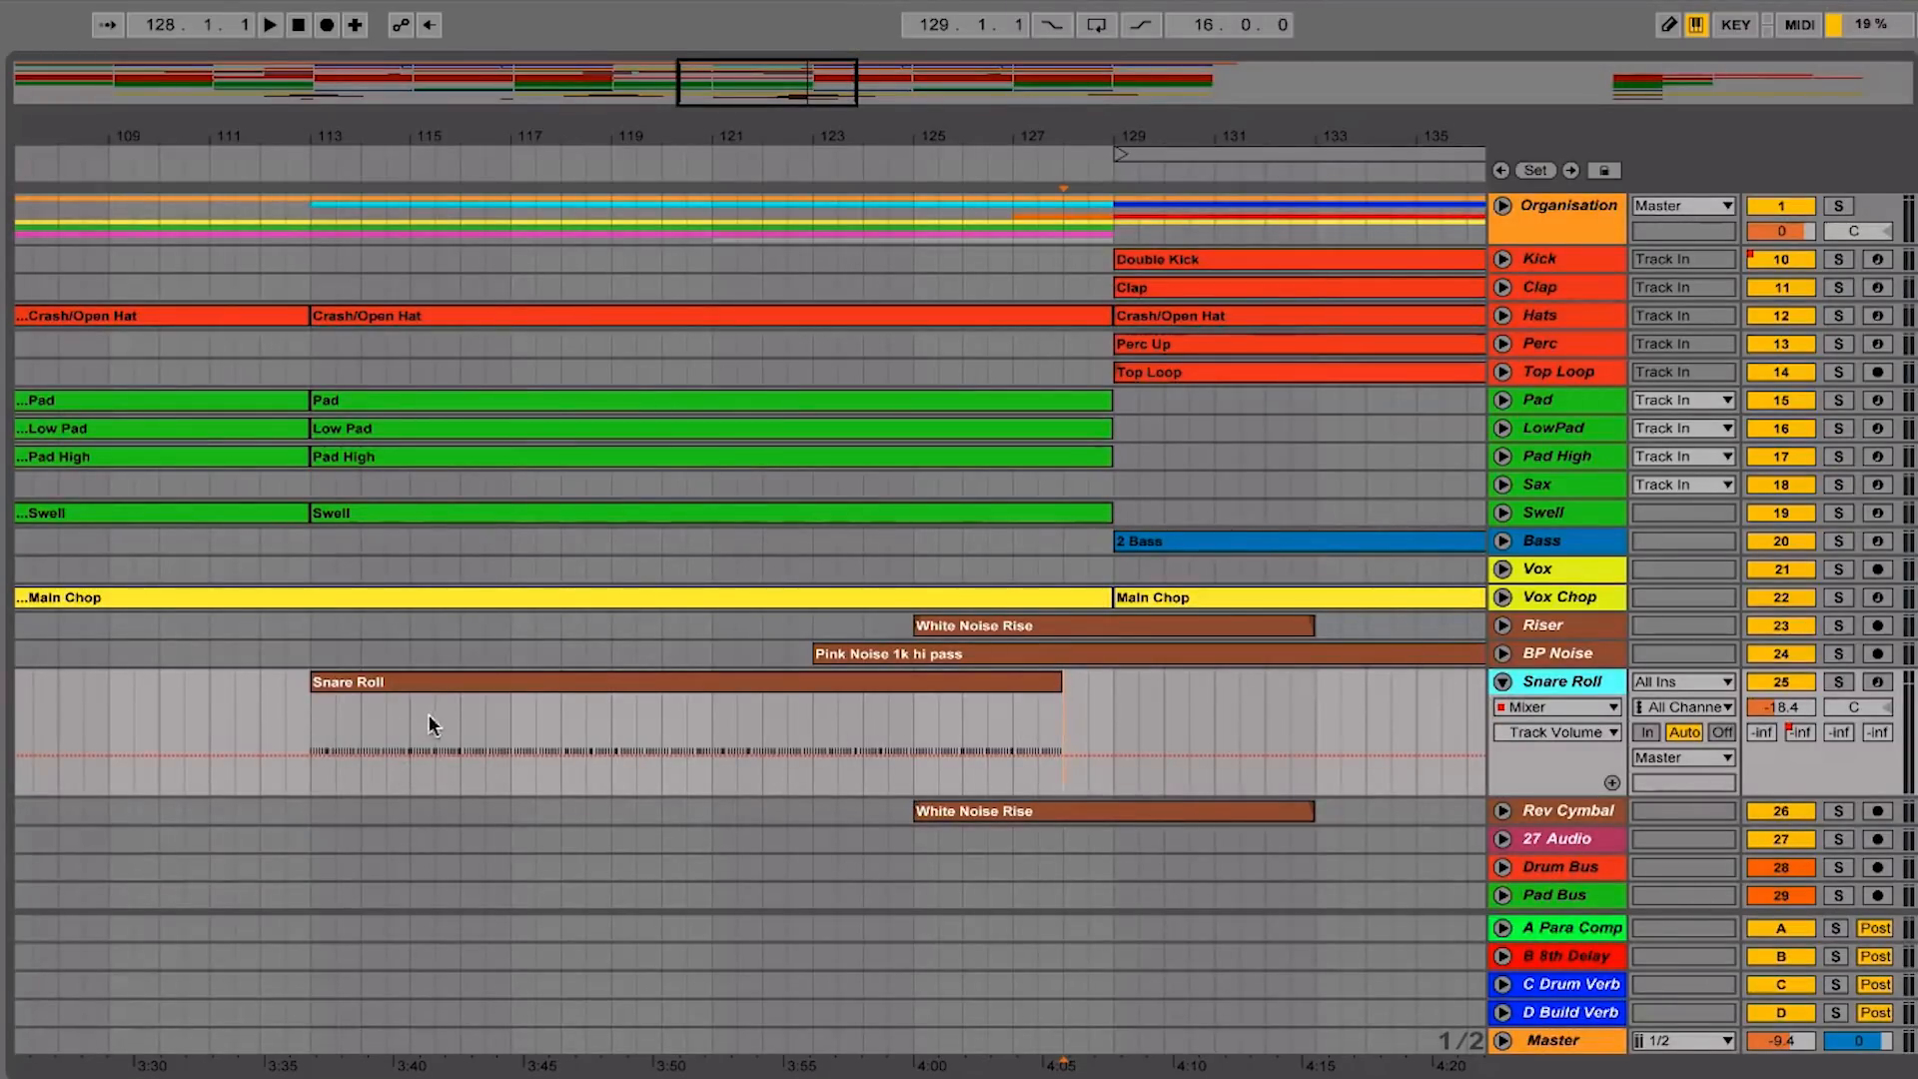
# Draw a stepped volume rise freehand across the Snare Roll clip from bar 113 to bar 128 in Draw Mode
pyautogui.press('b')
pyautogui.moveTo(319, 787); pyautogui.dragTo(1053, 749)
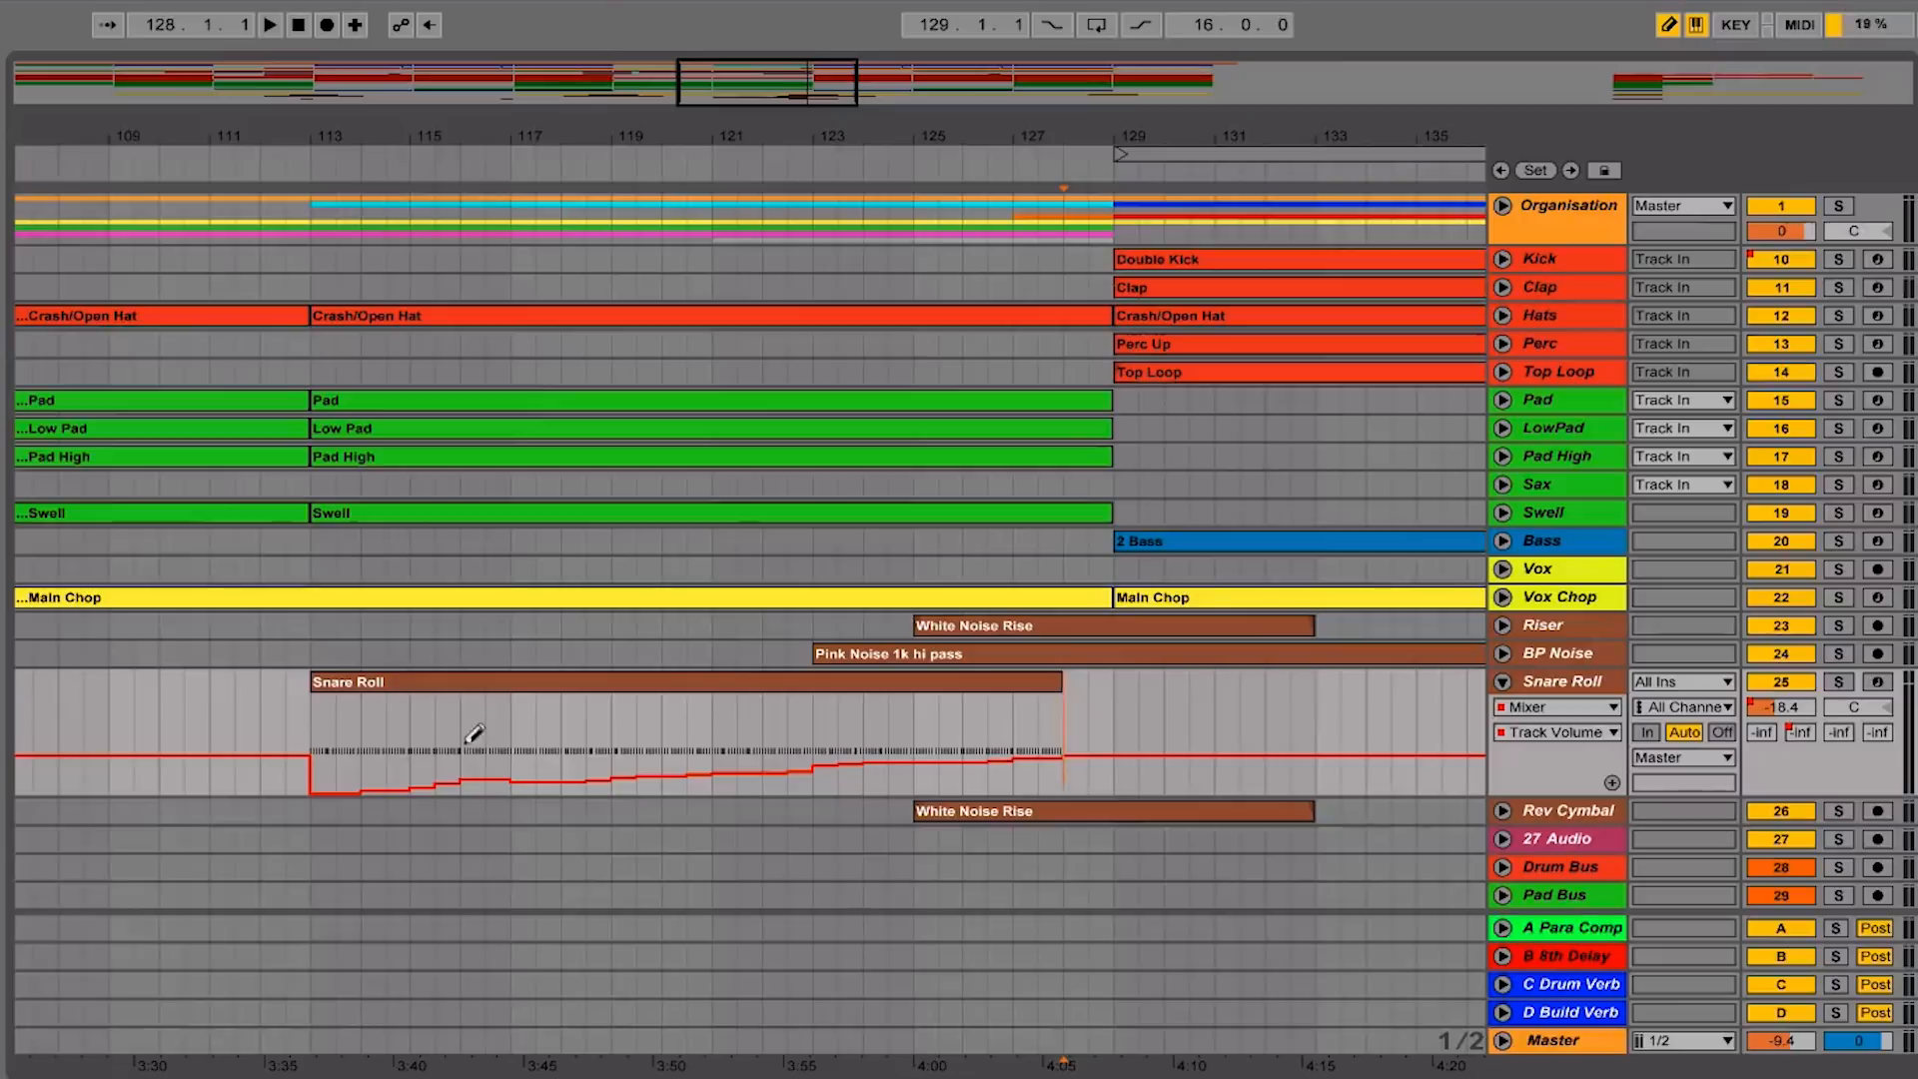
pyautogui.press('+')
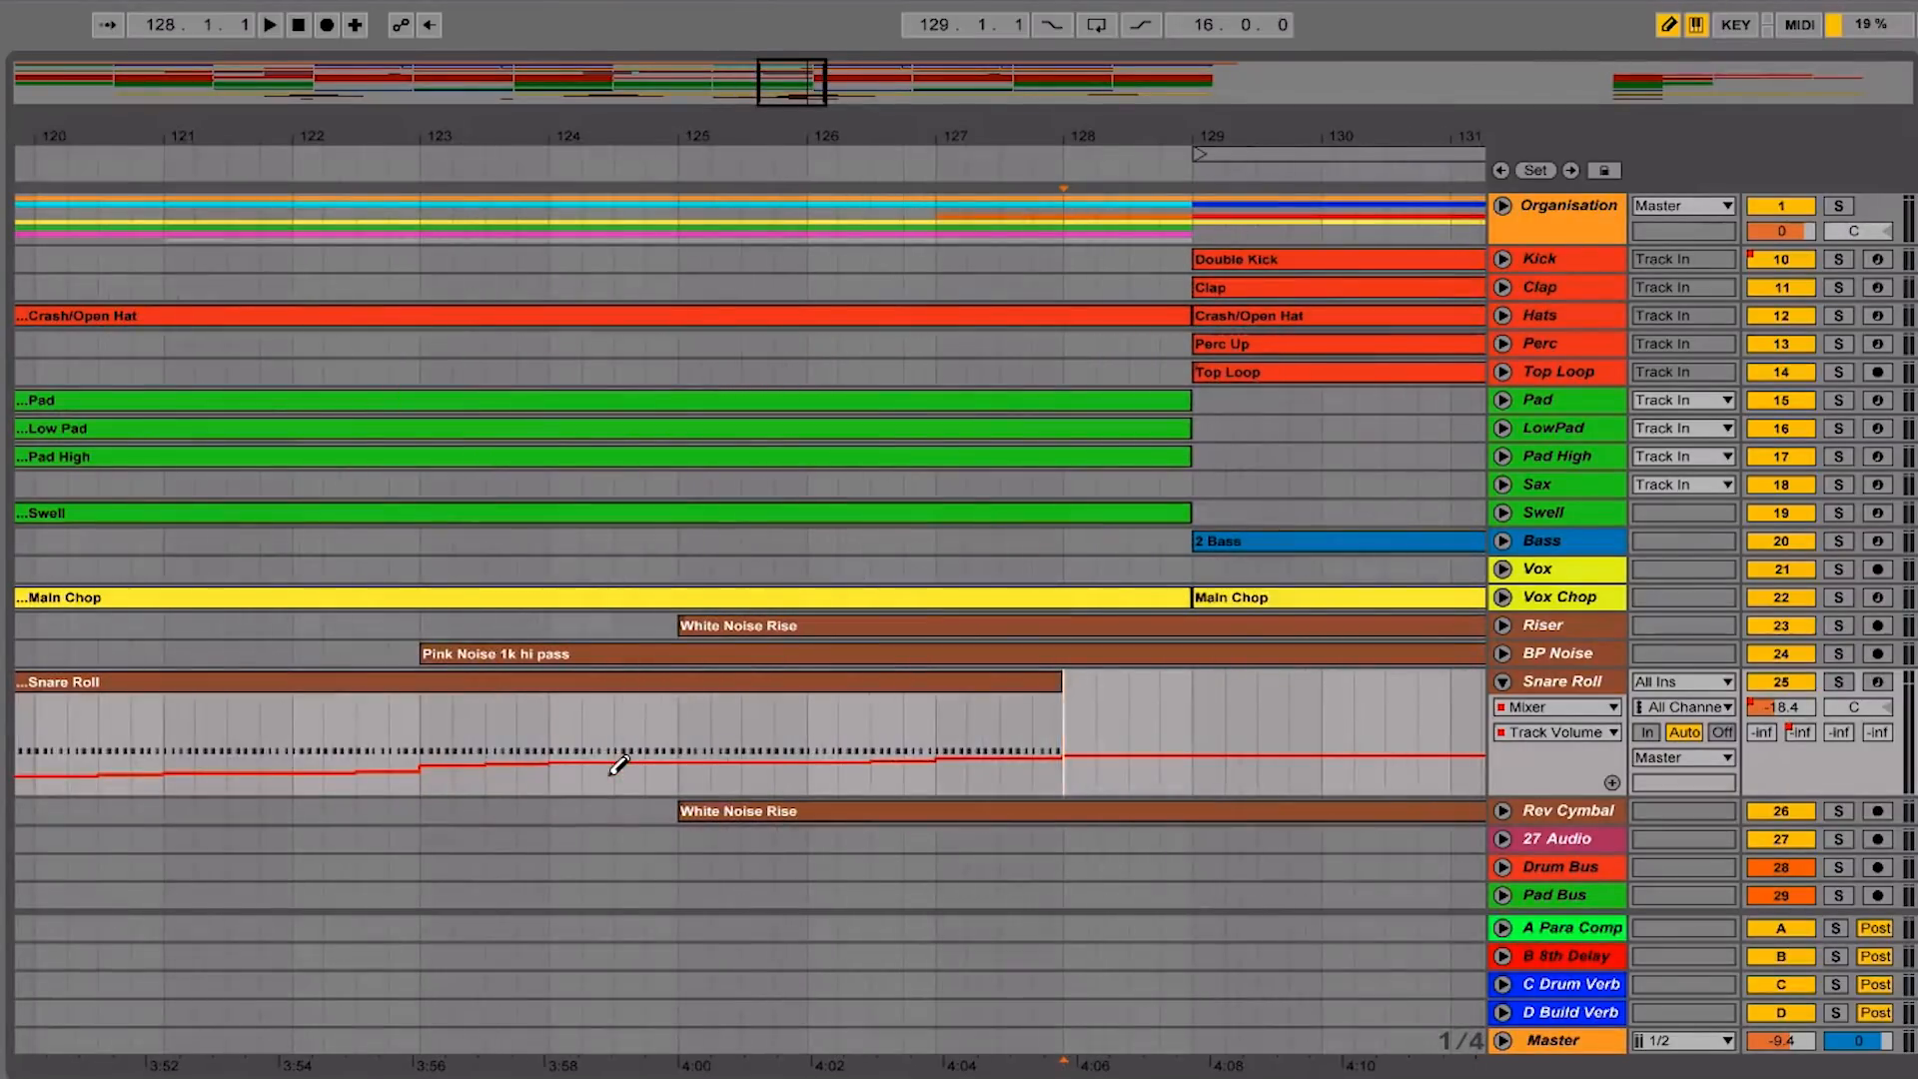
pyautogui.press('+')
# Enlarge the Snare Roll lane and examine the drawn volume steps along the whole clip
pyautogui.moveTo(1517, 791); pyautogui.dragTo(1520, 867)
pyautogui.scroll(-2, 1162, 756)
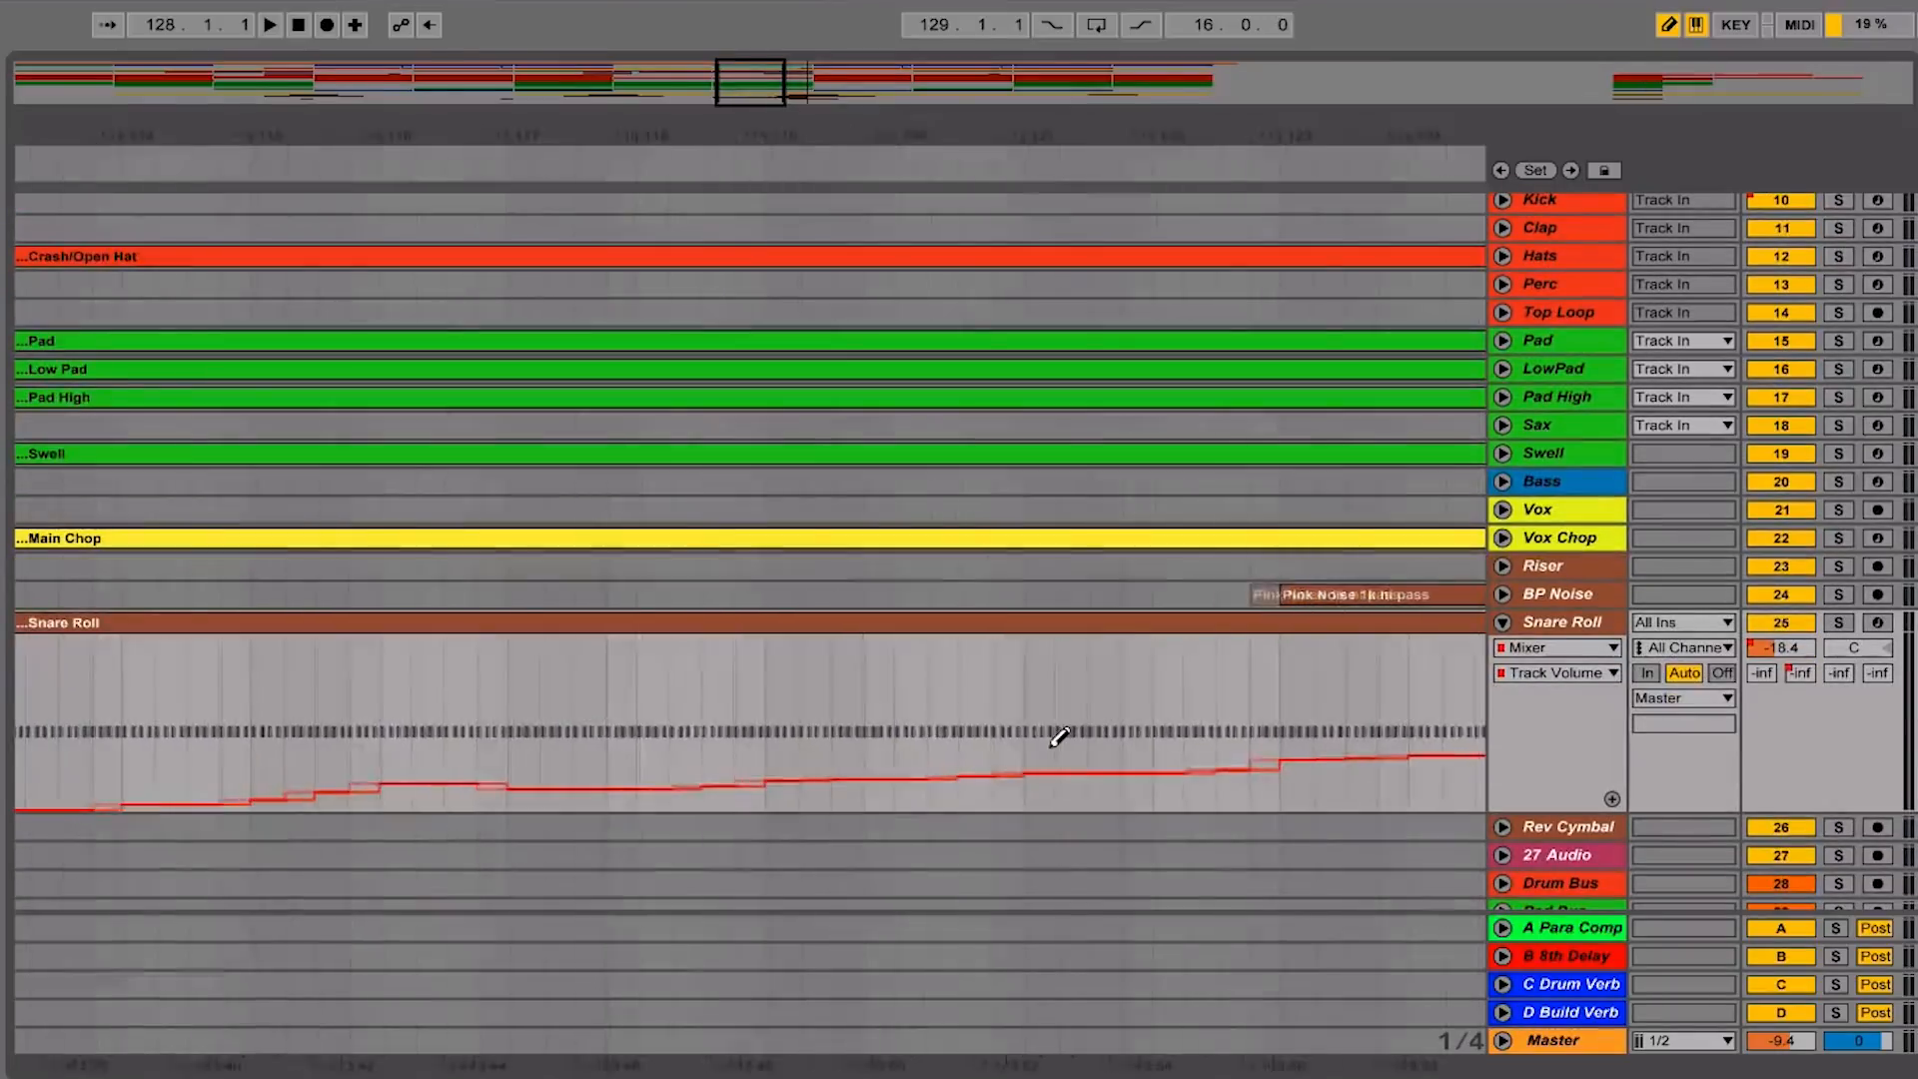
pyautogui.hscroll(-3, 1061, 741)
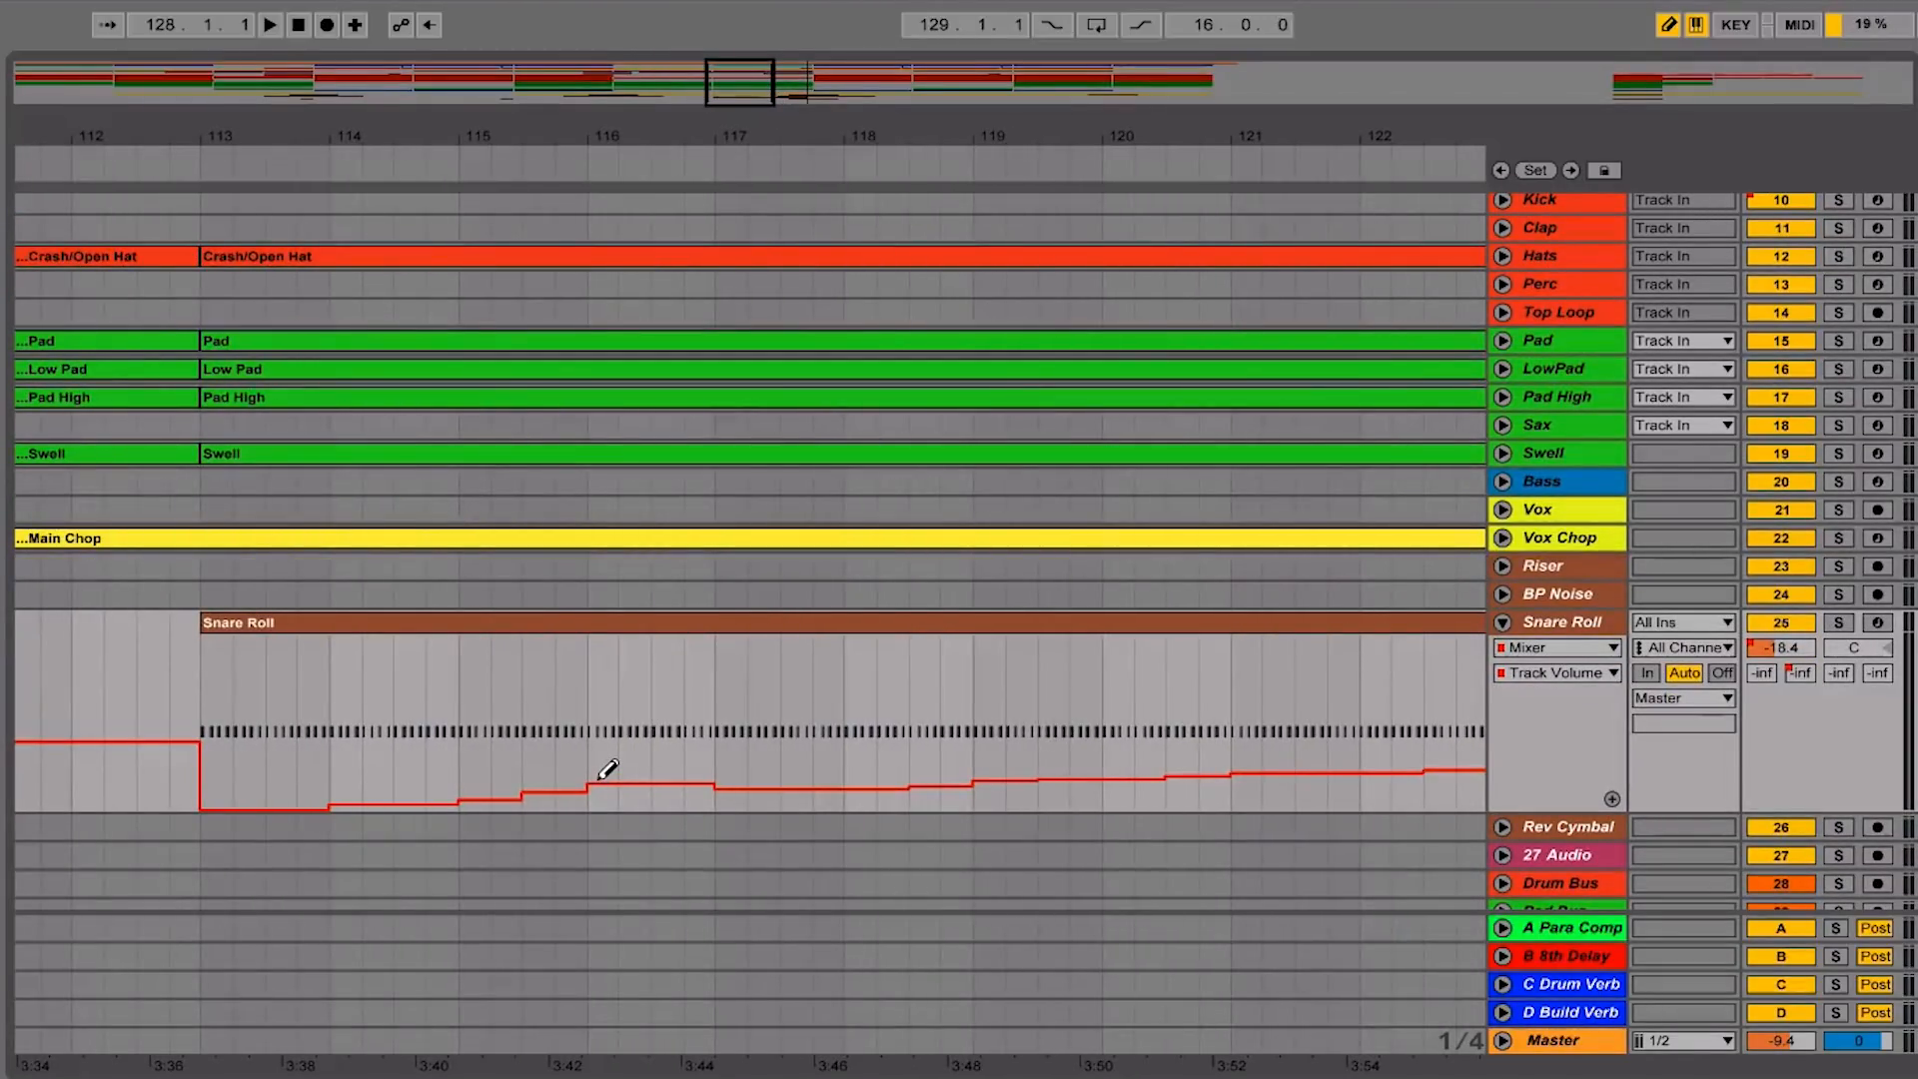
pyautogui.hscroll(6, 1006, 744)
pyautogui.scroll(-1, 1004, 745)
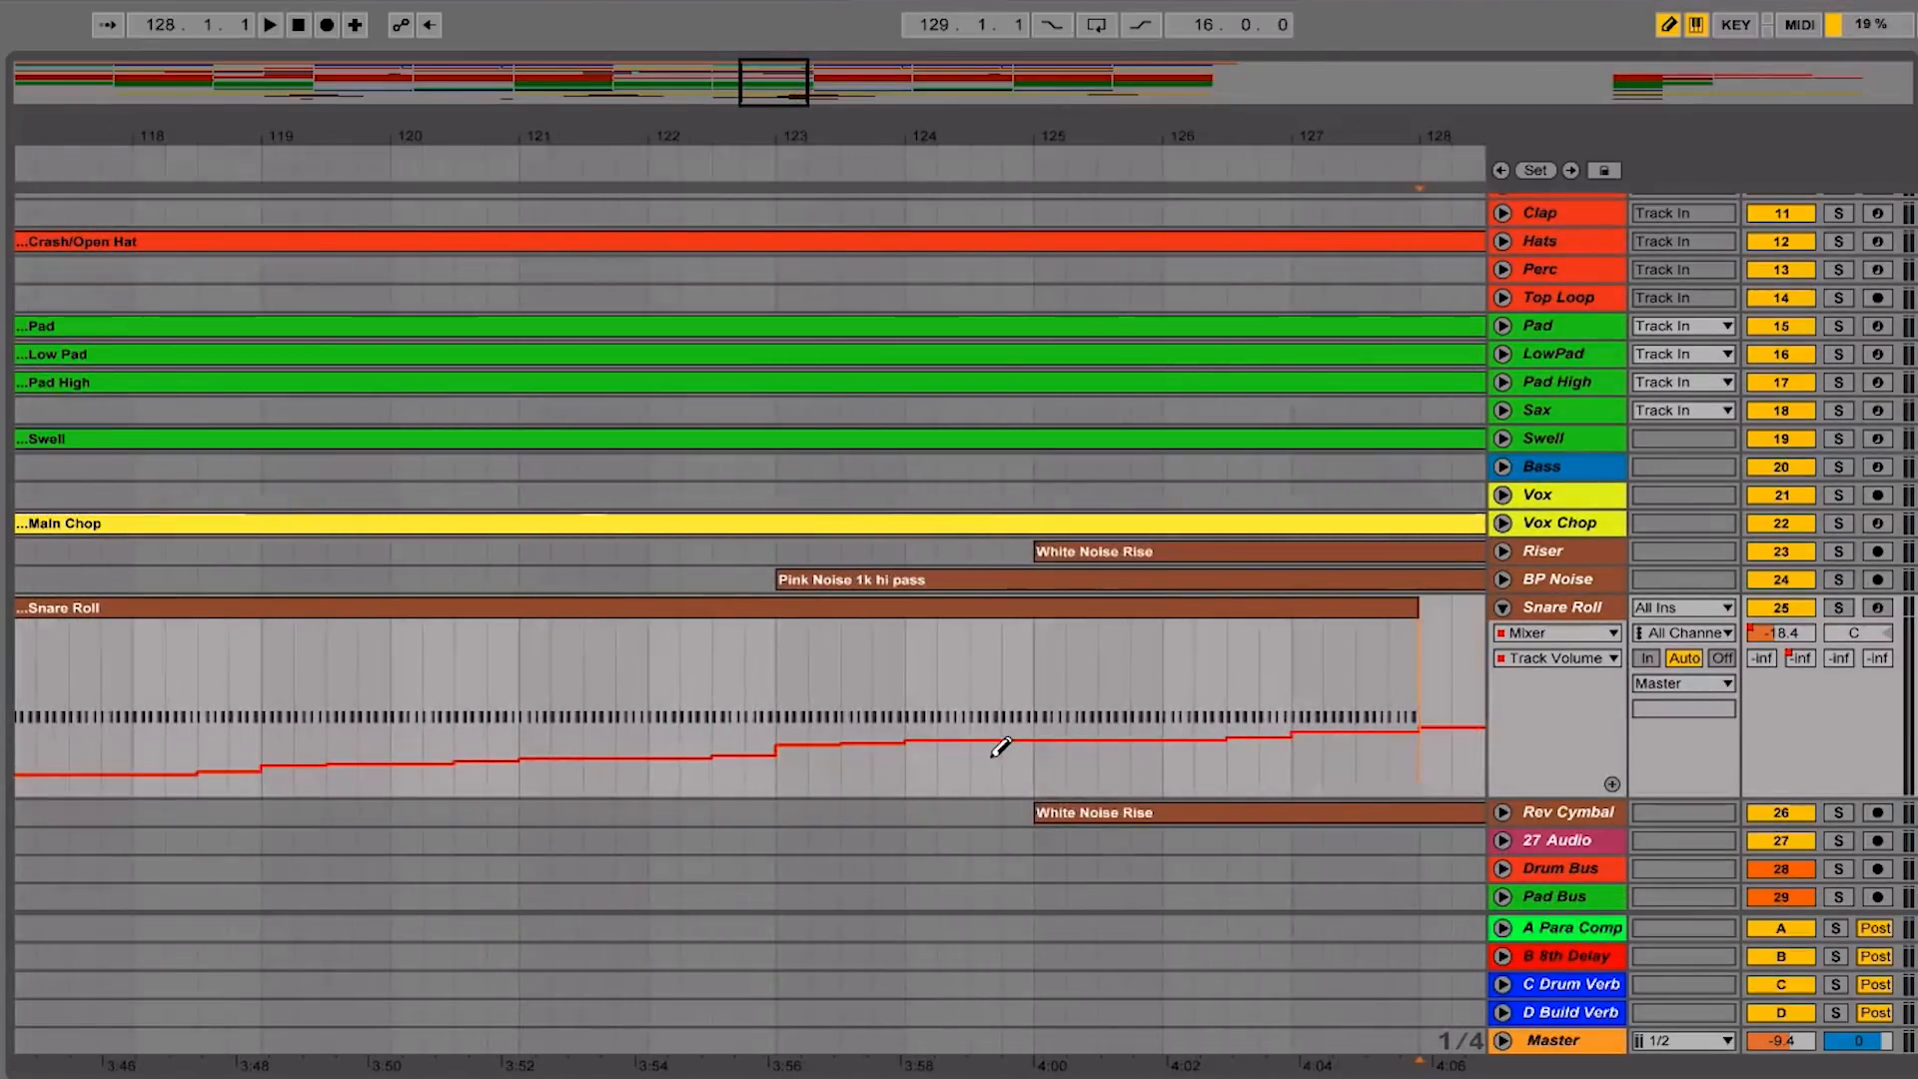
pyautogui.hscroll(-5, 999, 746)
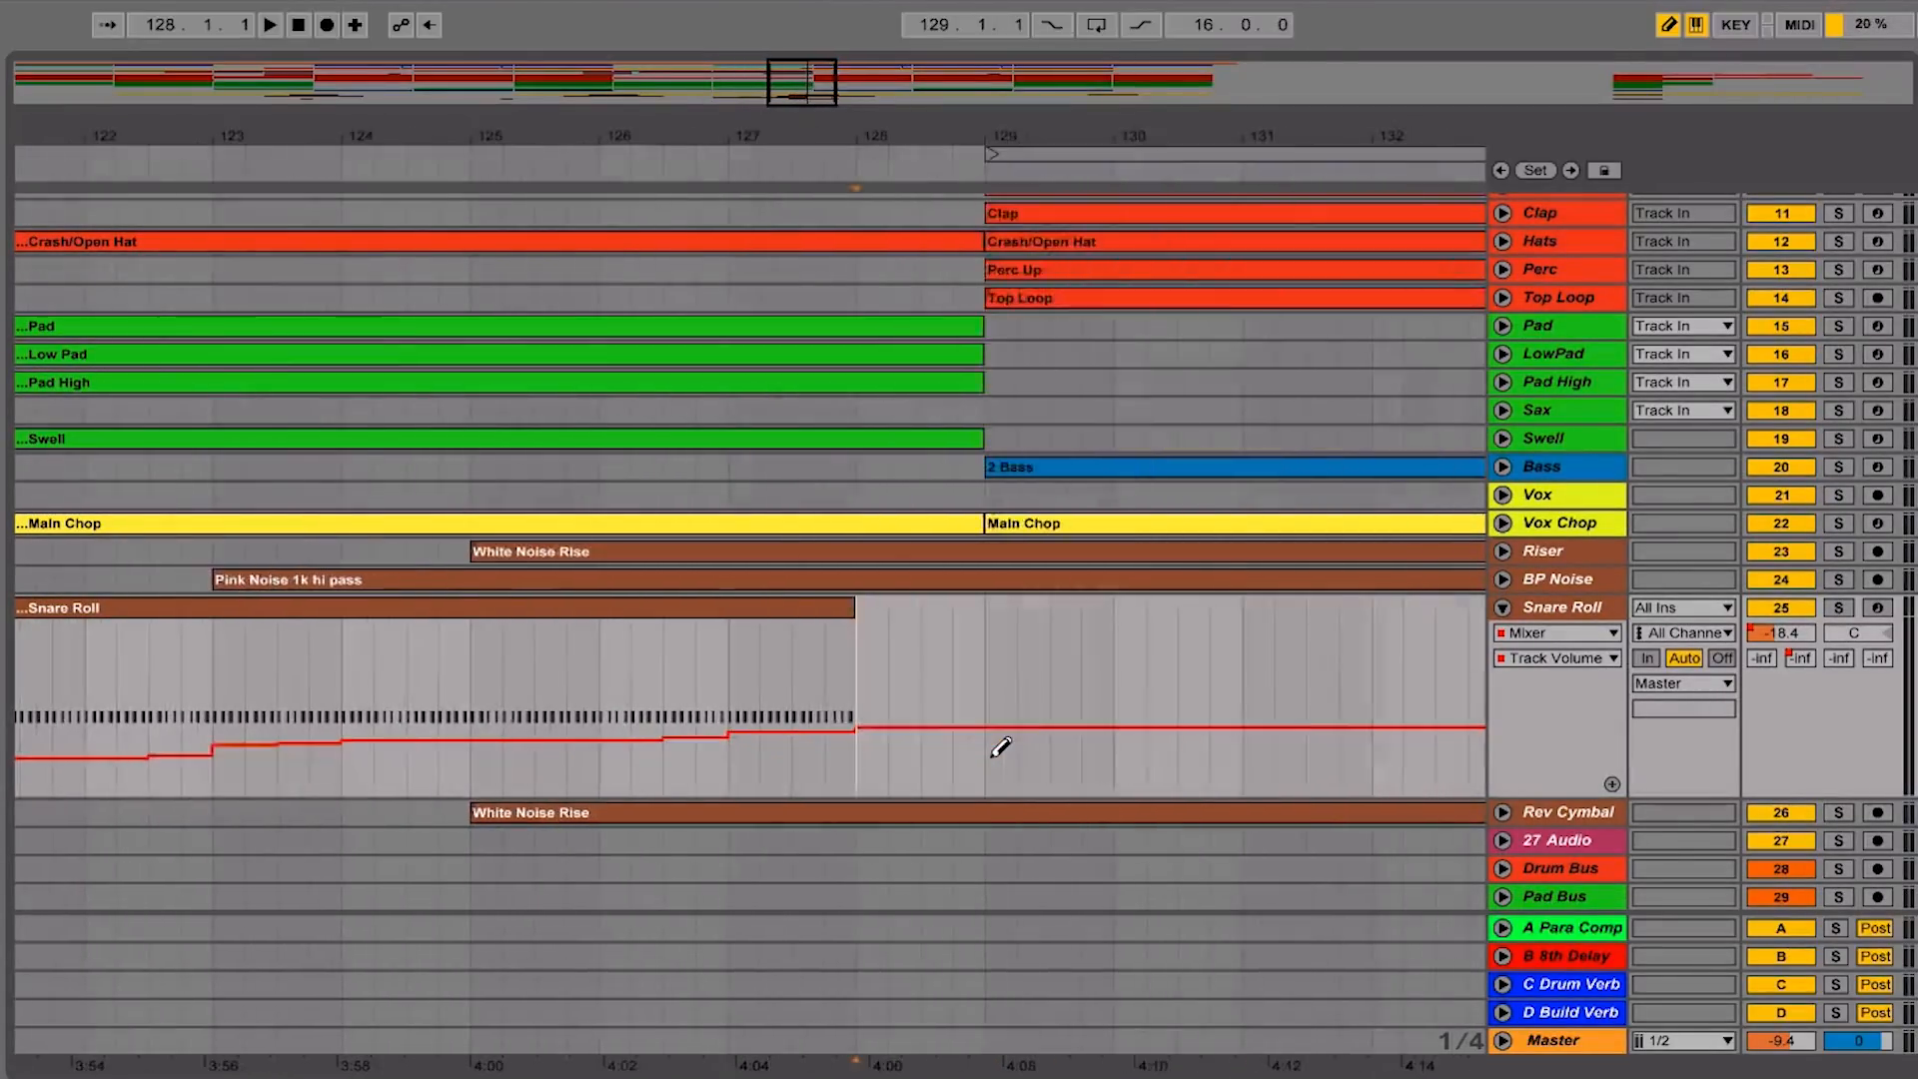
pyautogui.hscroll(-4, 1000, 747)
pyautogui.hscroll(4, 1000, 746)
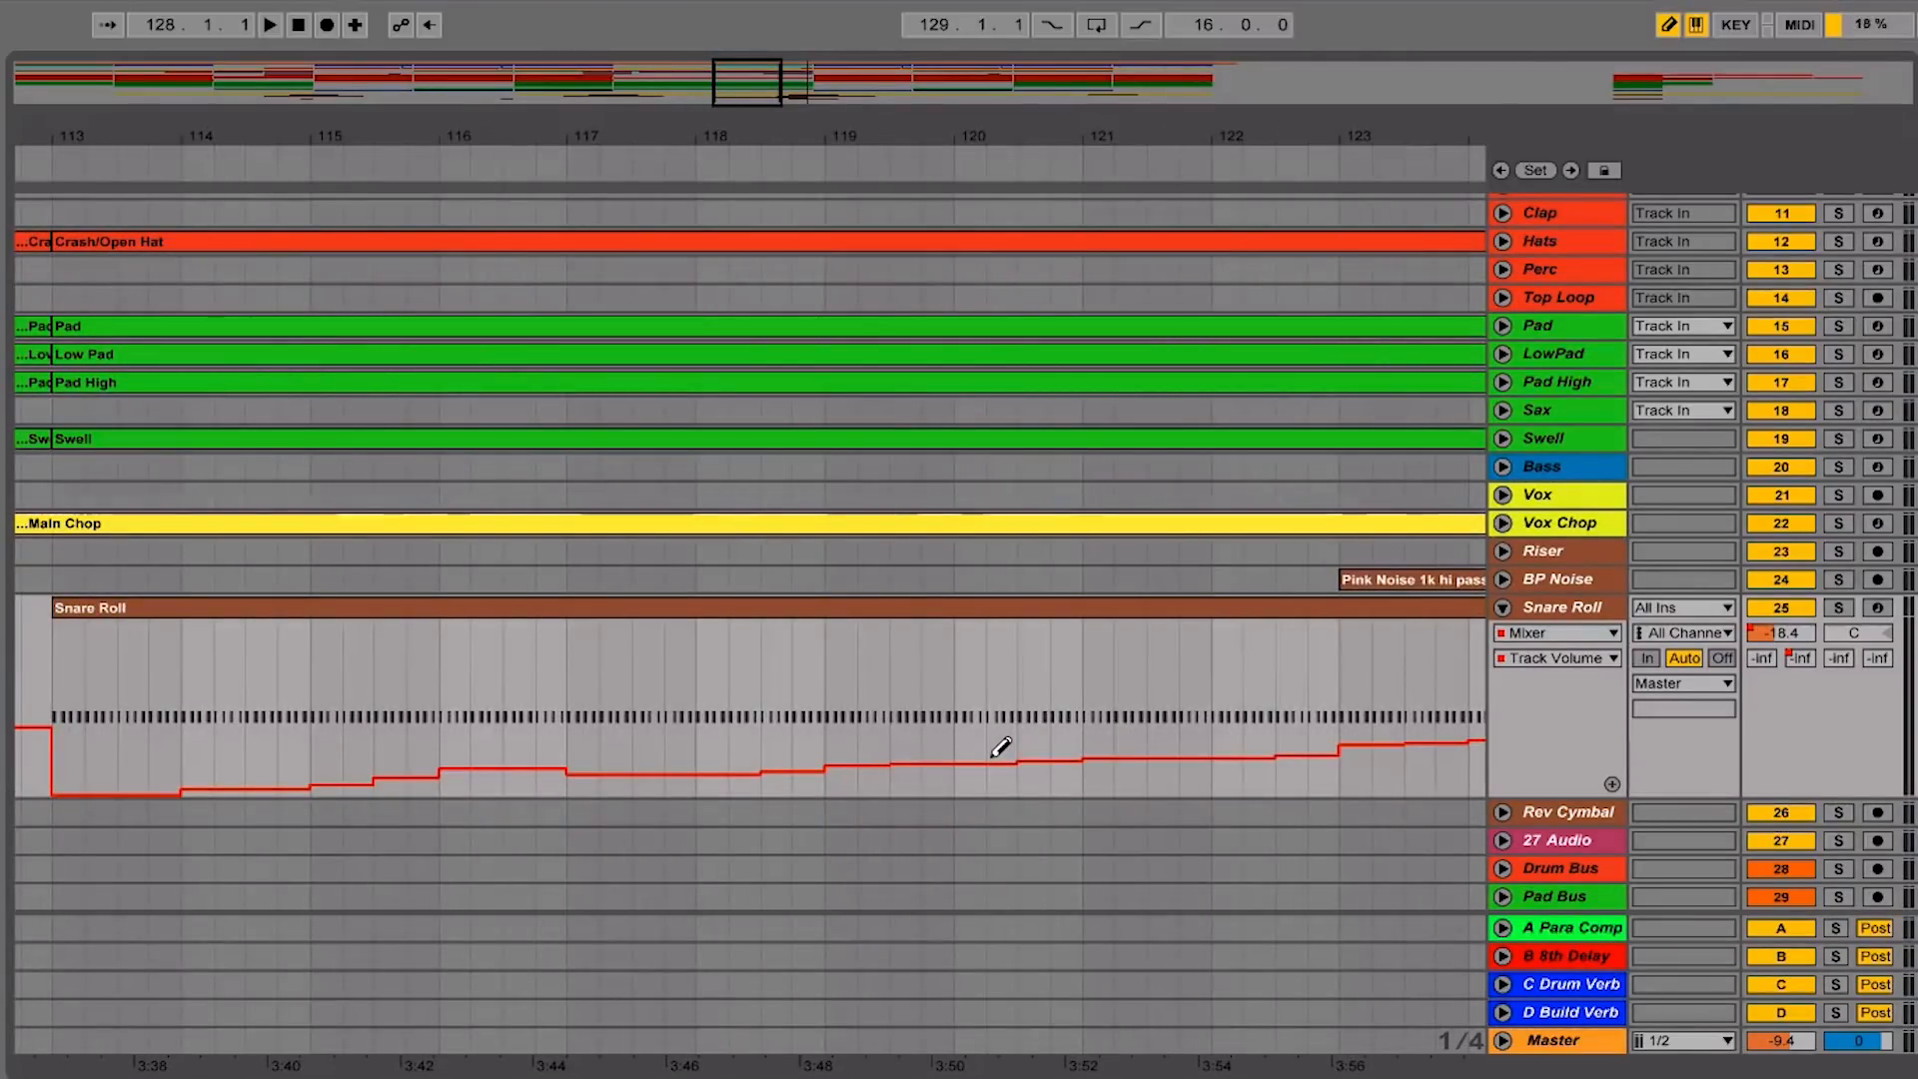
pyautogui.hscroll(6, 1000, 747)
pyautogui.hscroll(-4, 999, 746)
pyautogui.hscroll(1, 1000, 746)
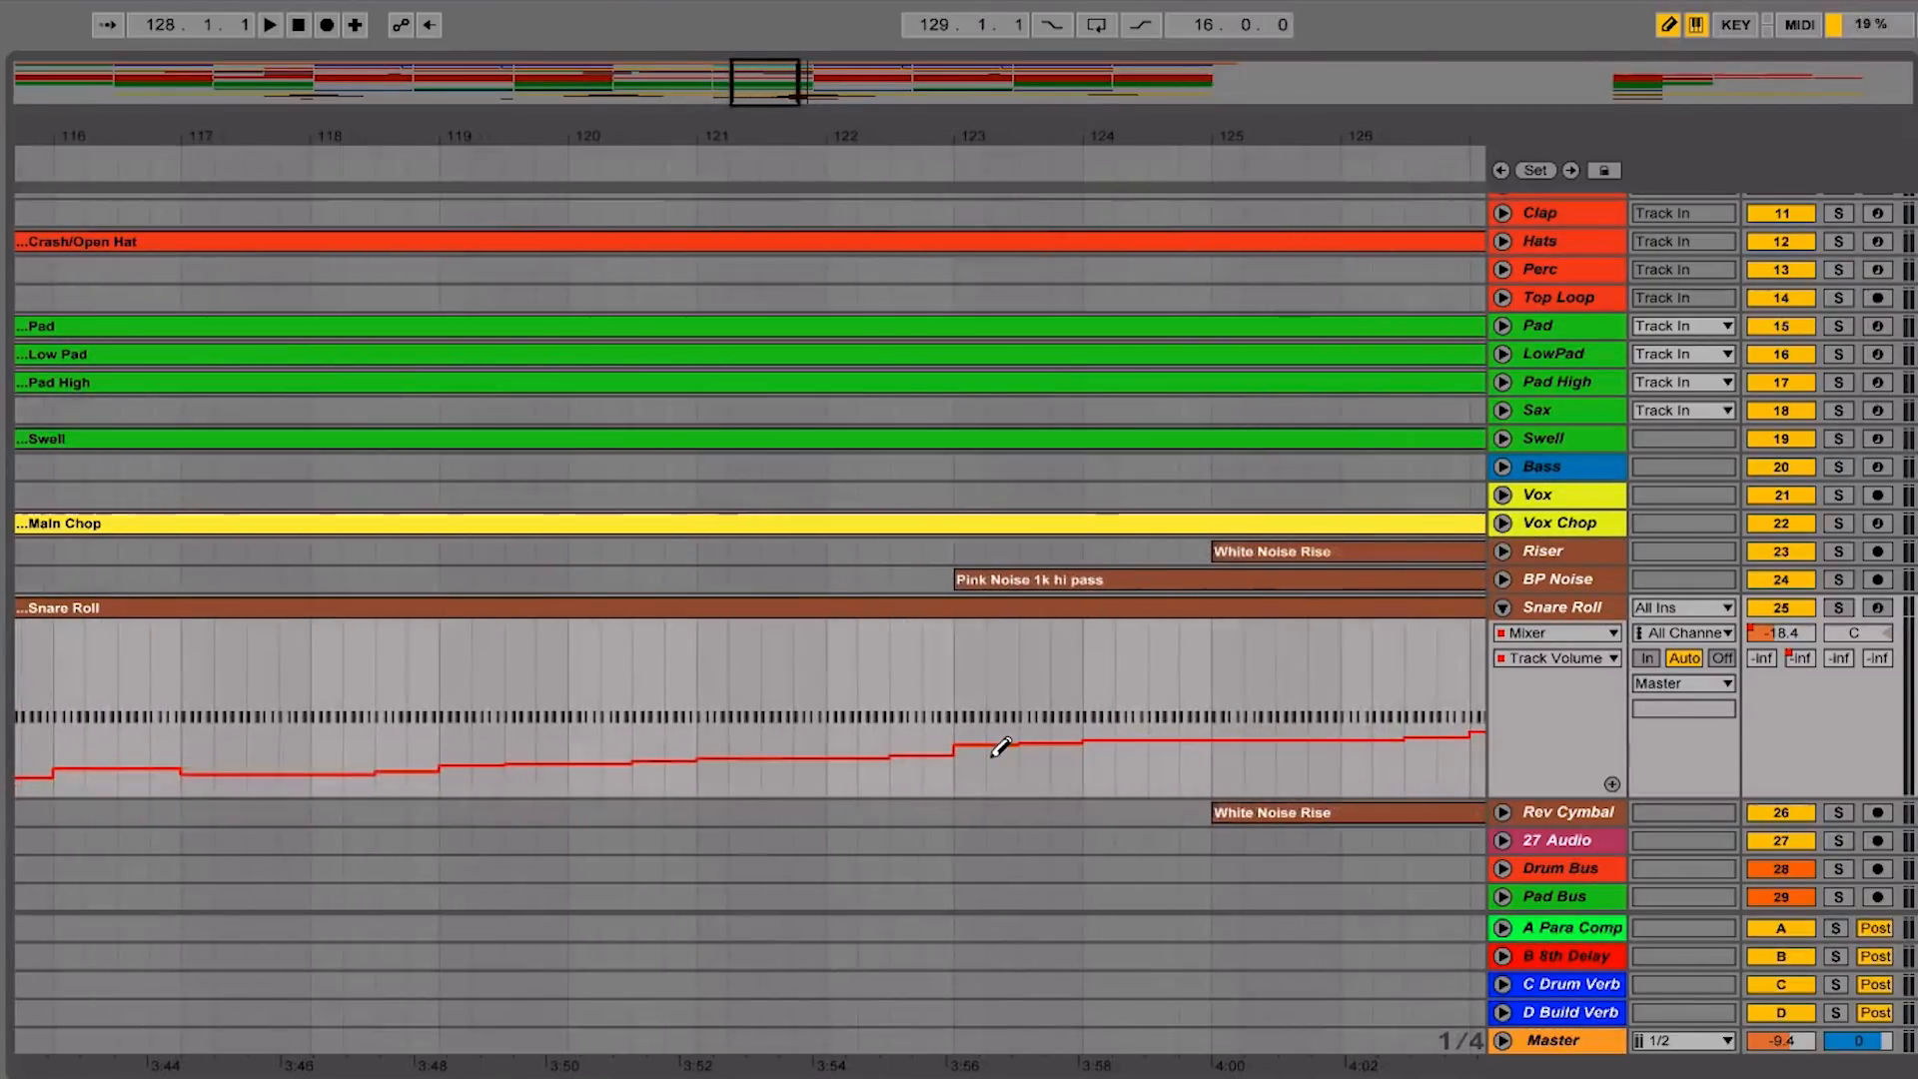
# Undo the stepped volume automation drawn on the Snare Roll and bring the whole clip into view
pyautogui.hotkey('ctrl', 'z')
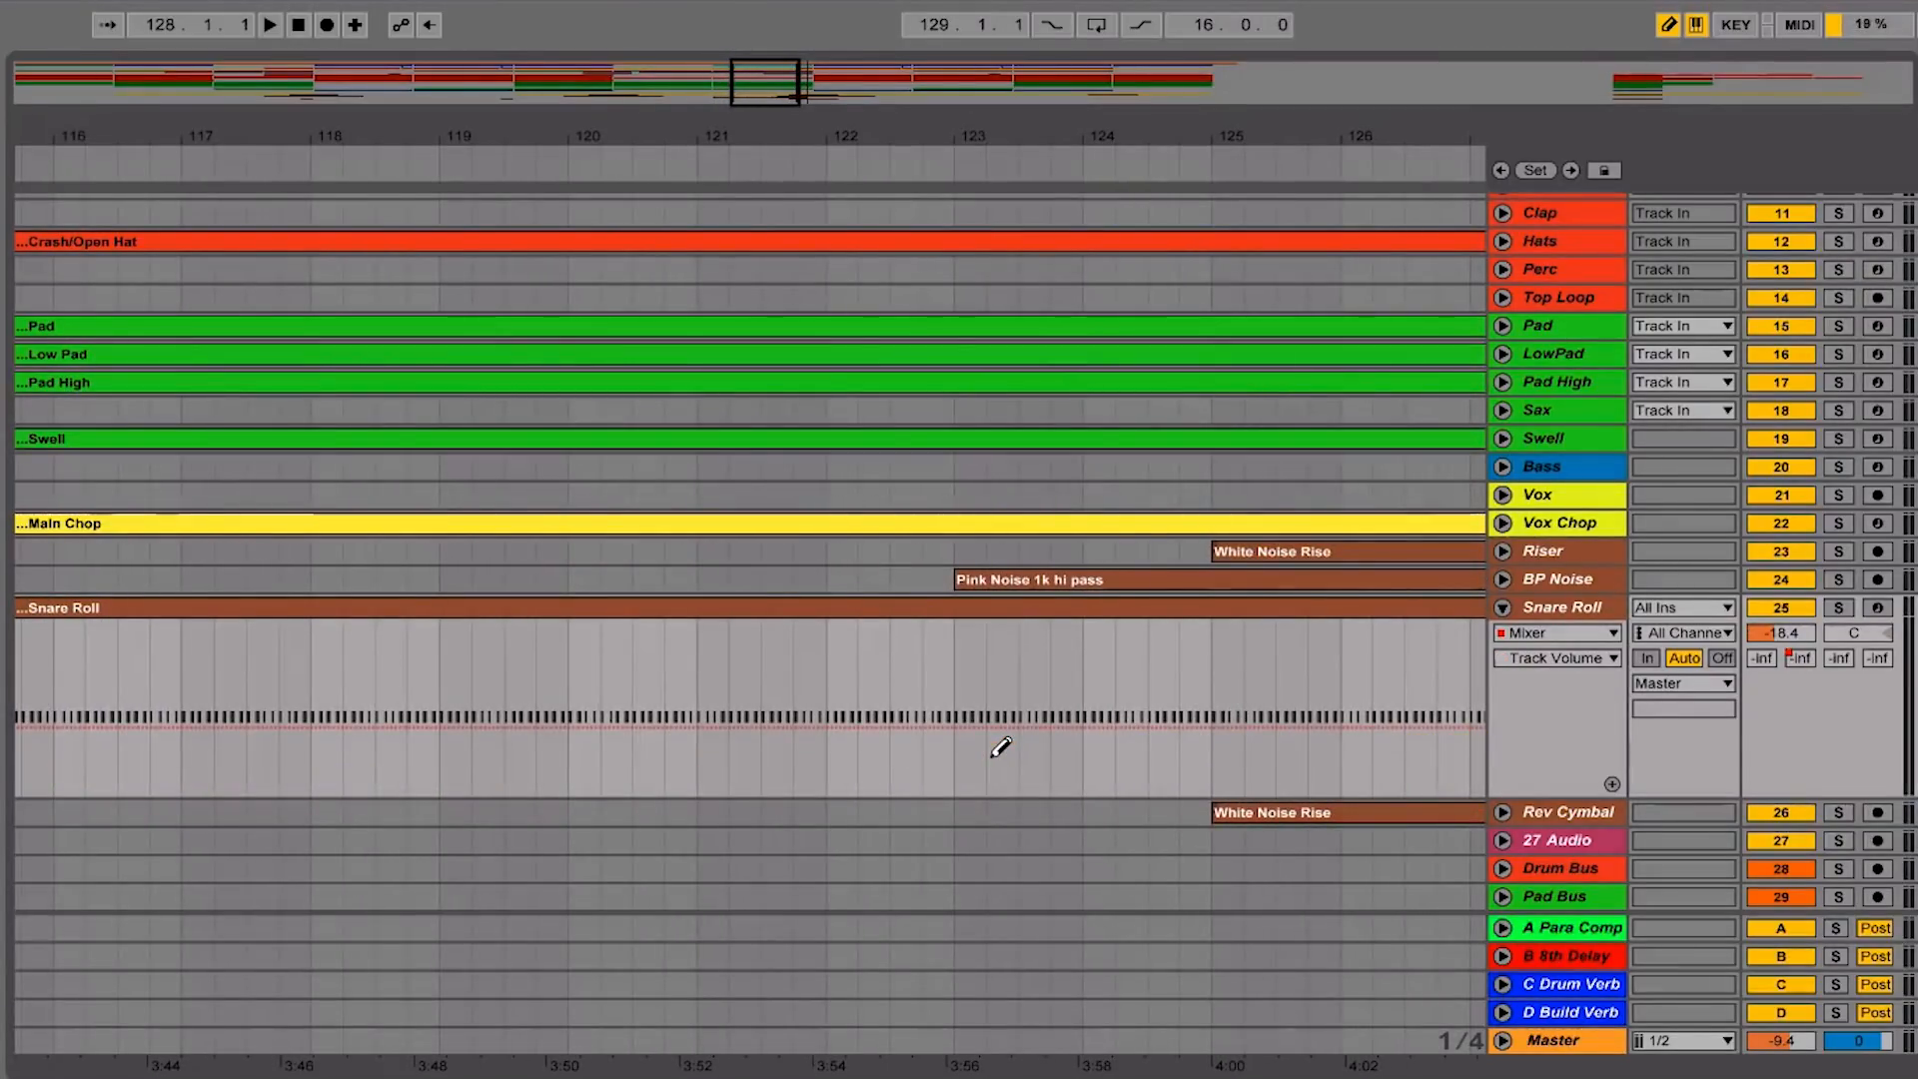
pyautogui.press('-')
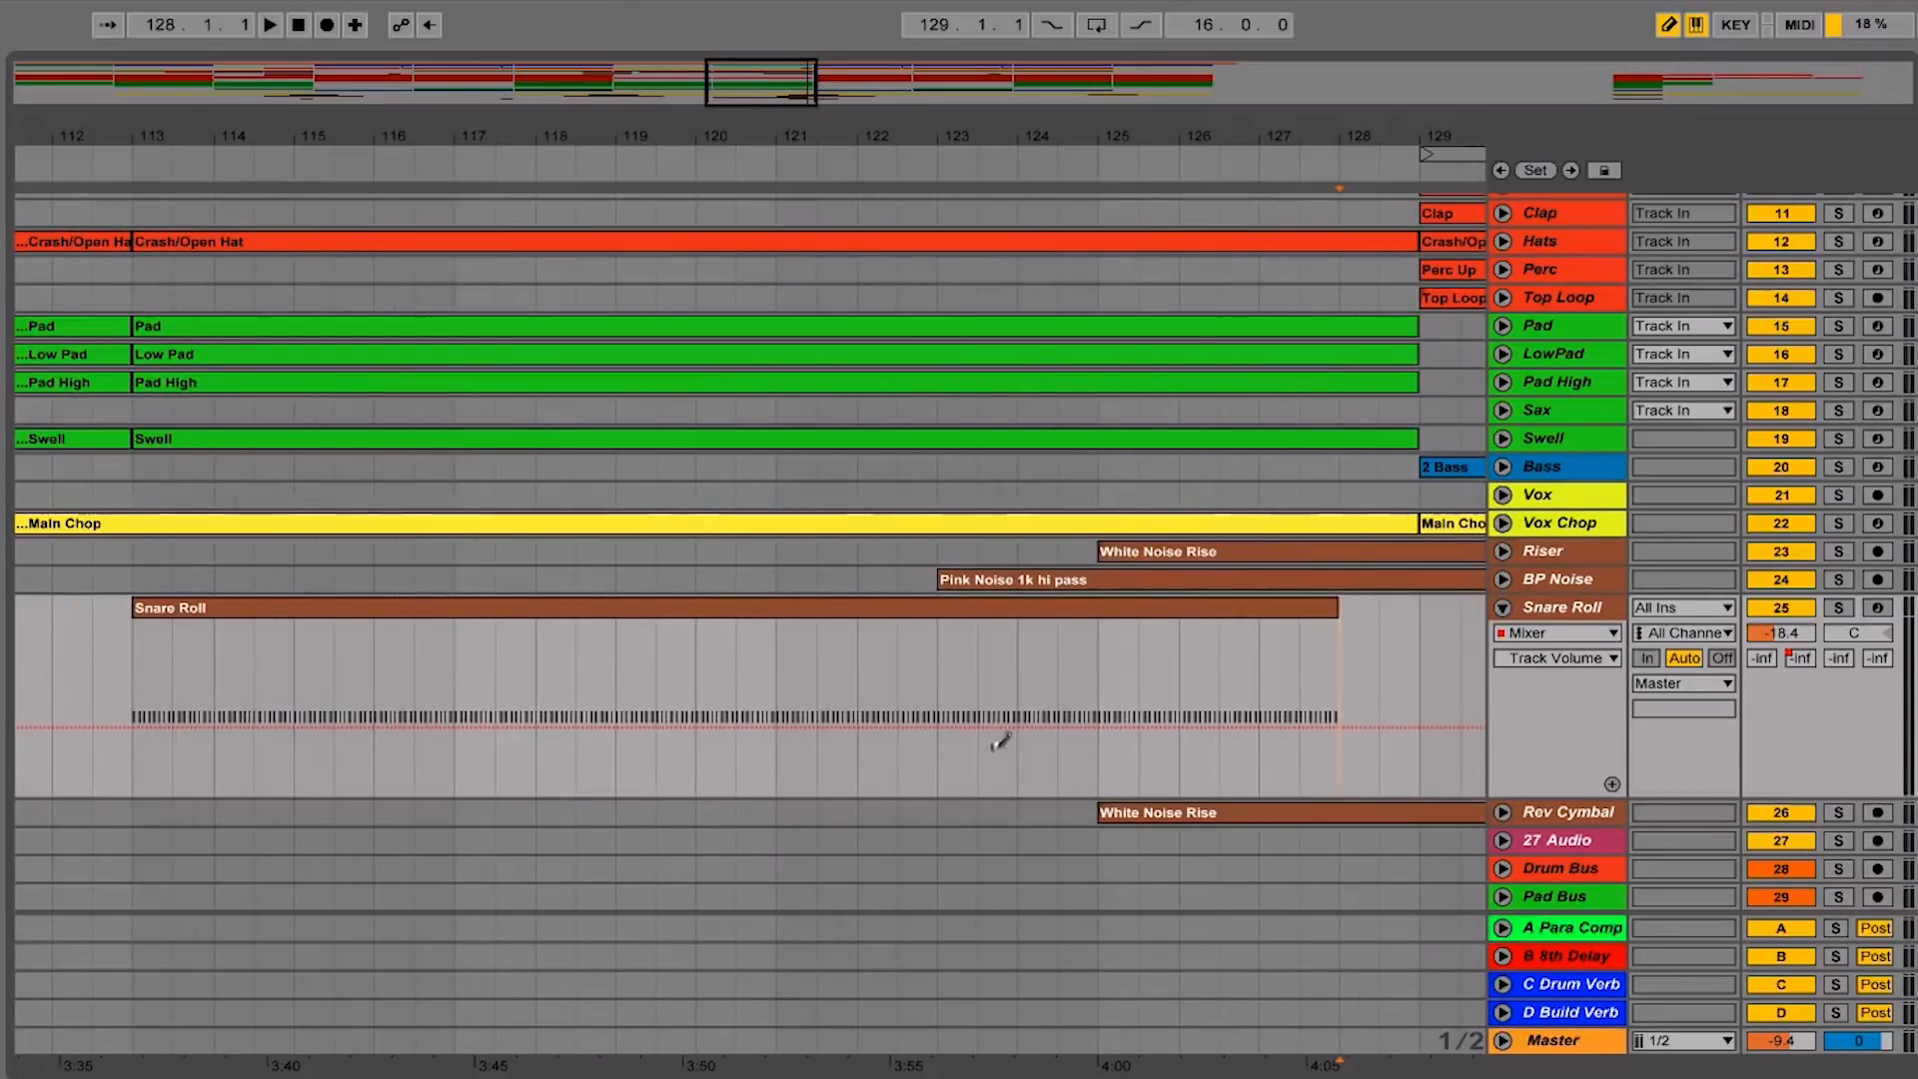
# Leave Draw Mode and shape a straight Snare Roll volume rise from -inf at bar 113 to -18.4 dB at bar 128
pyautogui.hotkey('ctrl', 'b')
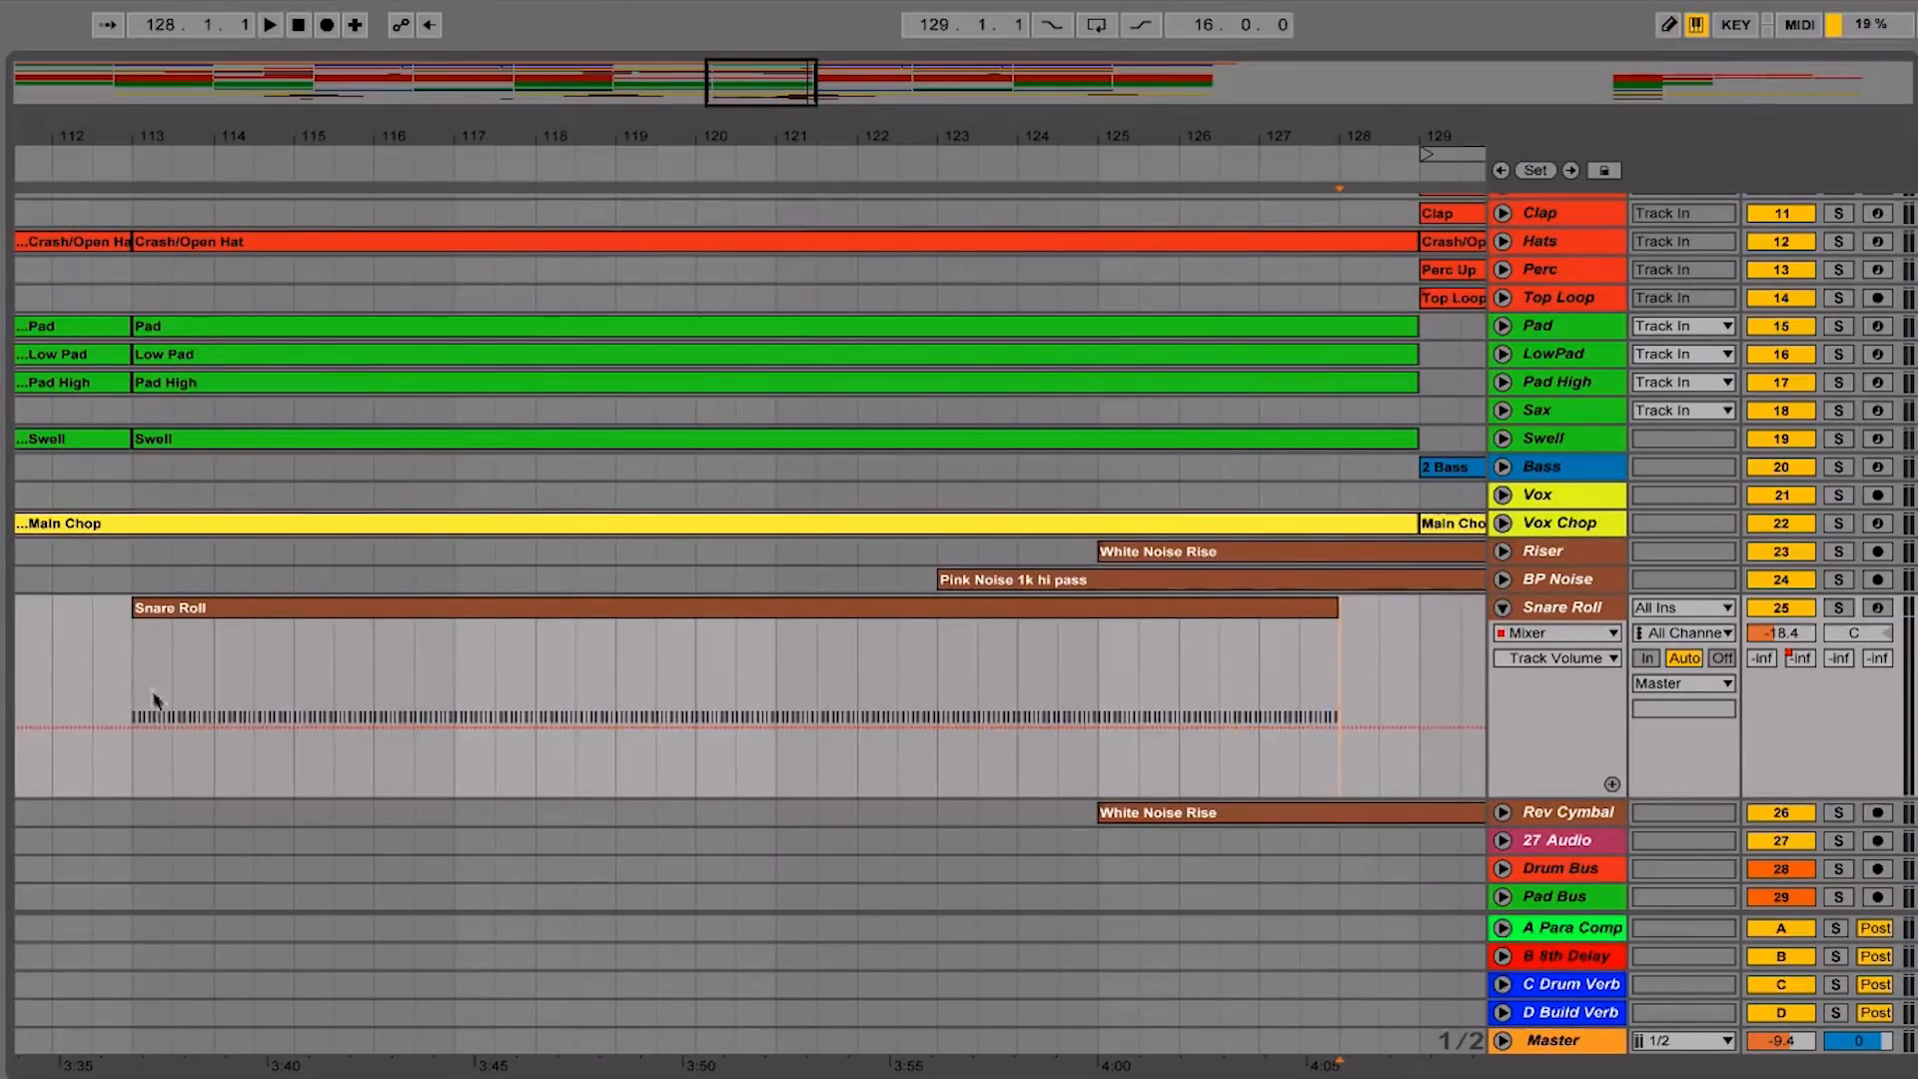
pyautogui.moveTo(132, 655); pyautogui.dragTo(1328, 669)
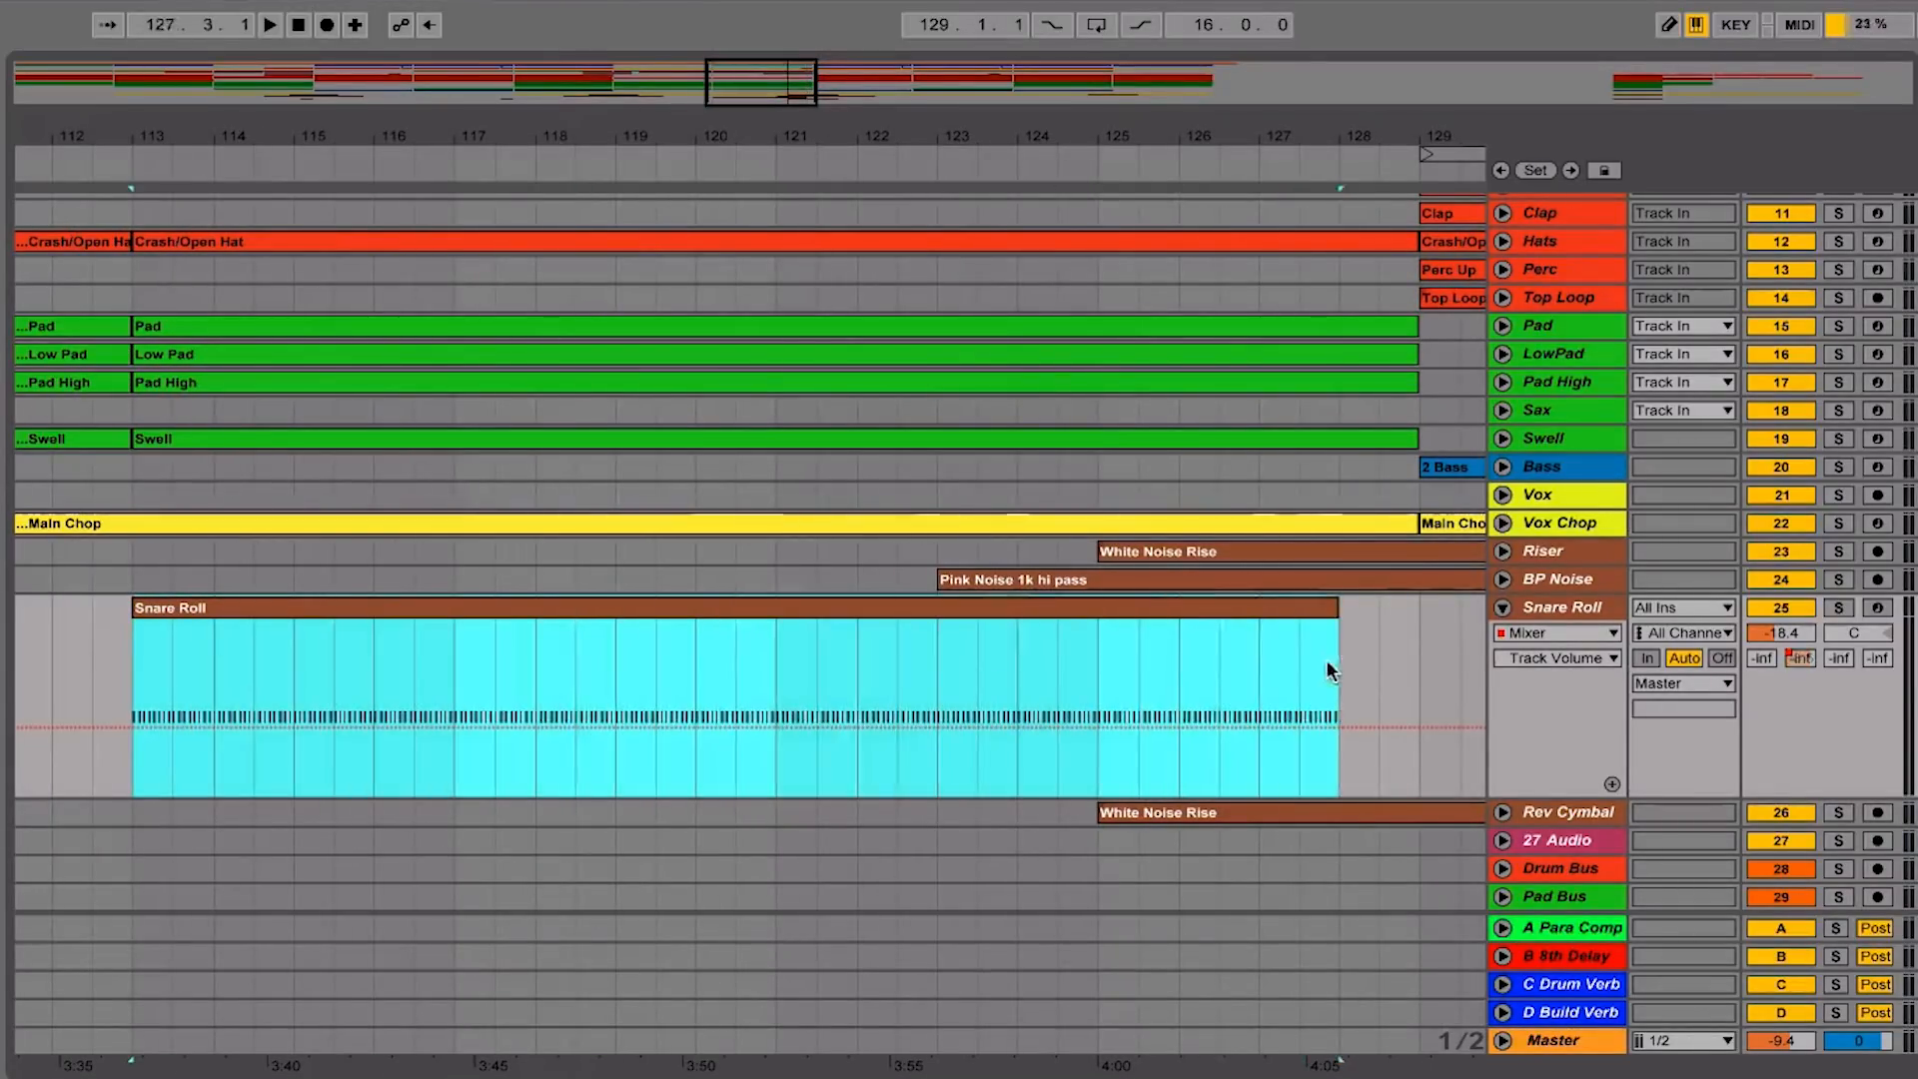
pyautogui.moveTo(344, 716); pyautogui.dragTo(342, 782)
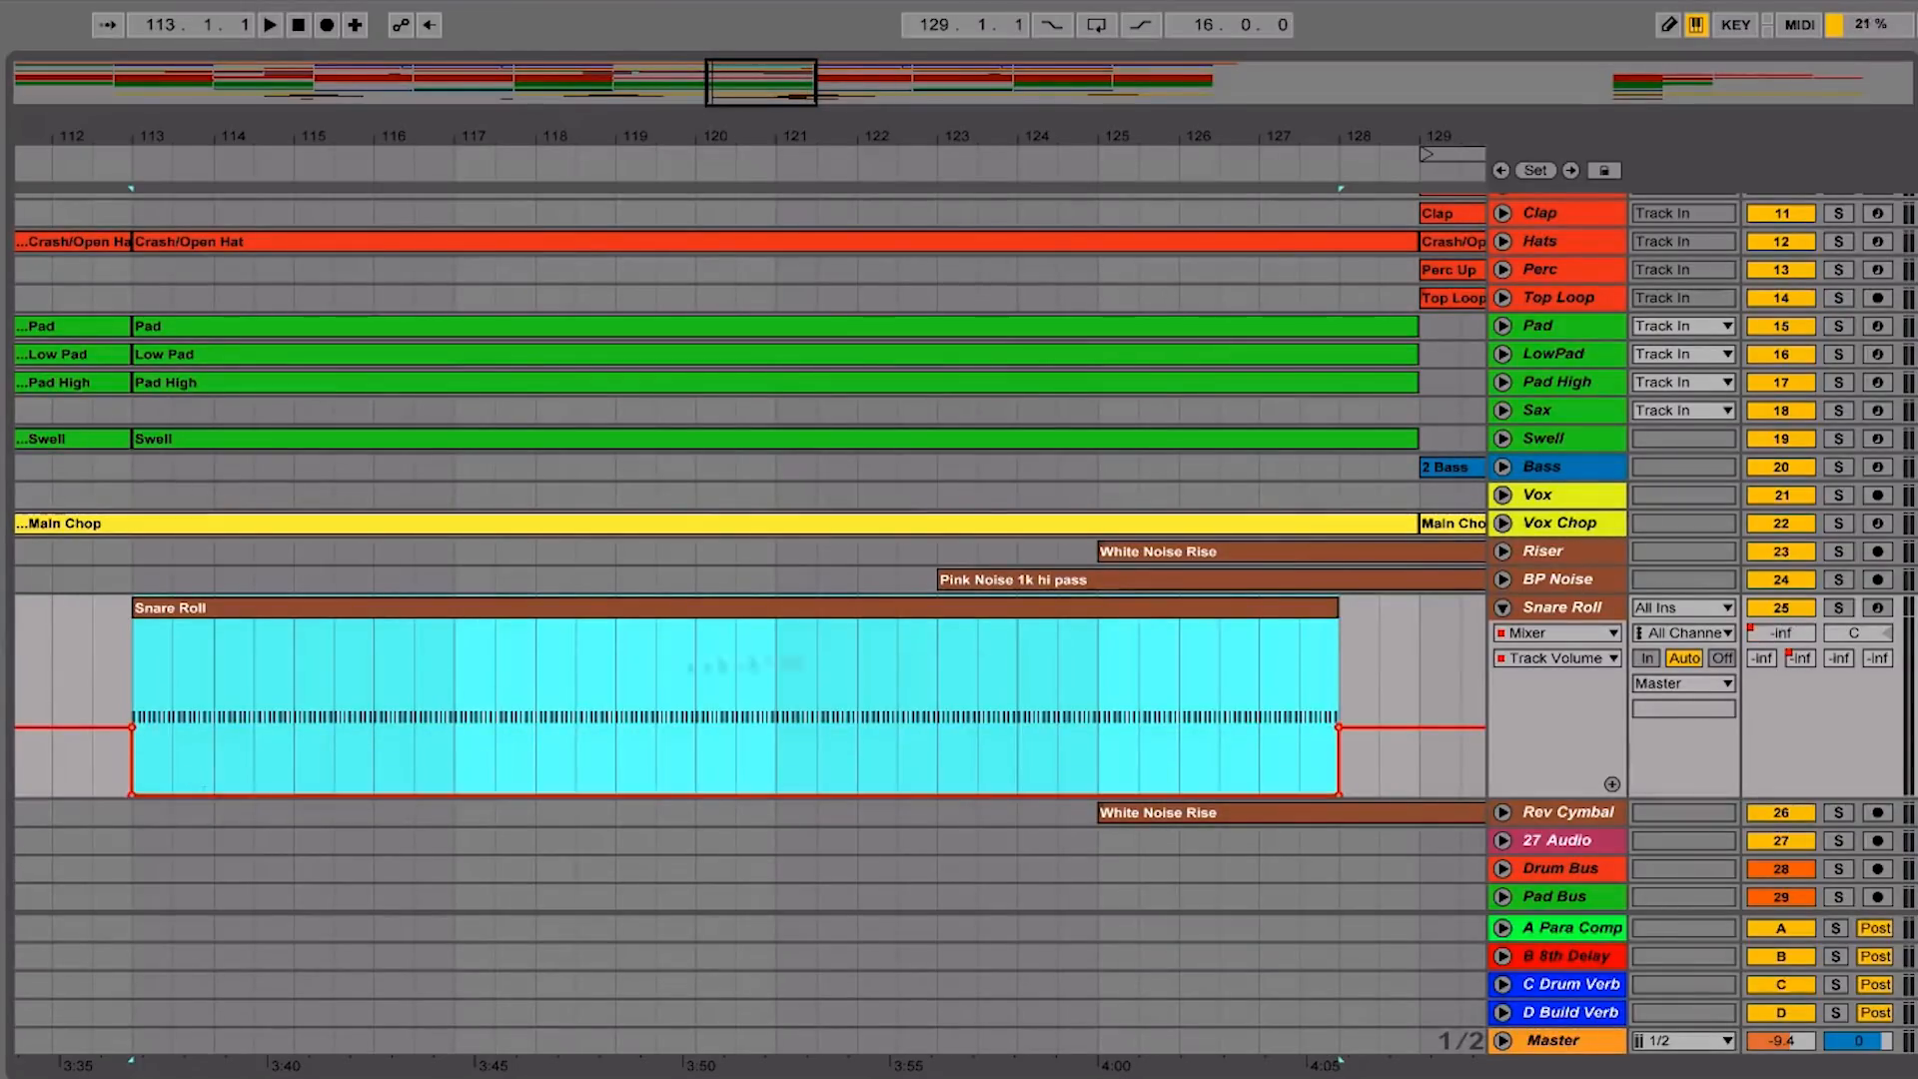
pyautogui.click(1338, 794)
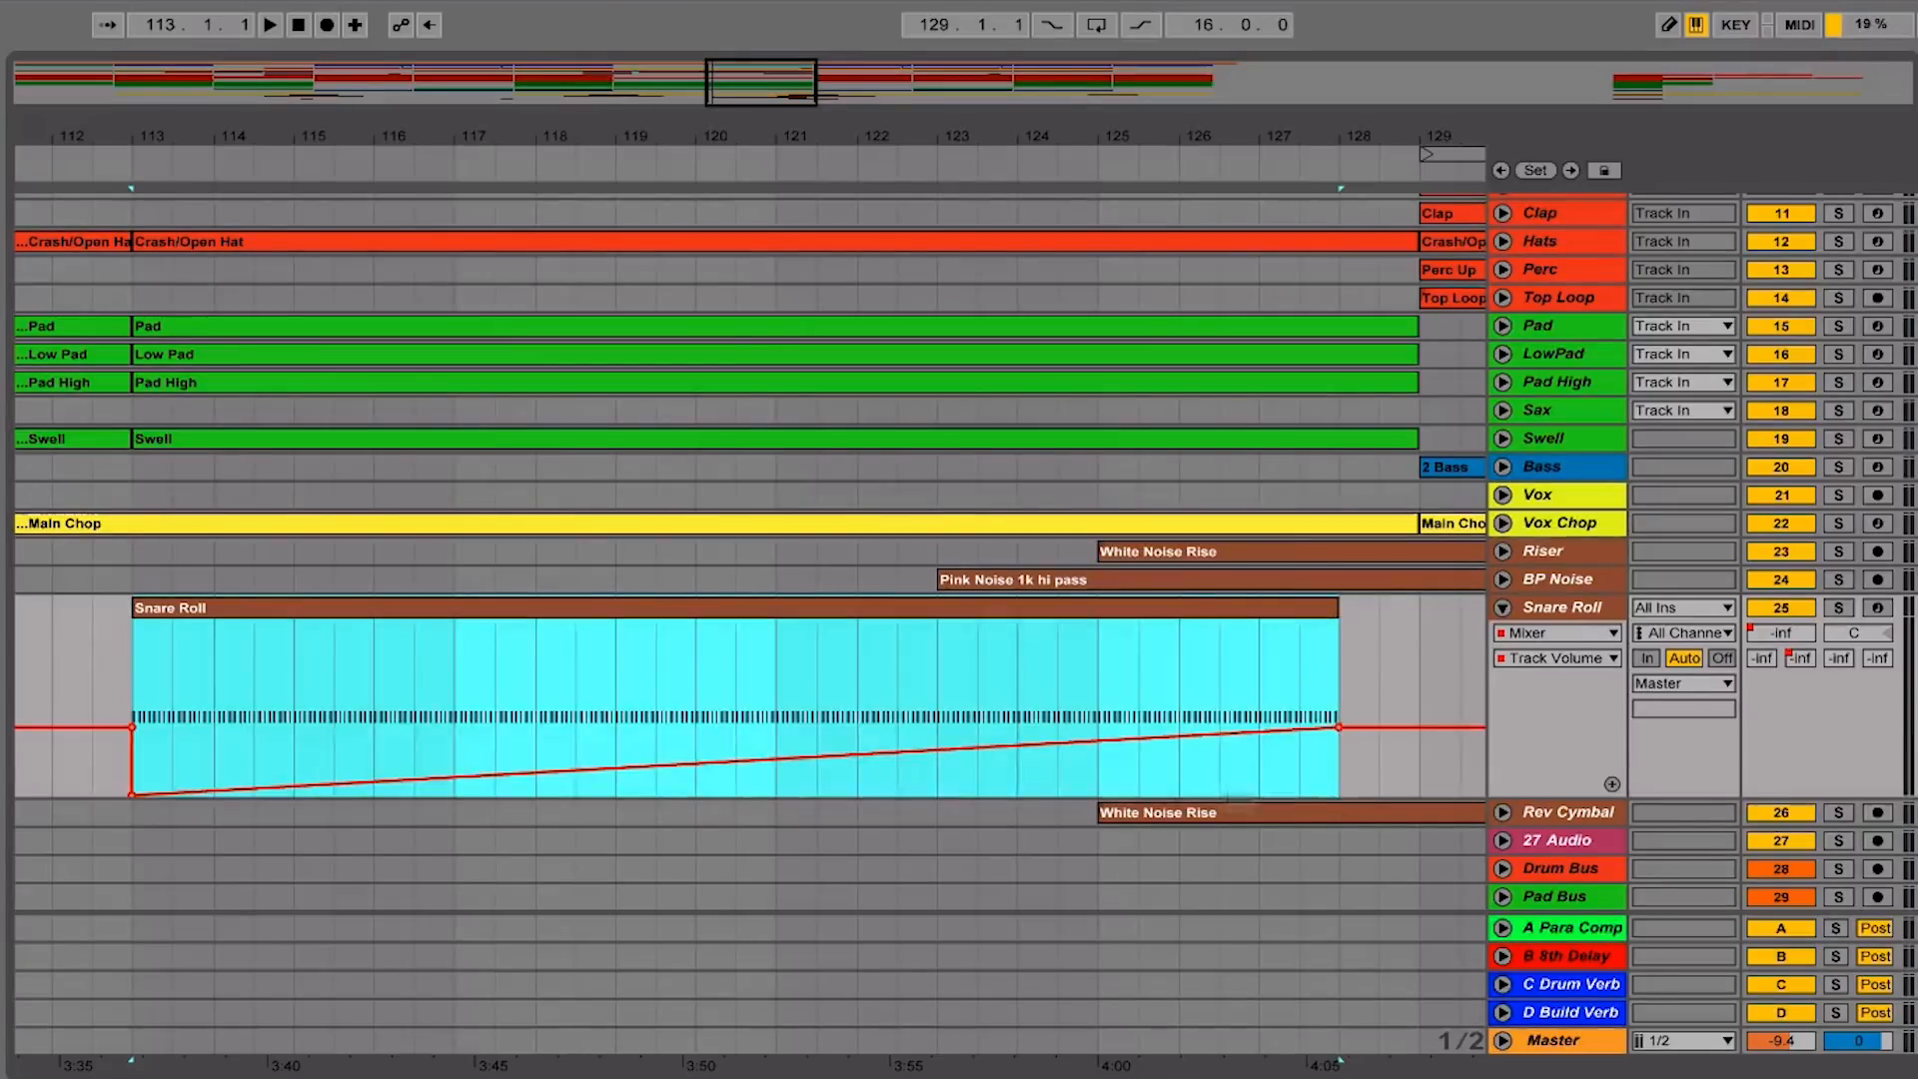
pyautogui.click(1179, 699)
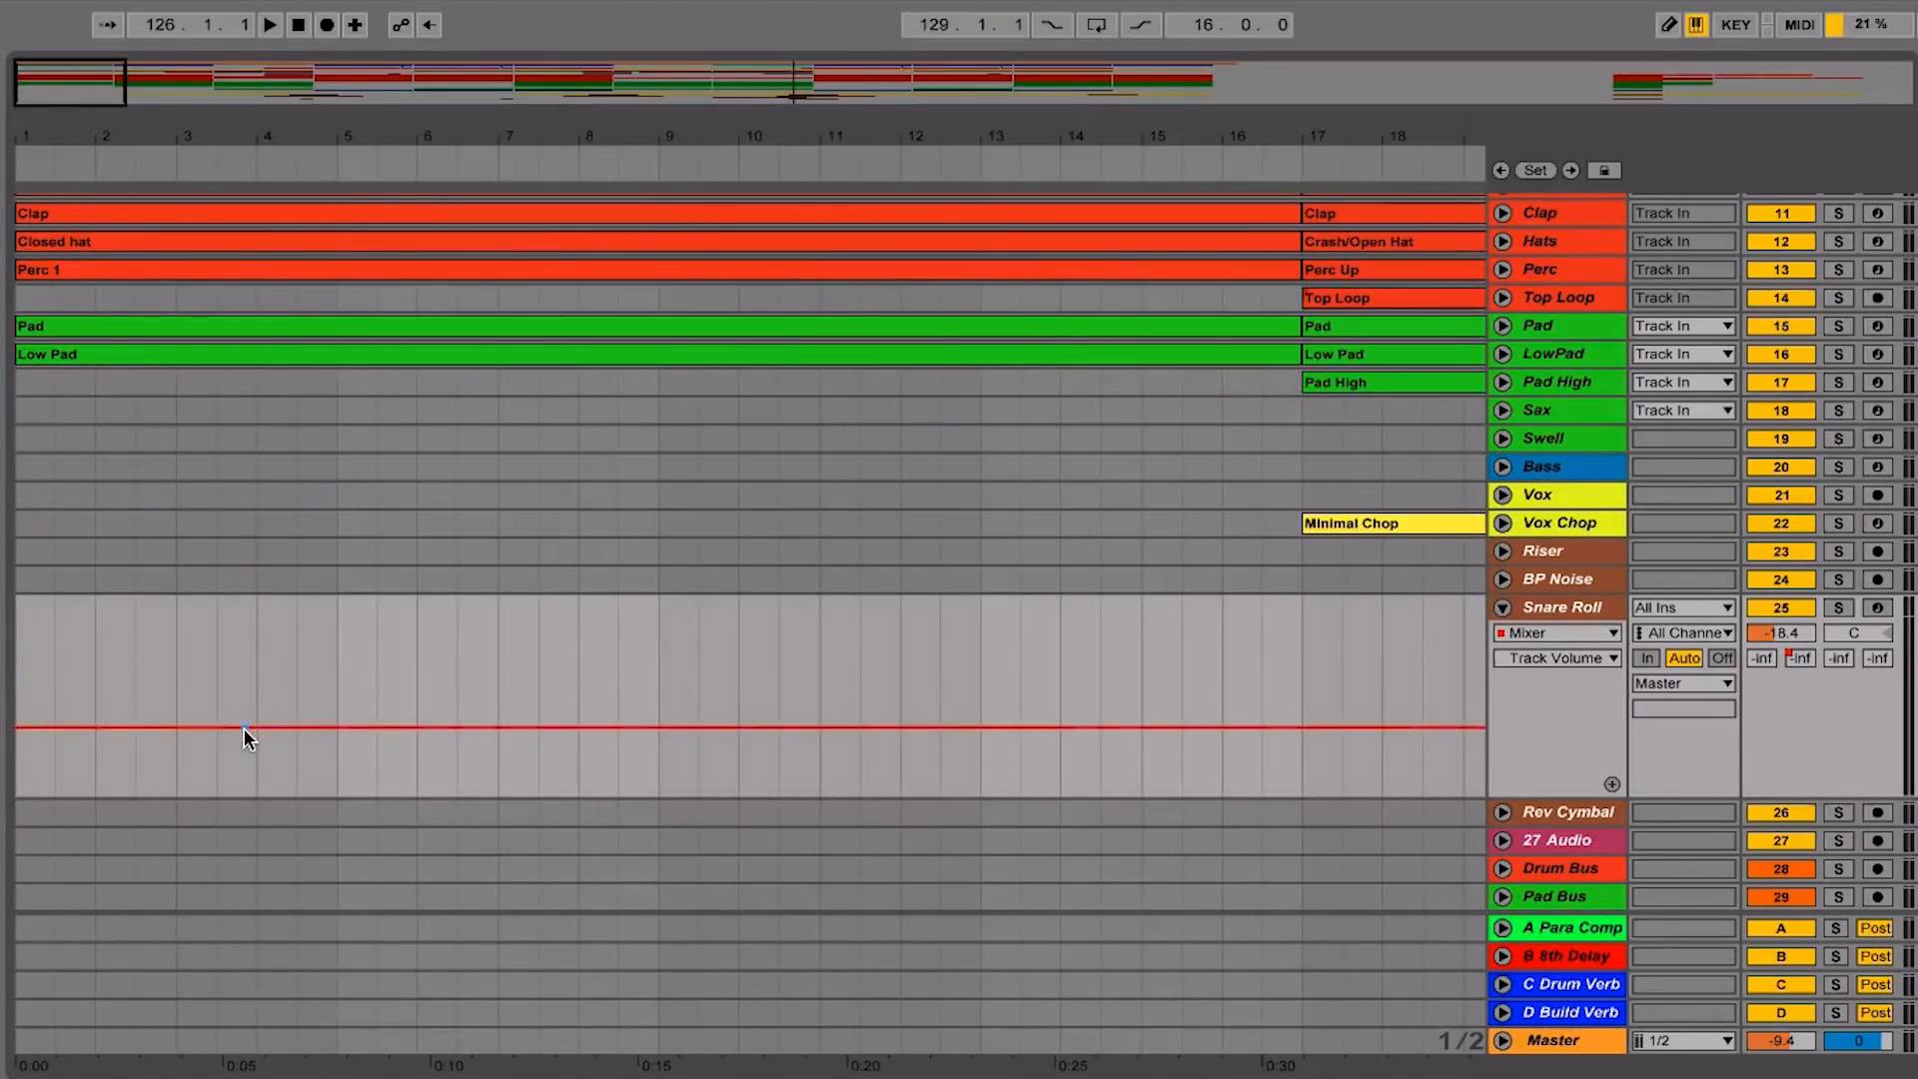
# Place a volume point near bar 4 of the Snare Roll lane and clear the track's volume envelope
pyautogui.click(243, 728)
pyautogui.click(701, 621)
pyautogui.hscroll(2, 703, 618)
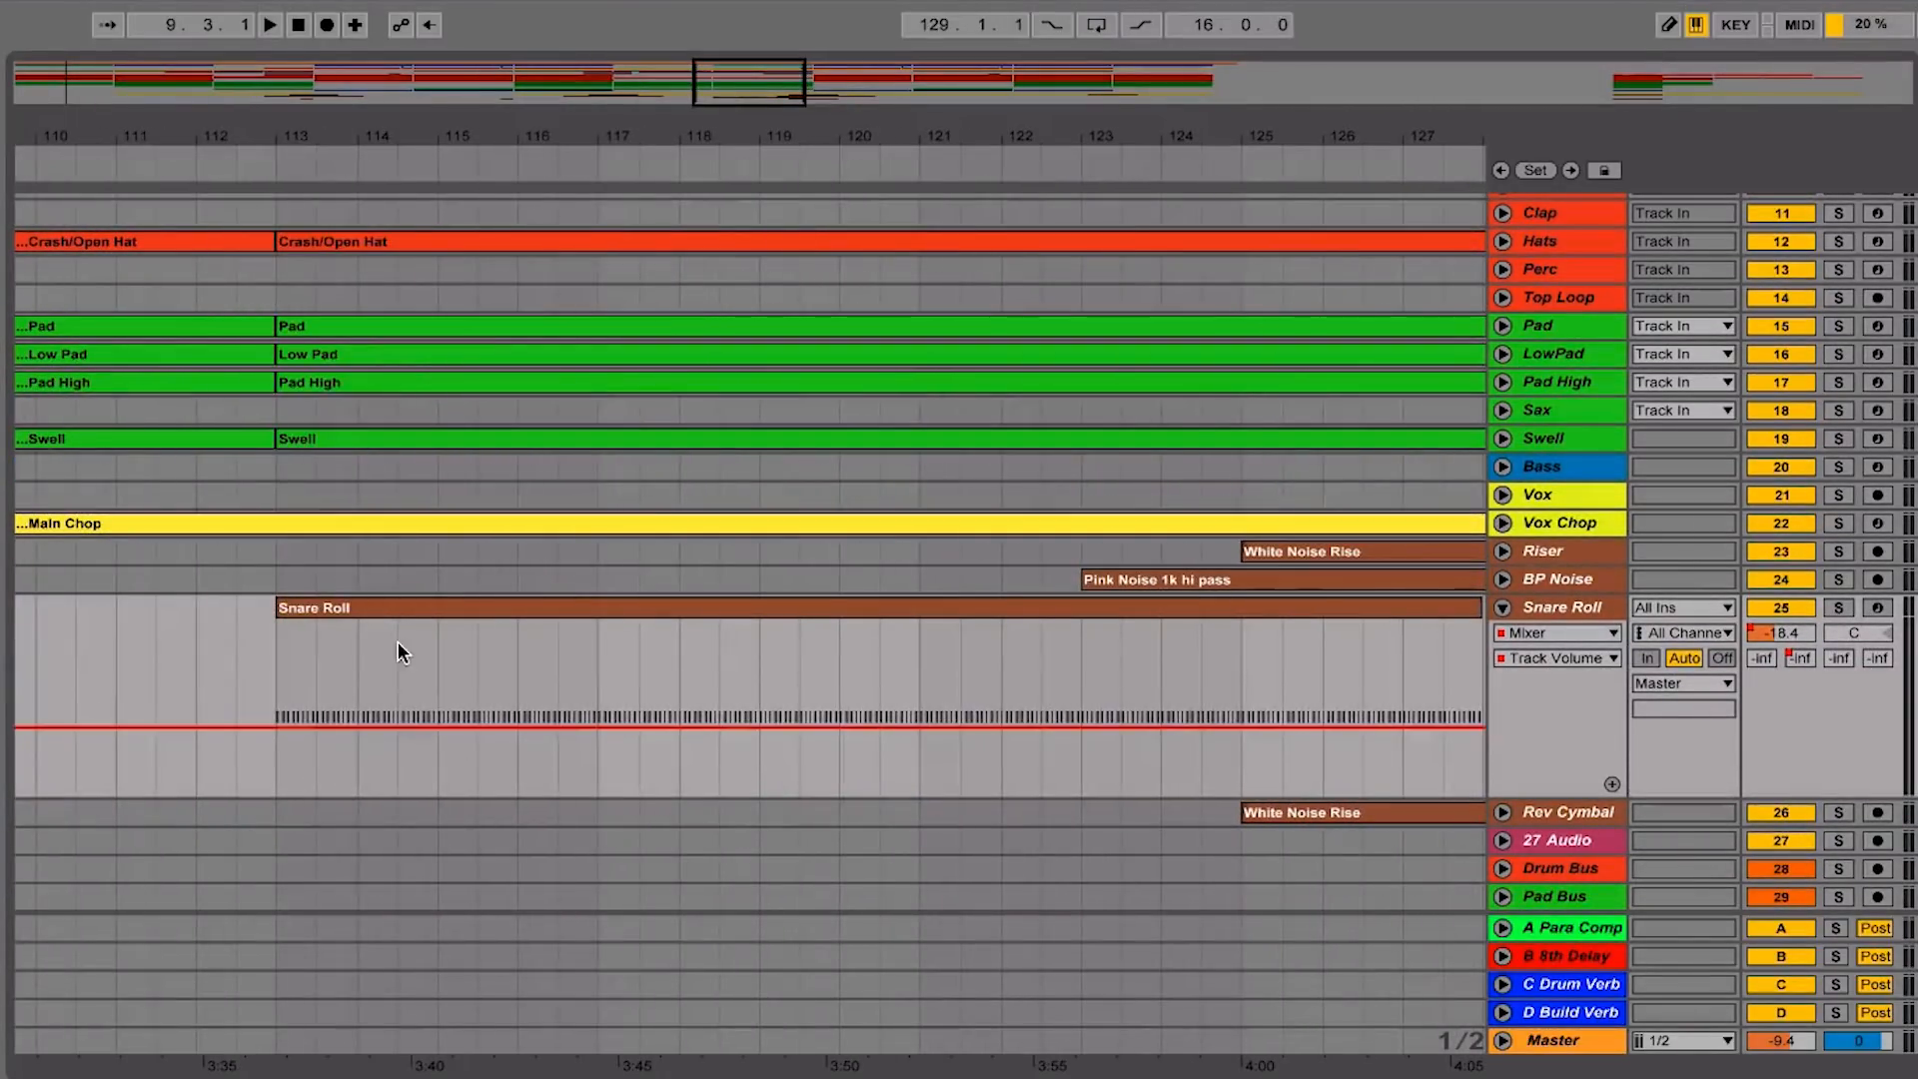
pyautogui.hscroll(2, 396, 641)
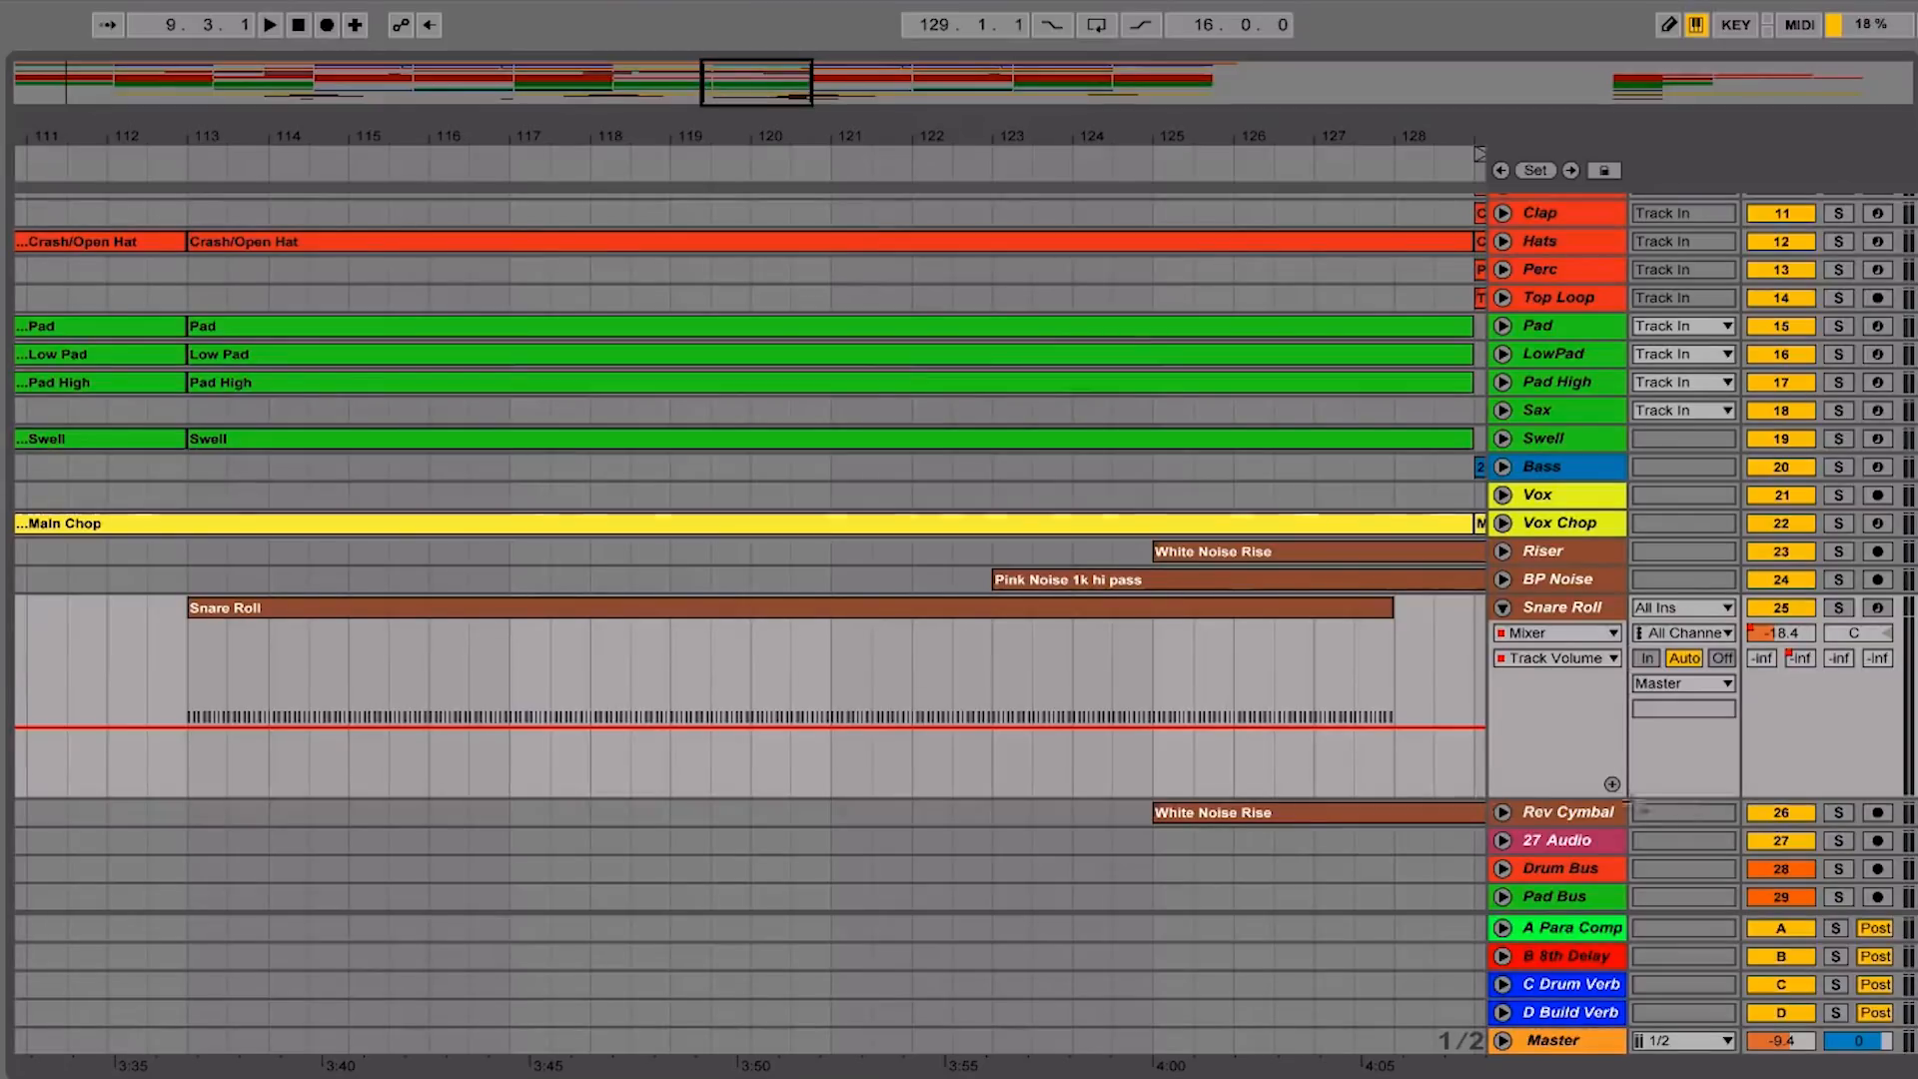
pyautogui.hscroll(15, 1189, 675)
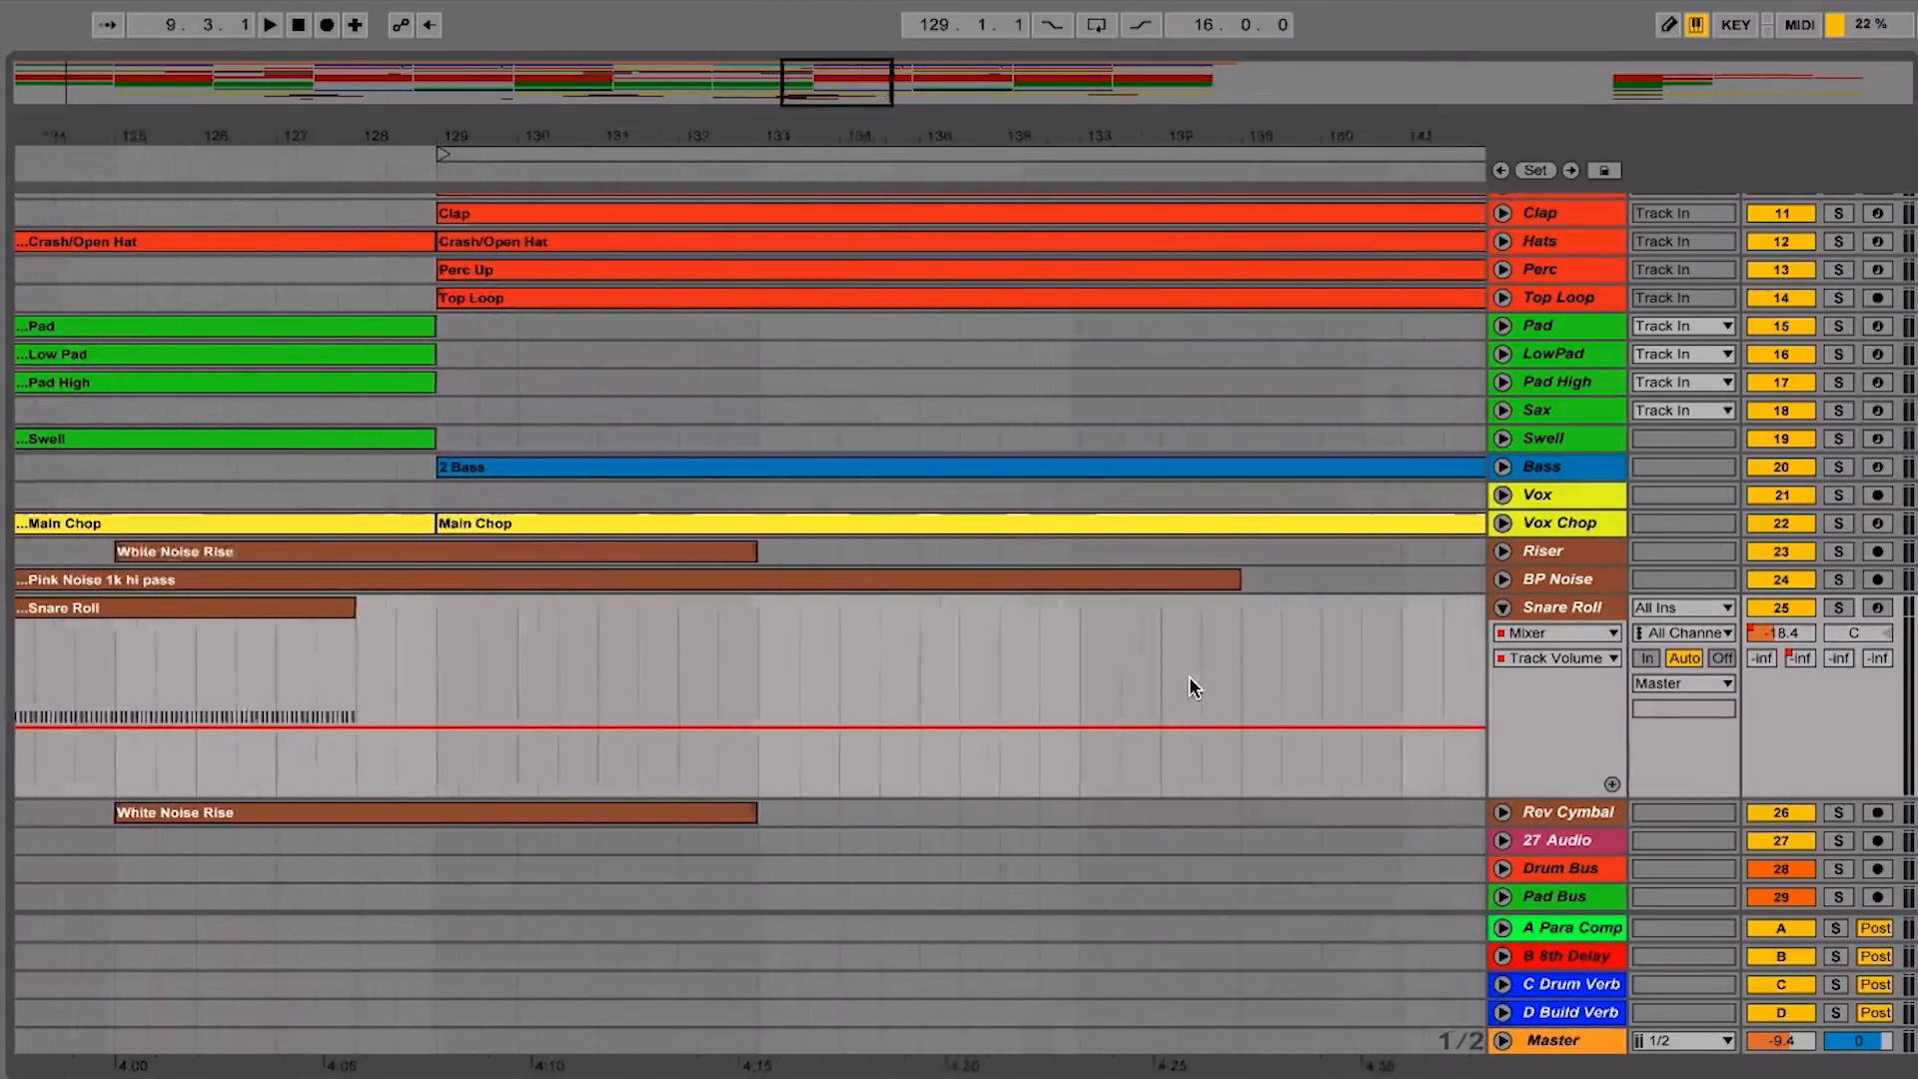
pyautogui.hscroll(-15, 1189, 675)
pyautogui.rightClick(1547, 721)
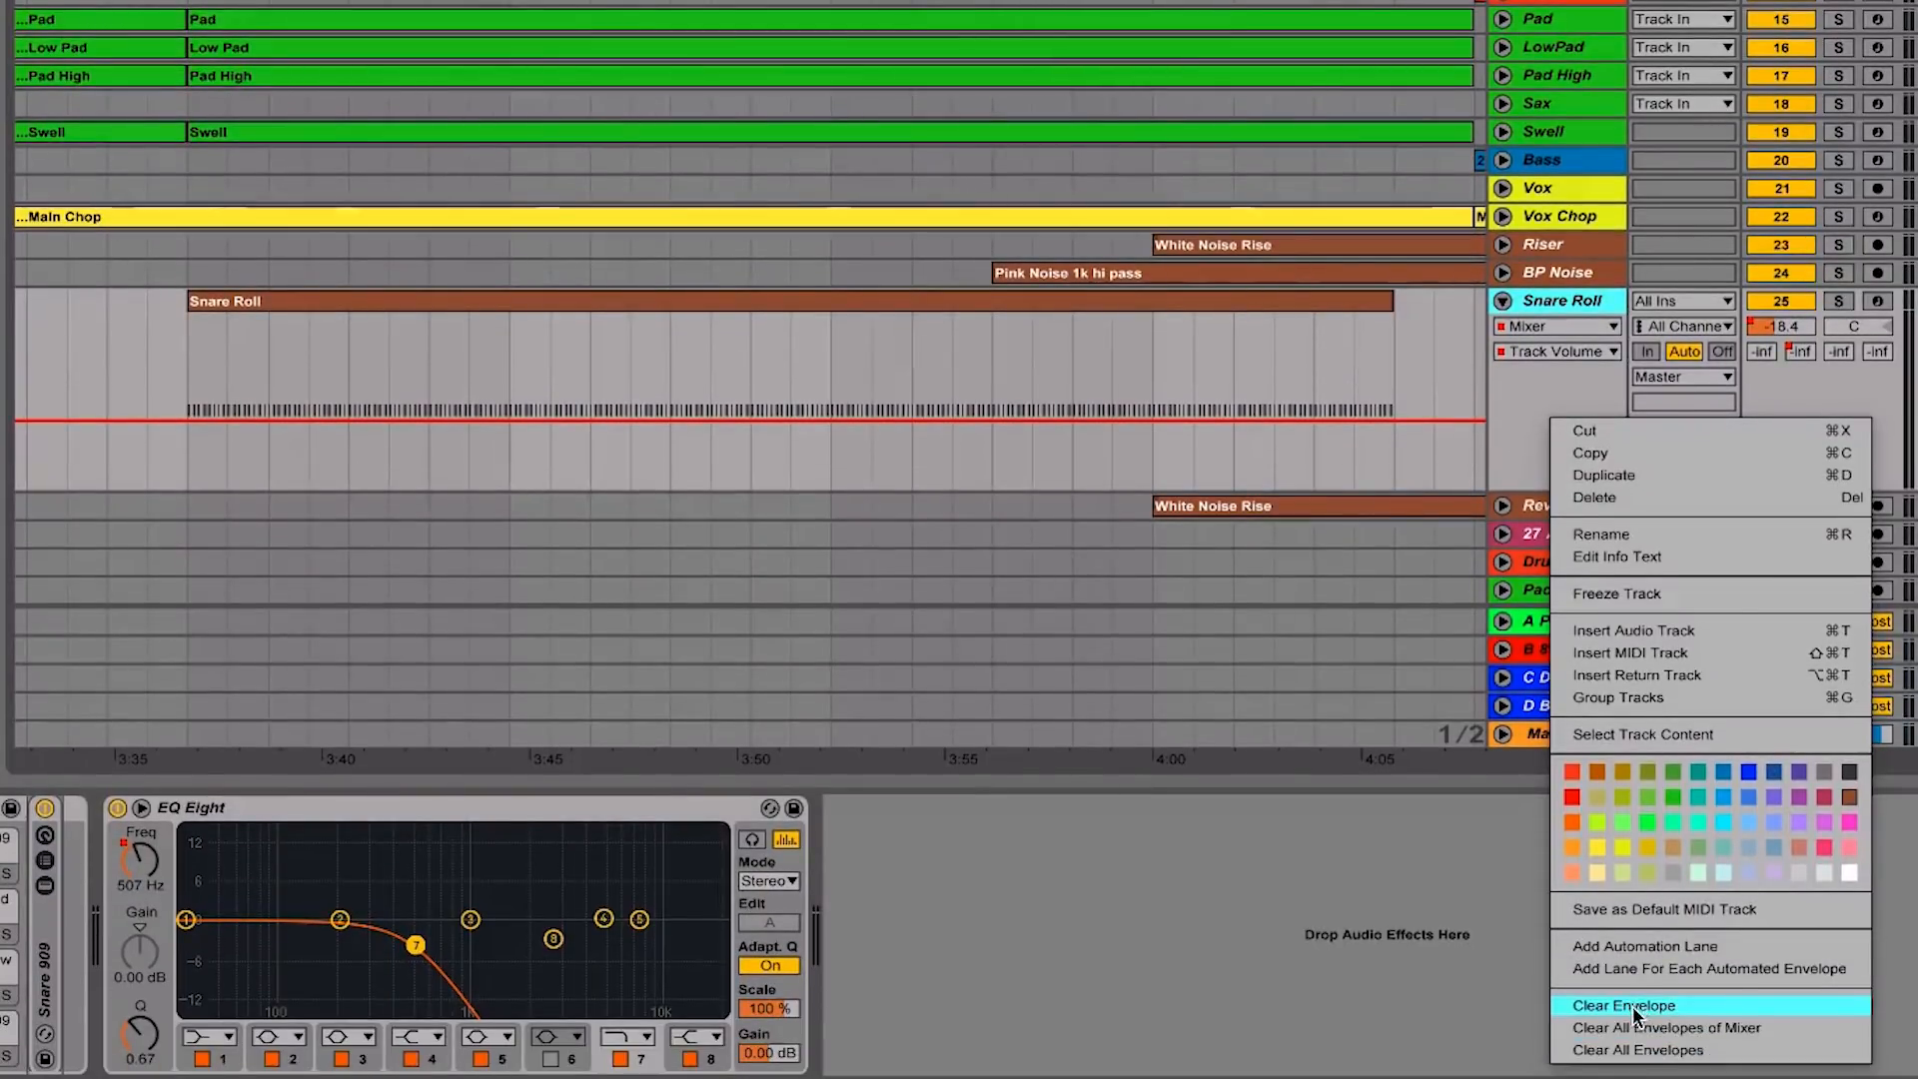
pyautogui.click(1632, 1078)
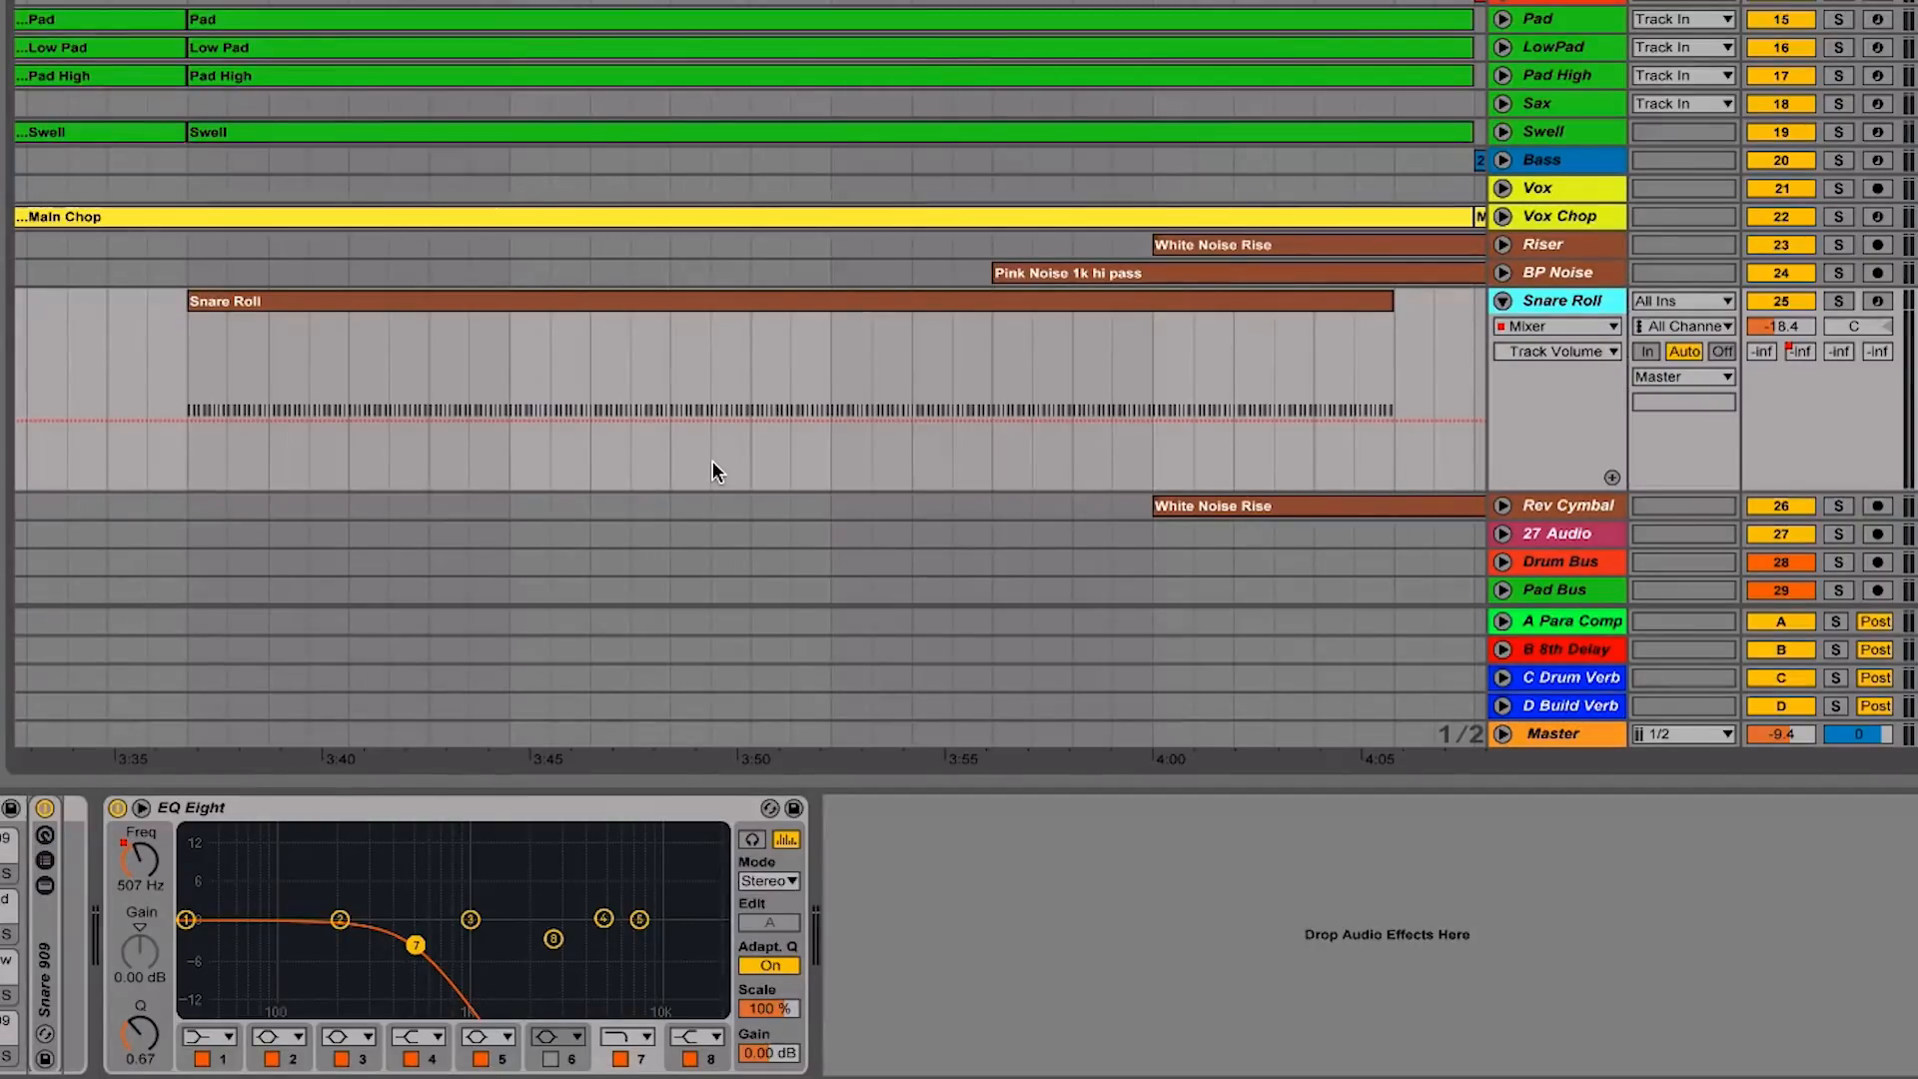
# Try a single volume point at the start of the Snare Roll clip and clear the envelope
pyautogui.click(195, 460)
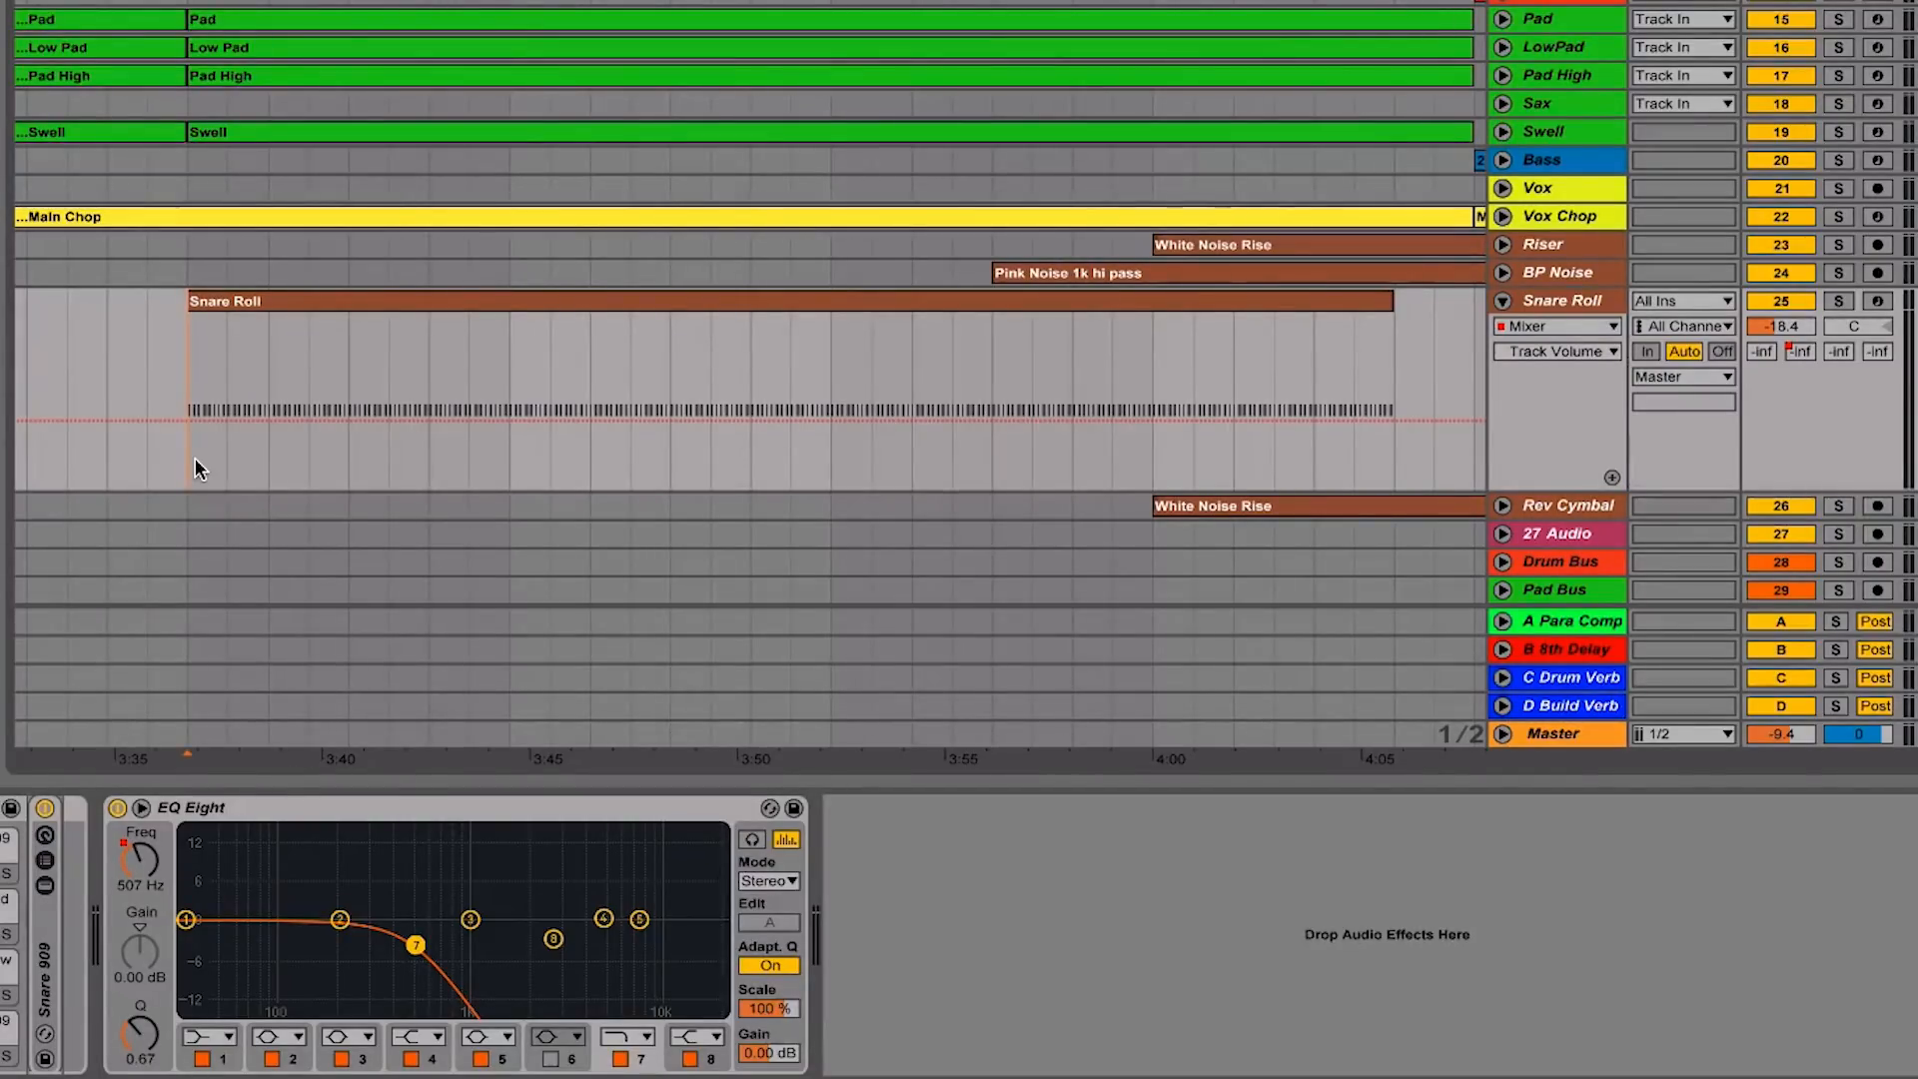
pyautogui.click(186, 421)
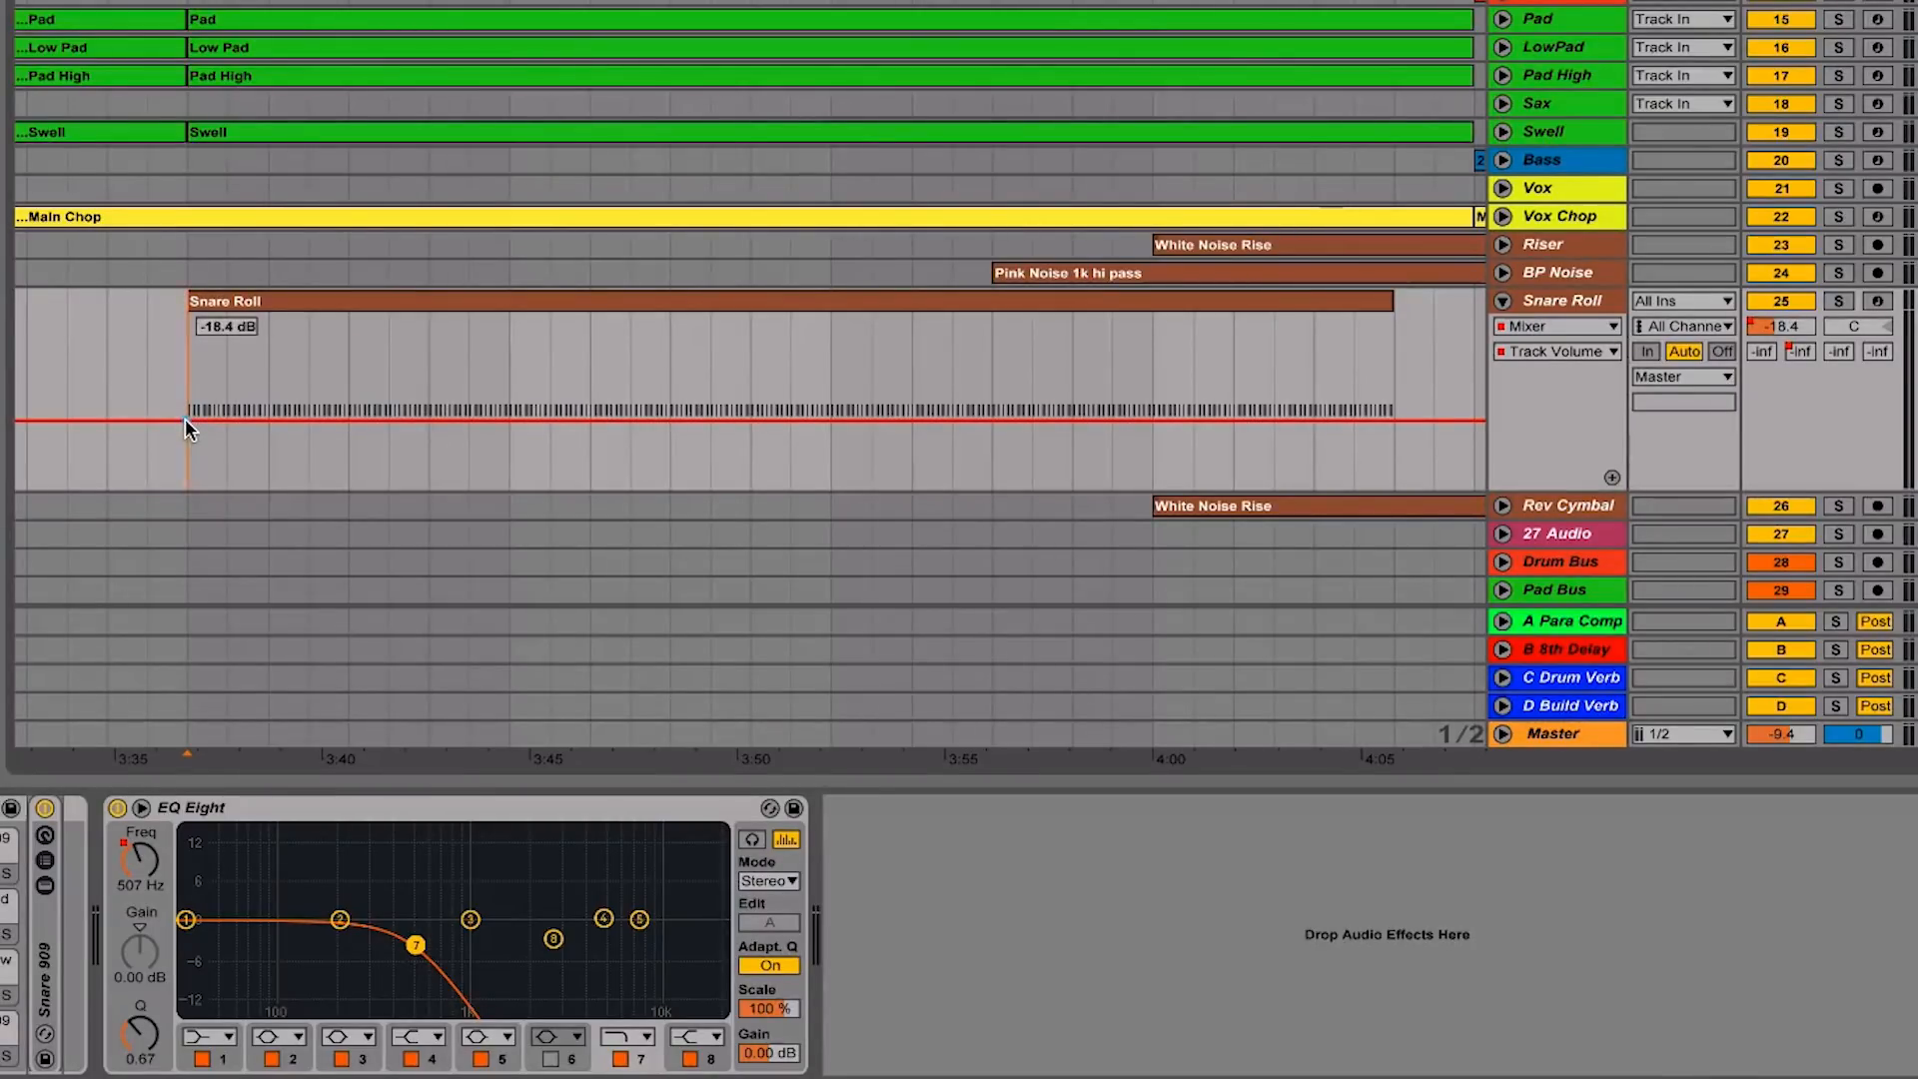
pyautogui.moveTo(184, 422)
pyautogui.mouseDown()
pyautogui.moveTo(186, 387)
pyautogui.moveTo(195, 439)
pyautogui.mouseUp()
pyautogui.hotkey('ctrl', 'z')
pyautogui.click(184, 422)
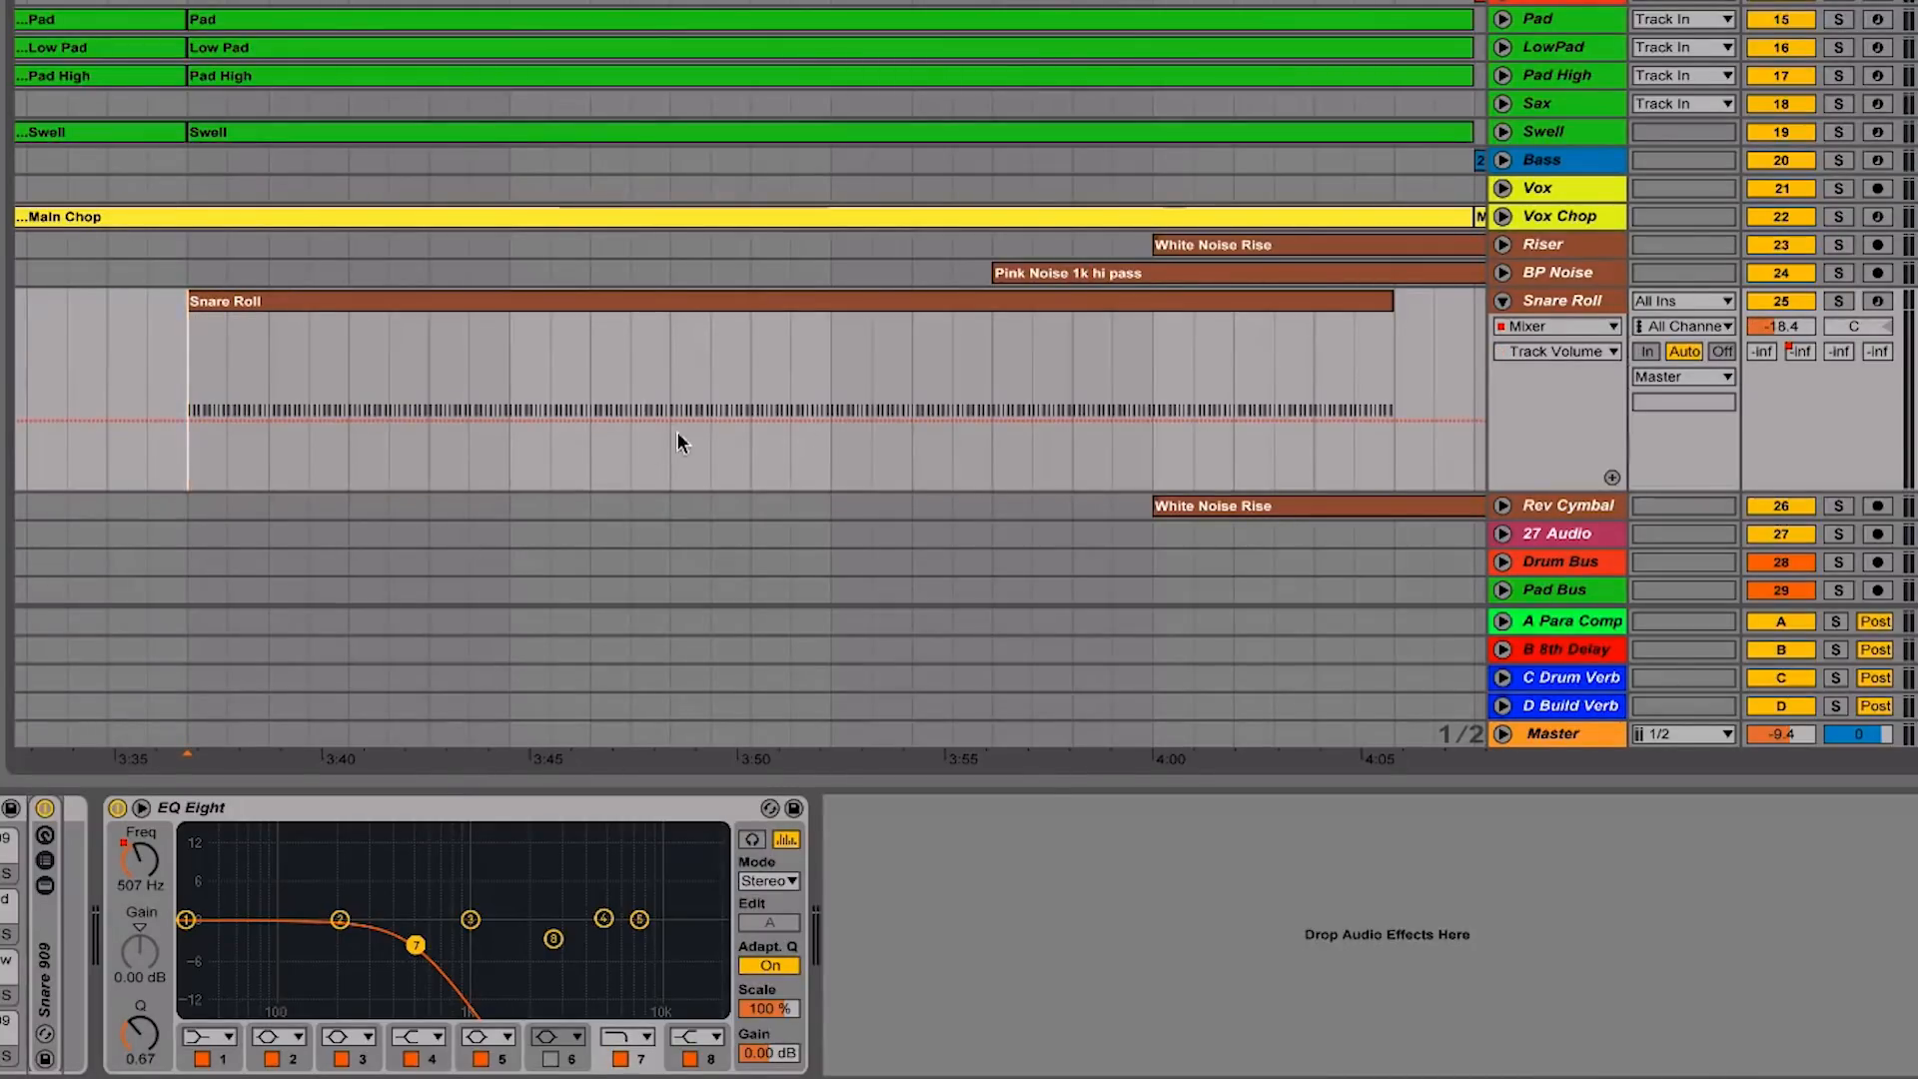
pyautogui.rightClick(1531, 433)
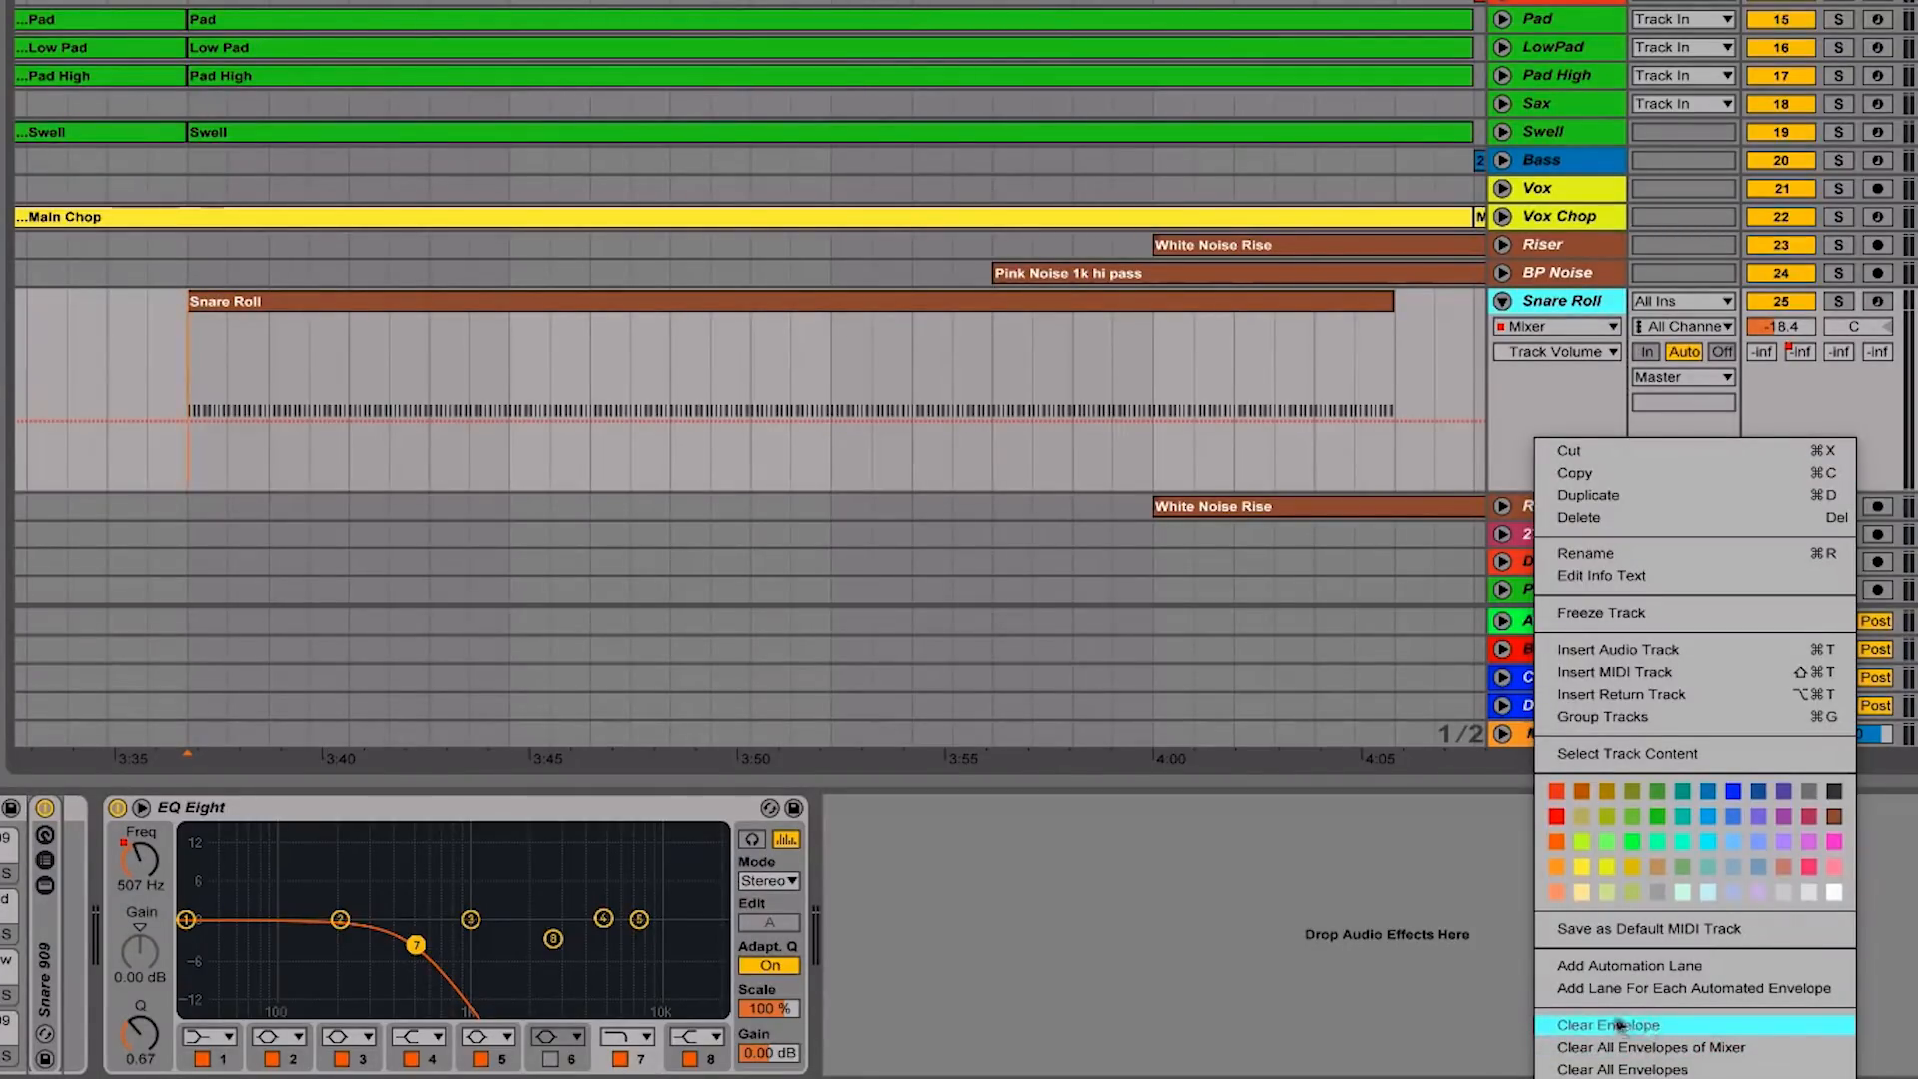
pyautogui.click(1638, 1025)
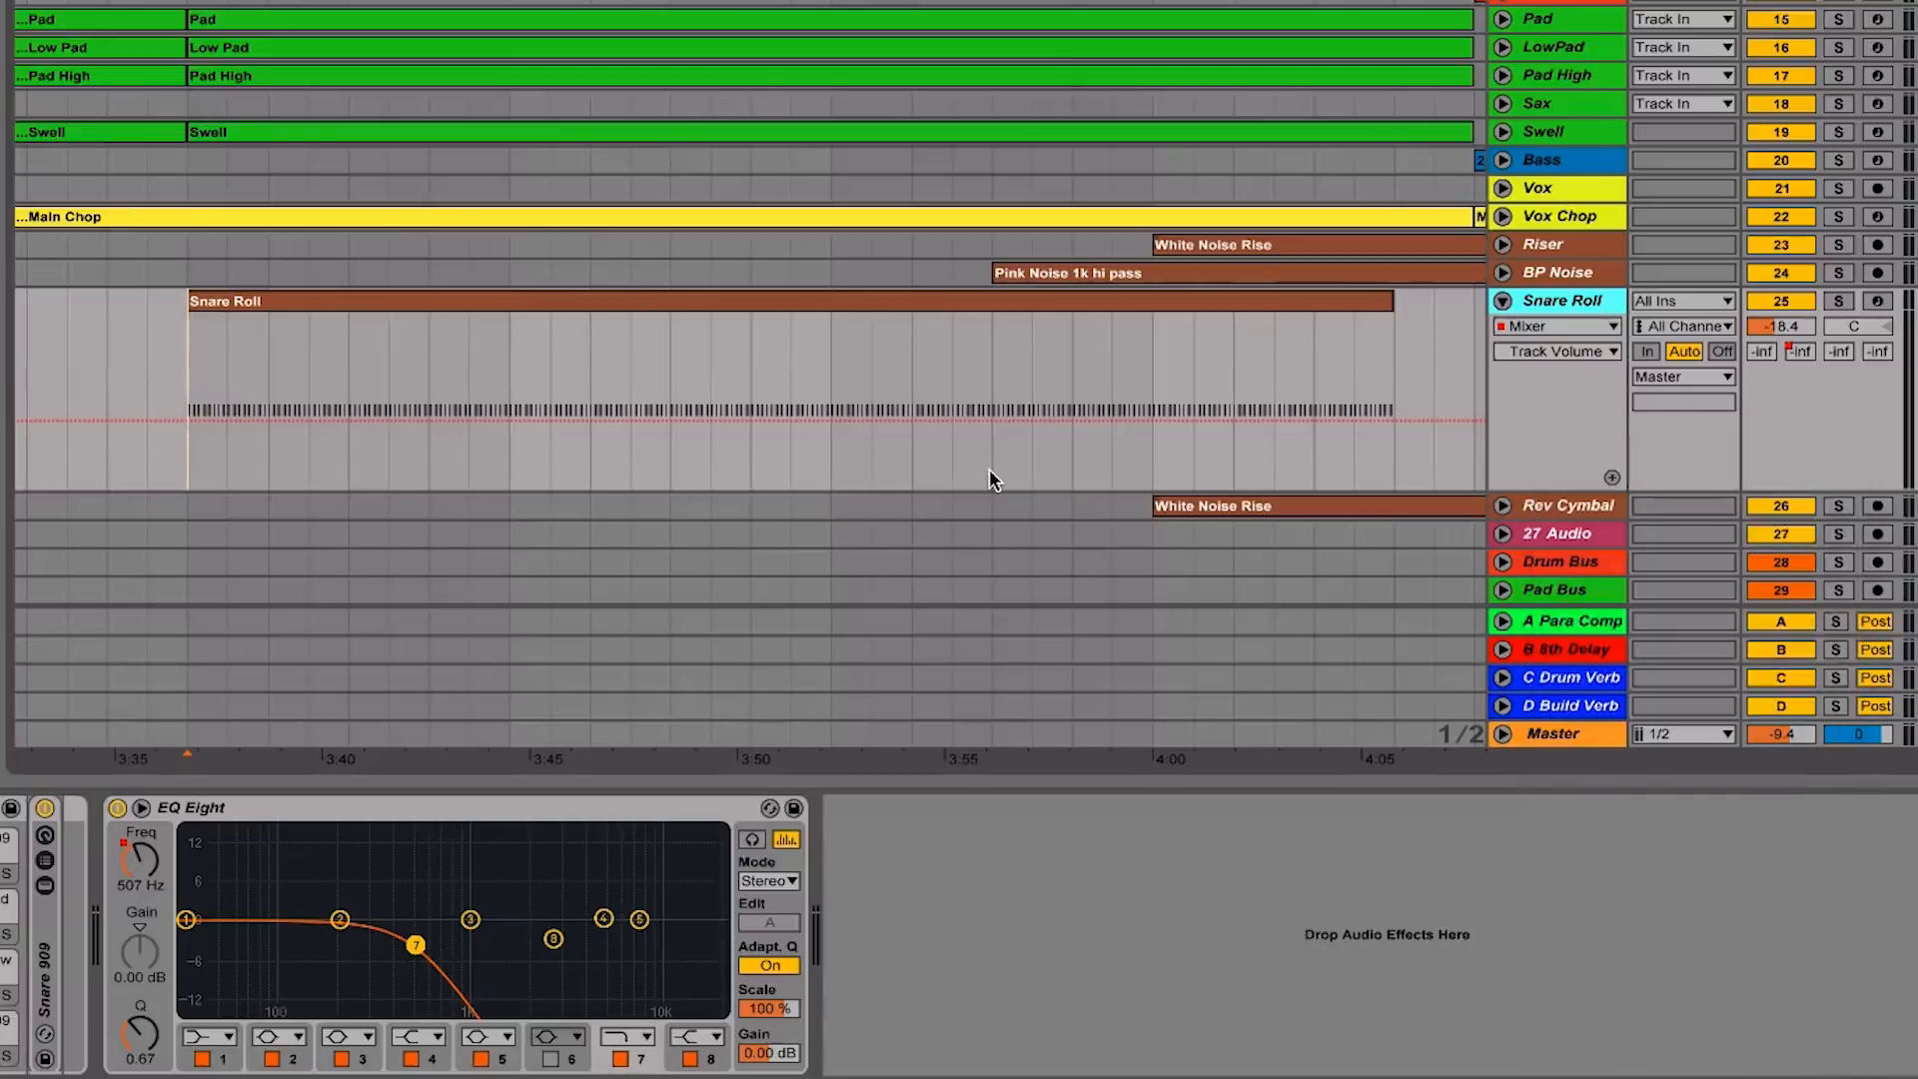
# Add a lone volume point near bar 124 on the Snare Roll and clear that envelope
pyautogui.click(1105, 420)
pyautogui.rightClick(1591, 390)
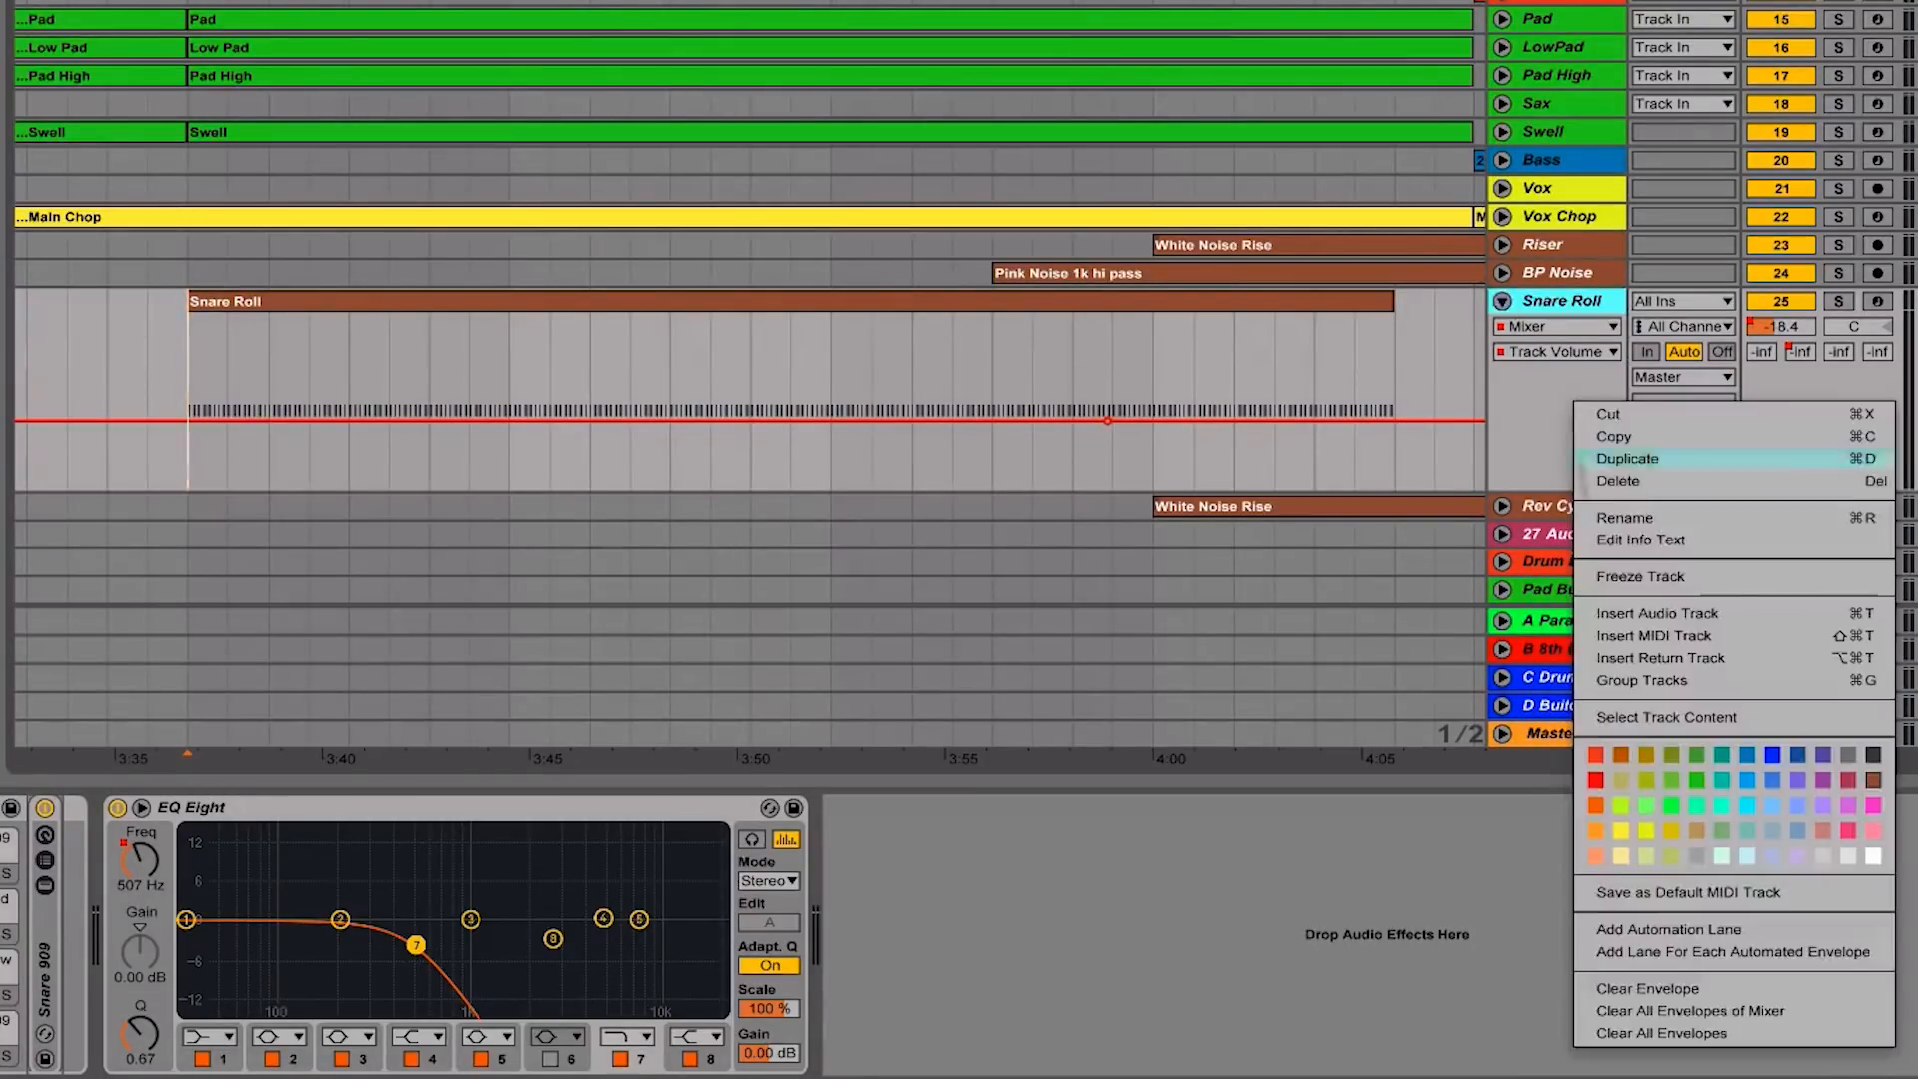
pyautogui.click(1710, 989)
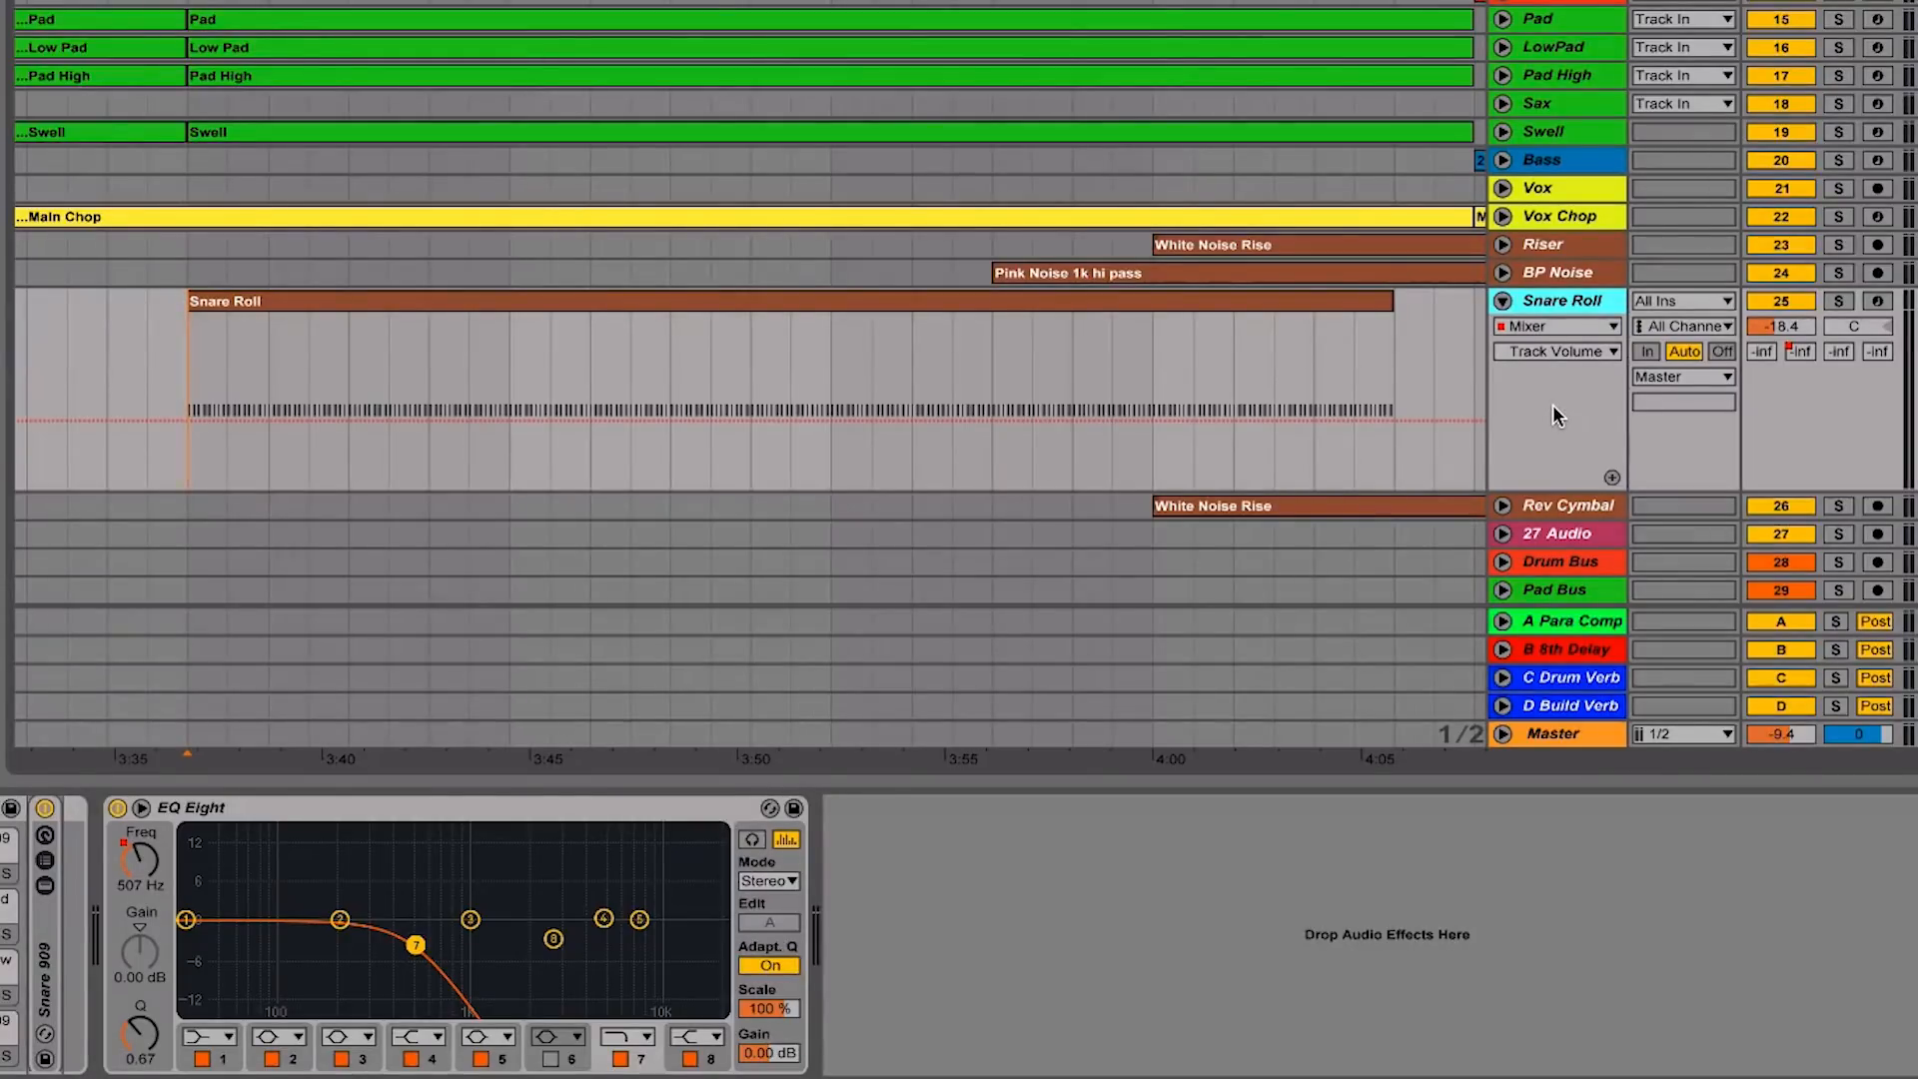
# Examine the Snare Roll's automatable Mixer parameters and the options for clearing all Mixer envelopes or every envelope
pyautogui.click(1532, 322)
pyautogui.click(1532, 322)
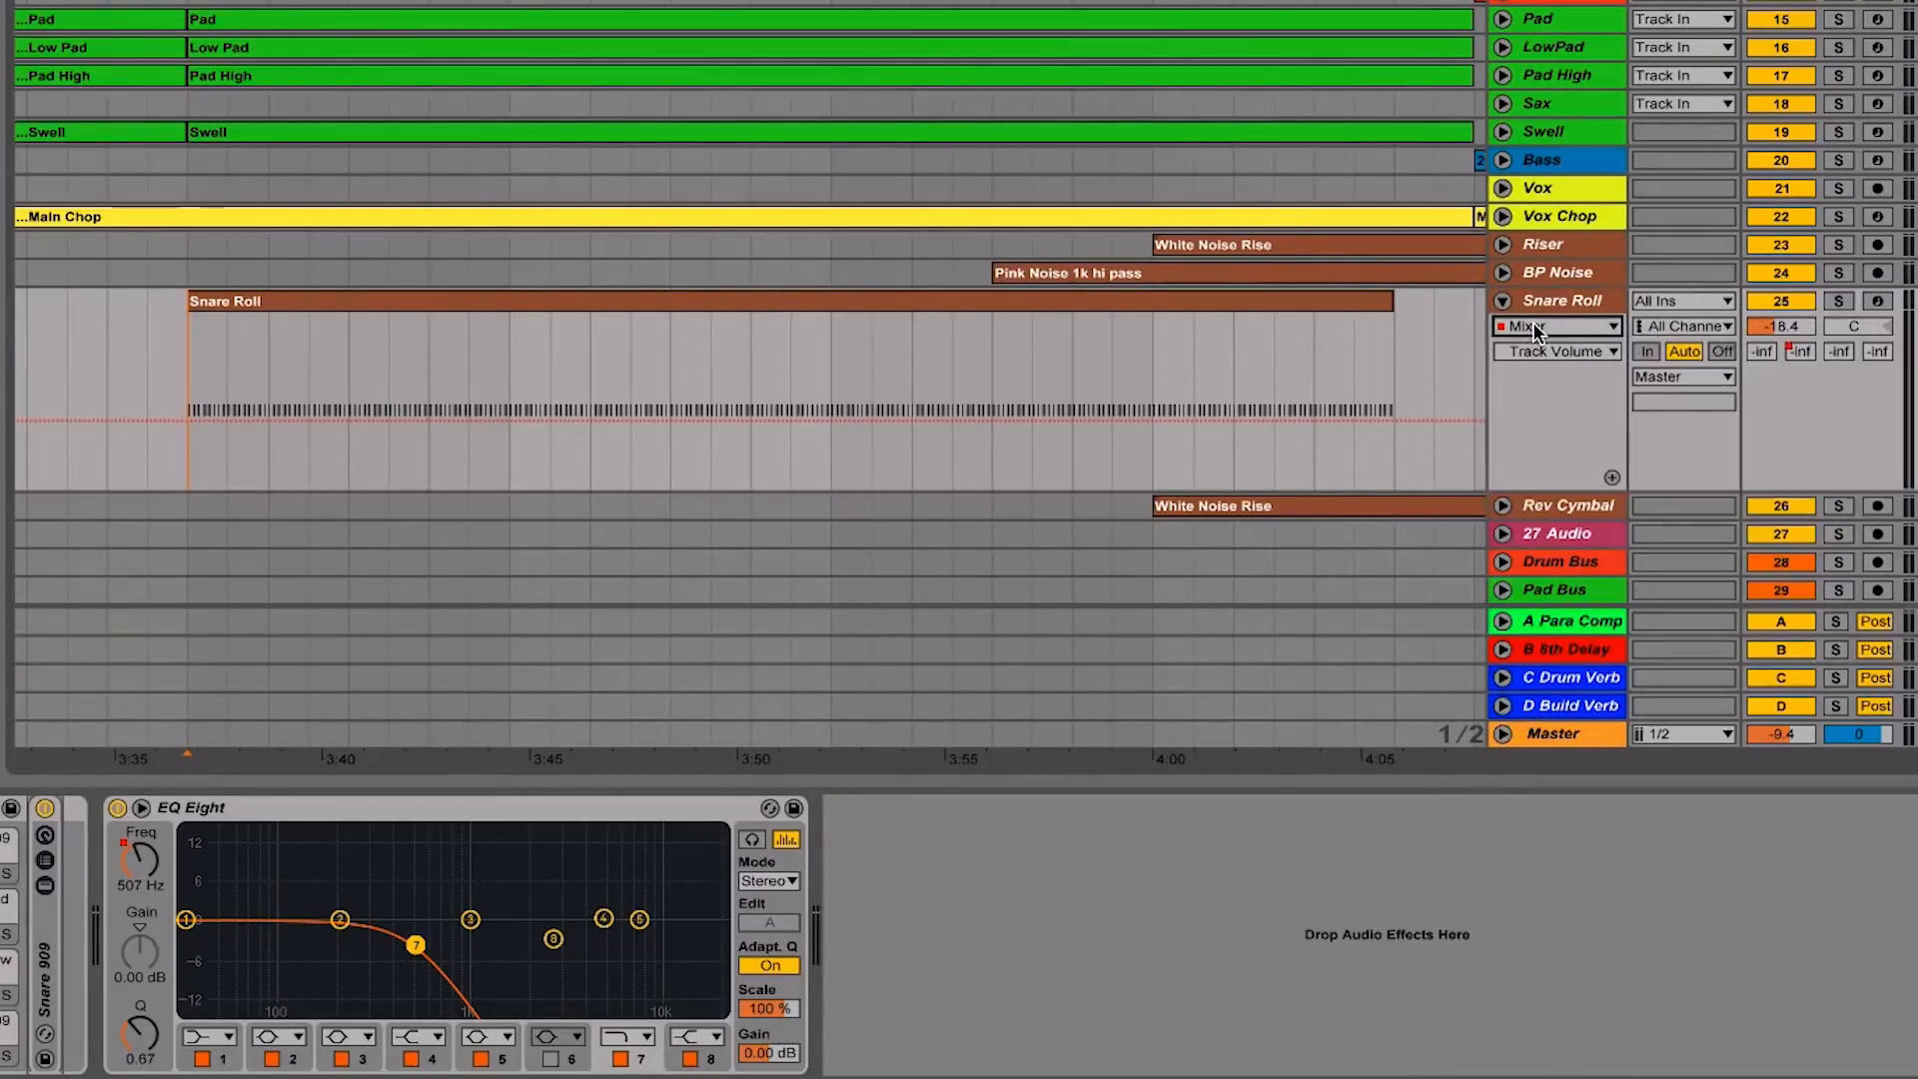
pyautogui.rightClick(1566, 389)
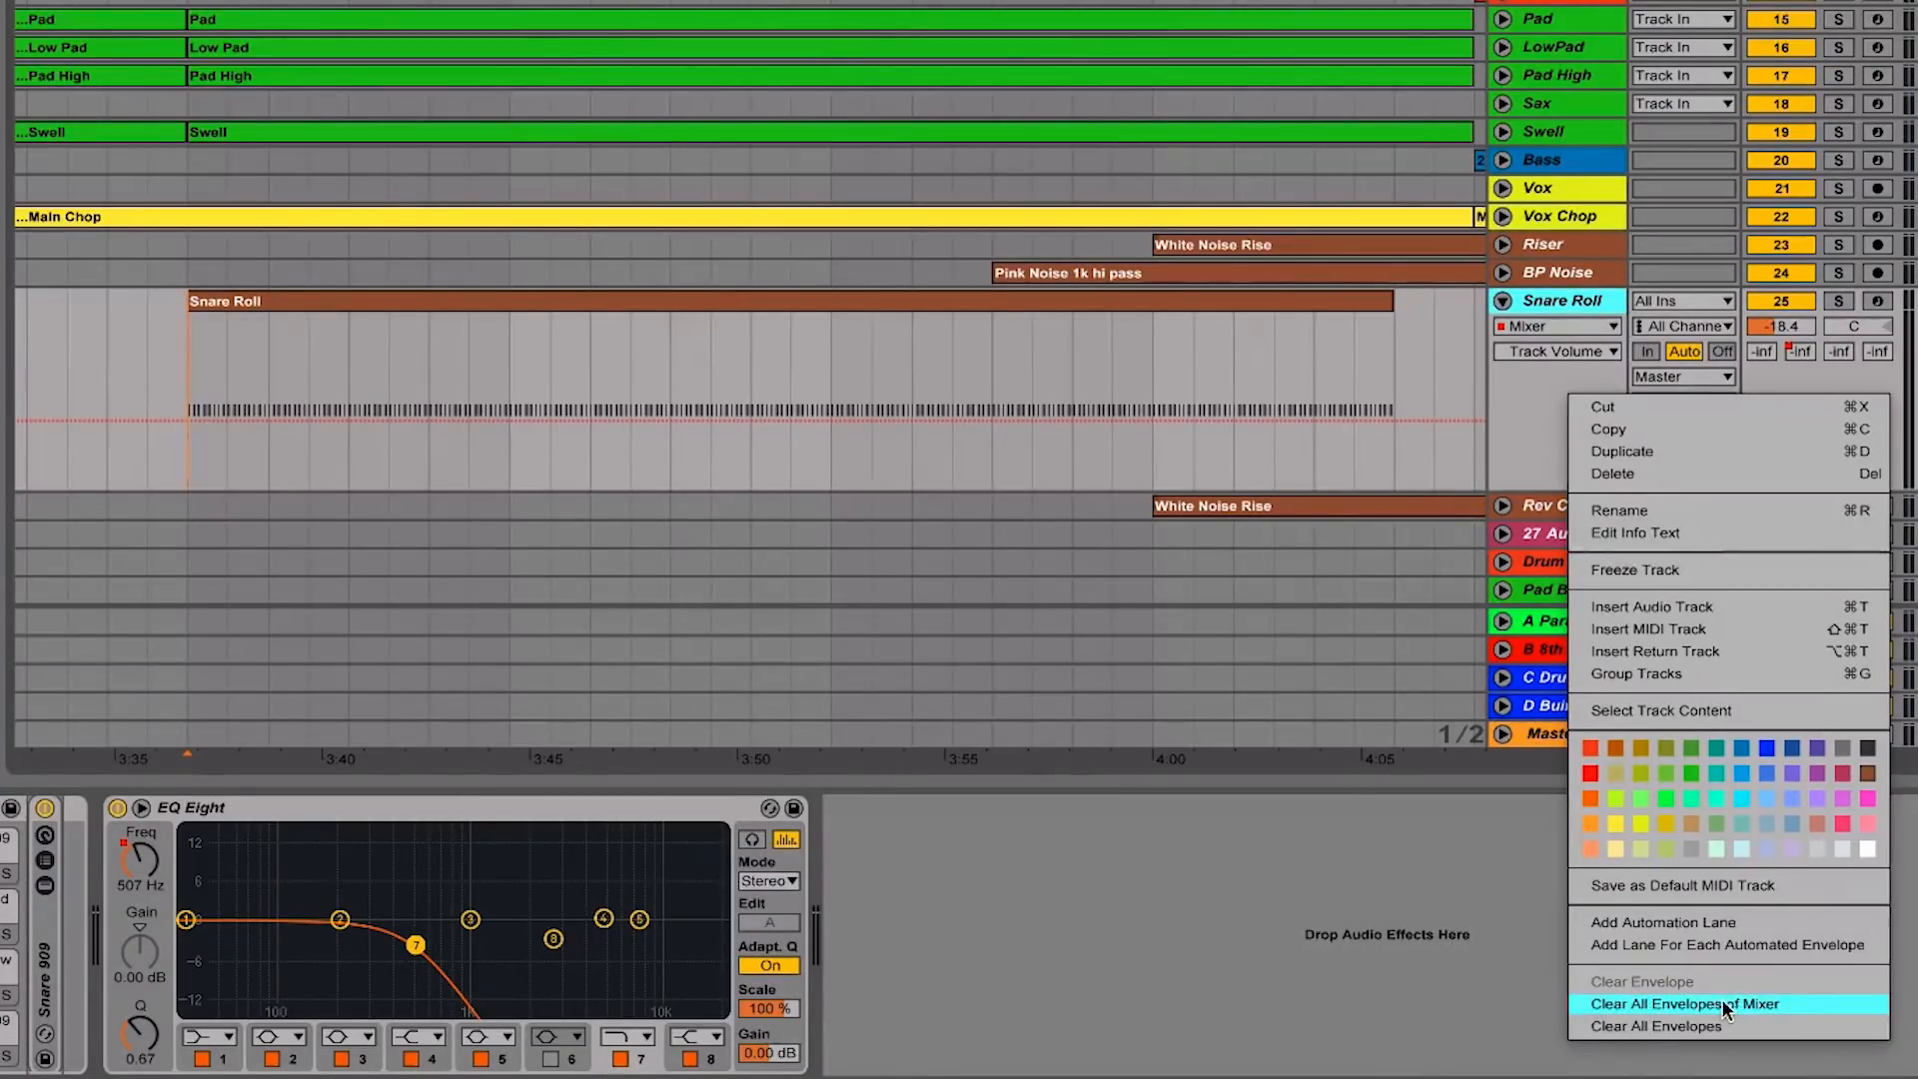
pyautogui.click(1524, 416)
pyautogui.click(1544, 353)
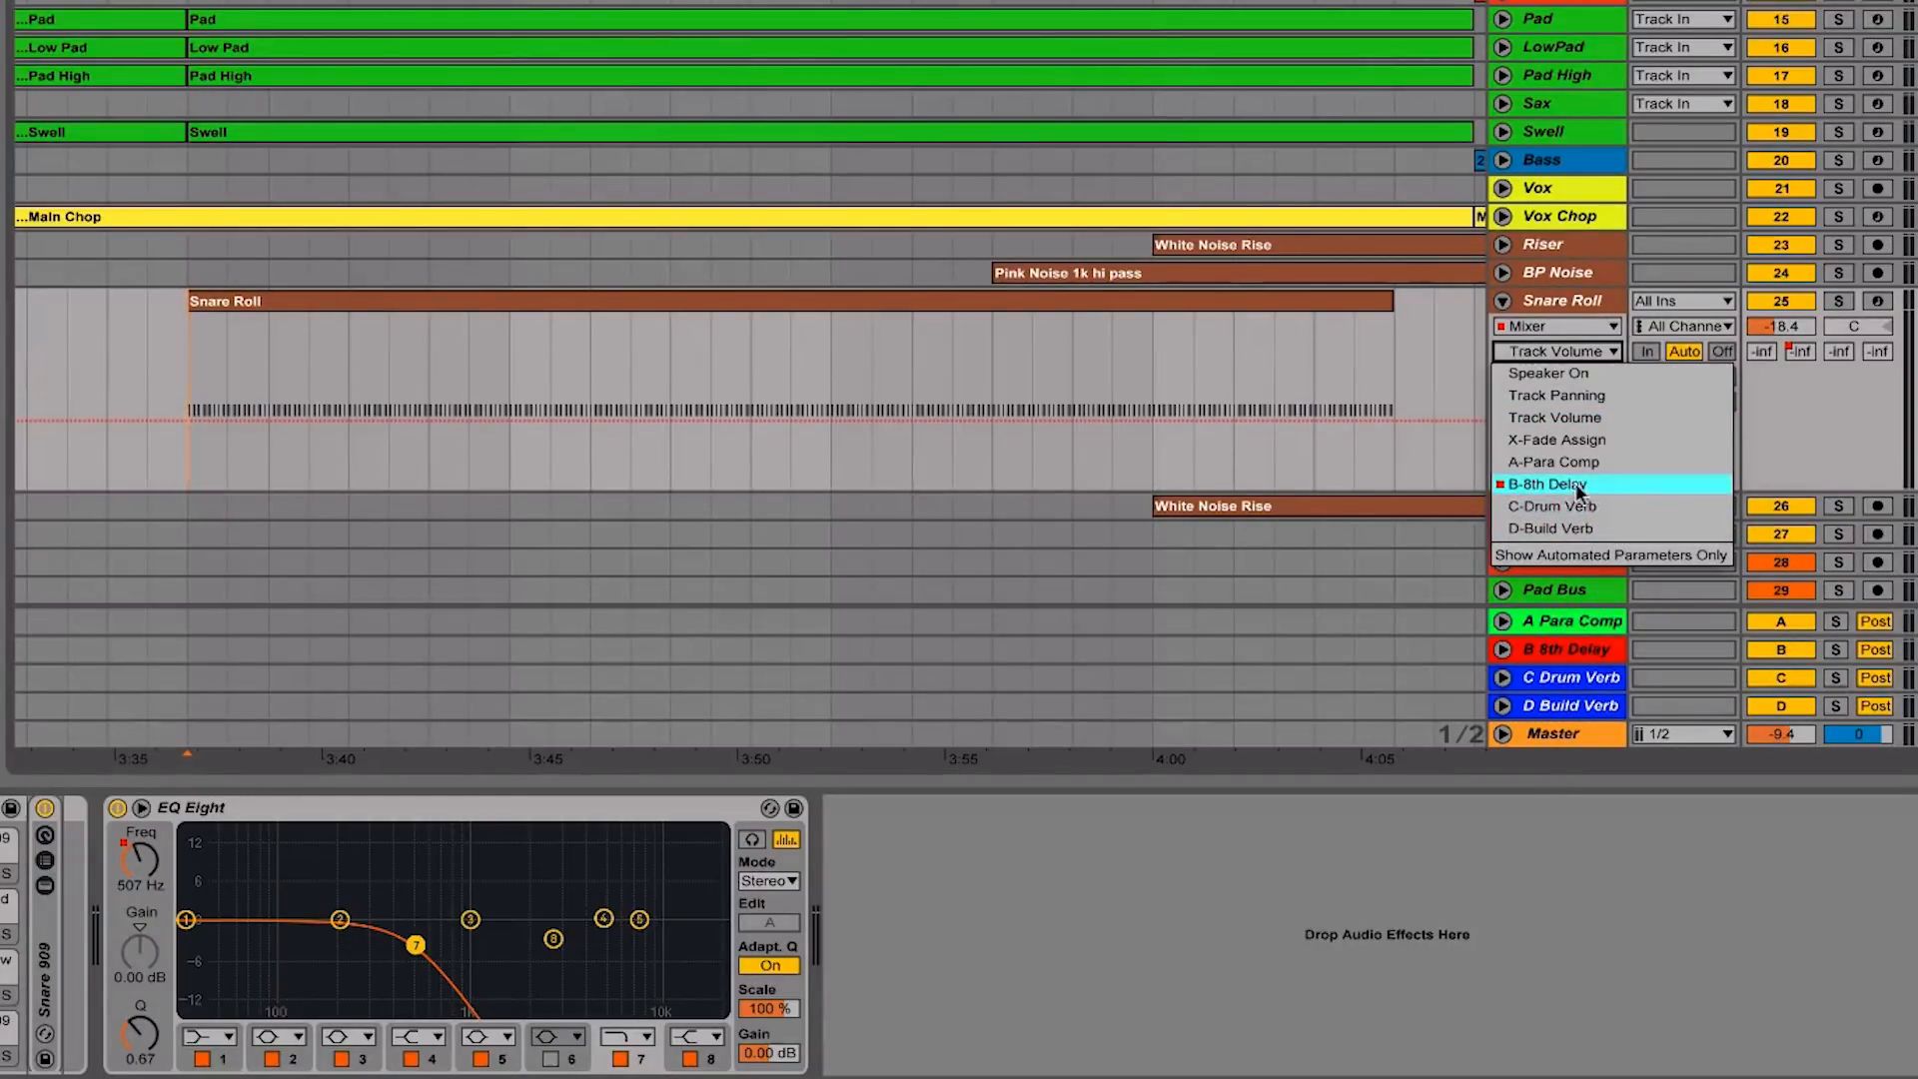
pyautogui.click(1447, 369)
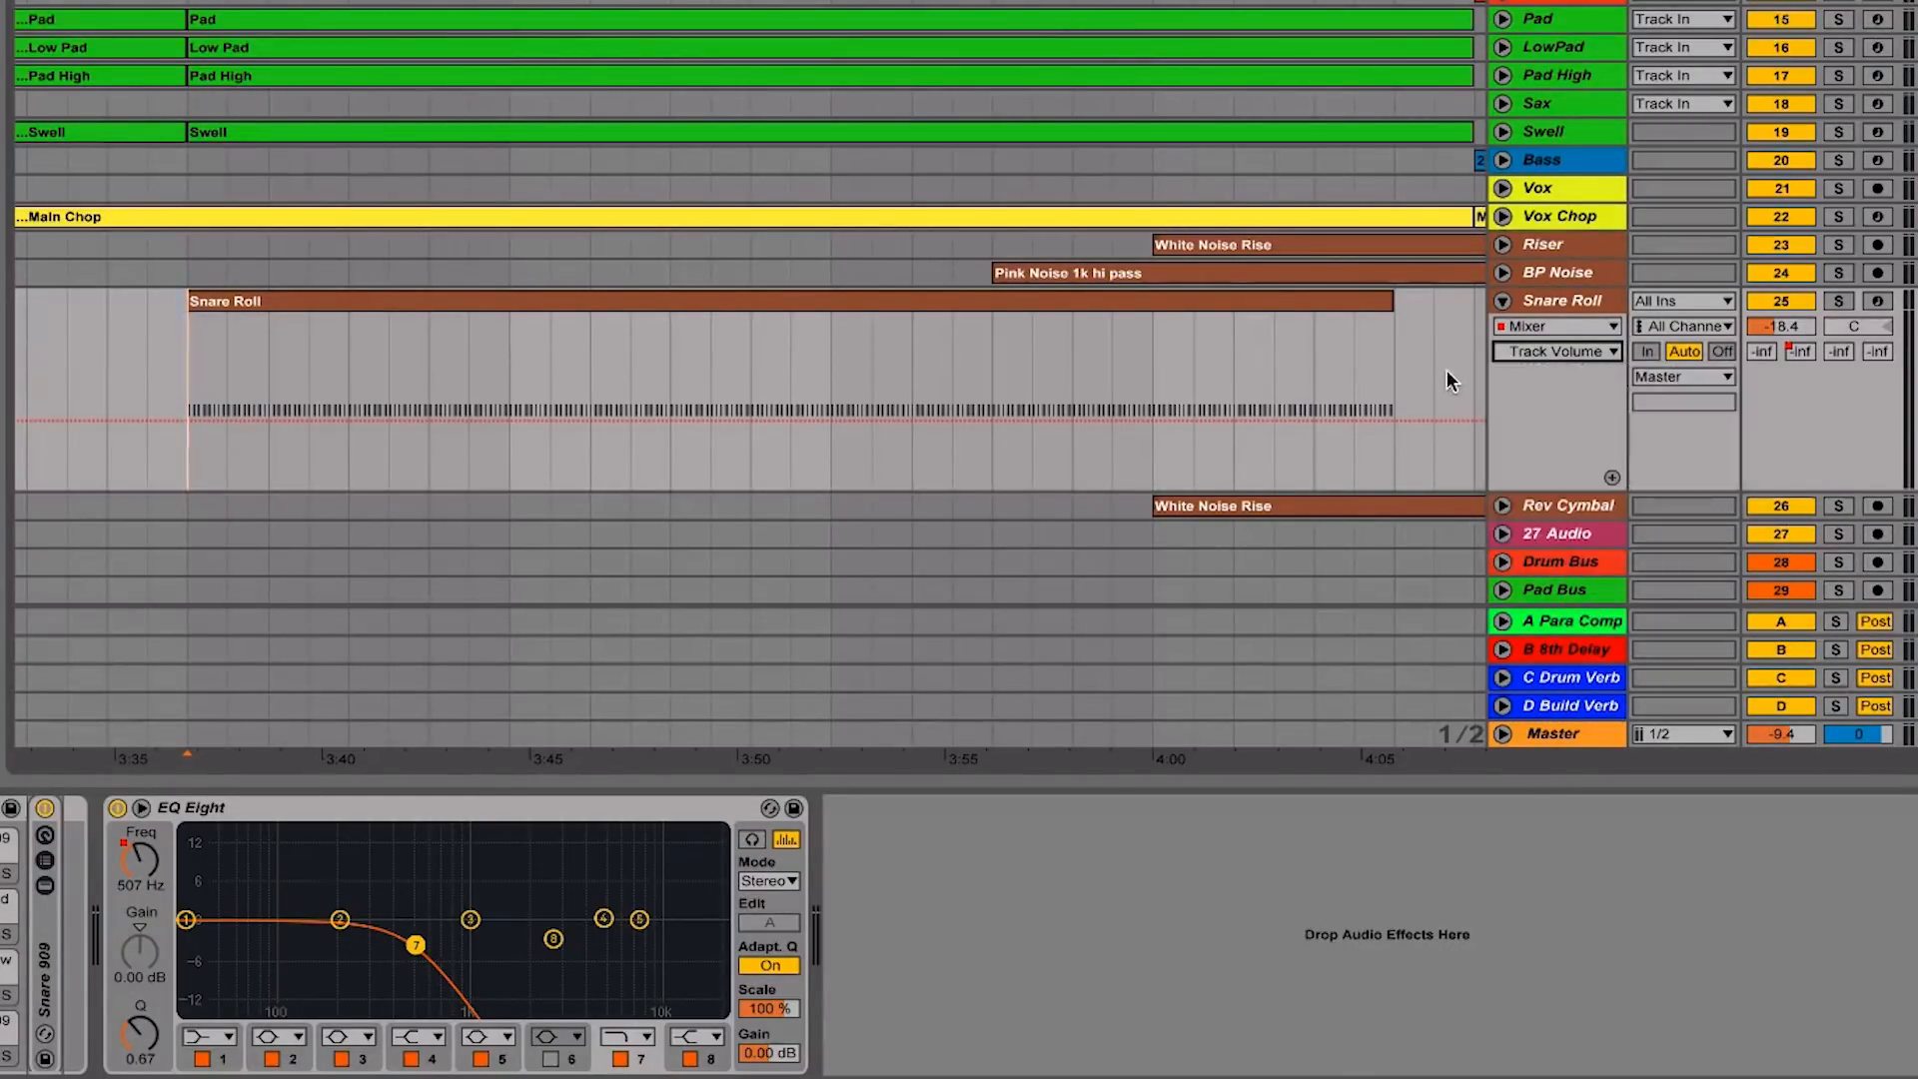
pyautogui.rightClick(1563, 383)
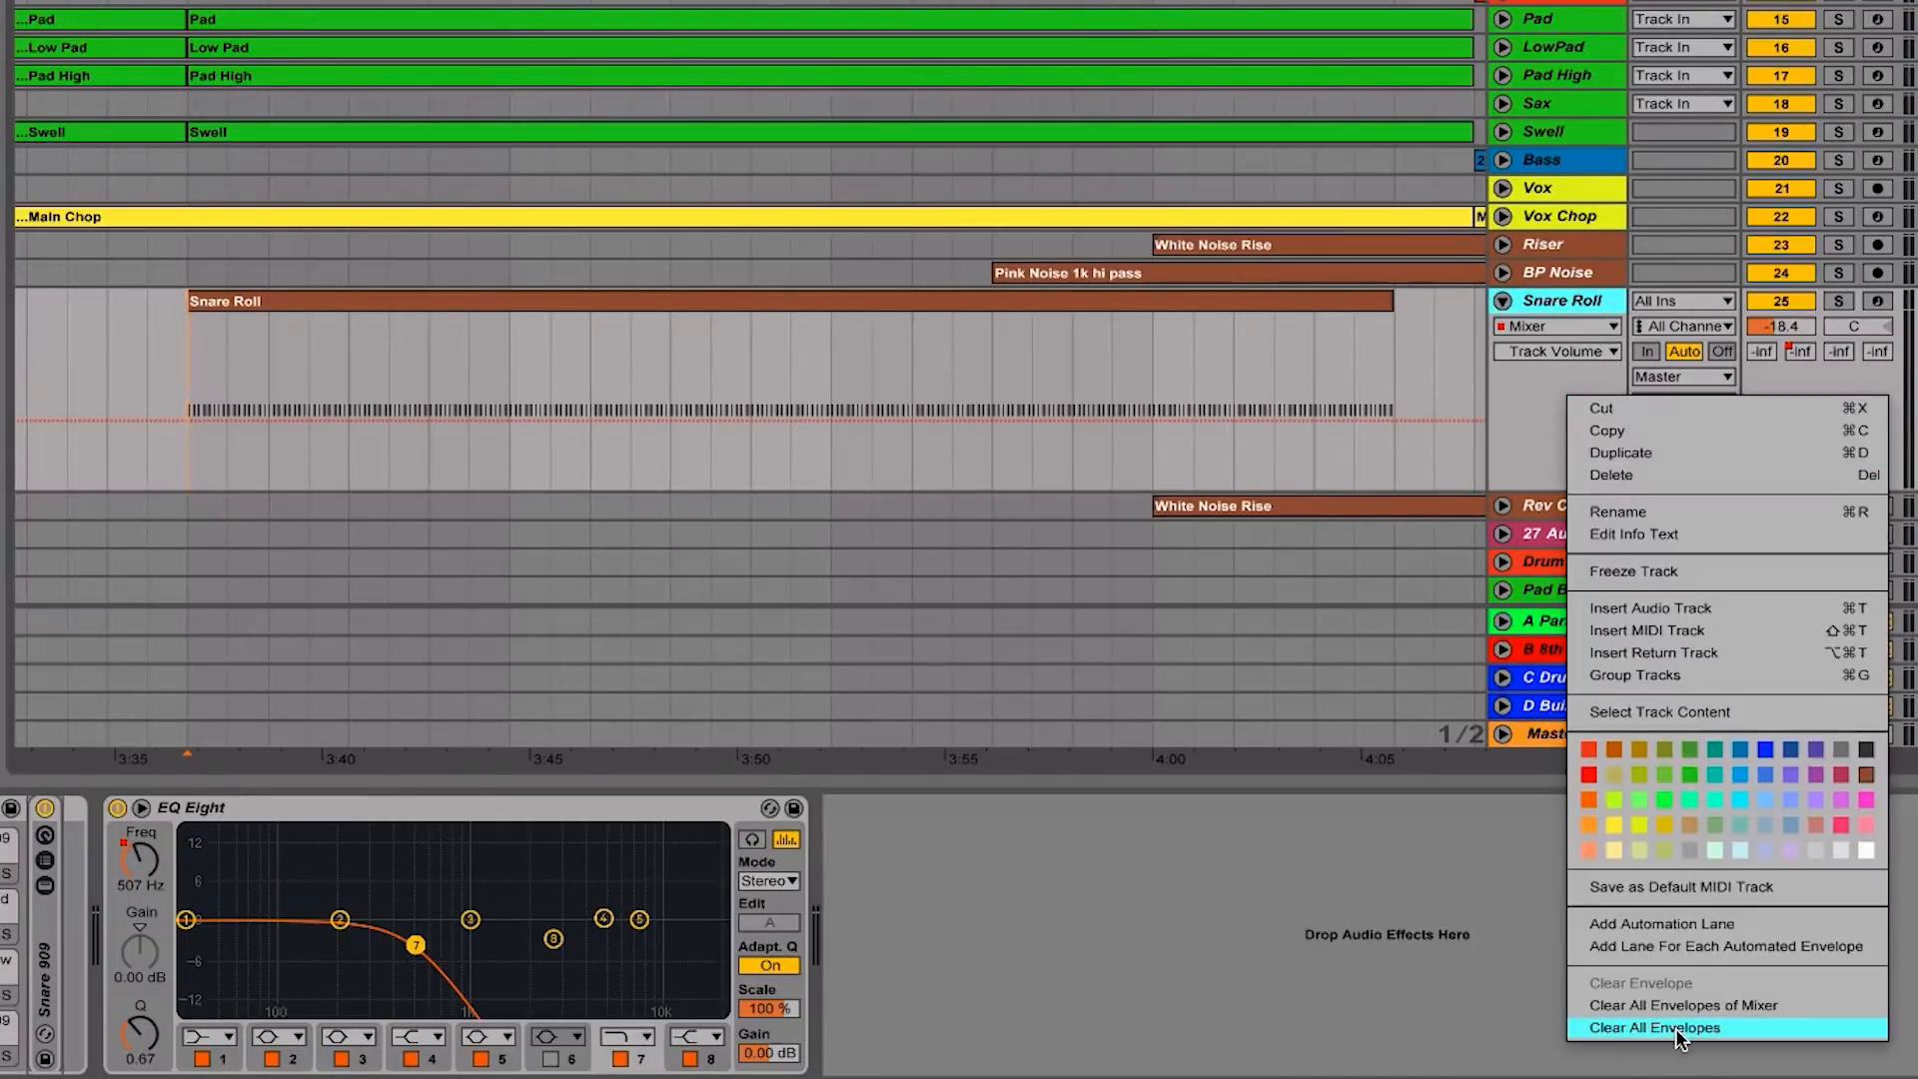
pyautogui.click(1545, 421)
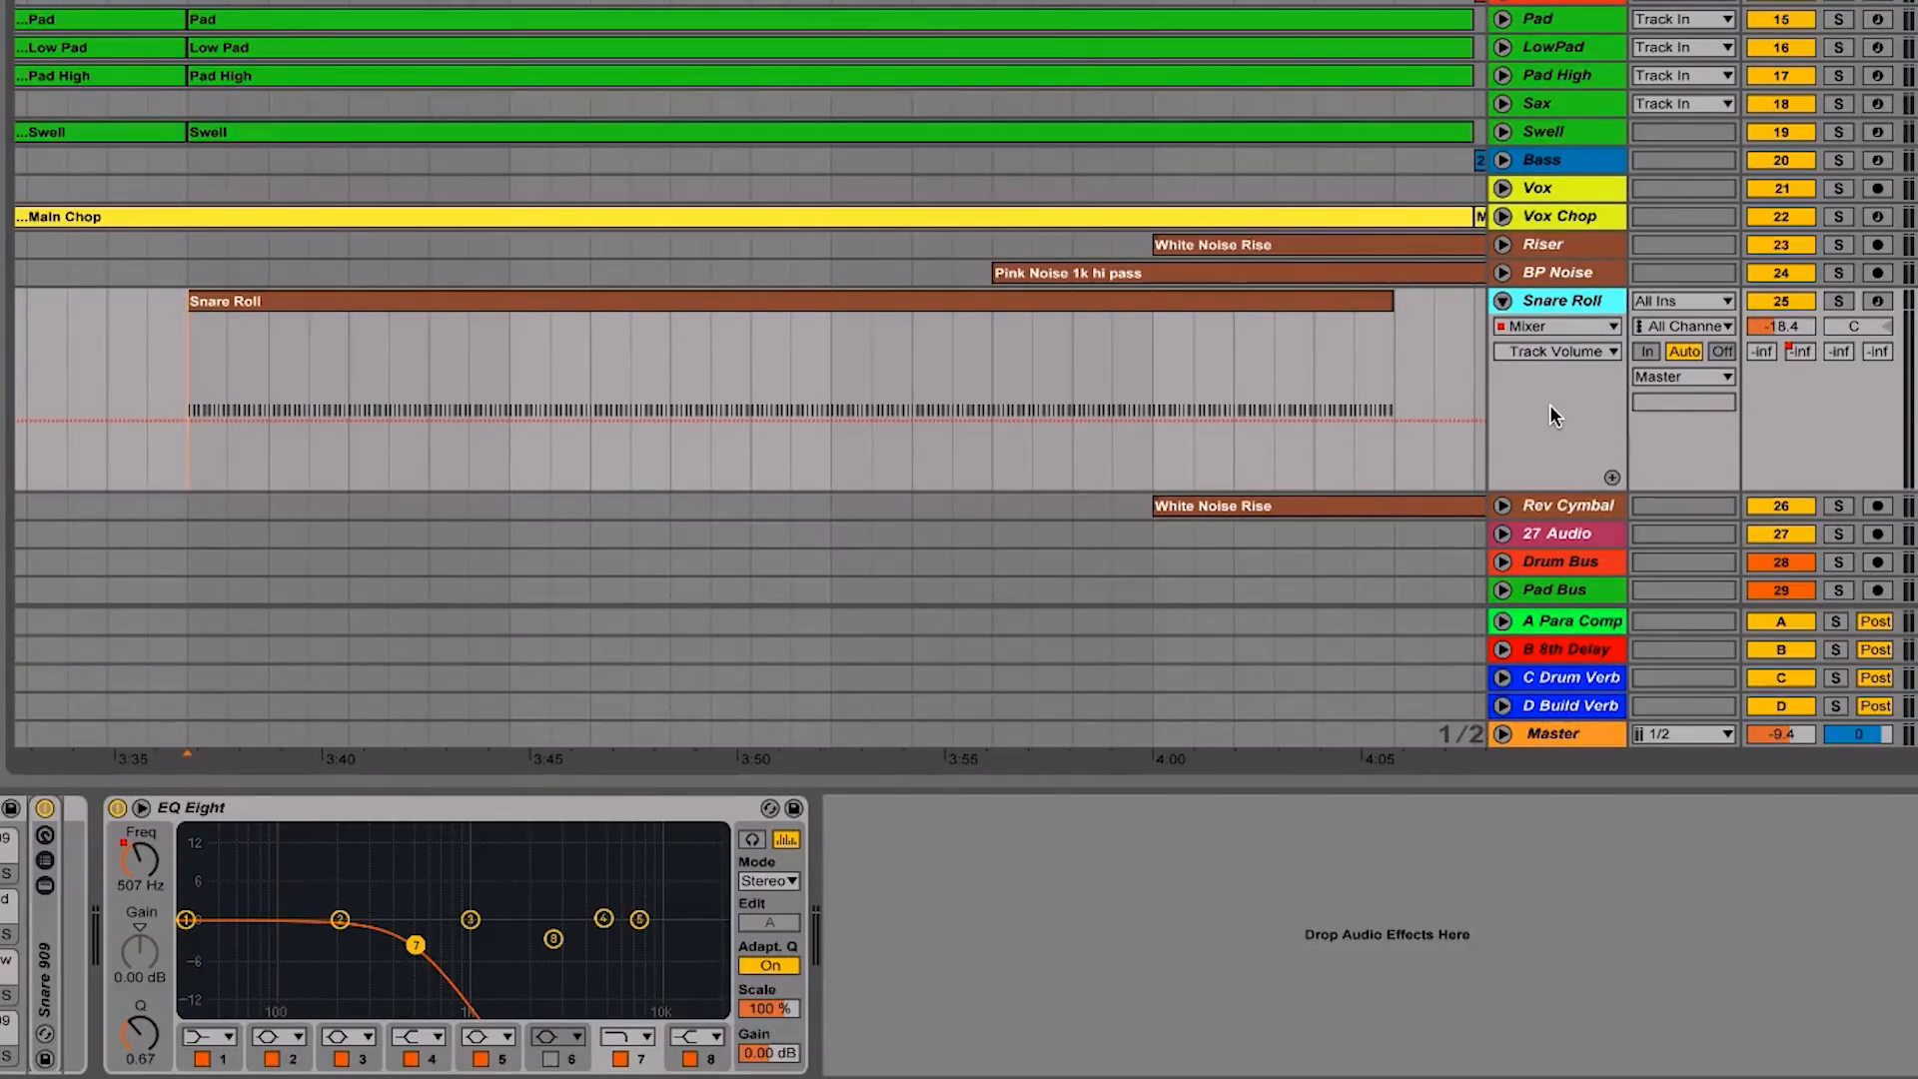
# Drop the volume across the whole Snare Roll clip to -inf and remove the low end point to form a straight rise to -18.4 dB
pyautogui.click(667, 345)
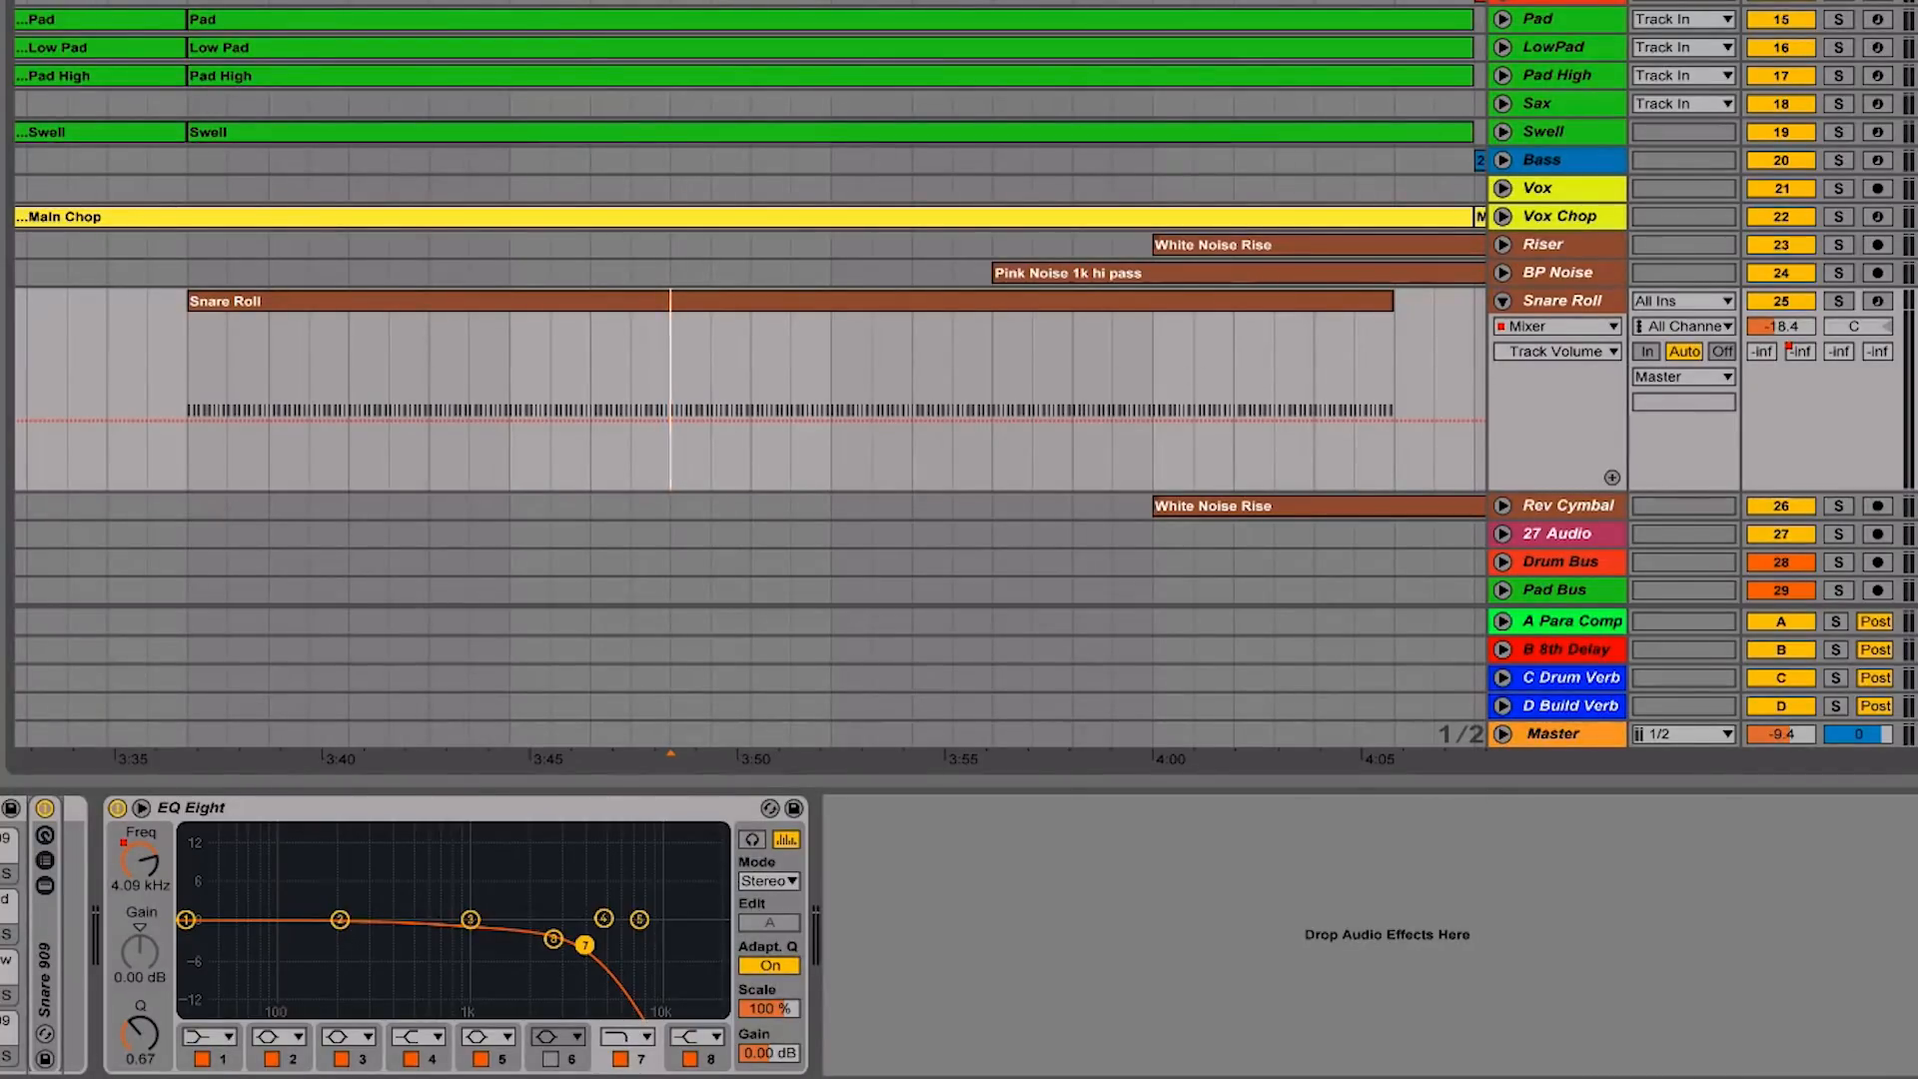
pyautogui.moveTo(183, 350); pyautogui.dragTo(457, 396)
pyautogui.moveTo(1366, 310); pyautogui.dragTo(1393, 316)
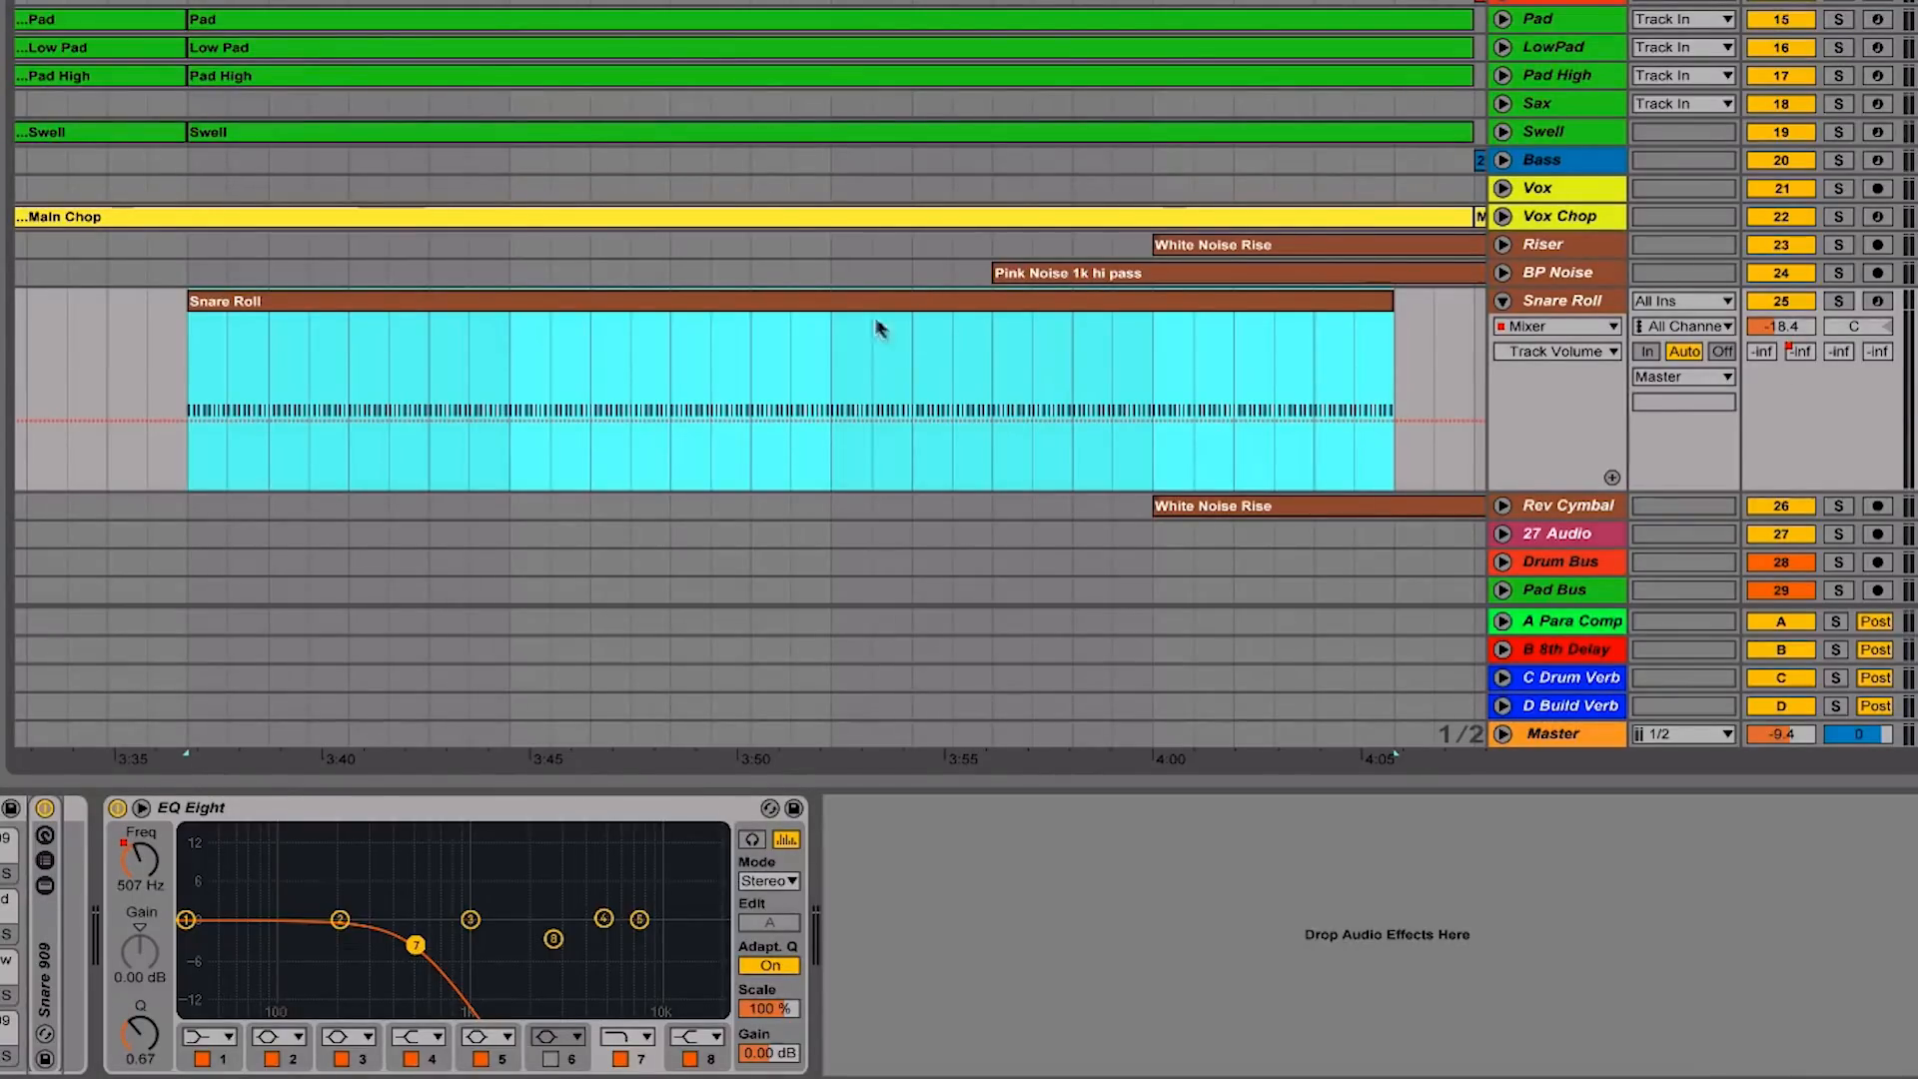
pyautogui.click(701, 422)
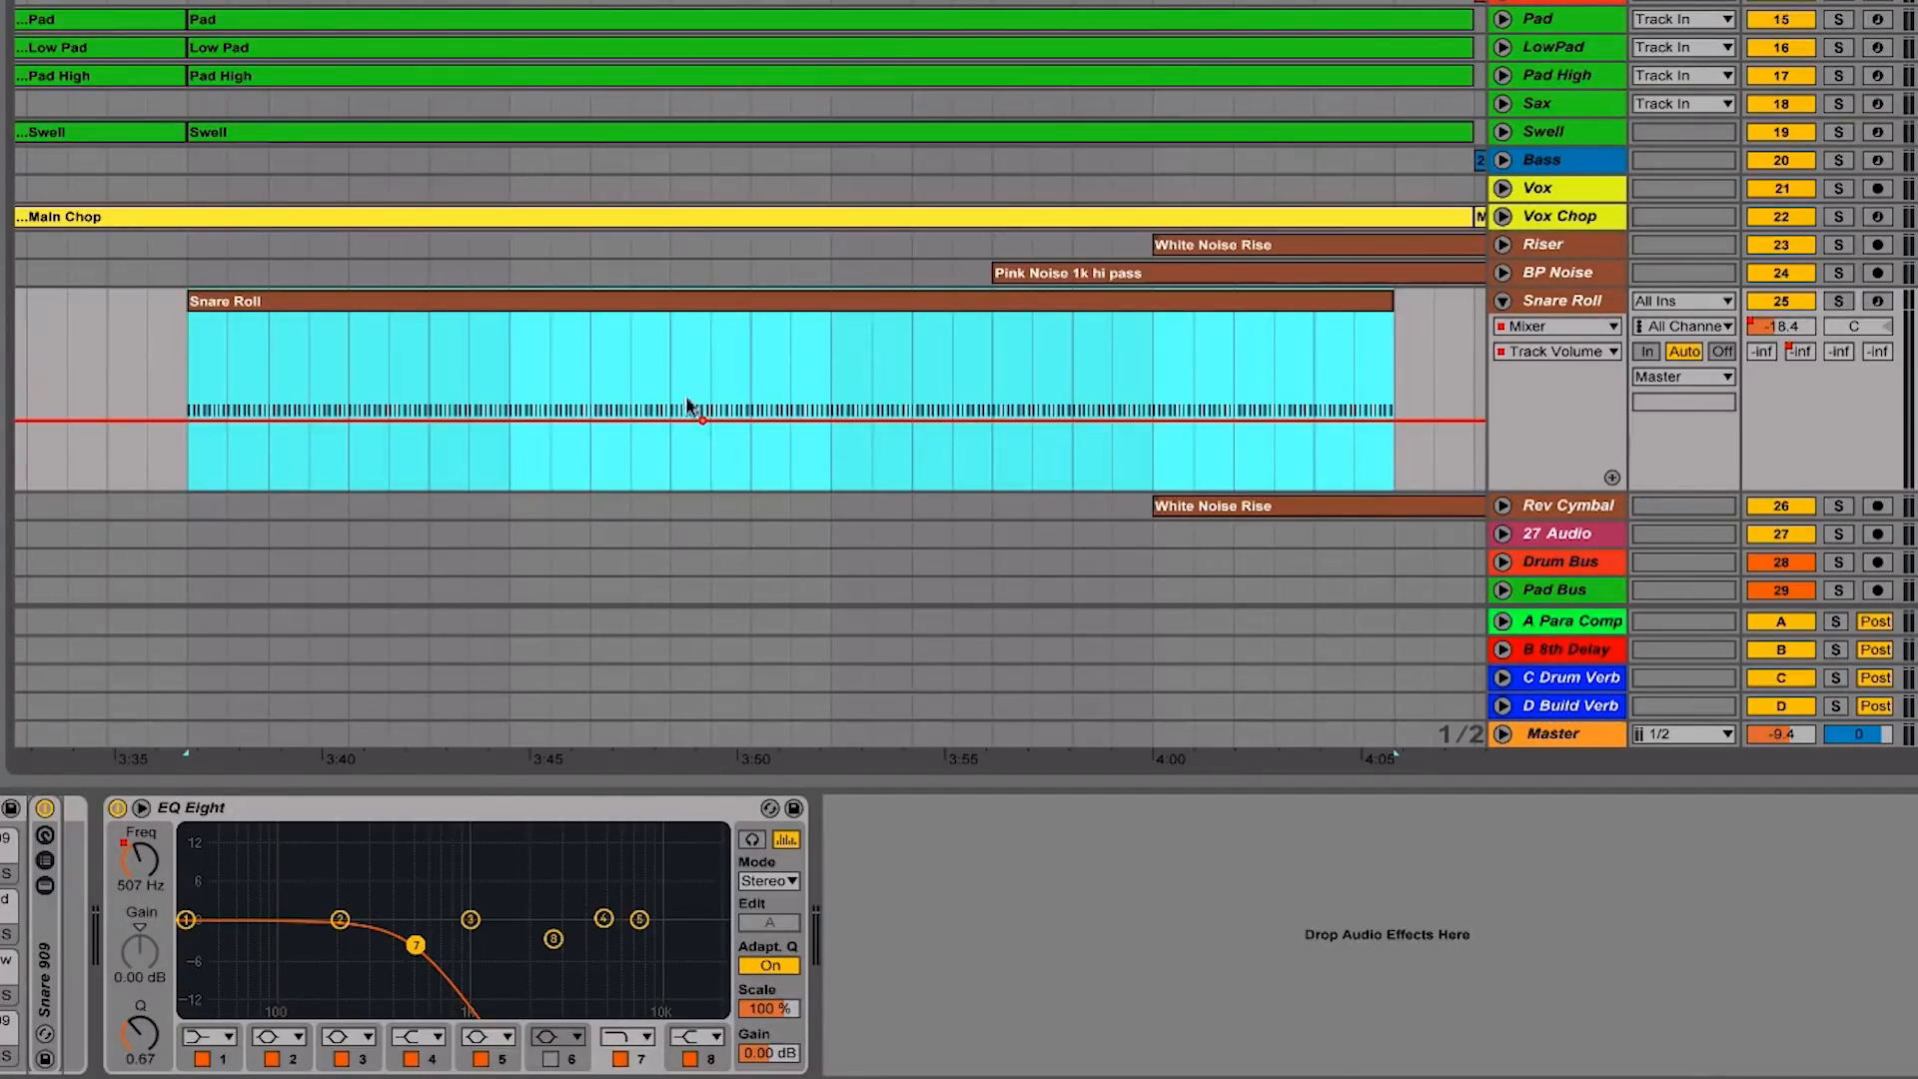
pyautogui.click(703, 421)
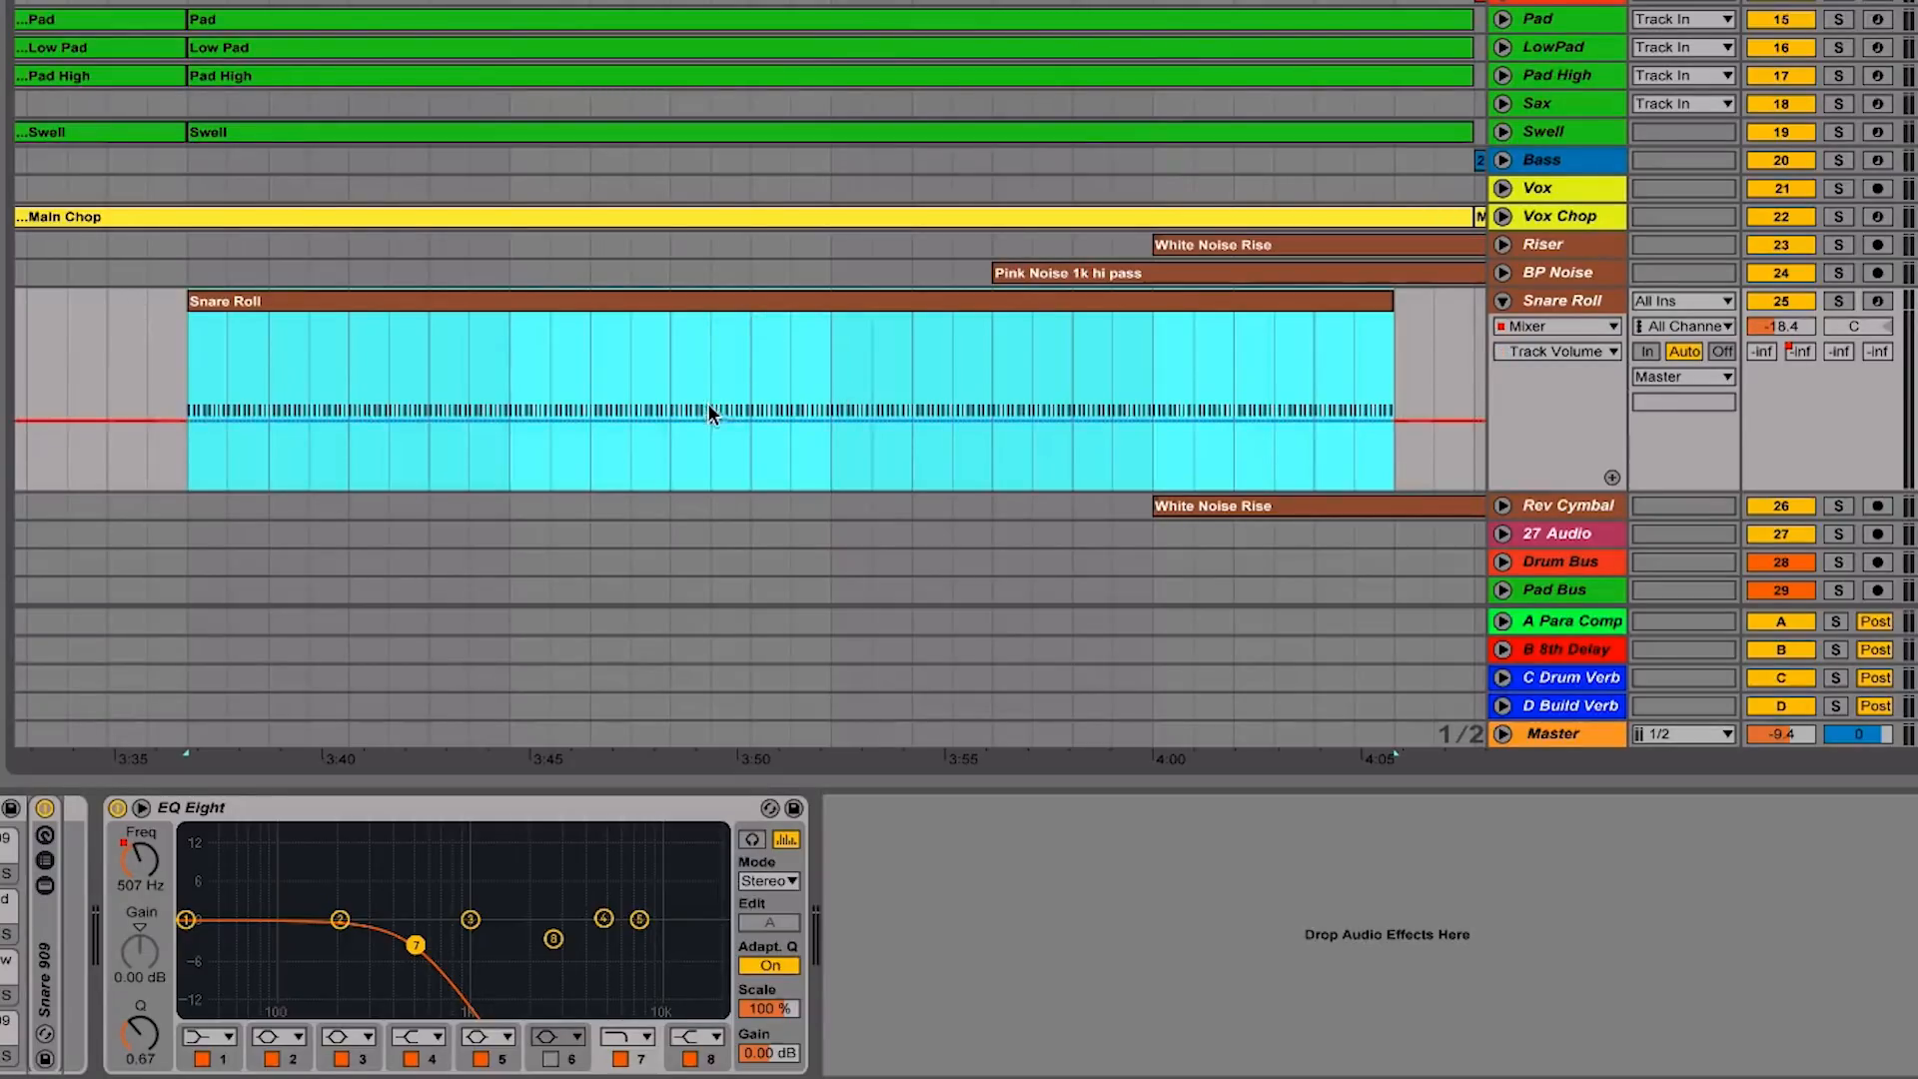
pyautogui.moveTo(712, 412); pyautogui.dragTo(712, 487)
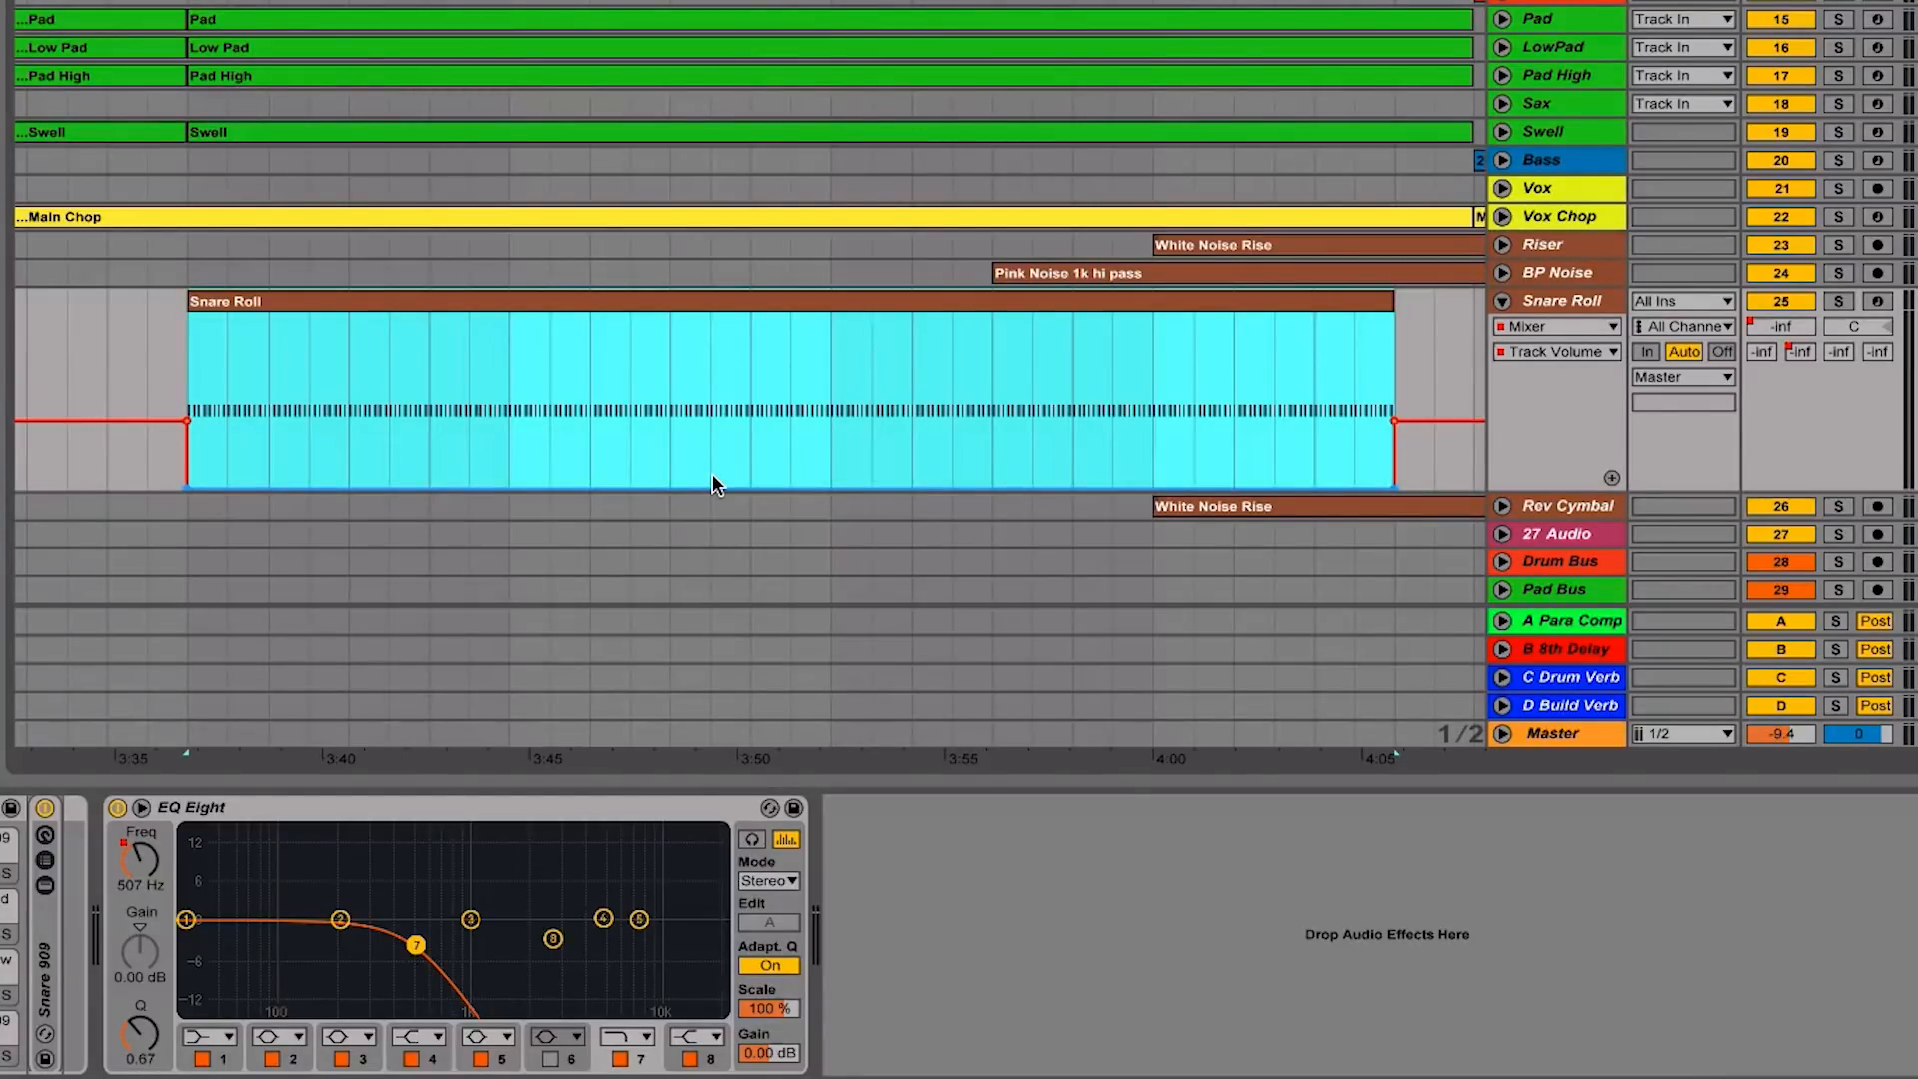
pyautogui.moveTo(185, 486)
pyautogui.moveTo(1394, 483)
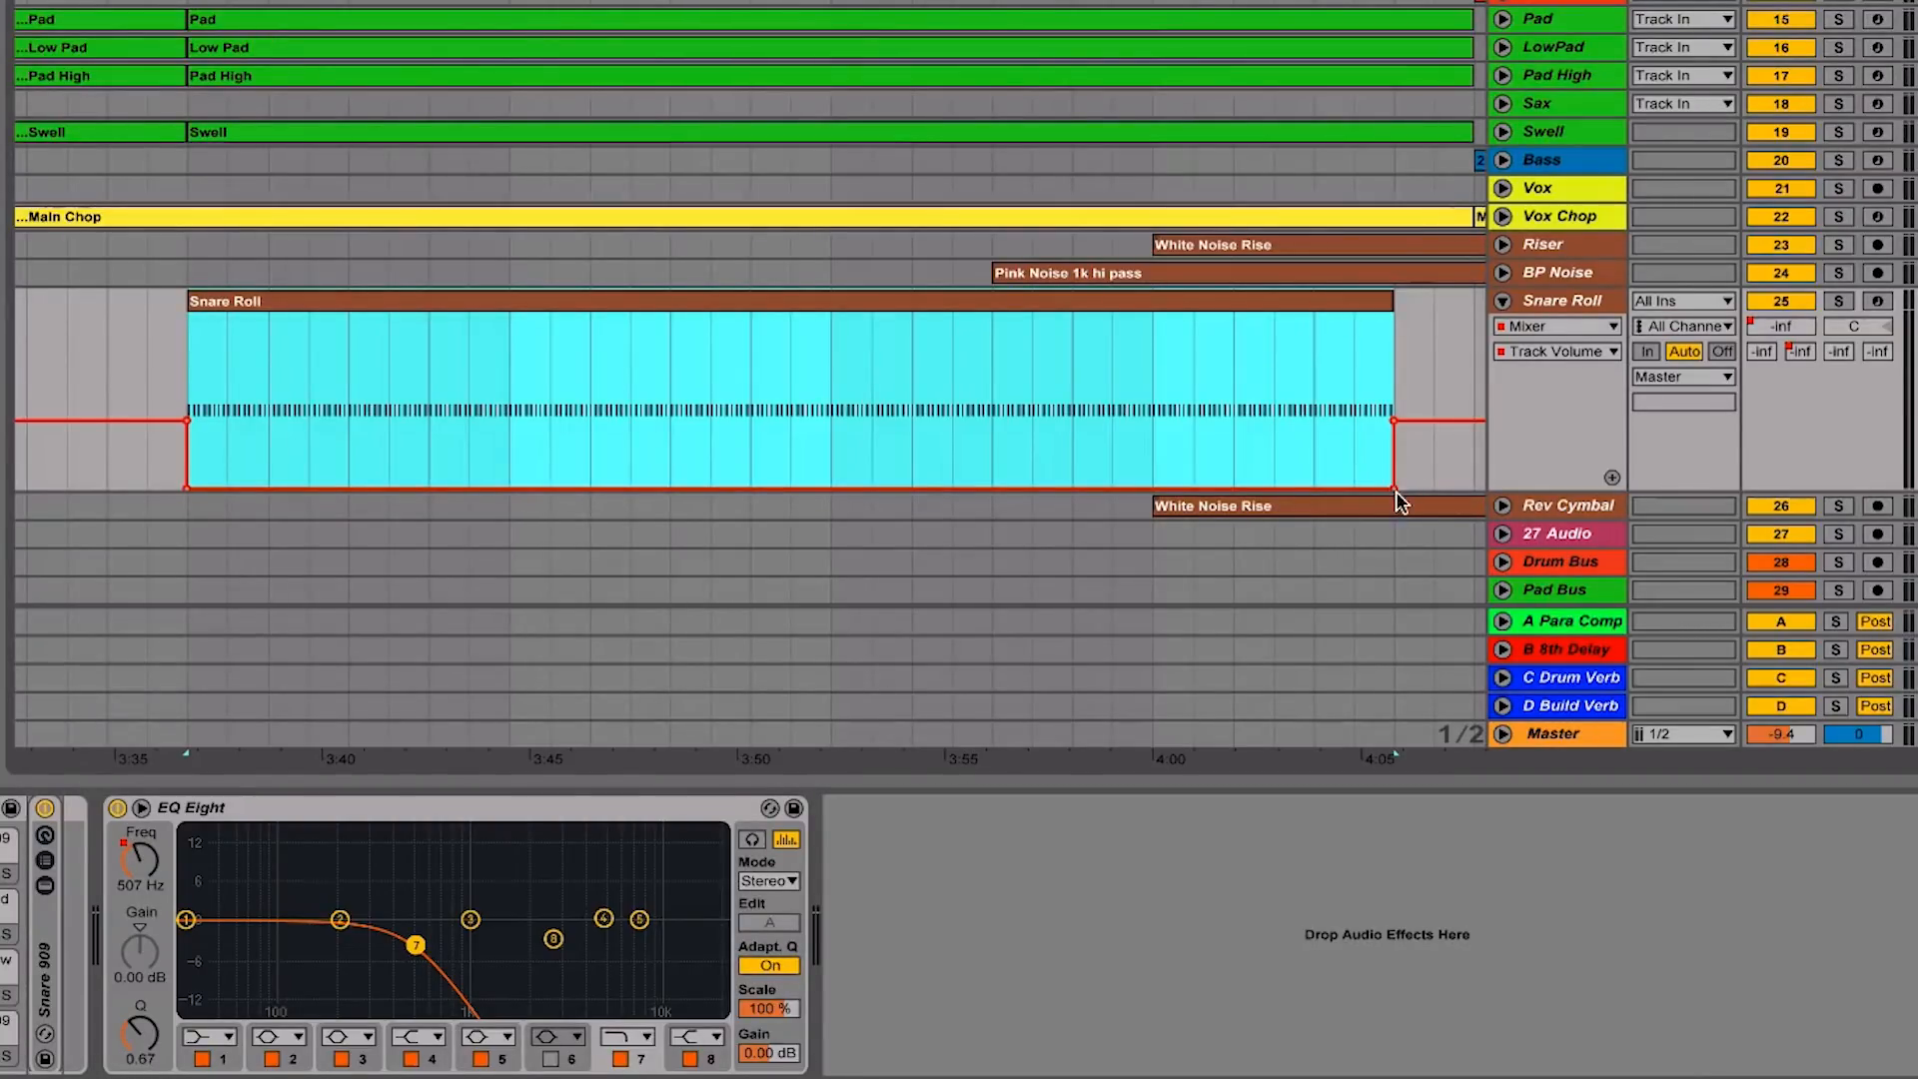
pyautogui.click(1394, 487)
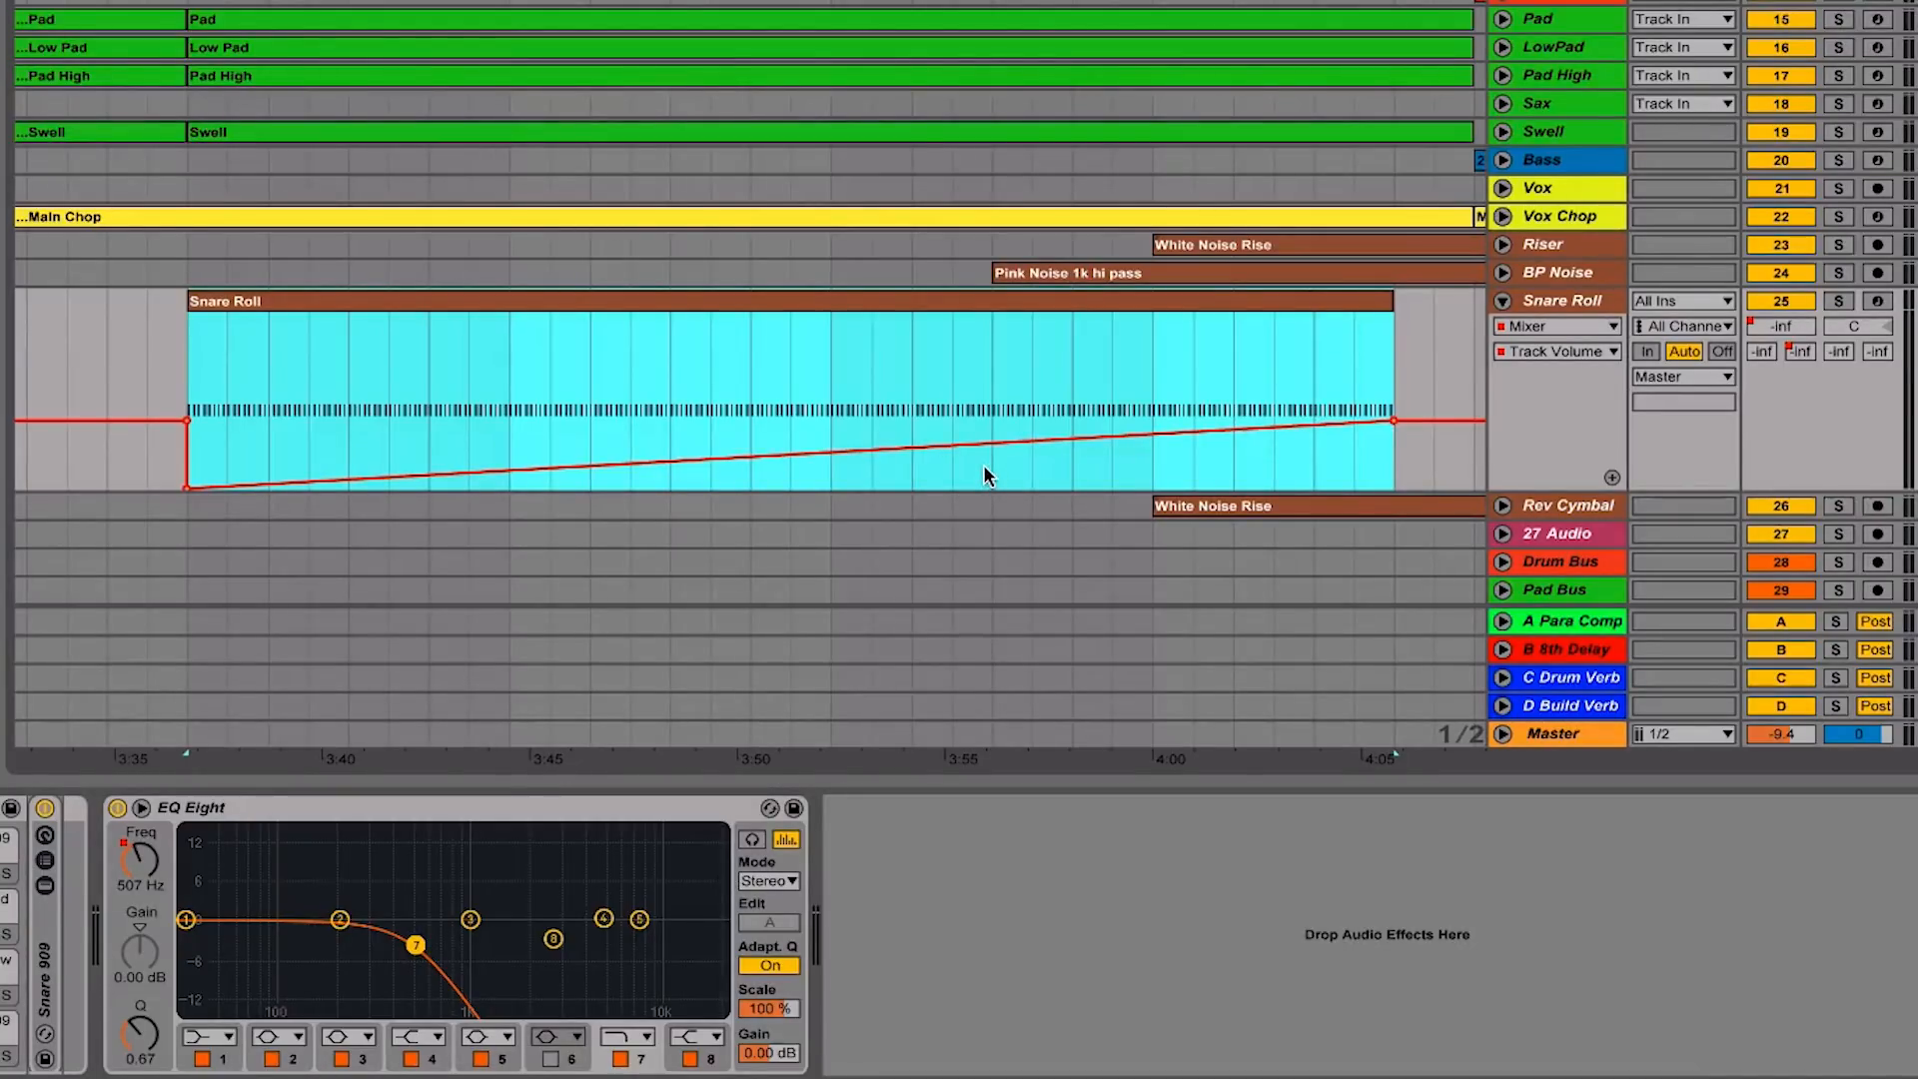
# Undo the straight volume rise across the Snare Roll clip
pyautogui.hotkey('ctrl', 'z')
pyautogui.hotkey('ctrl', 'z')
pyautogui.click(694, 324)
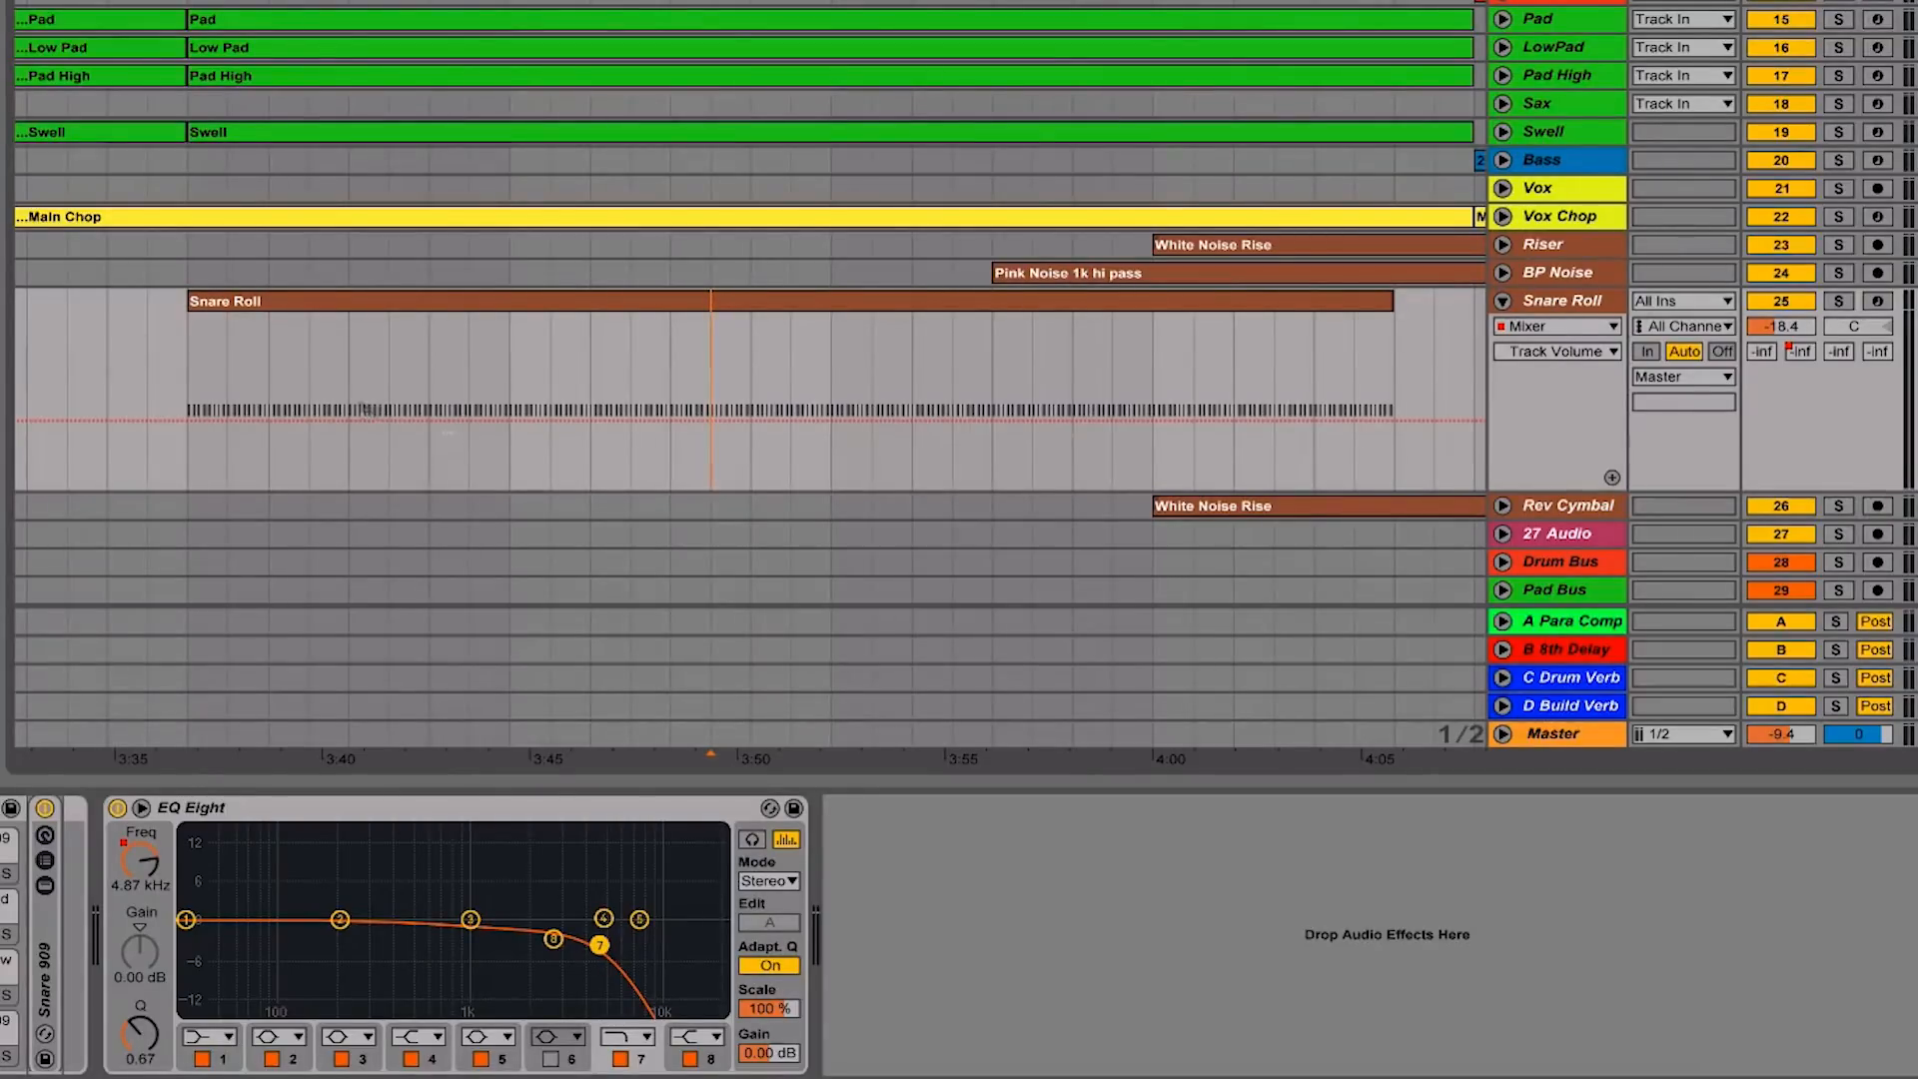
# Repeat the straight Snare Roll volume rise from -inf at bar 113 to -18.4 dB at bar 128 and undo it
pyautogui.moveTo(188, 352); pyautogui.dragTo(1396, 375)
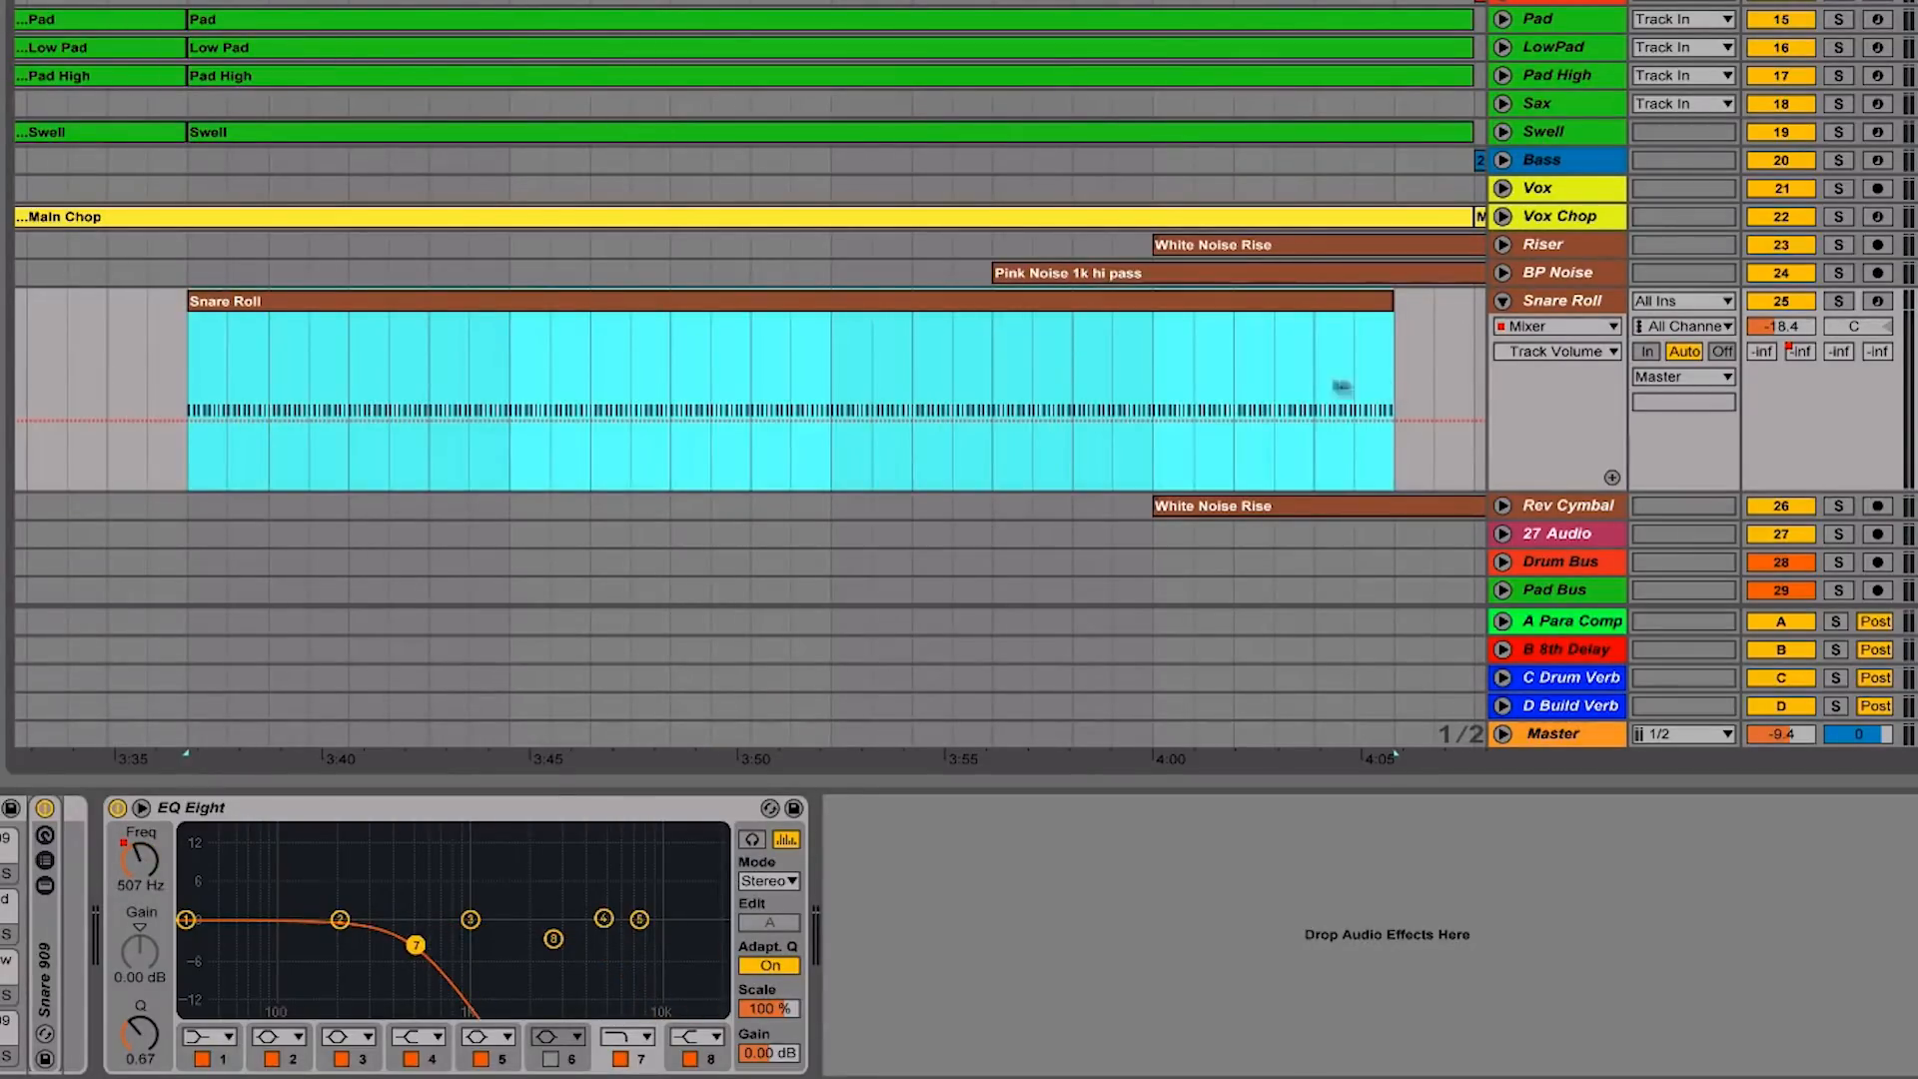
pyautogui.moveTo(1291, 417); pyautogui.dragTo(1403, 487)
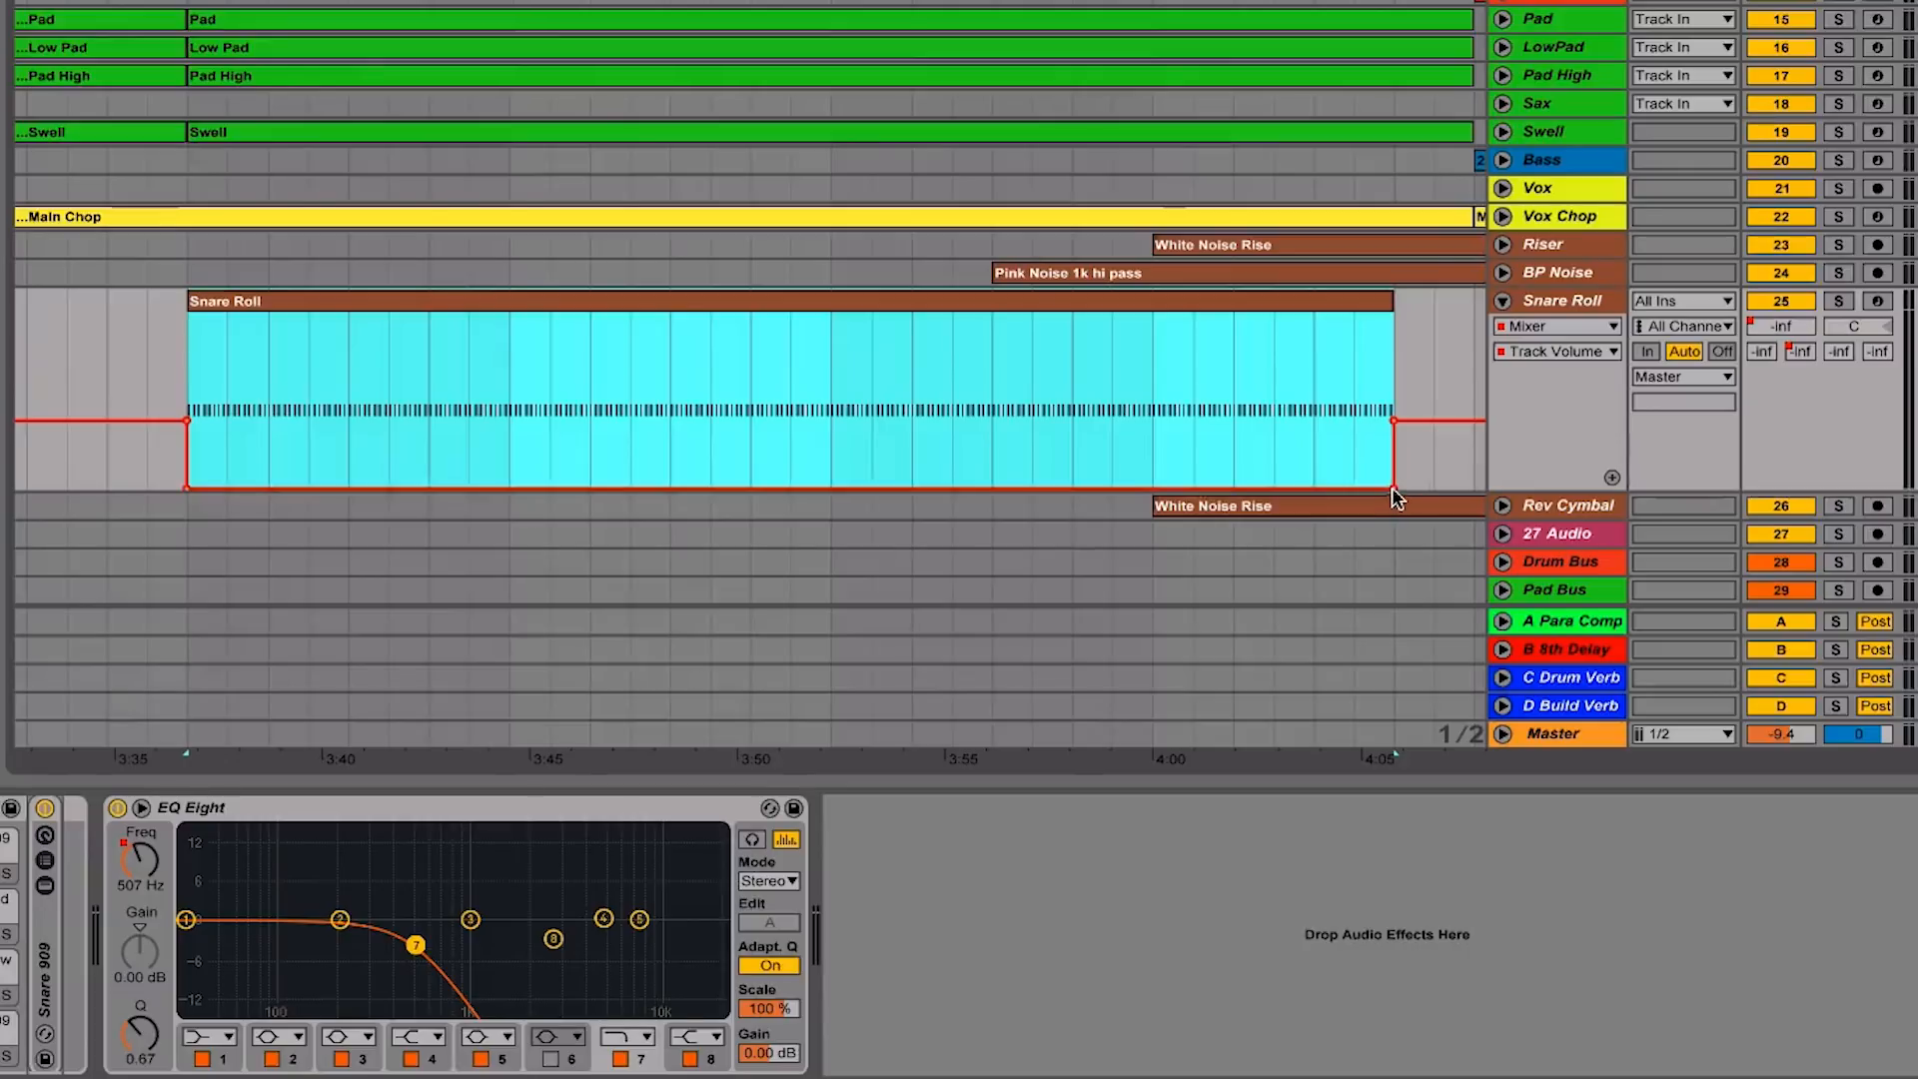
pyautogui.click(1393, 487)
pyautogui.click(1394, 486)
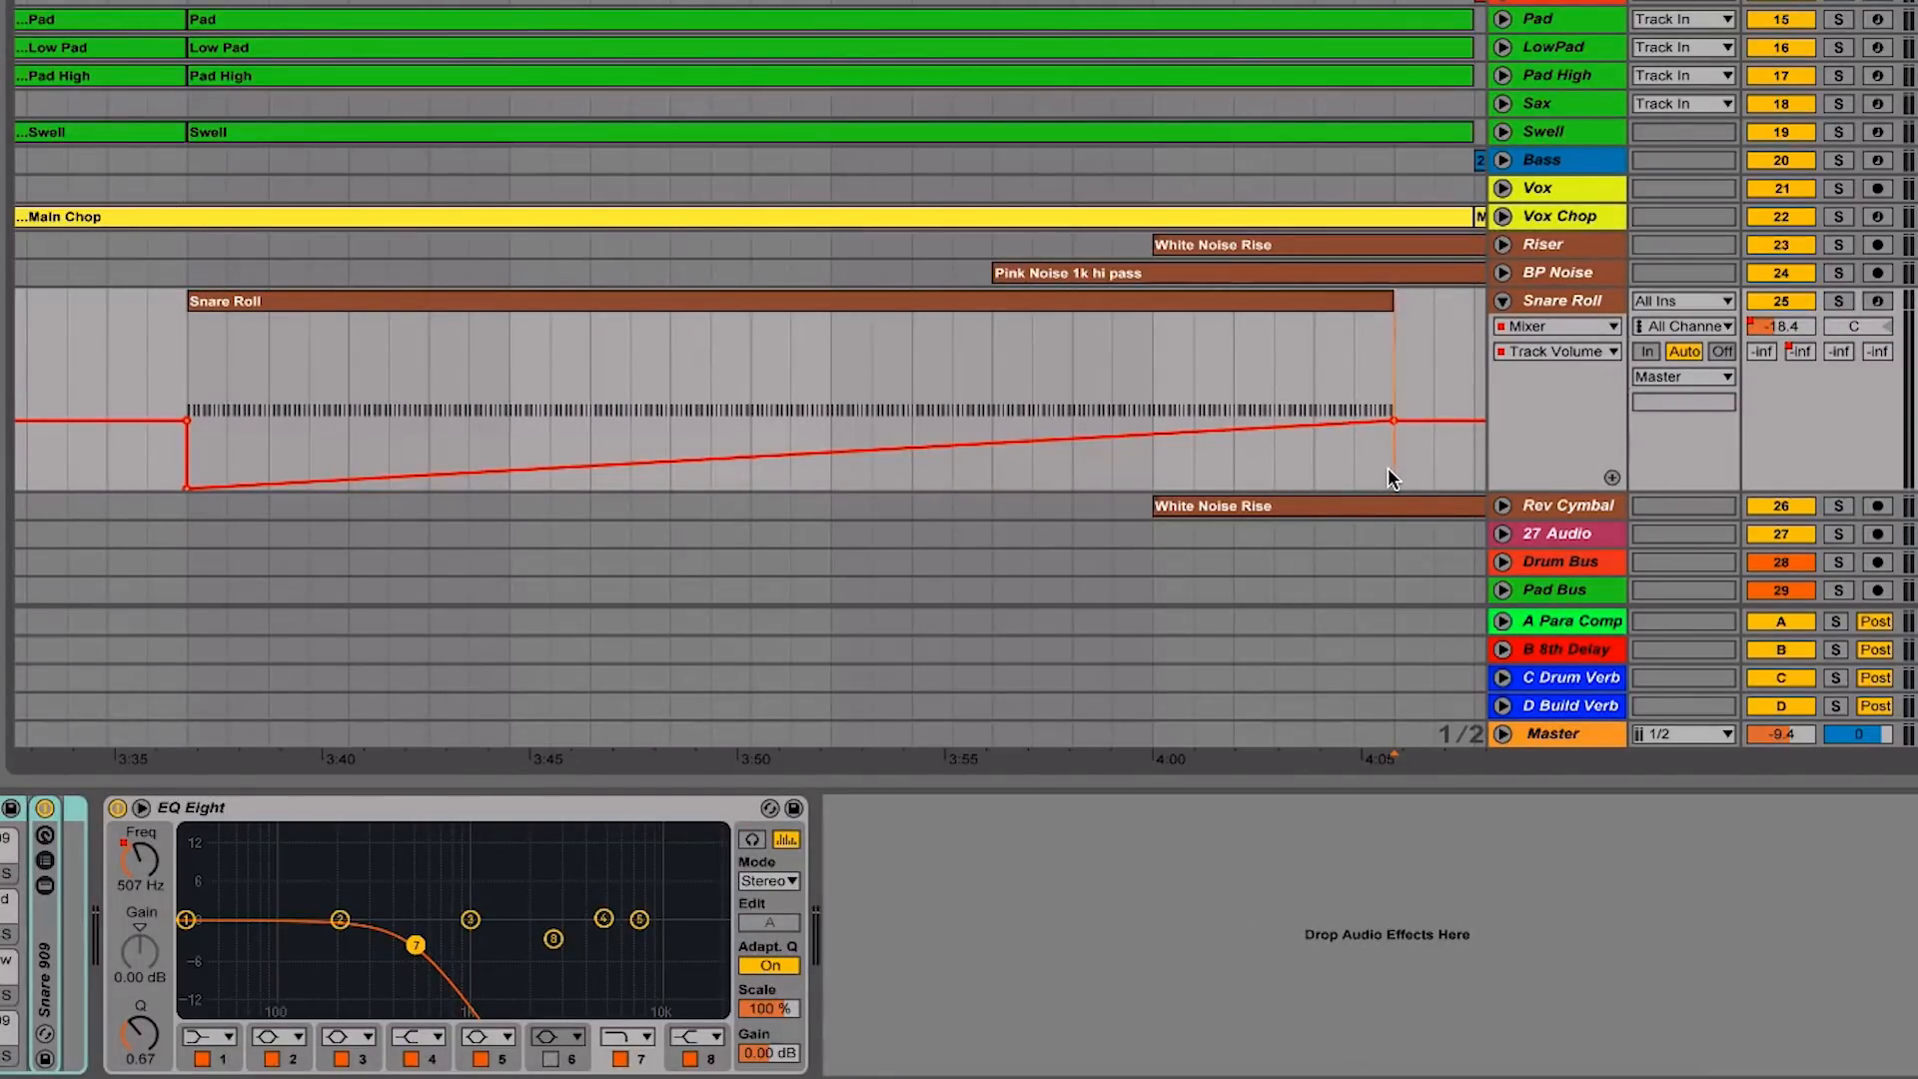
pyautogui.press('super+z')
pyautogui.press('super+z')
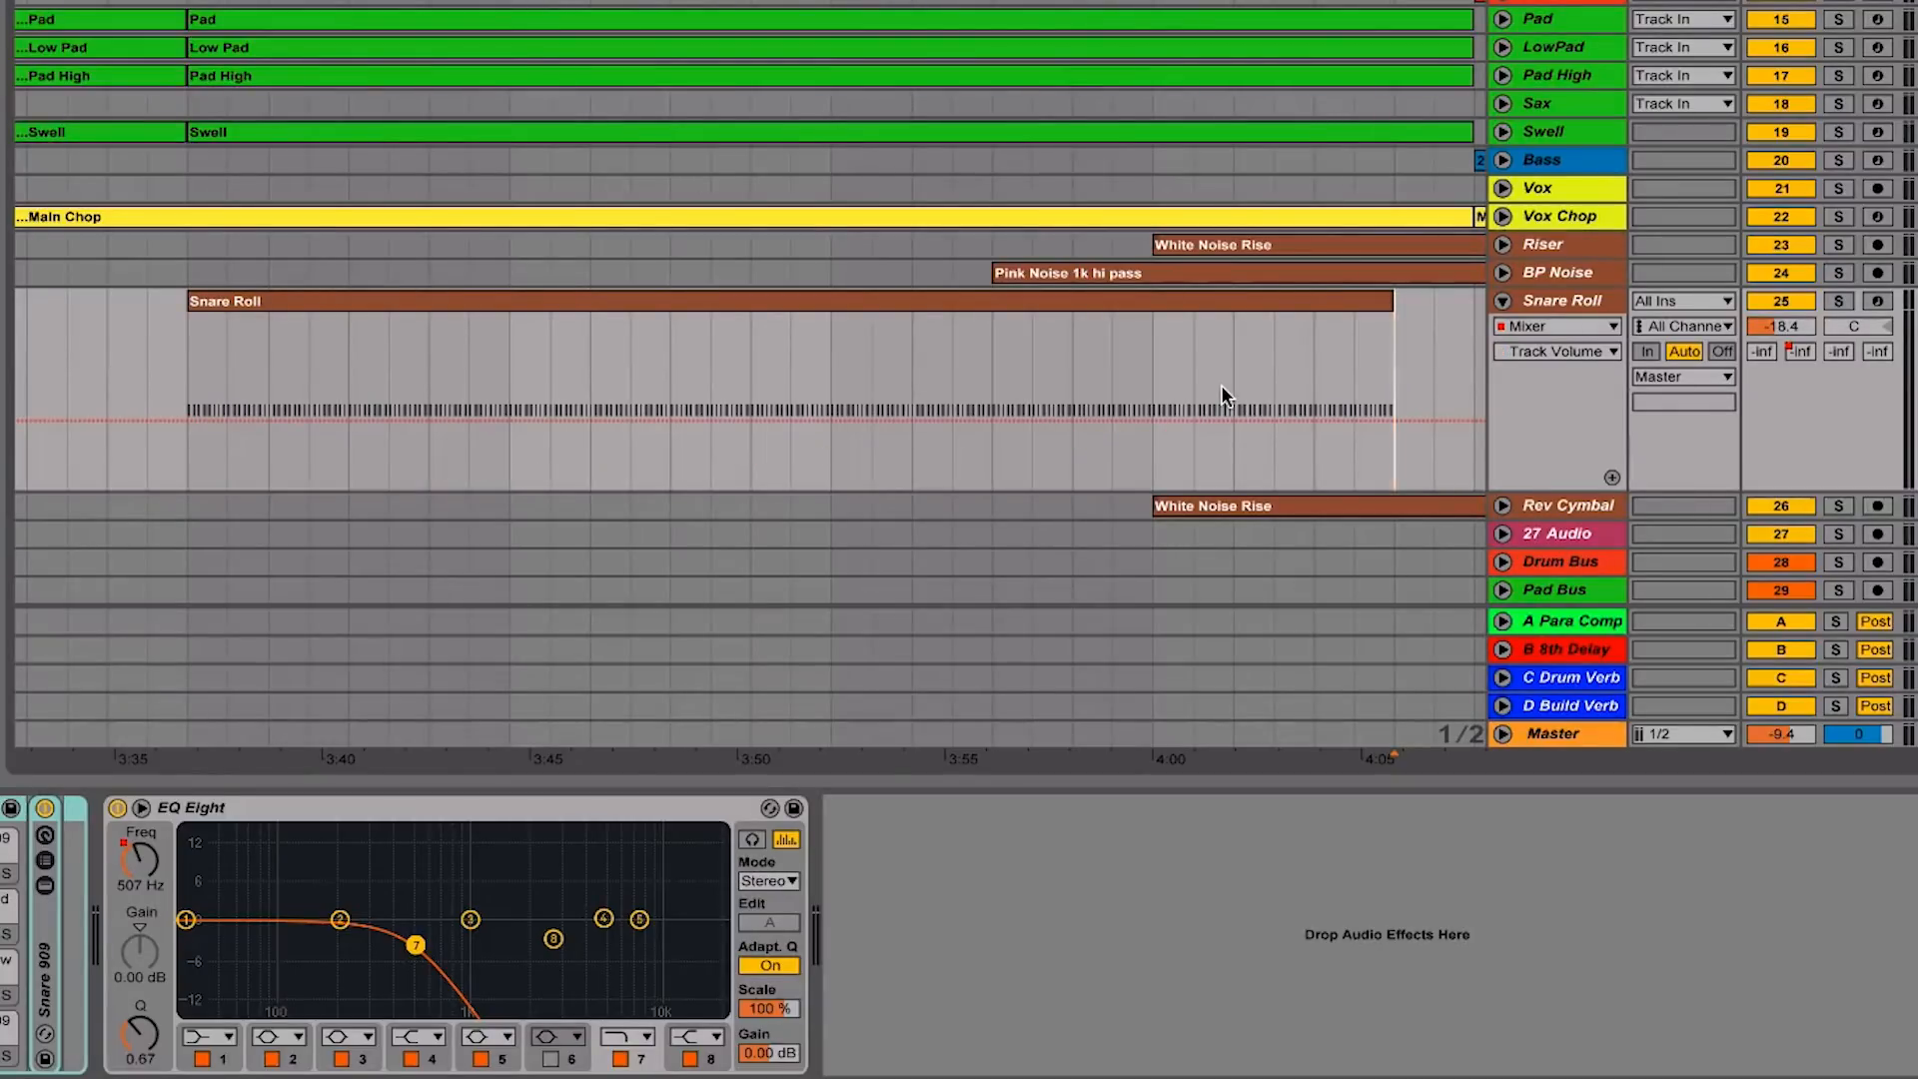
# Fold the Snare Roll track, unfold the Riser, and raise its track volume across the White Noise Rise clip to -11.0 dB
pyautogui.hscroll(3, 1220, 386)
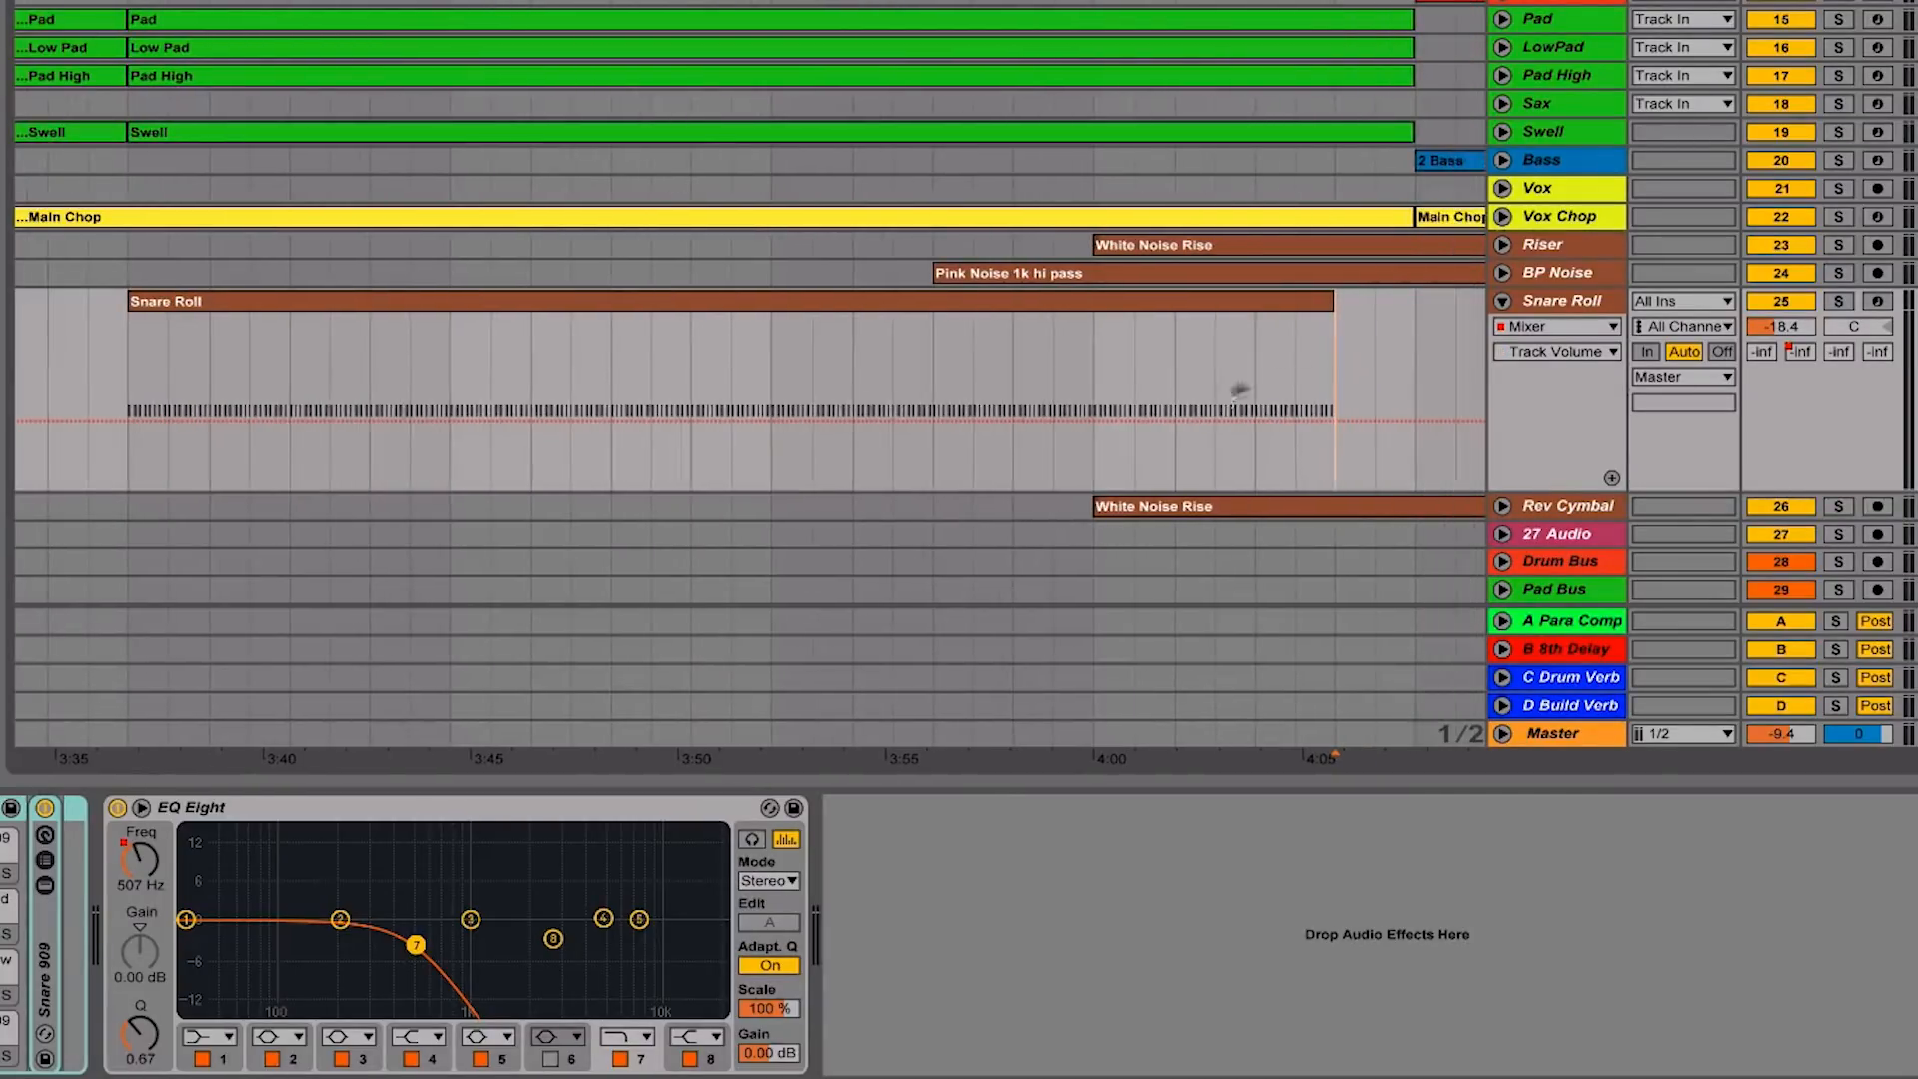
pyautogui.click(1502, 300)
pyautogui.hscroll(10, 1388, 332)
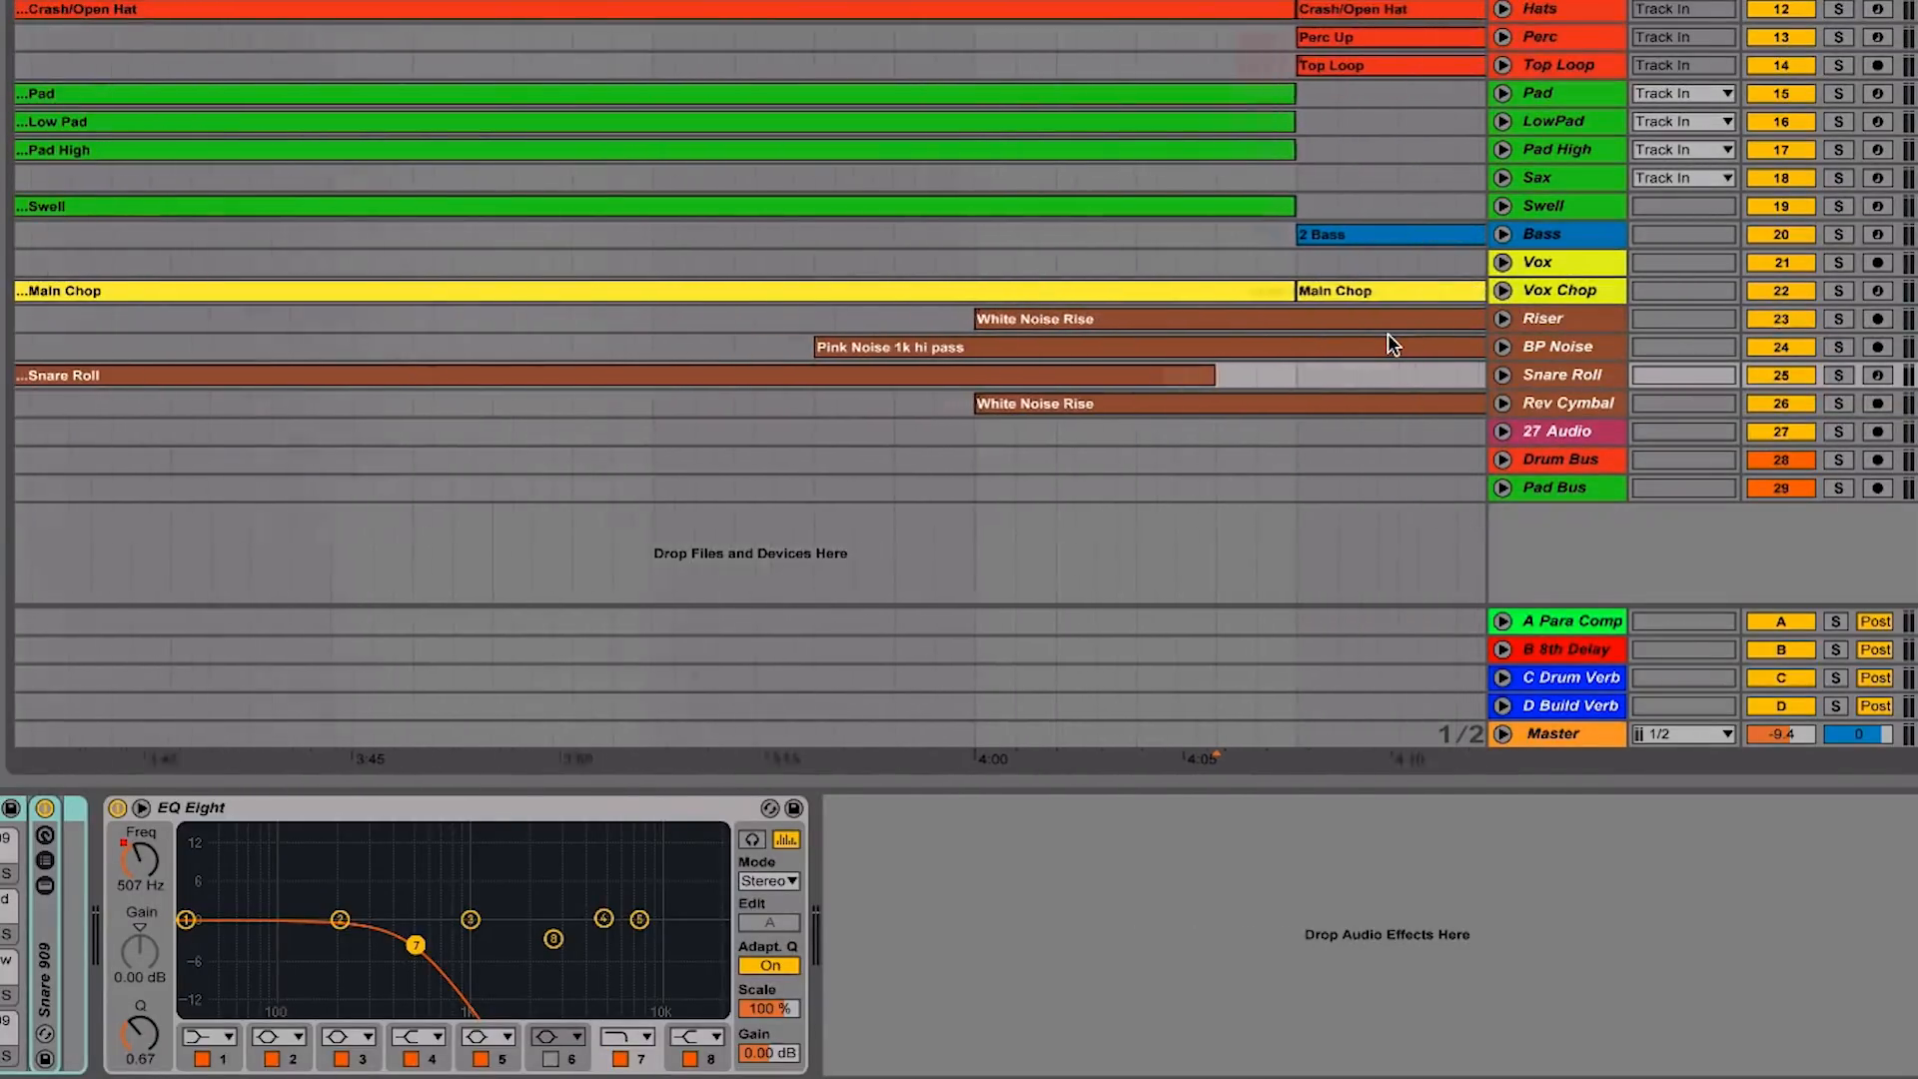
pyautogui.click(1502, 318)
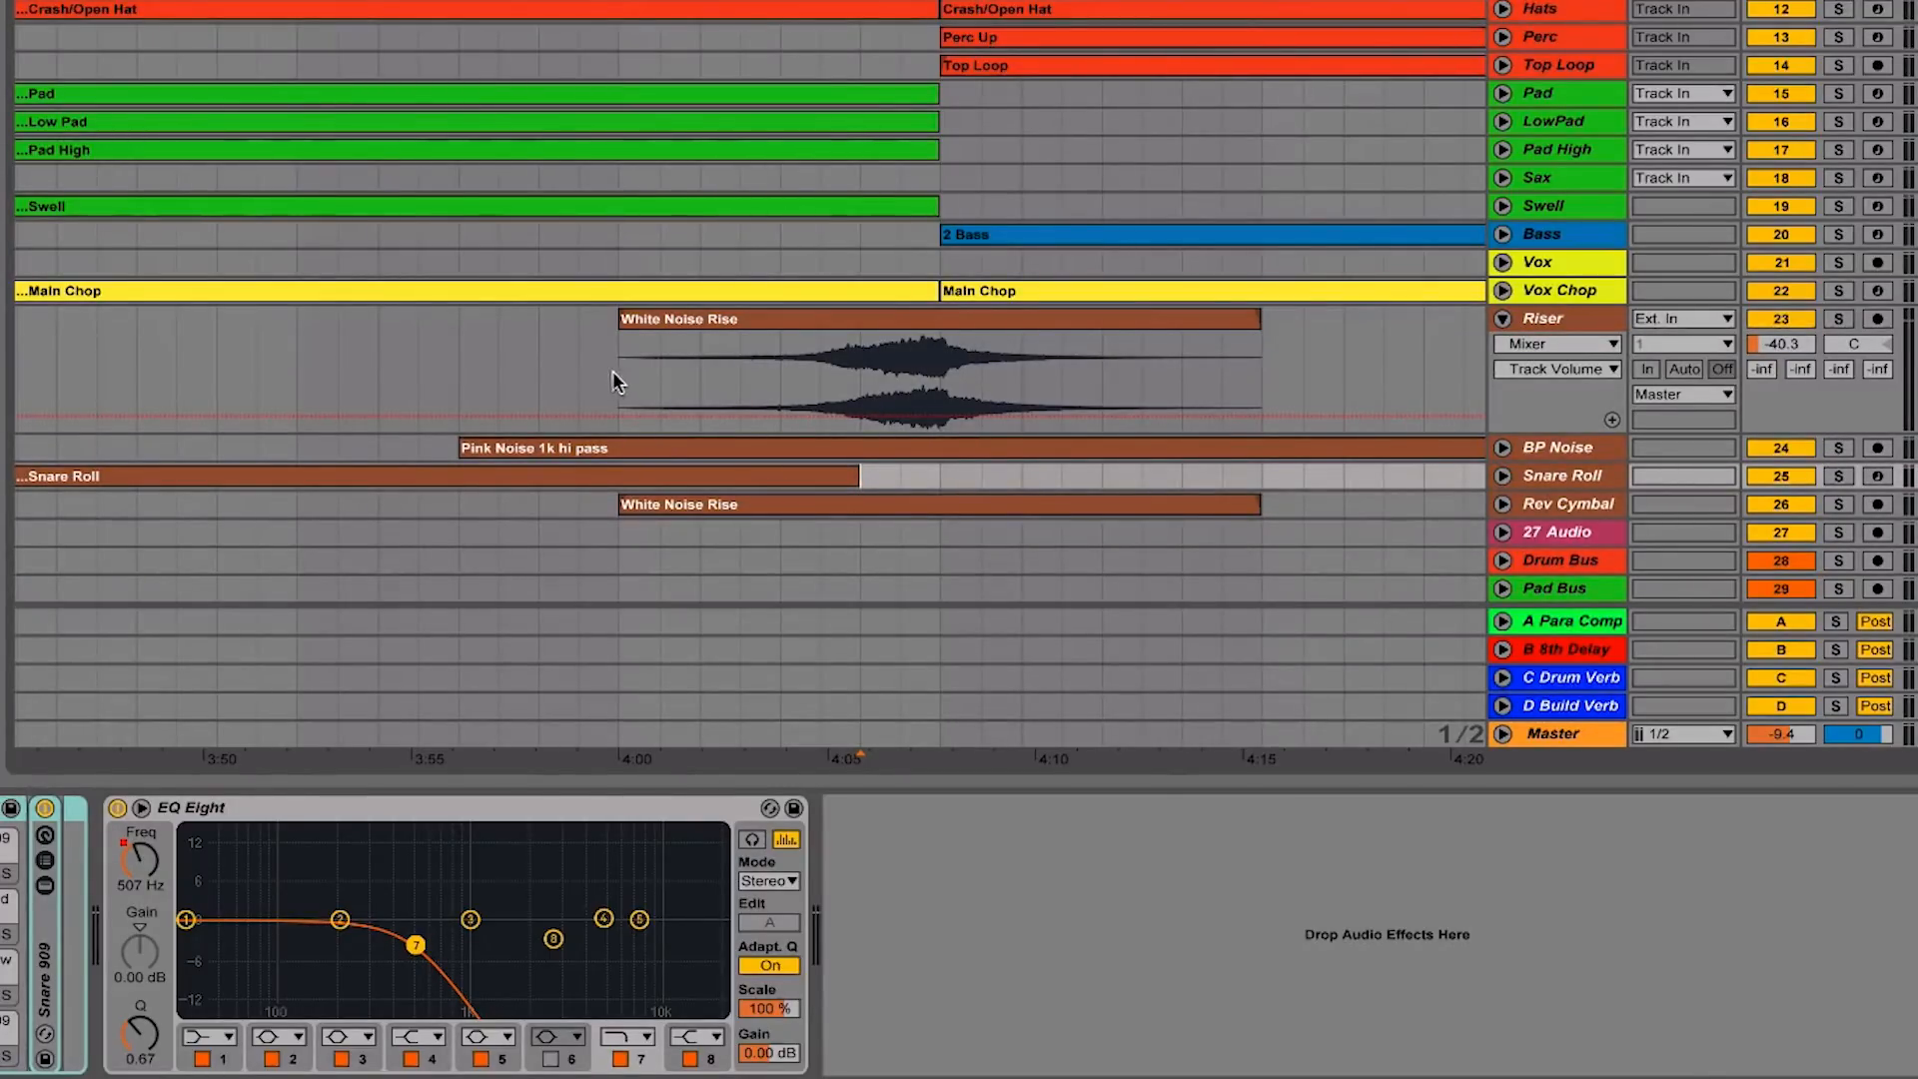
pyautogui.click(942, 147)
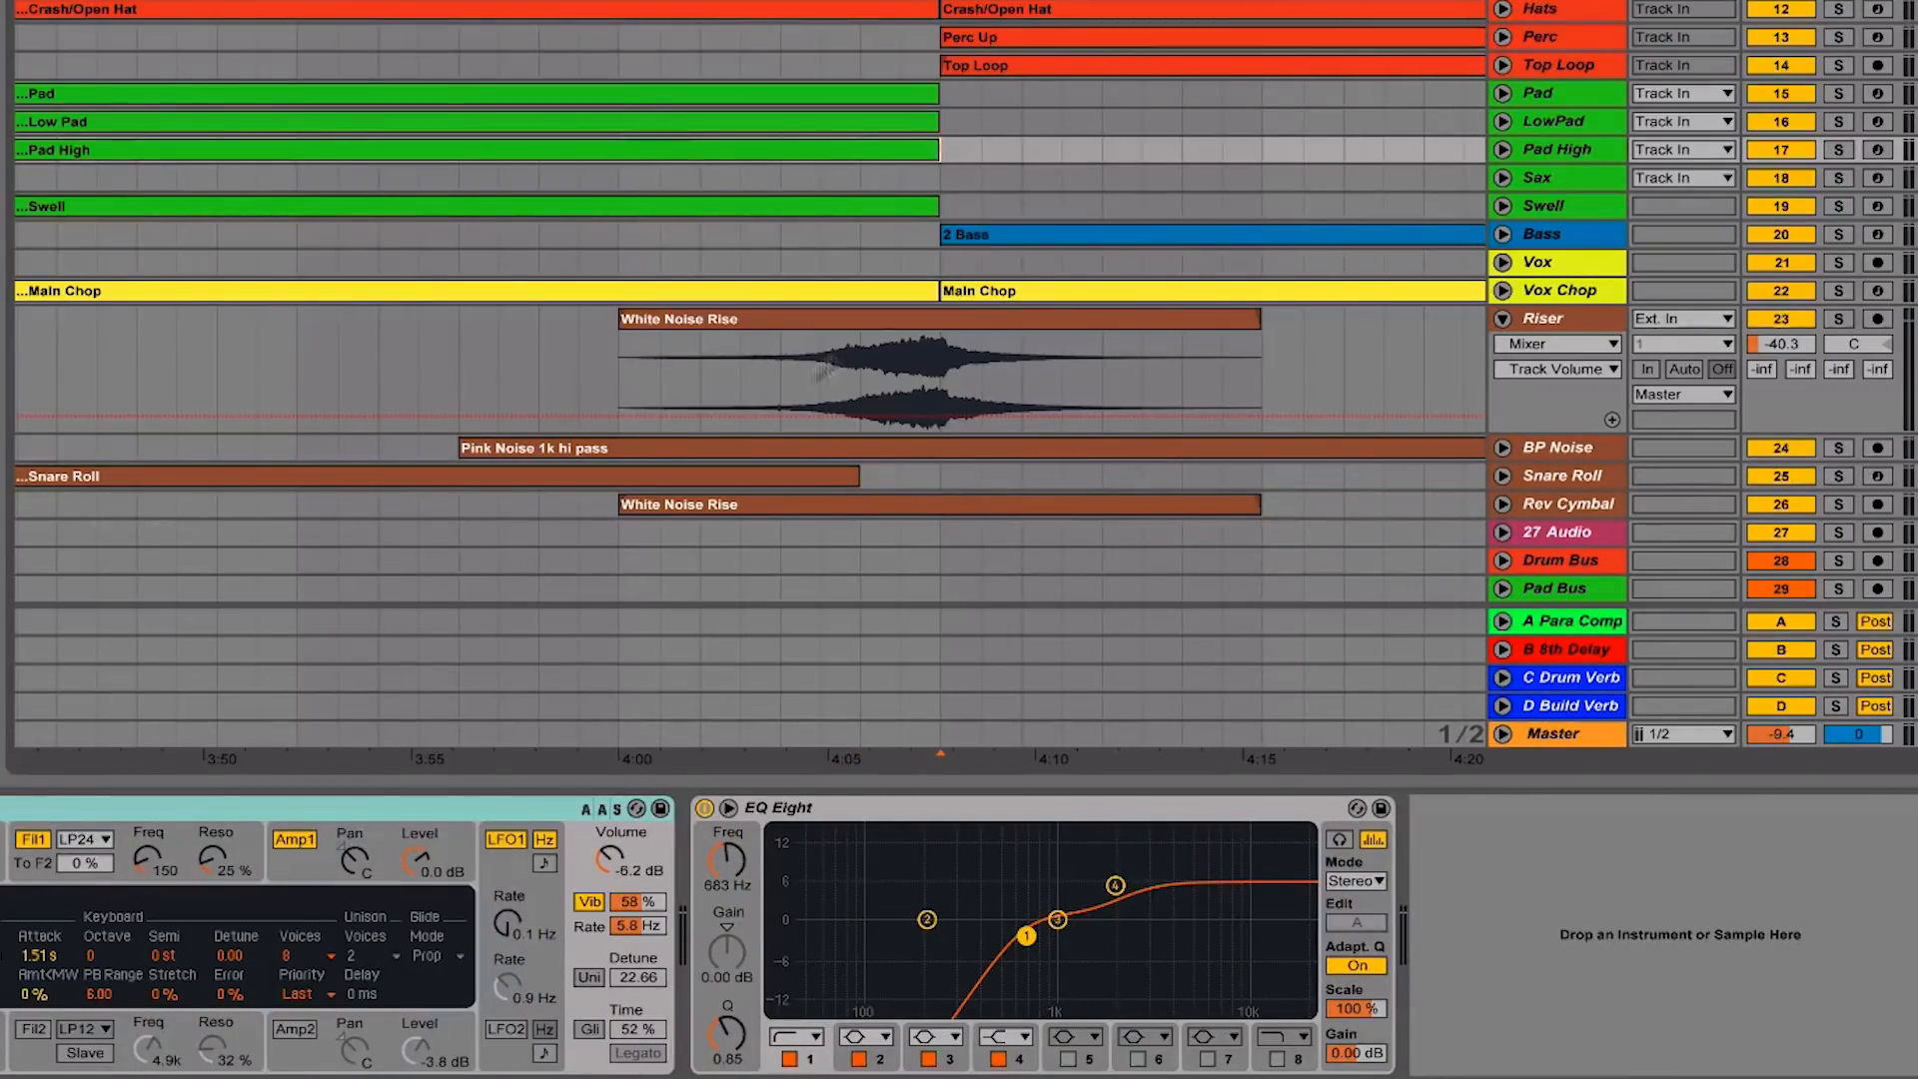
pyautogui.click(620, 382)
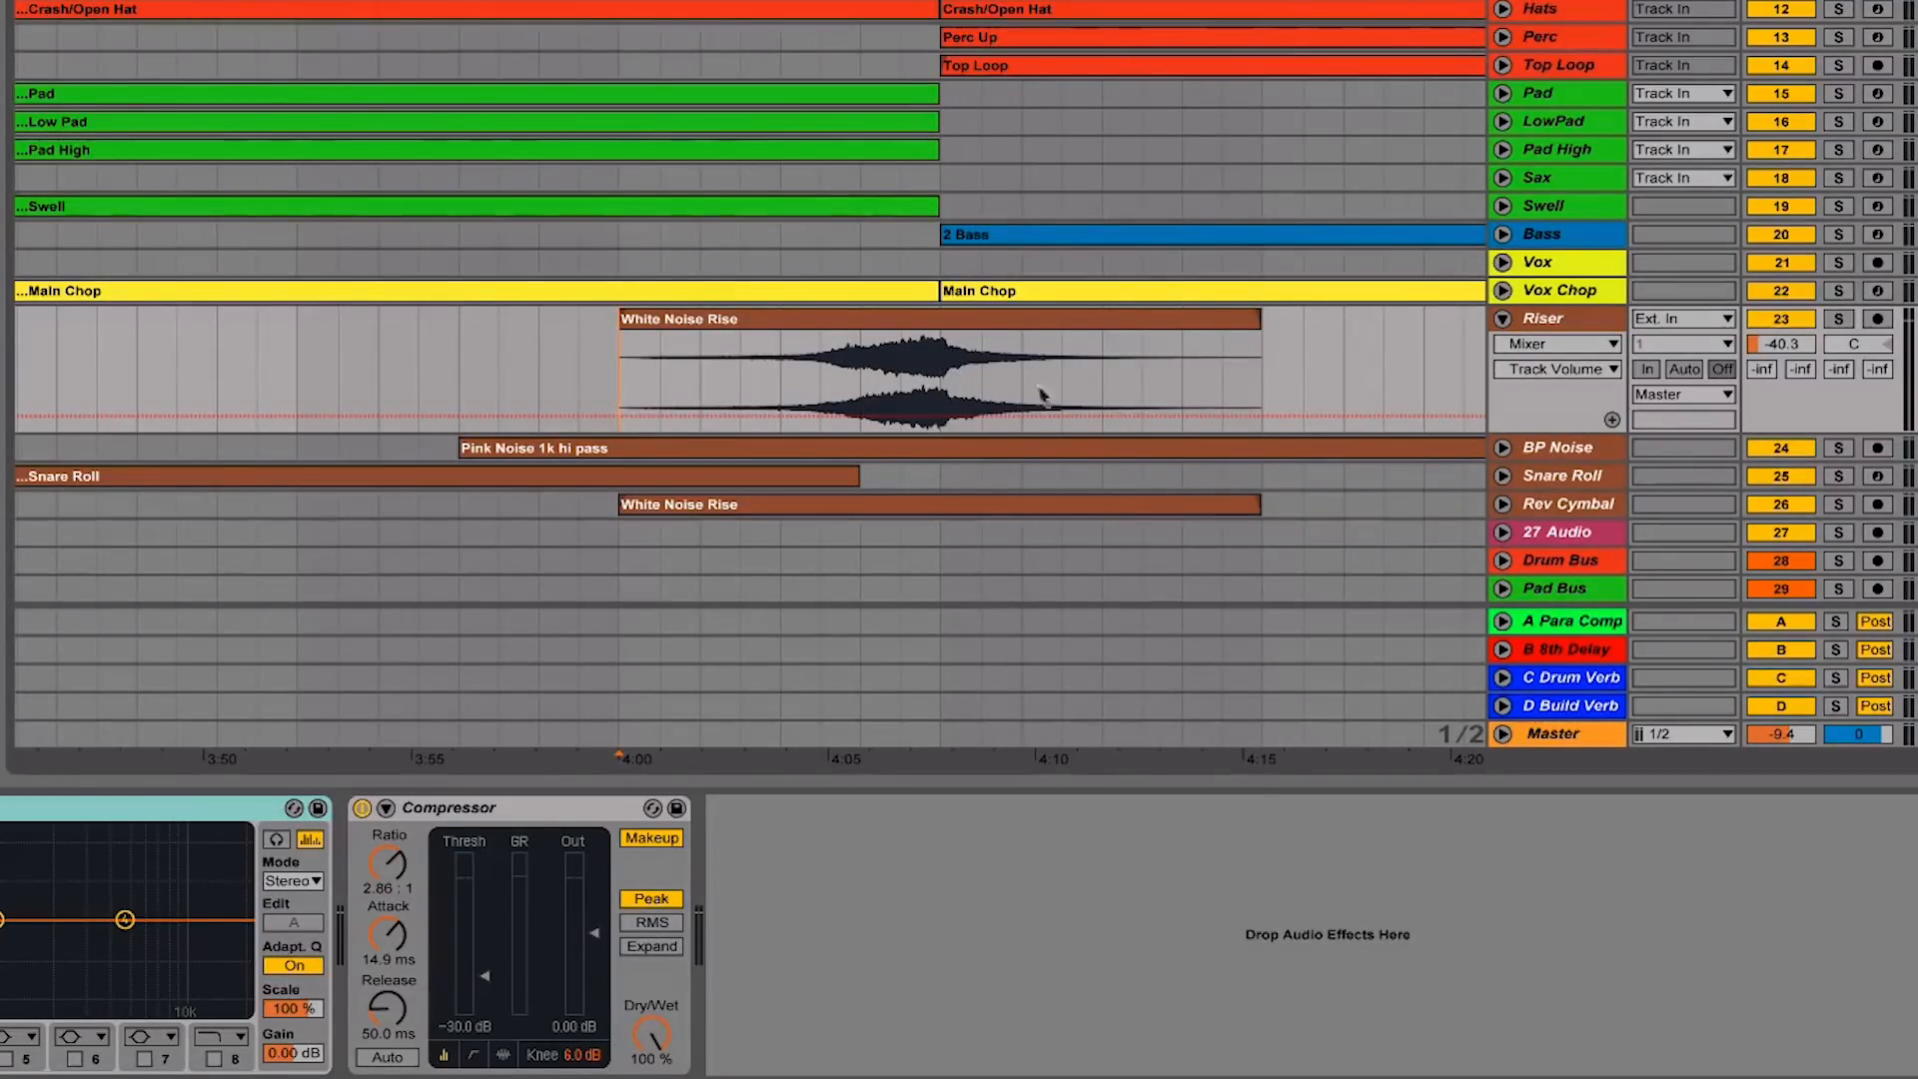
pyautogui.moveTo(616, 368); pyautogui.dragTo(1256, 399)
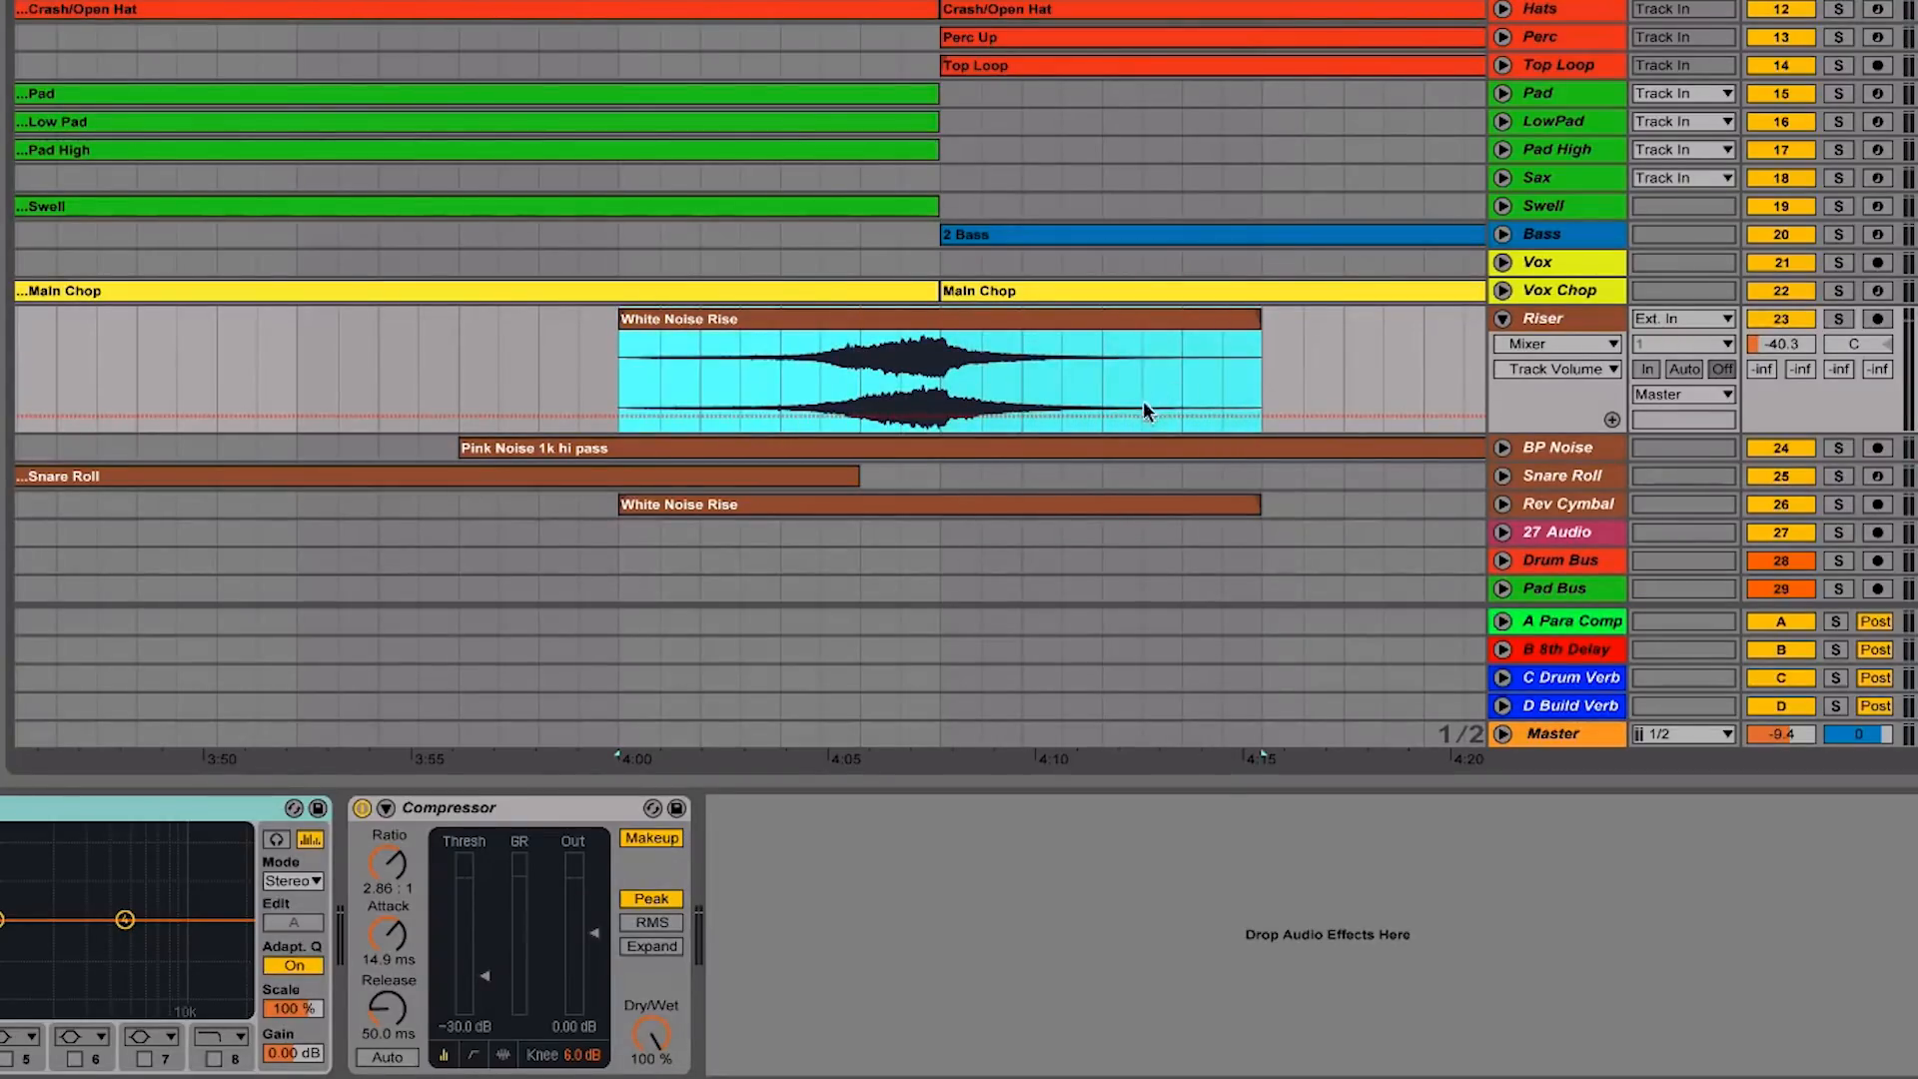
pyautogui.moveTo(1139, 416); pyautogui.dragTo(1139, 374)
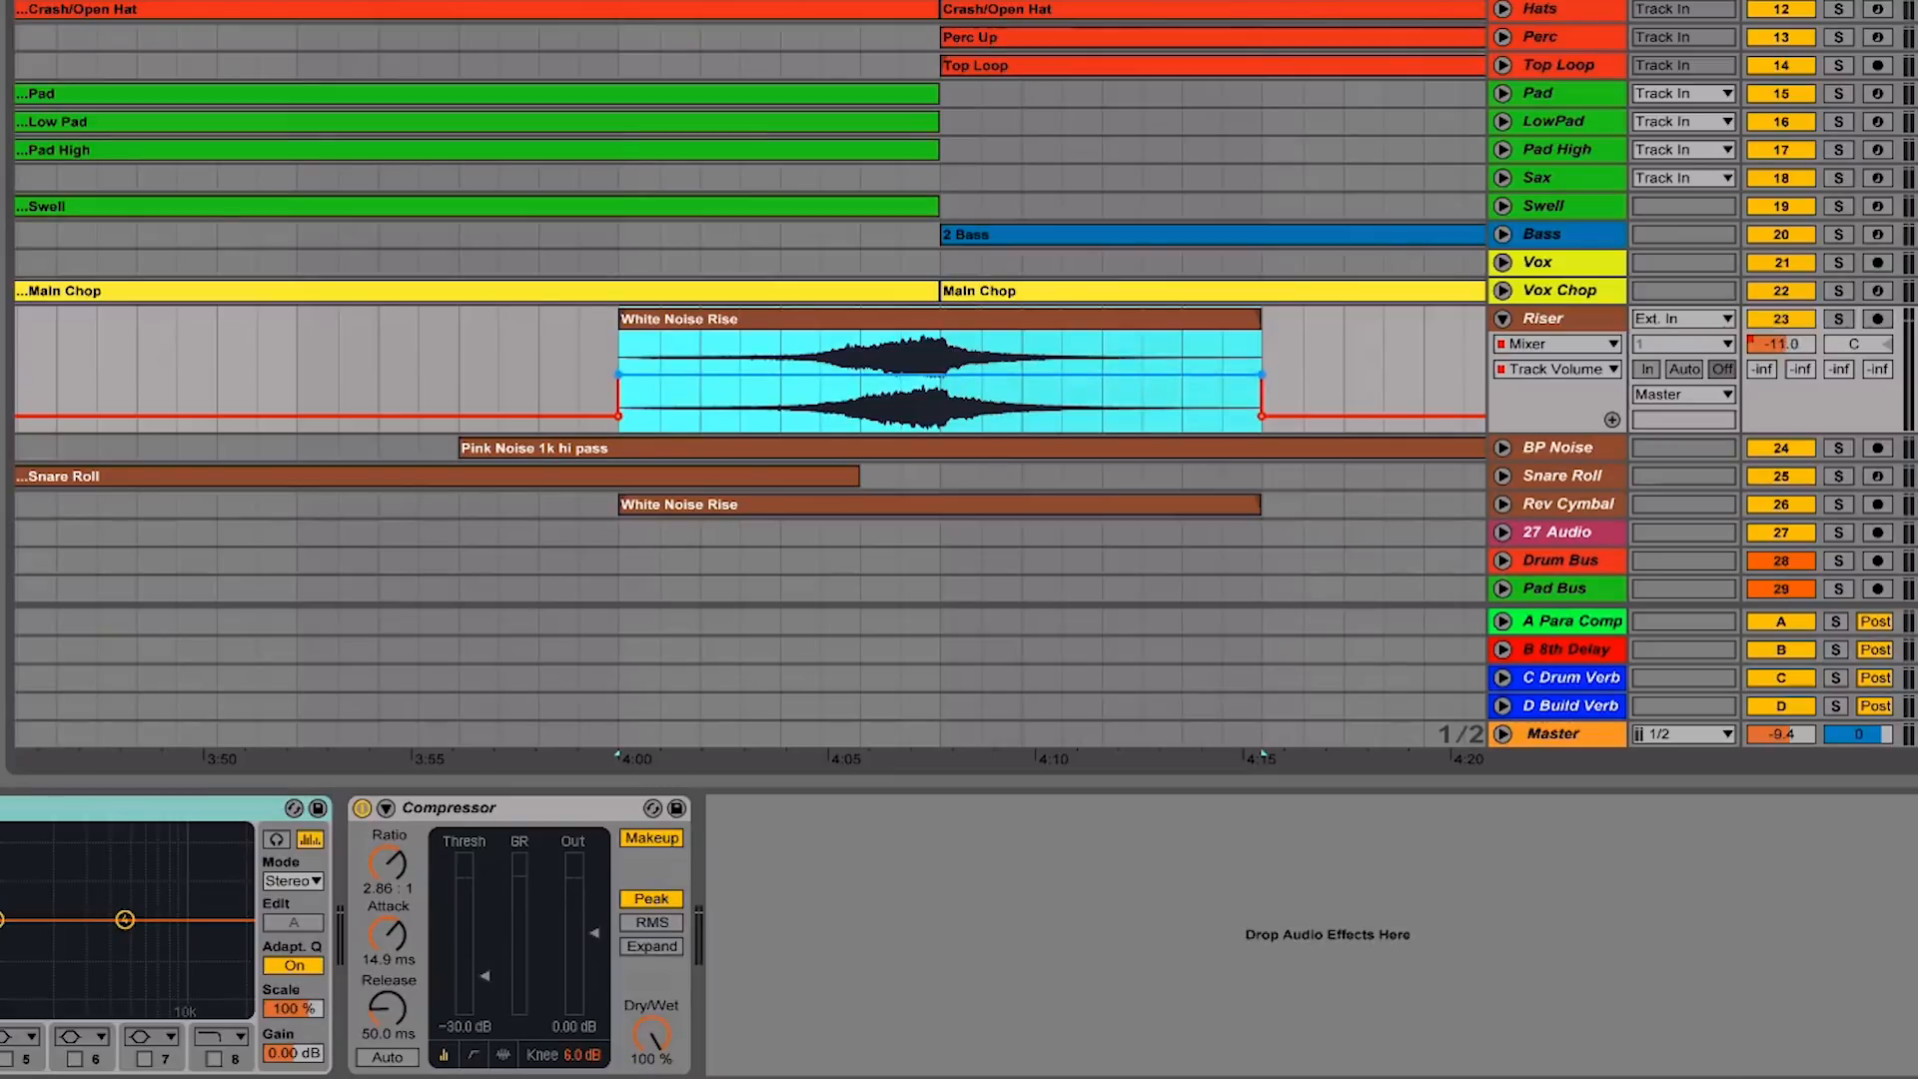
# Add a Riser volume peak where the 2 Bass clip starts and remove the raised end points to form a rise and a fall
pyautogui.click(939, 376)
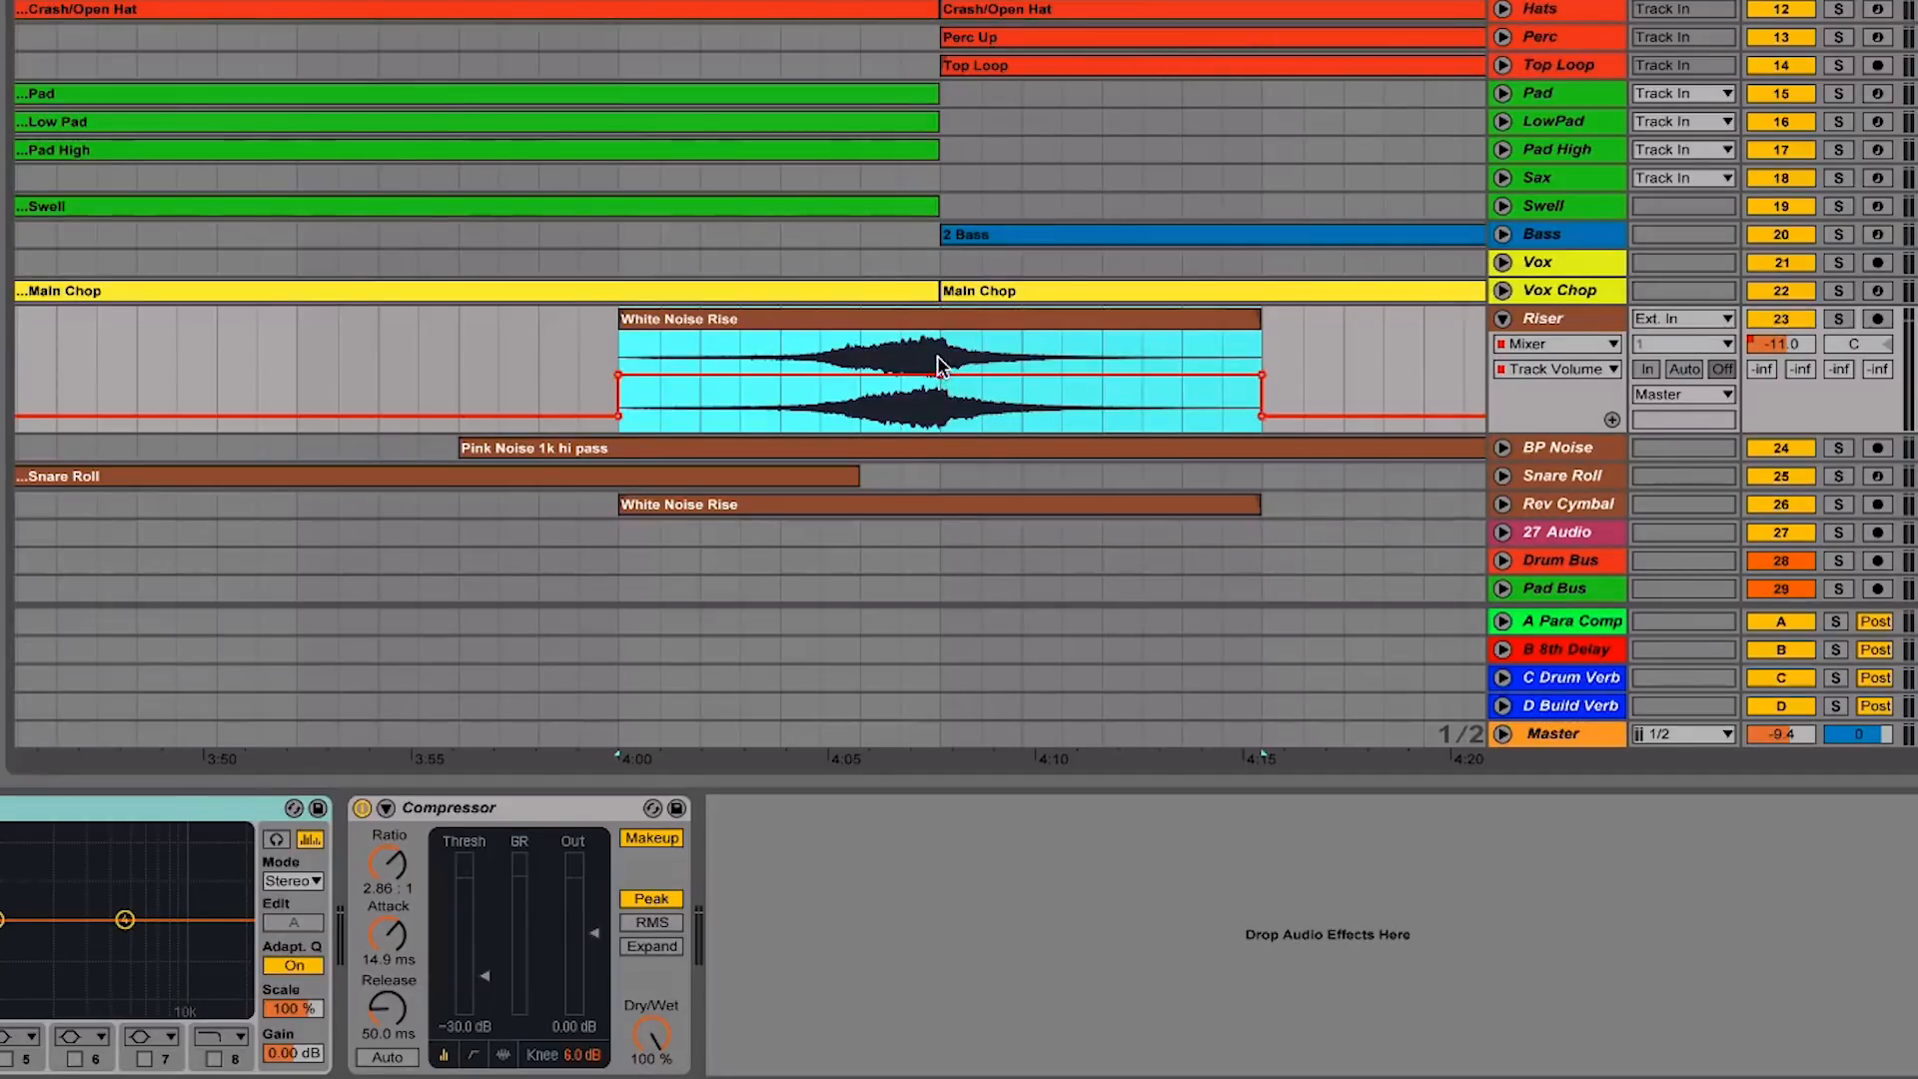
pyautogui.click(619, 375)
pyautogui.click(1261, 375)
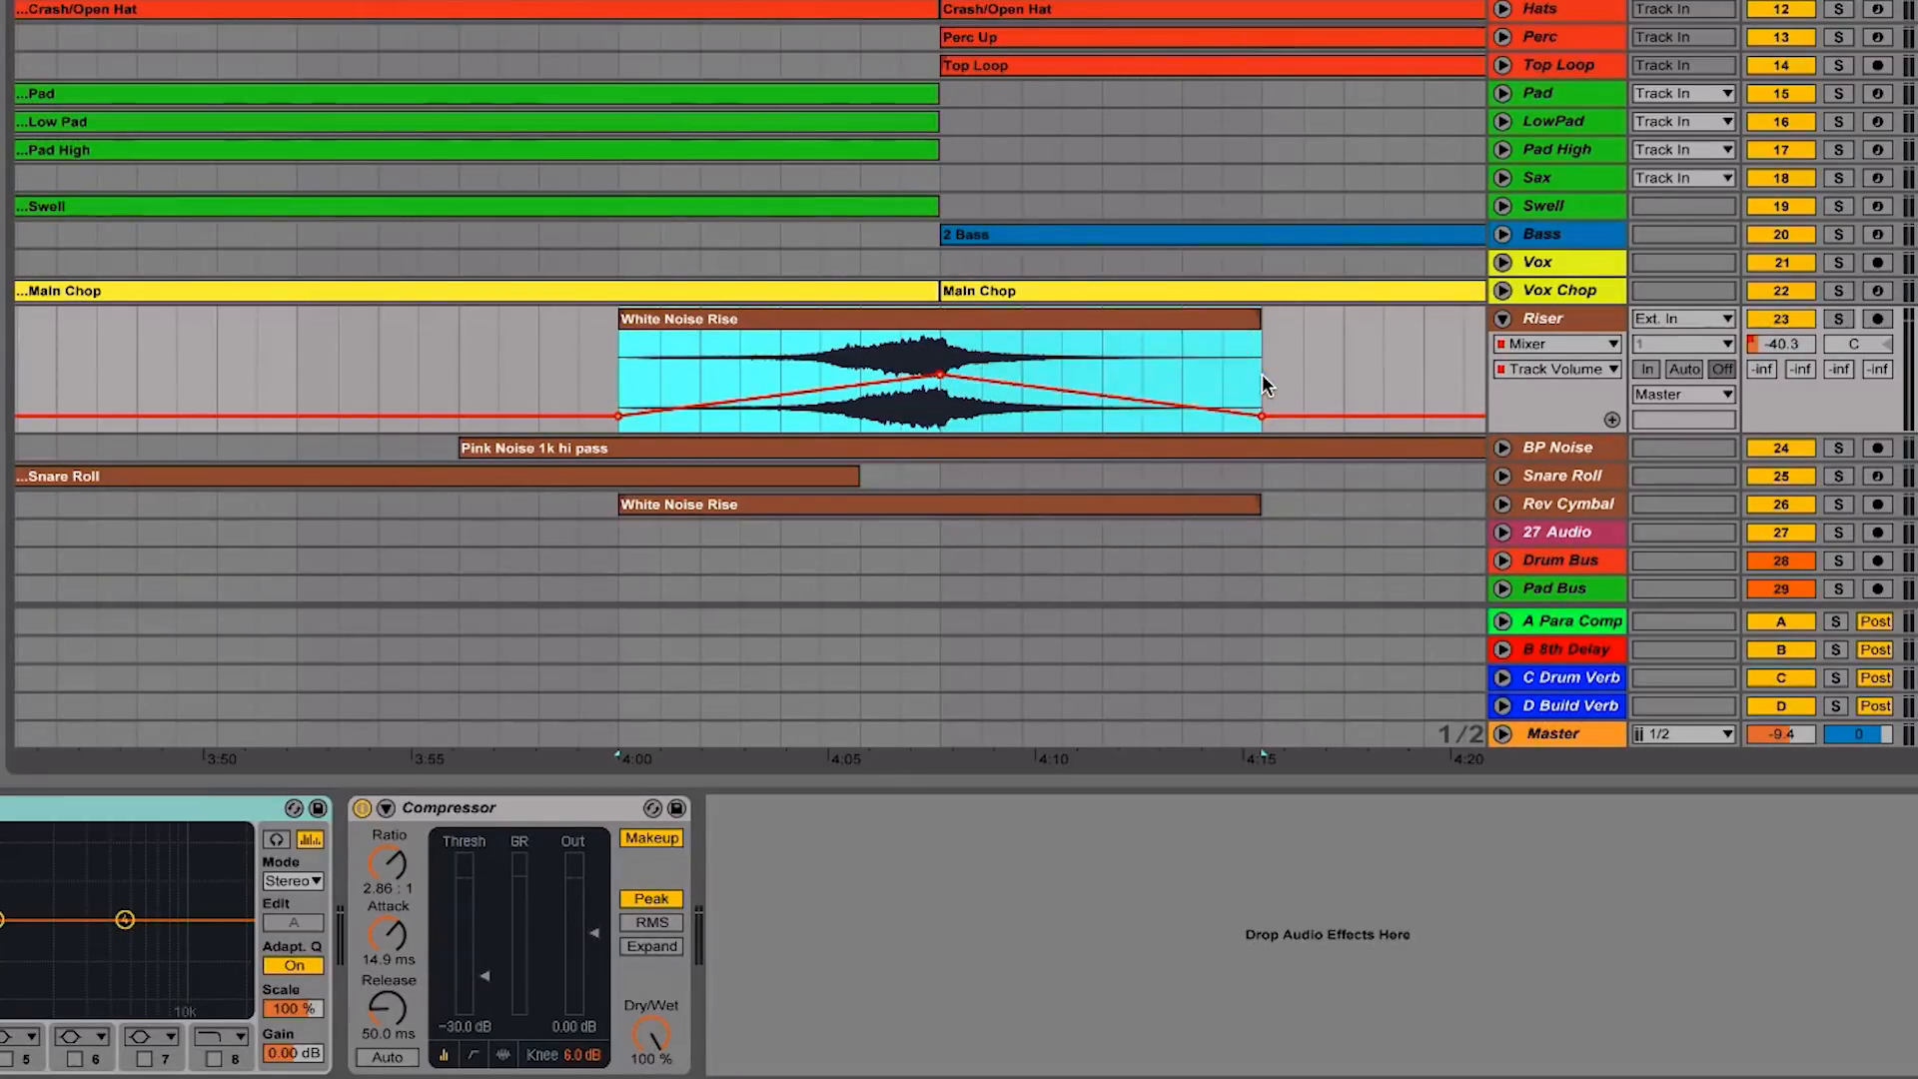
pyautogui.click(860, 368)
pyautogui.click(613, 375)
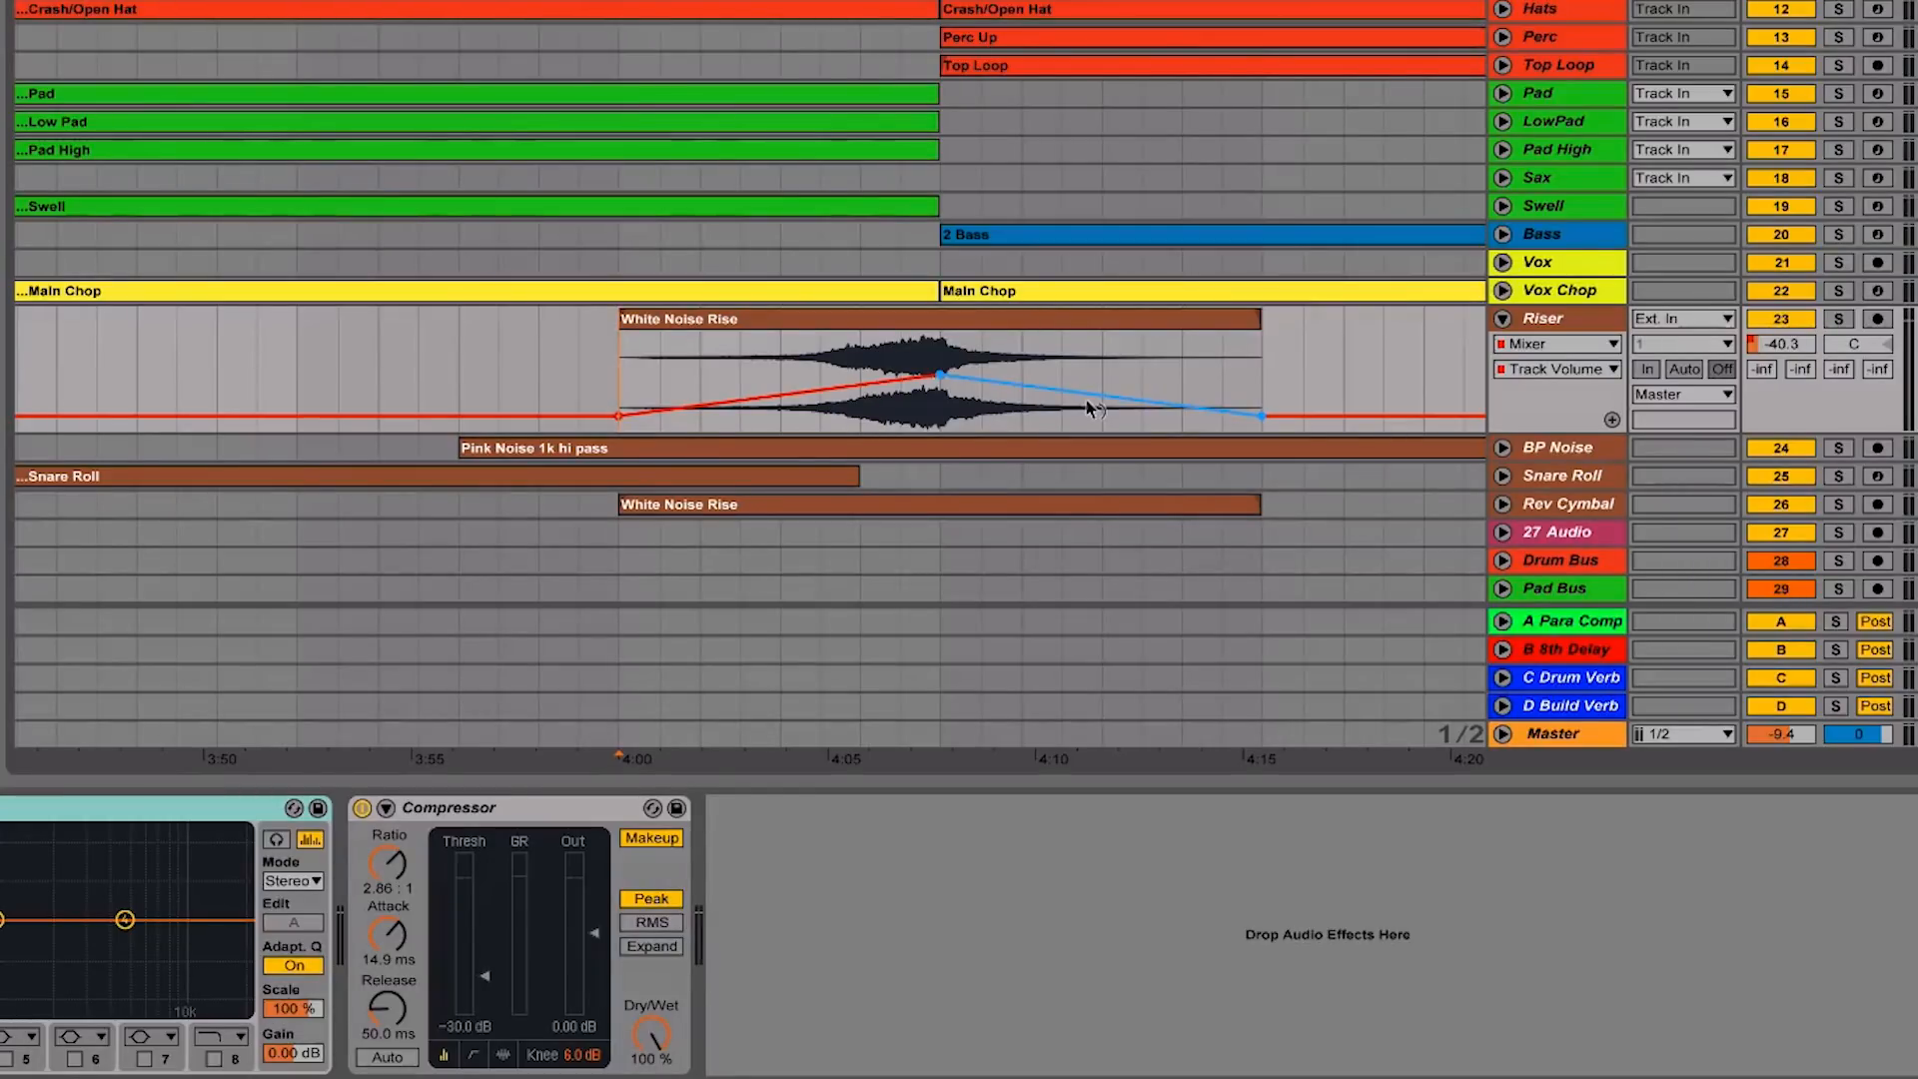
pyautogui.moveTo(1092, 408)
pyautogui.mouseDown()
pyautogui.moveTo(1092, 470)
pyautogui.moveTo(1092, 350)
pyautogui.moveTo(1092, 455)
pyautogui.moveTo(1092, 380)
pyautogui.moveTo(1092, 450)
pyautogui.moveTo(1091, 418)
pyautogui.mouseUp()
pyautogui.moveTo(1039, 404)
pyautogui.mouseDown()
pyautogui.moveTo(1039, 424)
pyautogui.moveTo(1039, 404)
pyautogui.mouseUp()
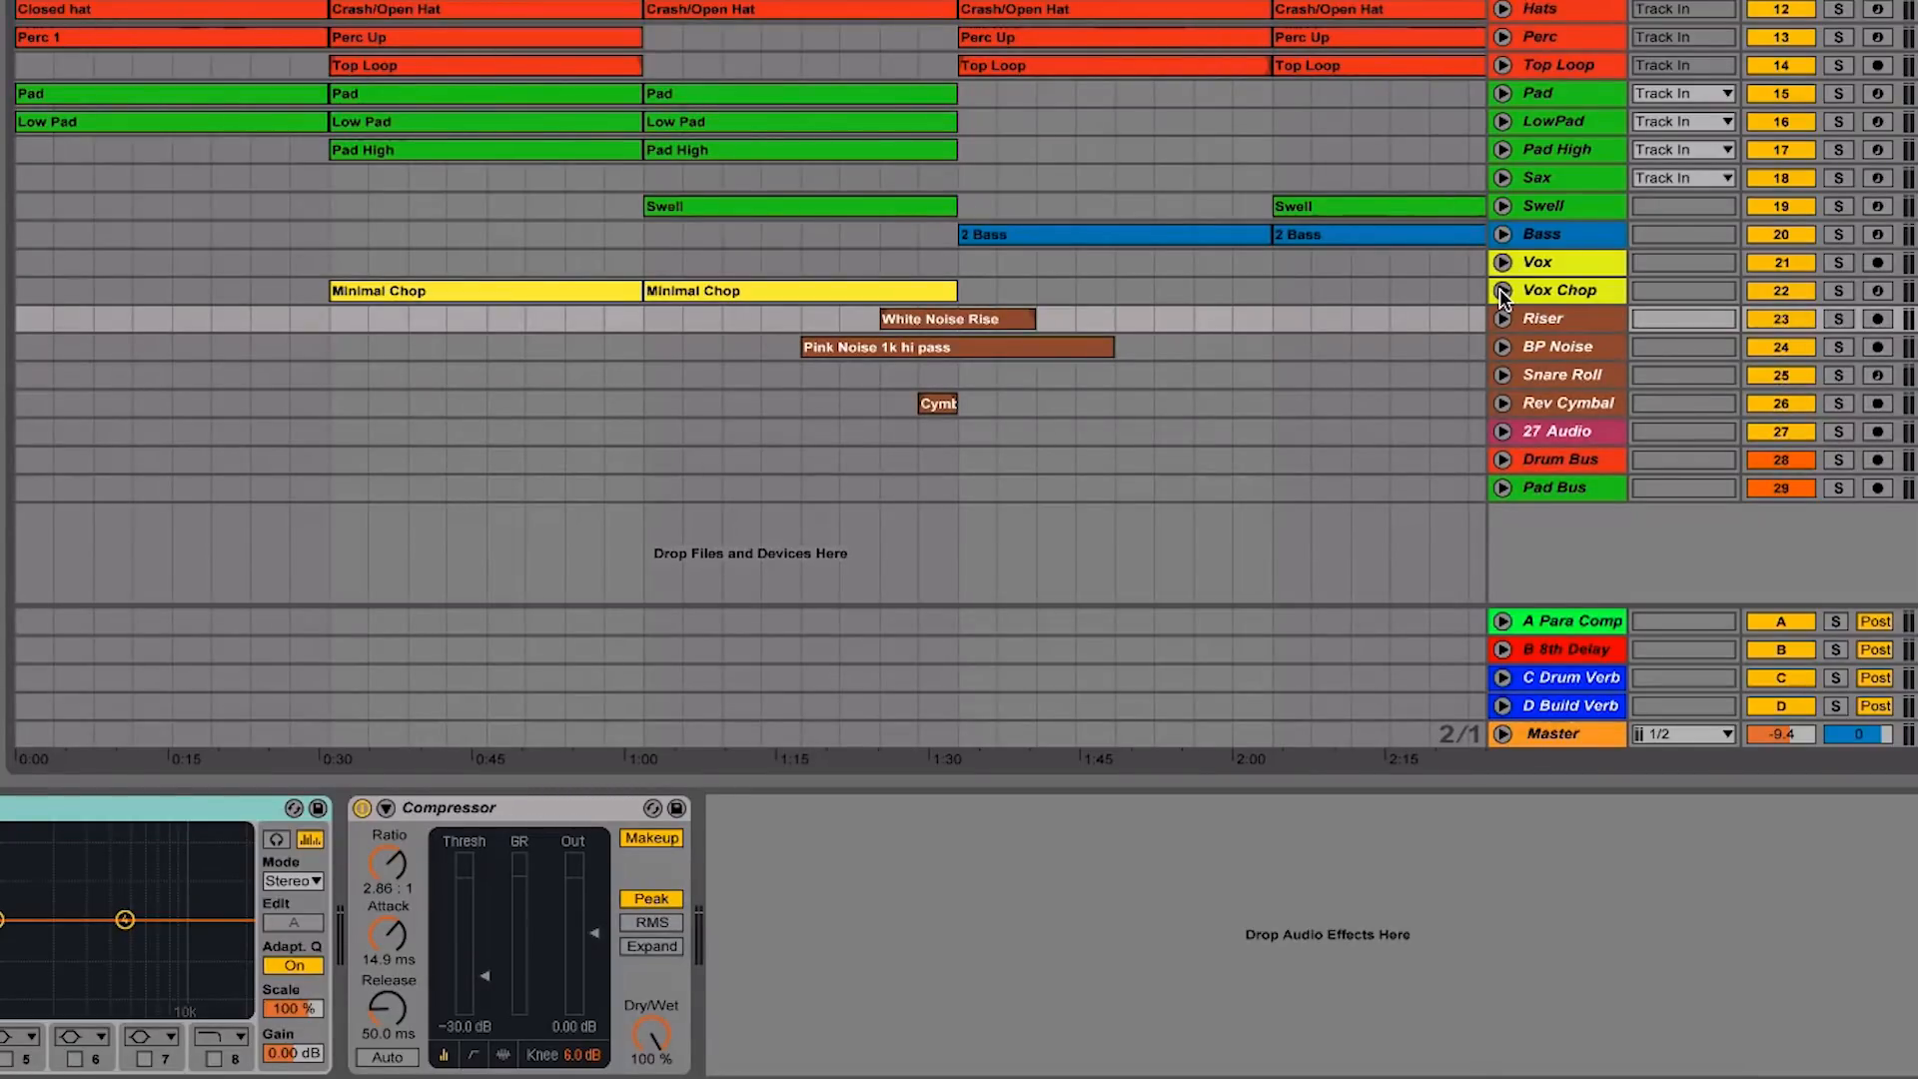
# Unfold the Vox Chop track, solo it and play the second Minimal Chop clip from its start
pyautogui.click(1502, 291)
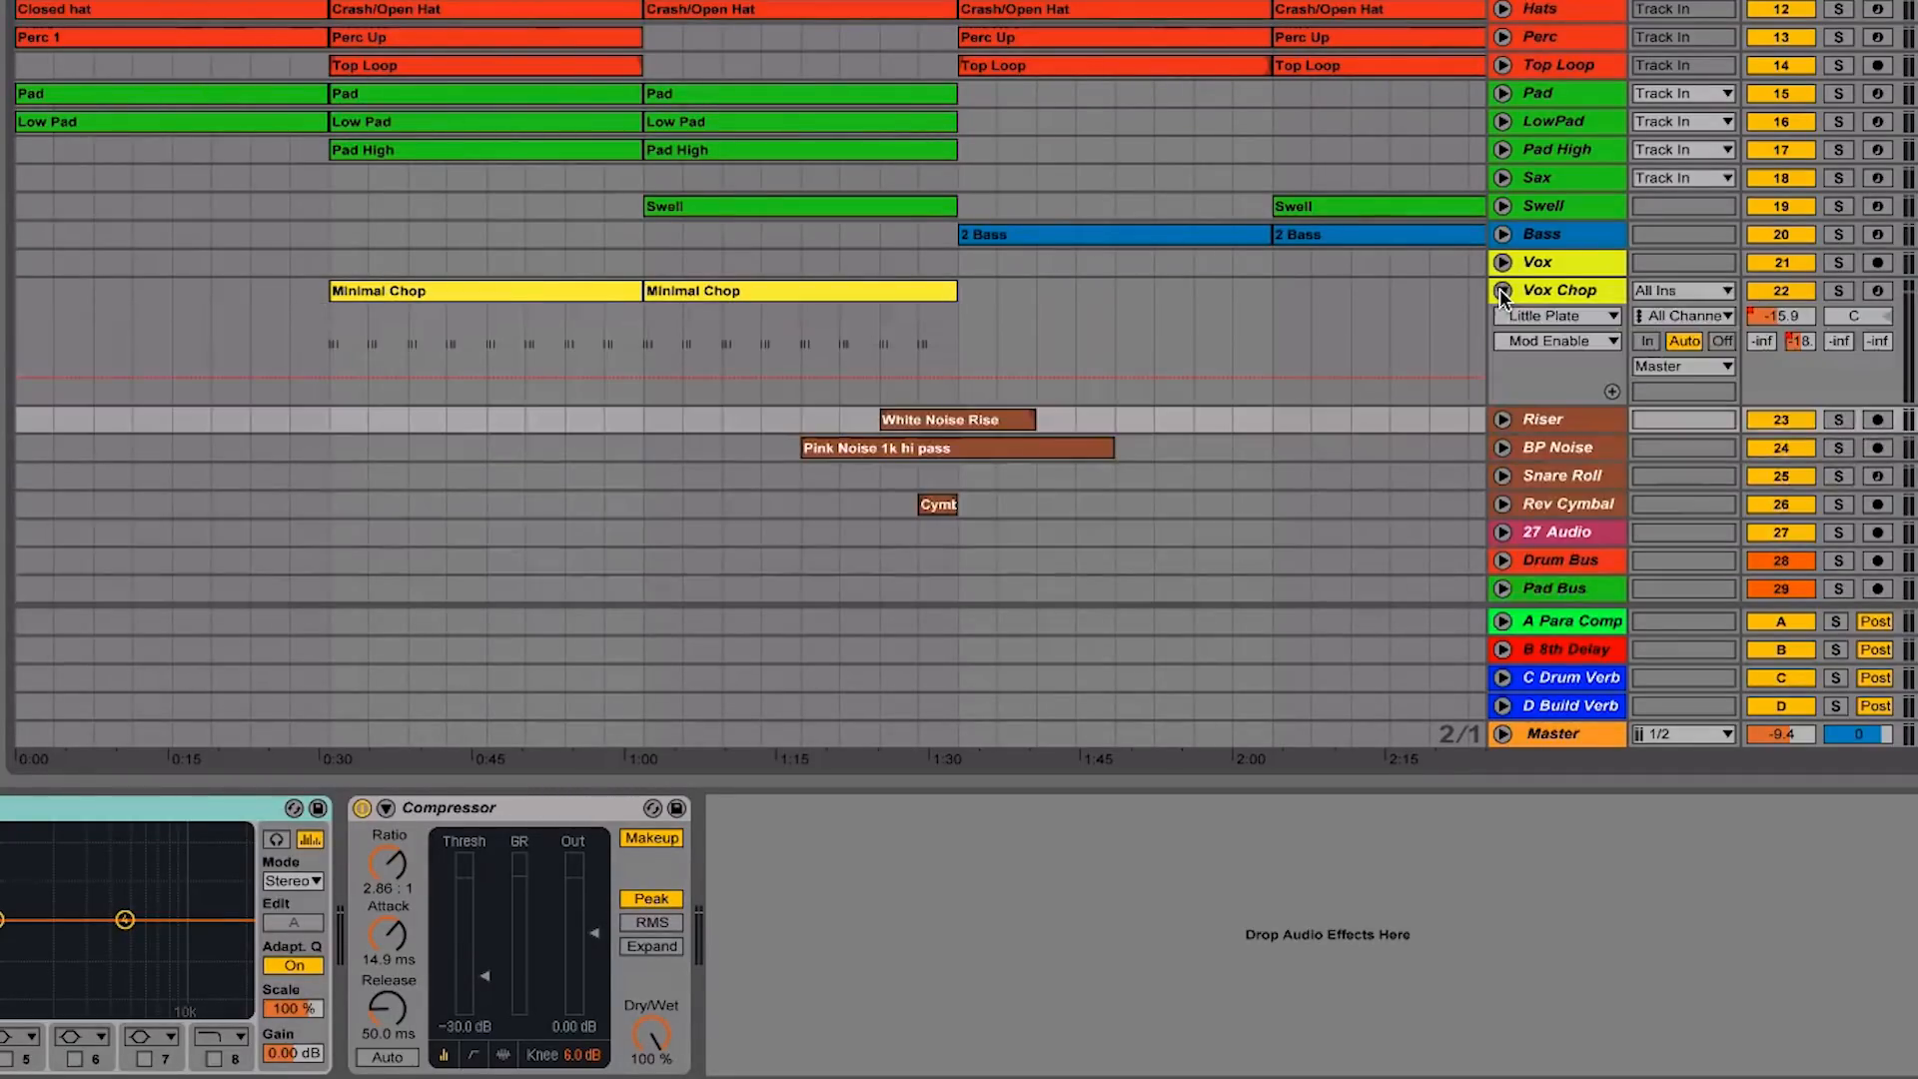
pyautogui.click(644, 354)
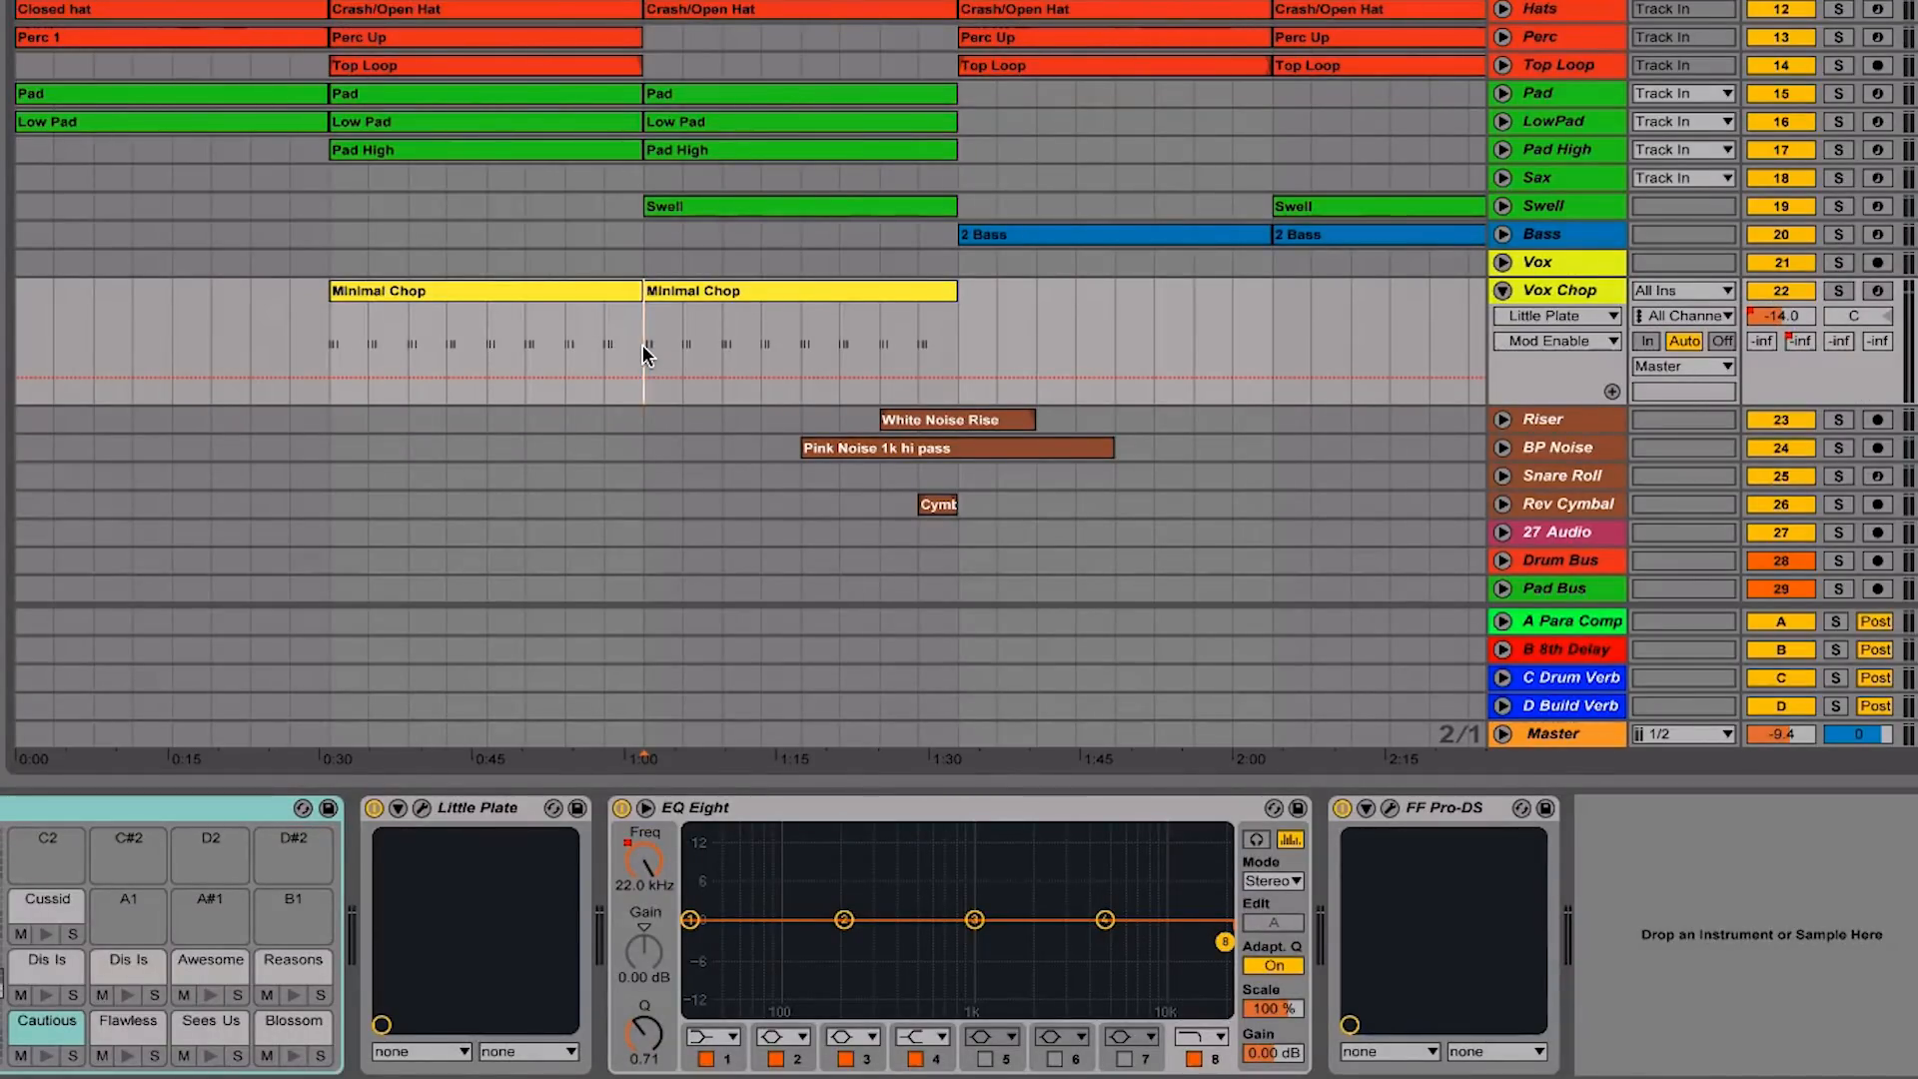
pyautogui.press('+')
pyautogui.press('+')
pyautogui.press('+')
pyautogui.hscroll(5, 643, 353)
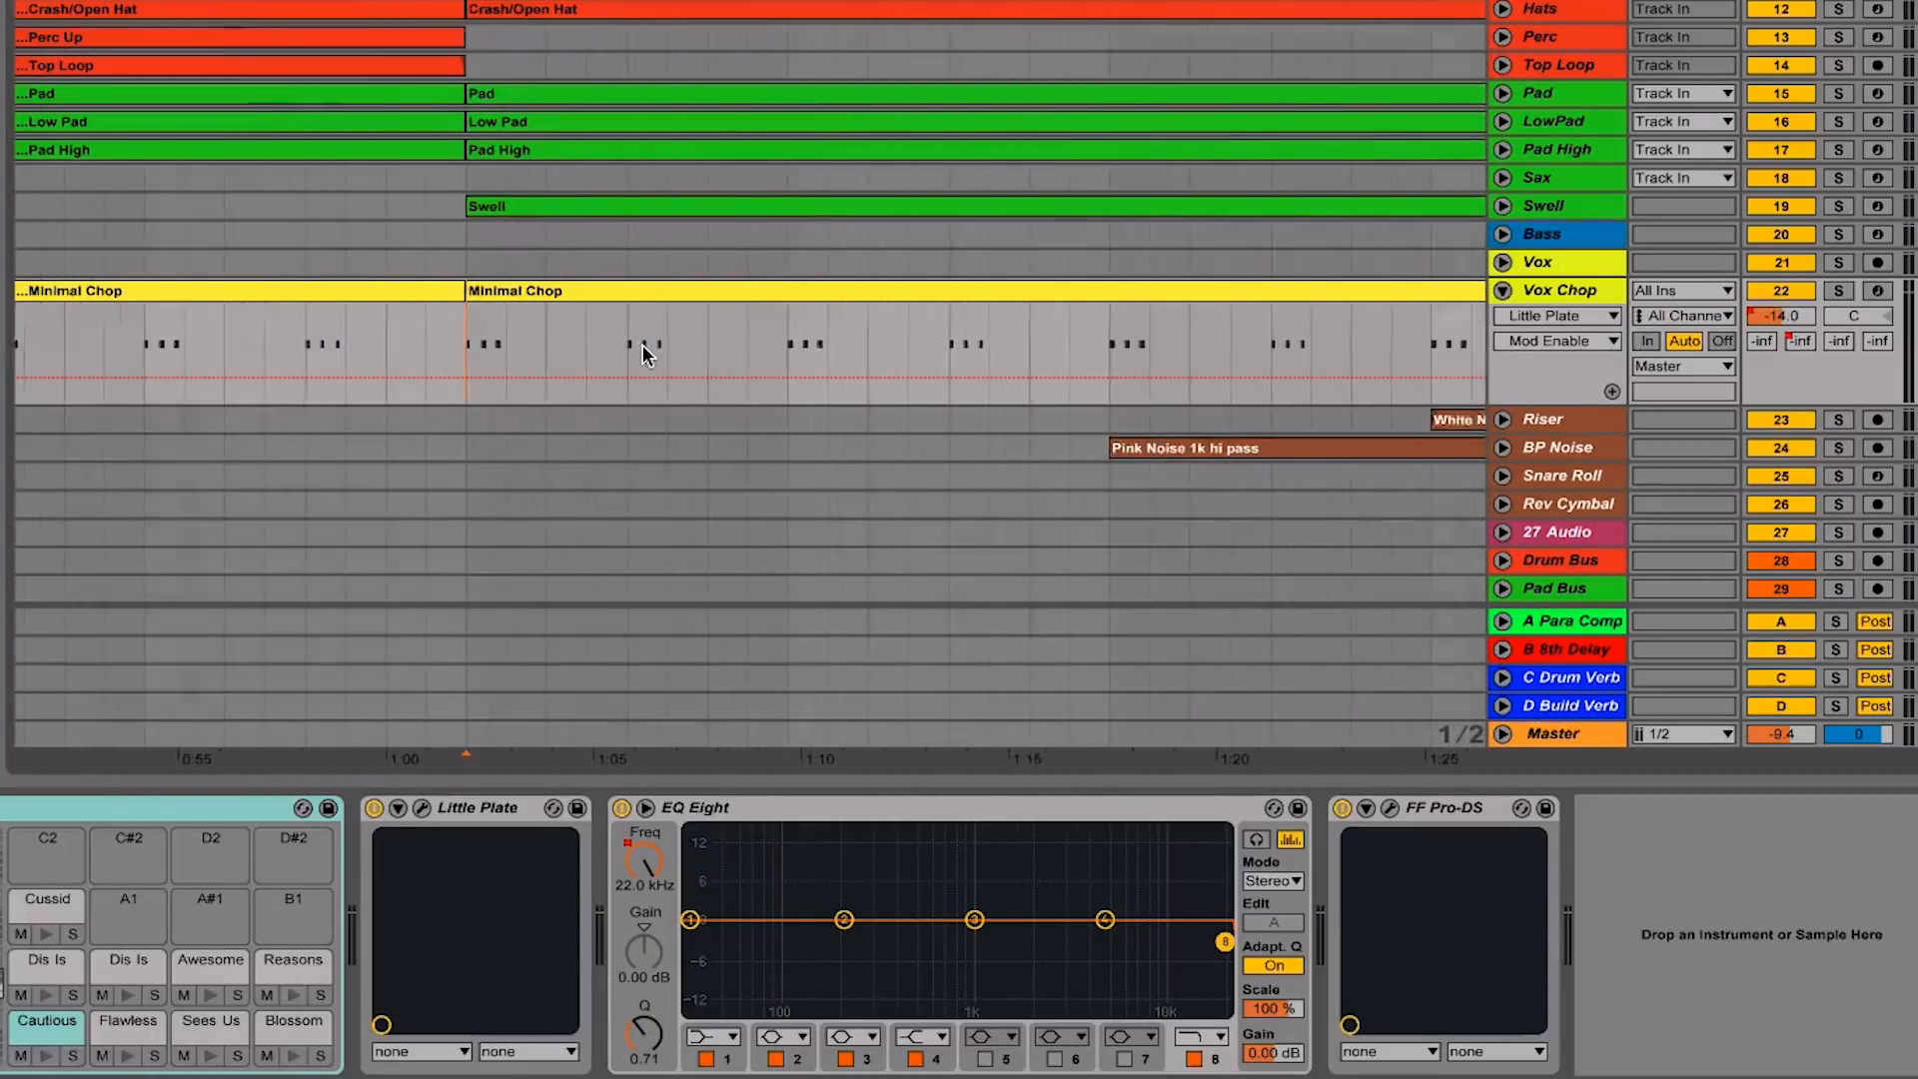
pyautogui.click(1838, 290)
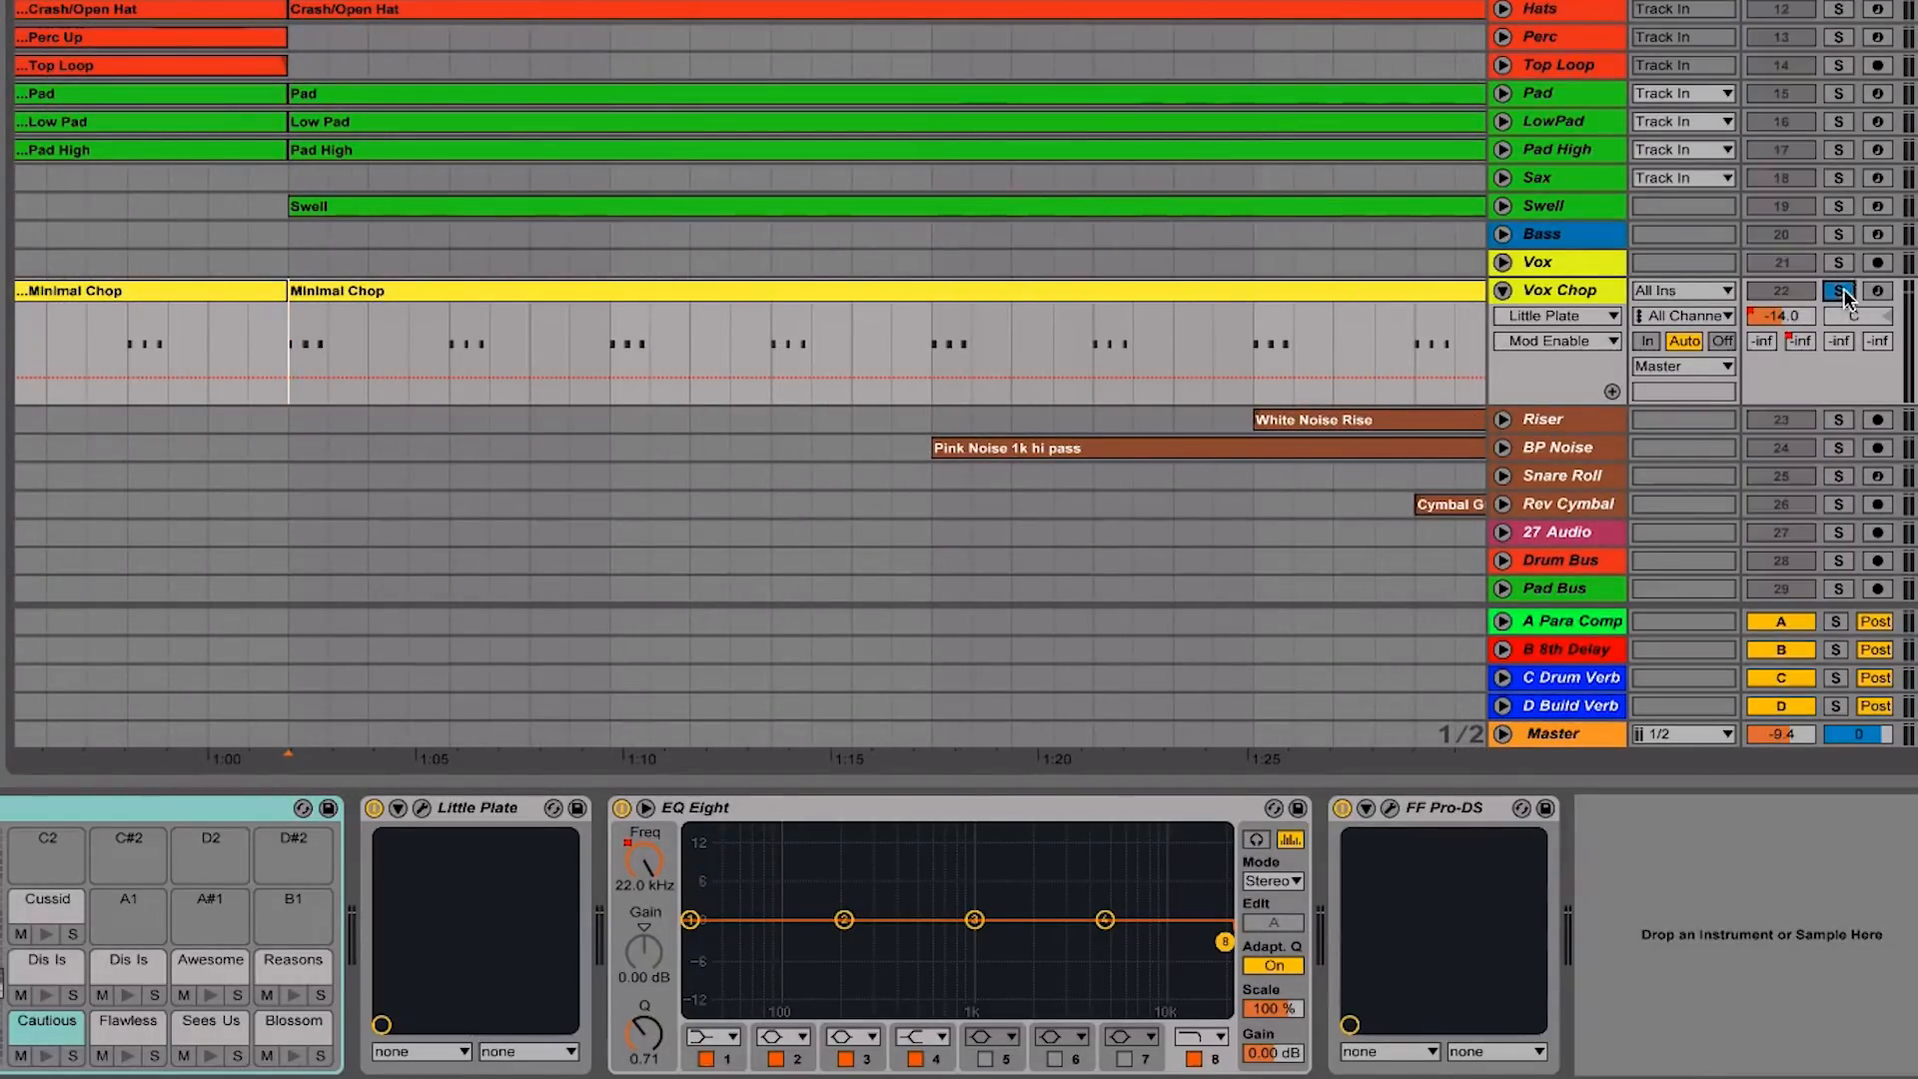
pyautogui.press('space')
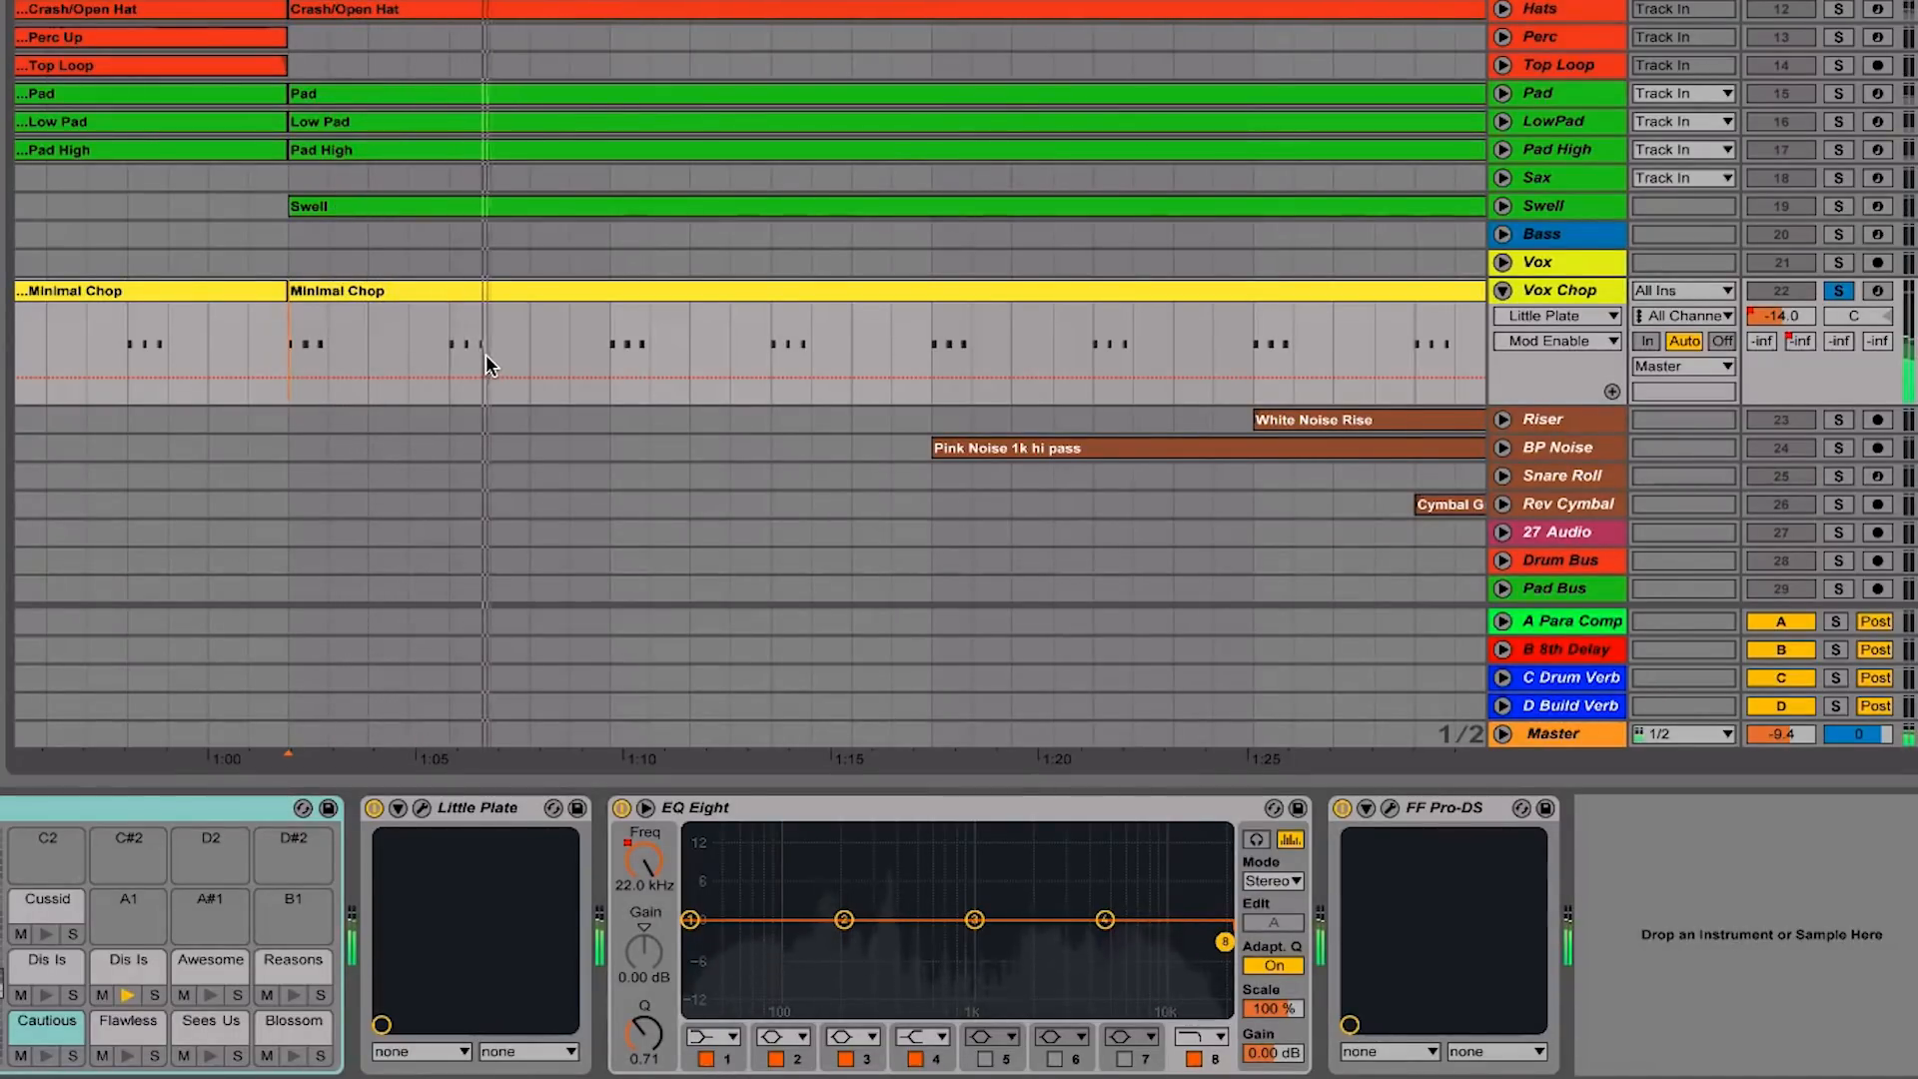
pyautogui.click(407, 352)
pyautogui.click(286, 356)
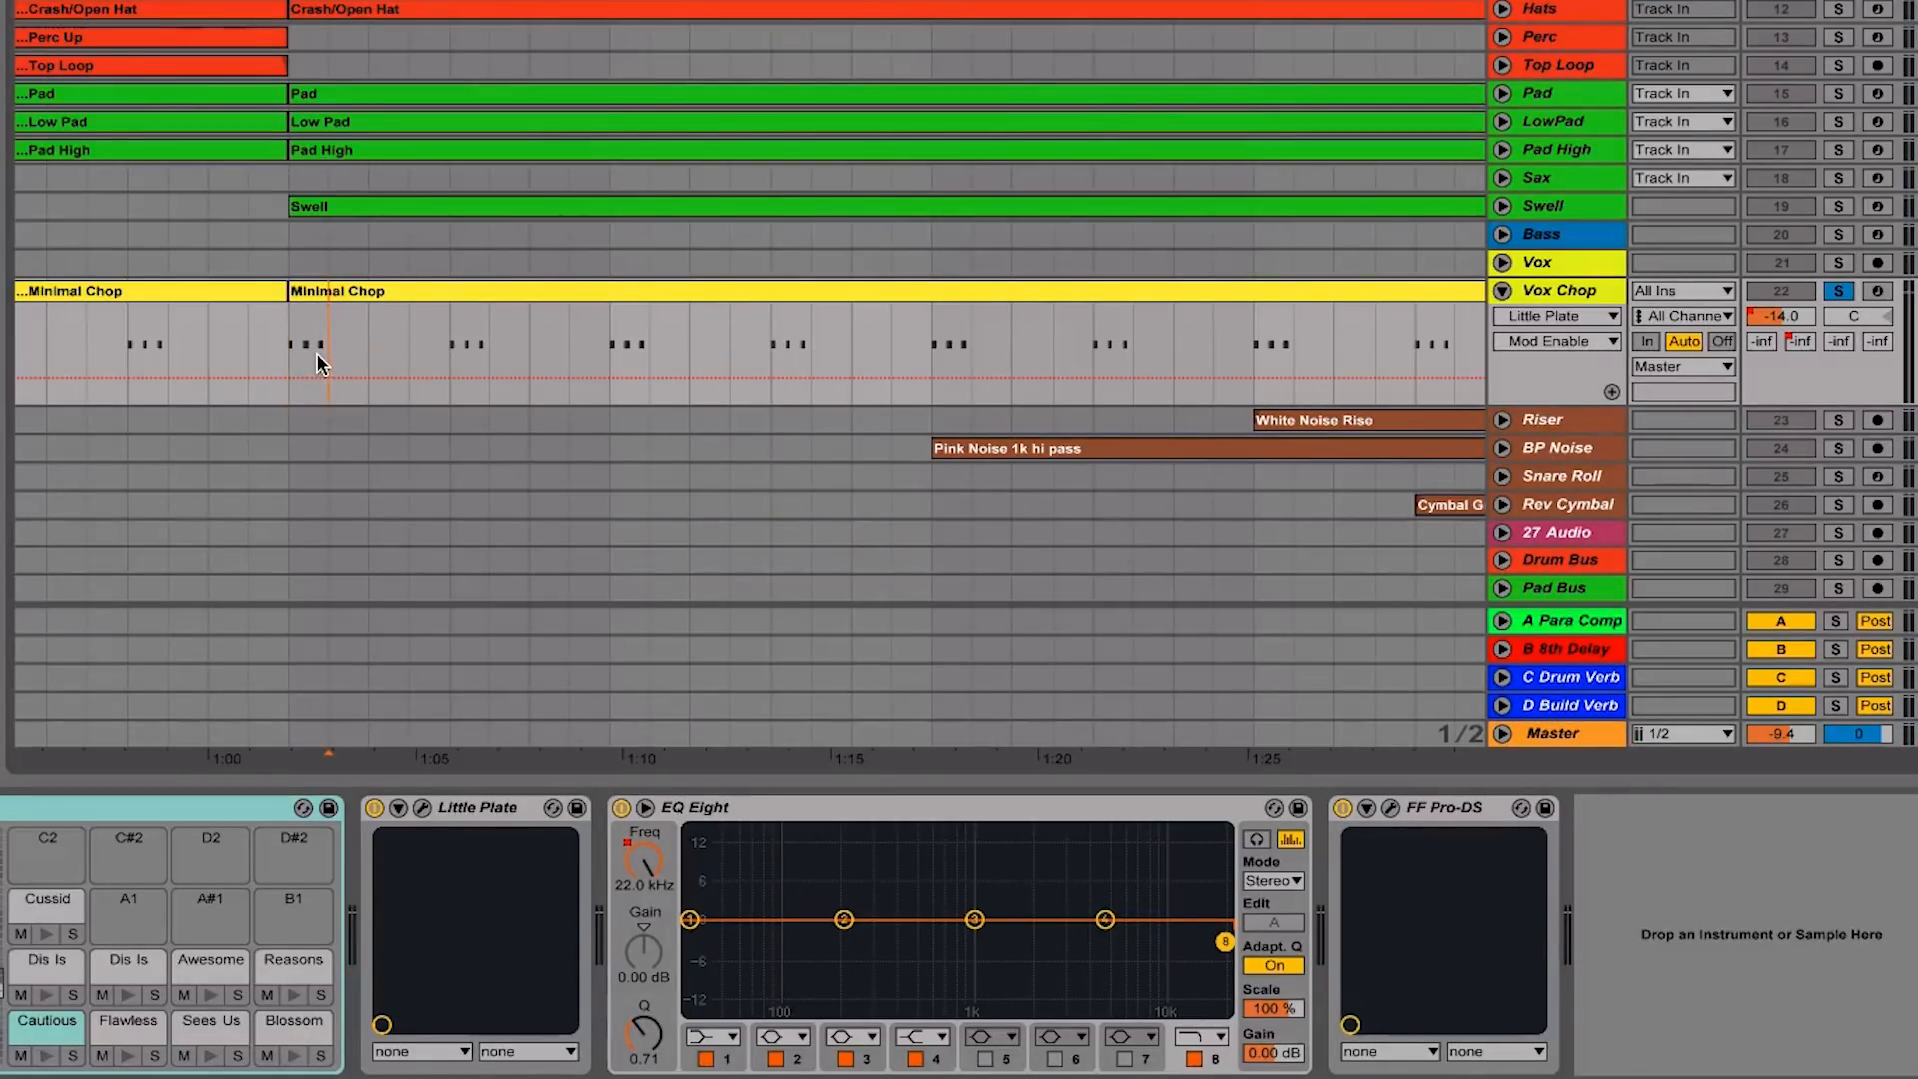
# Display Vox Chop's B-8th Delay send automation and raise it to about -10 dB over the third chop of the second Minimal Chop clip
pyautogui.press('+')
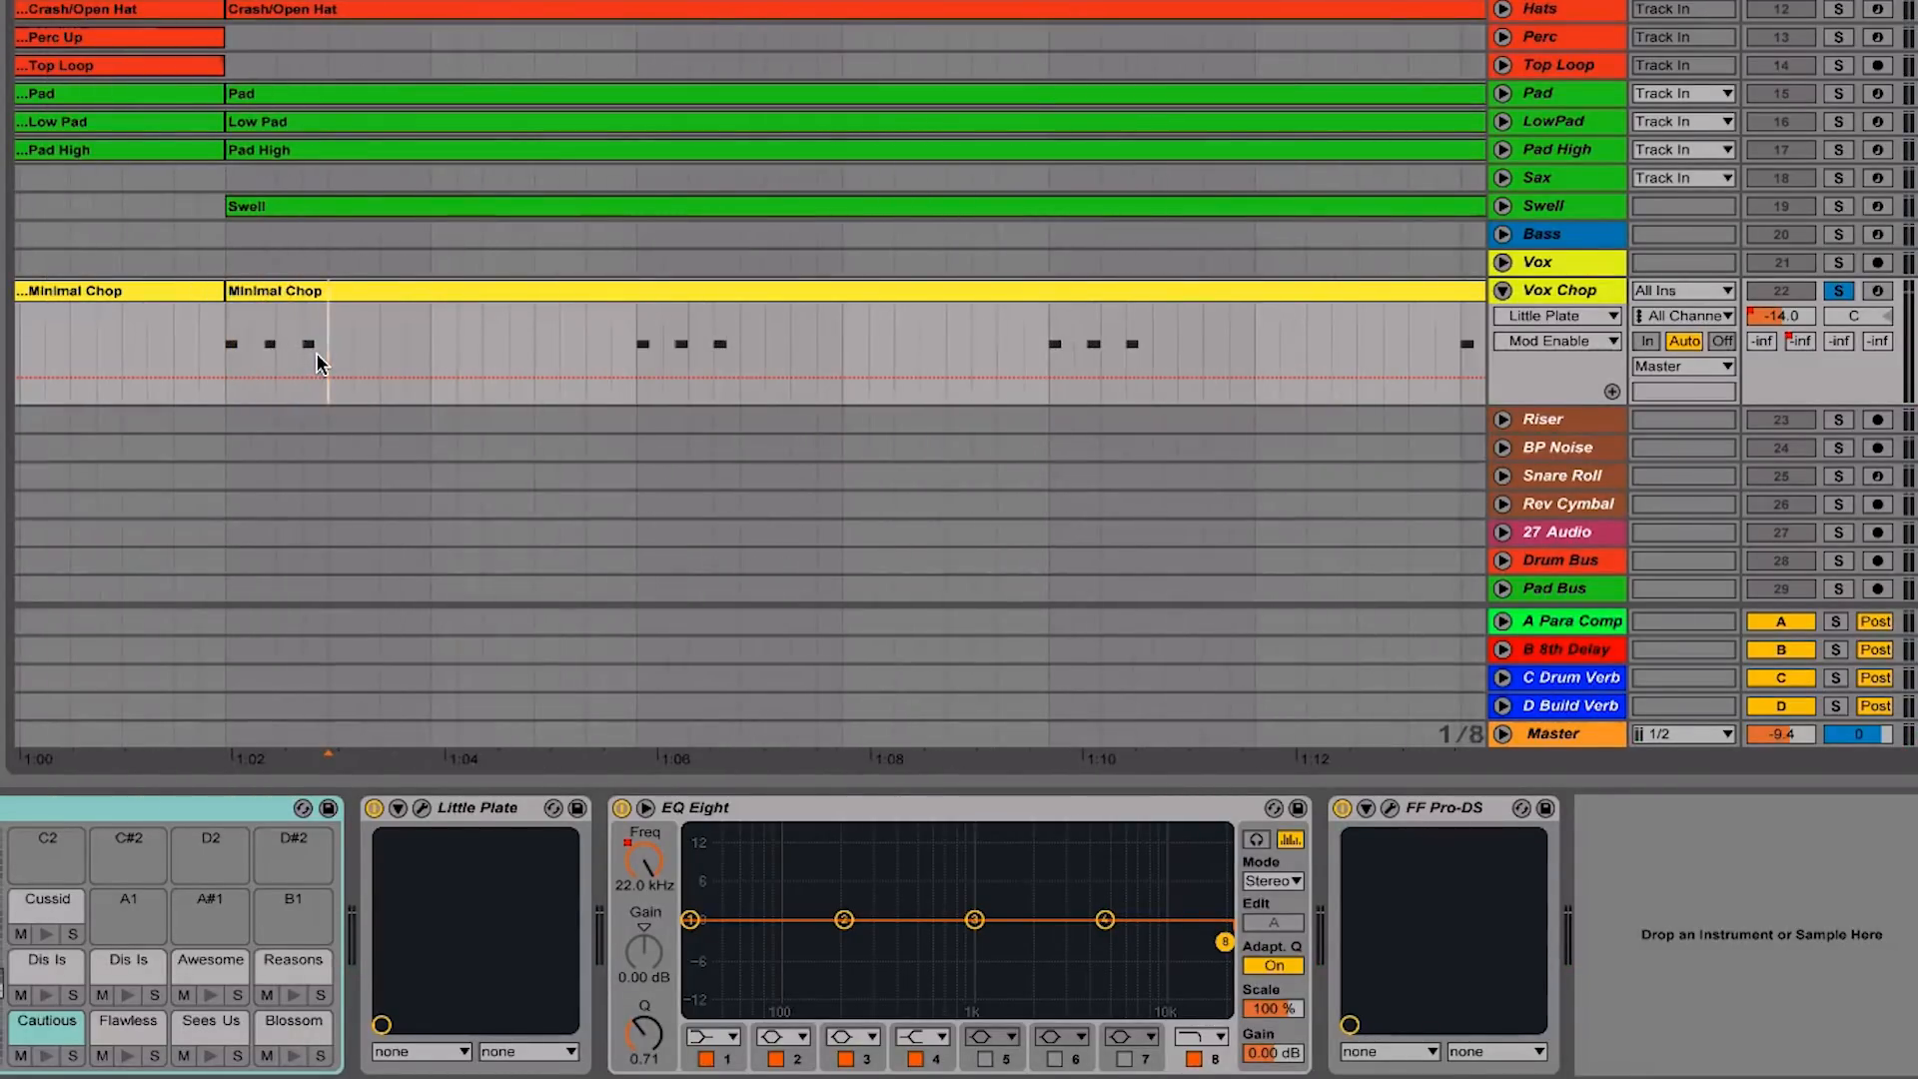
pyautogui.click(1588, 316)
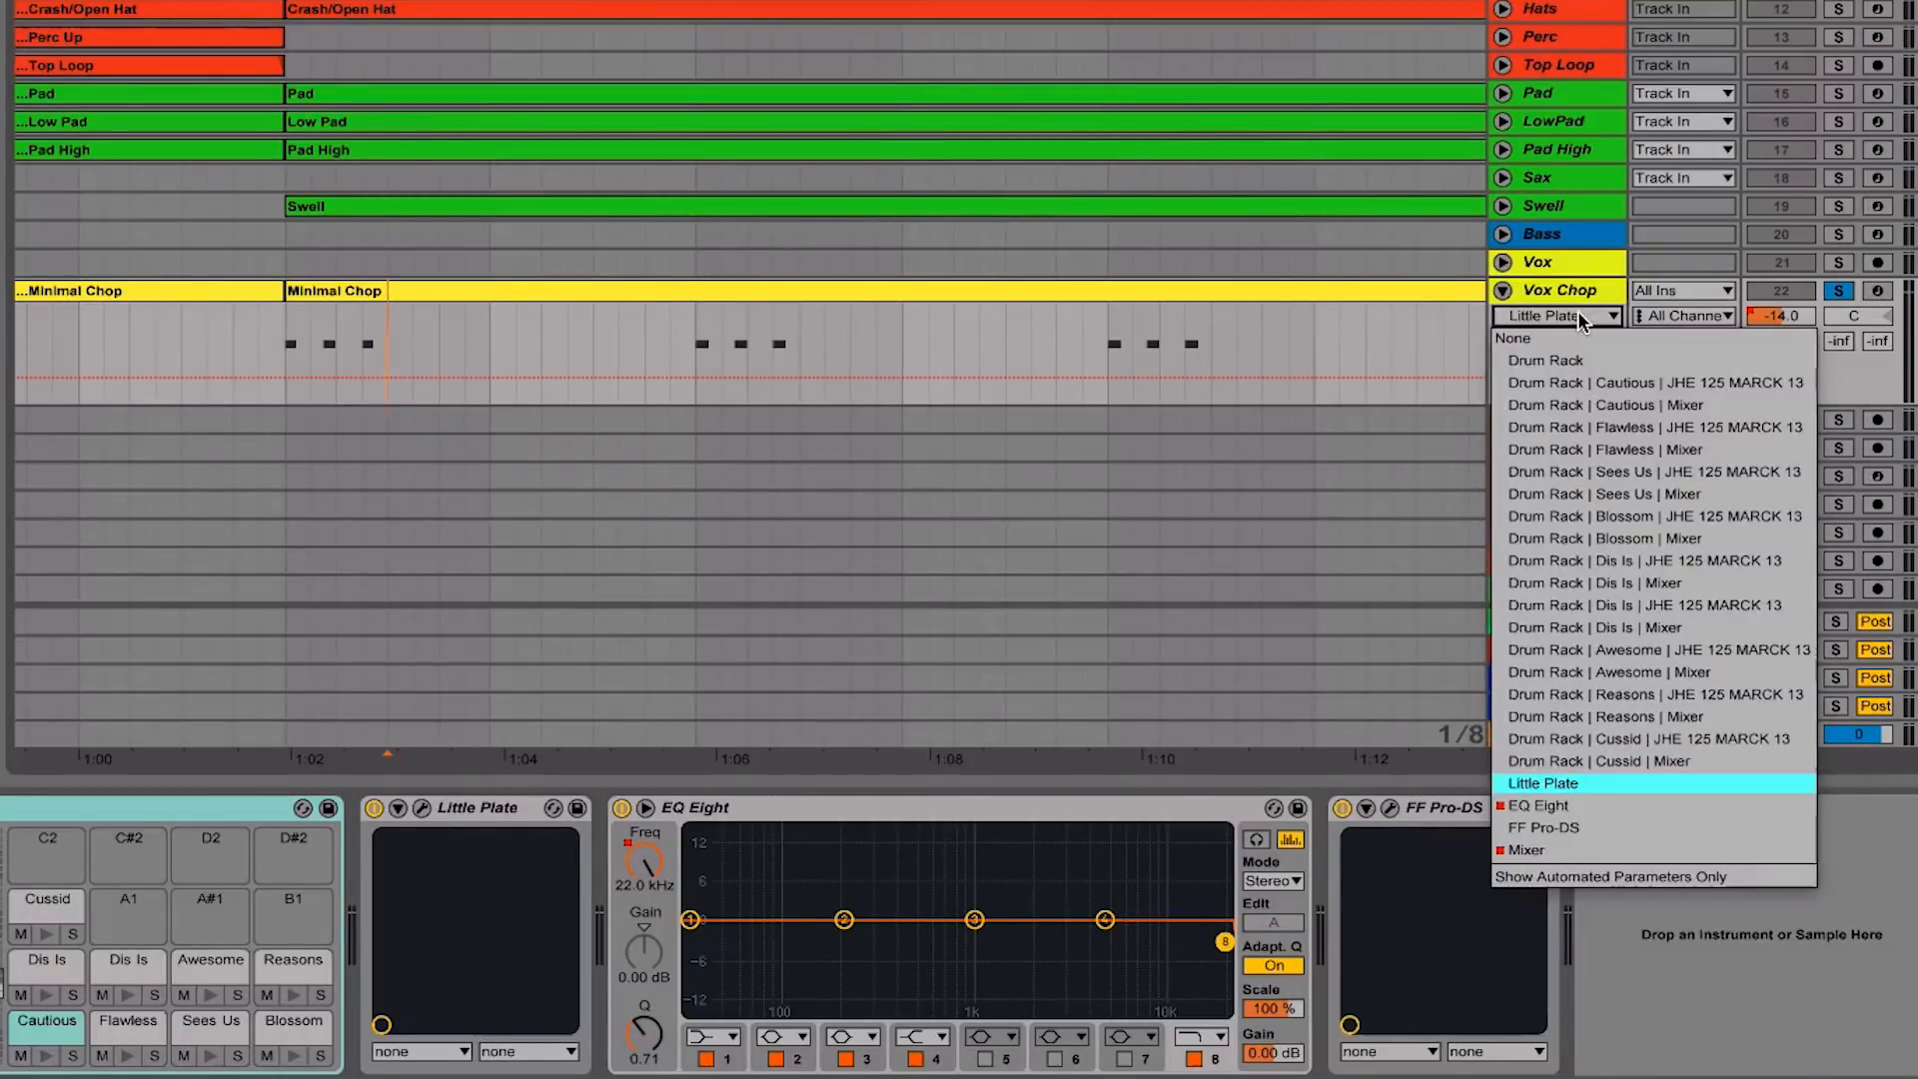
pyautogui.click(1554, 847)
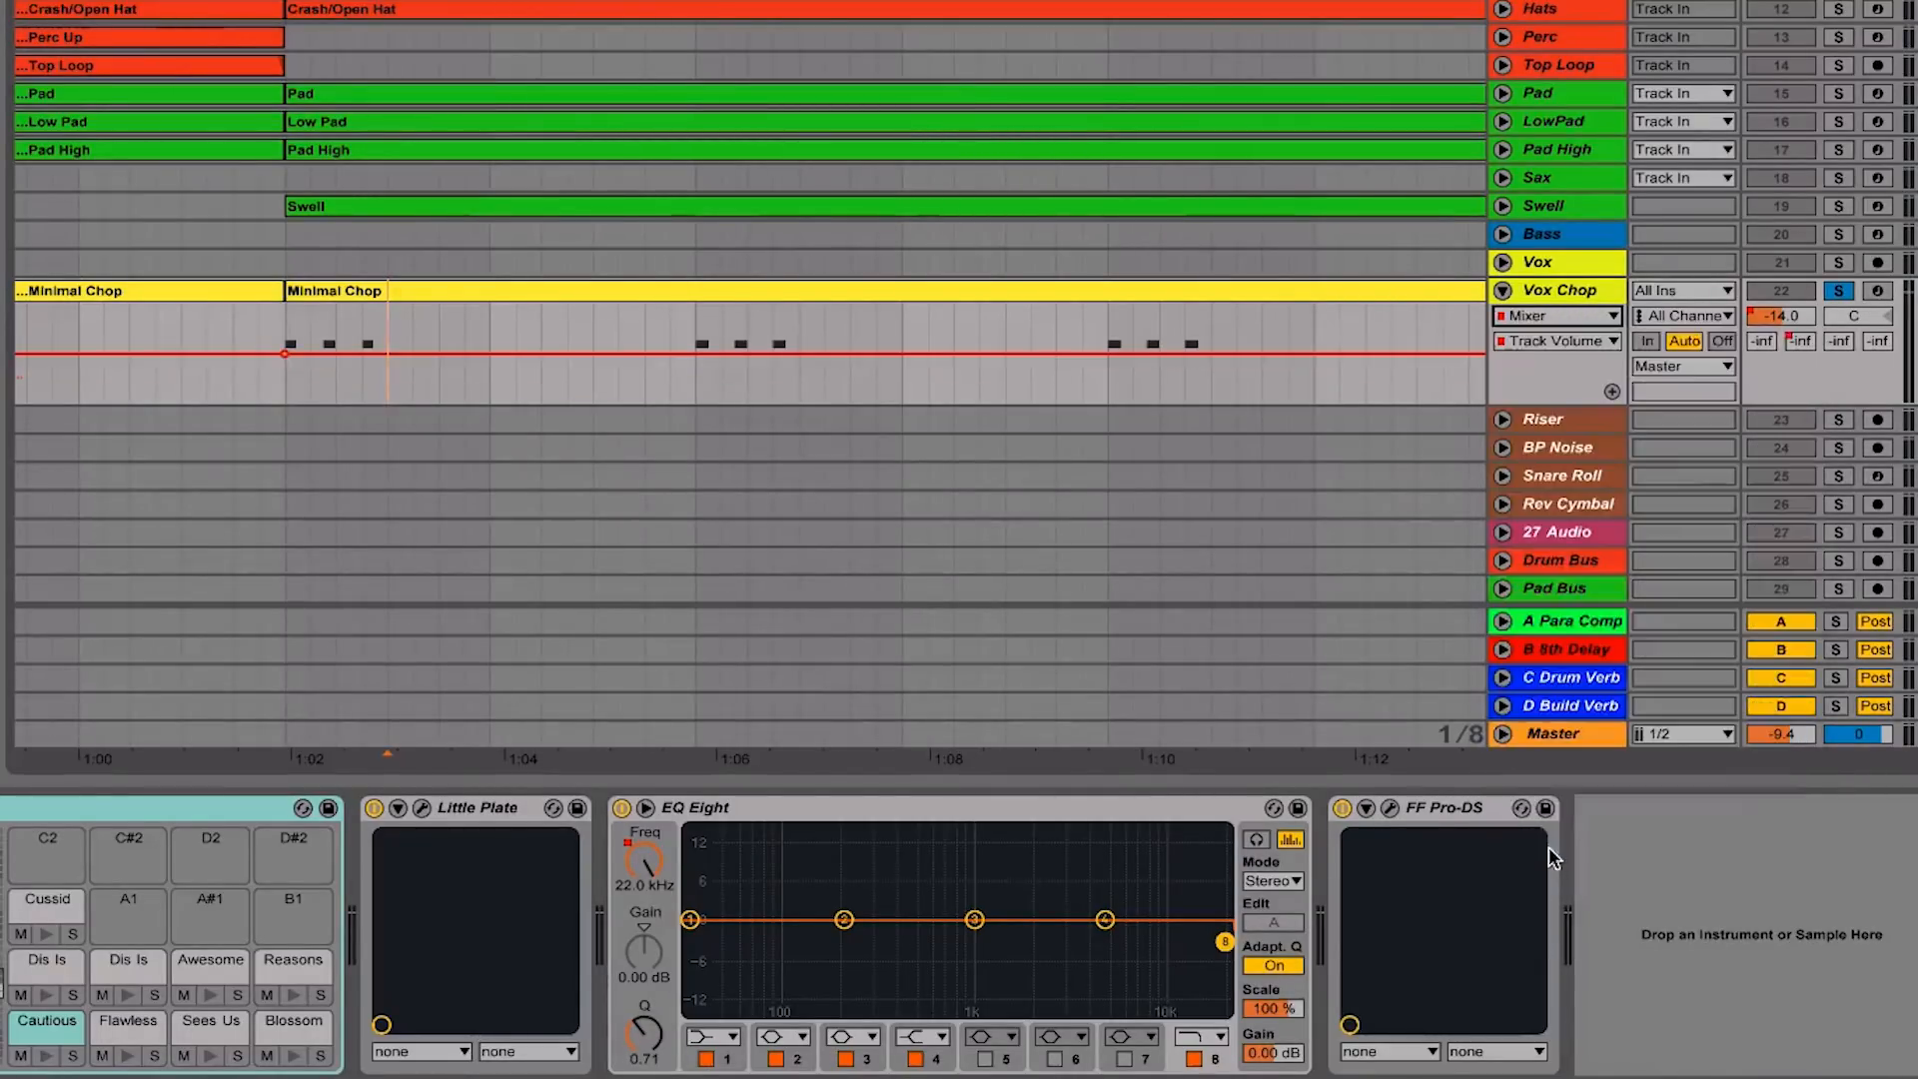
pyautogui.click(1570, 343)
pyautogui.click(1570, 475)
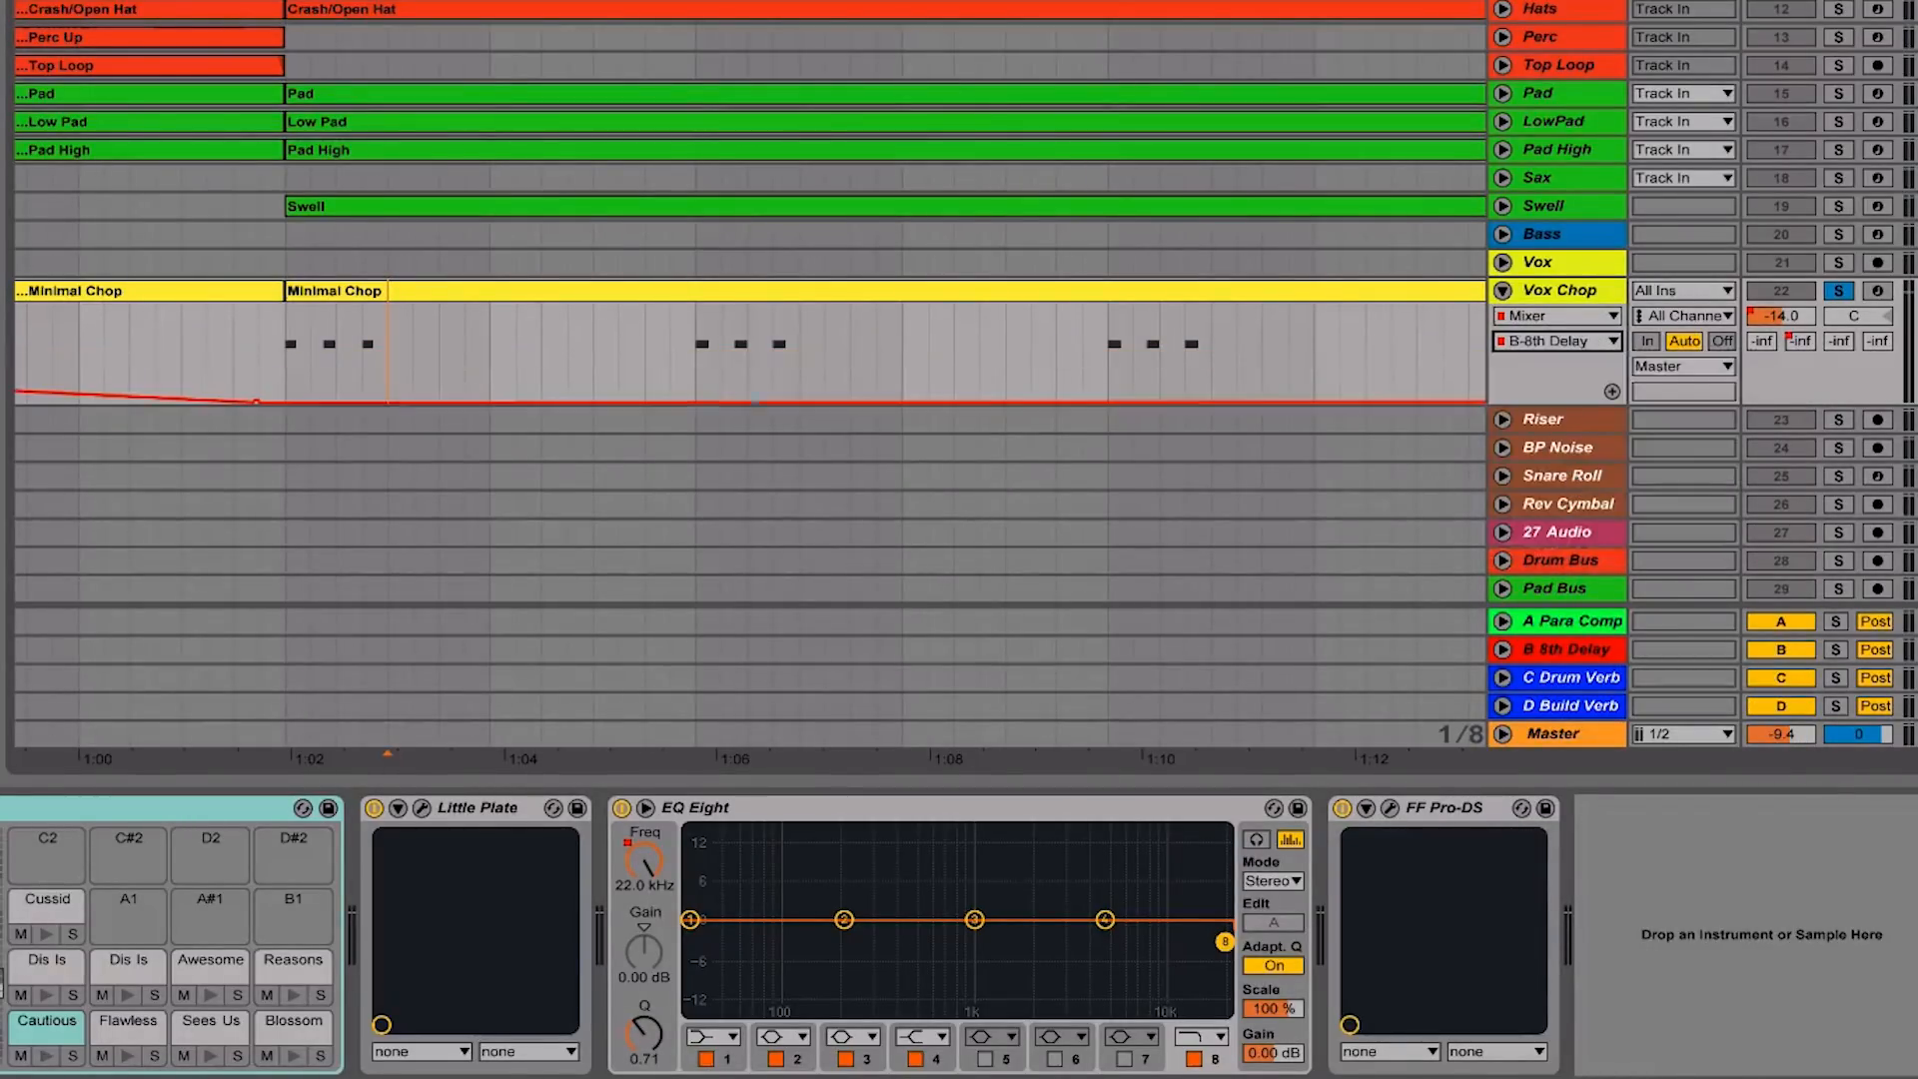
pyautogui.click(360, 366)
pyautogui.moveTo(377, 401); pyautogui.dragTo(373, 330)
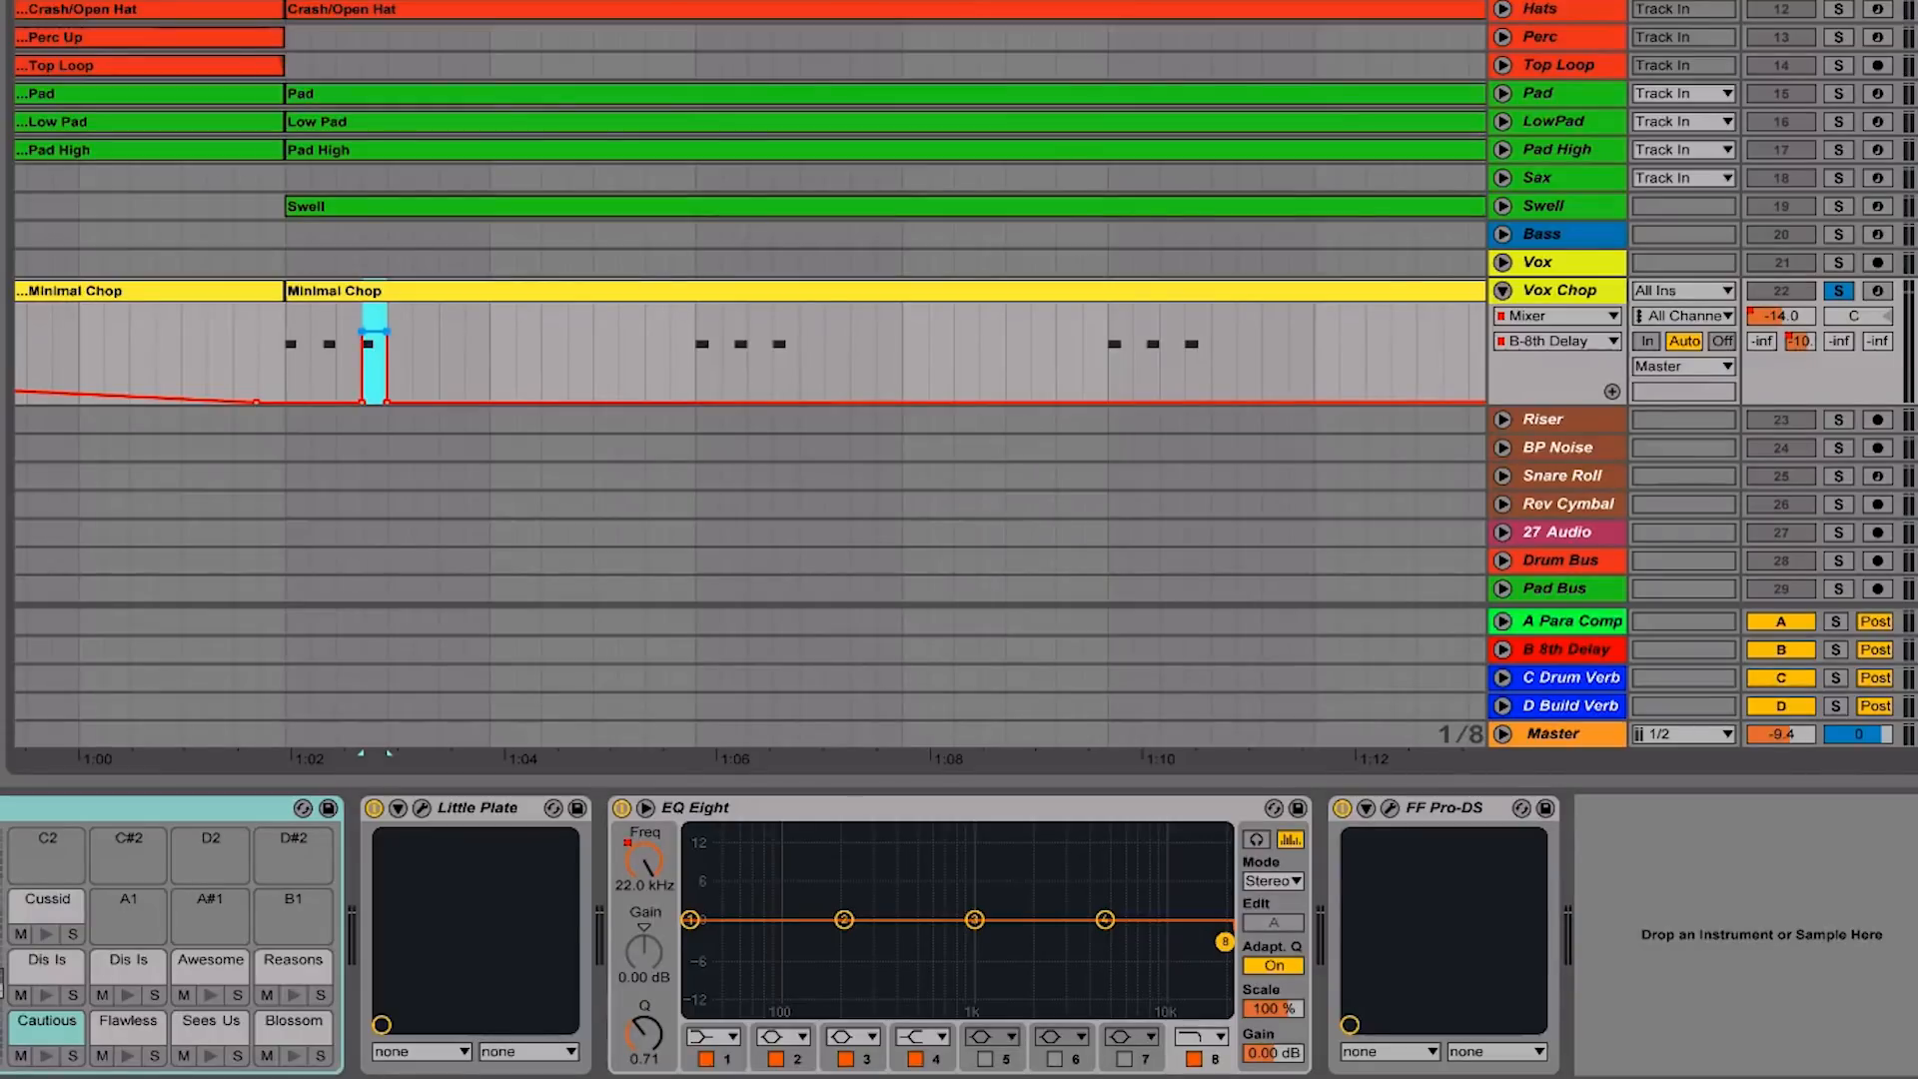
# Play the soloed Vox Chop from the start of the second Minimal Chop clip and look over the remaining chop groups
pyautogui.click(285, 322)
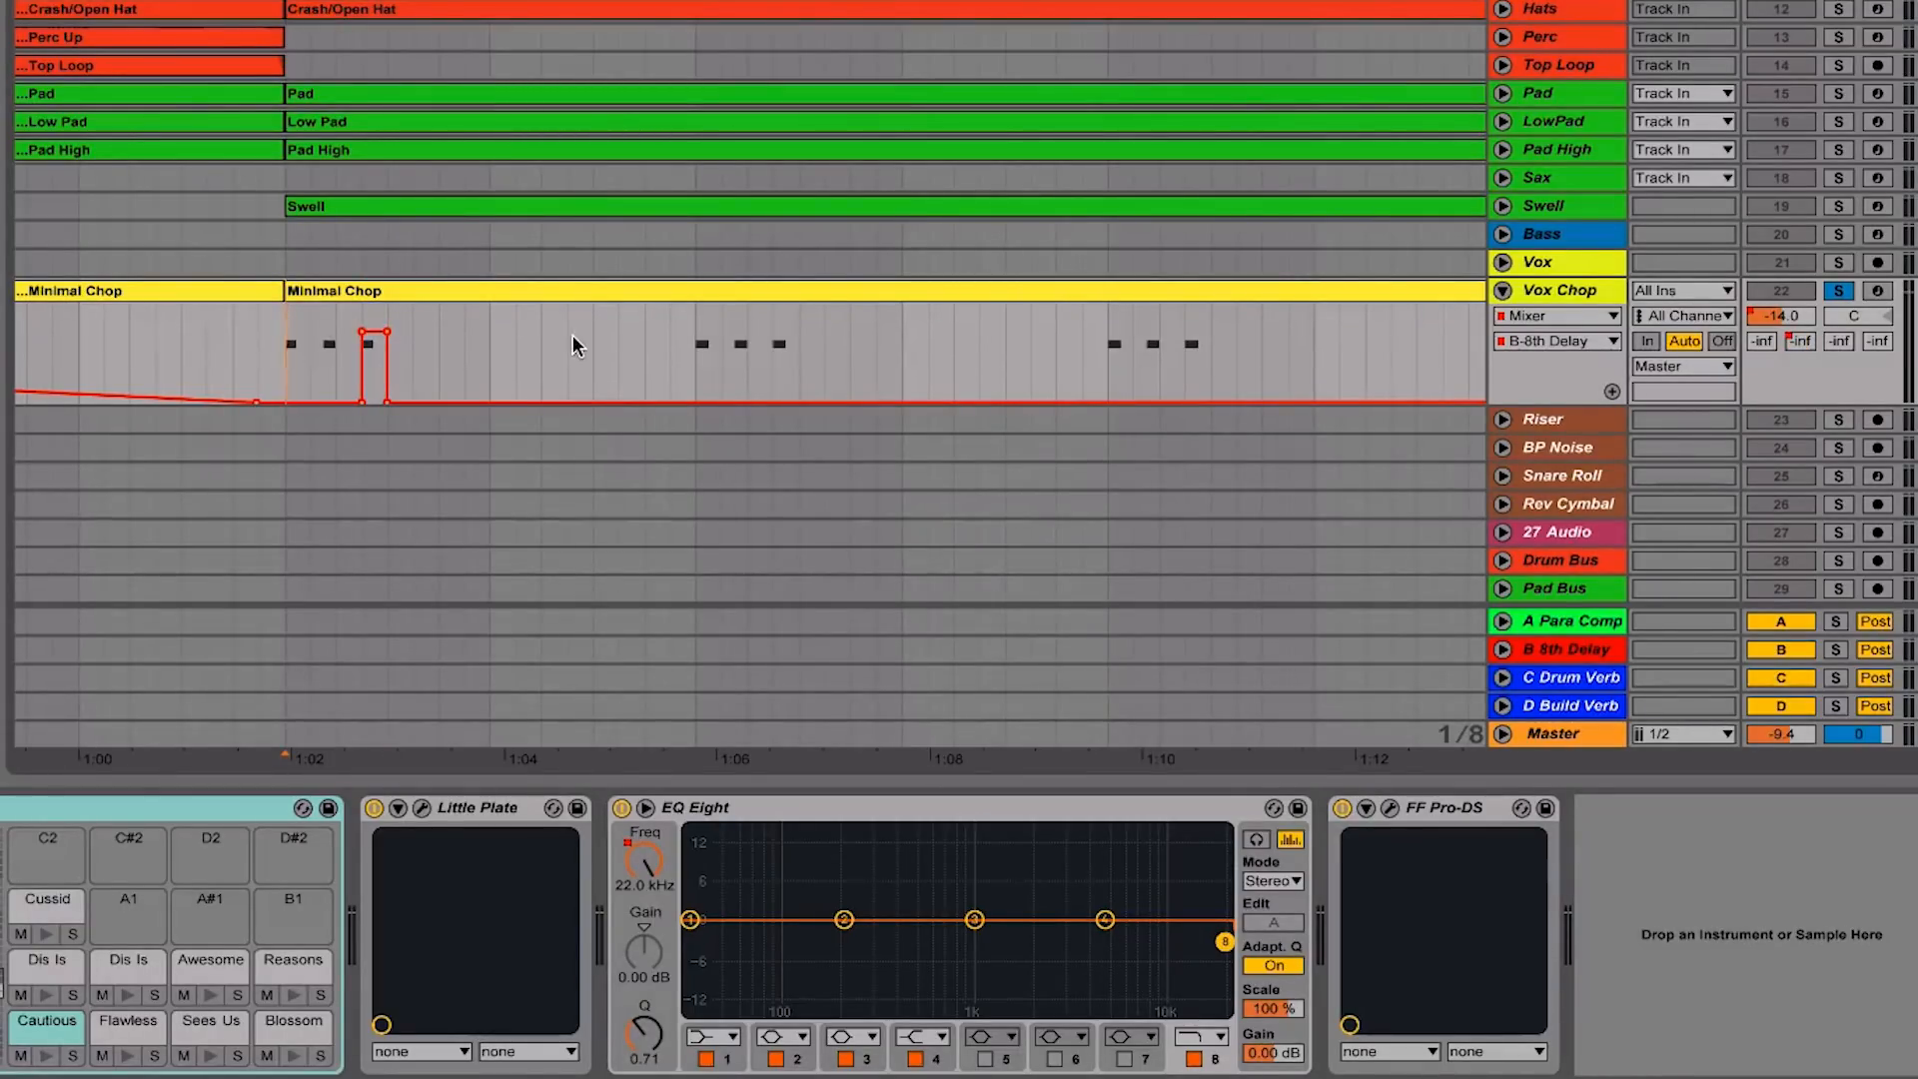
pyautogui.press('space')
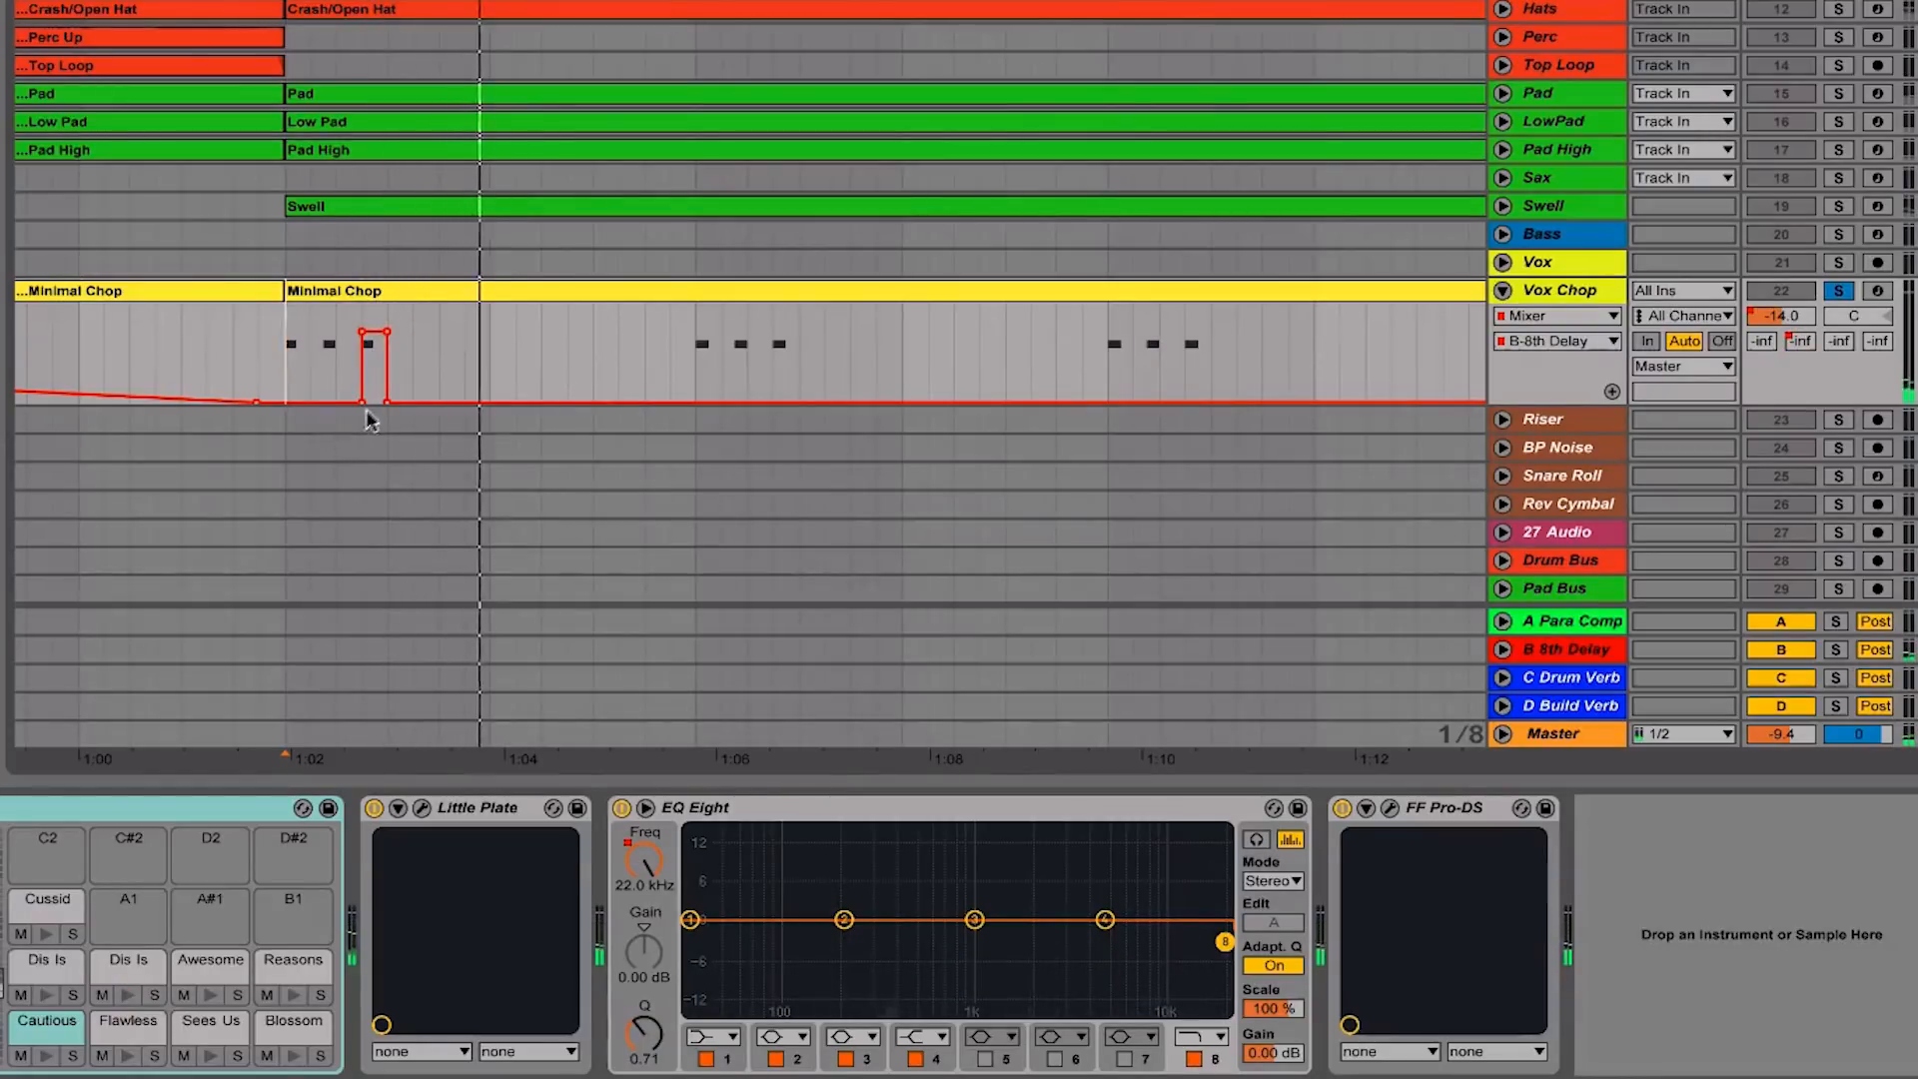
pyautogui.press('space')
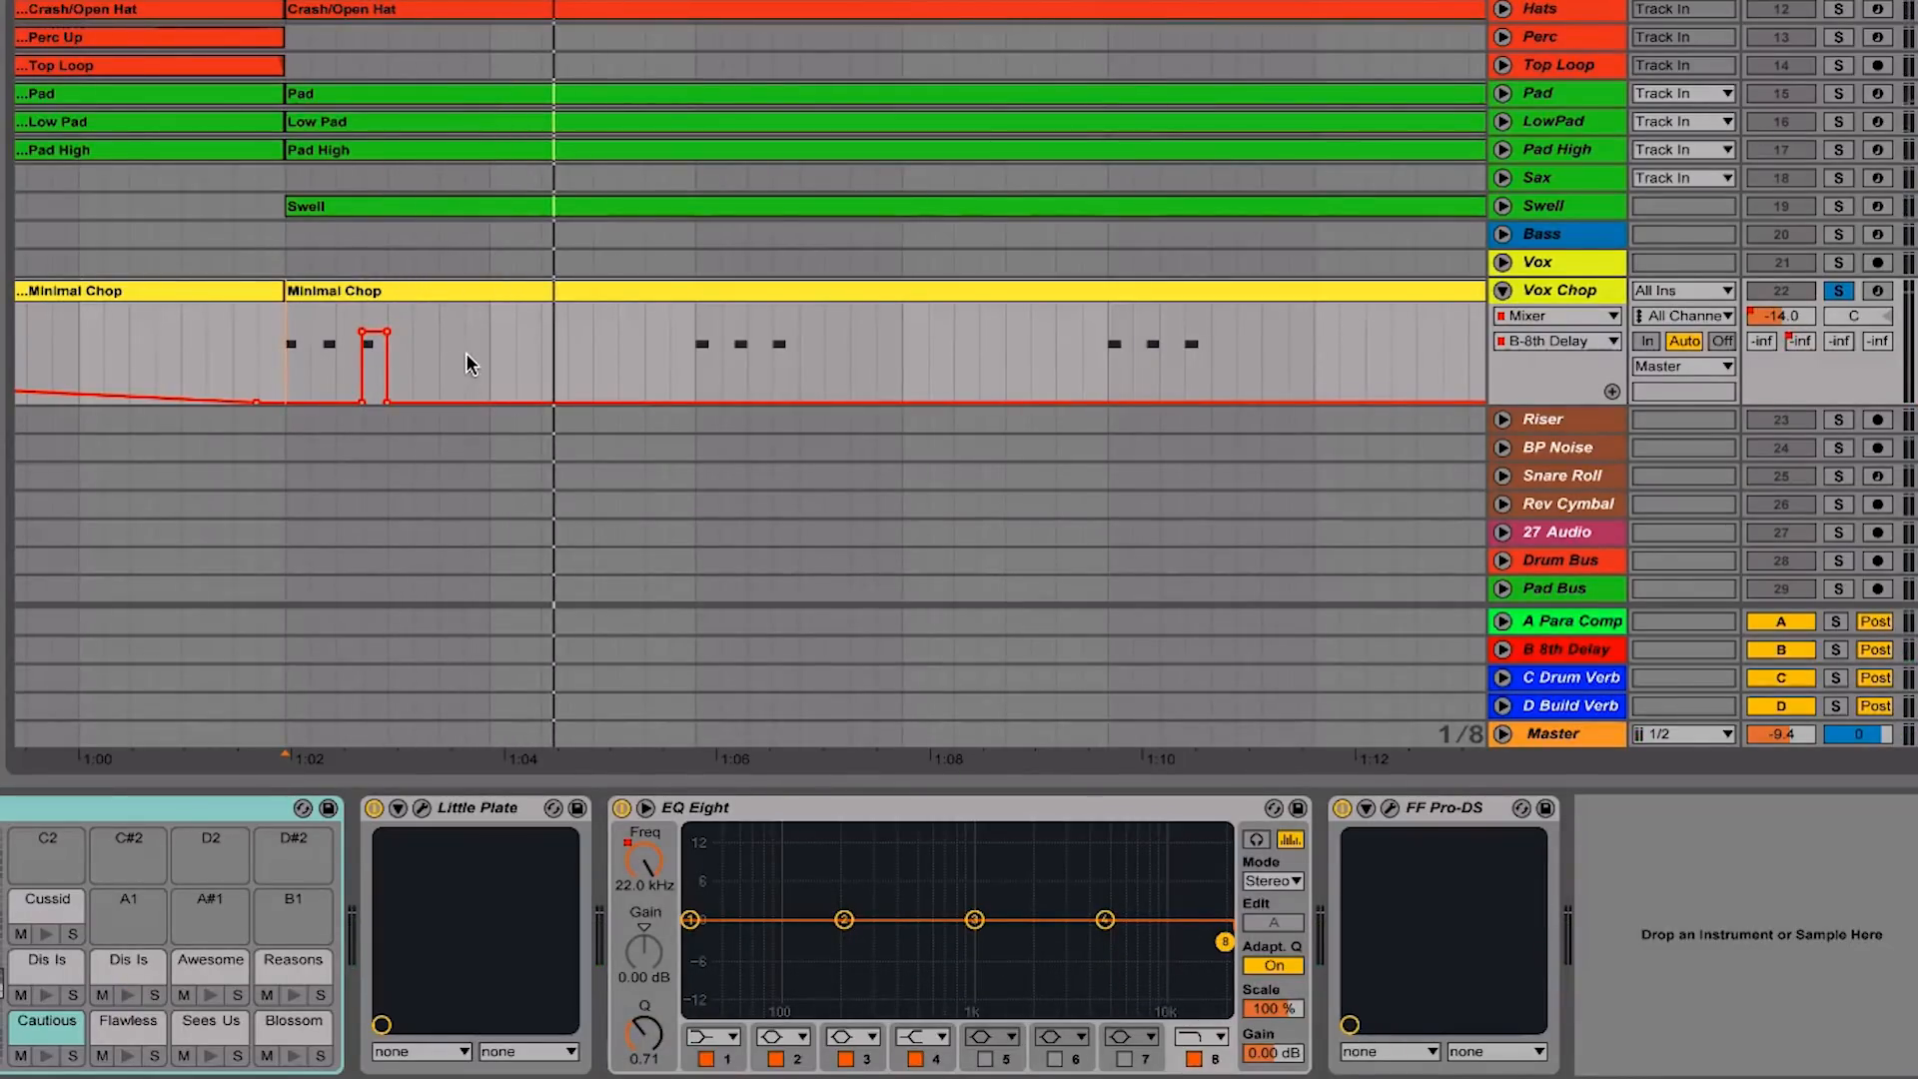
pyautogui.hscroll(10, 789, 363)
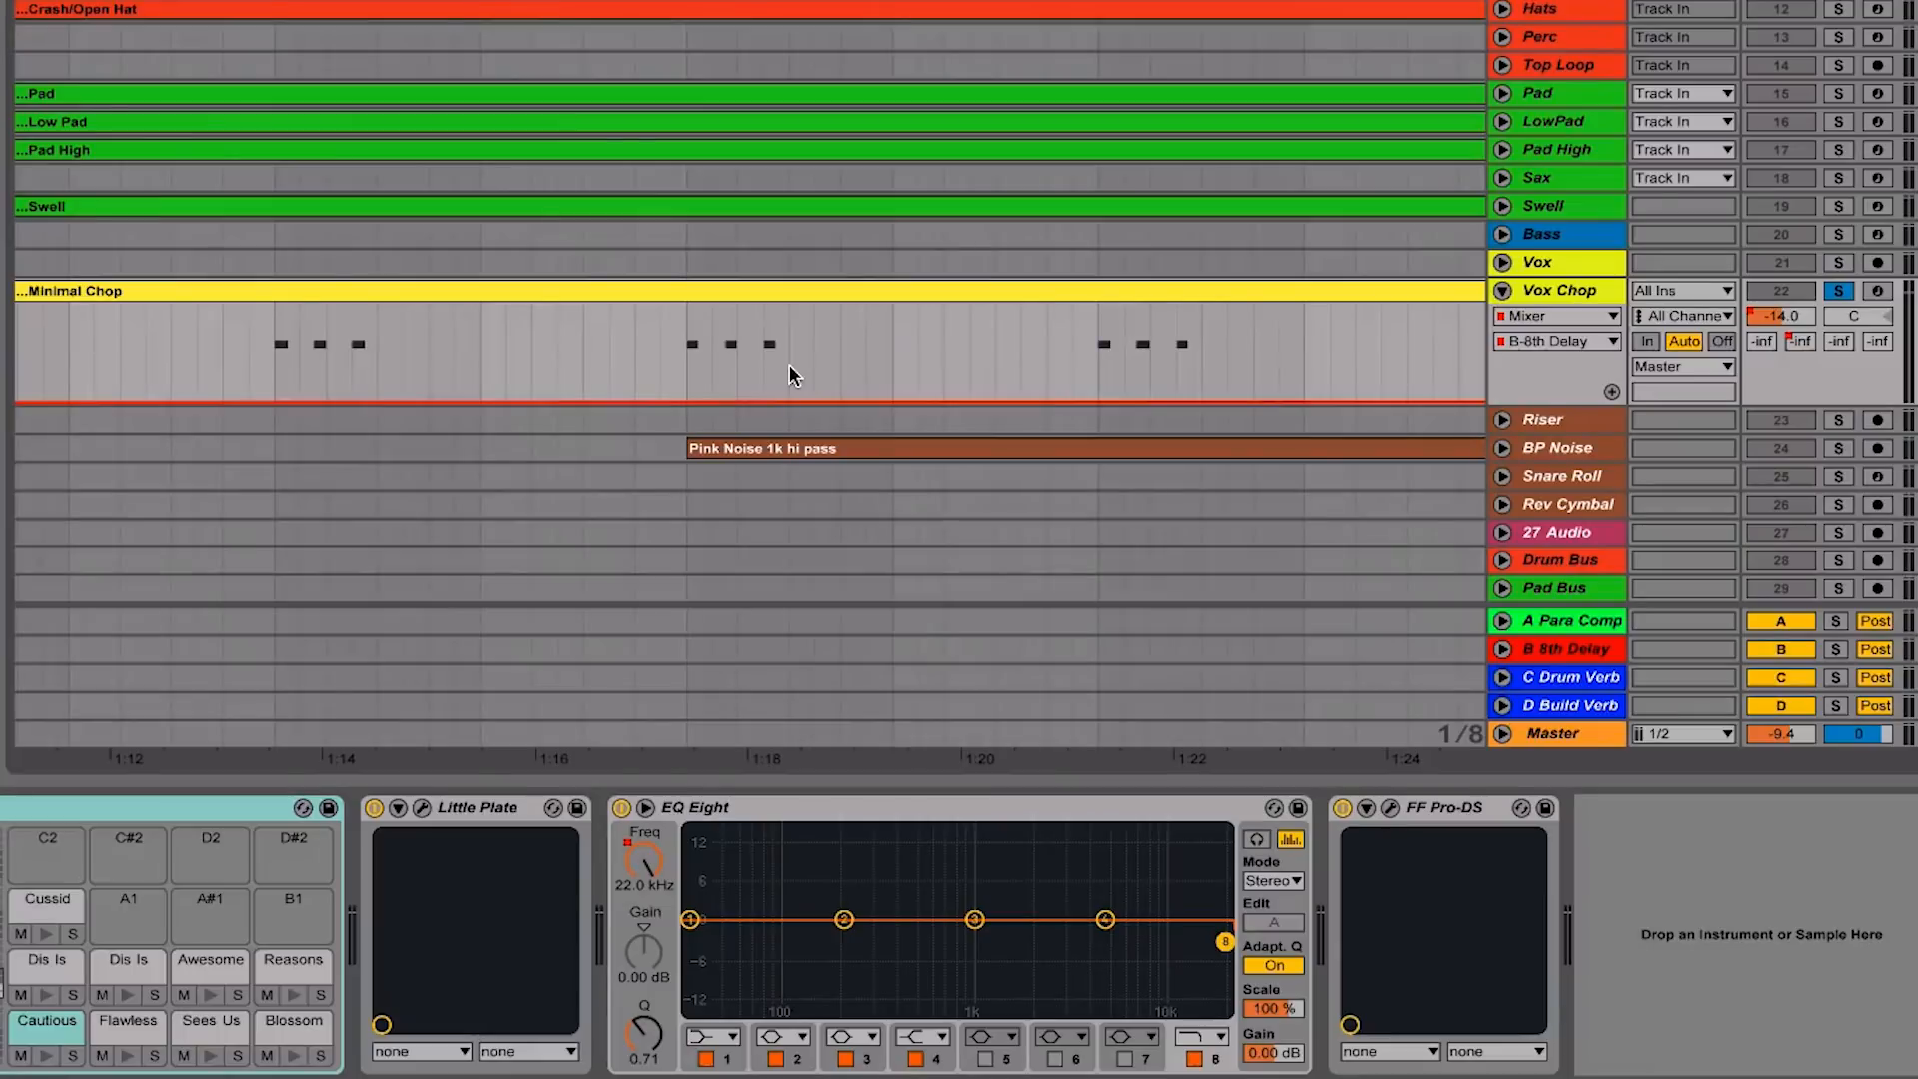
pyautogui.hscroll(-3, 1214, 373)
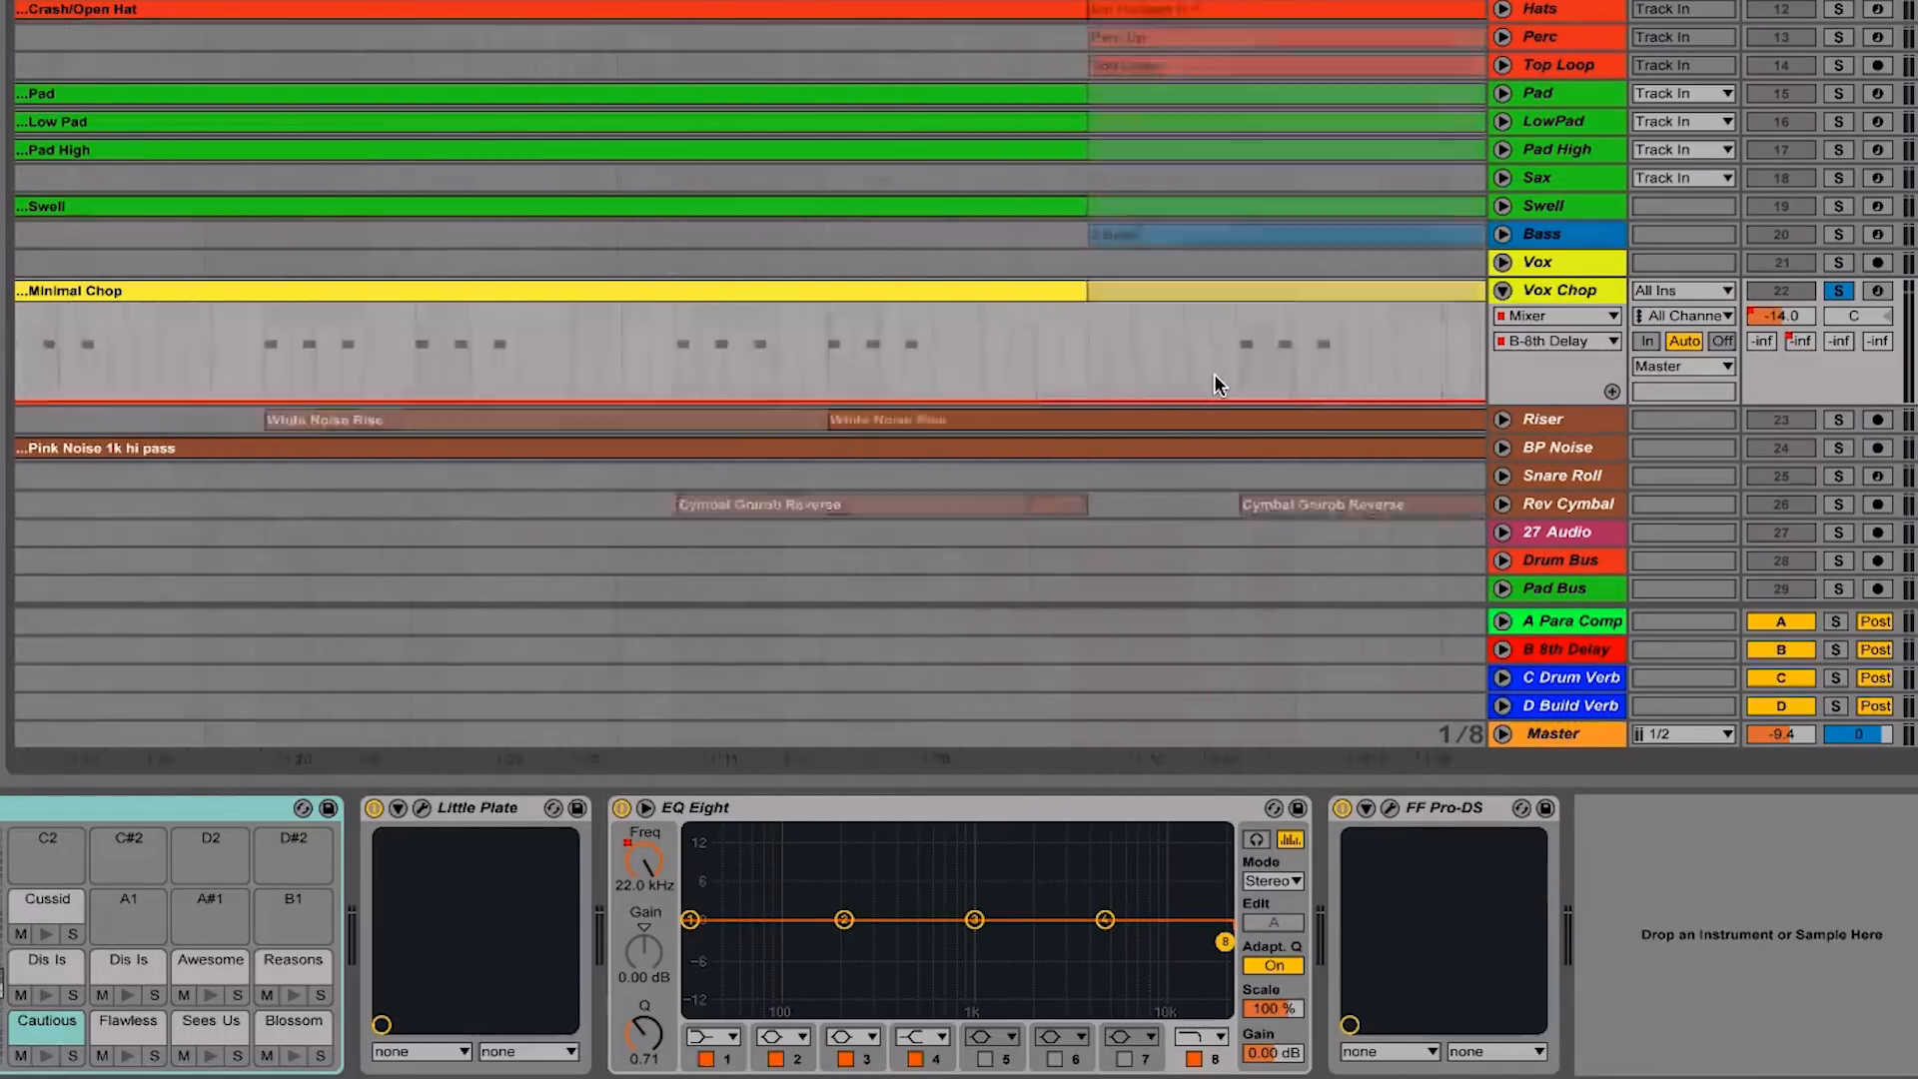
pyautogui.hscroll(-12, 1214, 380)
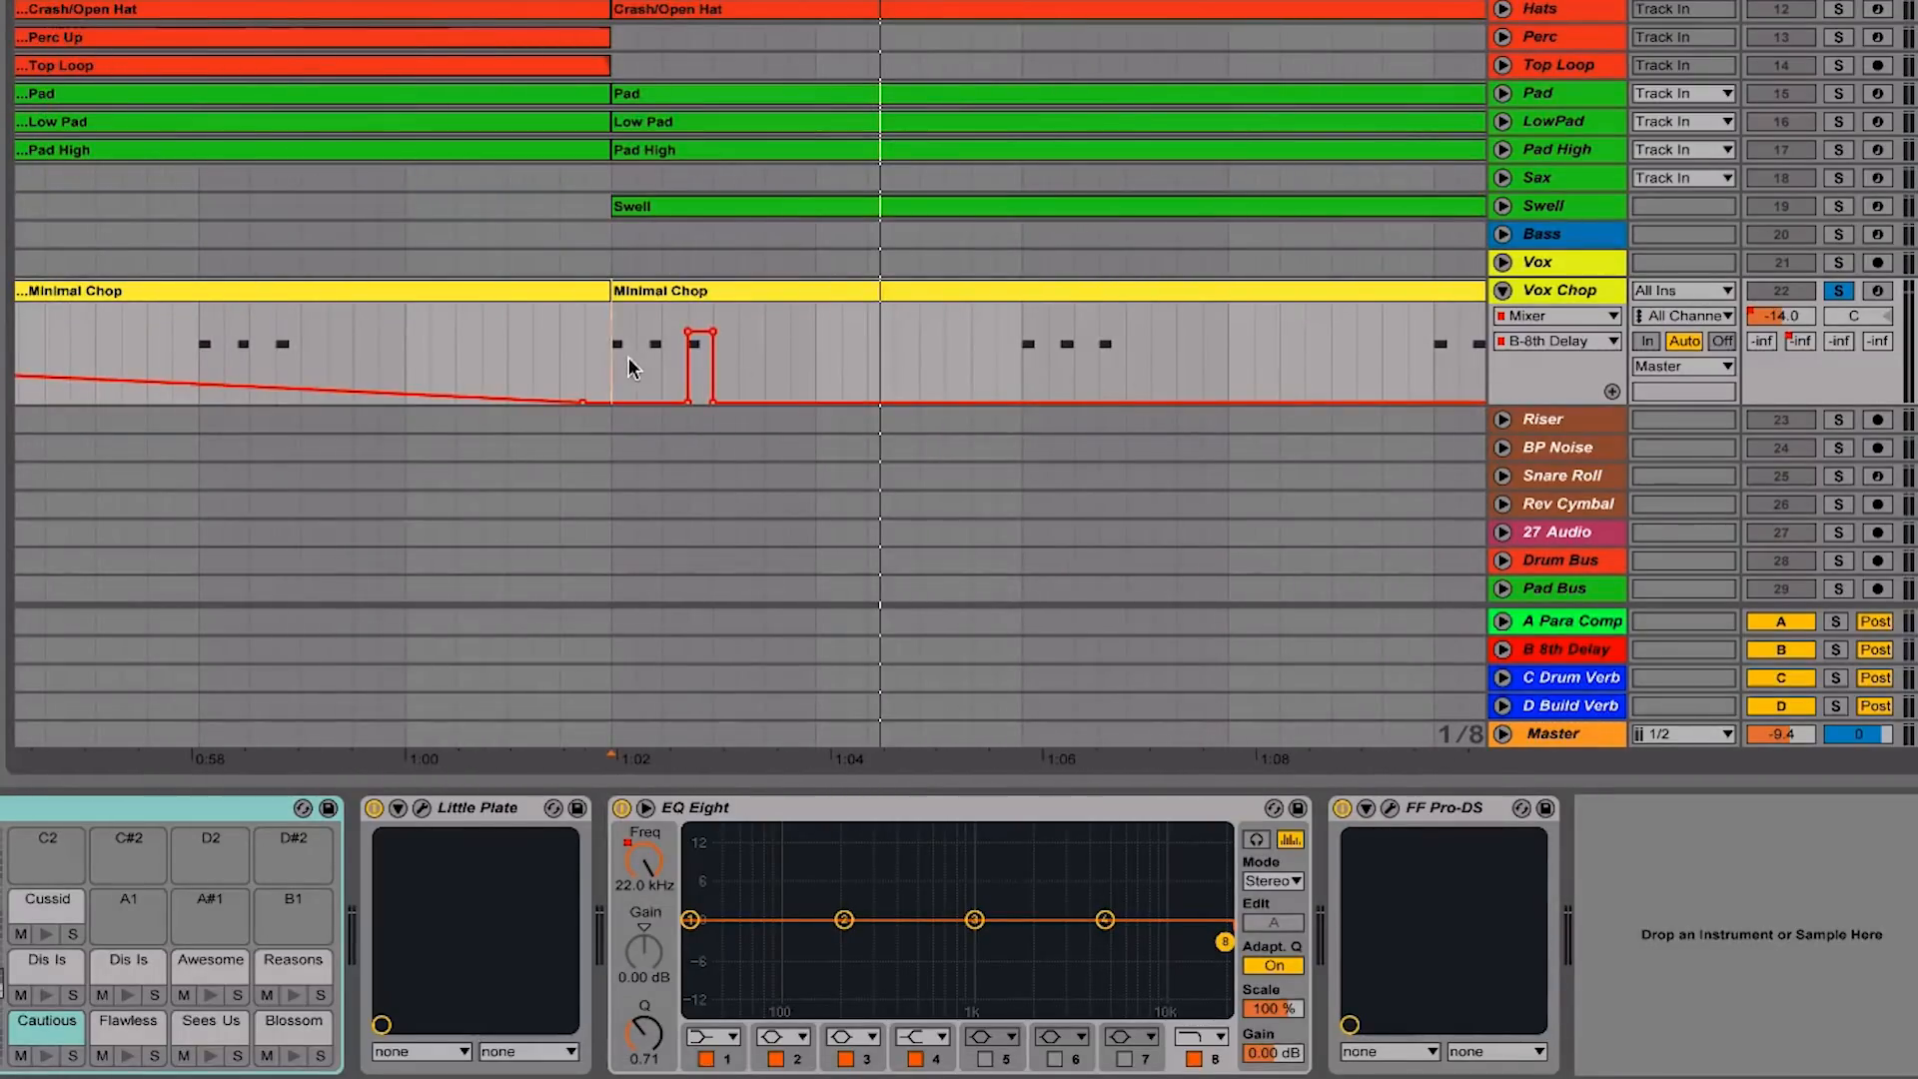
pyautogui.moveTo(640, 362); pyautogui.dragTo(793, 369)
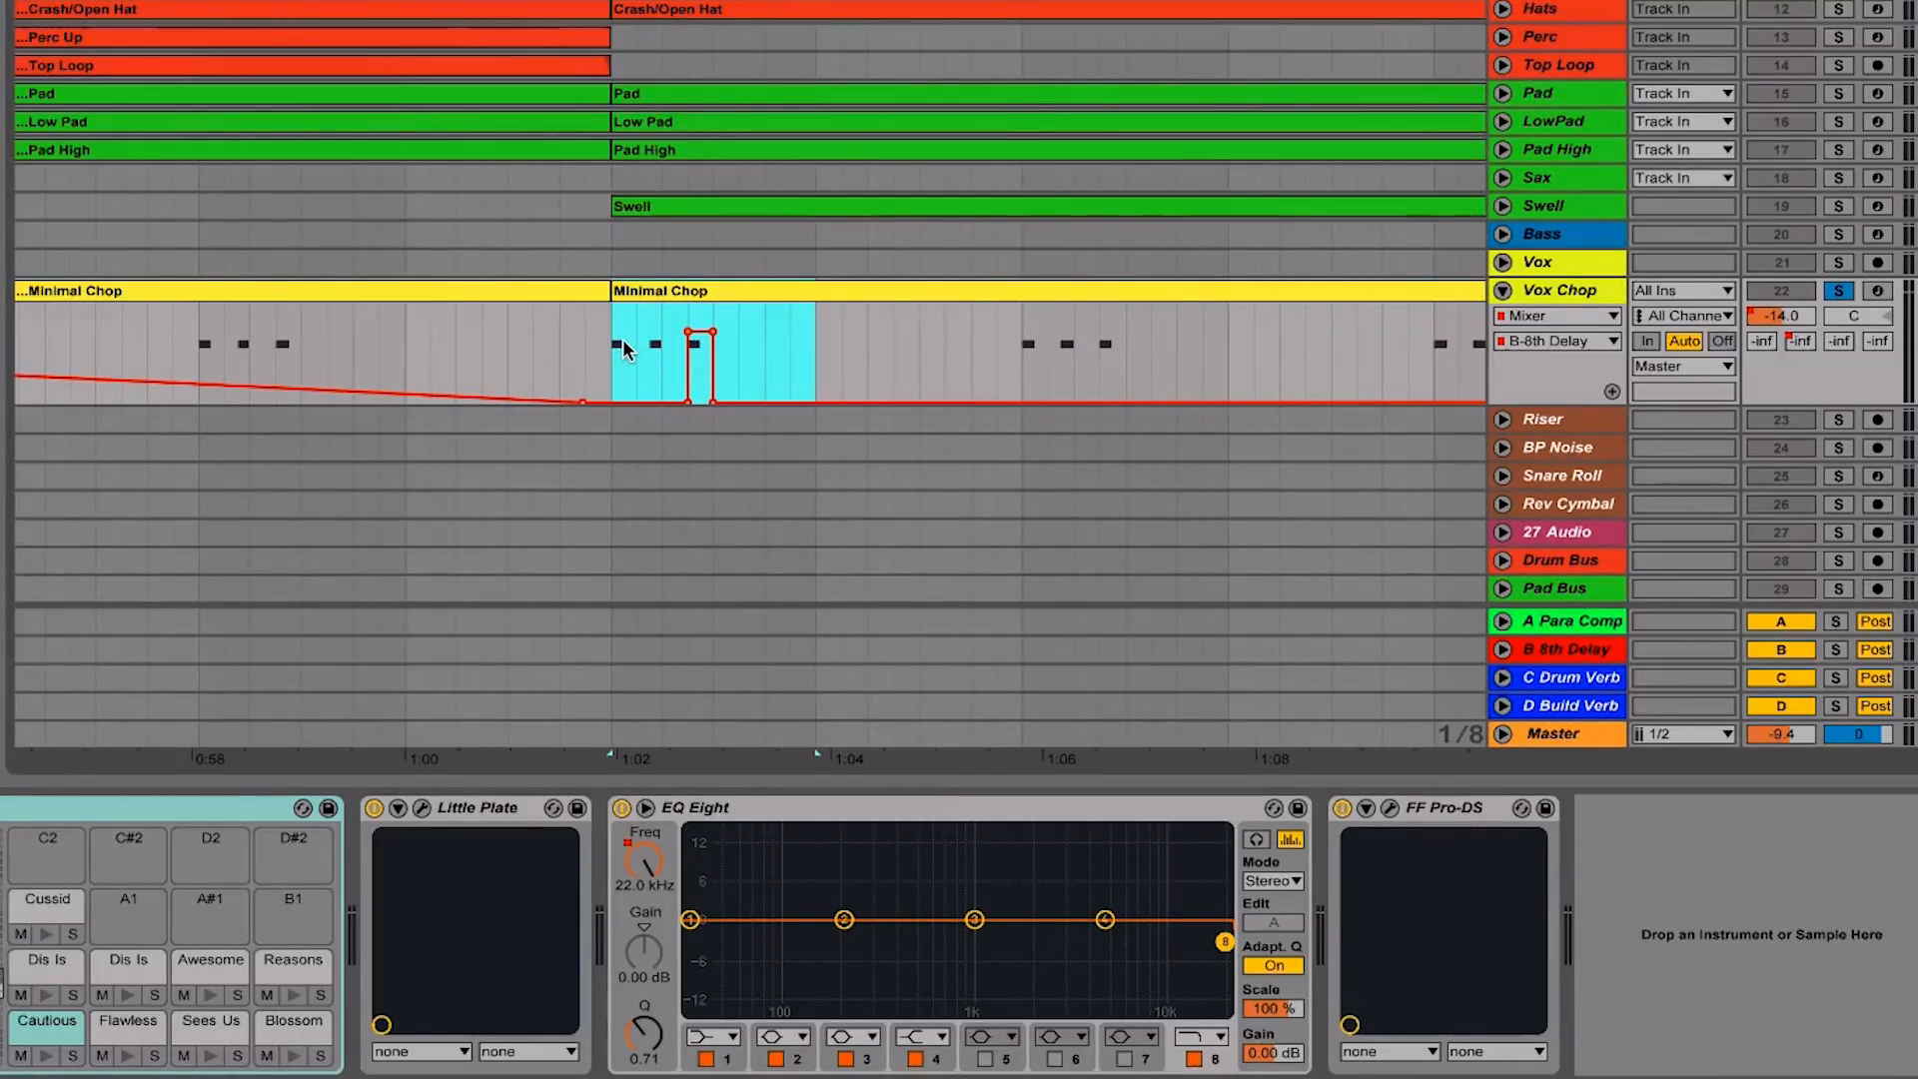
pyautogui.hscroll(5, 623, 348)
pyautogui.hscroll(-4, 623, 348)
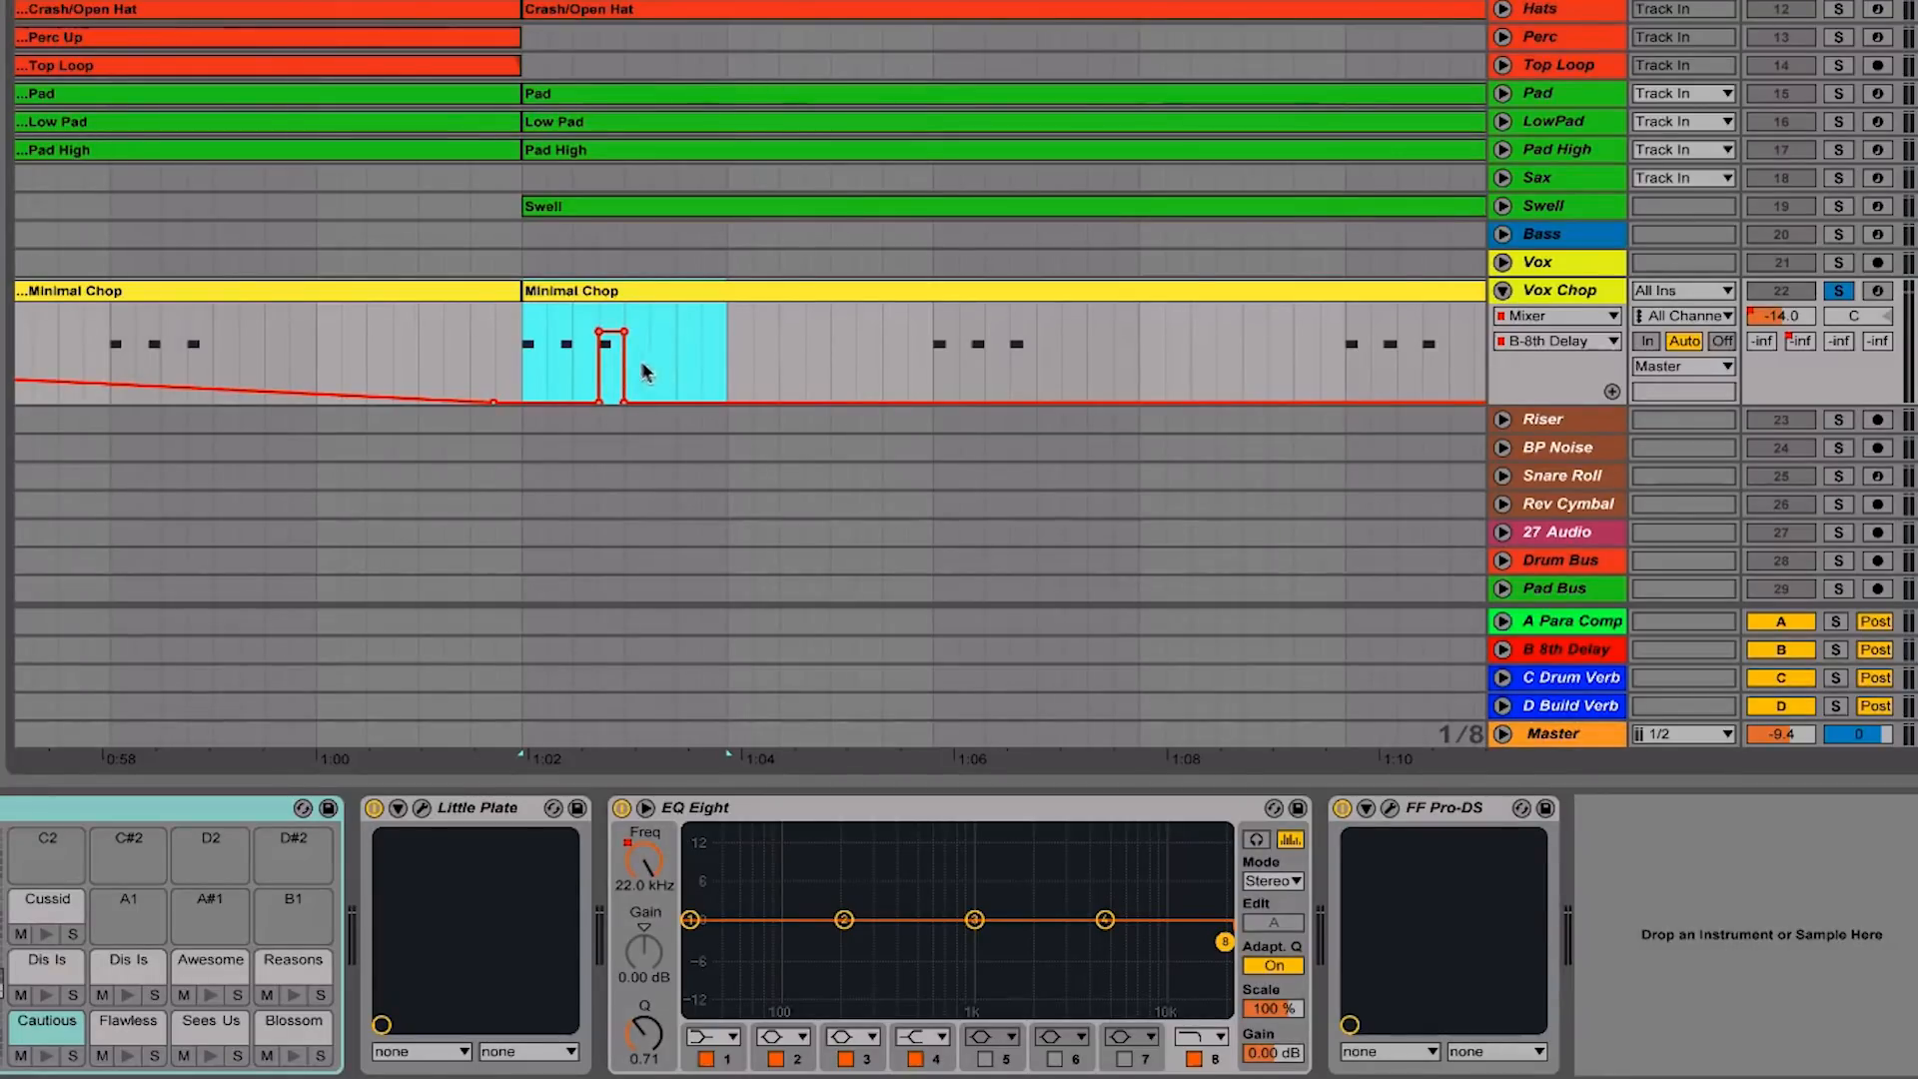
pyautogui.click(519, 371)
pyautogui.moveTo(520, 372); pyautogui.dragTo(933, 387)
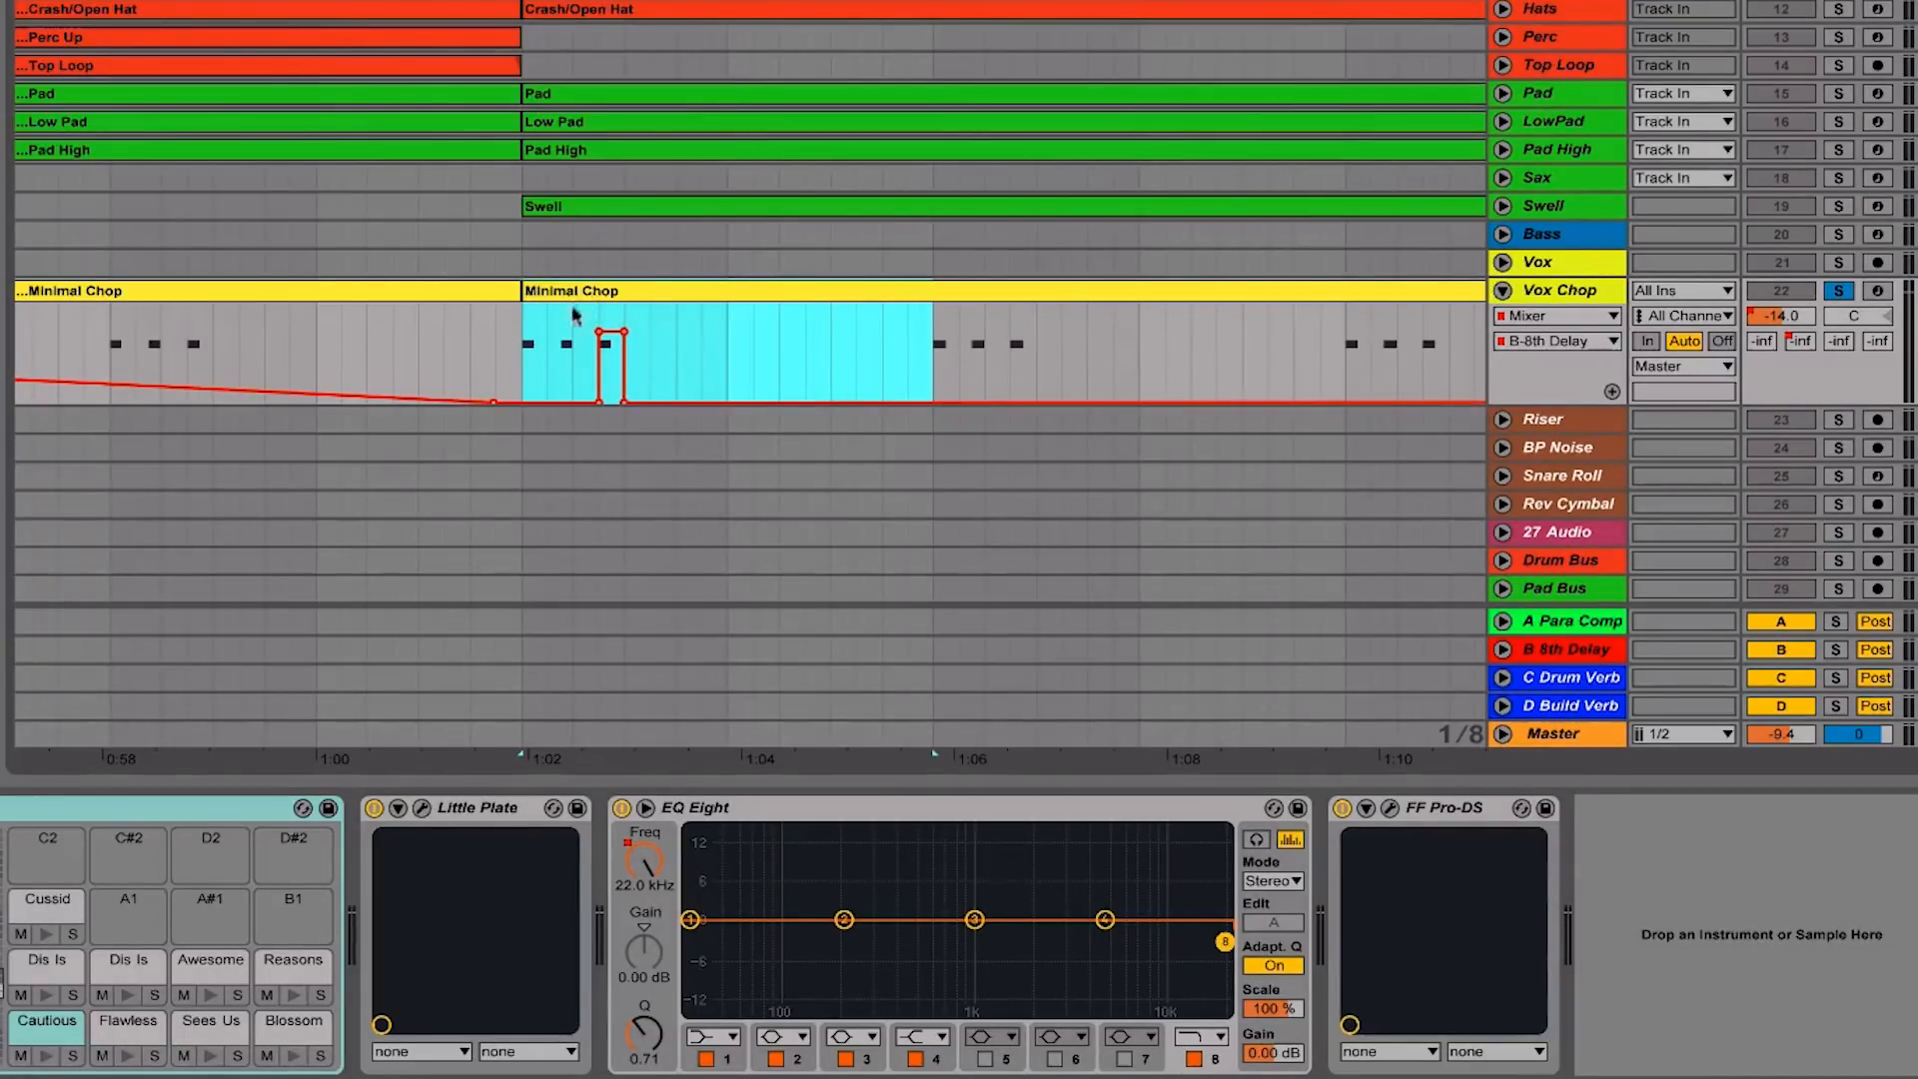
pyautogui.moveTo(937, 390); pyautogui.dragTo(1339, 405)
pyautogui.click(1165, 377)
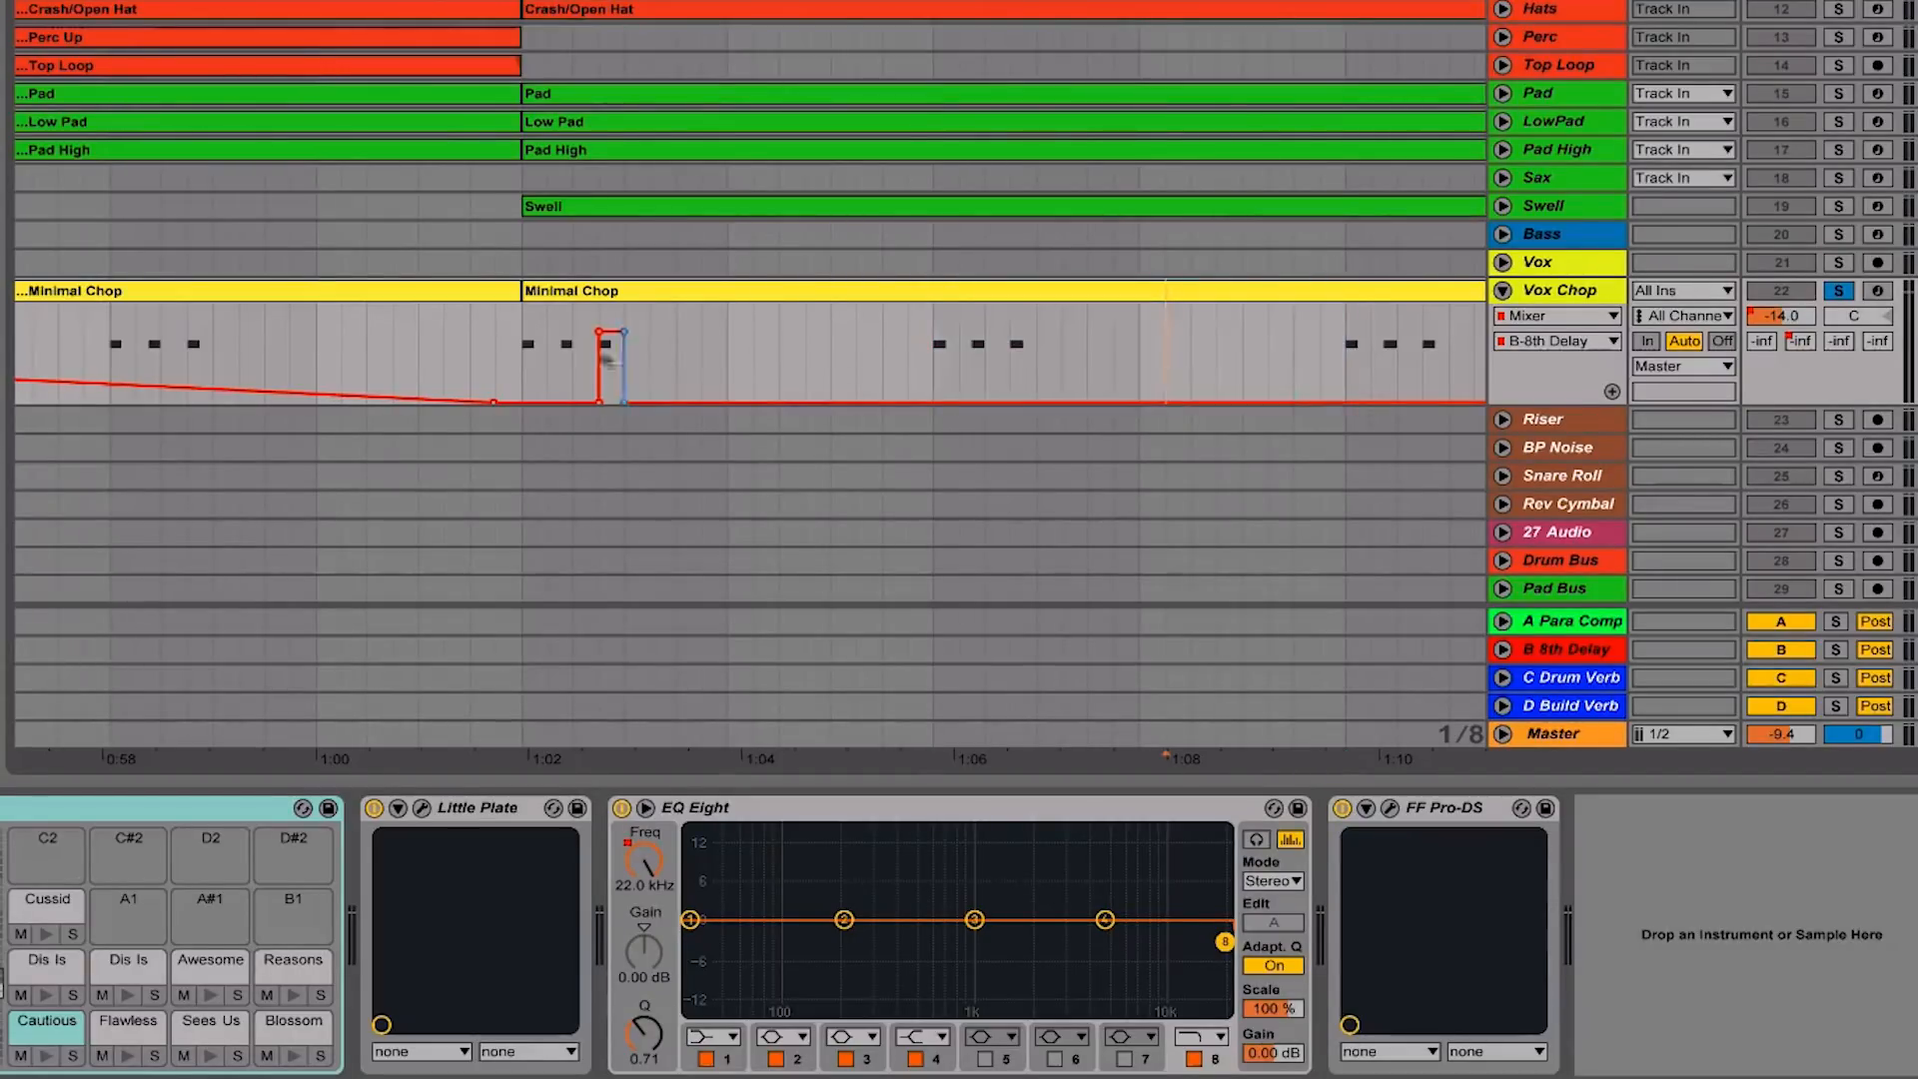
# Copy the B-8th Delay envelope over the first chop group of the second Minimal Chop clip and paste it onto the next group
pyautogui.click(524, 380)
pyautogui.moveTo(524, 380); pyautogui.dragTo(934, 385)
pyautogui.rightClick(743, 368)
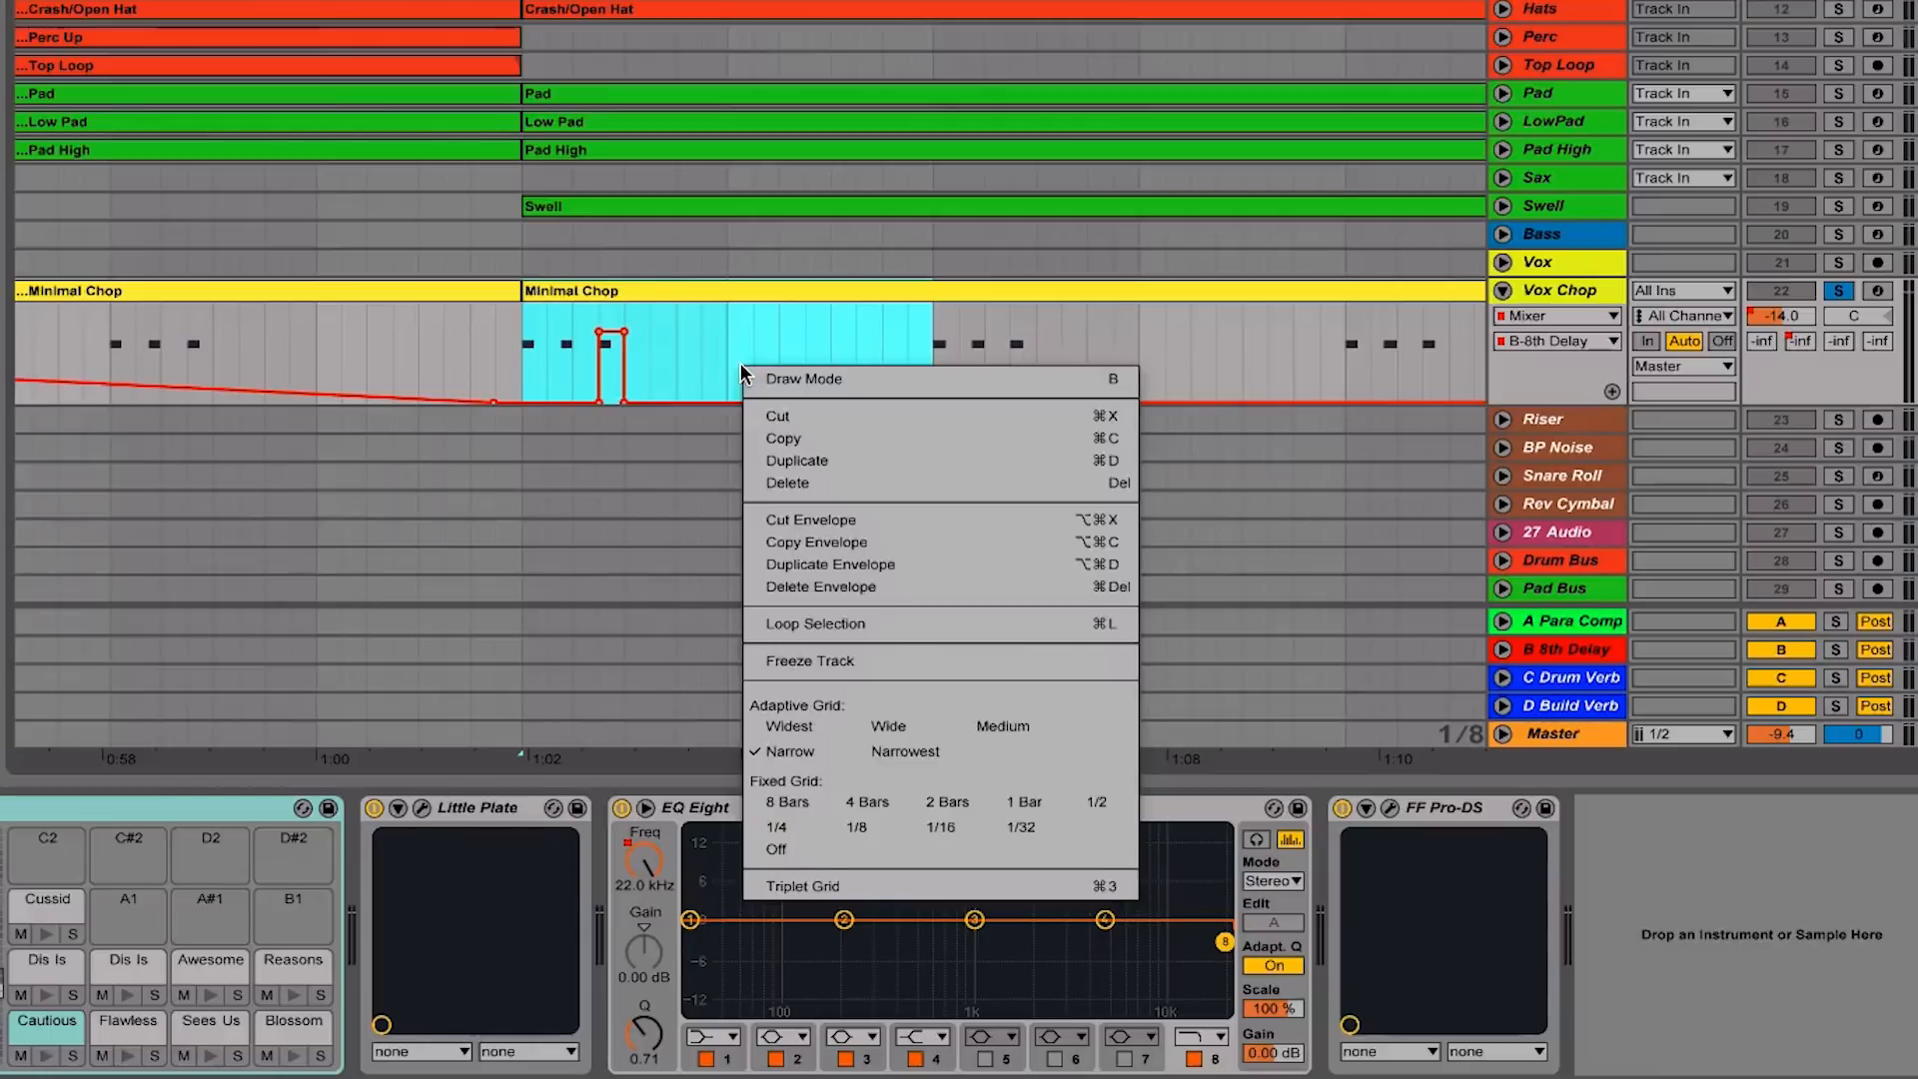
pyautogui.click(849, 545)
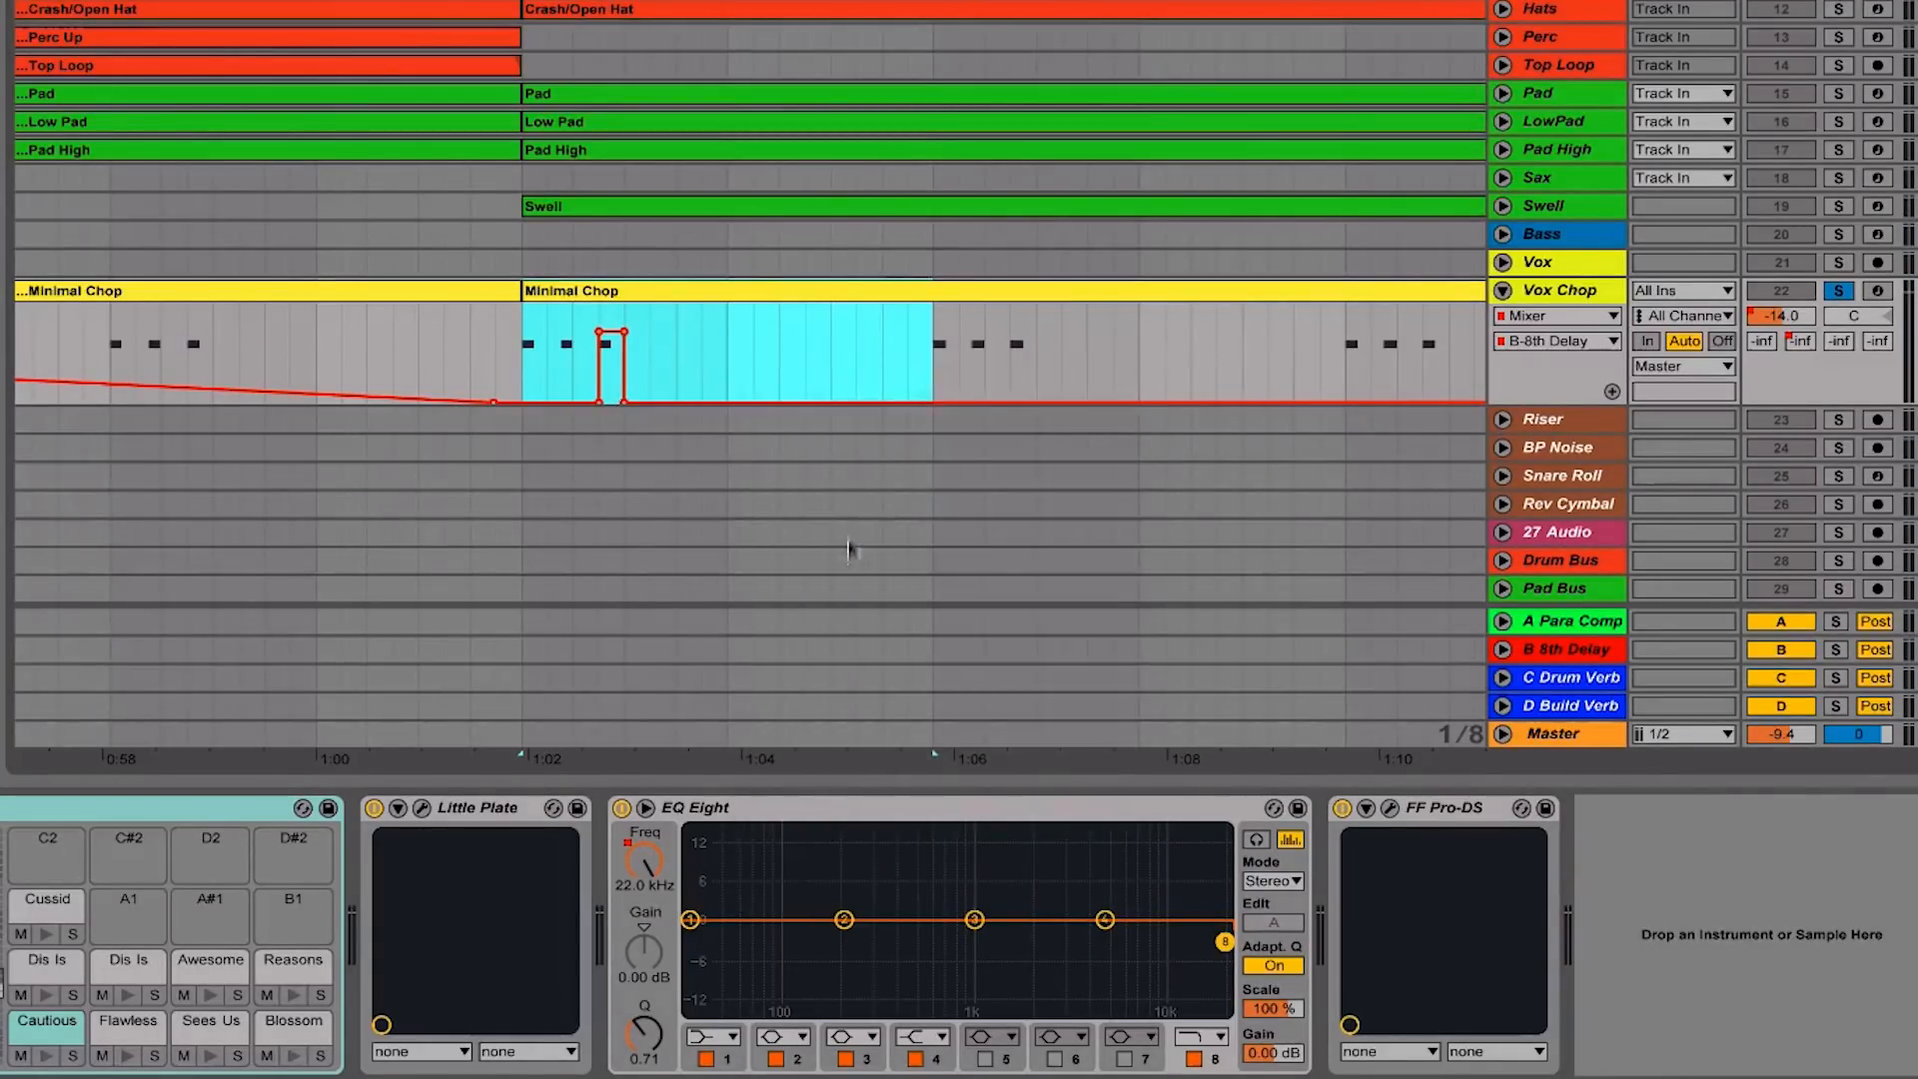
pyautogui.click(929, 370)
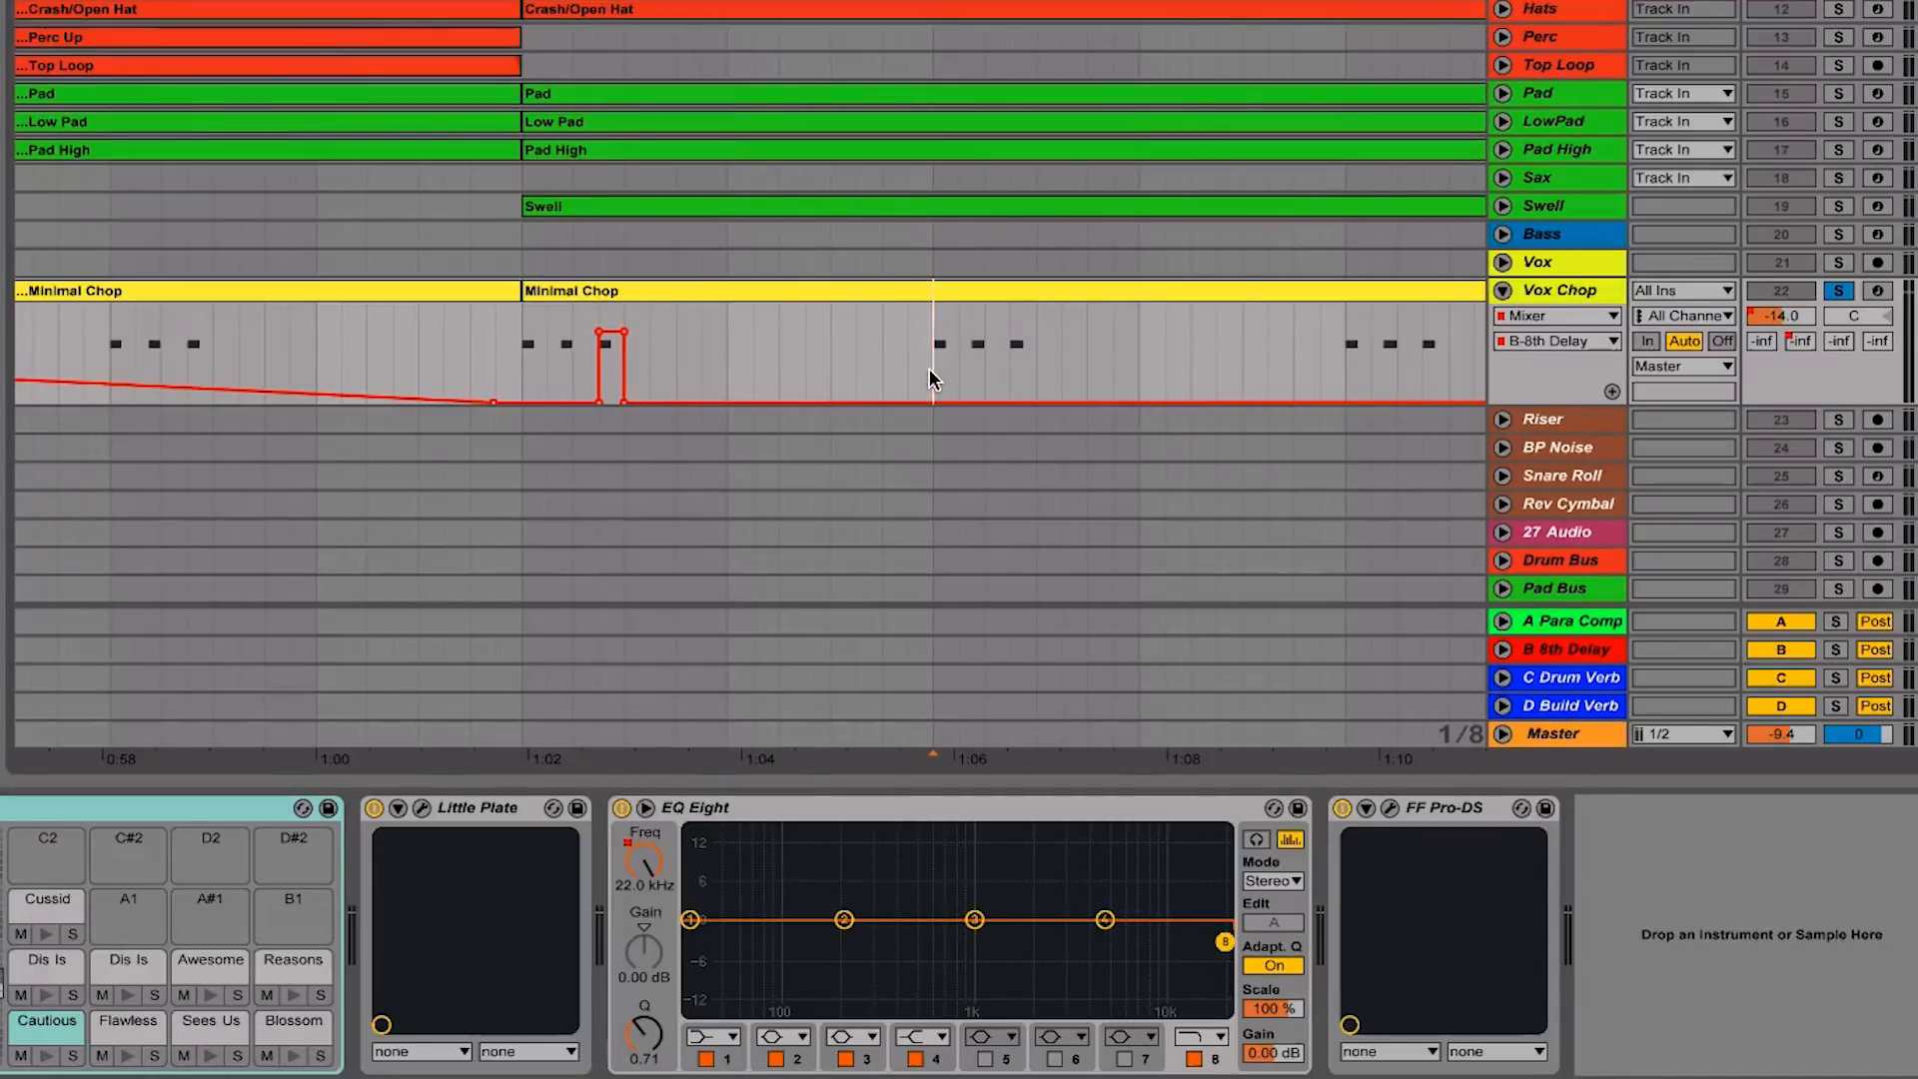
pyautogui.hotkey('ctrl', 'v')
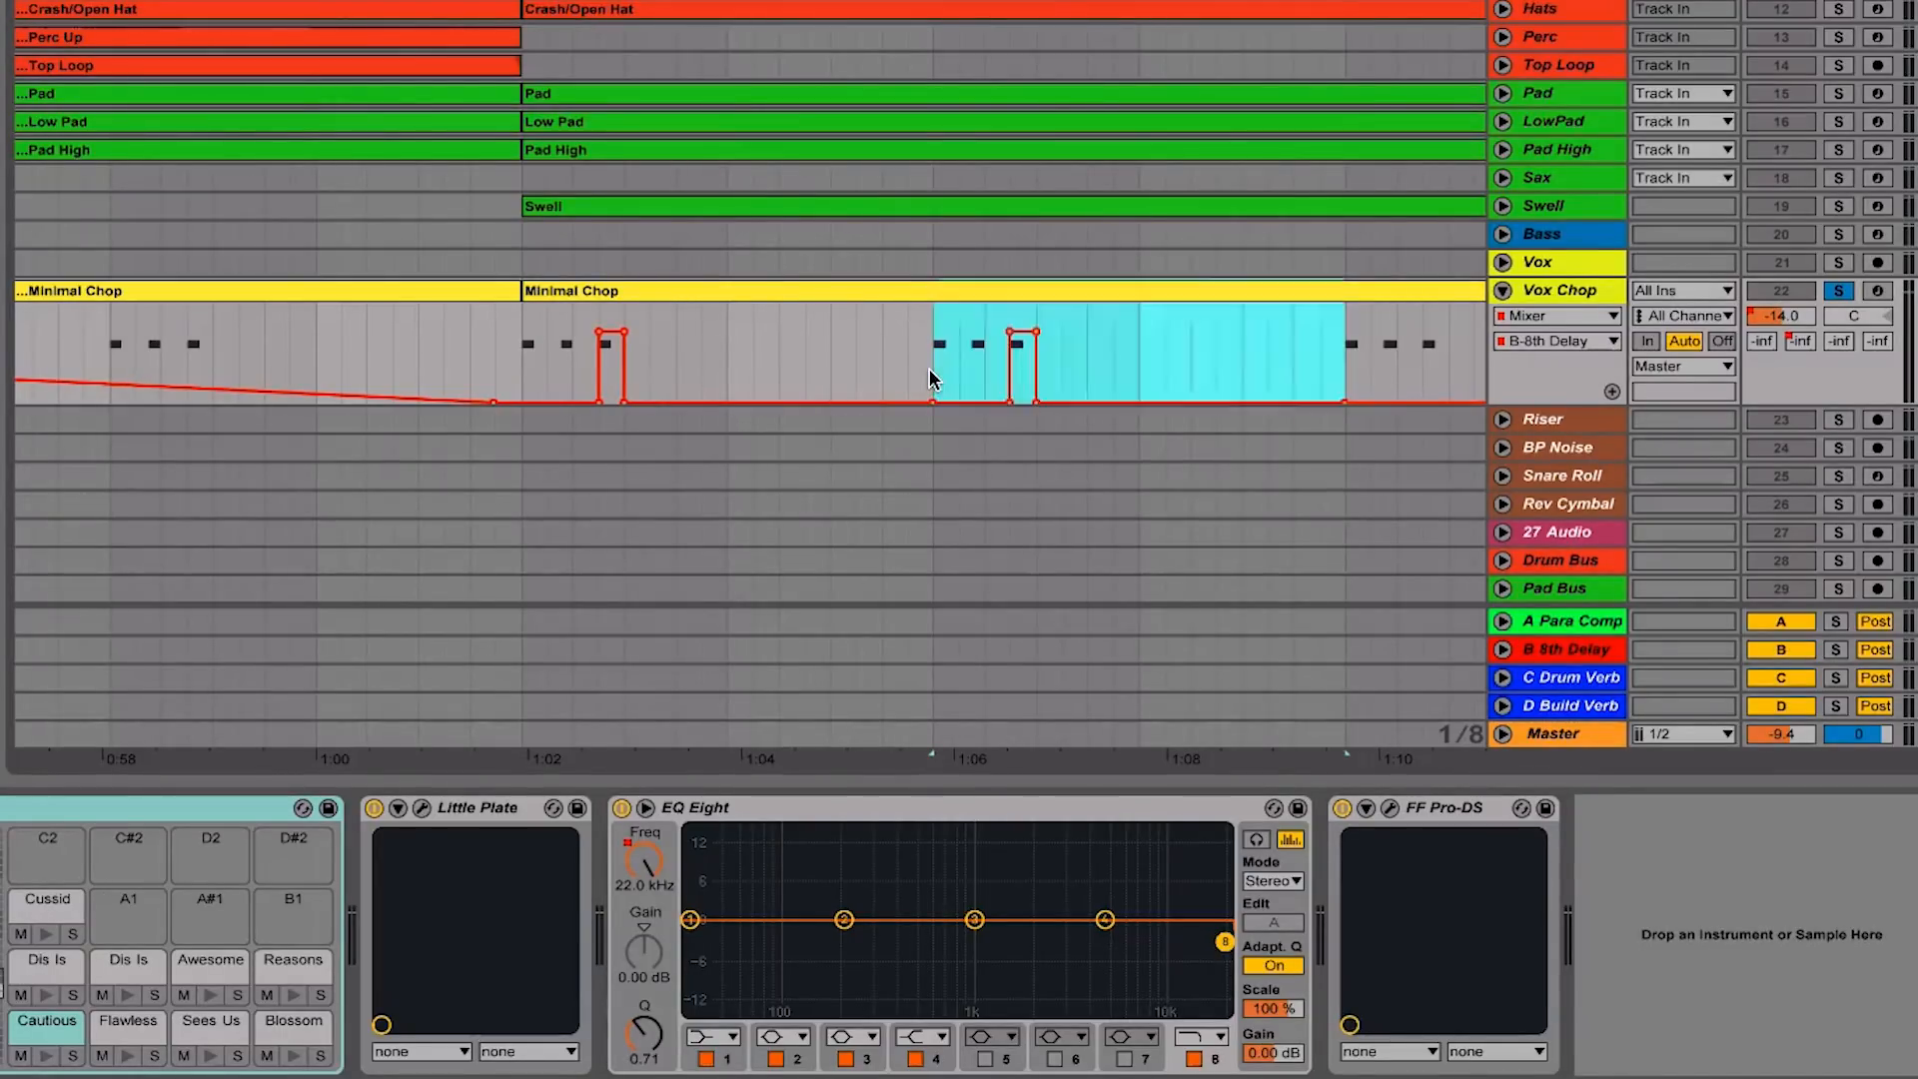
# Paste the copied 8th Delay send throw onto the following chop groups, starting with the third, in the second Minimal Chop clip
pyautogui.hscroll(3, 1151, 363)
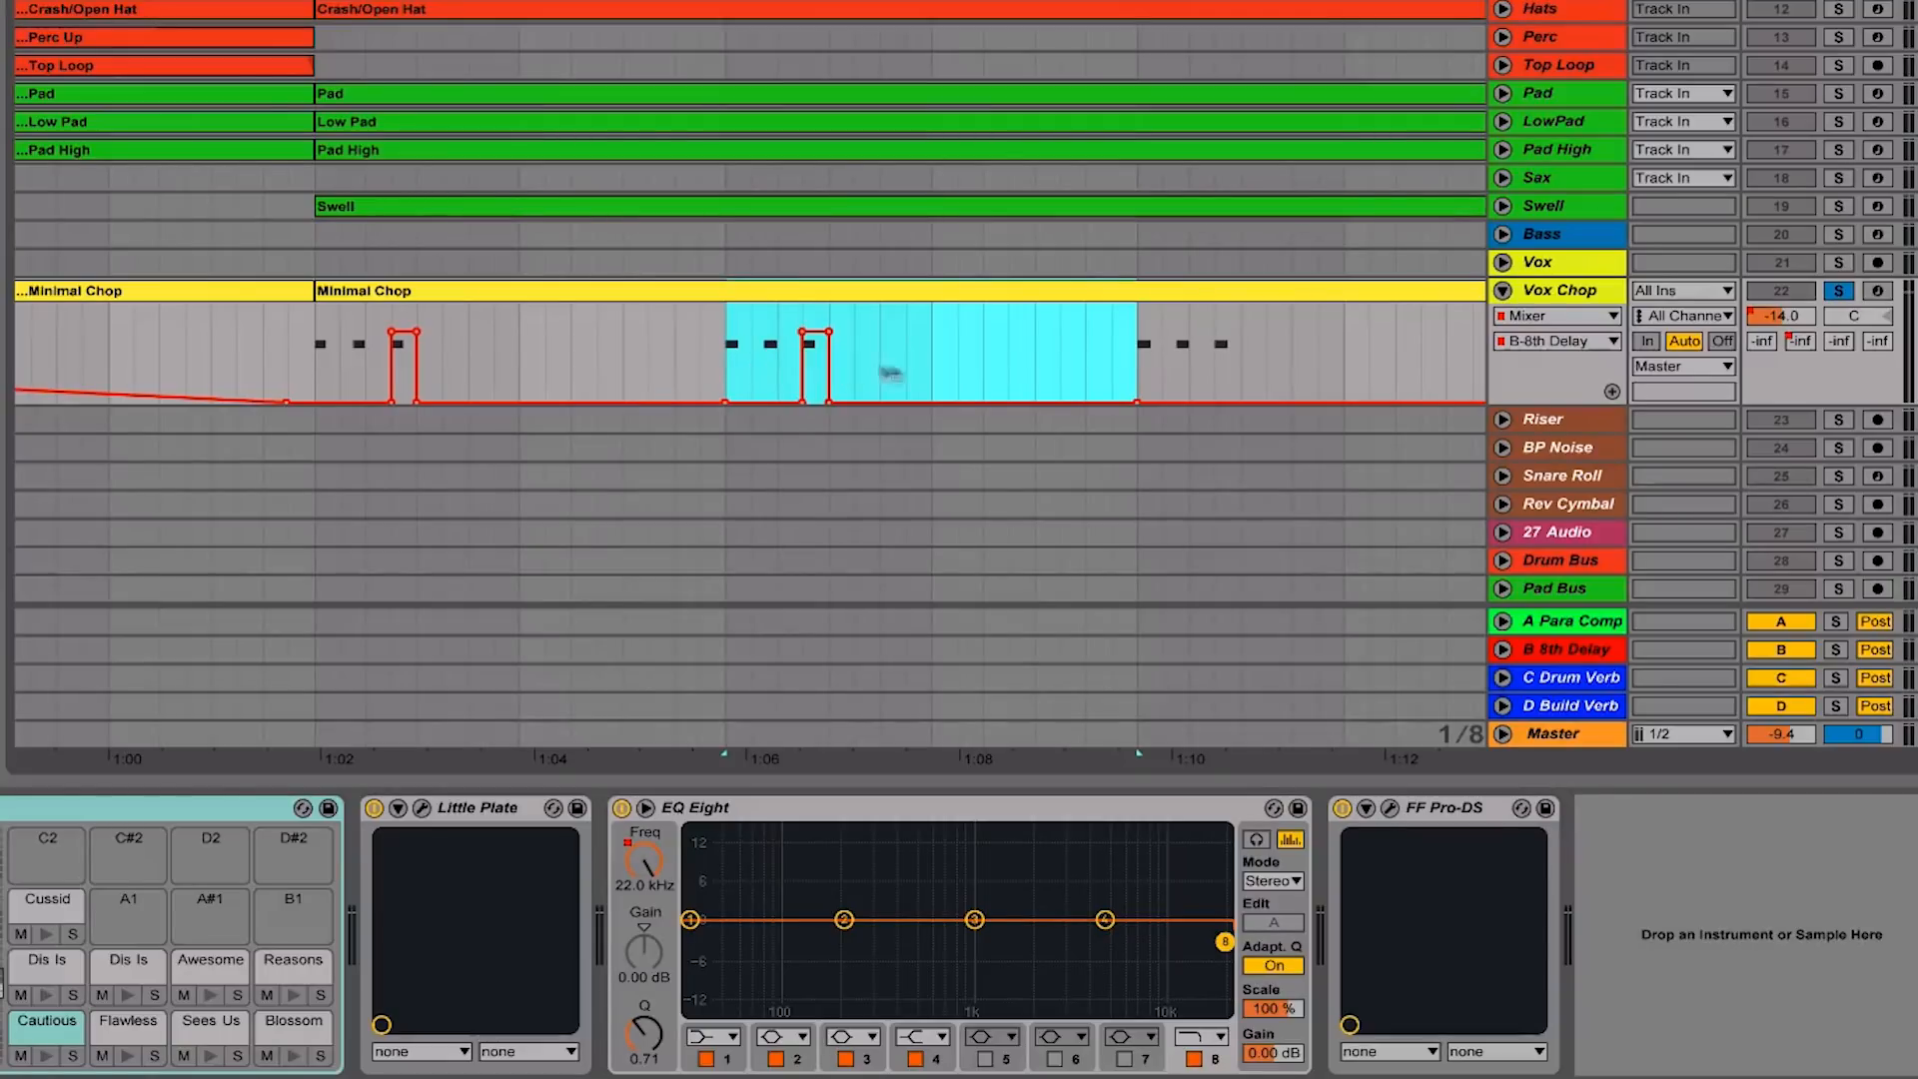
pyautogui.click(1142, 375)
pyautogui.hotkey('ctrl', 'v')
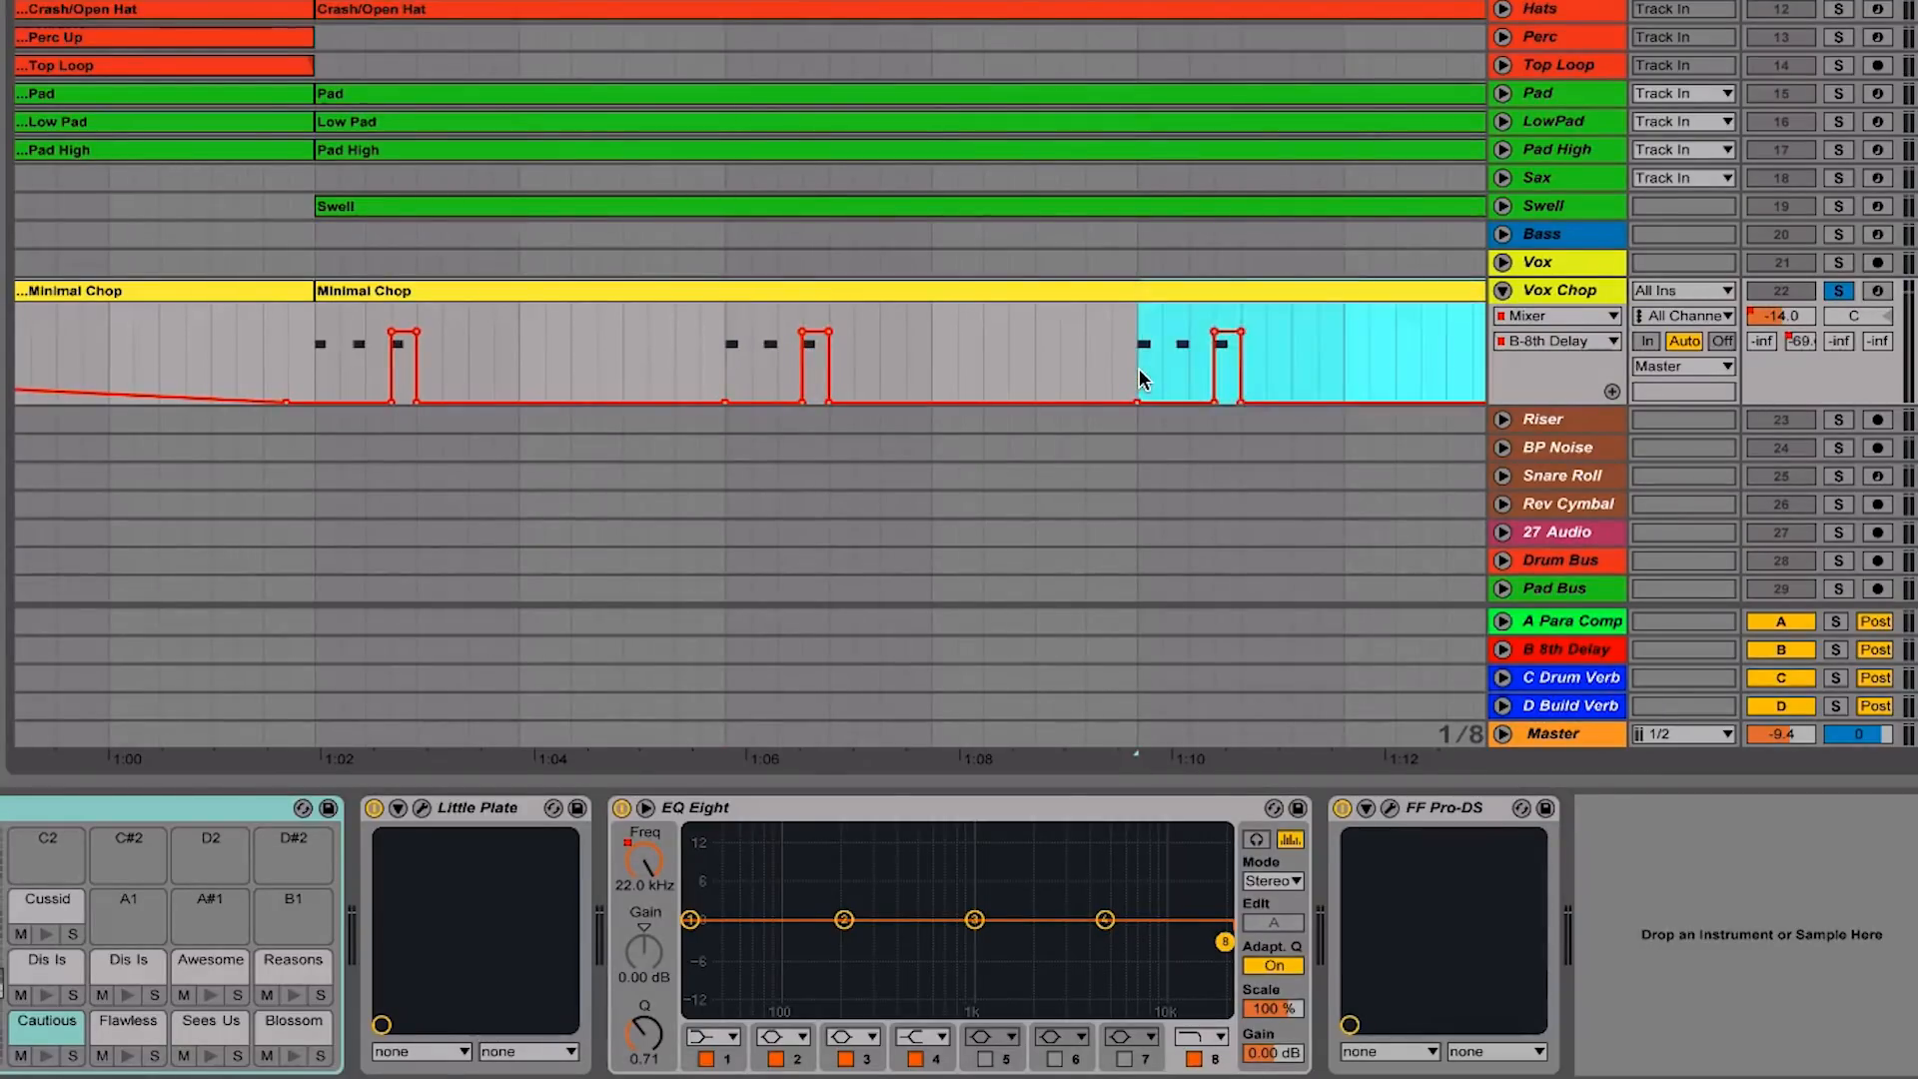
pyautogui.hscroll(2, 1139, 367)
pyautogui.hotkey('ctrl', 'v')
pyautogui.hscroll(15, 1138, 367)
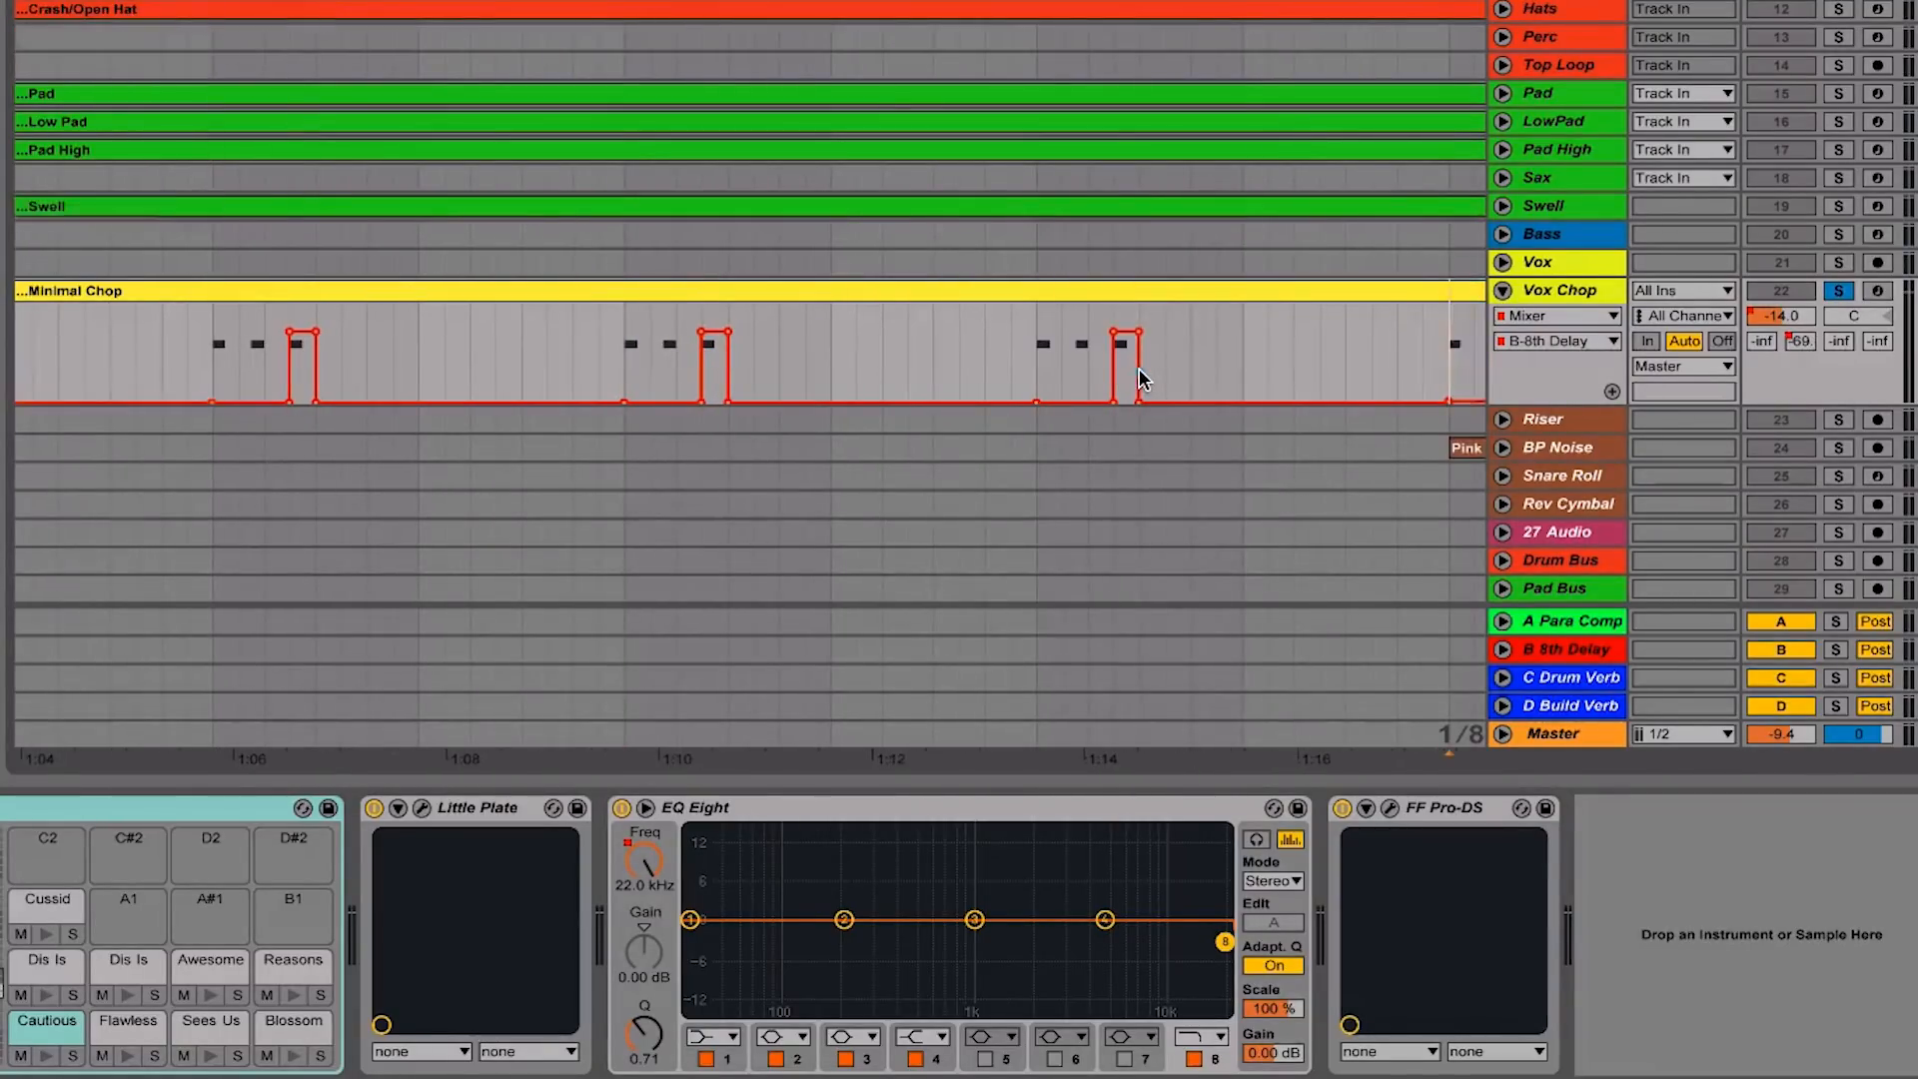
pyautogui.hotkey('ctrl', 'v')
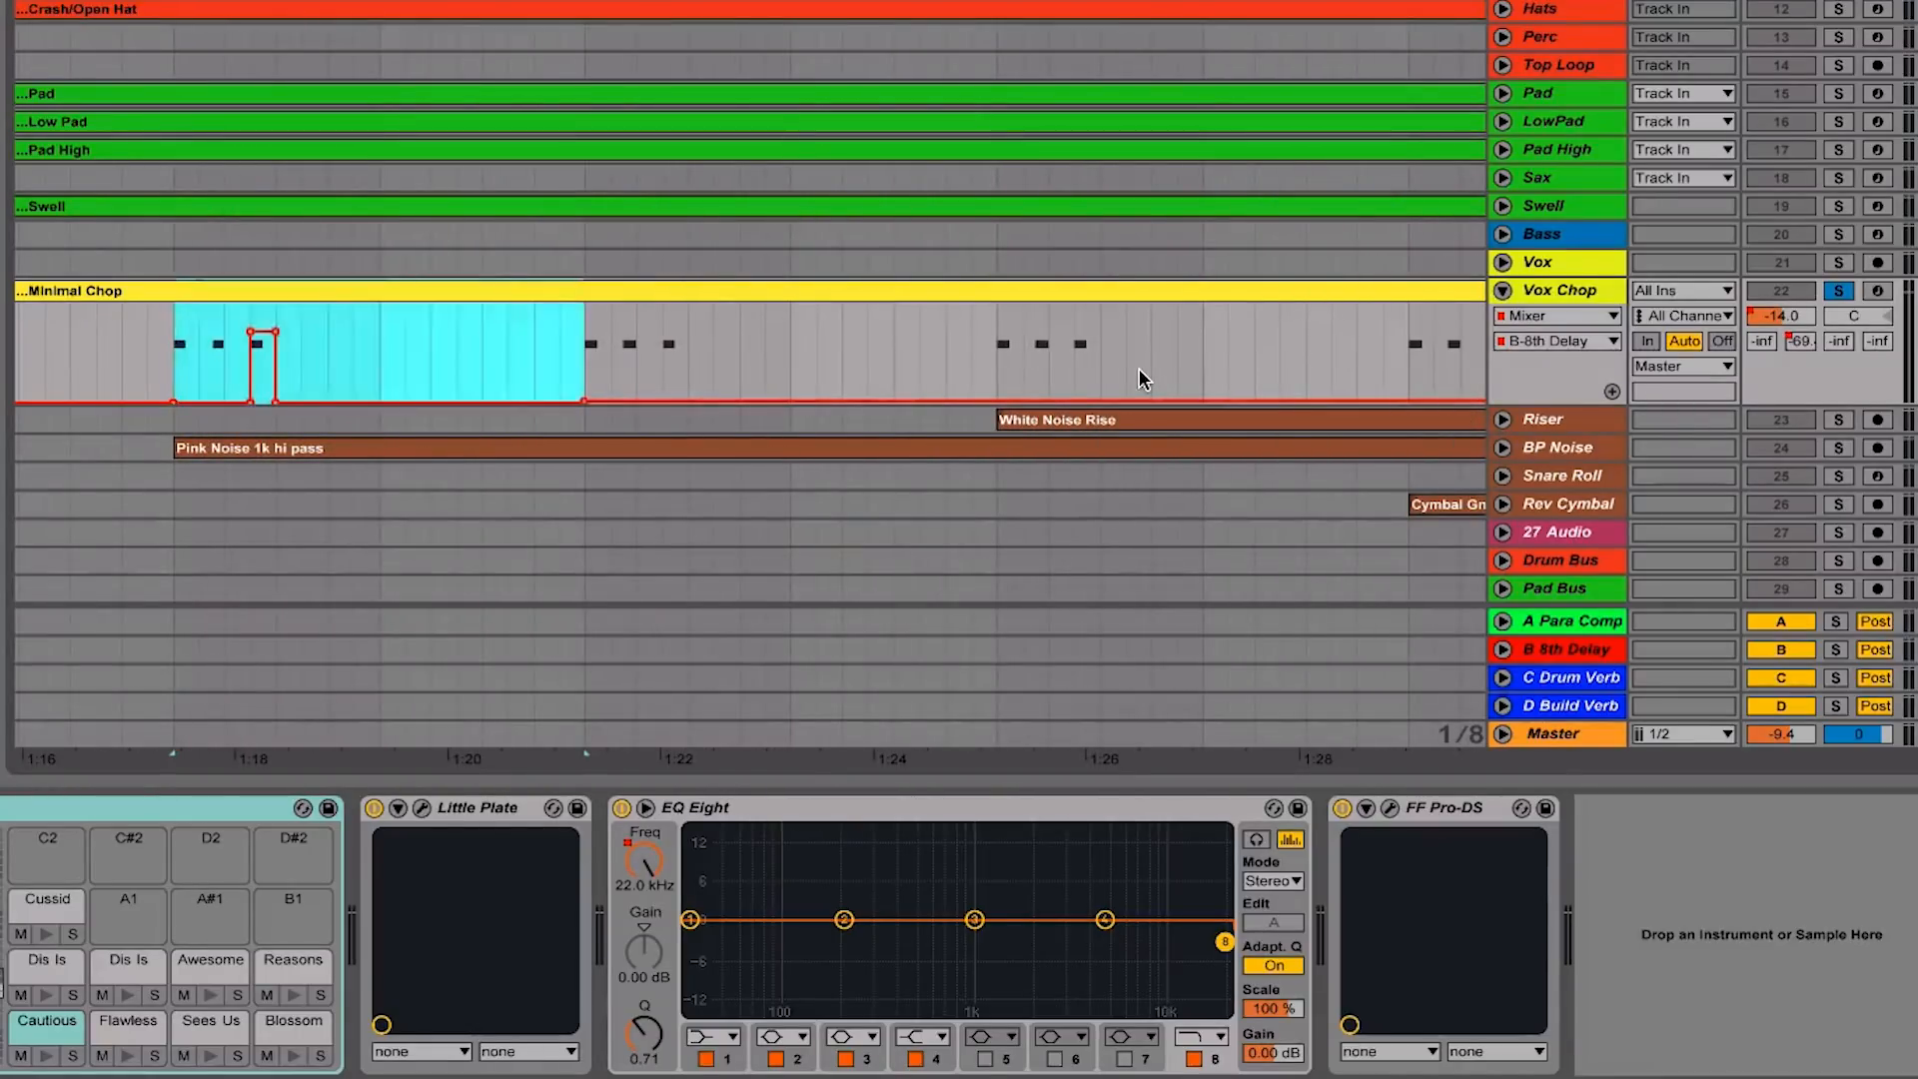
pyautogui.hotkey('ctrl', 'v')
pyautogui.hotkey('ctrl', 'v')
pyautogui.hotkey('ctrl', 'v')
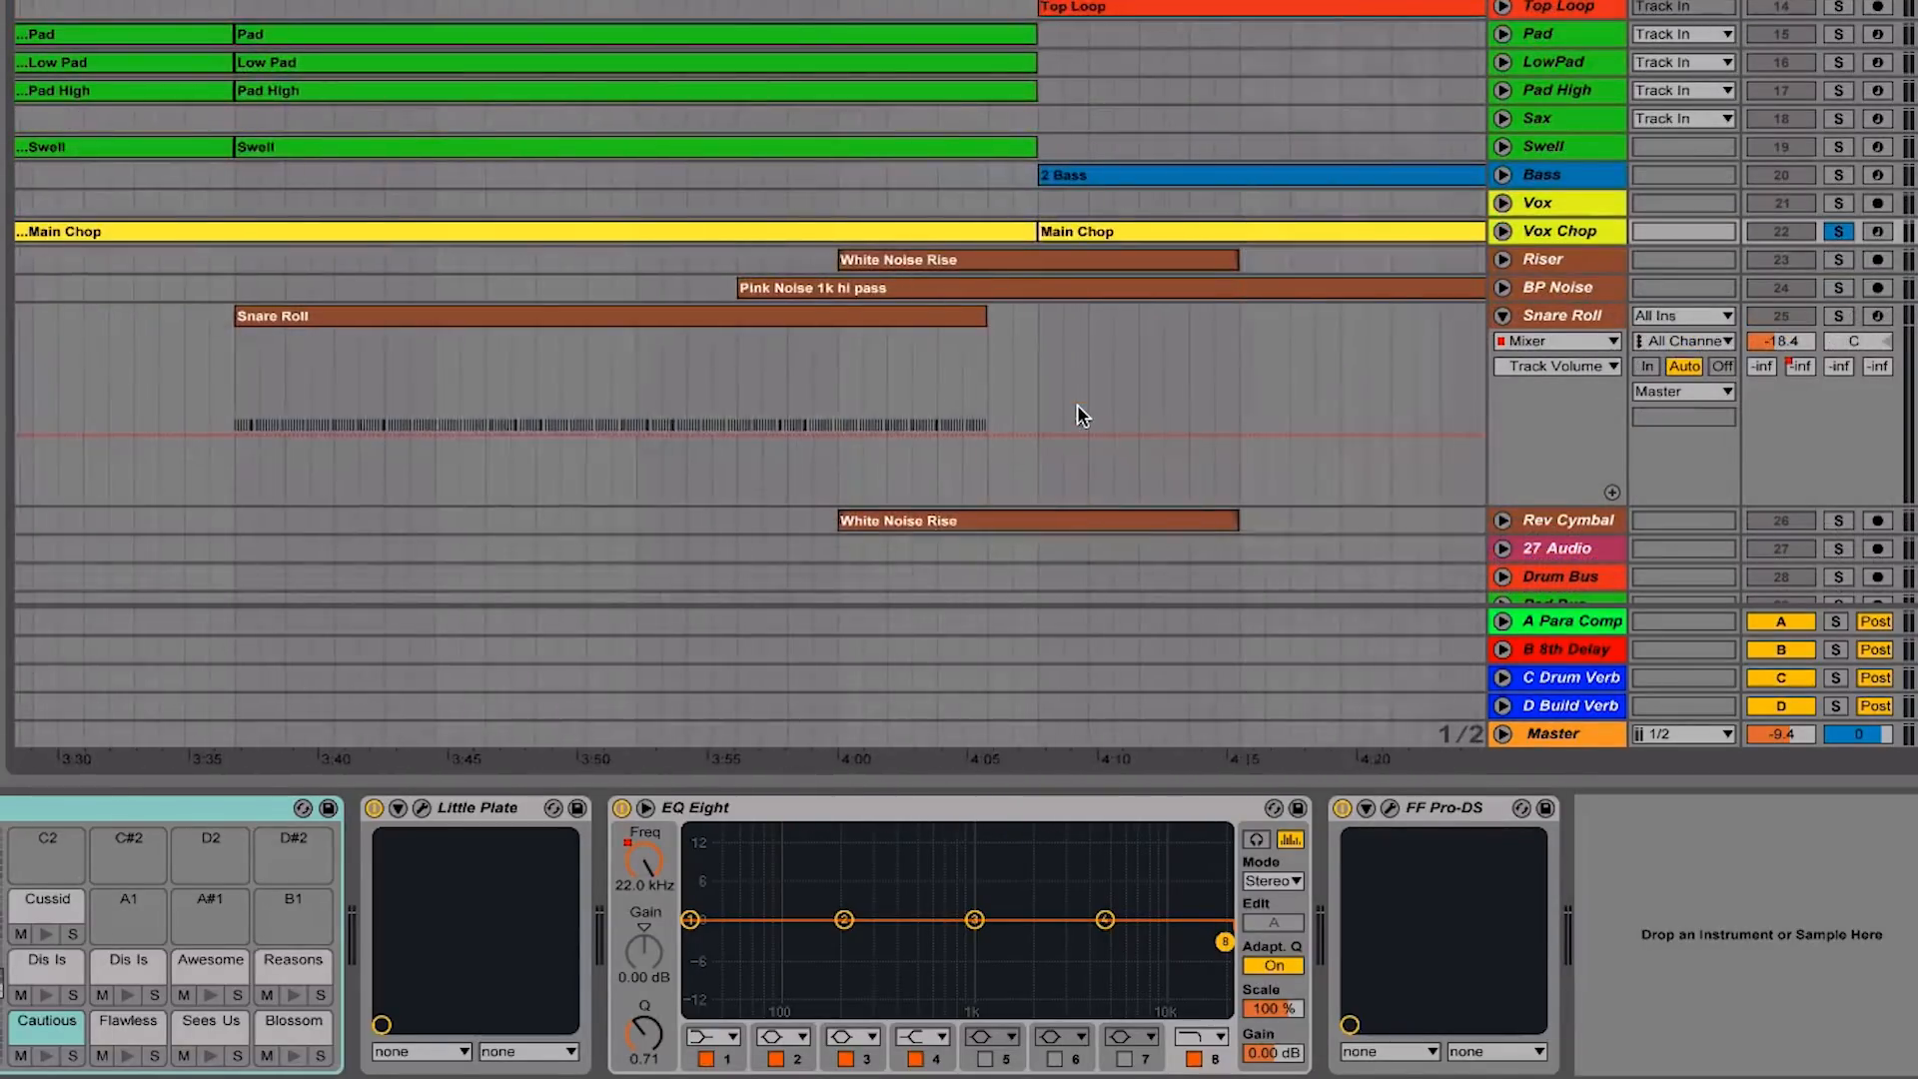
# Automate the last Snare Roll clip's volume to rise from -inf at its start to -18.4 dB at about 3:55
pyautogui.press('+')
pyautogui.hscroll(4, 1077, 414)
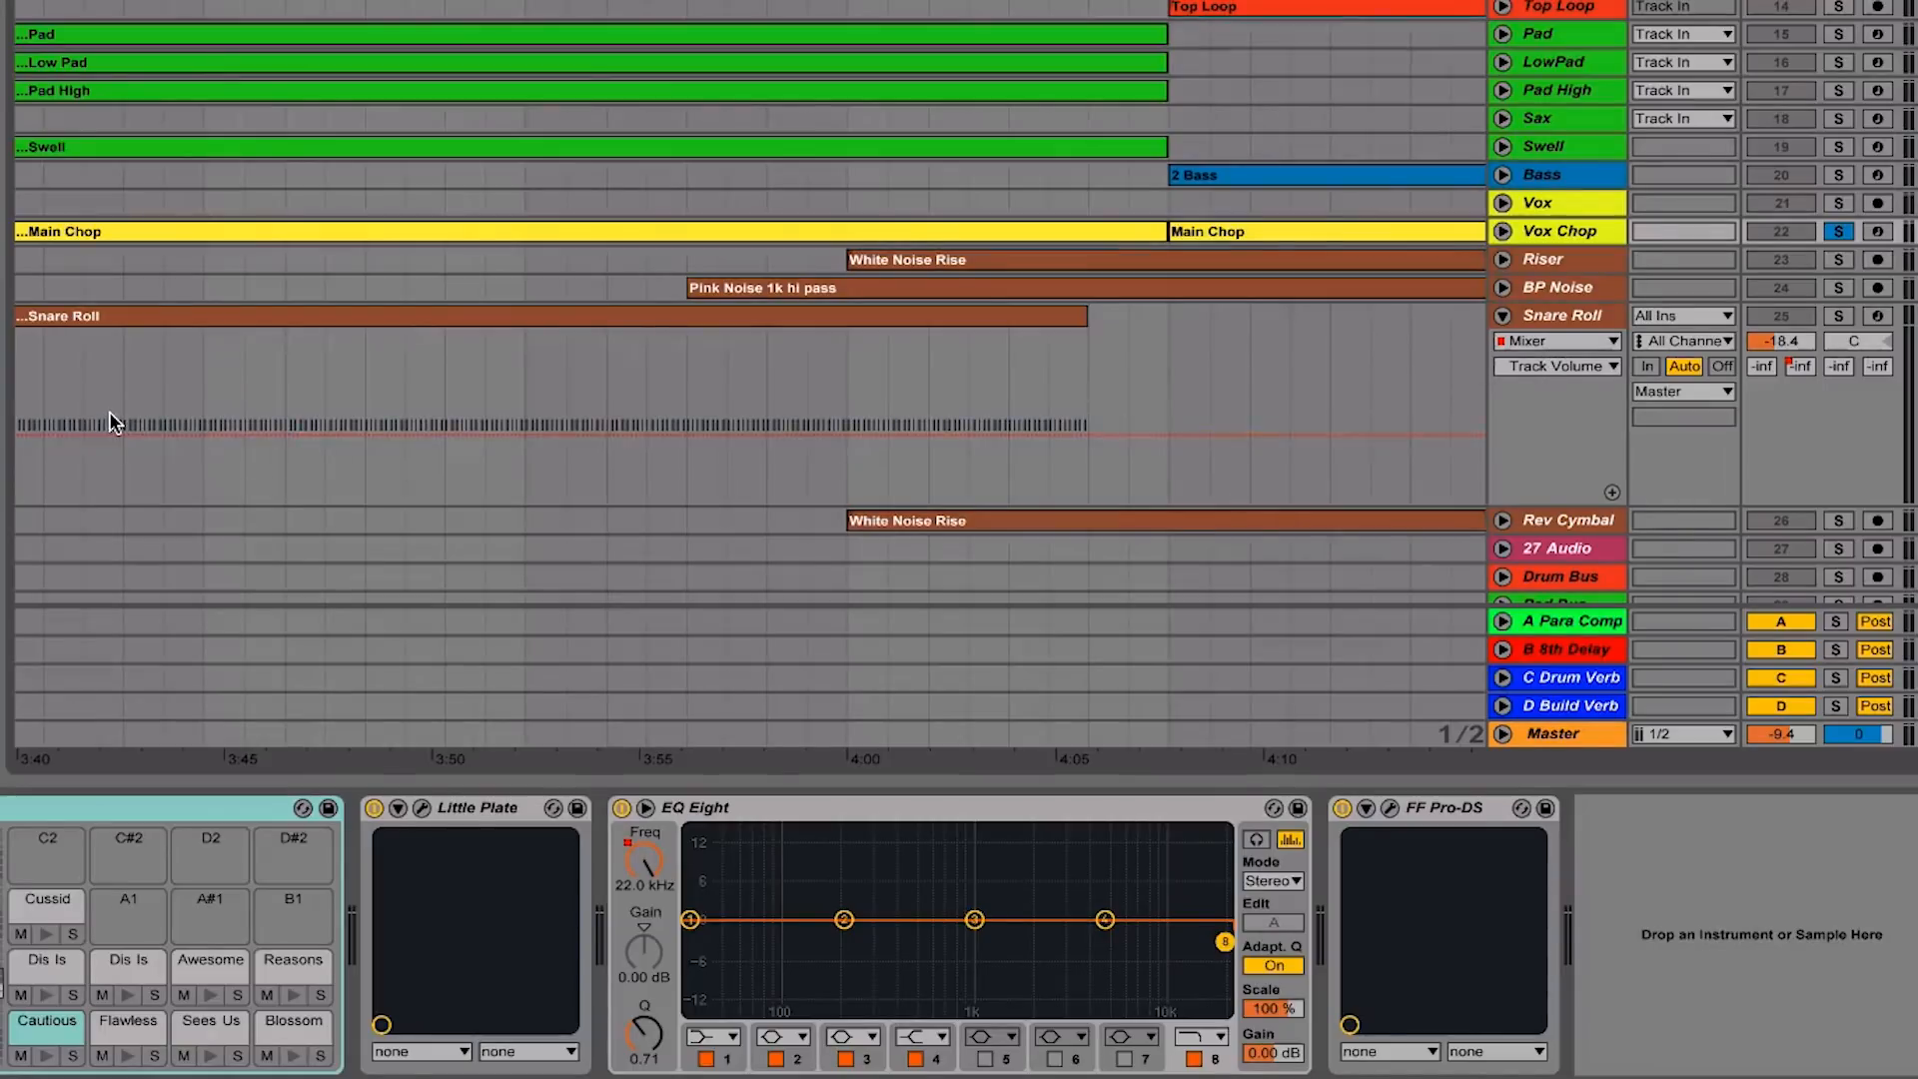
pyautogui.hscroll(-3, 110, 412)
pyautogui.click(175, 379)
pyautogui.moveTo(176, 378); pyautogui.dragTo(1385, 410)
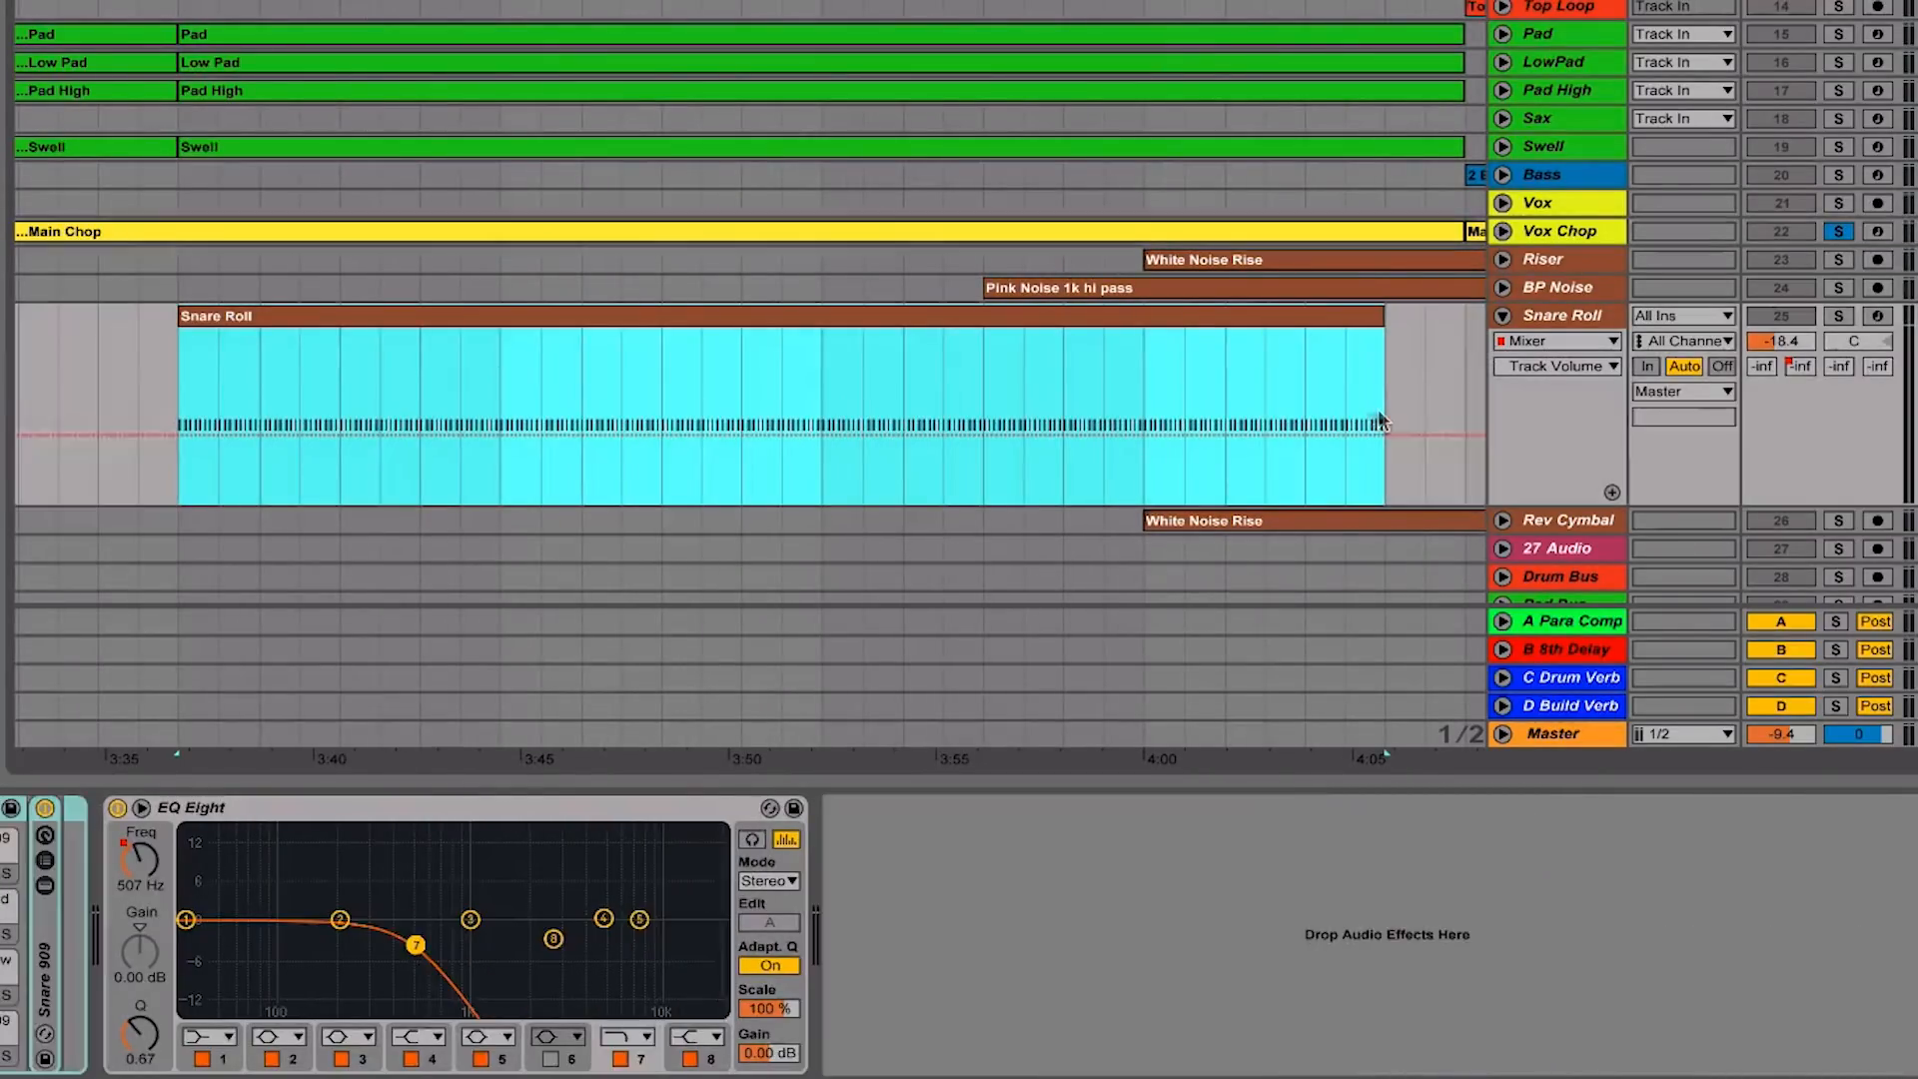
pyautogui.moveTo(863, 425); pyautogui.dragTo(869, 518)
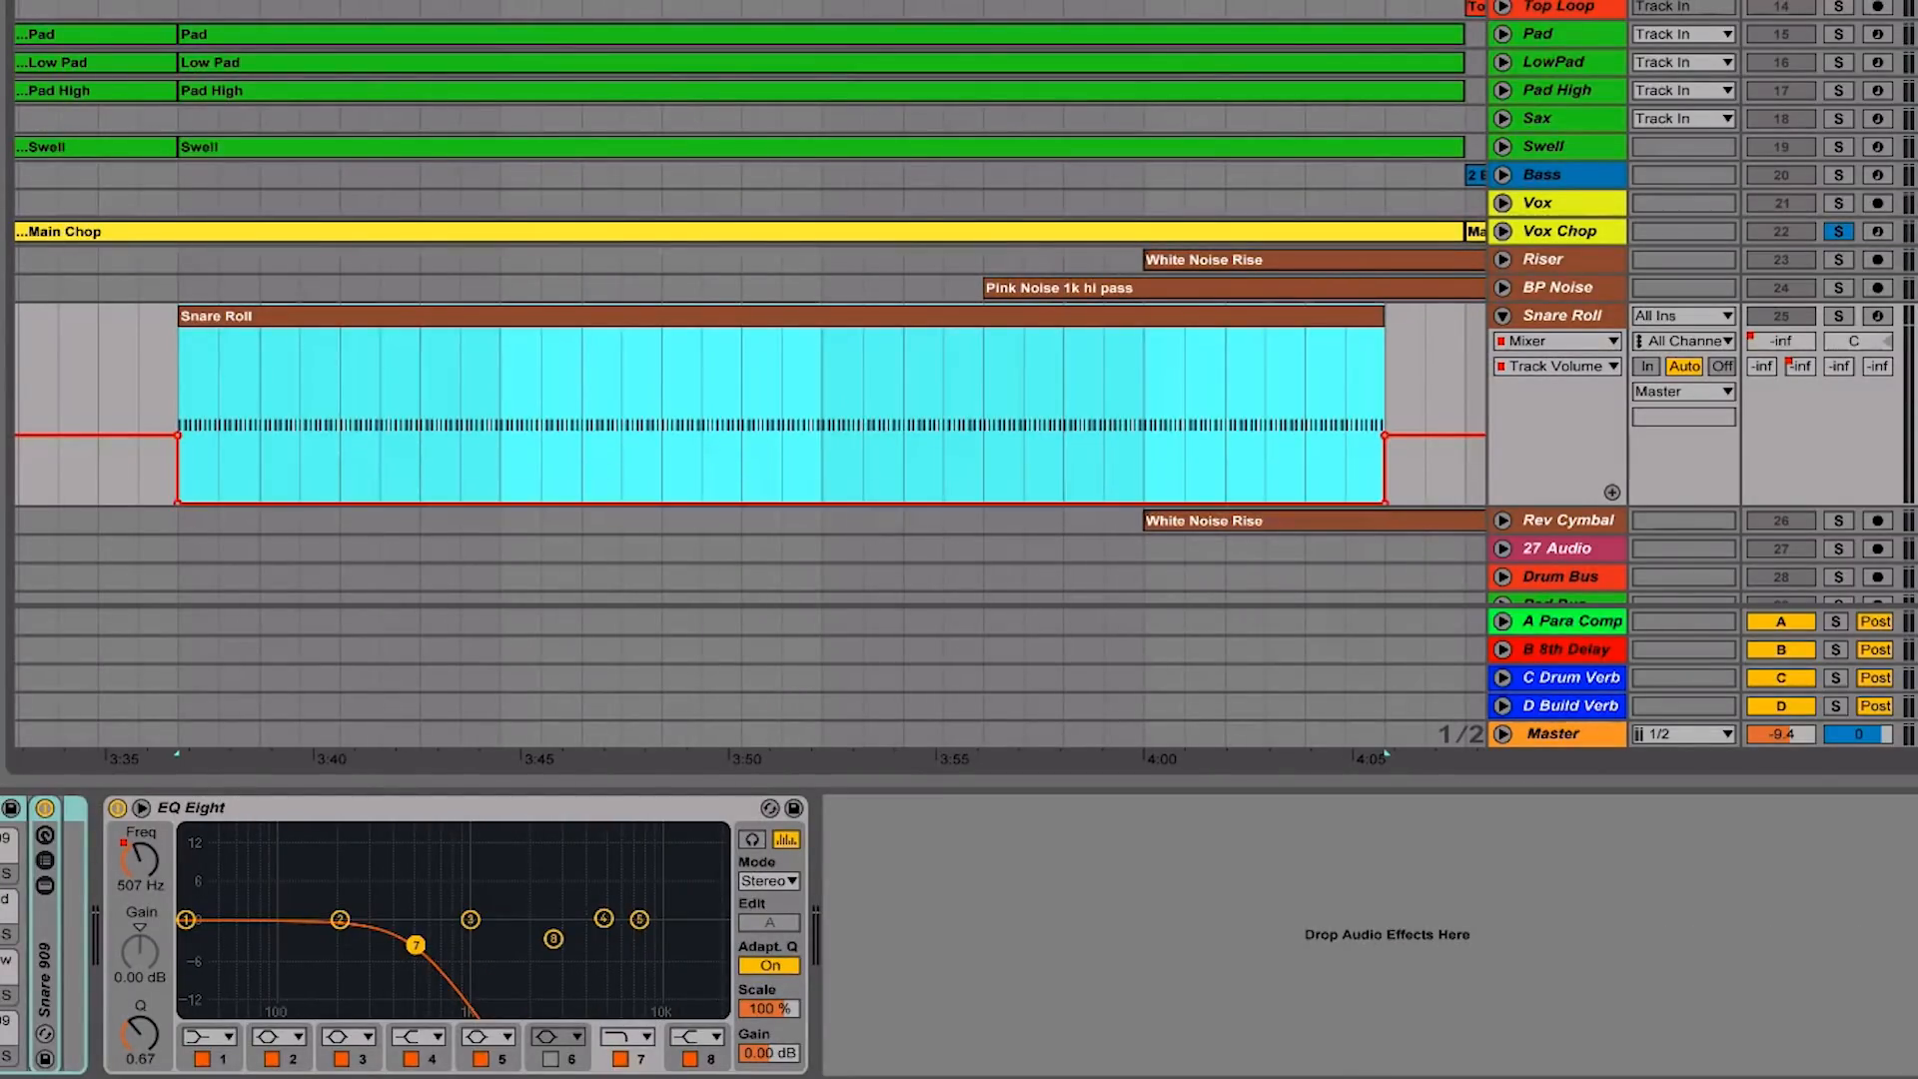
pyautogui.moveTo(1382, 500); pyautogui.dragTo(965, 432)
pyautogui.click(1187, 403)
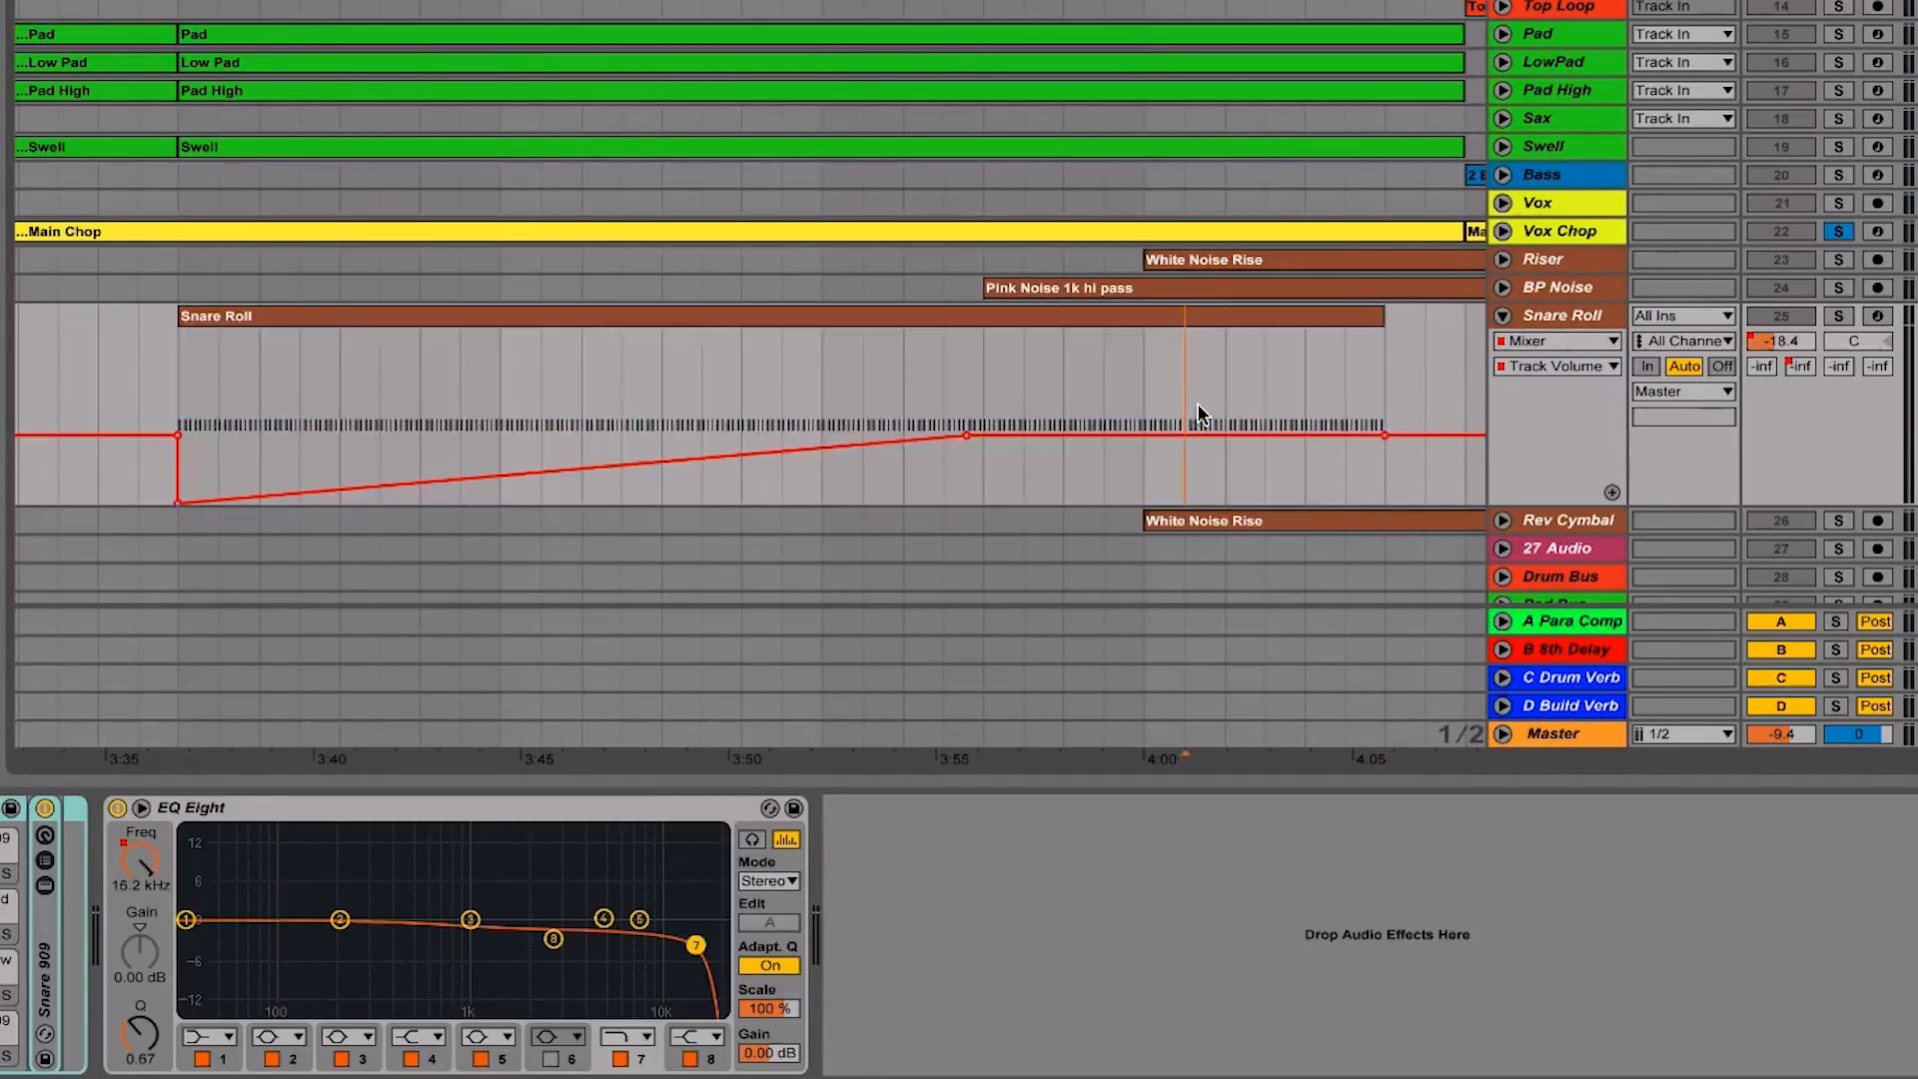
# Add a separate lane for each automated envelope on the Snare Roll track
pyautogui.scroll(-1, 1256, 379)
pyautogui.hscroll(1, 1256, 378)
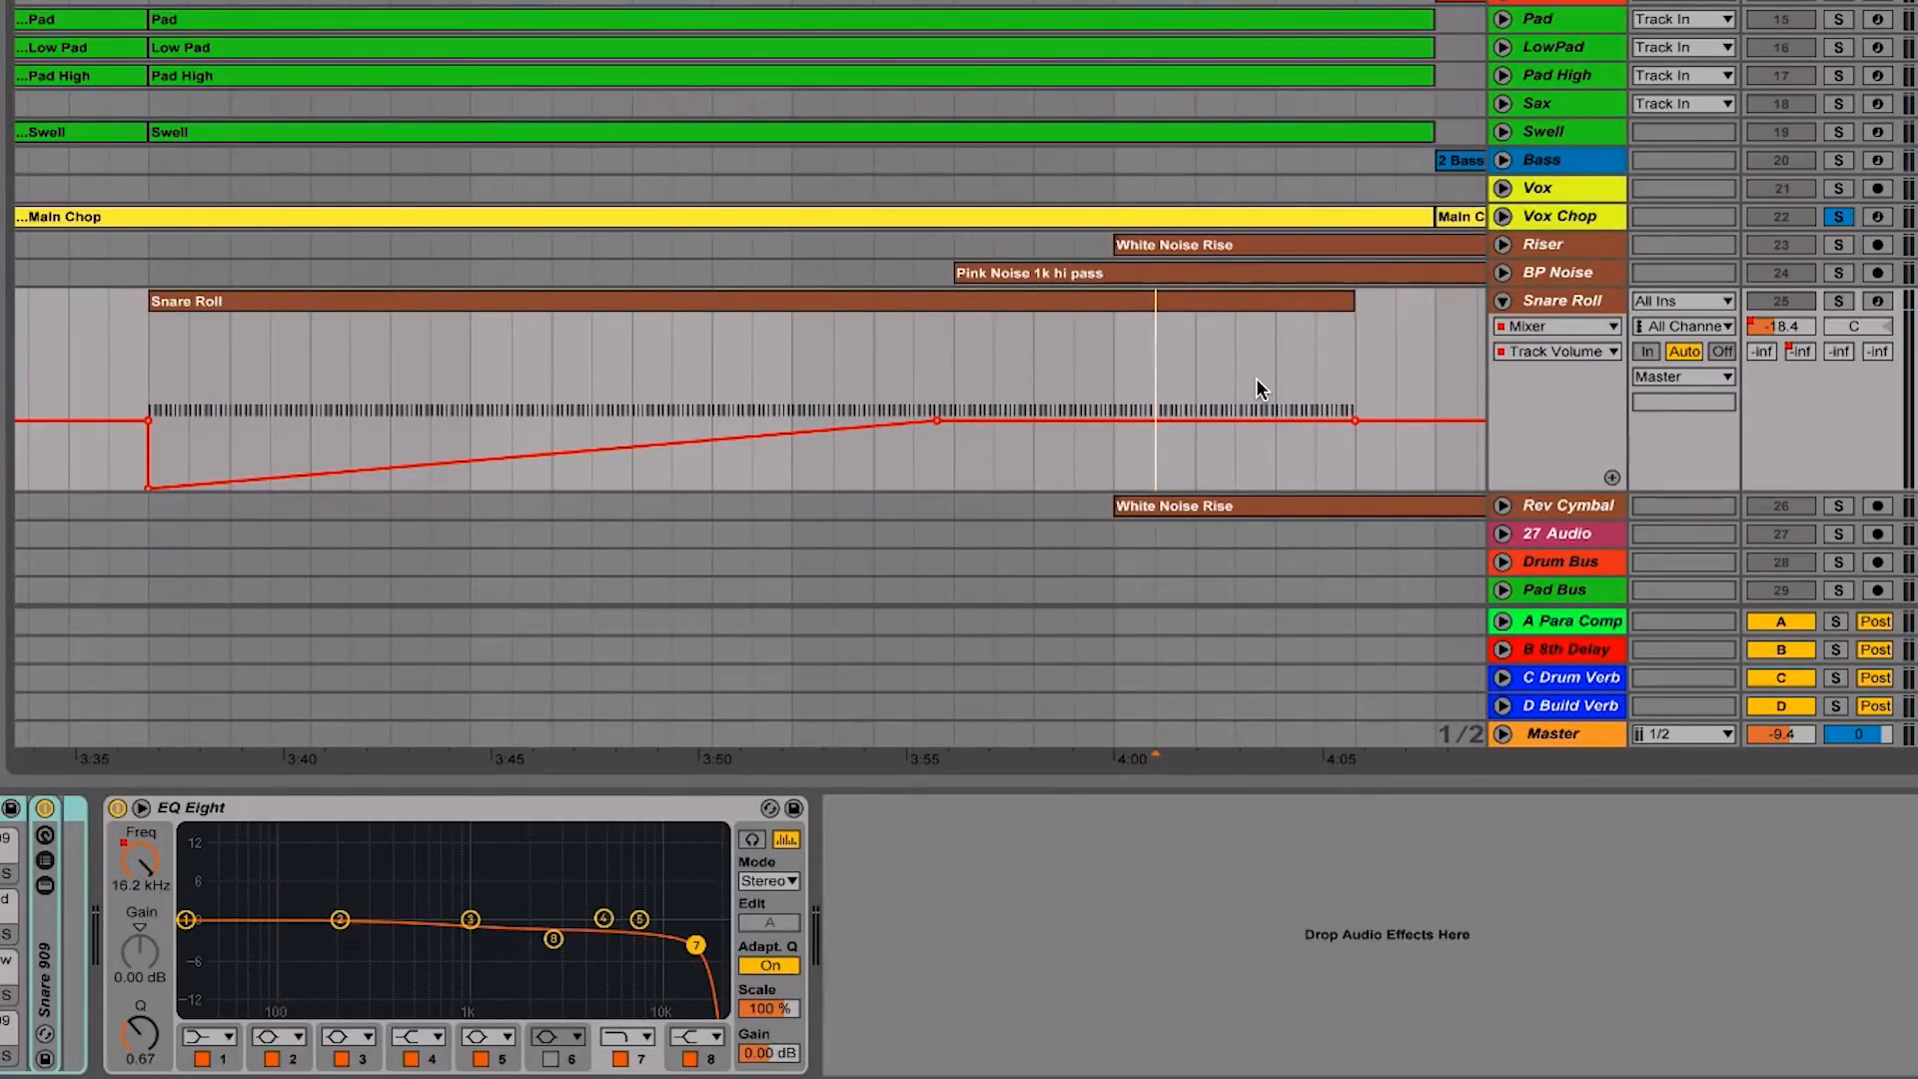
pyautogui.click(1566, 350)
pyautogui.click(1549, 357)
pyautogui.rightClick(1556, 416)
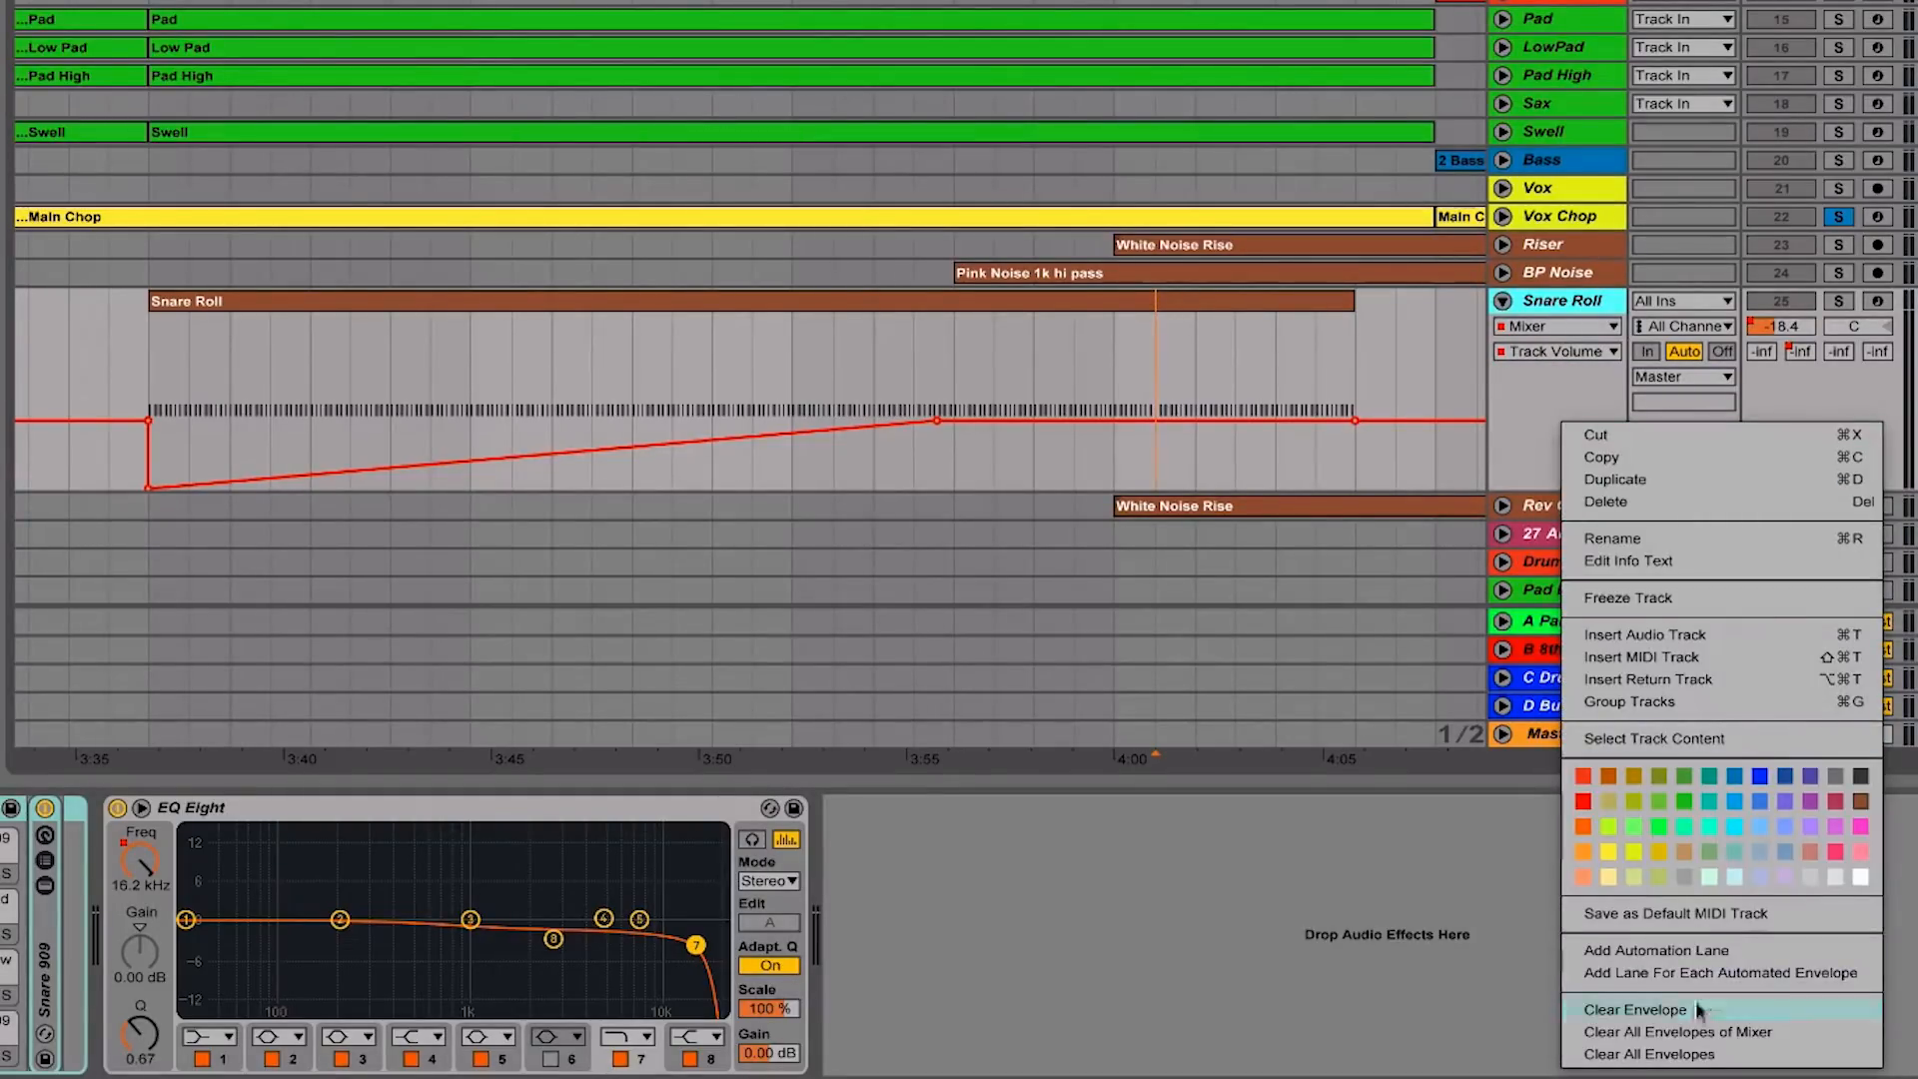
pyautogui.click(1656, 973)
pyautogui.scroll(-3, 1555, 377)
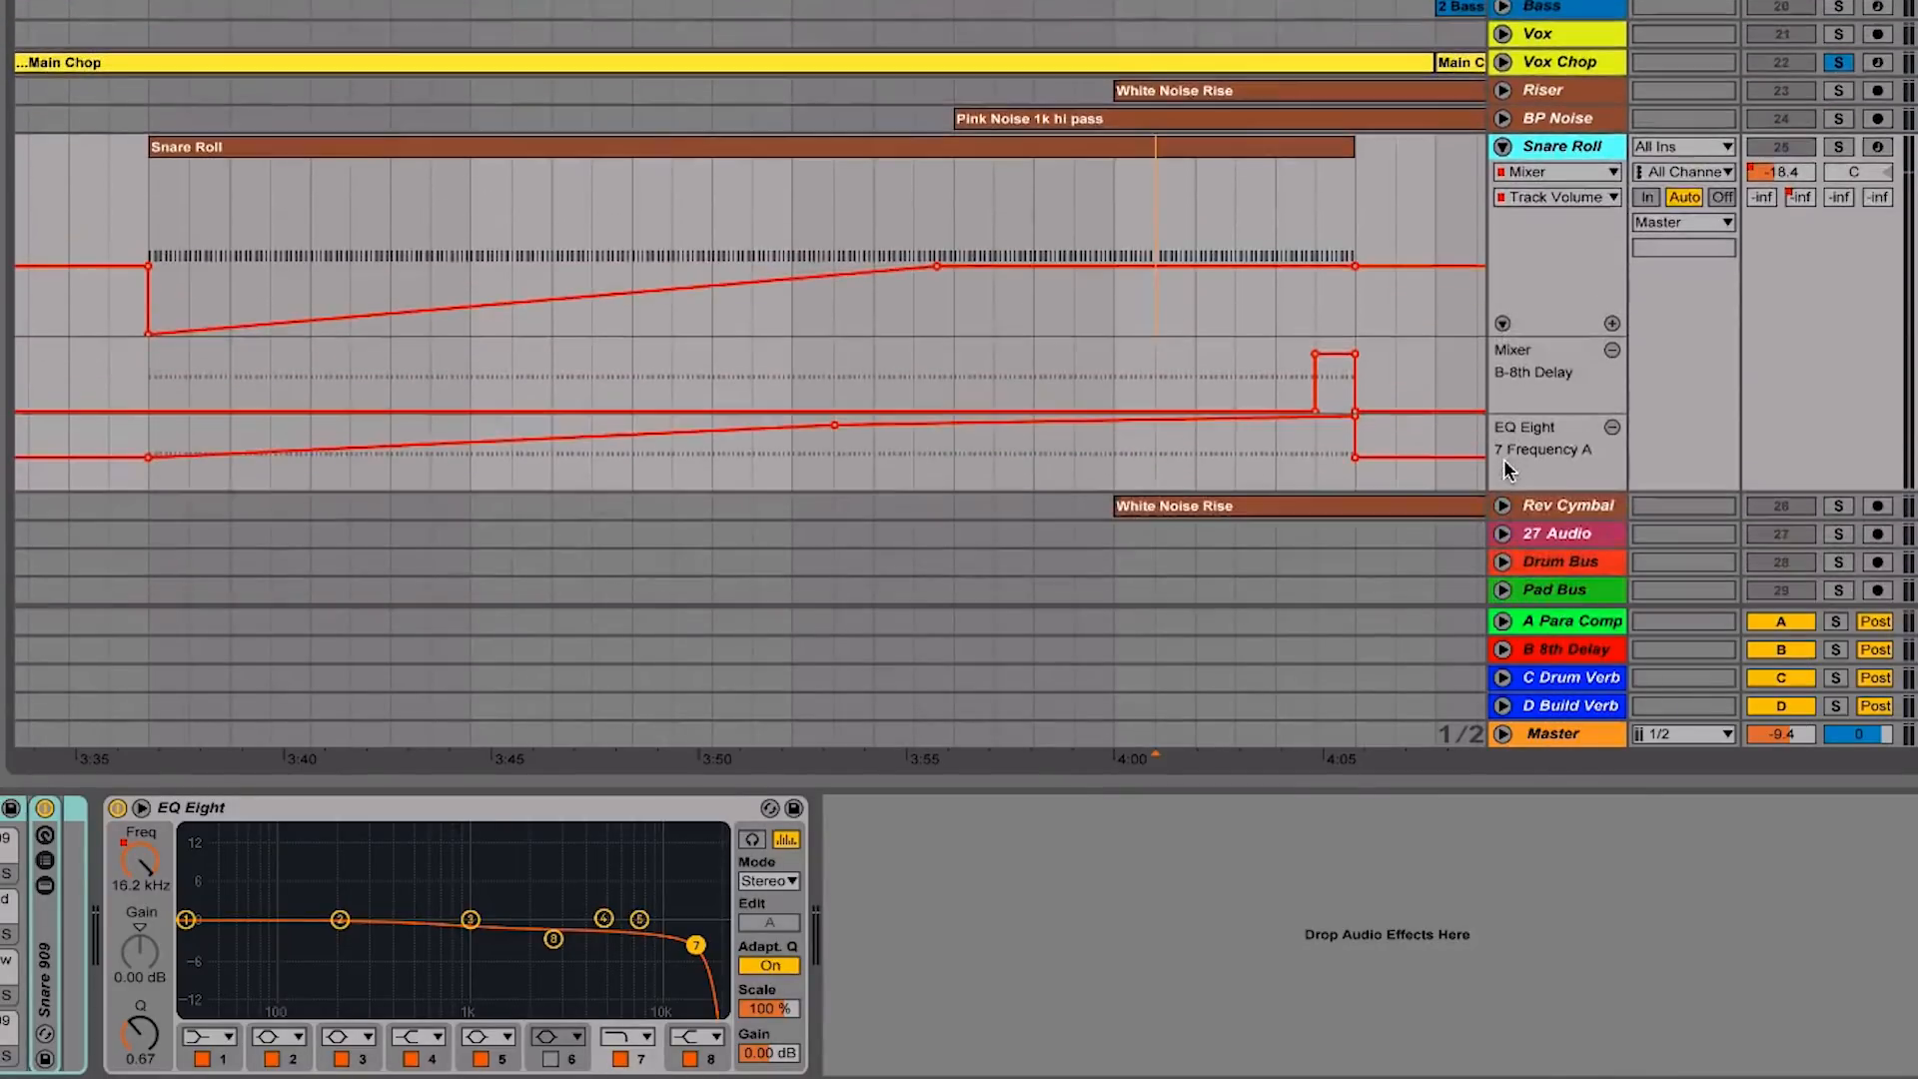
# Add an automation lane to Snare Roll so that Track Volume sits in its own lane below the clip
pyautogui.hscroll(-3, 419, 458)
pyautogui.click(430, 367)
pyautogui.hscroll(4, 1287, 363)
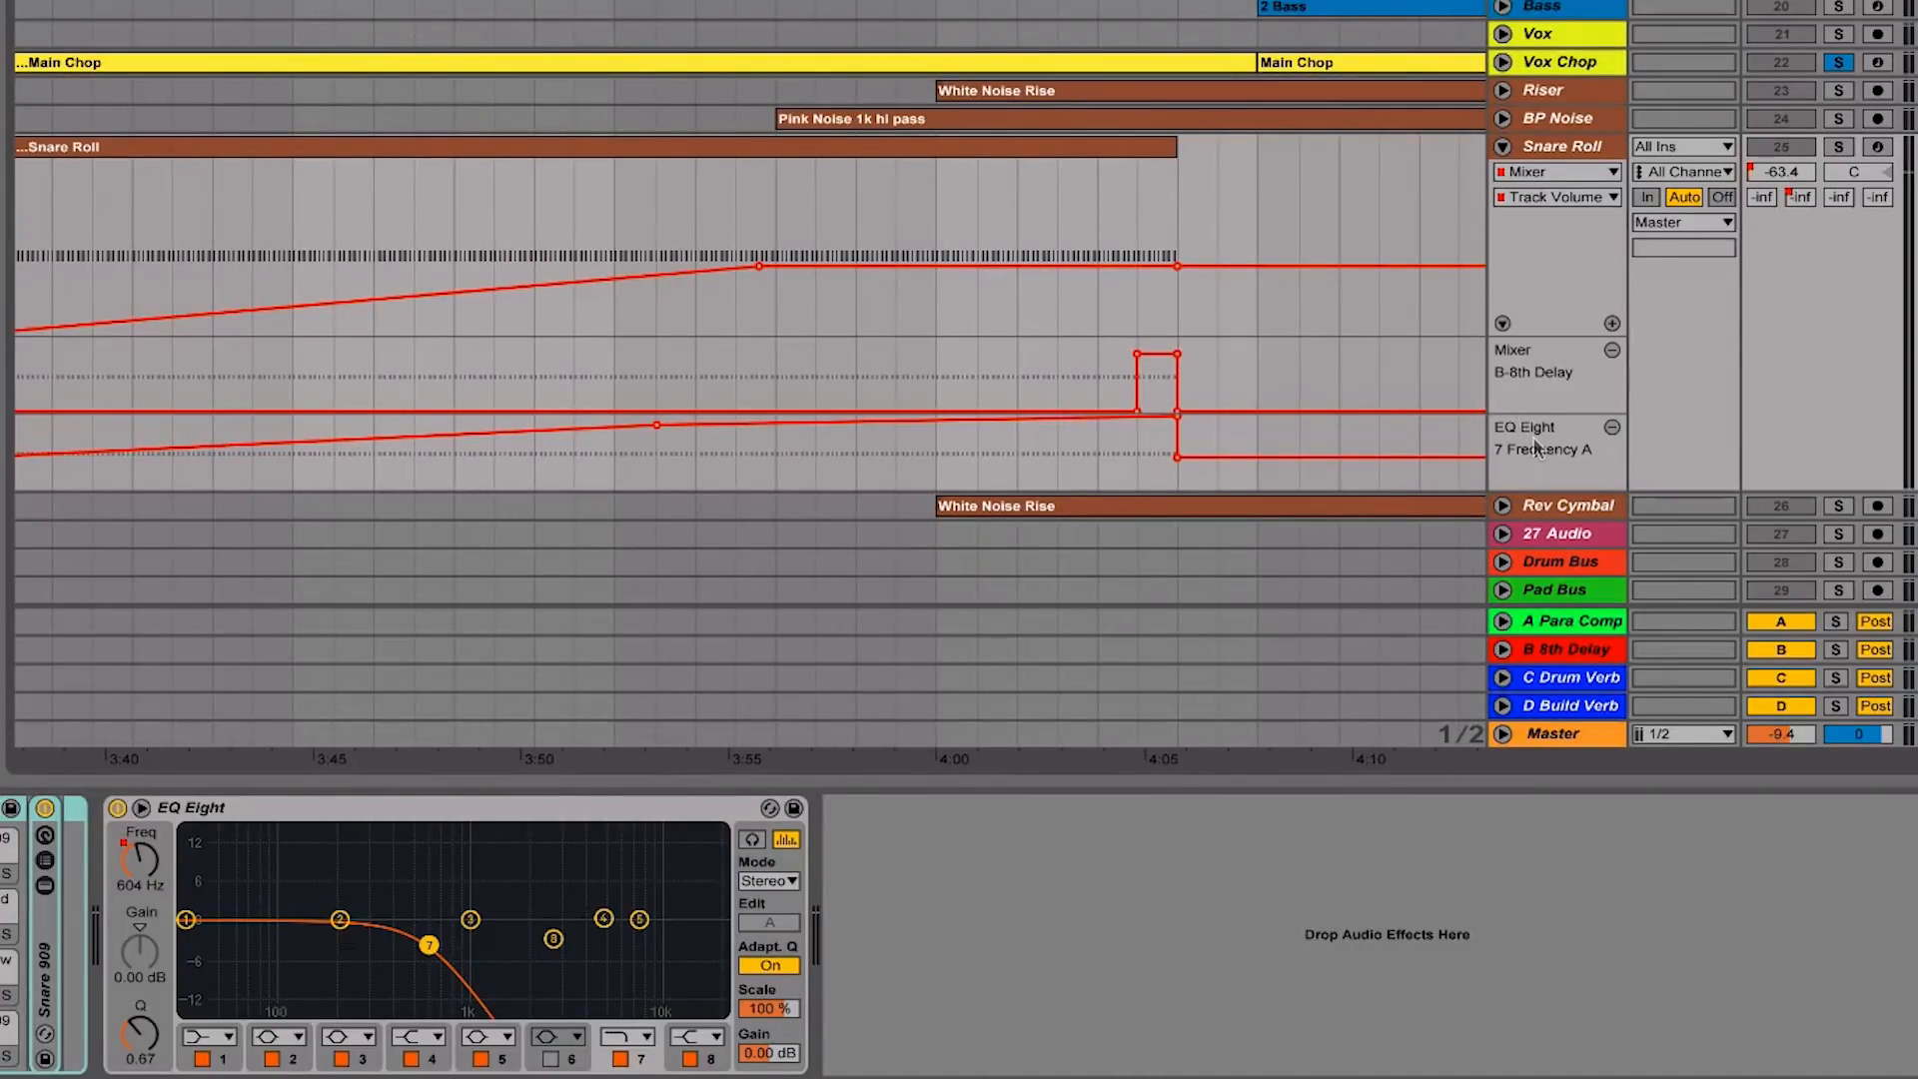
pyautogui.hscroll(-2, 968, 499)
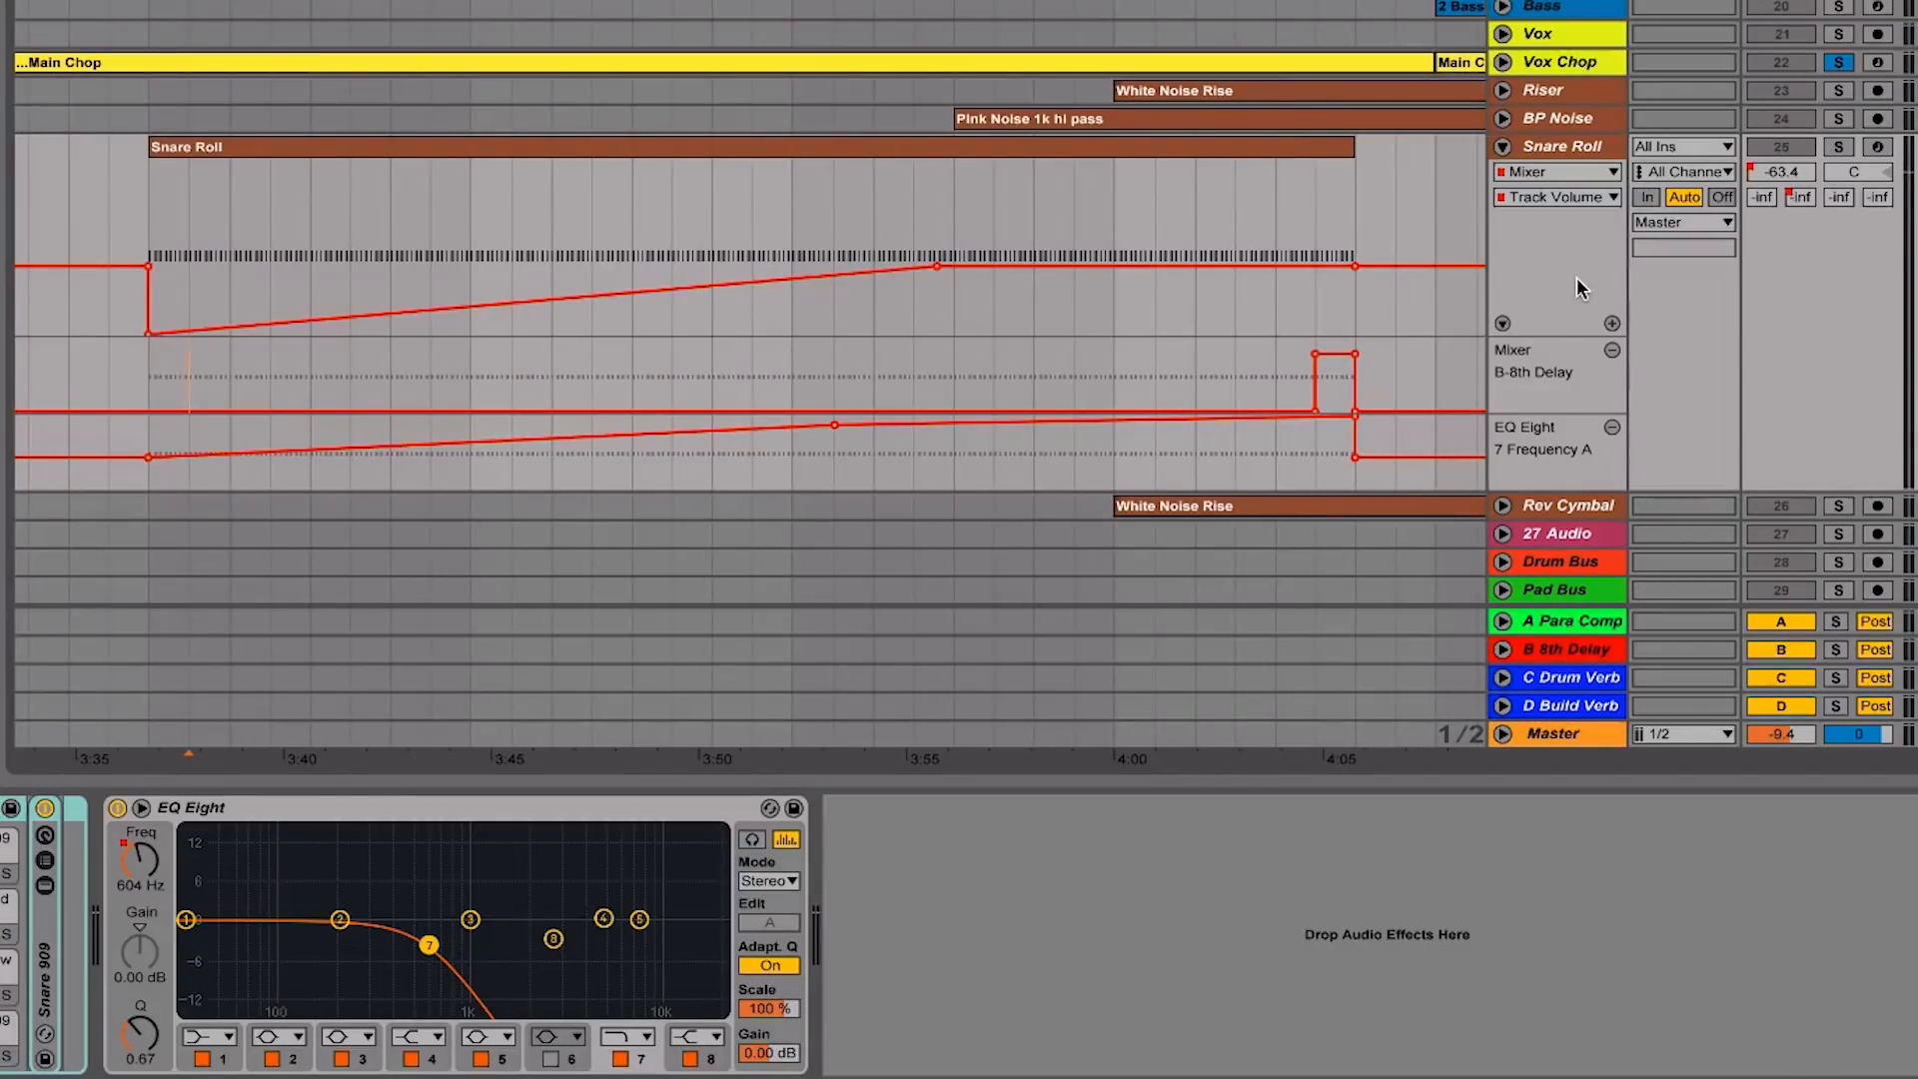
pyautogui.rightClick(1562, 255)
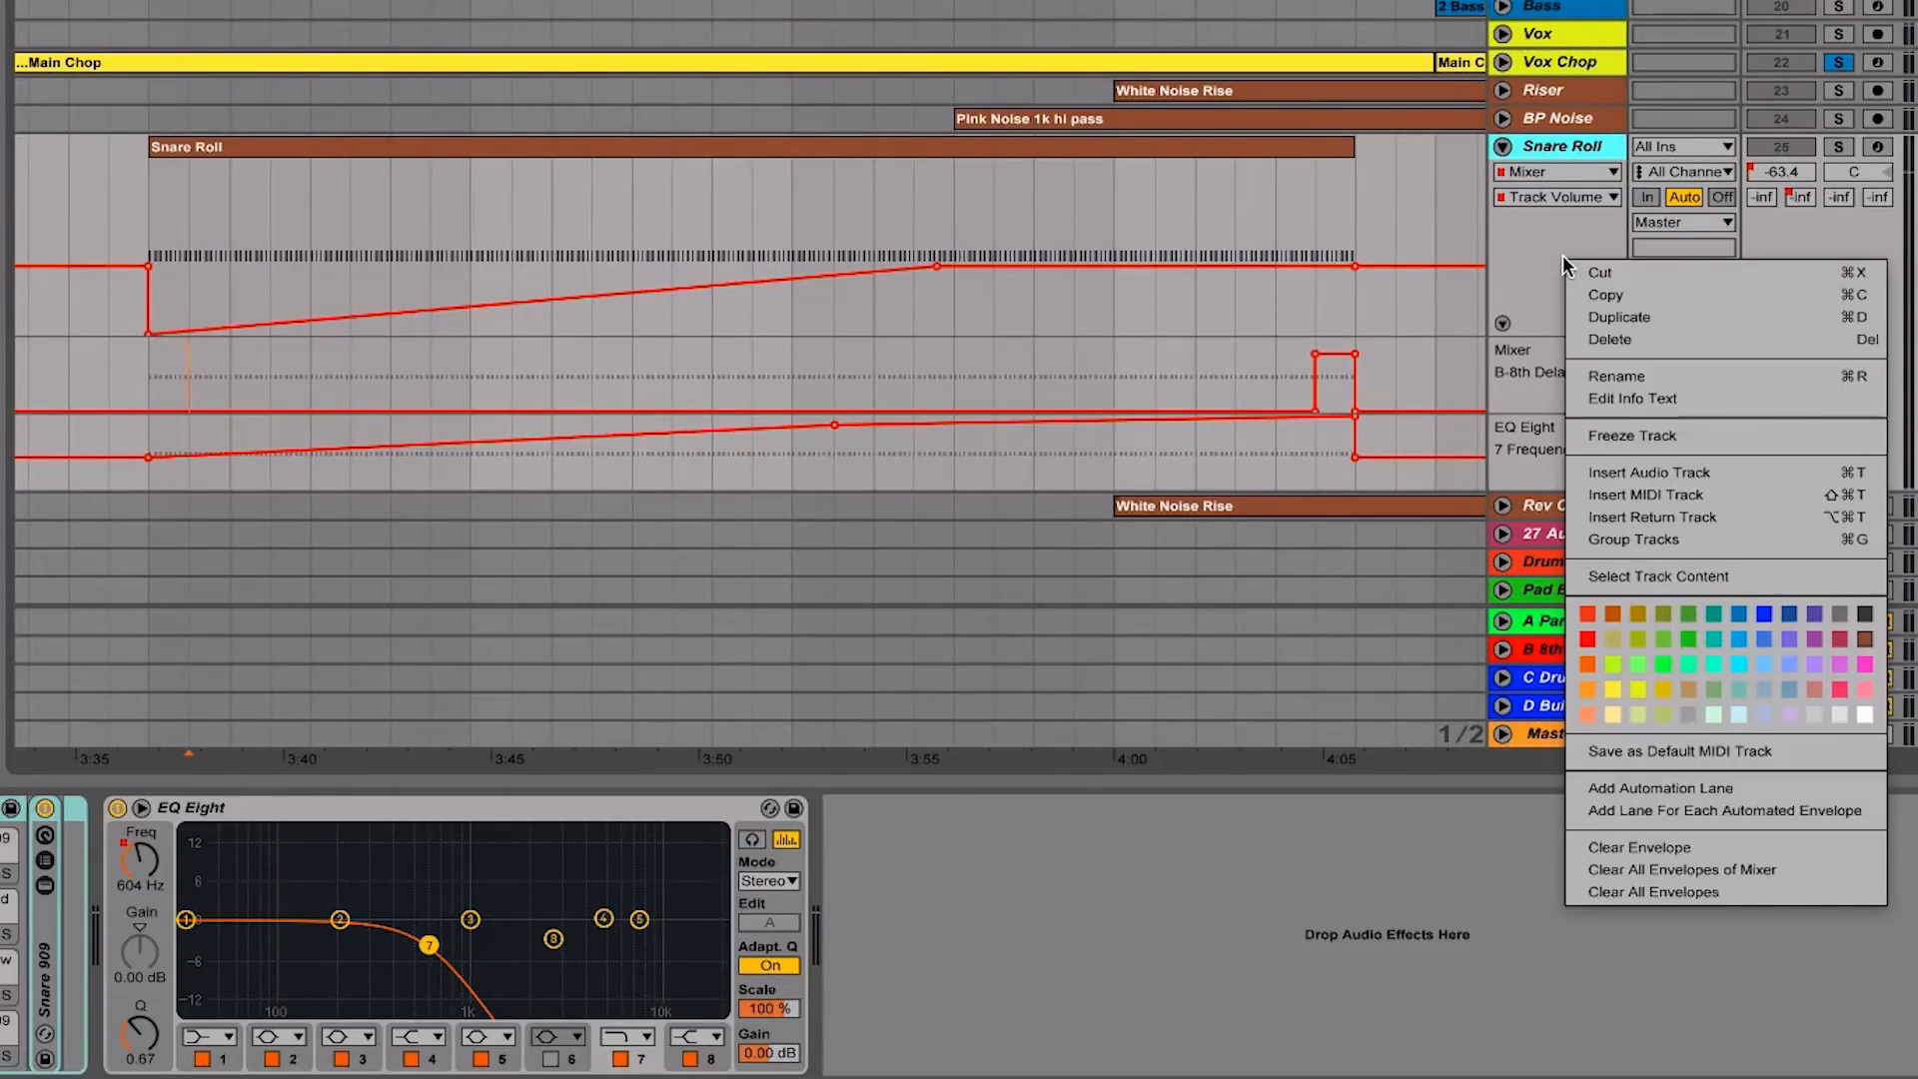
pyautogui.click(1668, 785)
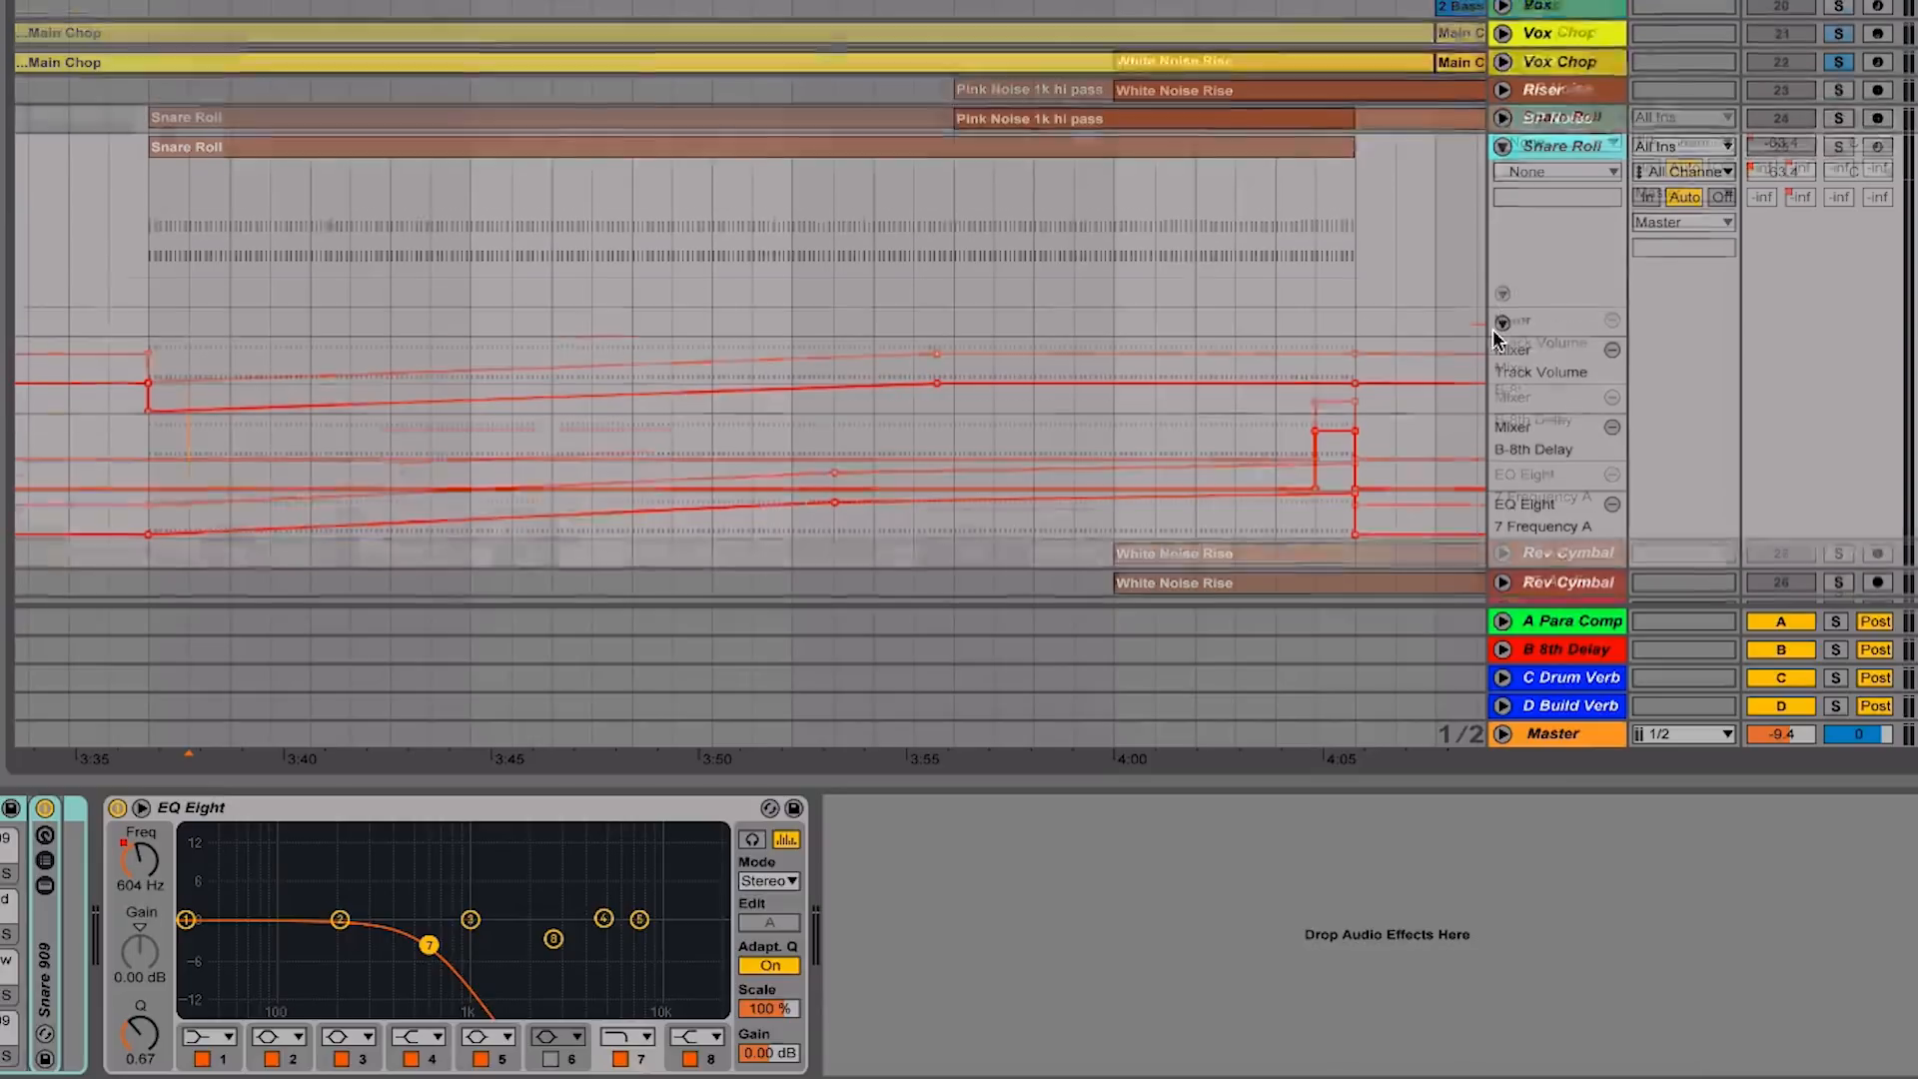
pyautogui.scroll(-1, 1493, 327)
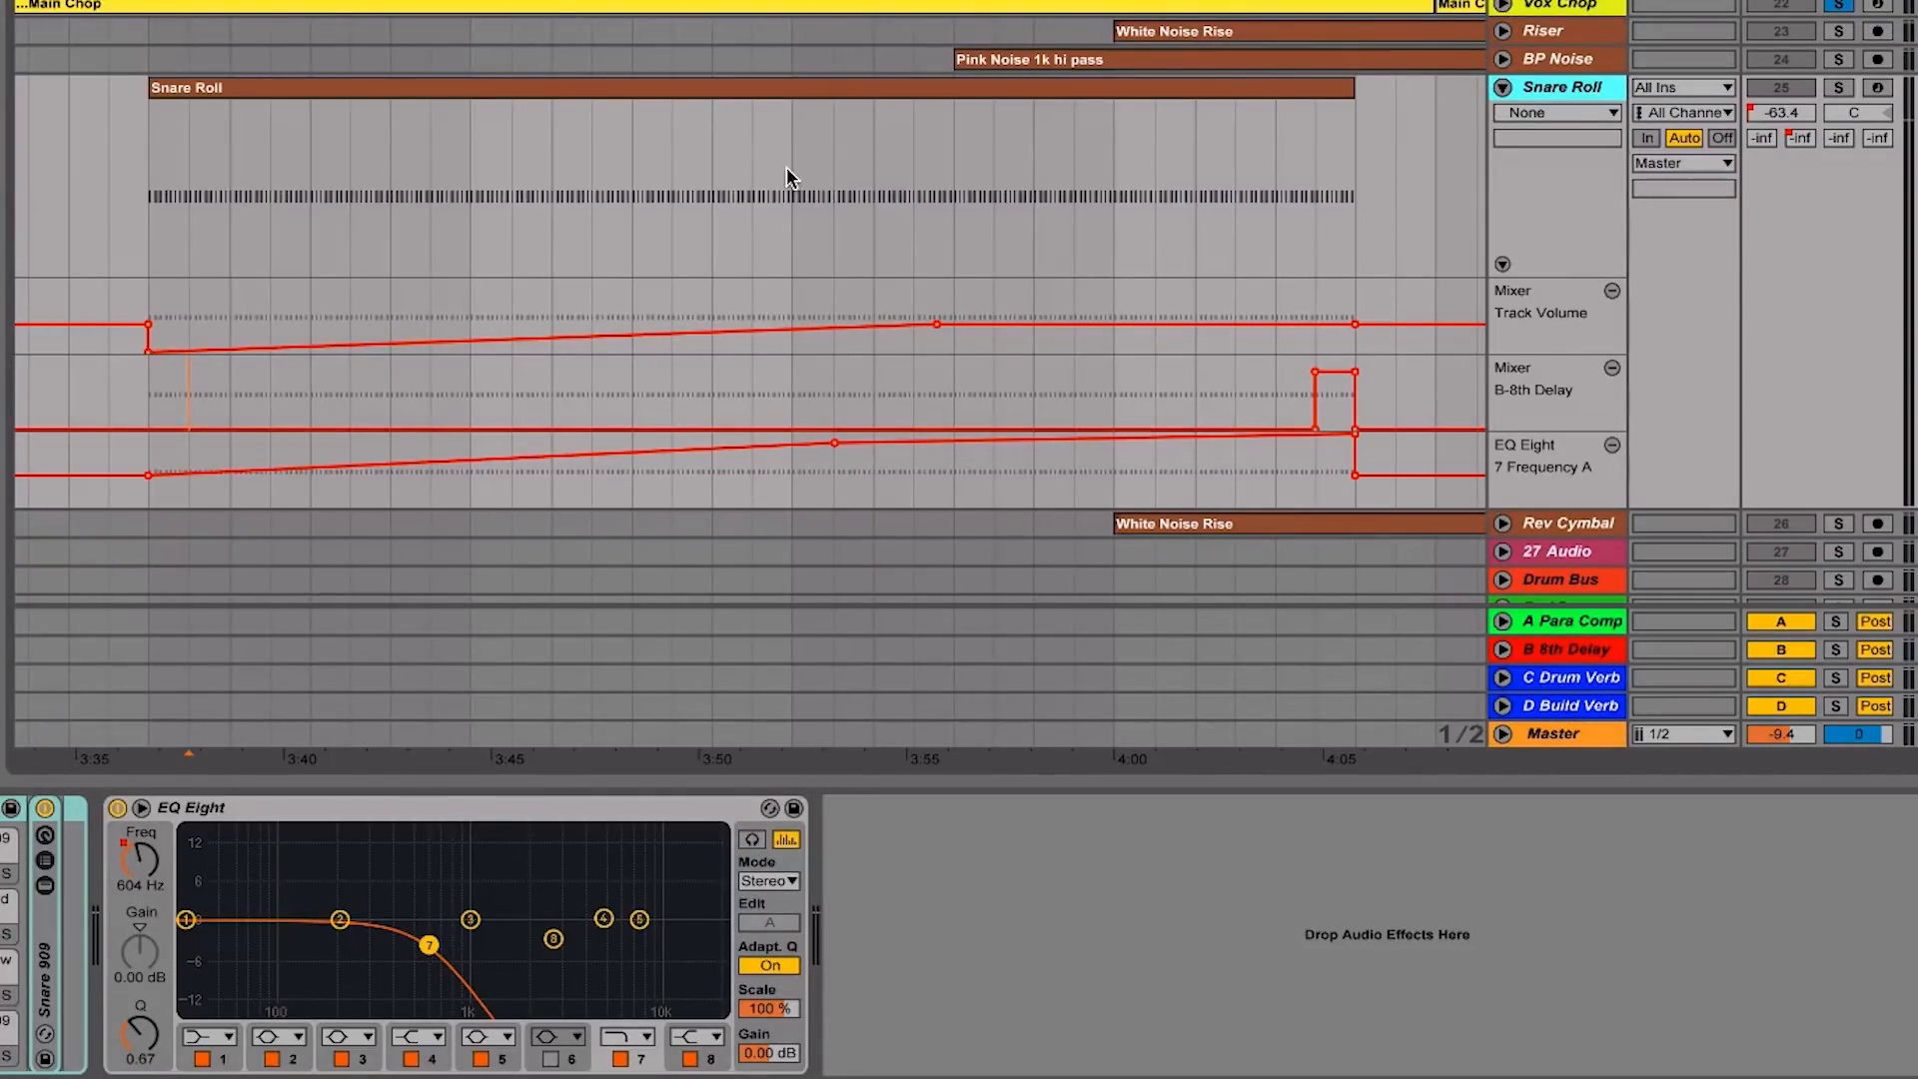
pyautogui.scroll(-1, 1457, 342)
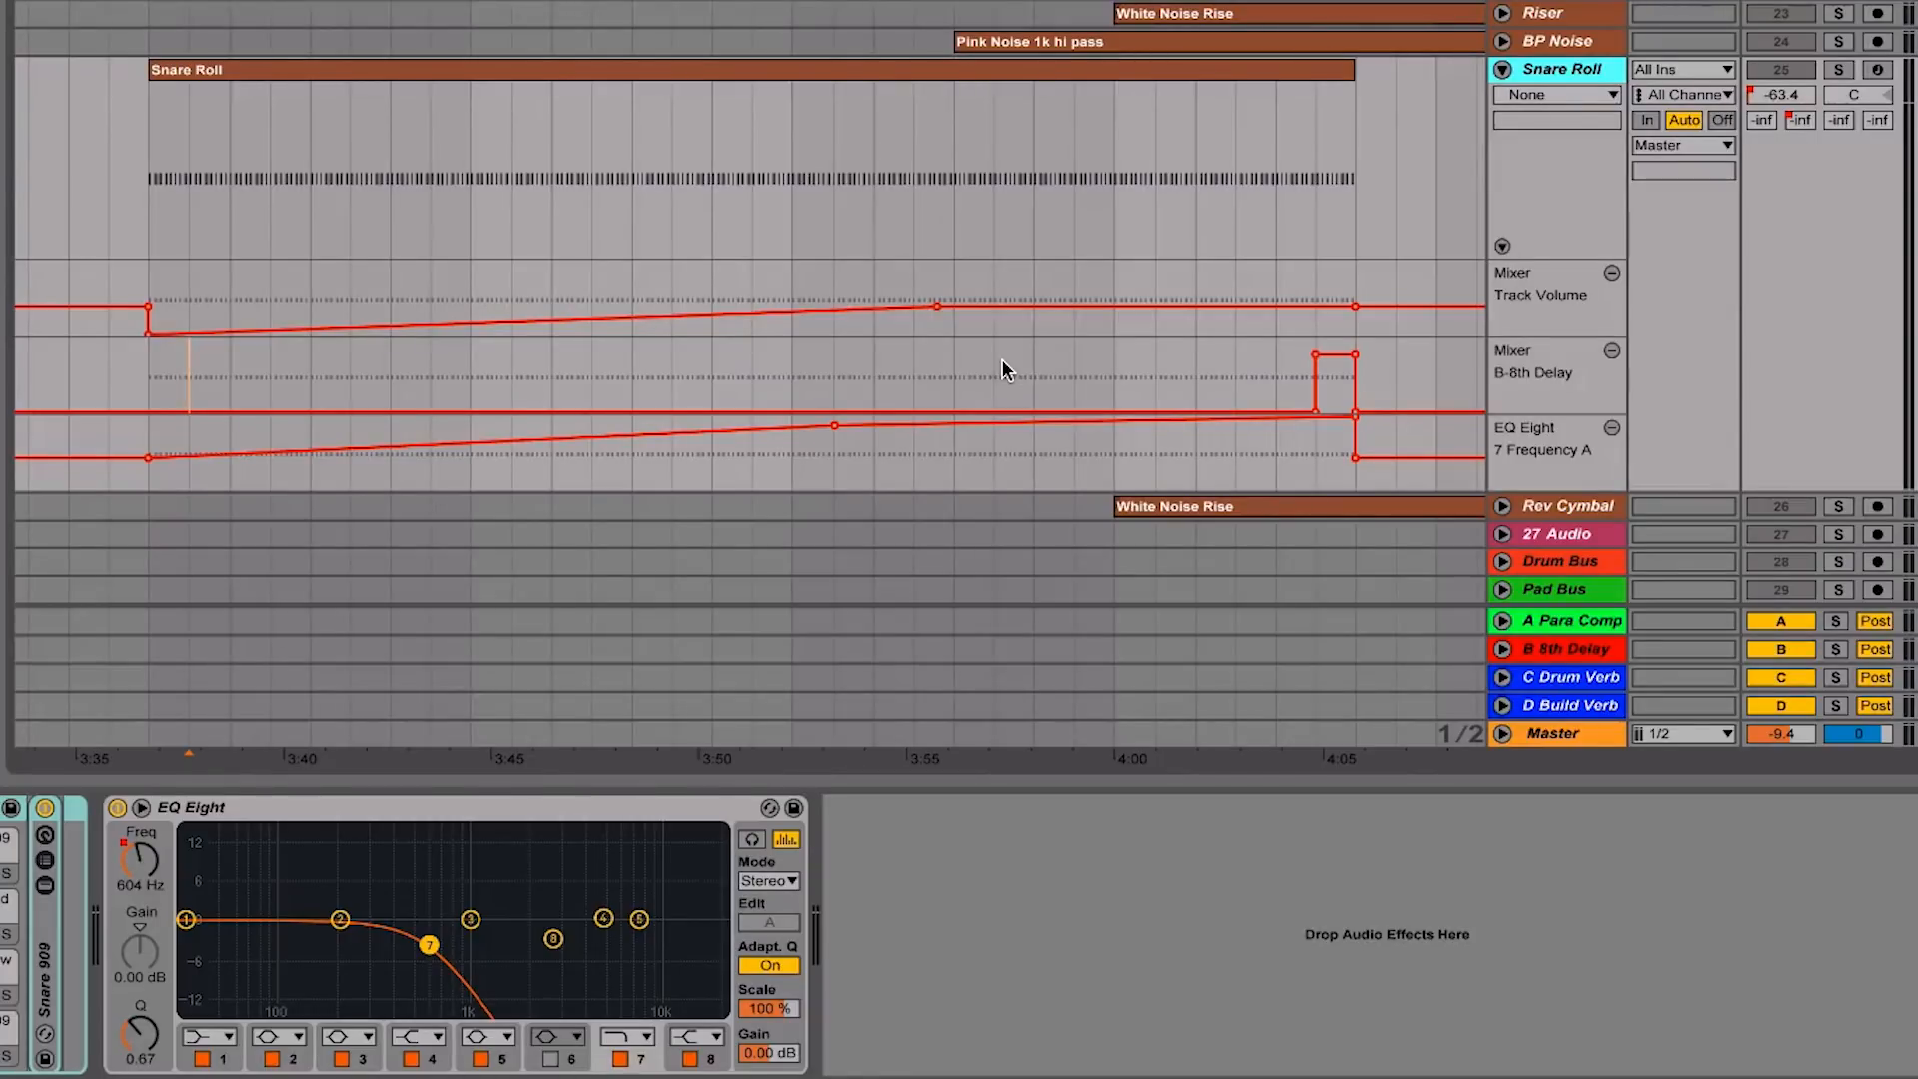
# Remove a Snare Roll automation lane and restore it, and fold and unfold the track's automation lanes
pyautogui.click(1612, 351)
pyautogui.press('super+z')
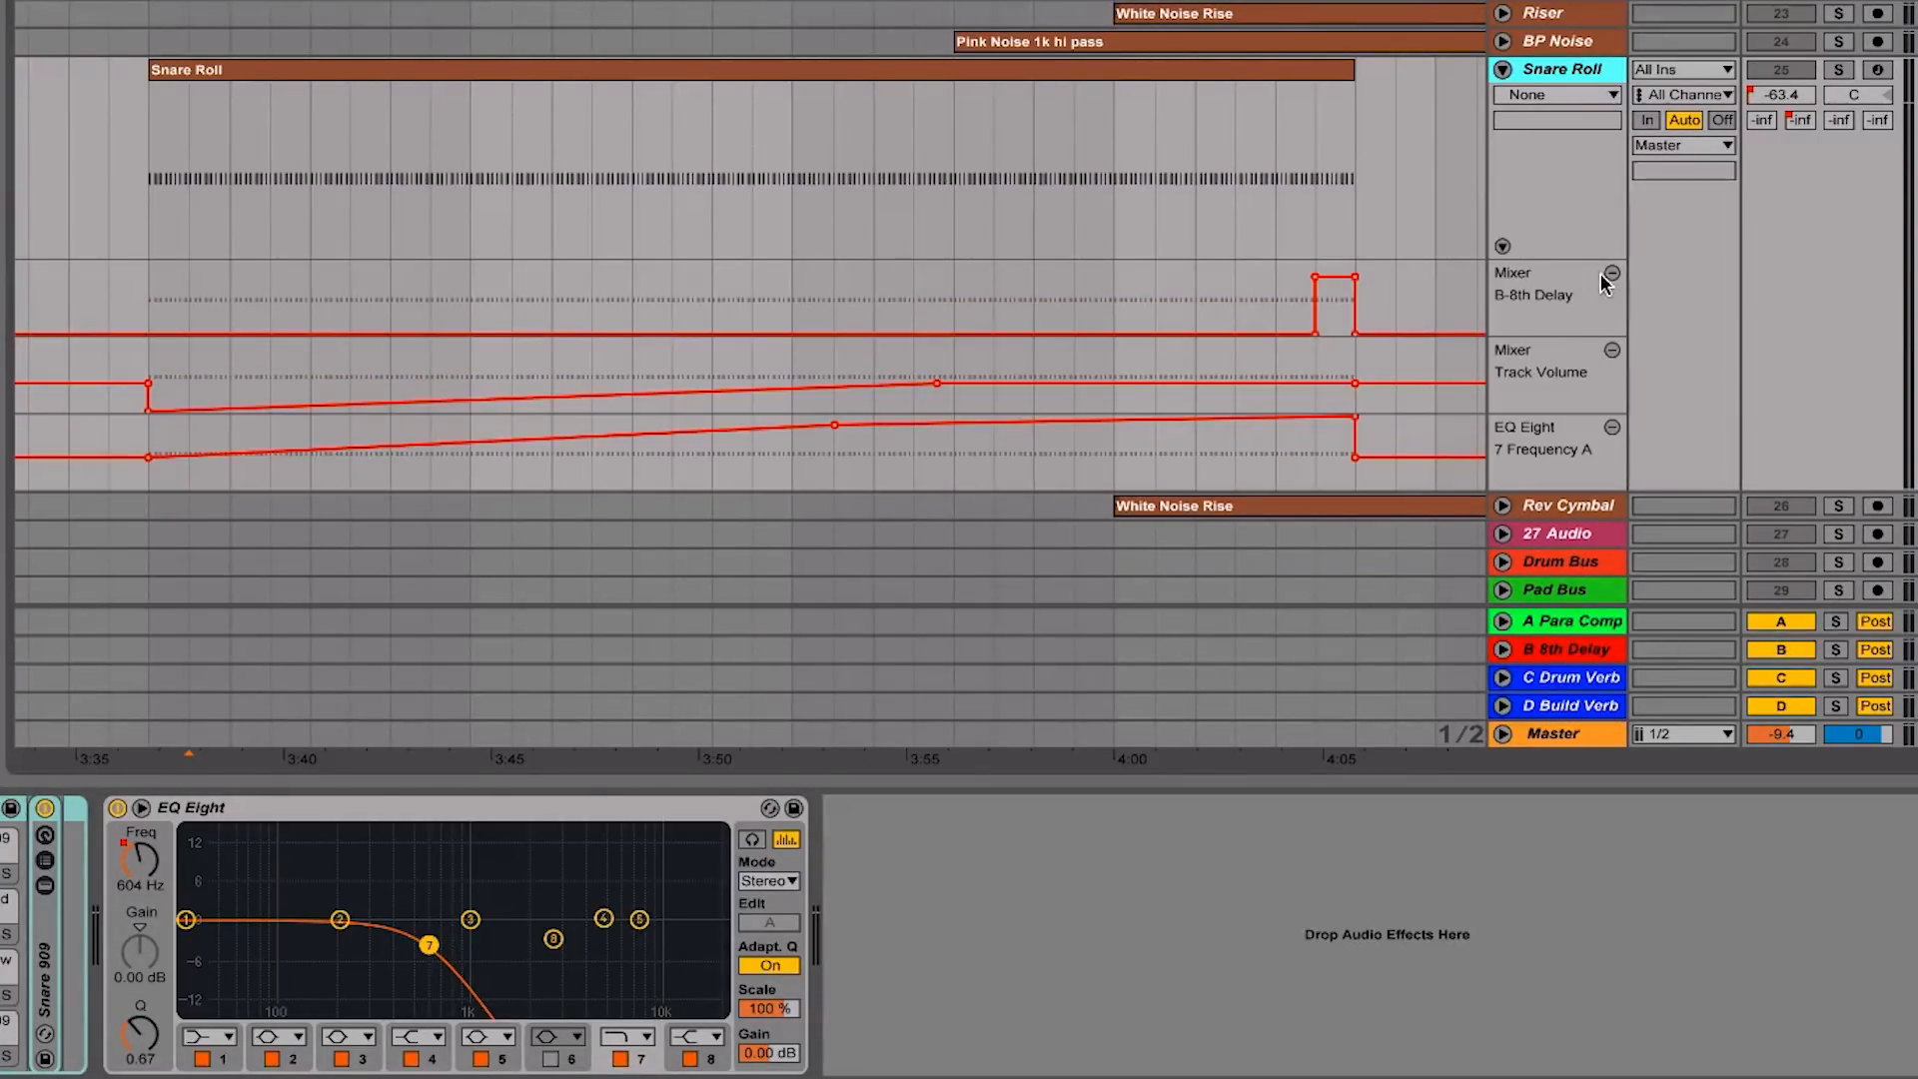
pyautogui.click(1503, 247)
pyautogui.click(1504, 247)
pyautogui.click(1503, 247)
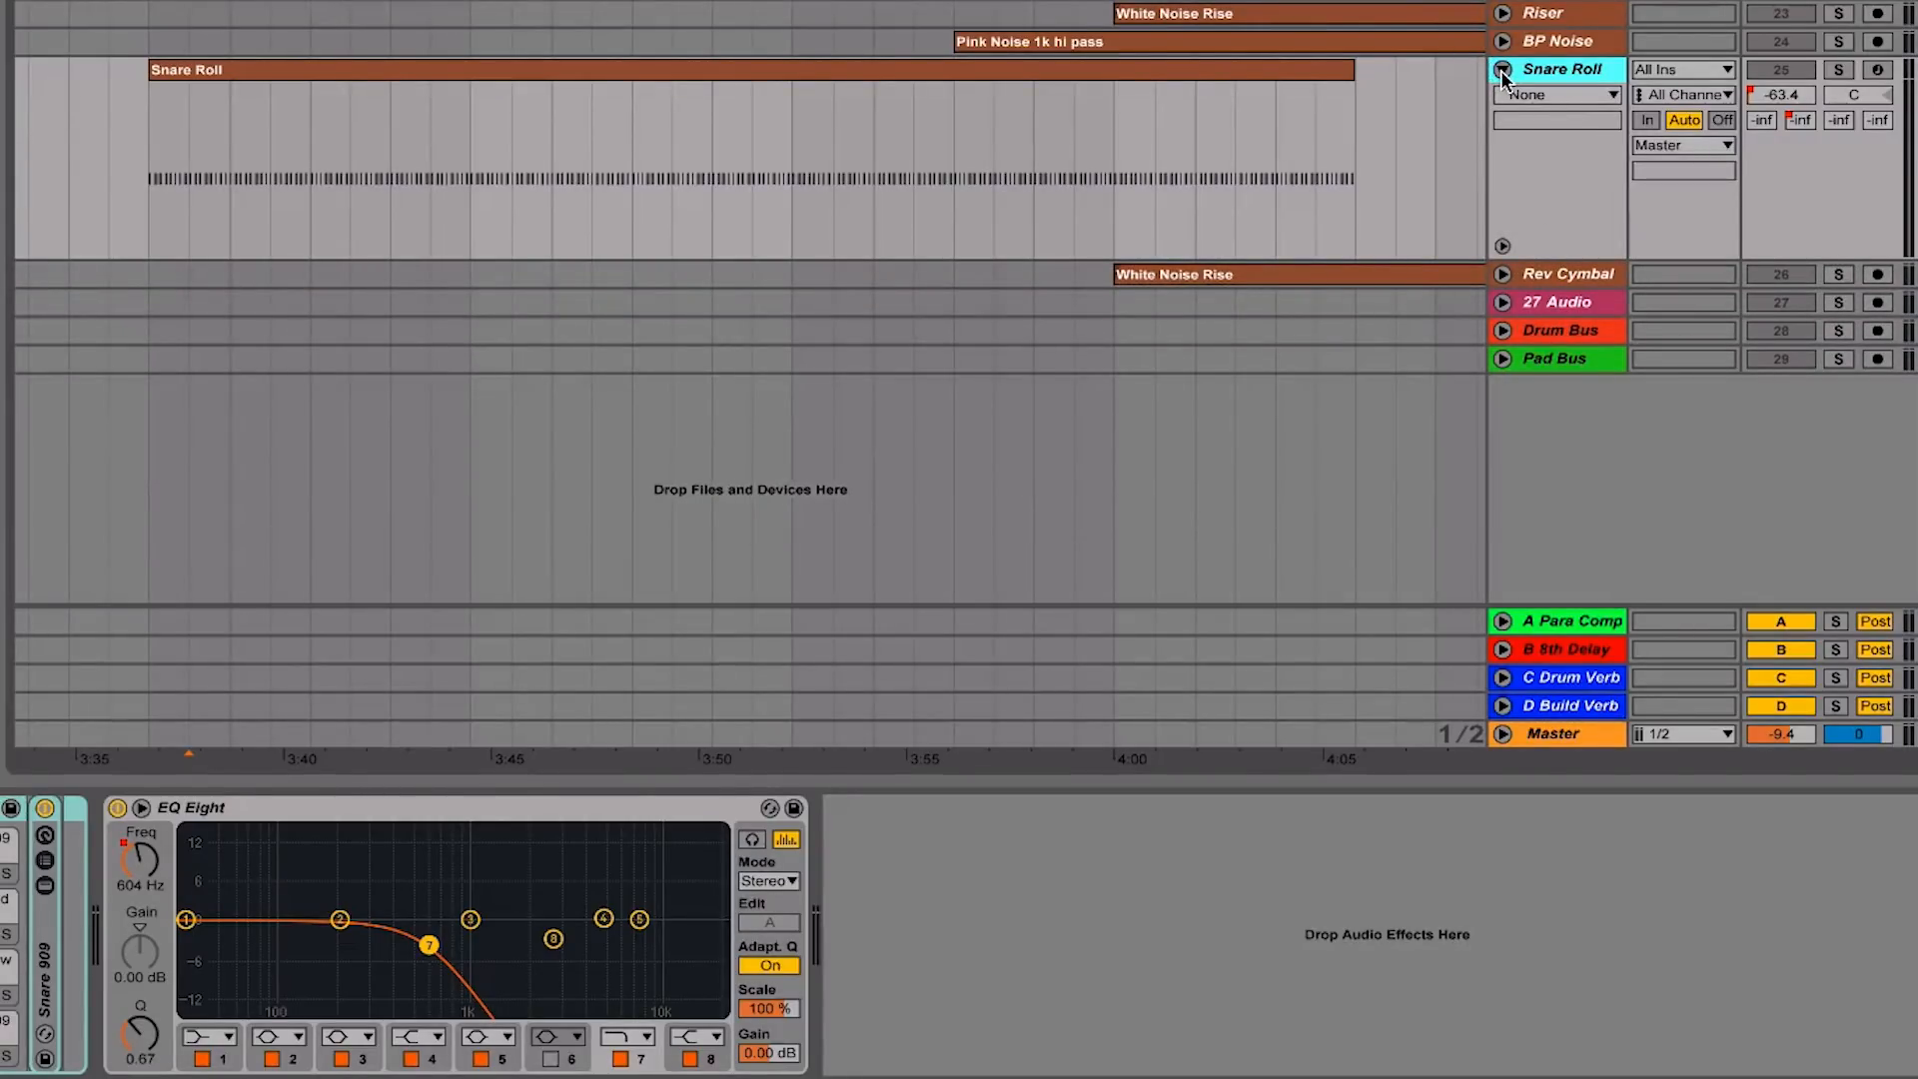
pyautogui.click(1503, 247)
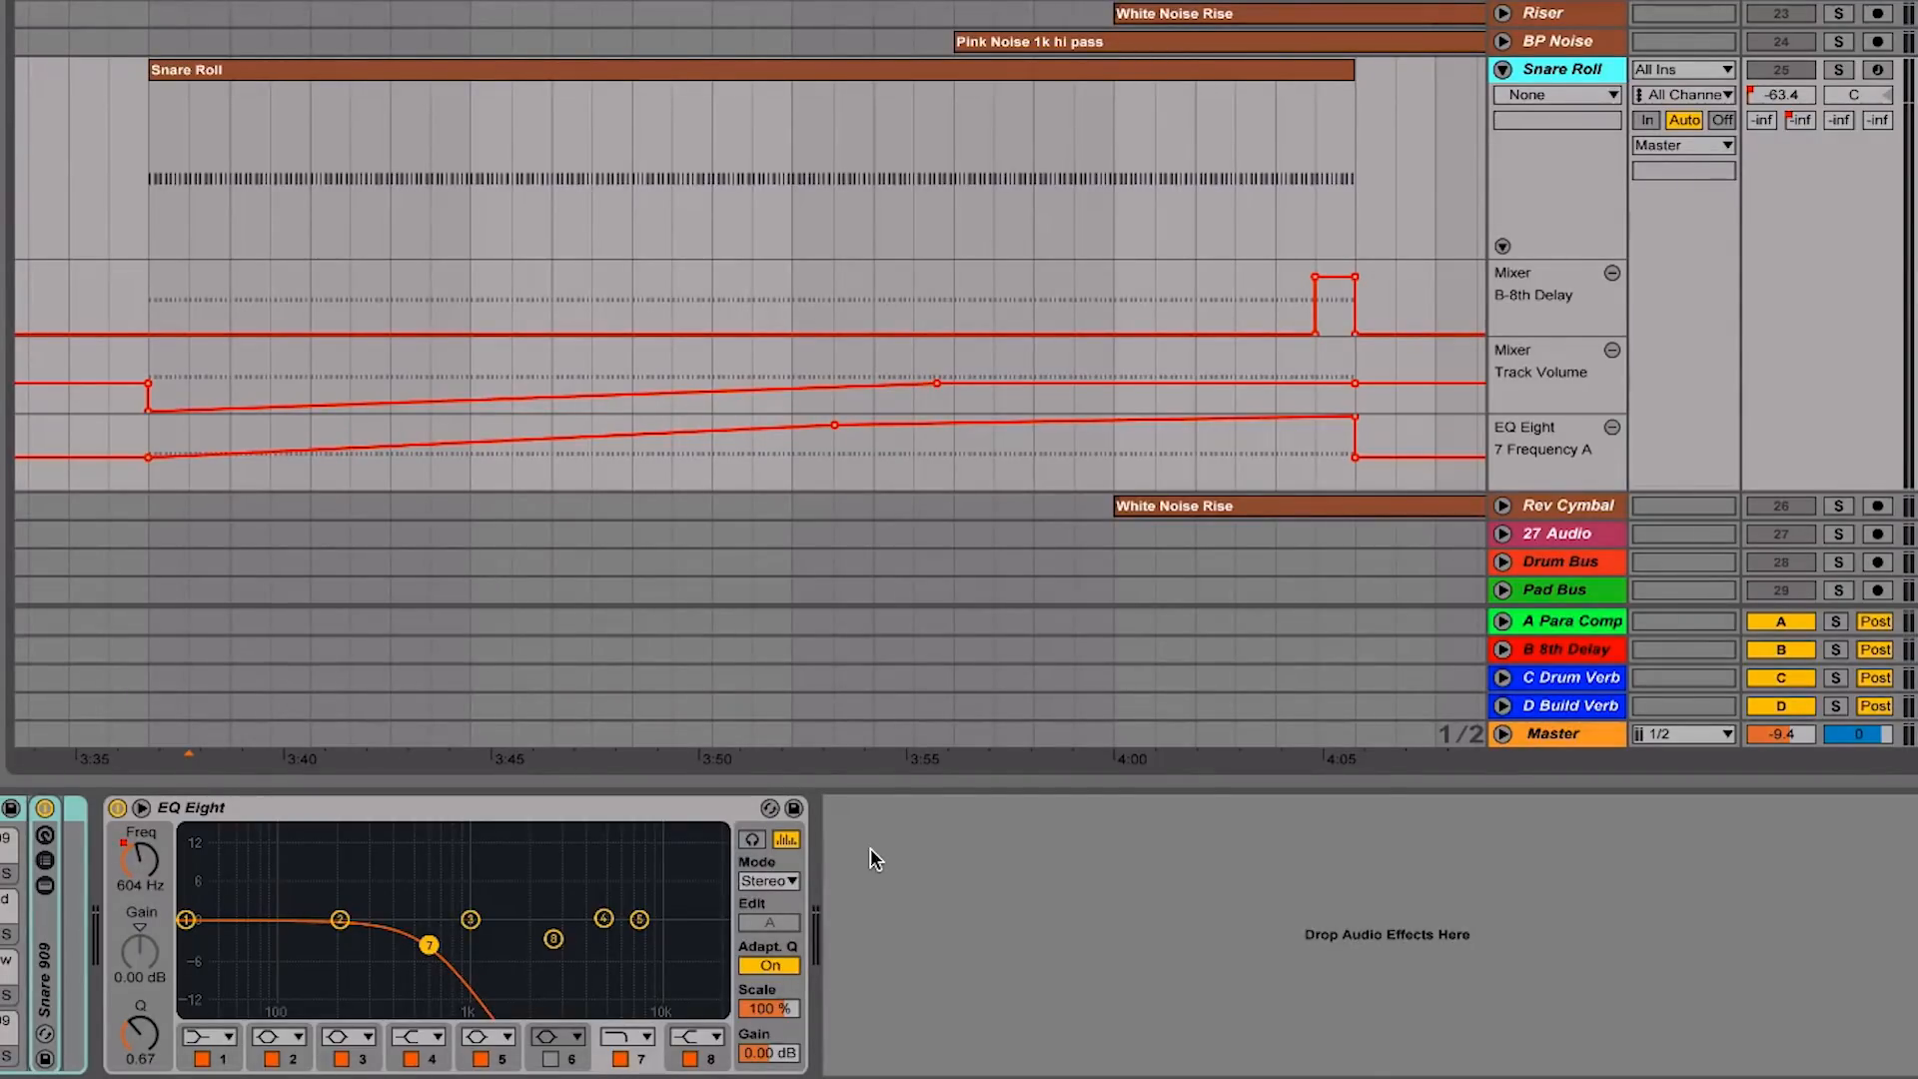
# Select the Master track, look at its device chain and clip view in Session View, and return to Arrangement View
pyautogui.click(1537, 739)
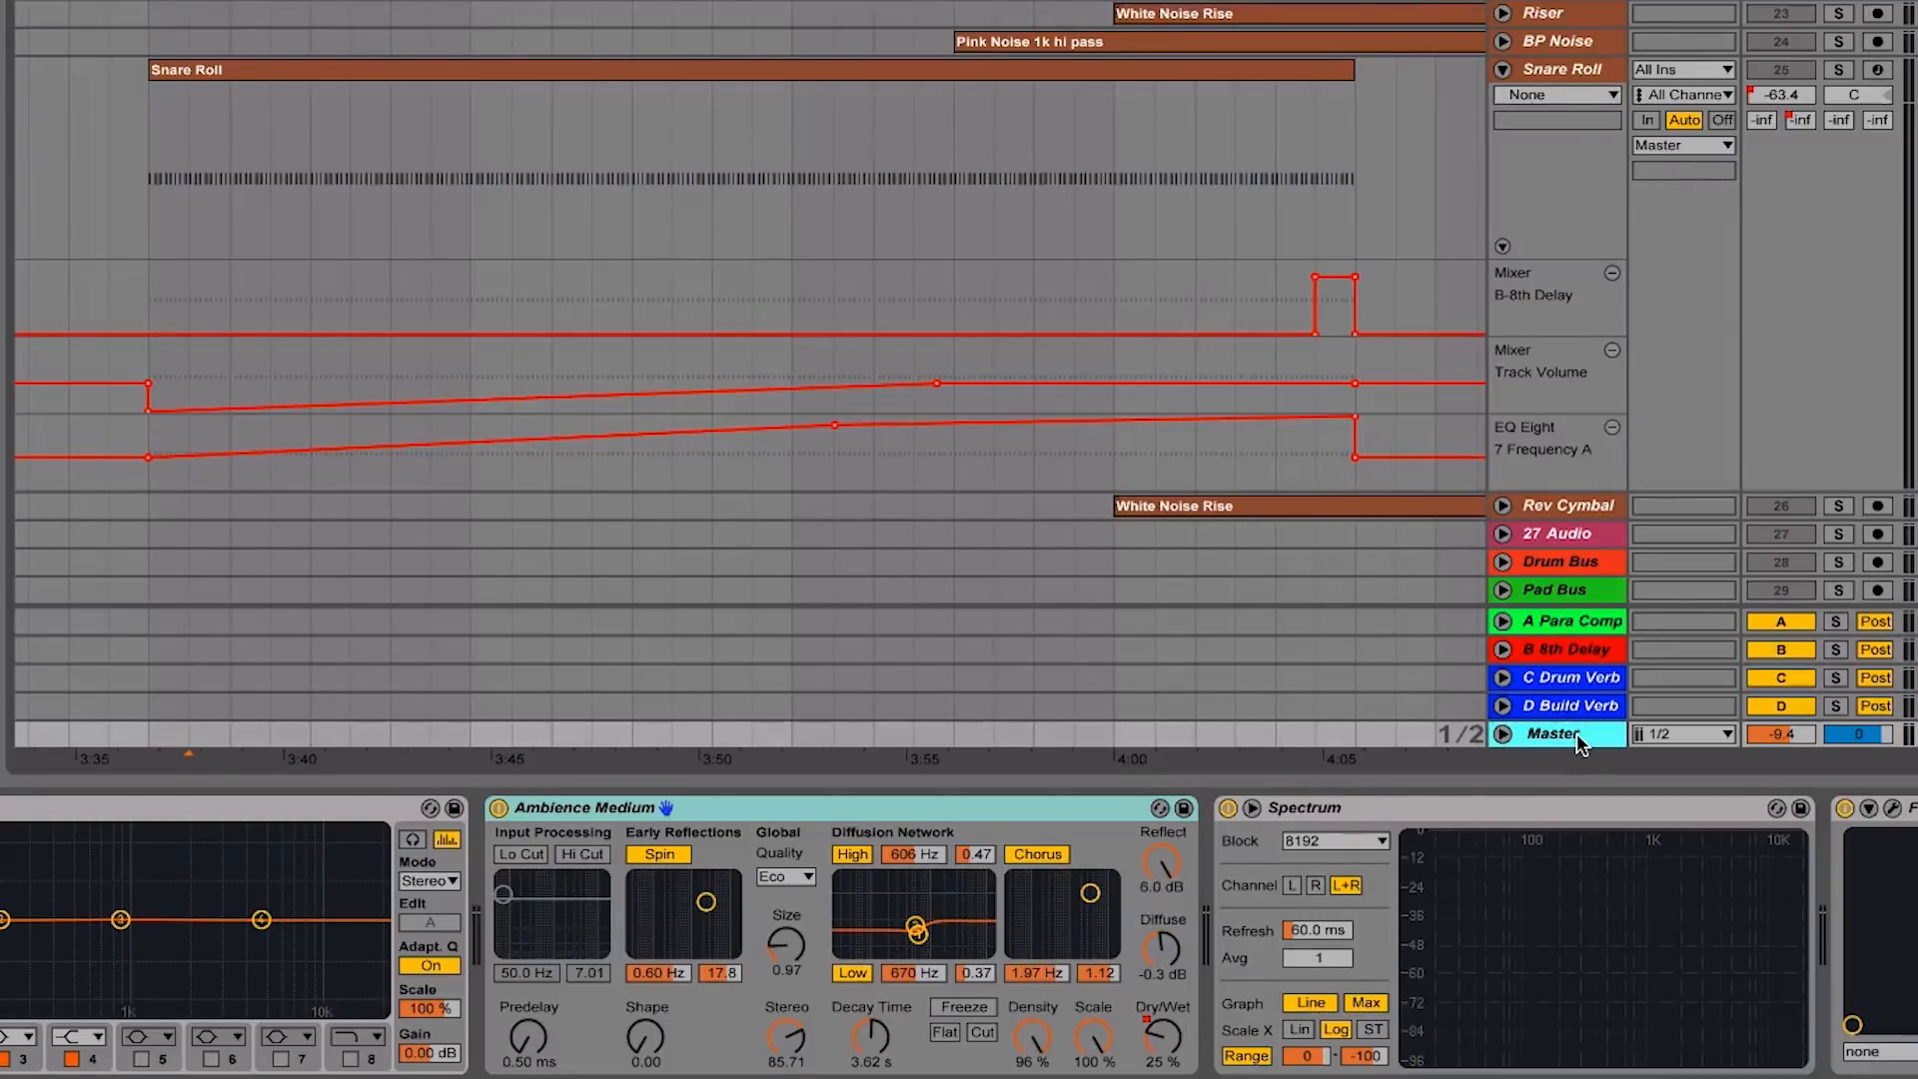
pyautogui.press('Tab')
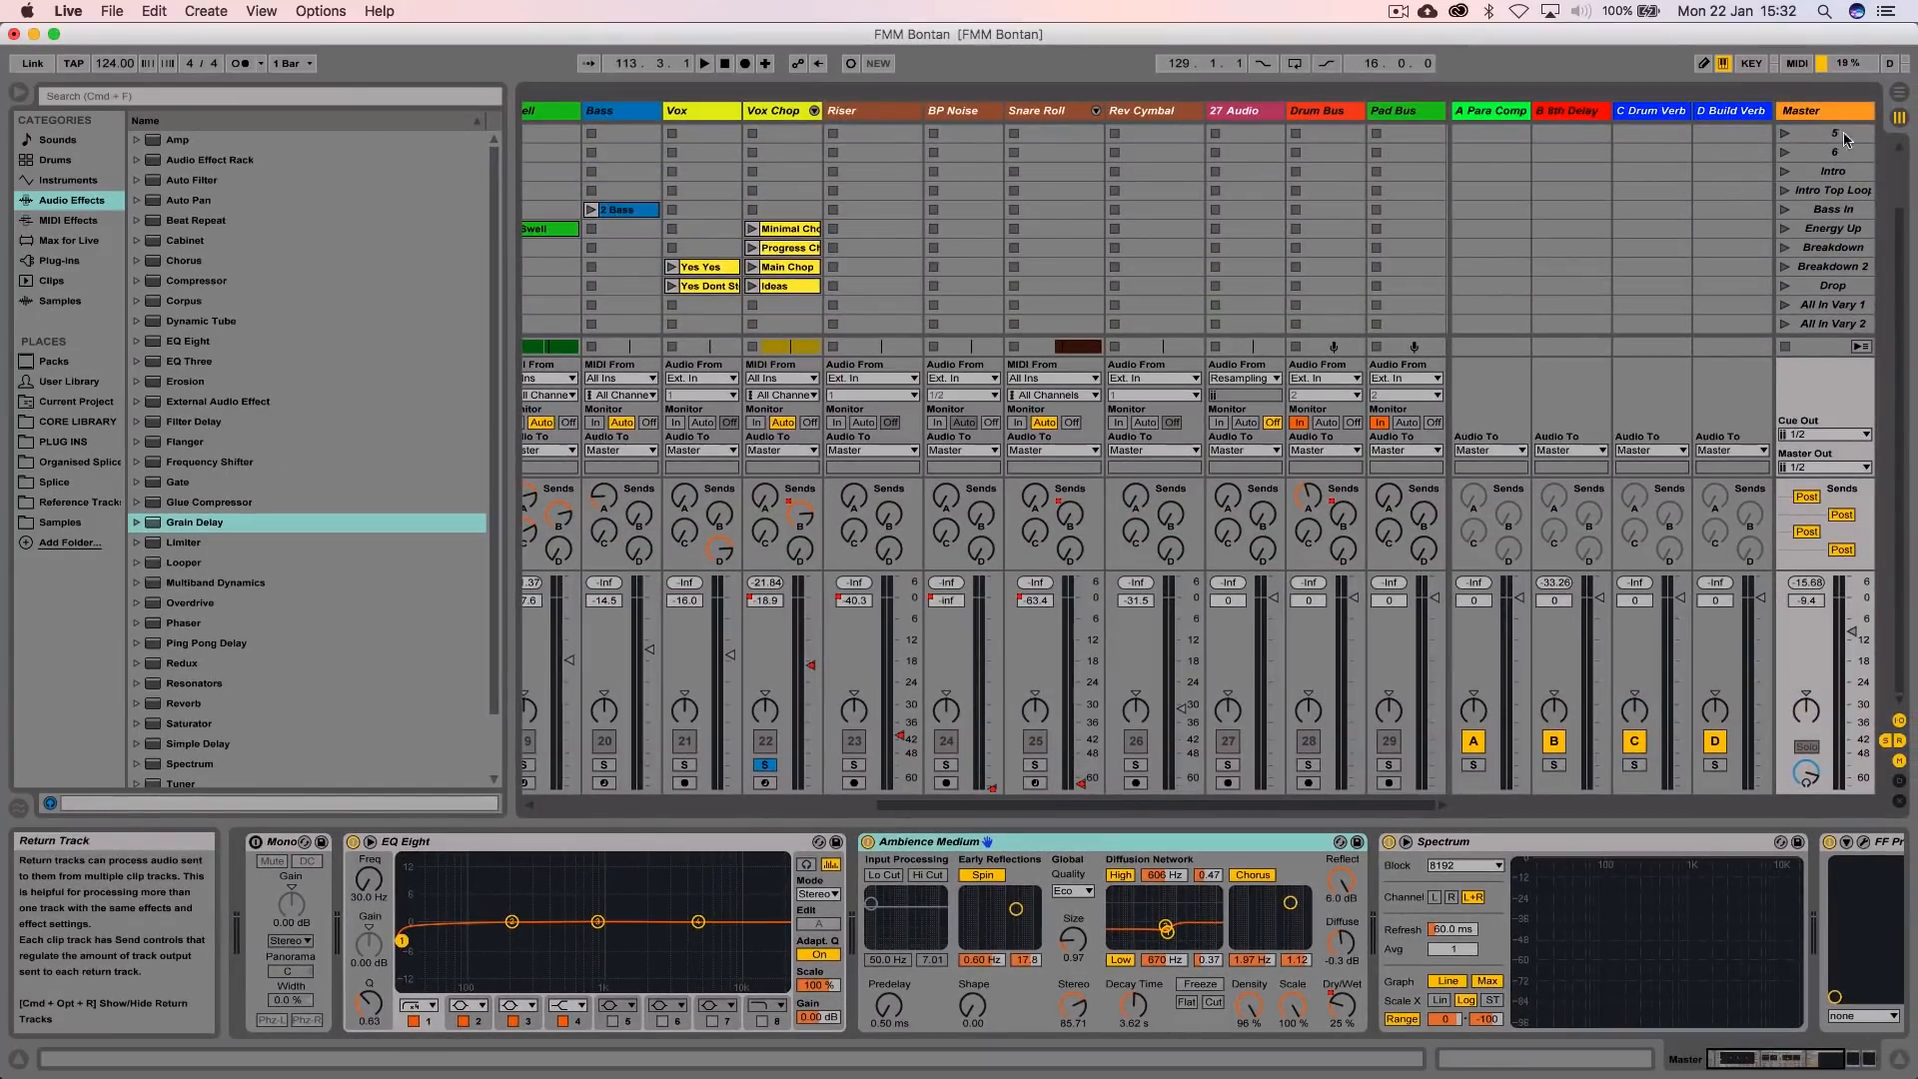
pyautogui.click(1823, 114)
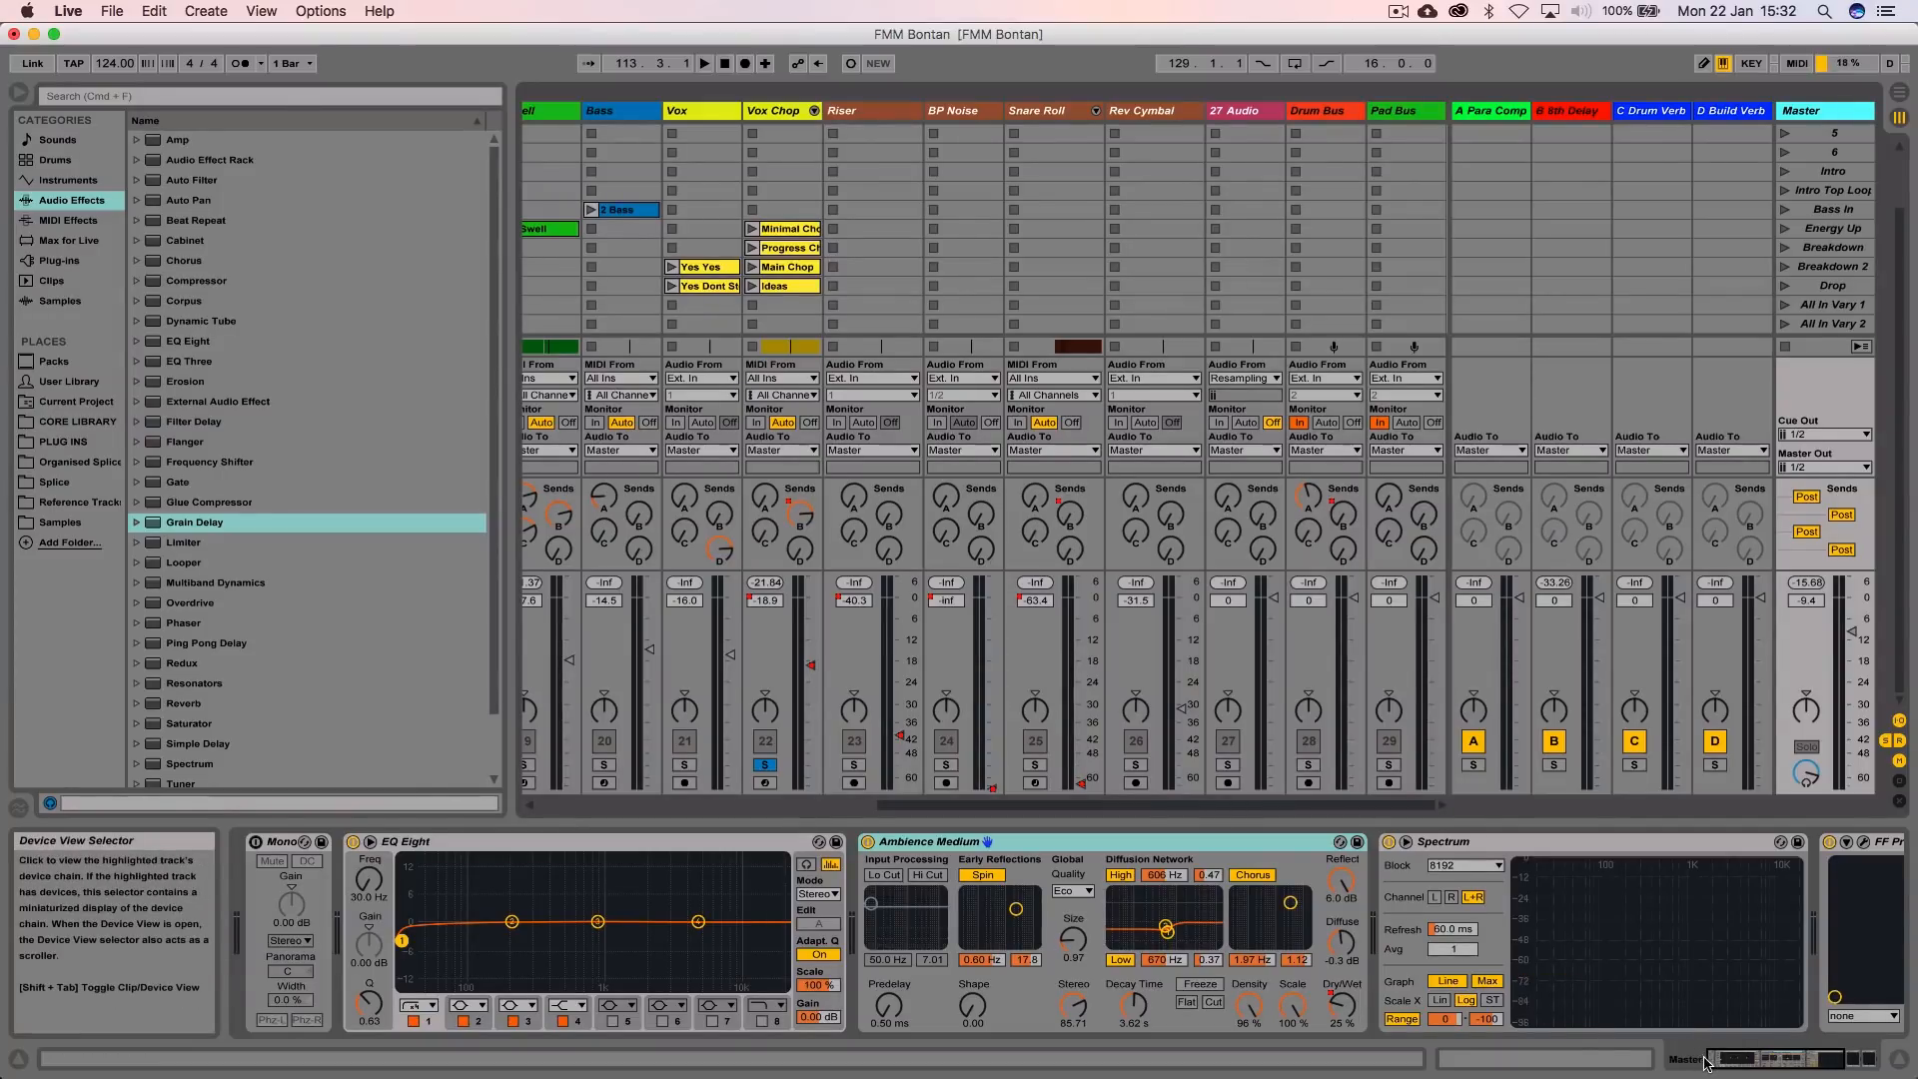
pyautogui.hotkey('shift', 'Tab')
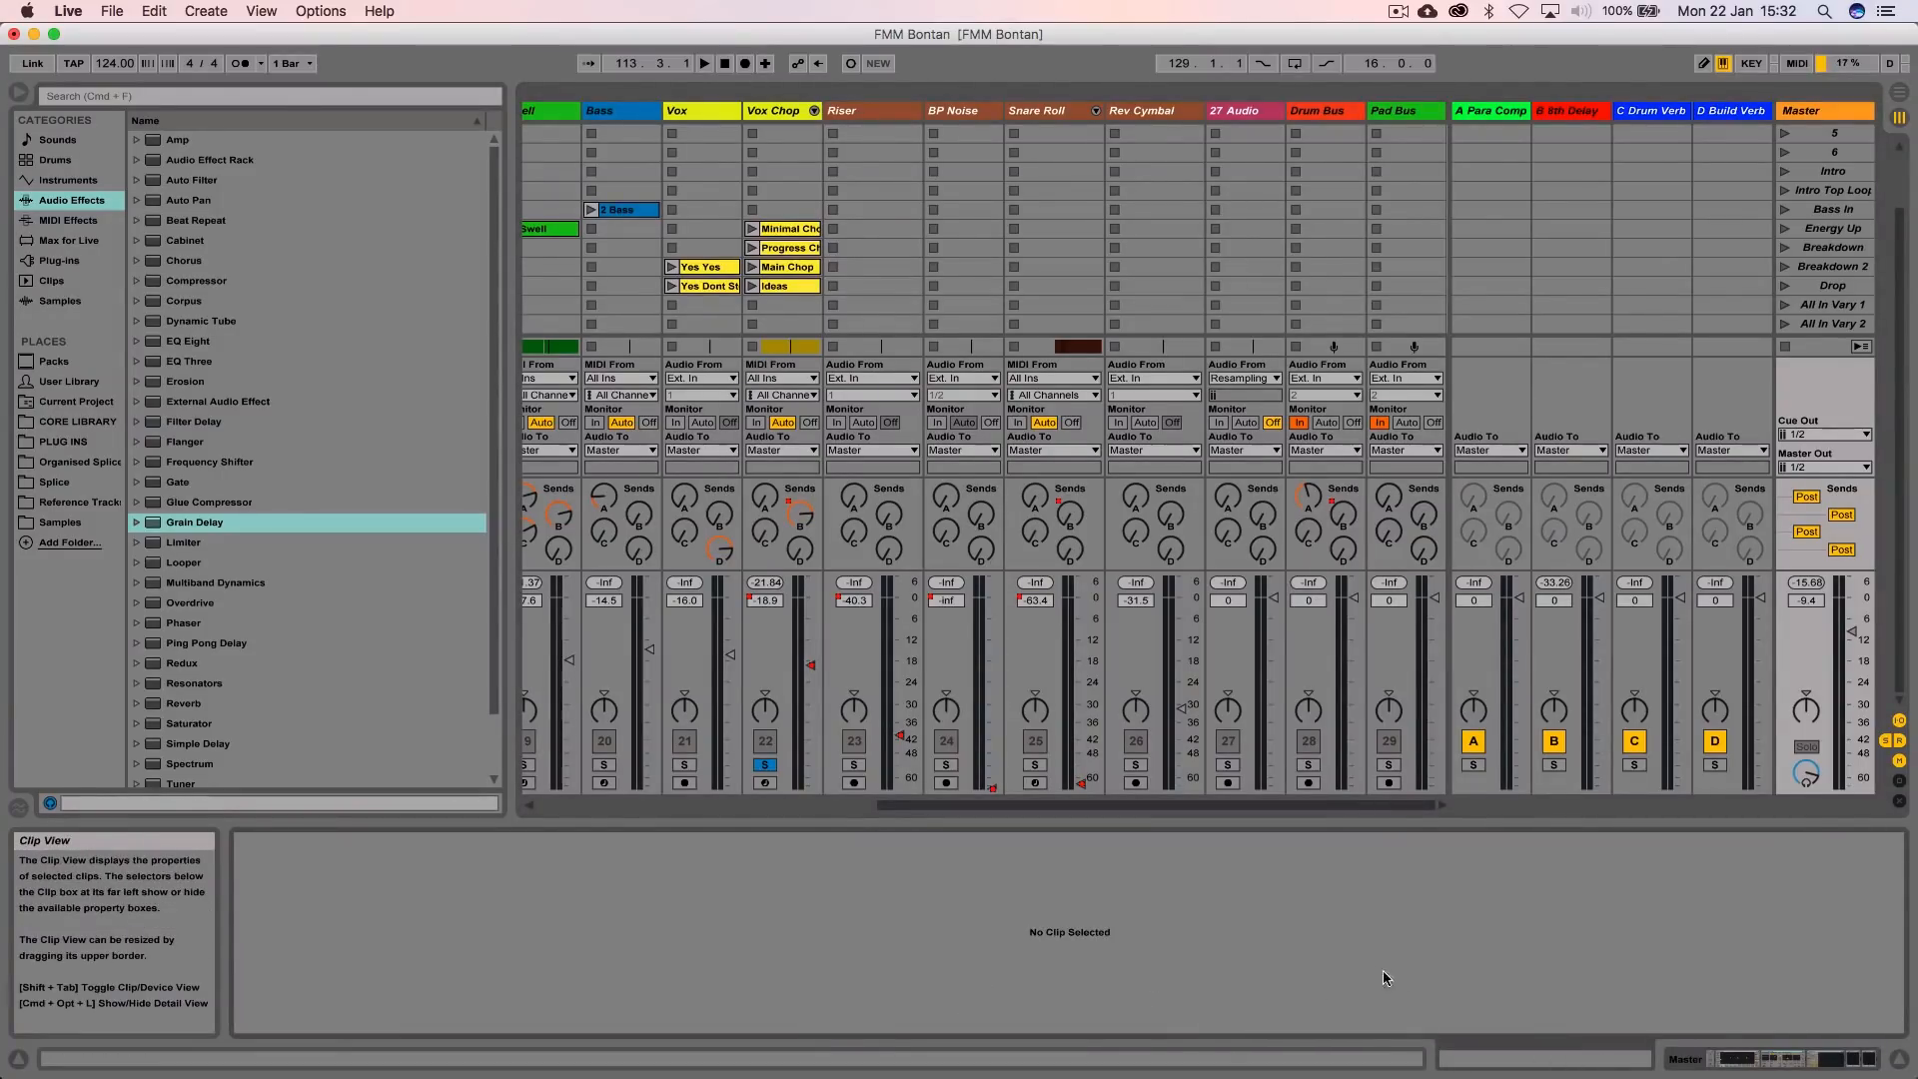
pyautogui.click(1748, 1061)
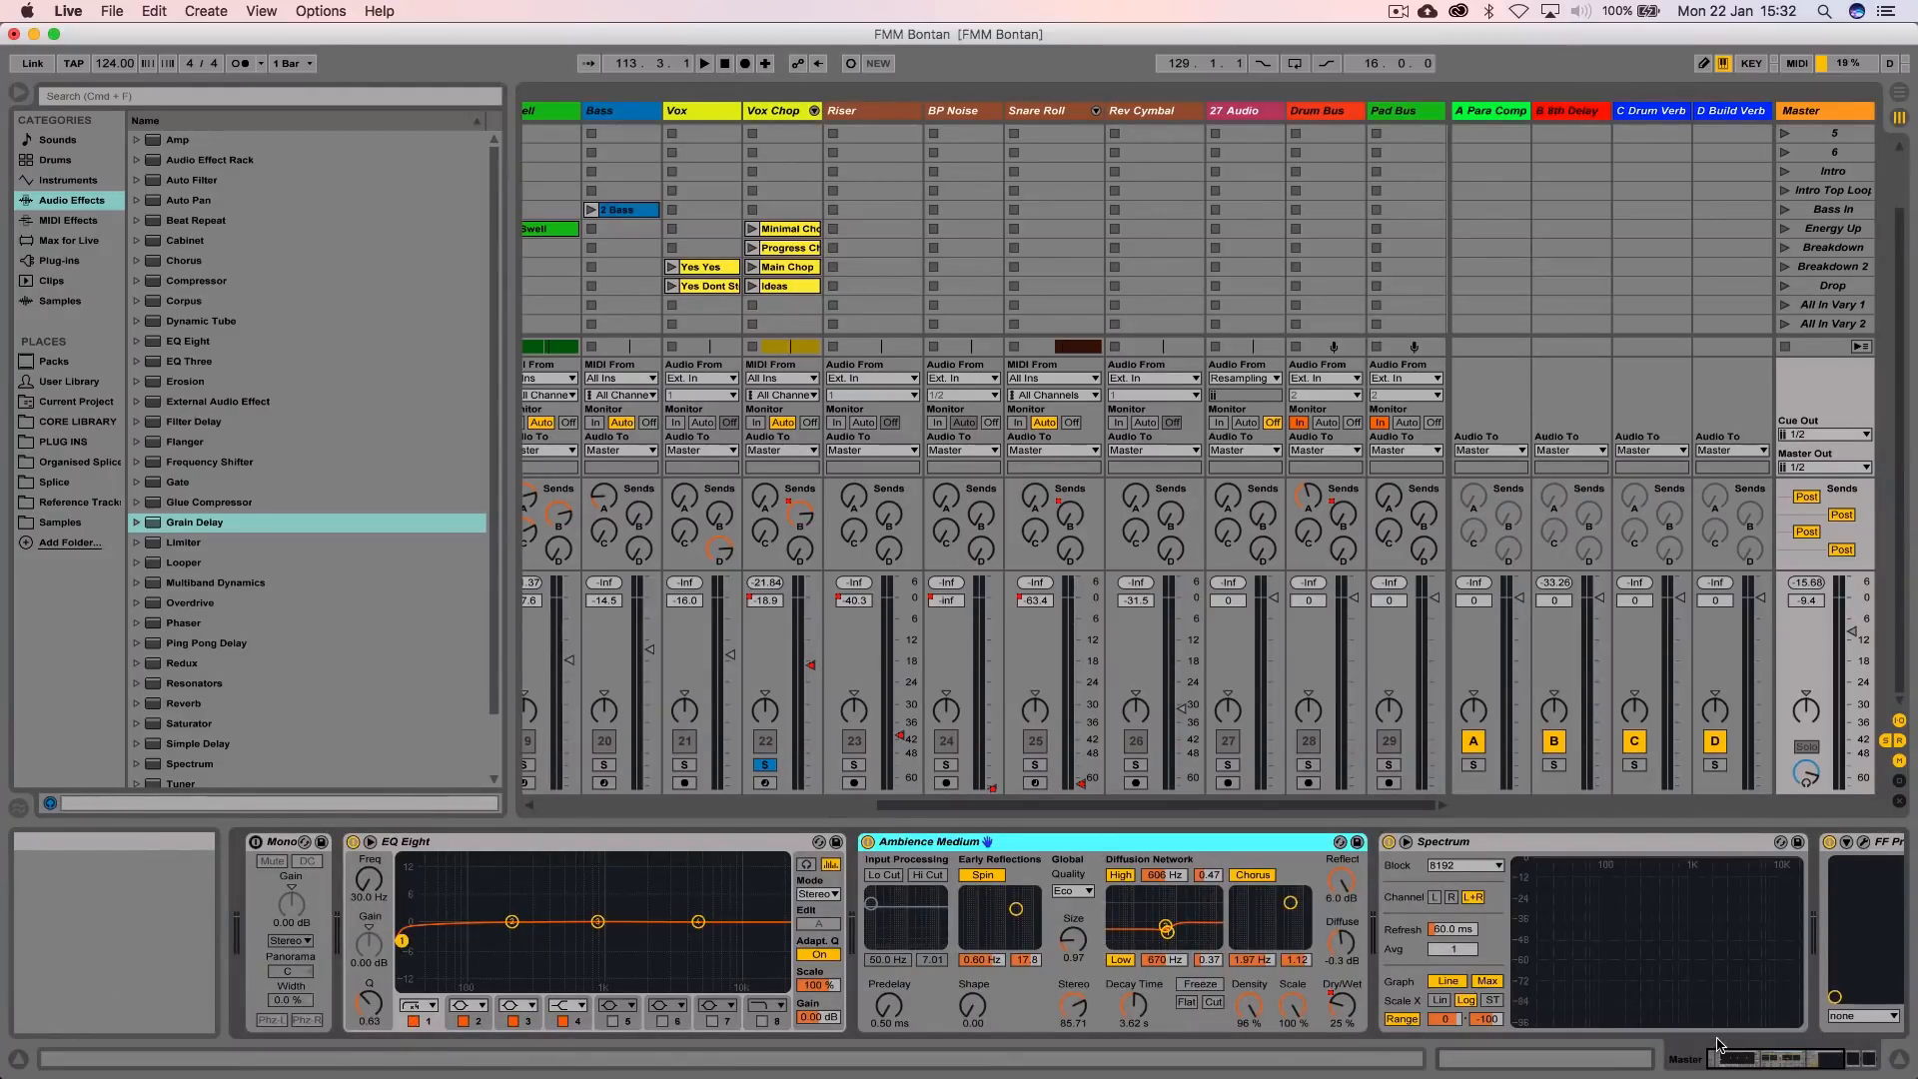
pyautogui.press('Tab')
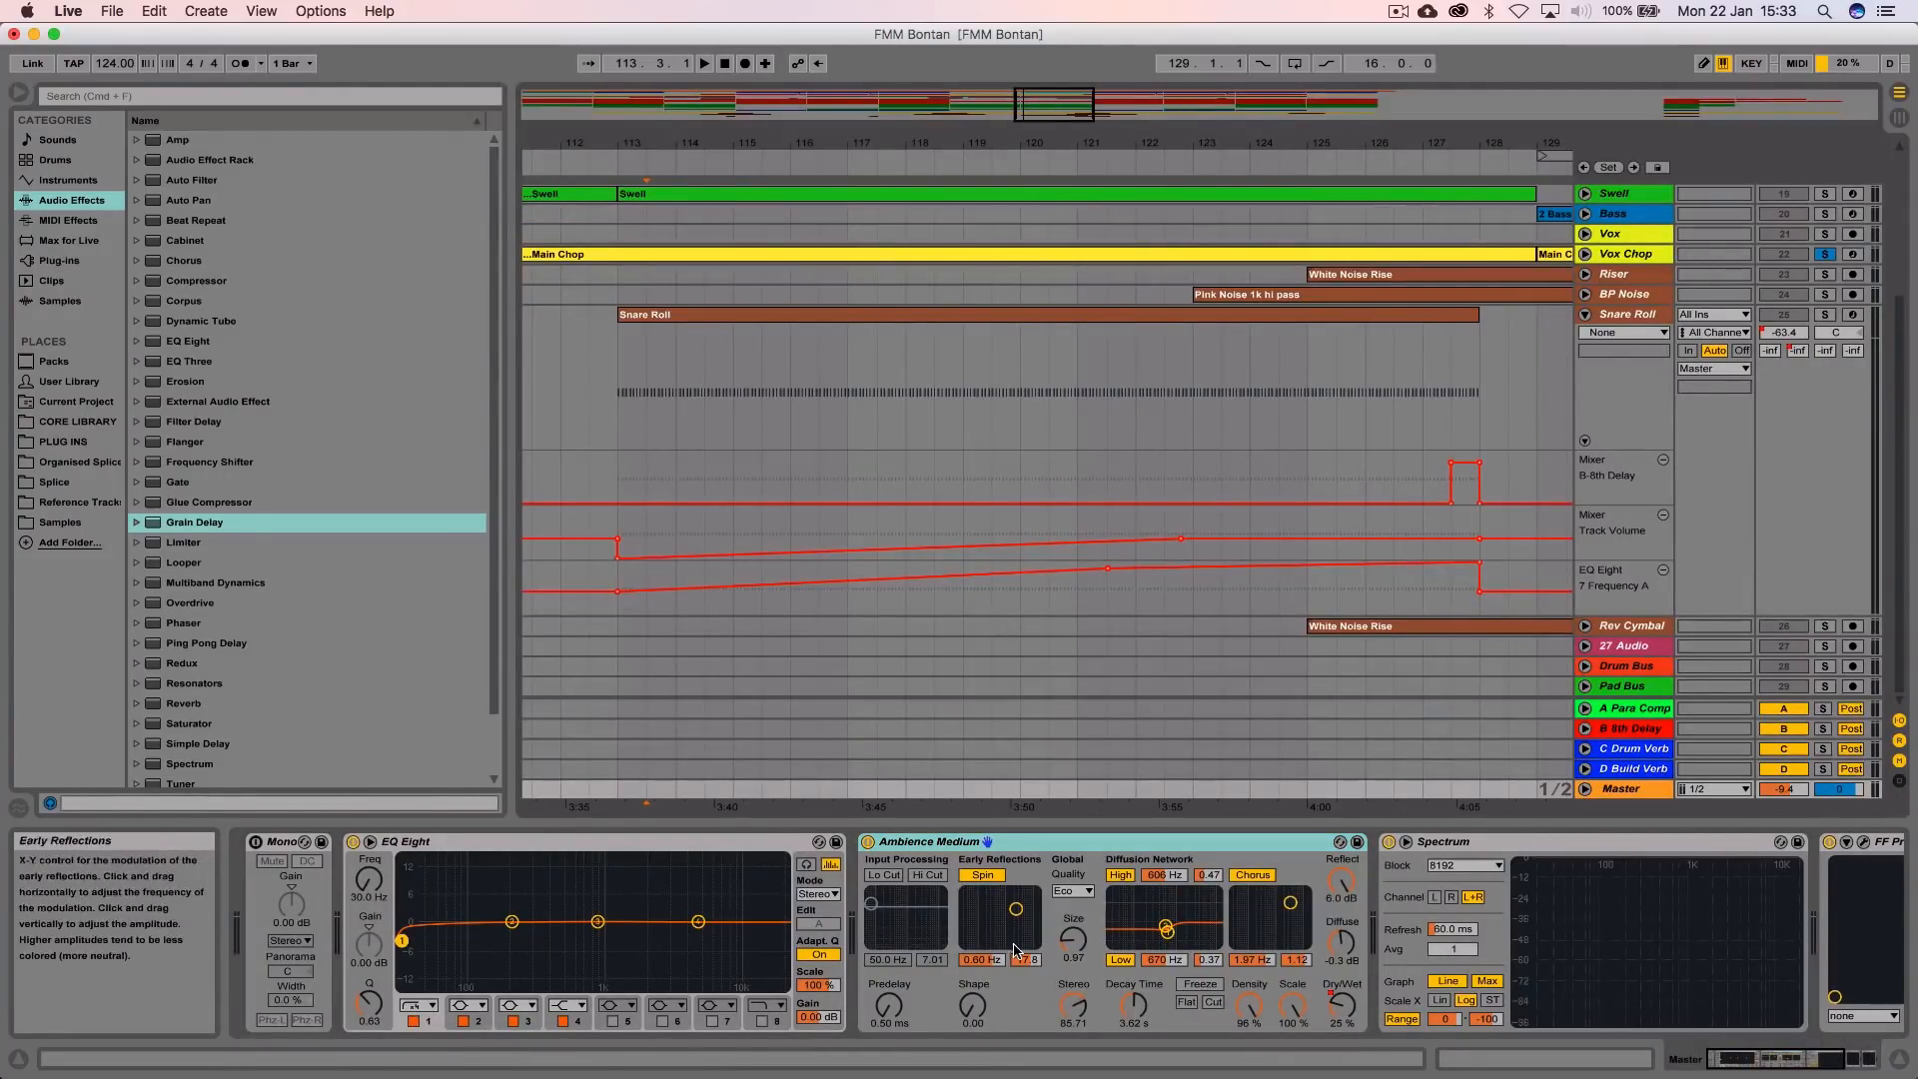
# Expand the Reverb presets among the Audio Effects and select the Ambience Medium reverb on the Master
pyautogui.hscroll(3, 1210, 939)
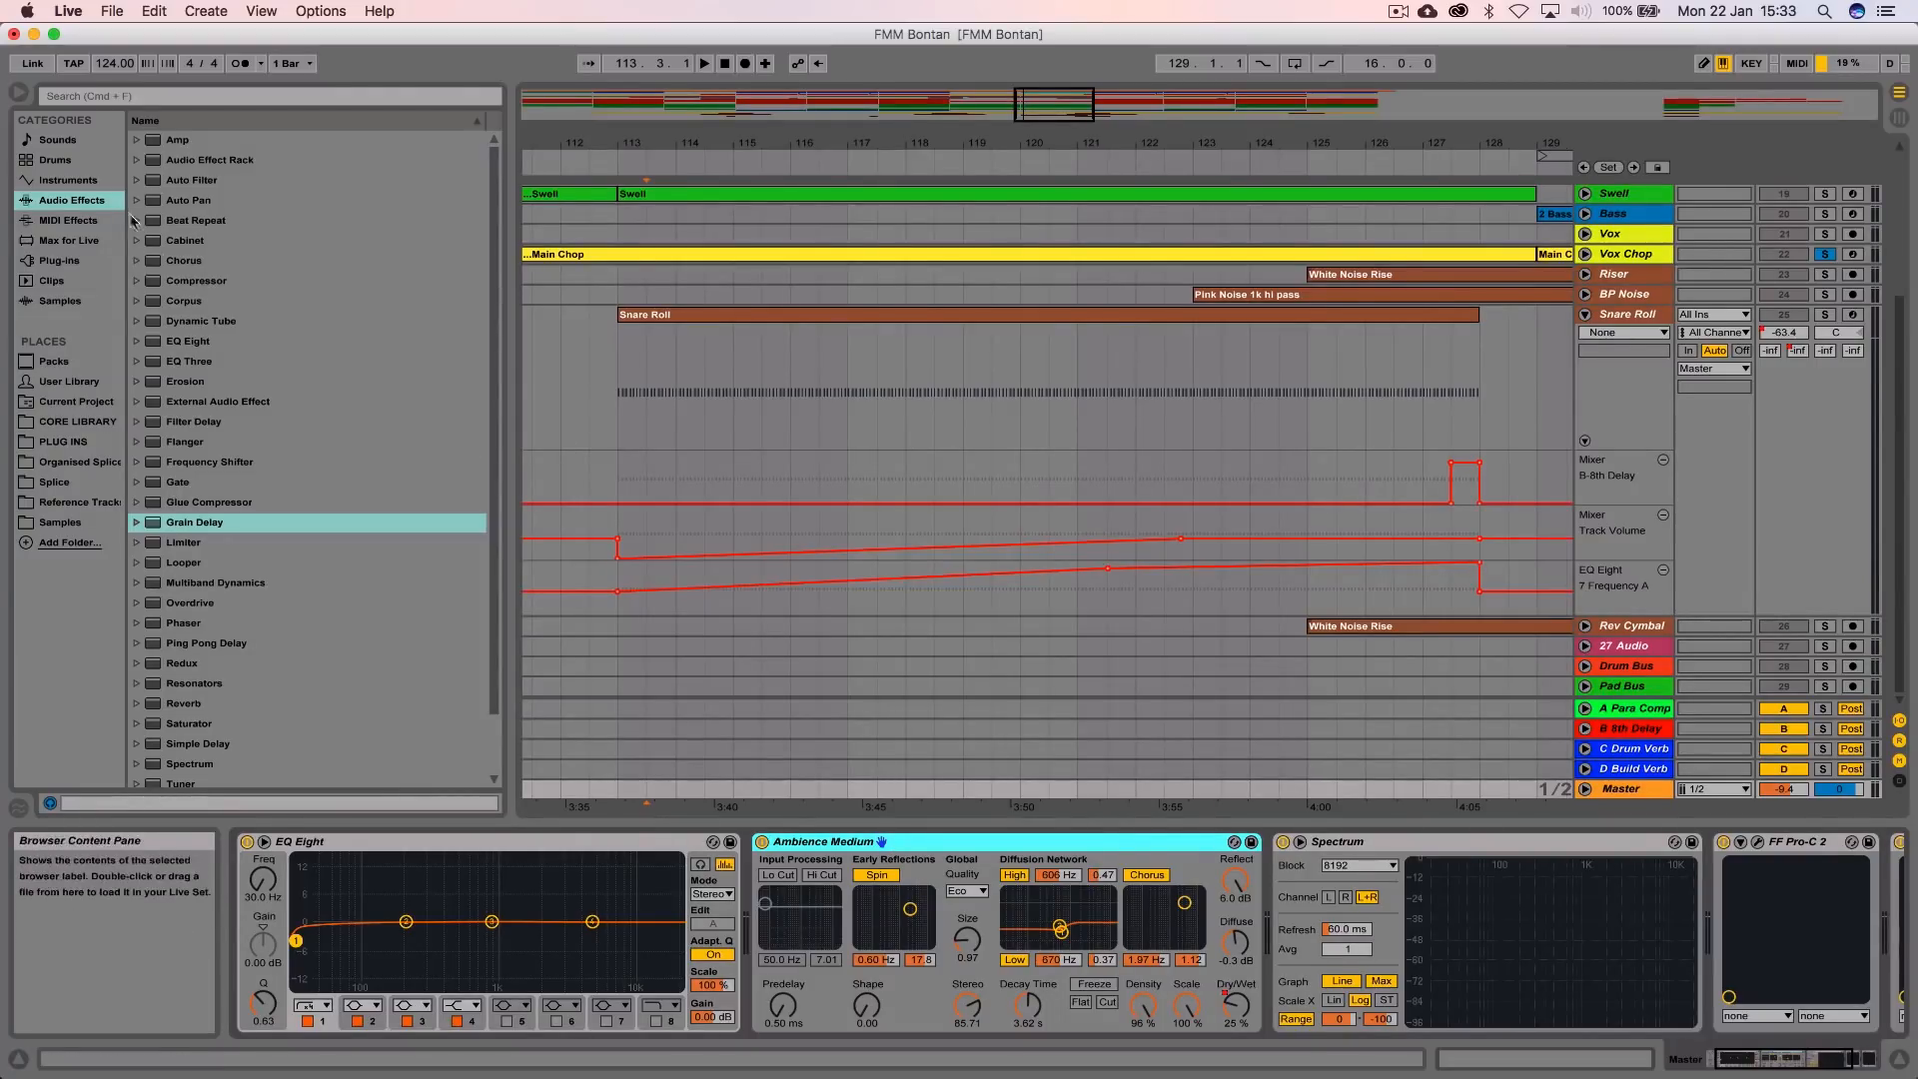
pyautogui.scroll(-3, 258, 735)
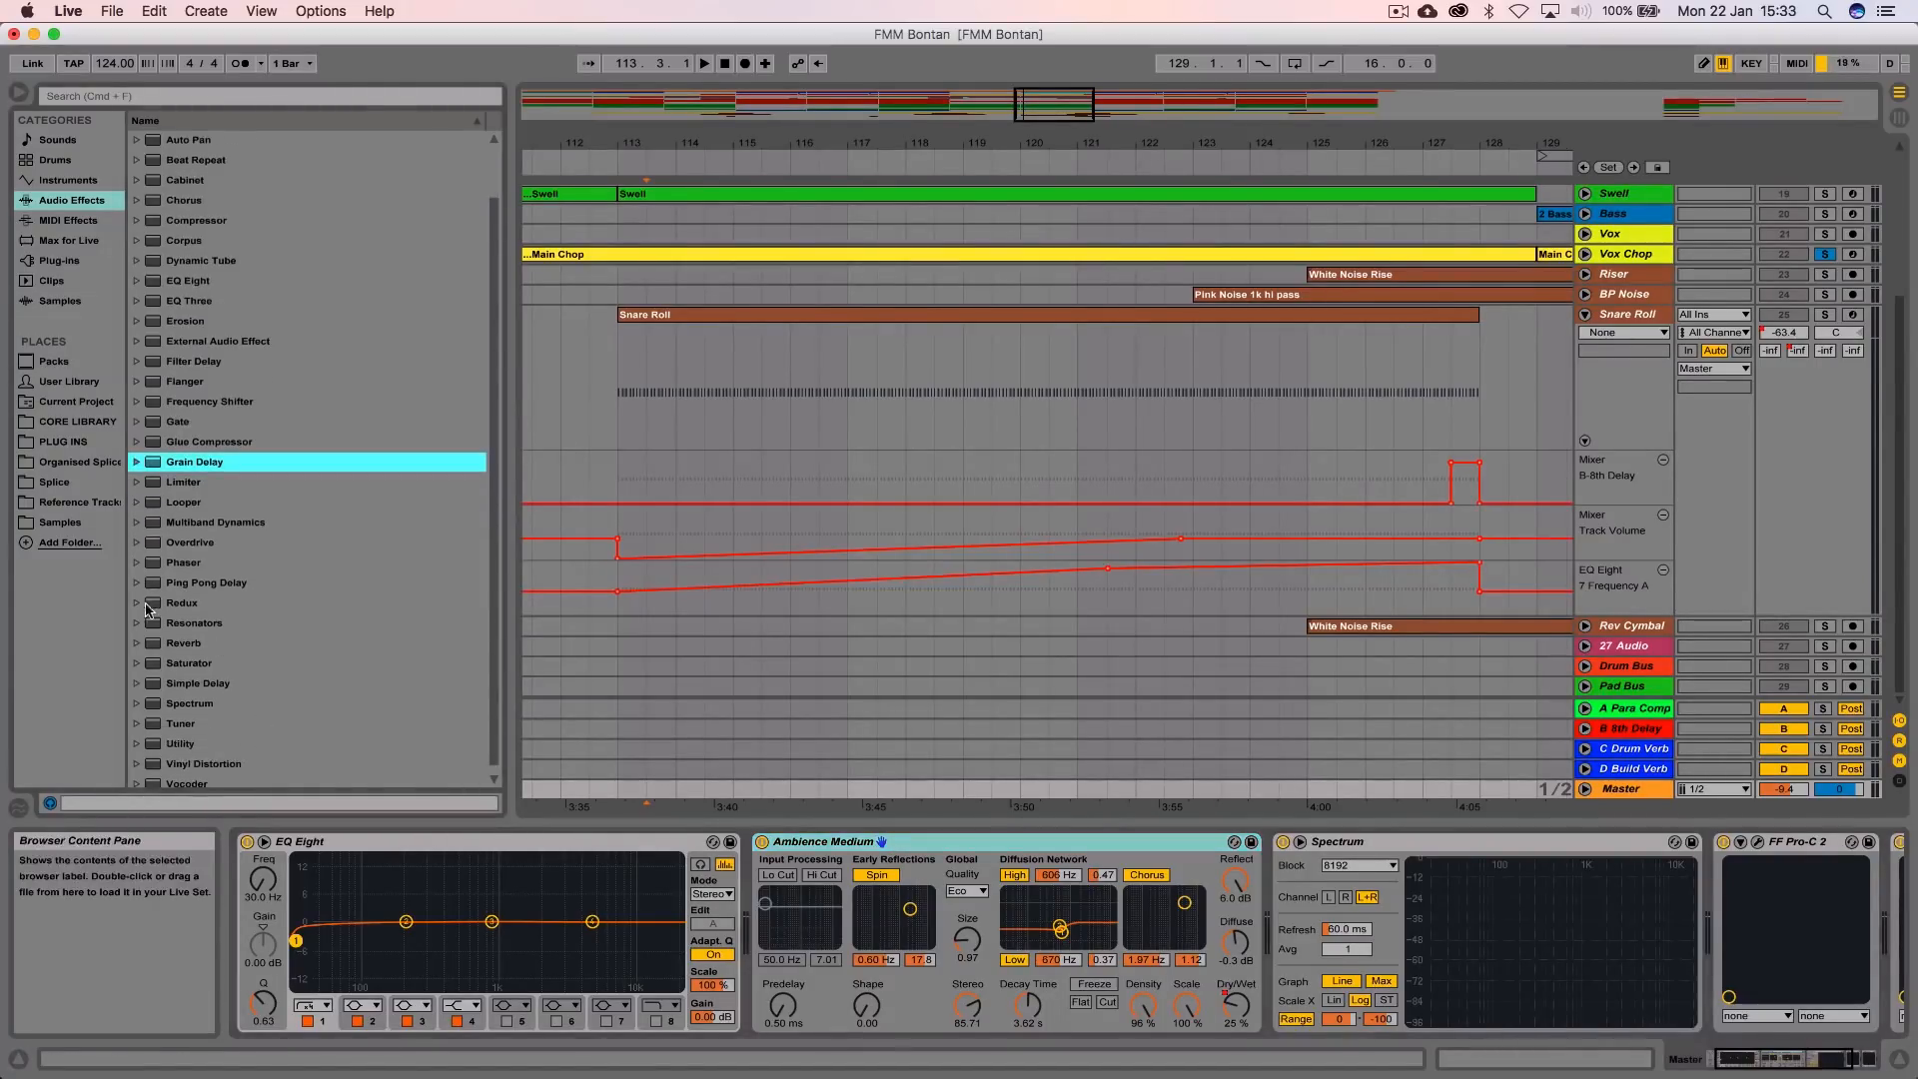
pyautogui.click(141, 643)
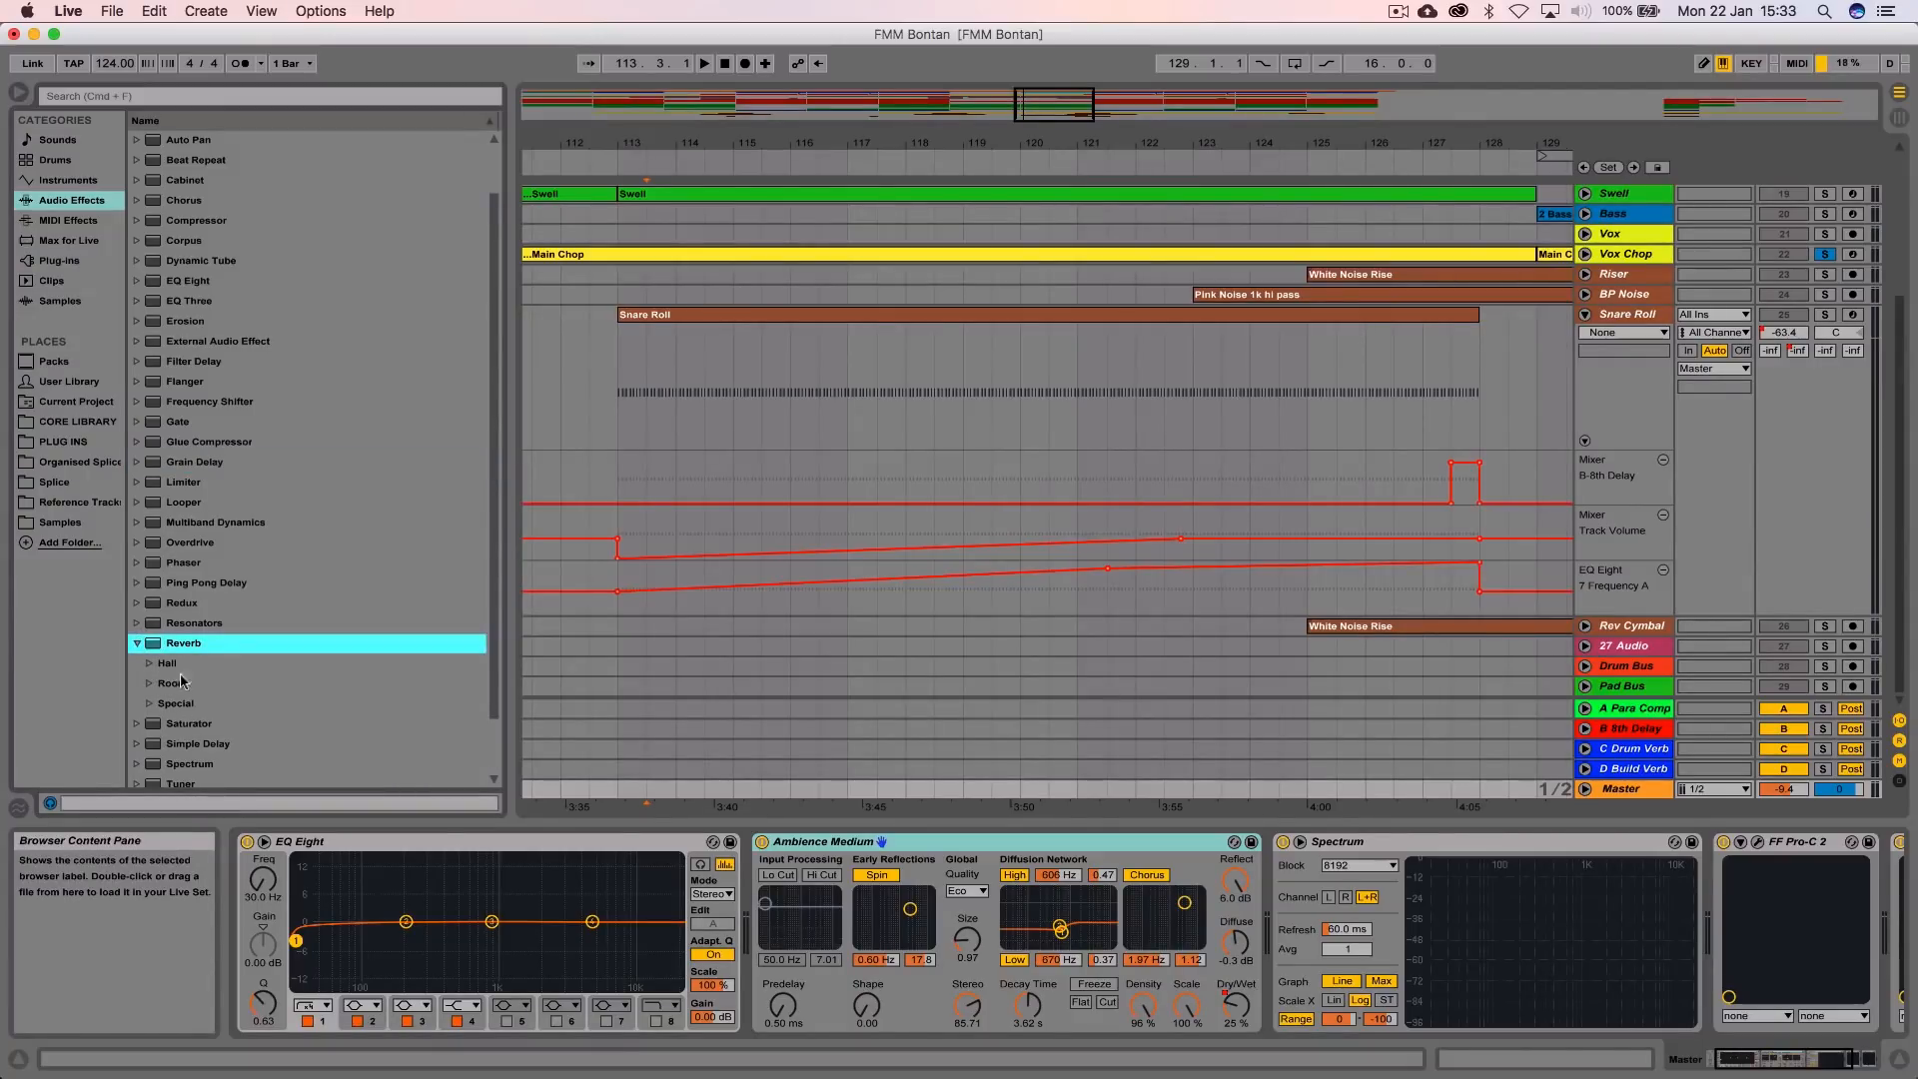
pyautogui.click(933, 842)
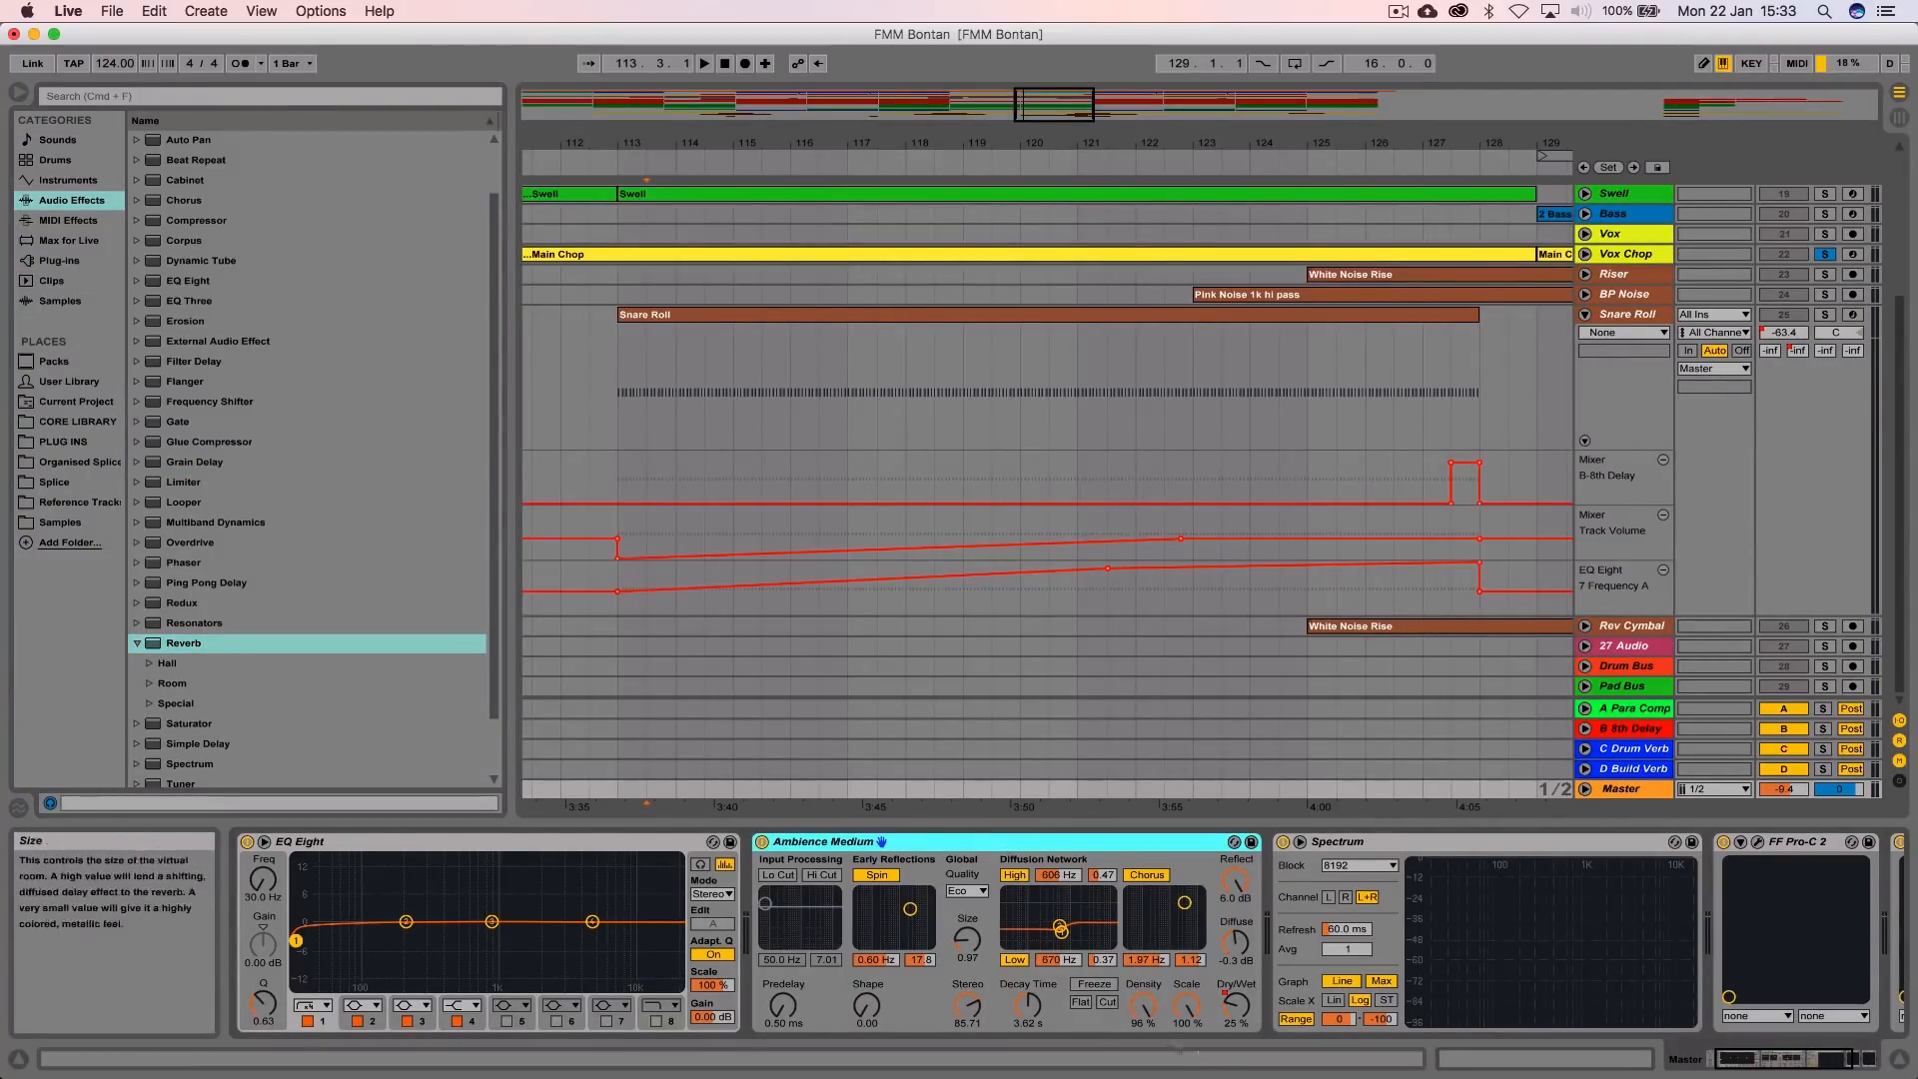
# Raise Ambience Medium's Dry/Wet on the Master track to about 51% and bring it back down to 0%
pyautogui.click(1540, 356)
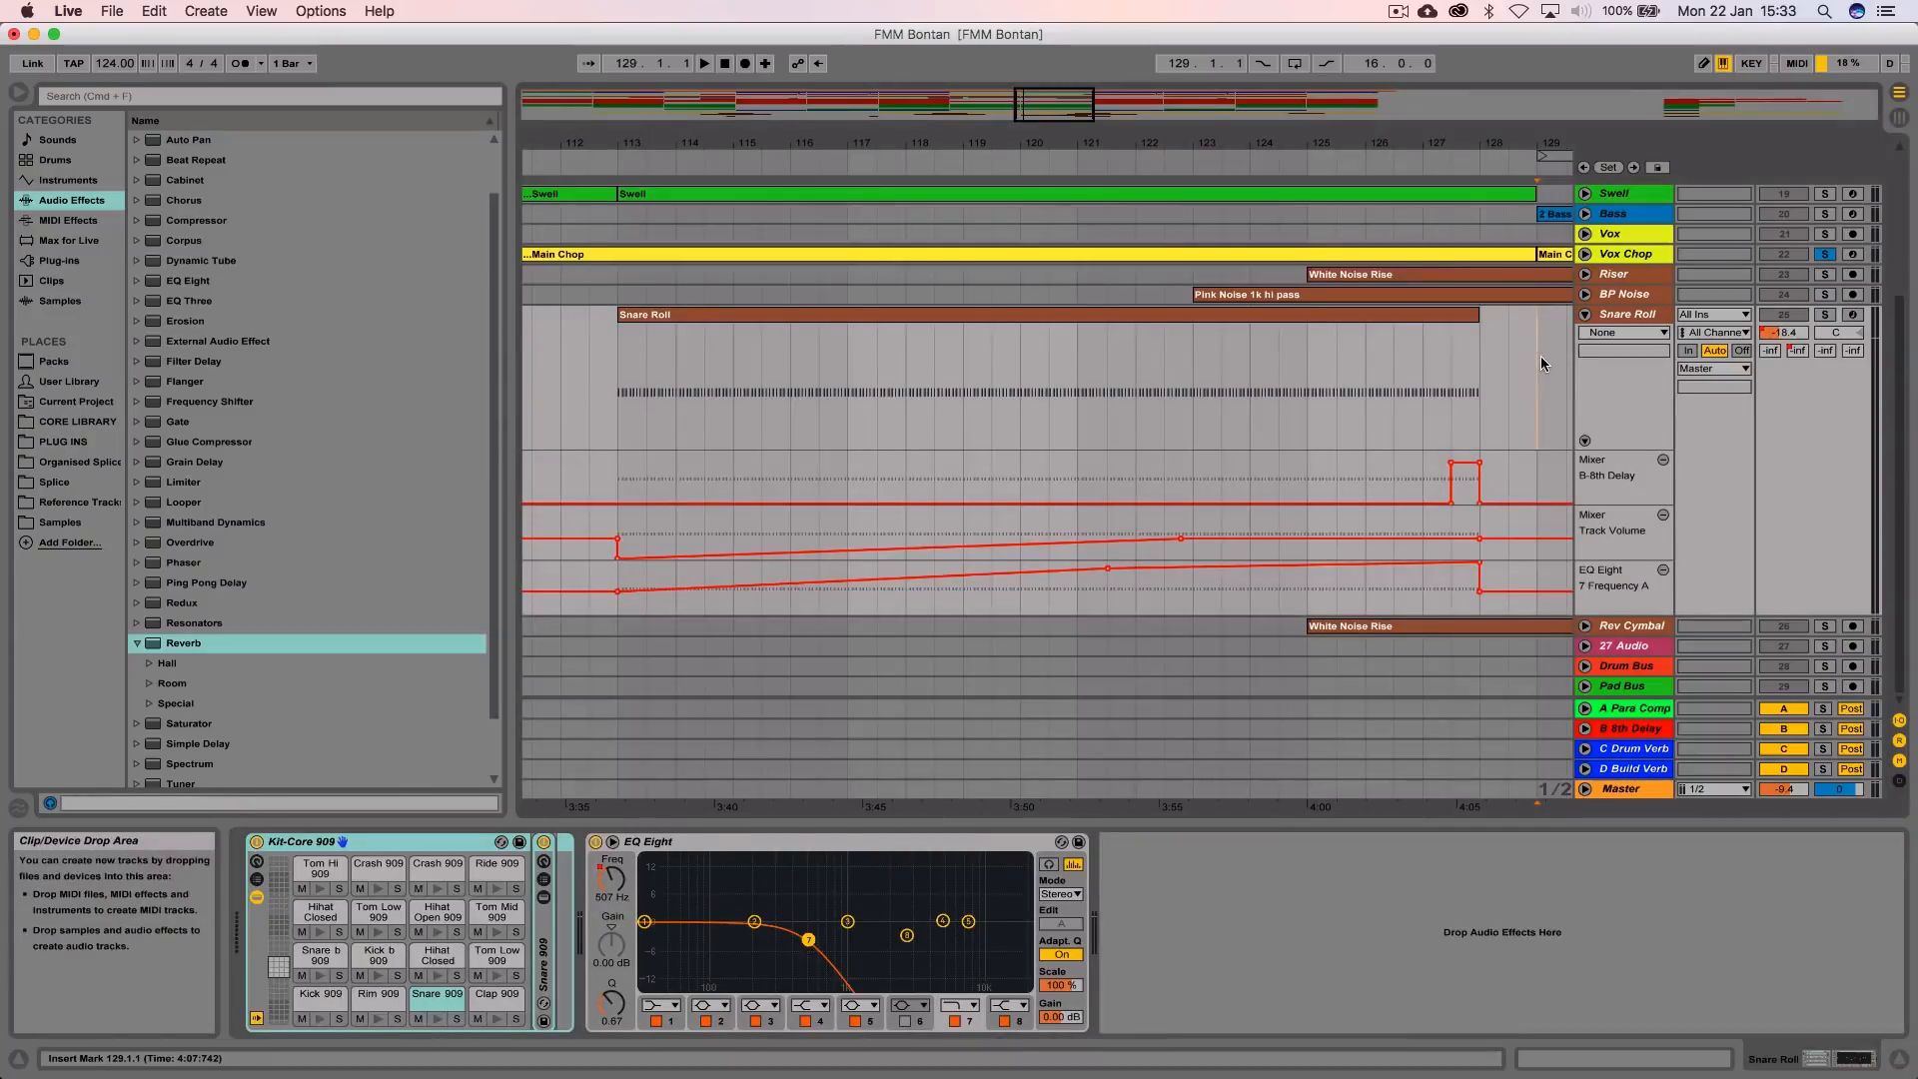
pyautogui.hscroll(2, 1540, 356)
pyautogui.click(1490, 357)
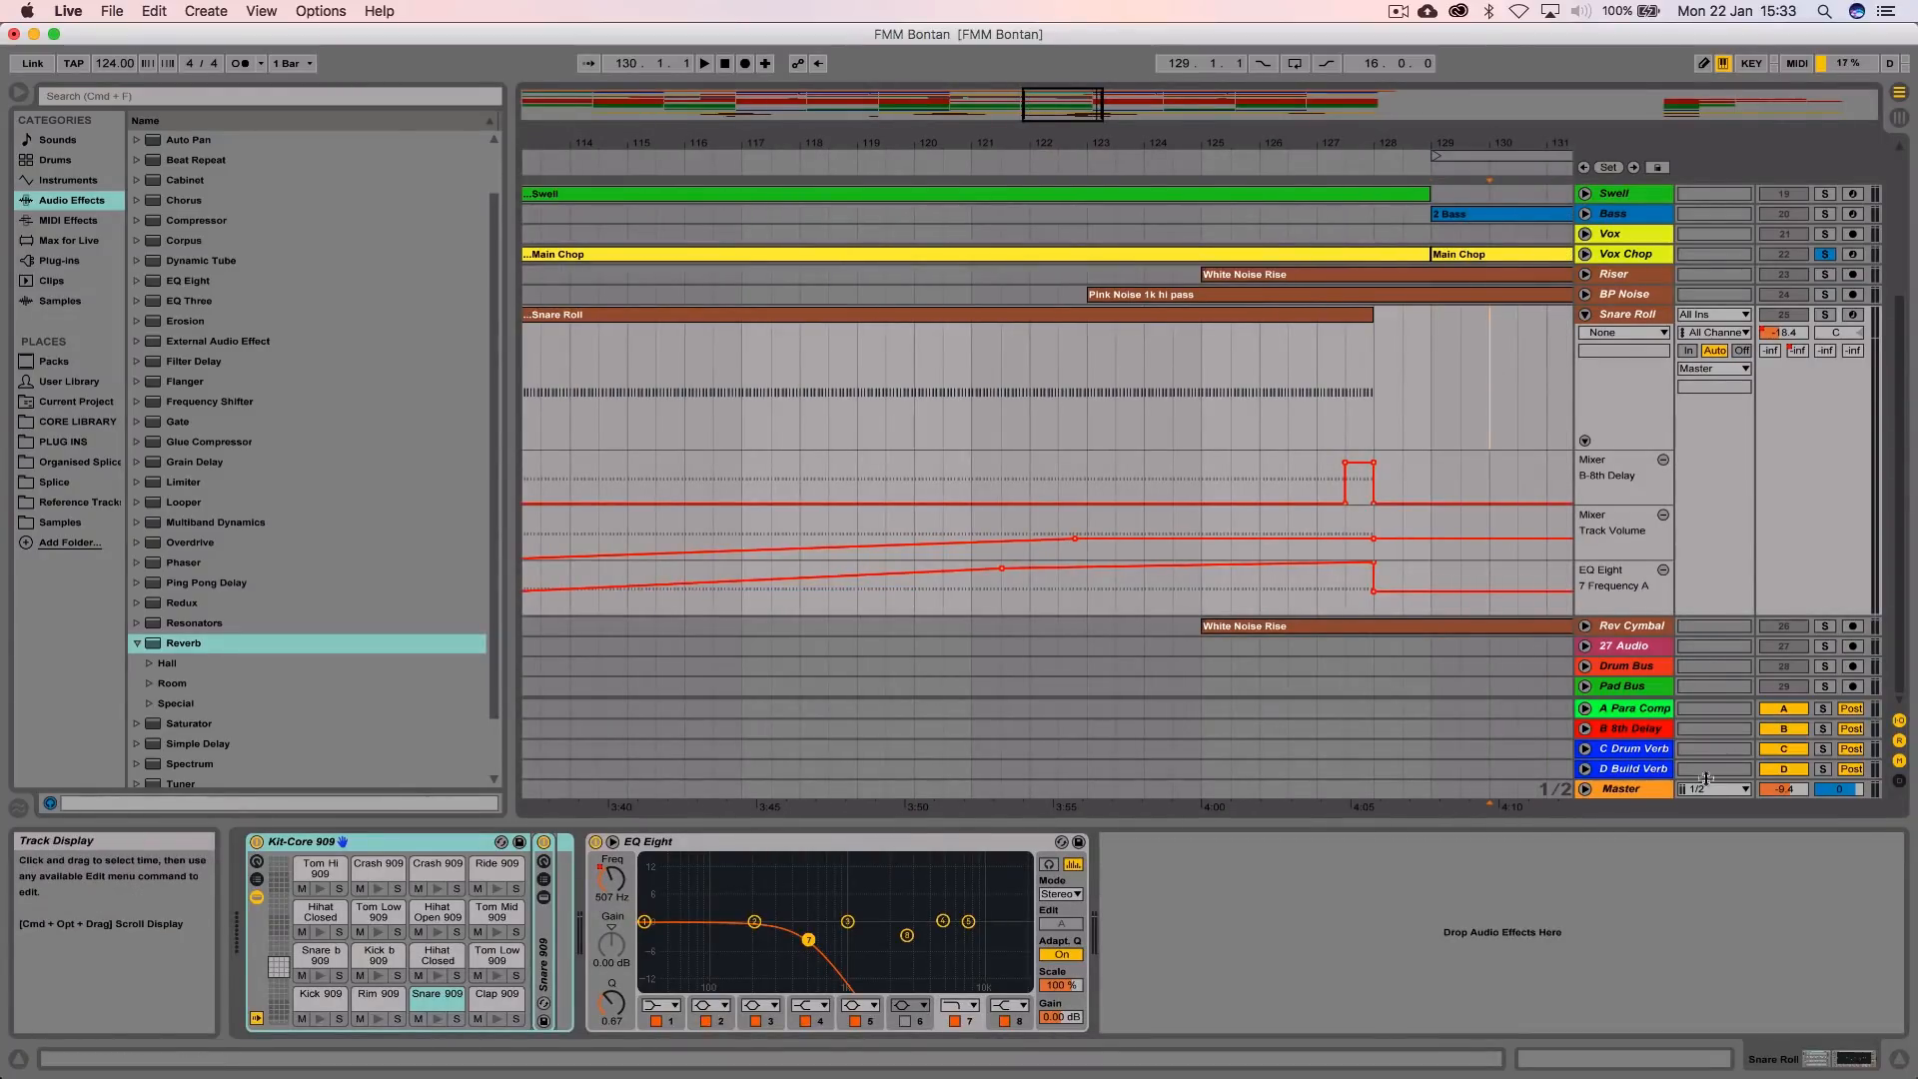
pyautogui.click(1648, 789)
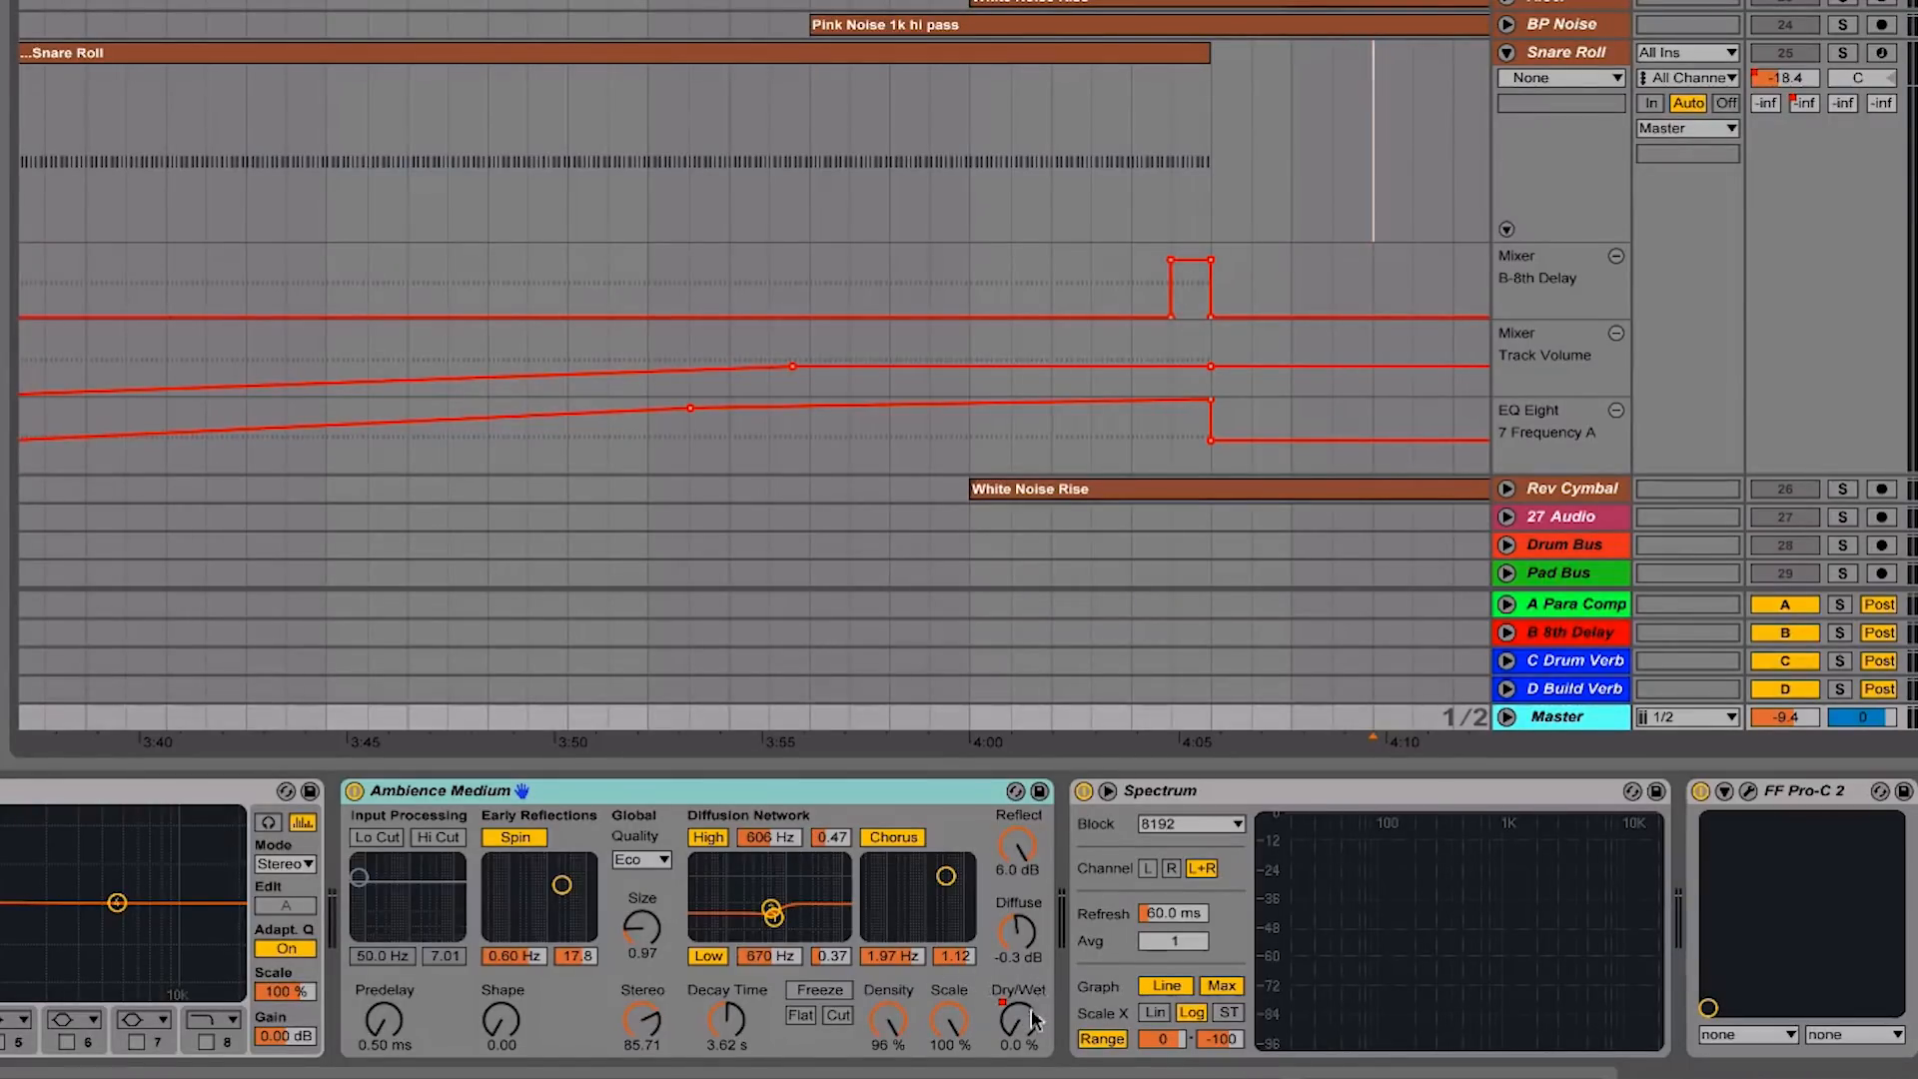
pyautogui.moveTo(1020, 1017); pyautogui.dragTo(1021, 928)
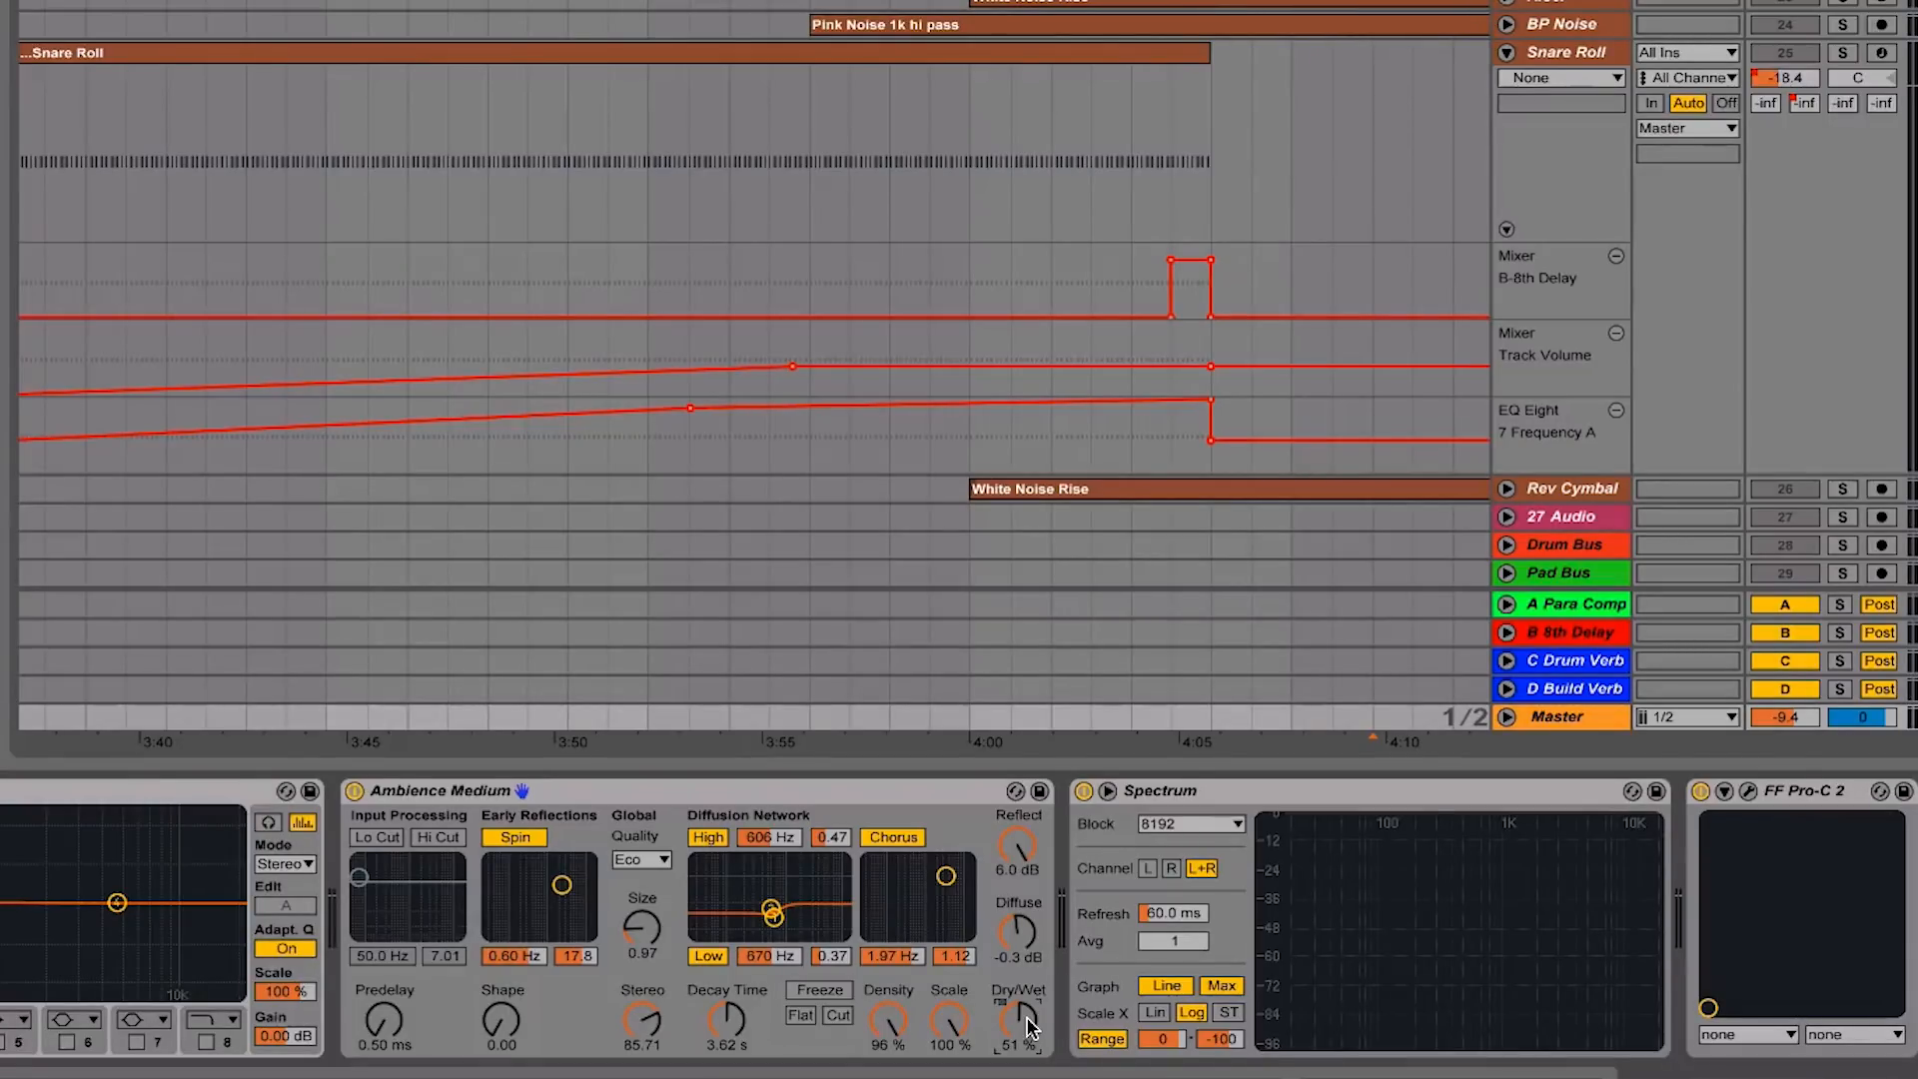
pyautogui.moveTo(1019, 1018); pyautogui.dragTo(1027, 1077)
# Unfold the Master track to show Ambience Medium's Dry/Wet automation and re-enable the overridden automation
pyautogui.click(1505, 717)
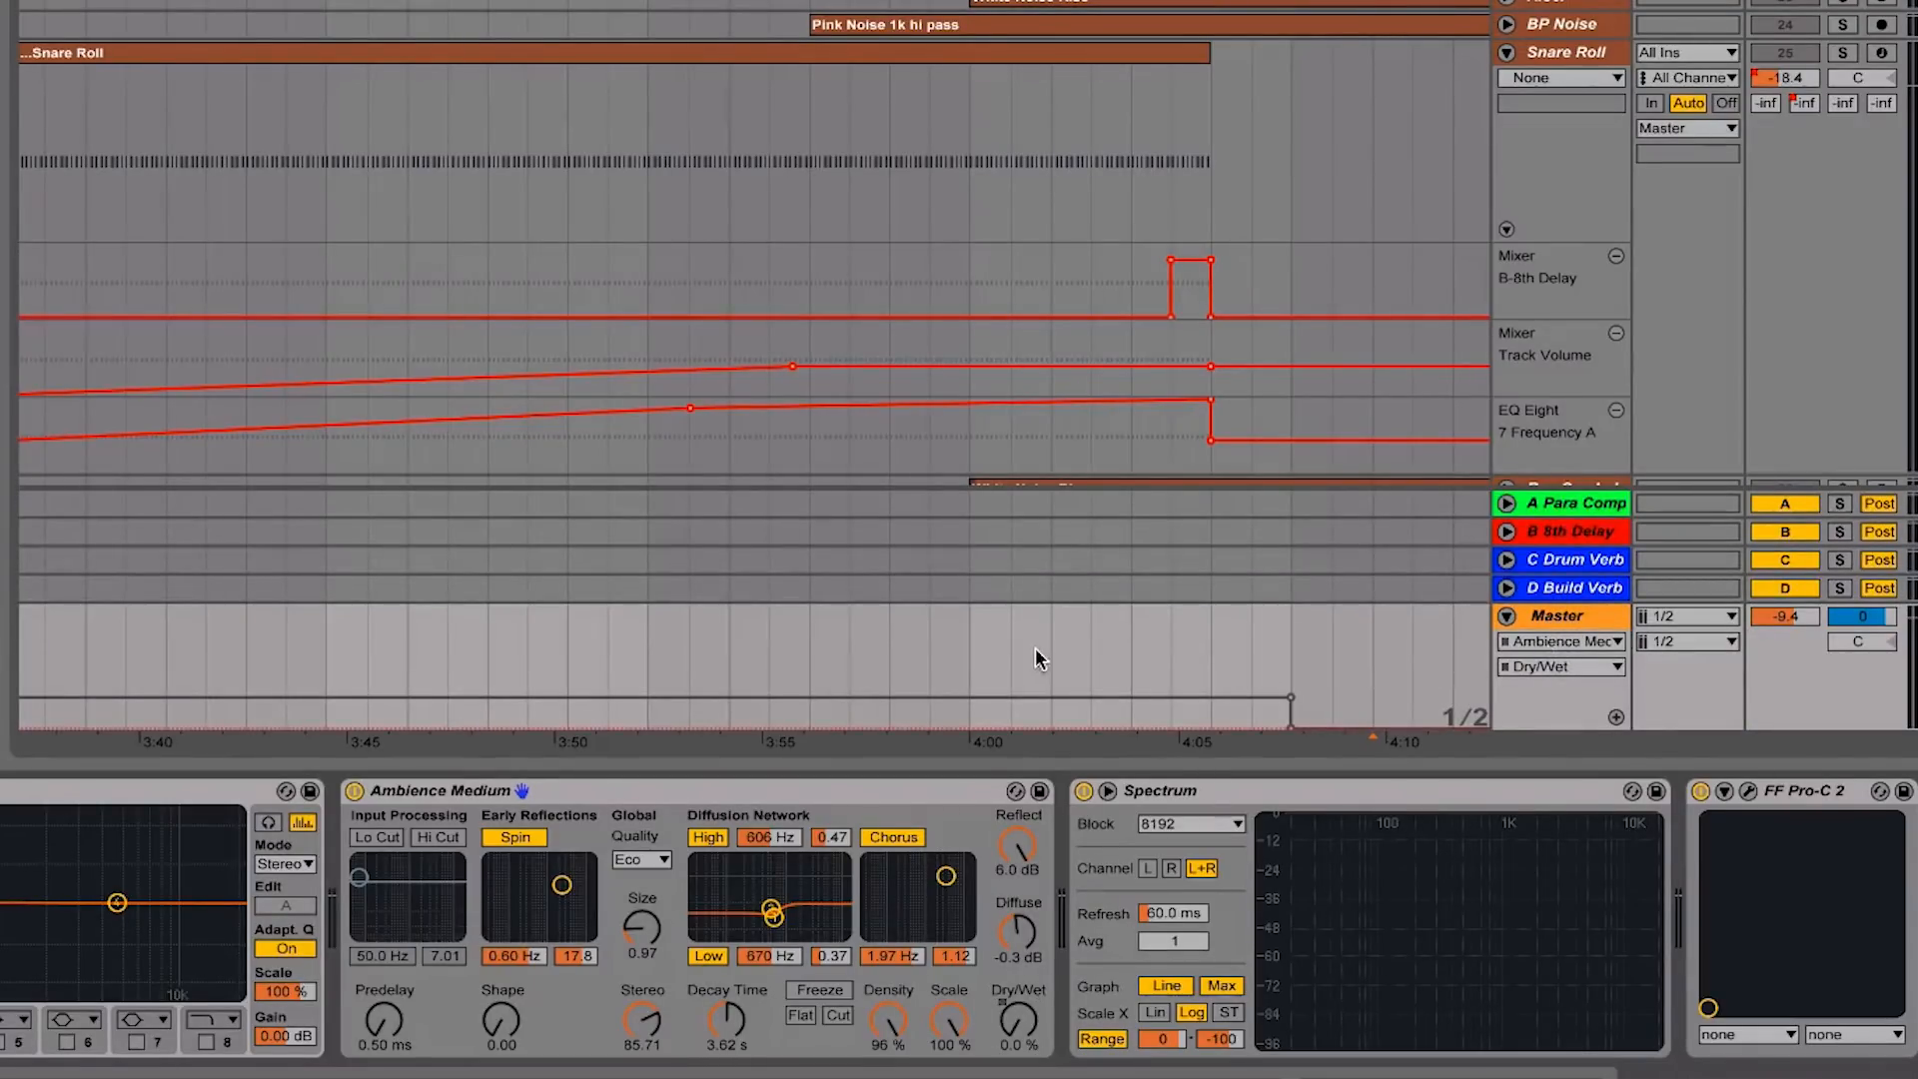
pyautogui.hscroll(-5, 1035, 647)
pyautogui.hscroll(6, 1035, 647)
pyautogui.hscroll(-1, 1034, 647)
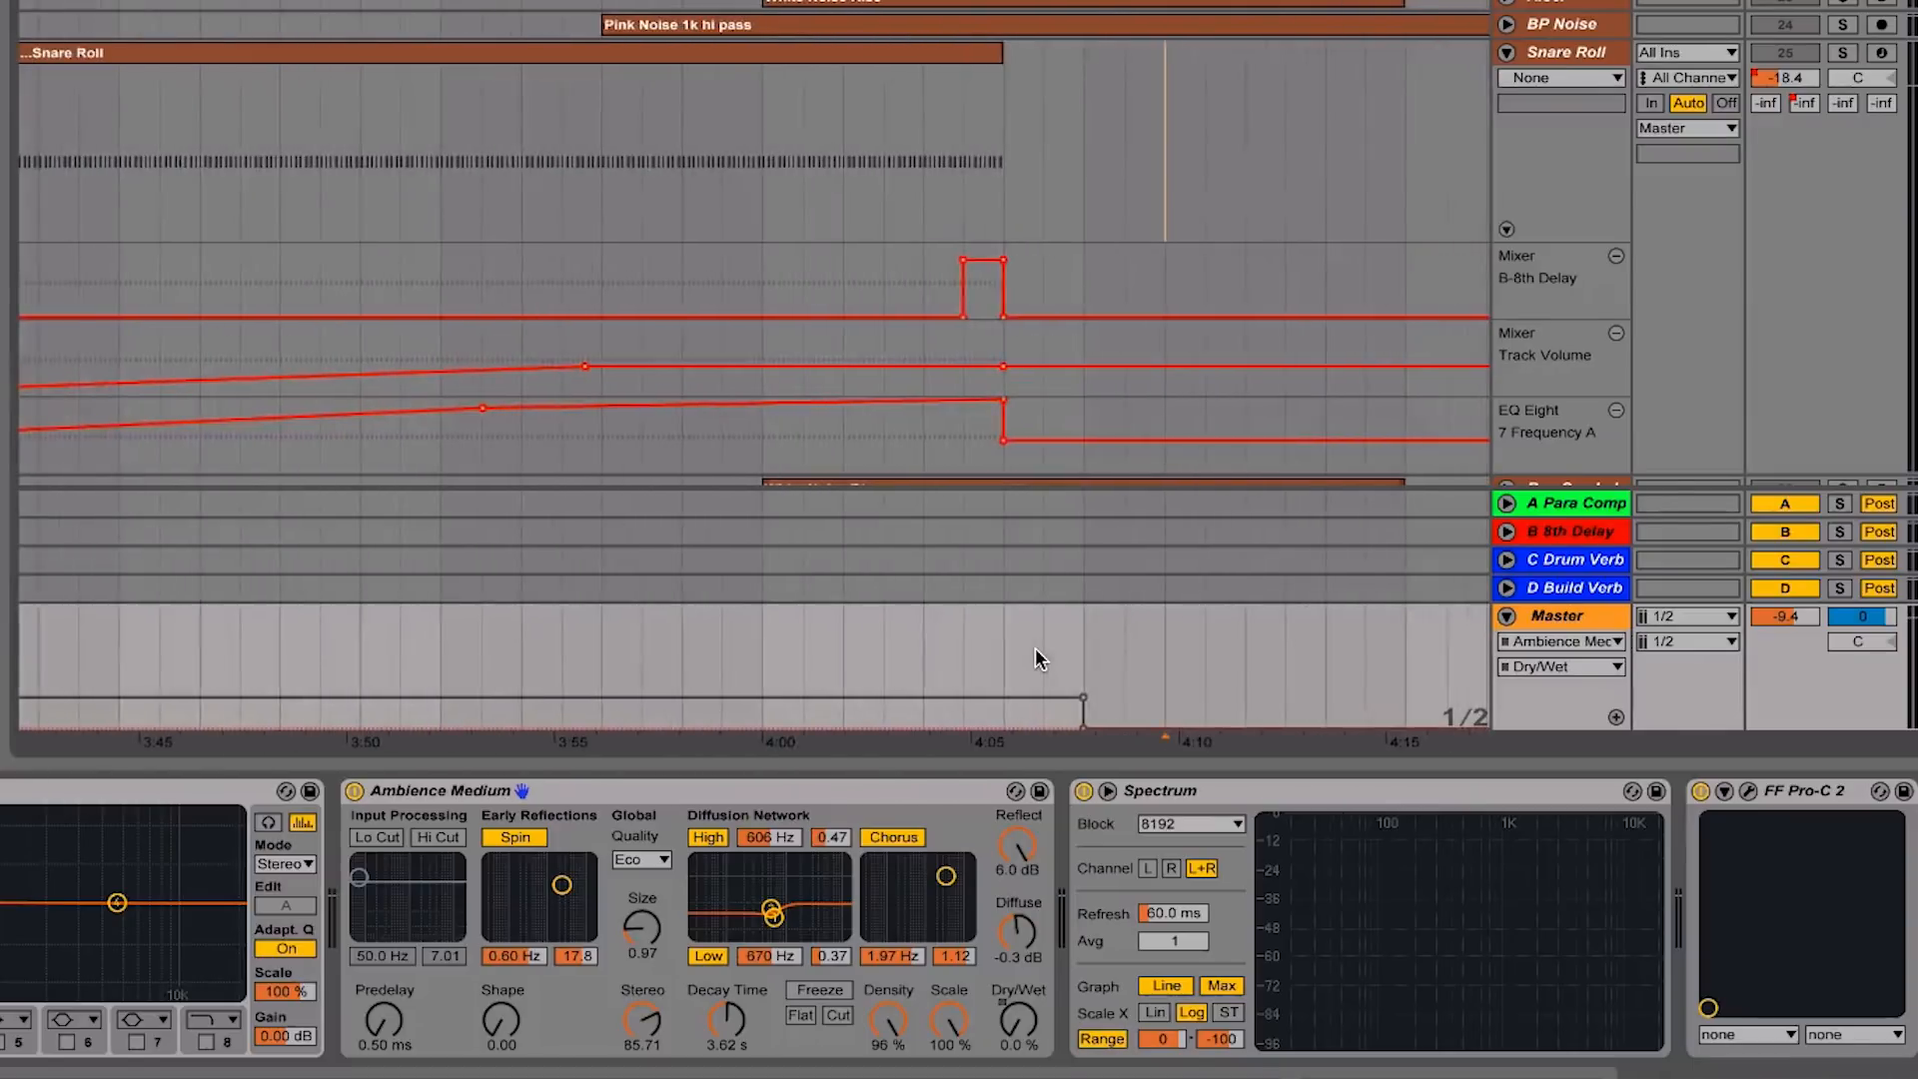
pyautogui.press('-')
pyautogui.press('-')
pyautogui.hscroll(-3, 1035, 647)
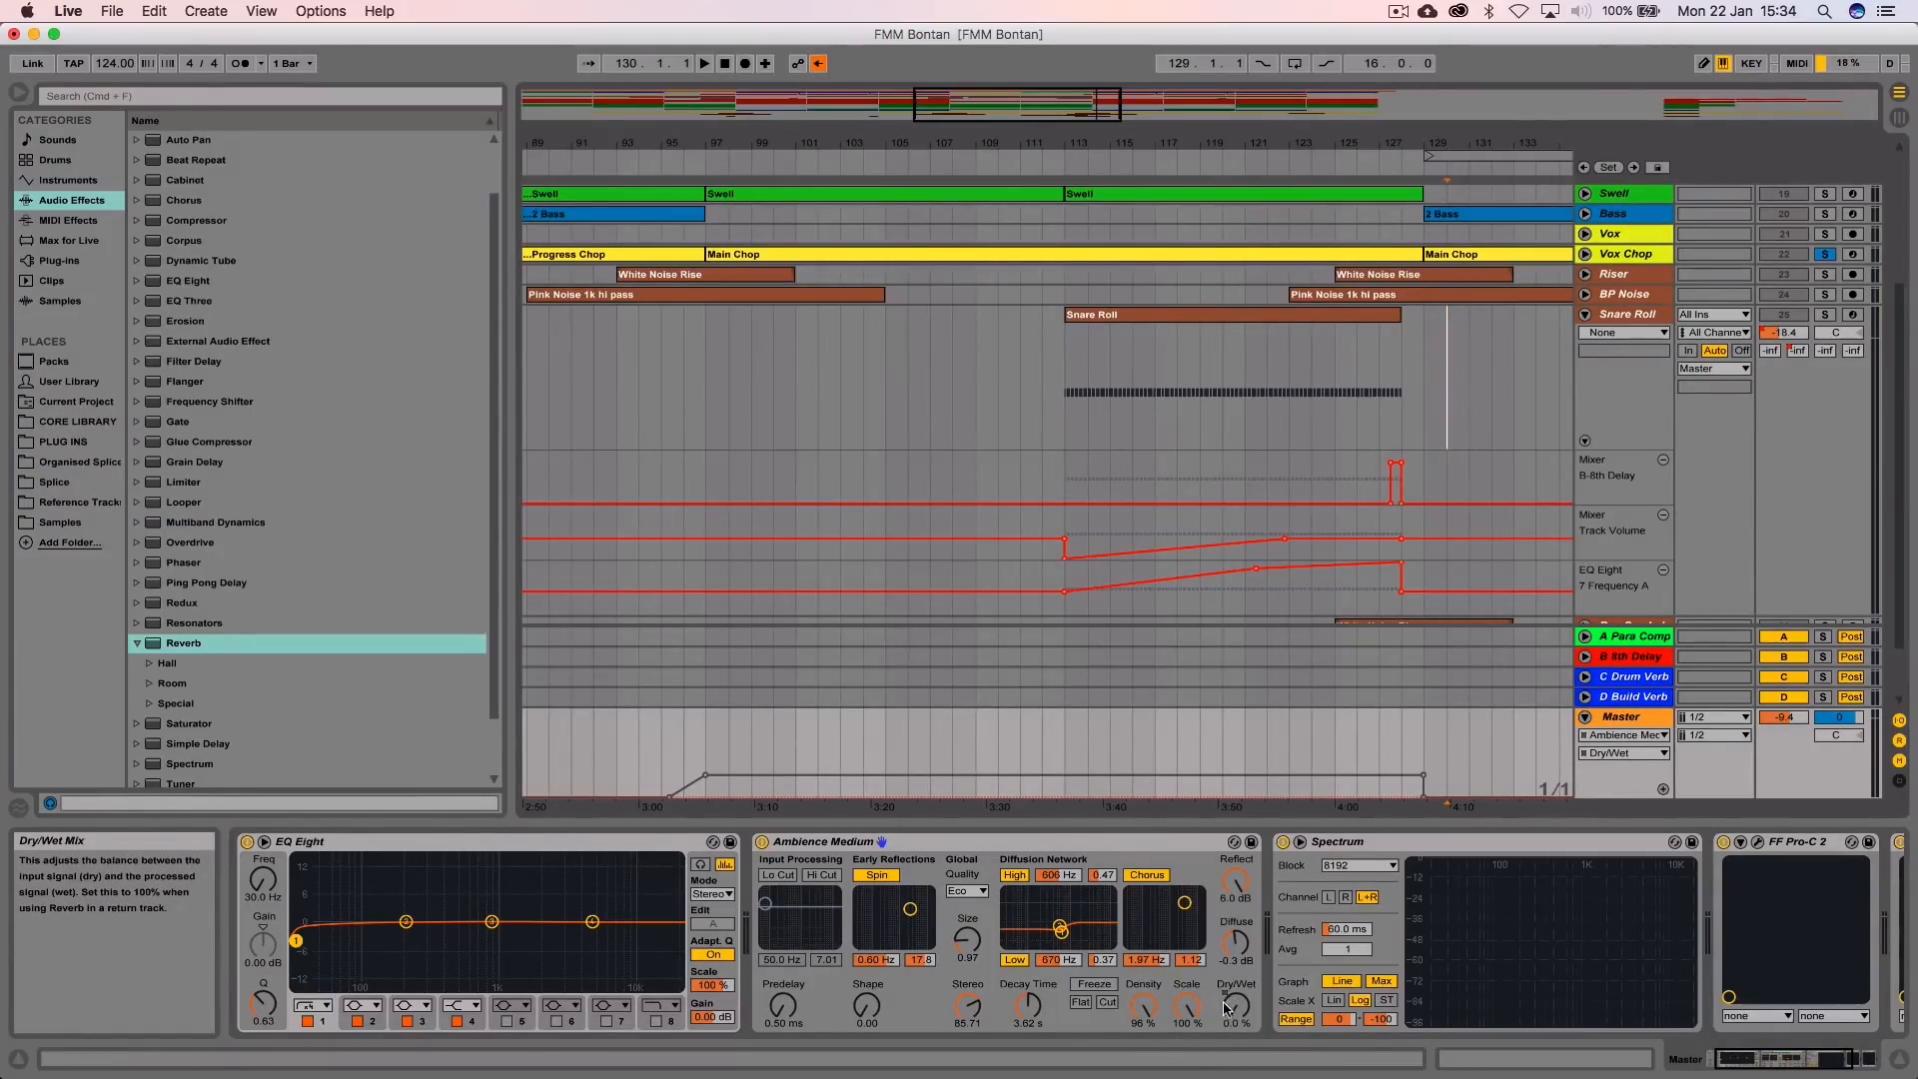
pyautogui.click(819, 64)
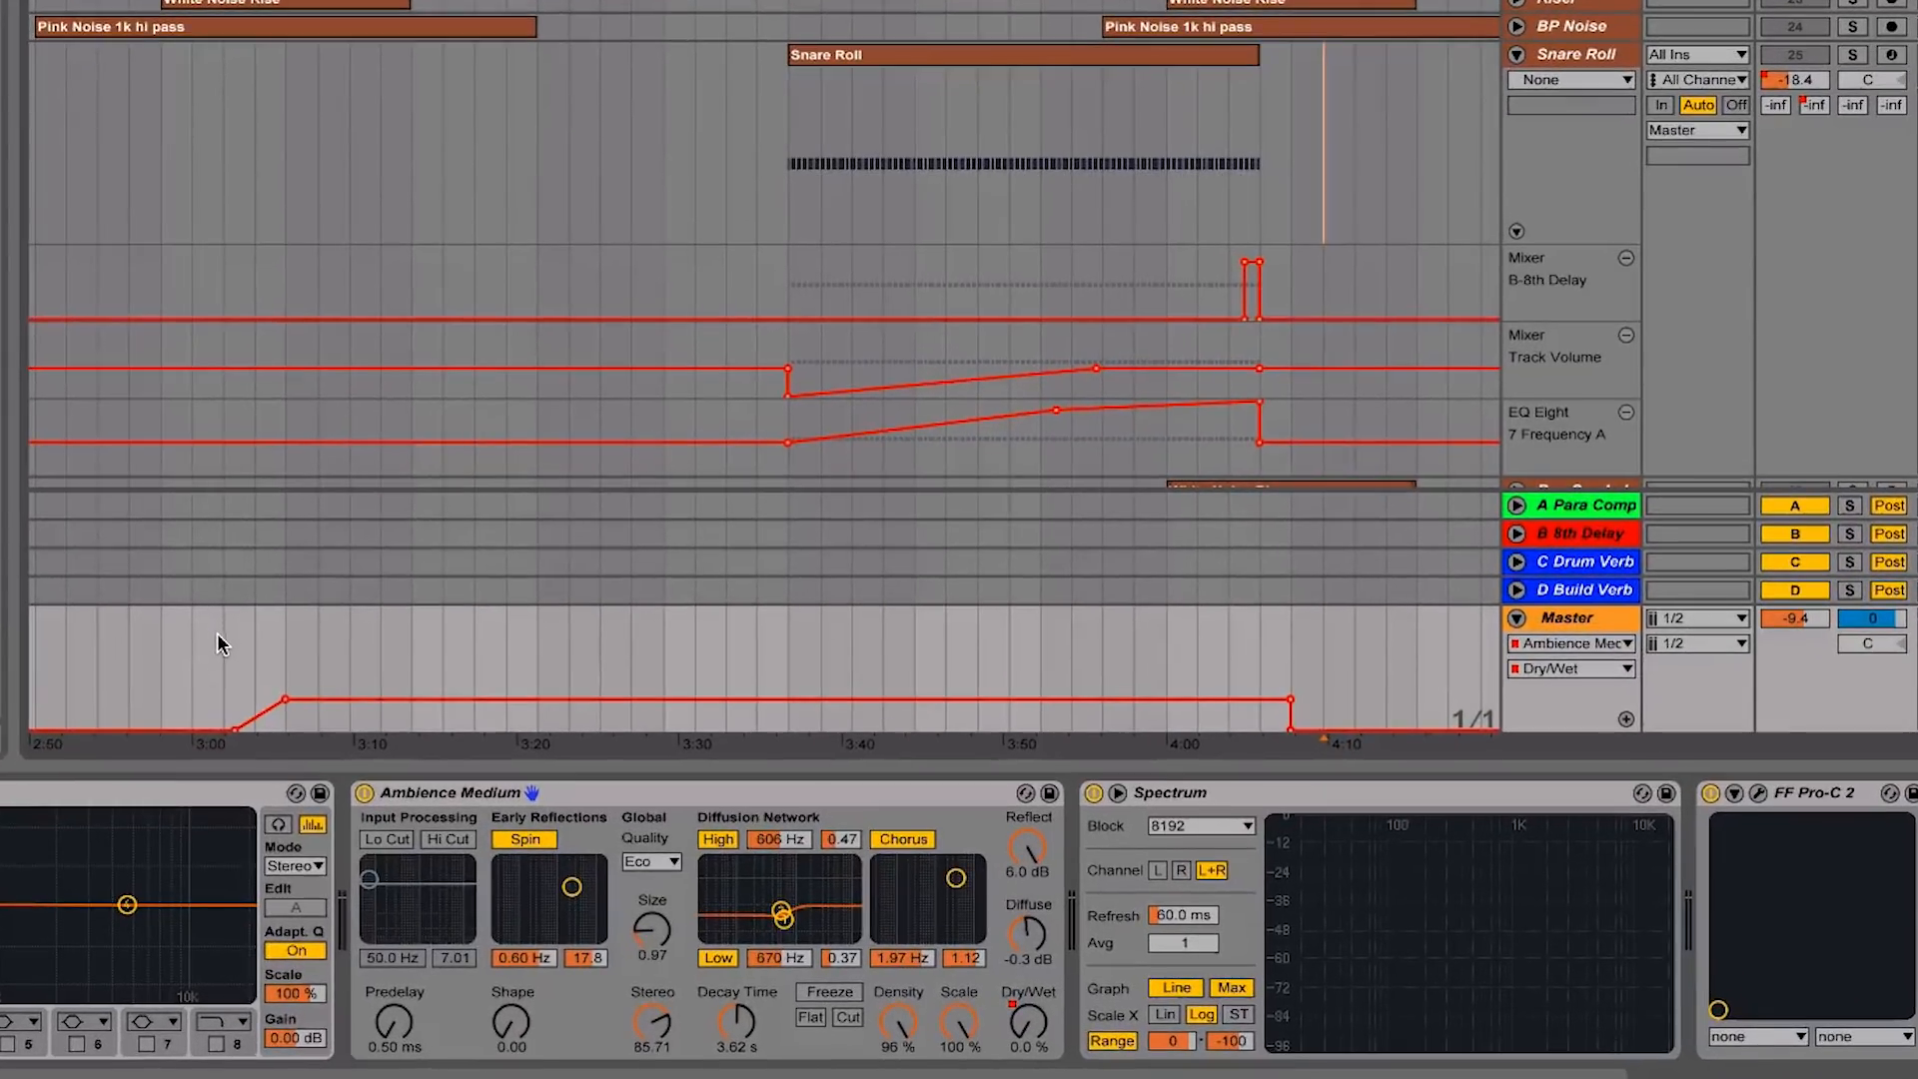
# Ramp the Master's Ambience Medium Dry/Wet automation up to about 49% over the last four bars before its drop at about 4:07
pyautogui.click(220, 635)
pyautogui.moveTo(1291, 700)
pyautogui.moveTo(1164, 667); pyautogui.dragTo(1297, 633)
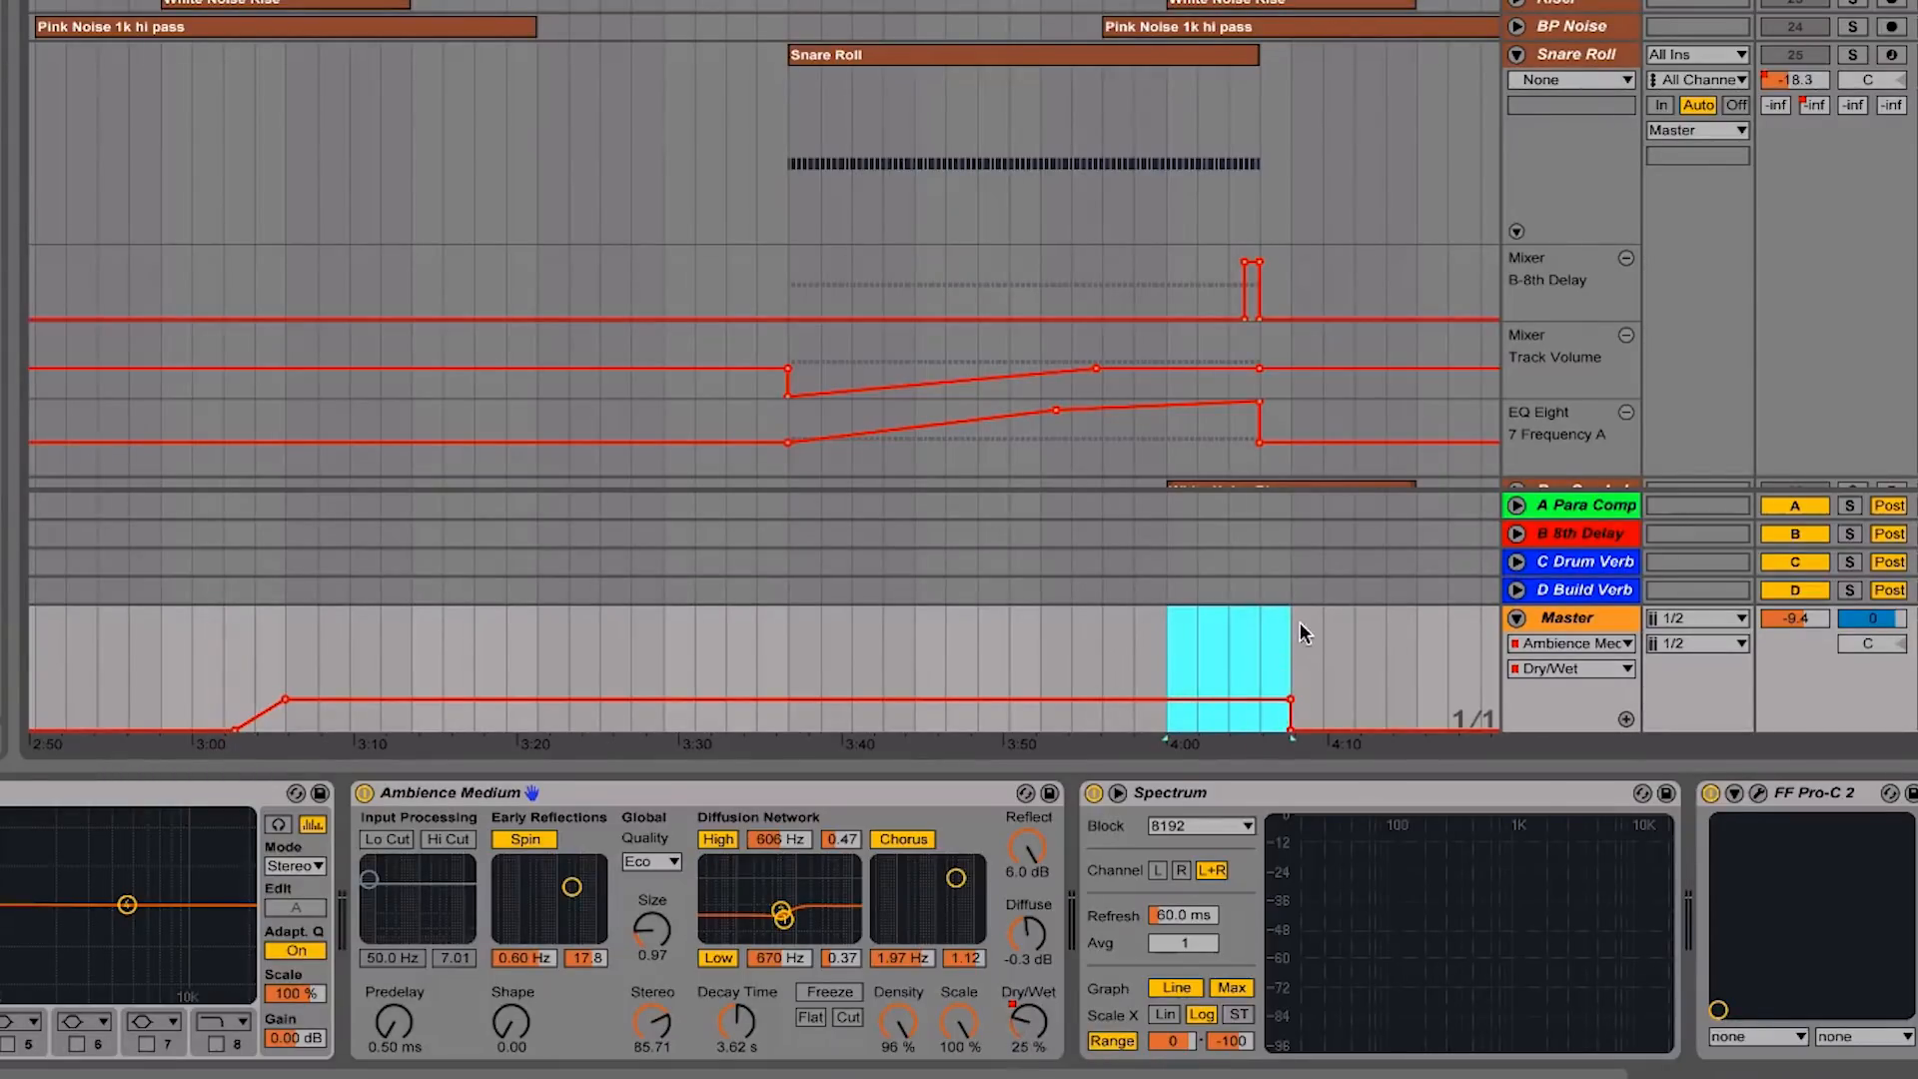
pyautogui.moveTo(1232, 689); pyautogui.dragTo(1175, 671)
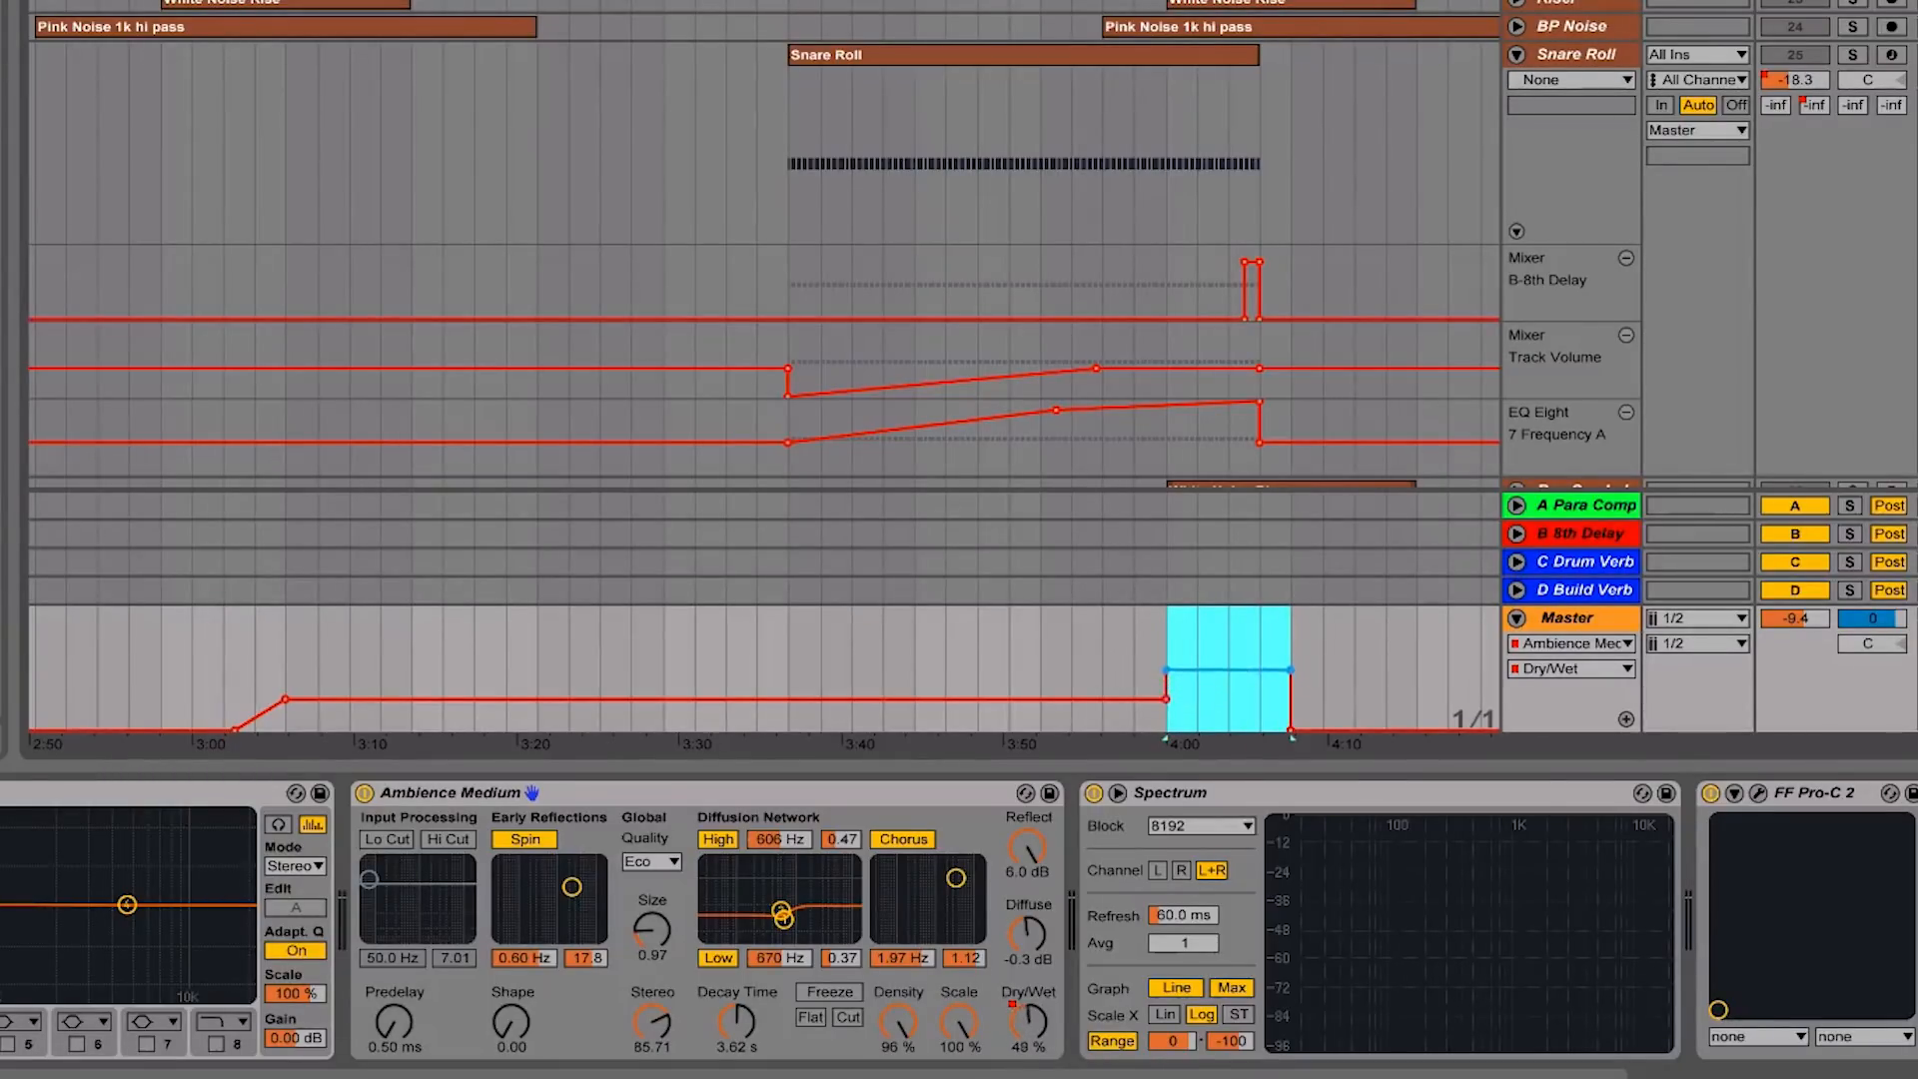
pyautogui.click(1164, 669)
# Add a Dry/Wet breakpoint at about 3:23, turn off Vox Chop's solo, and play the Master reverb automation from about 3:01
pyautogui.click(224, 633)
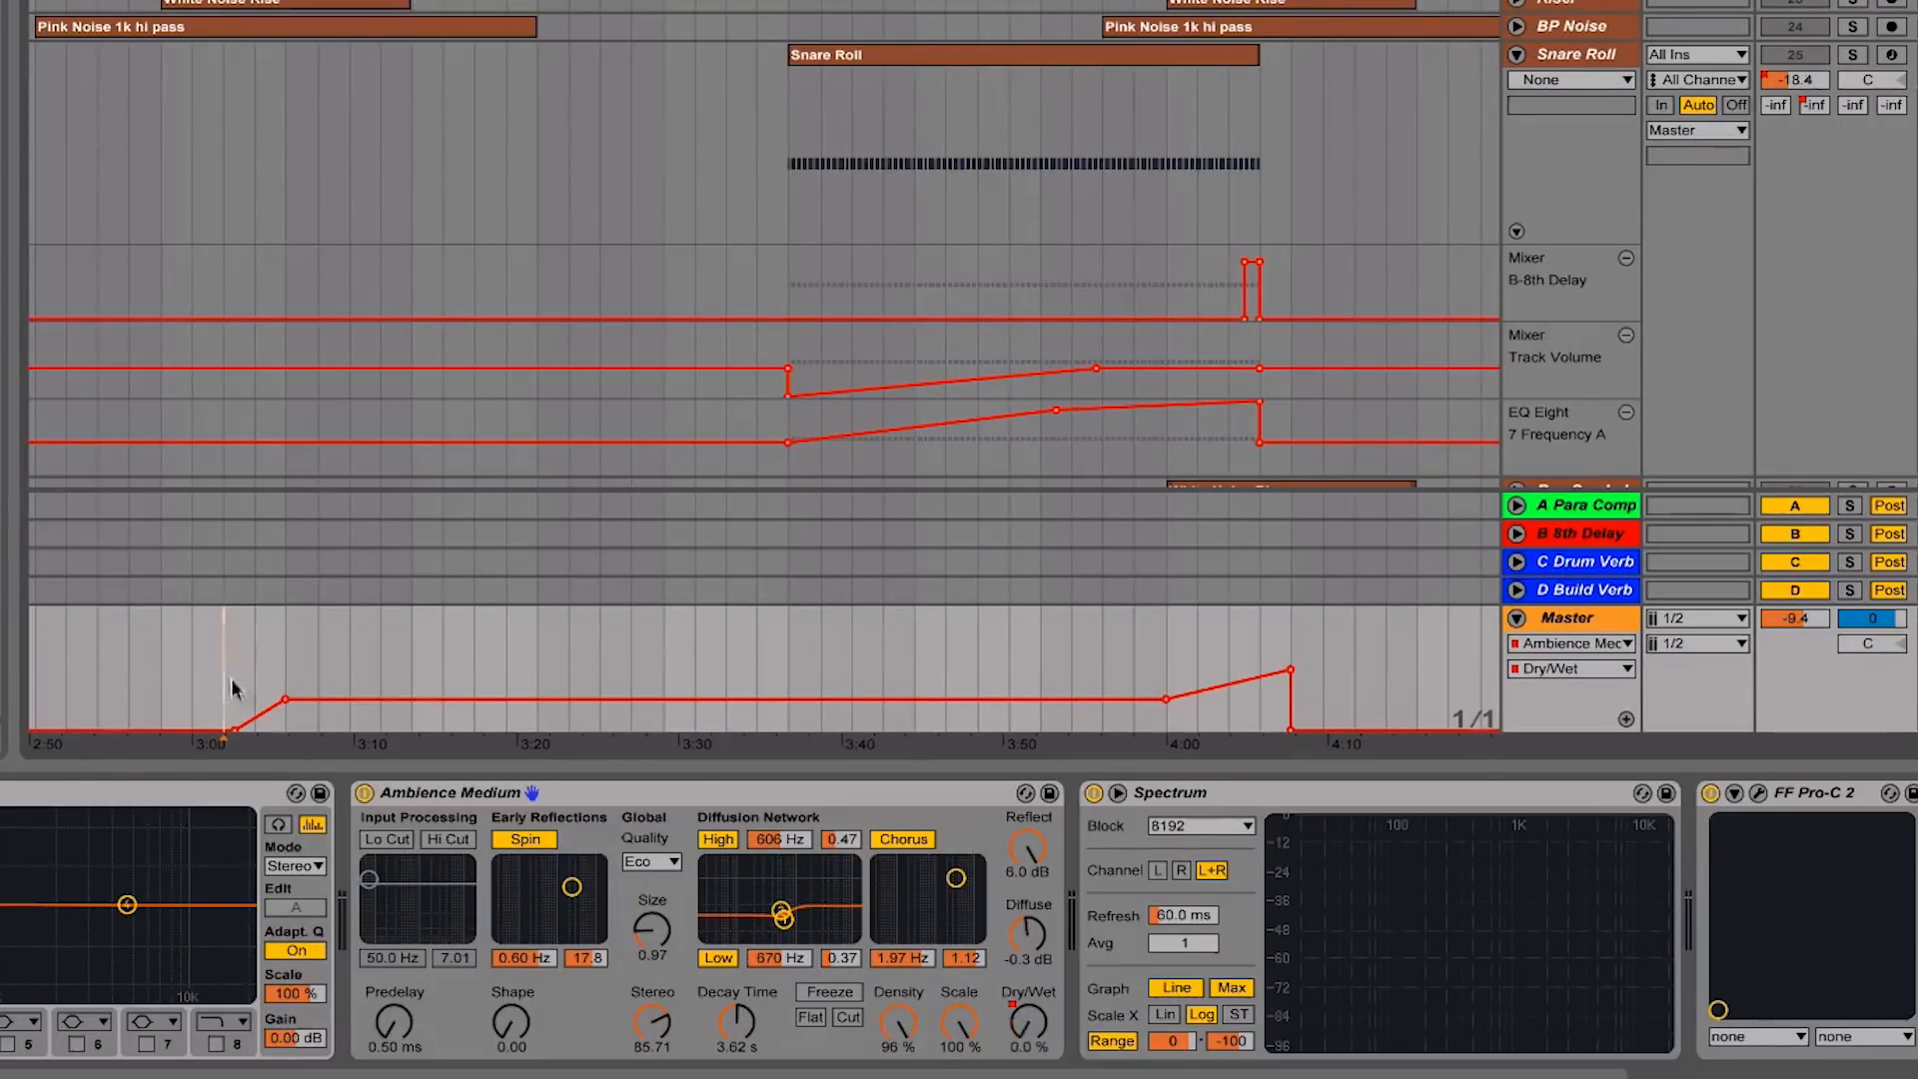
pyautogui.click(579, 699)
pyautogui.press('space')
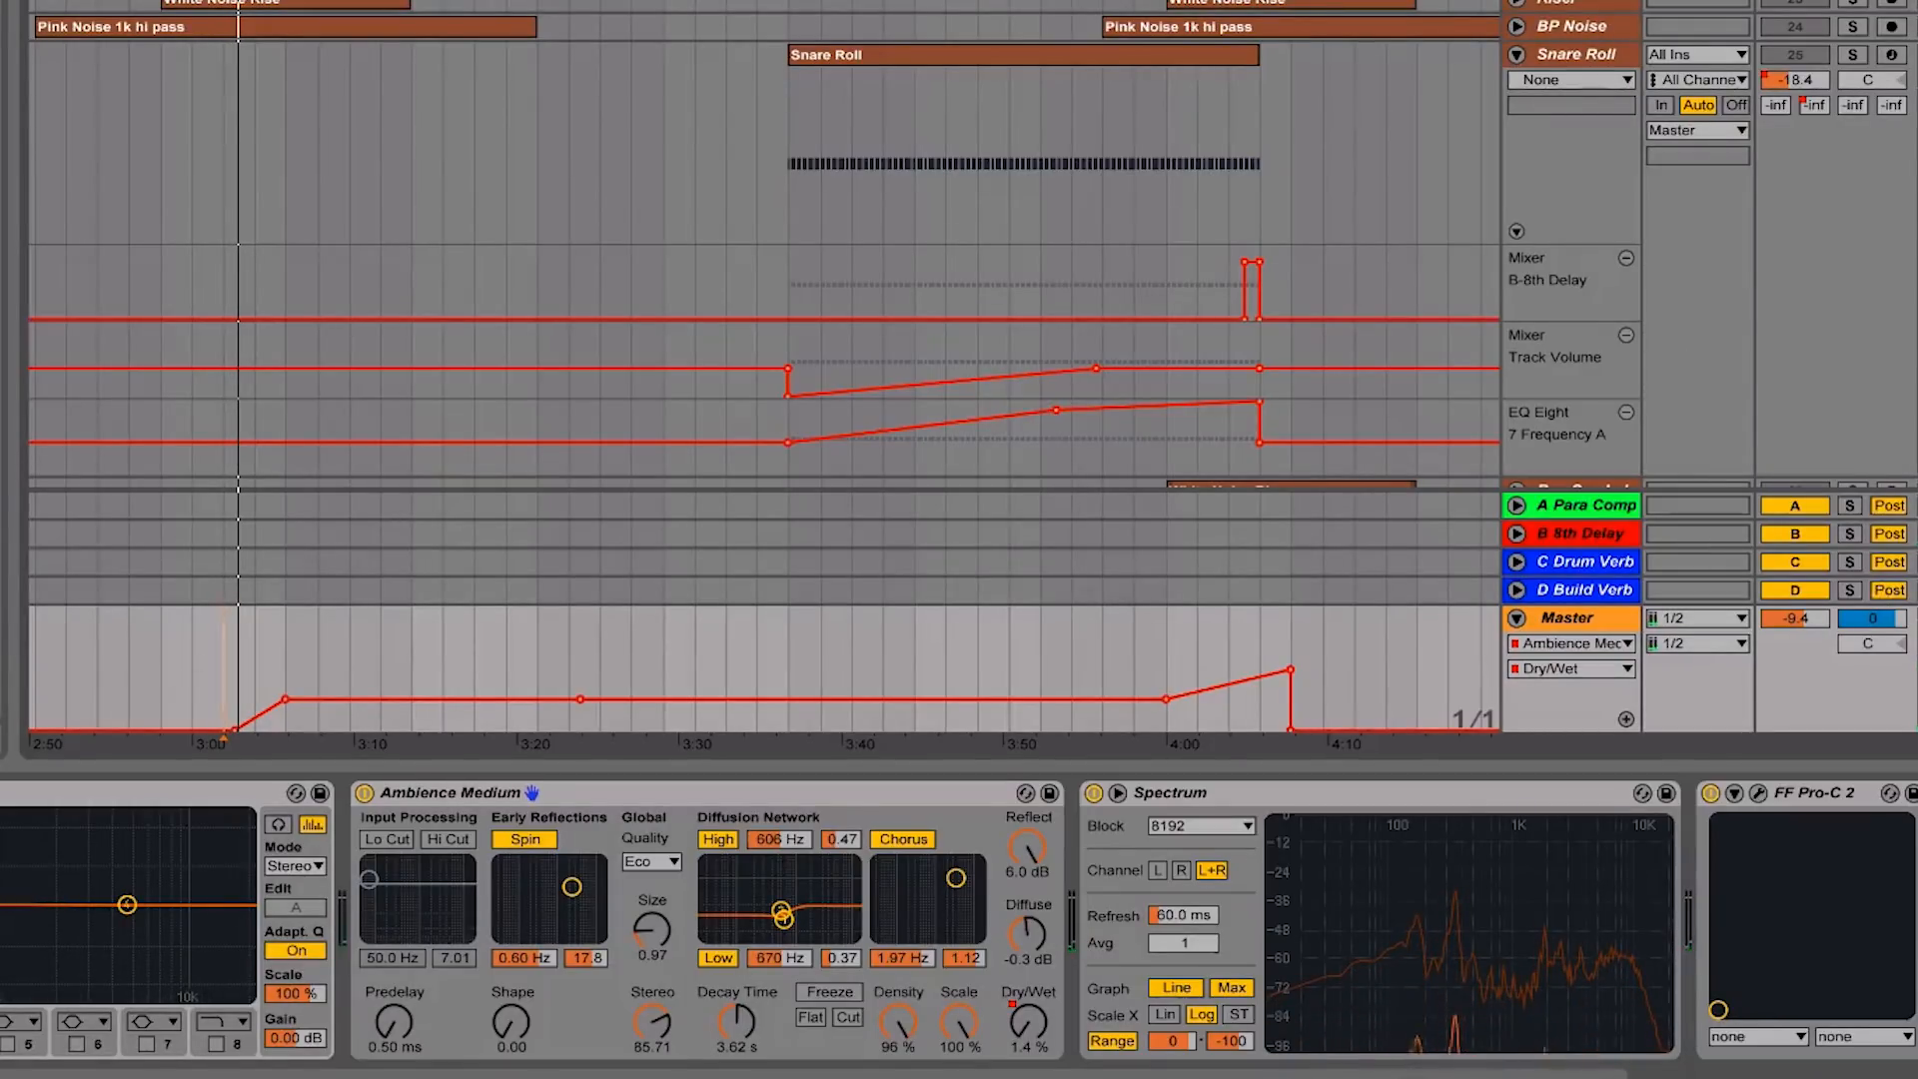
pyautogui.click(1848, 2)
pyautogui.press('space')
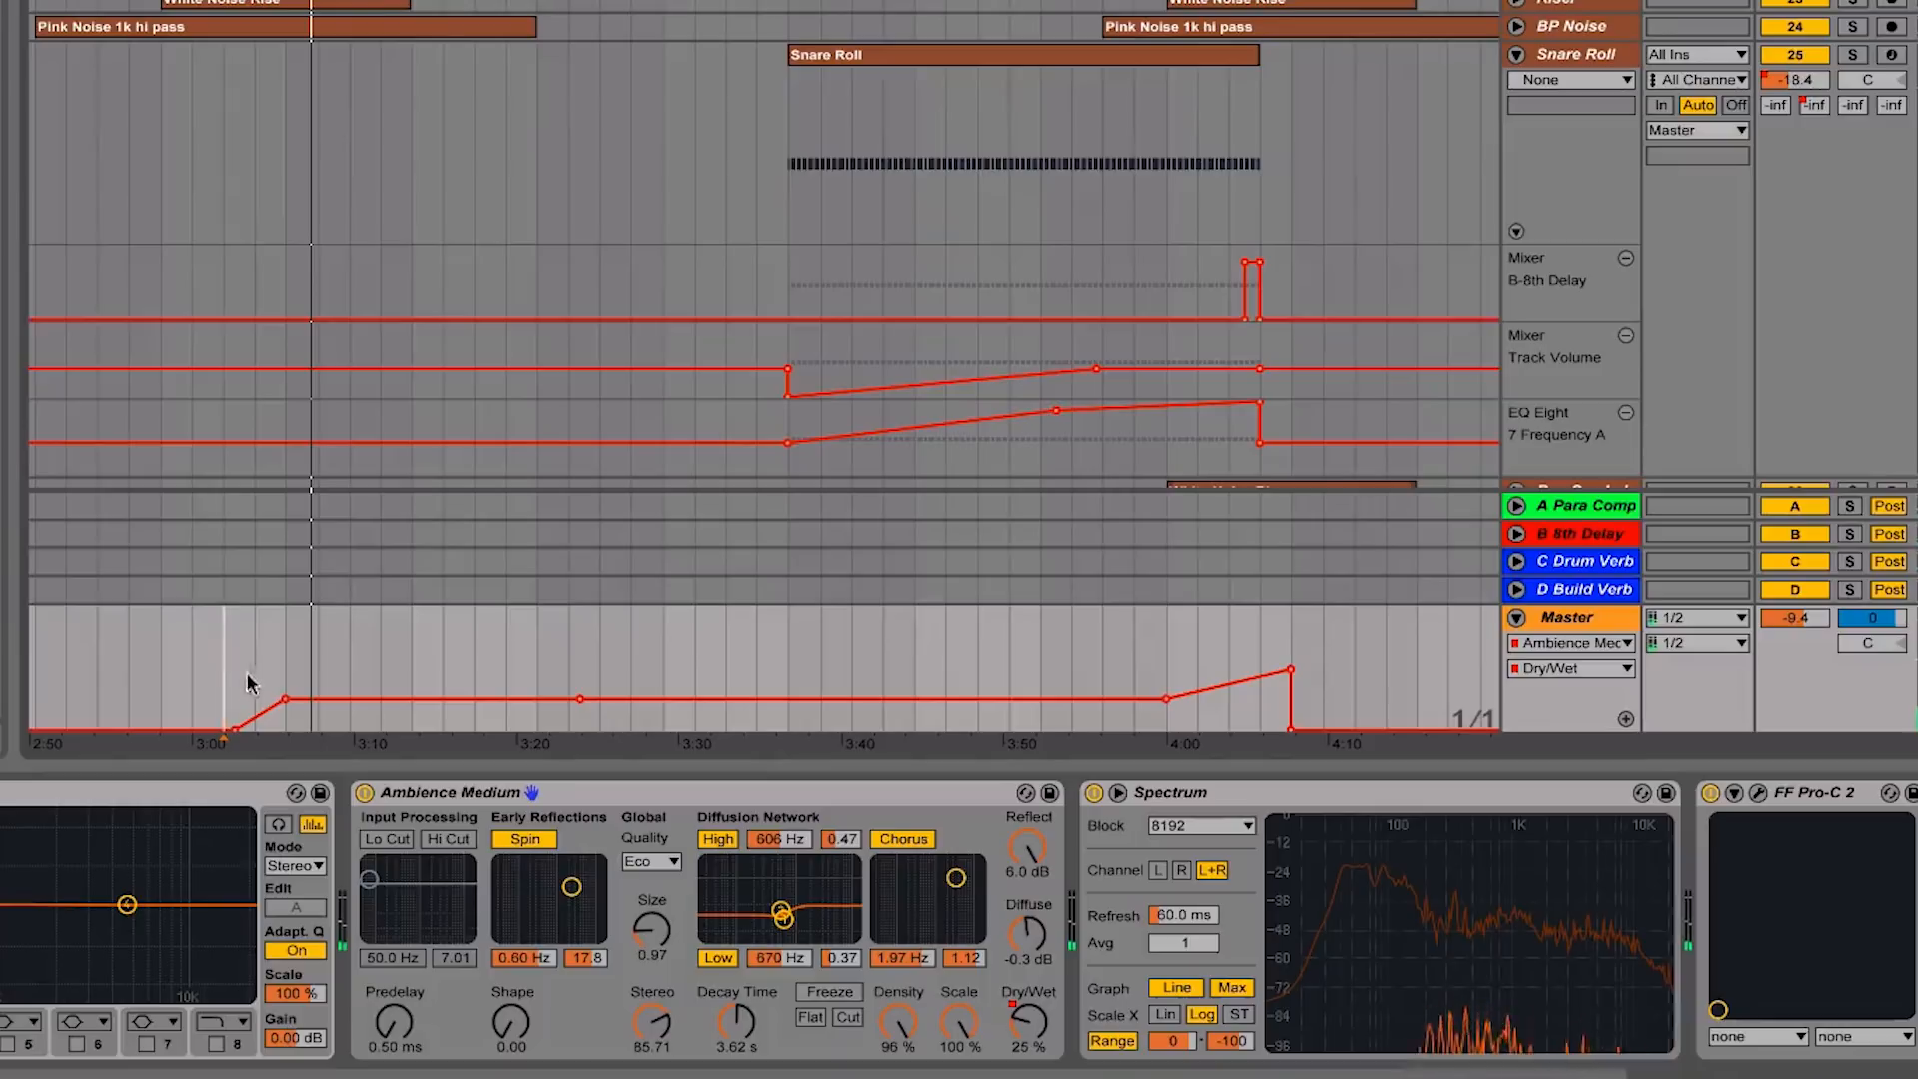
pyautogui.press('space')
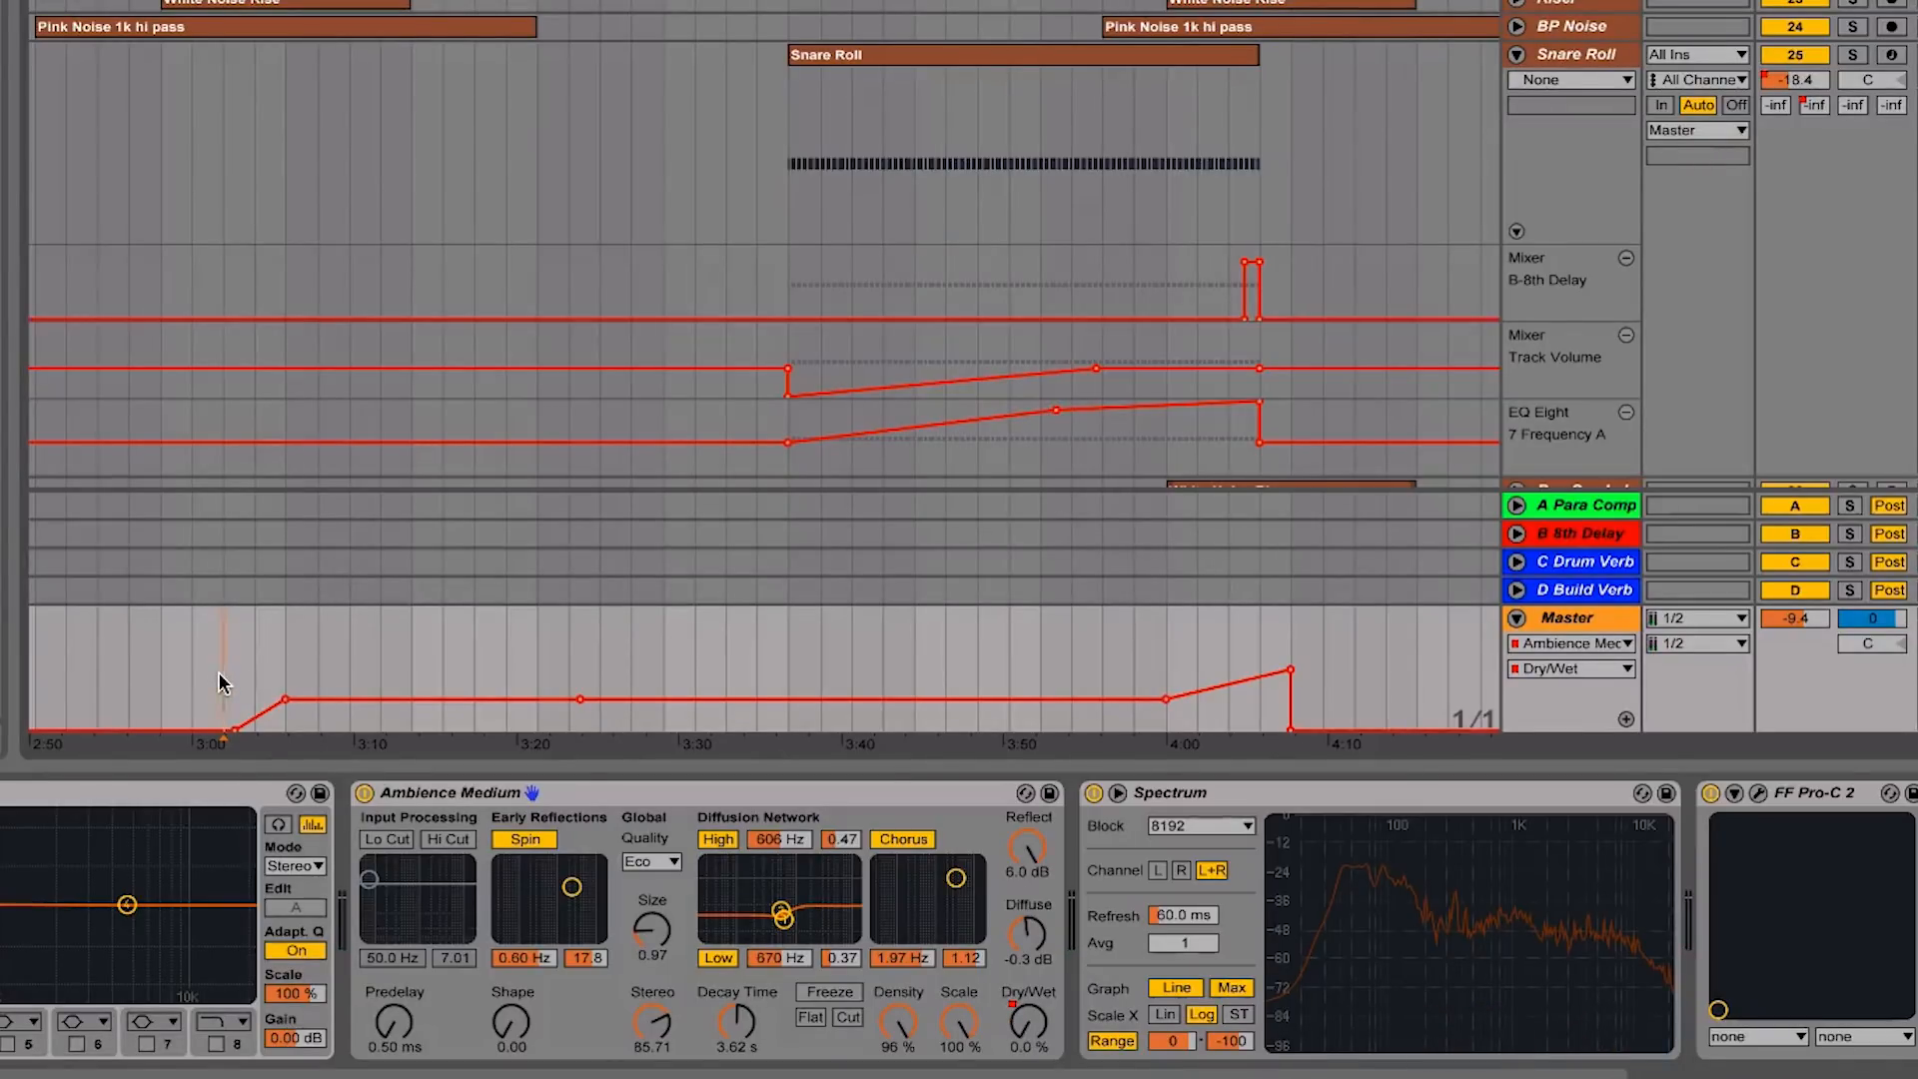
pyautogui.press('space')
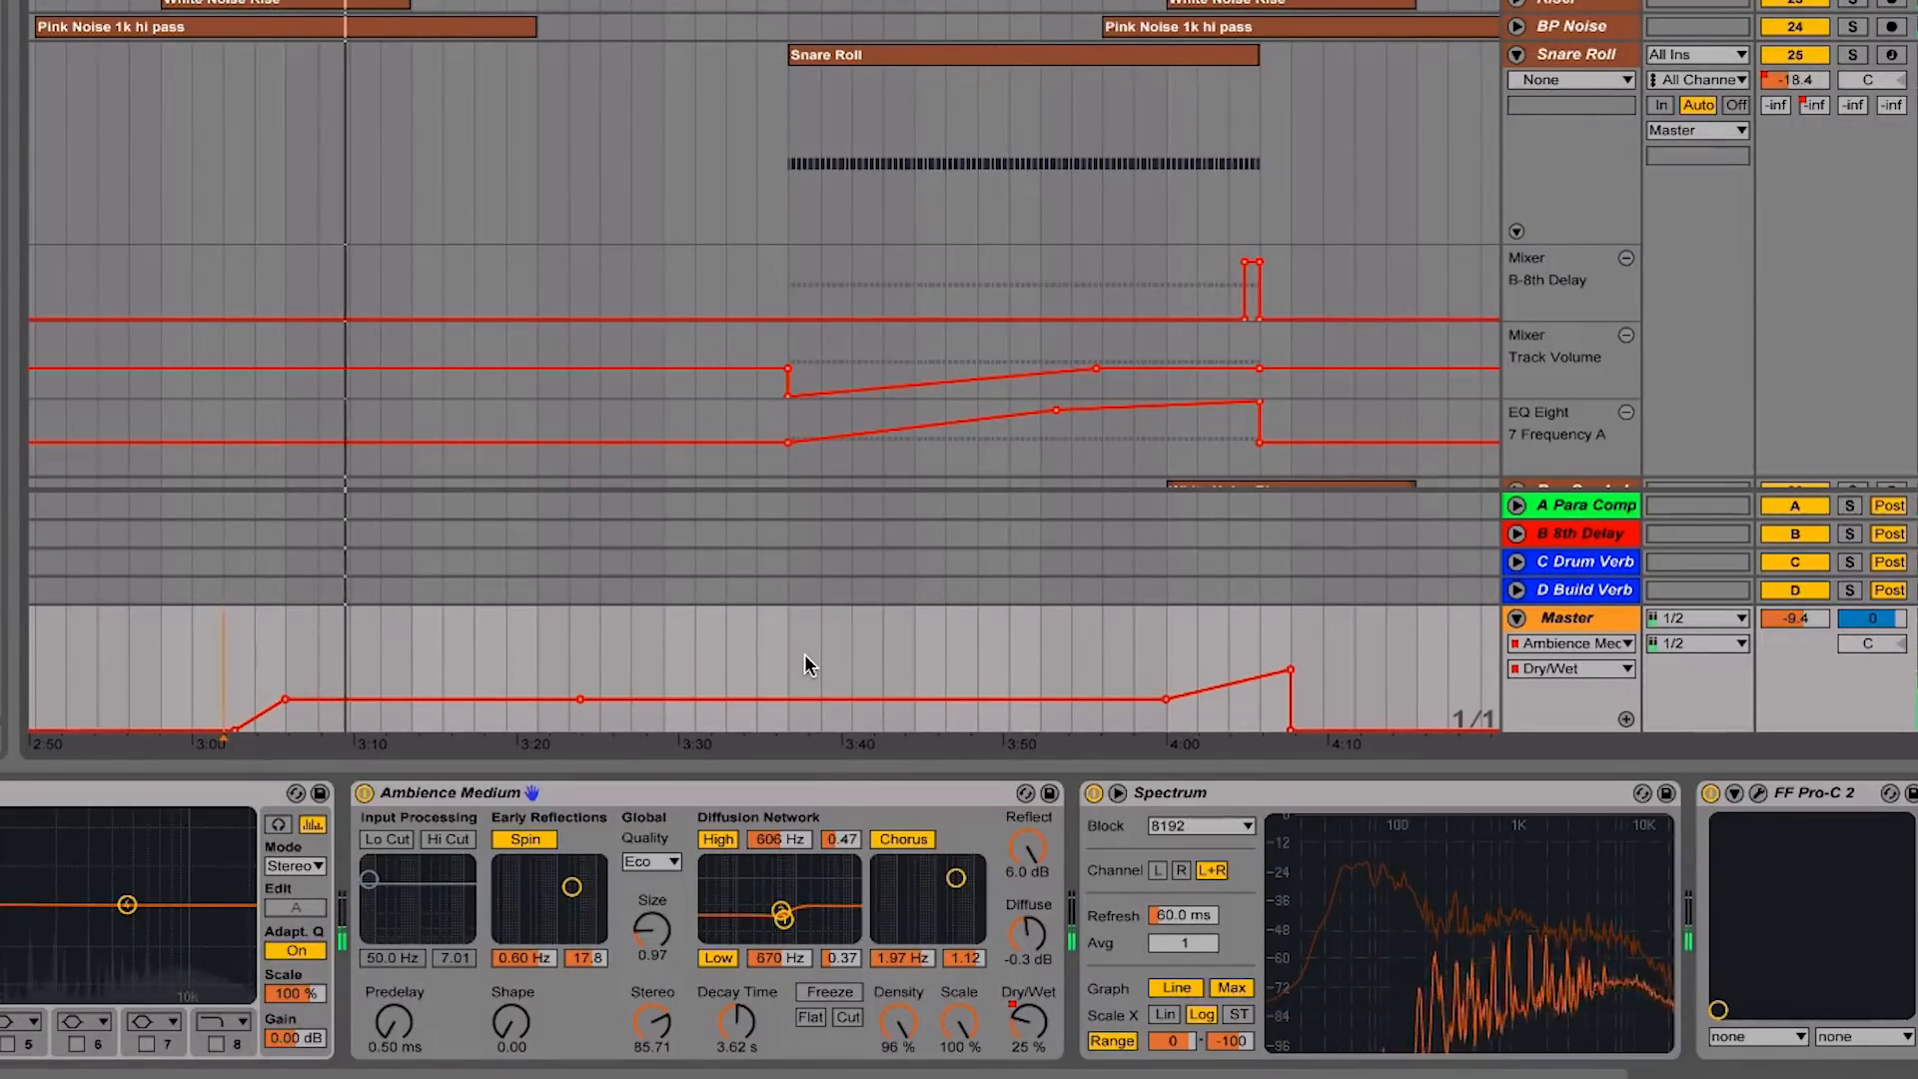
pyautogui.press('space')
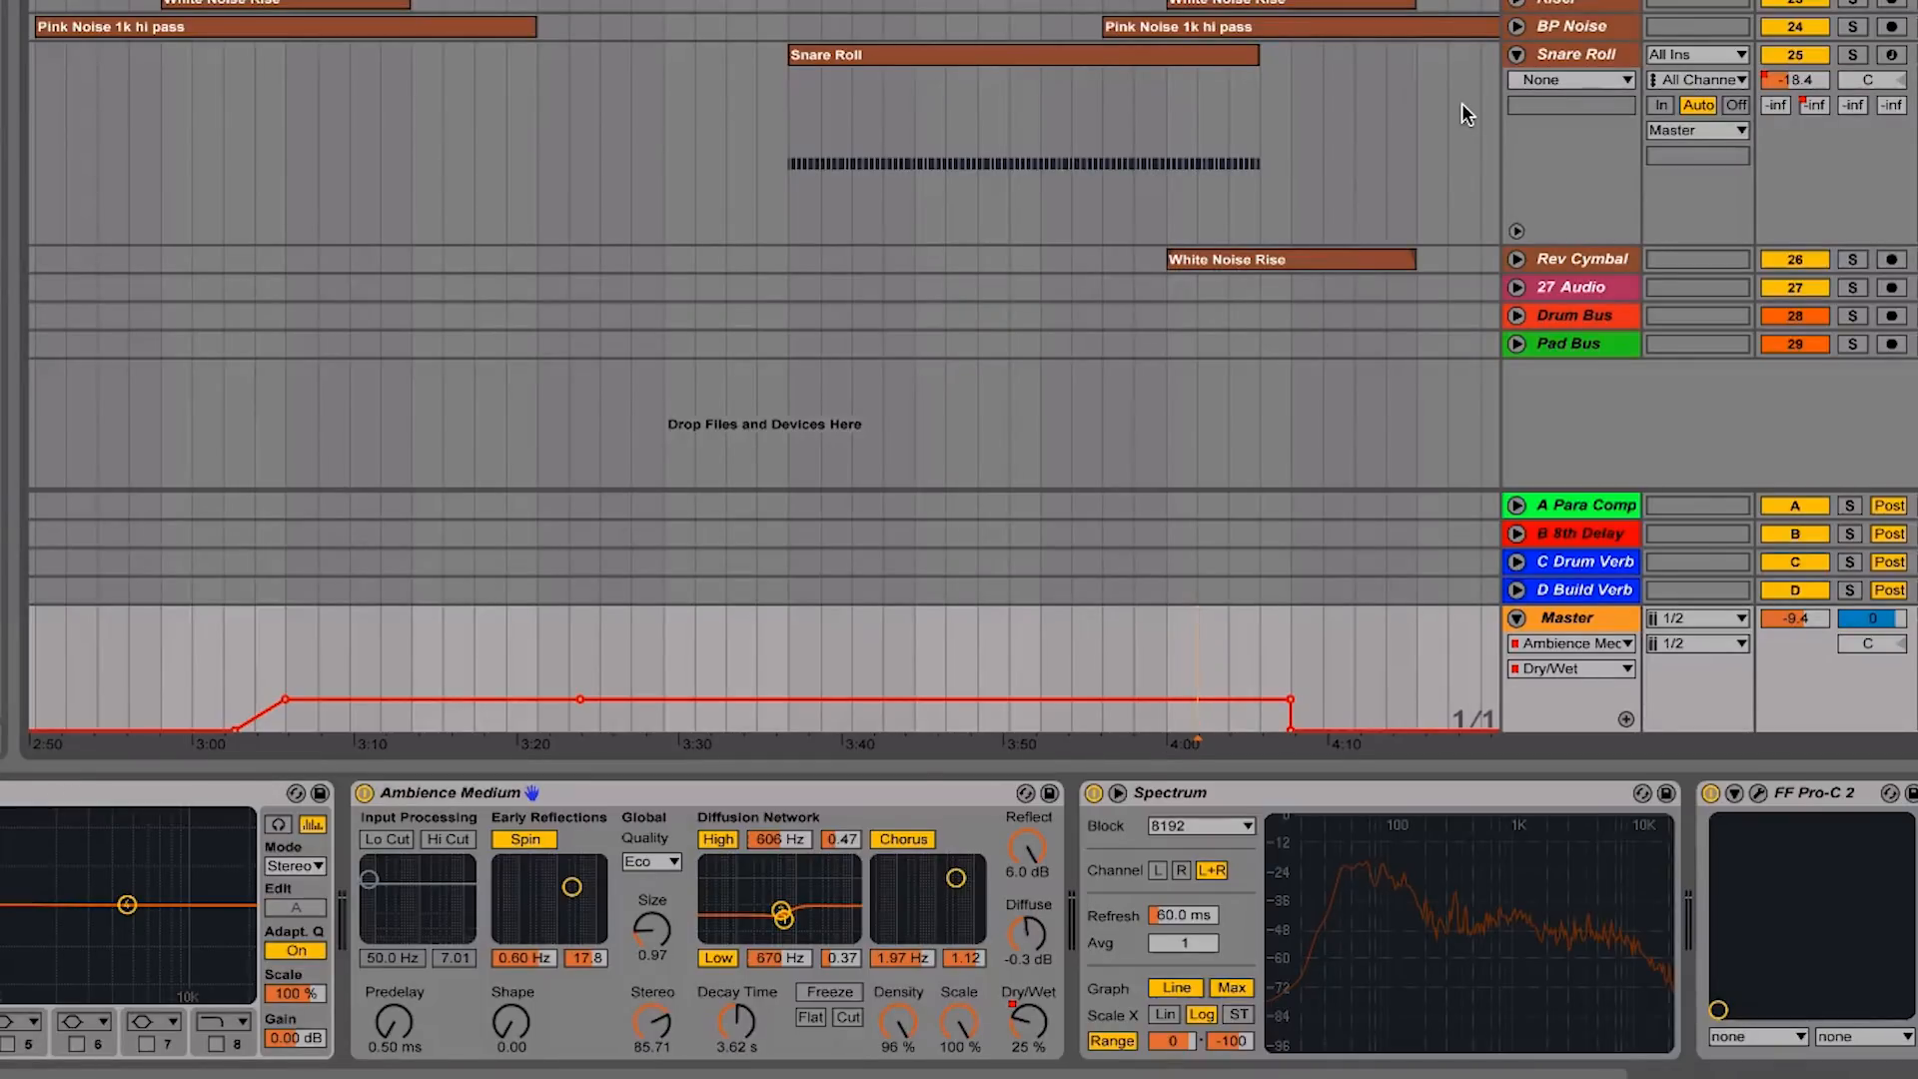
# Switch to Session View and open Vox Chop's Minimal Chop clip in Clip View
pyautogui.click(1146, 58)
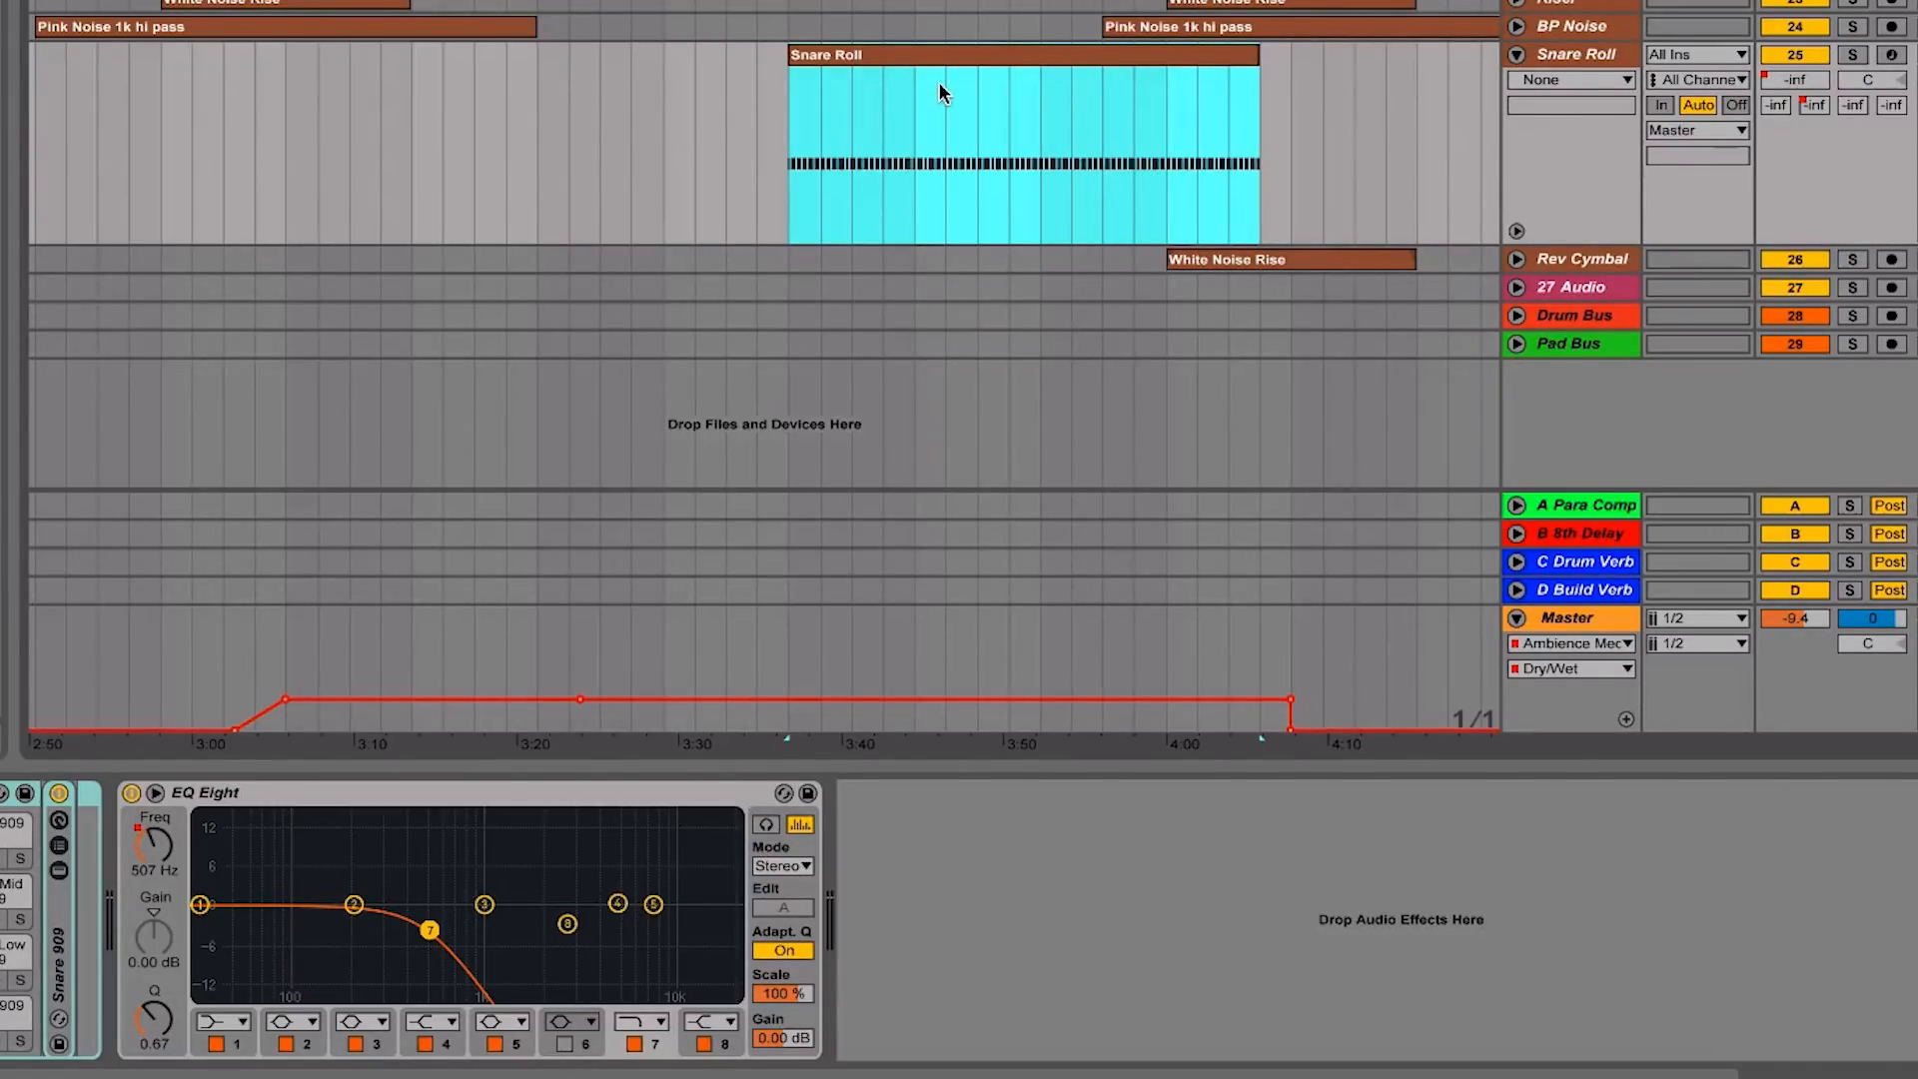
pyautogui.press('Tab')
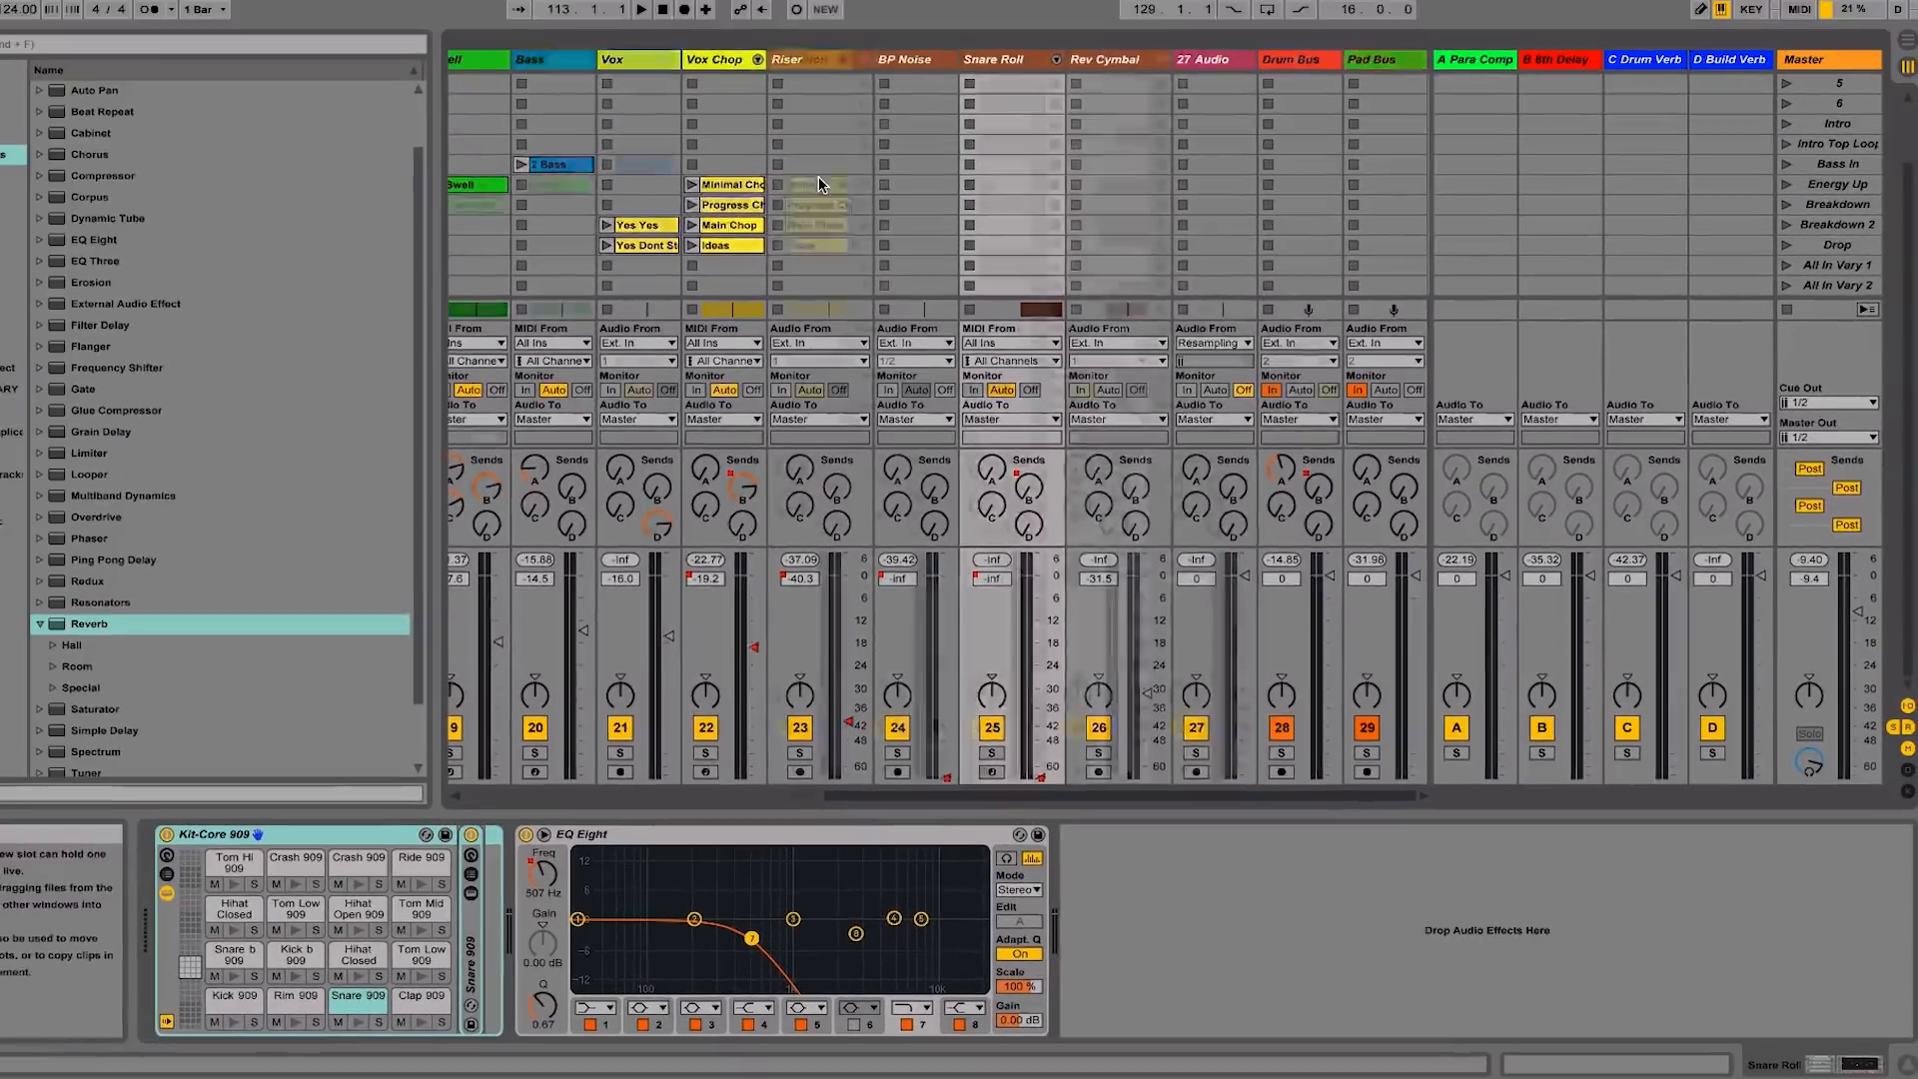
pyautogui.hscroll(-8, 872, 228)
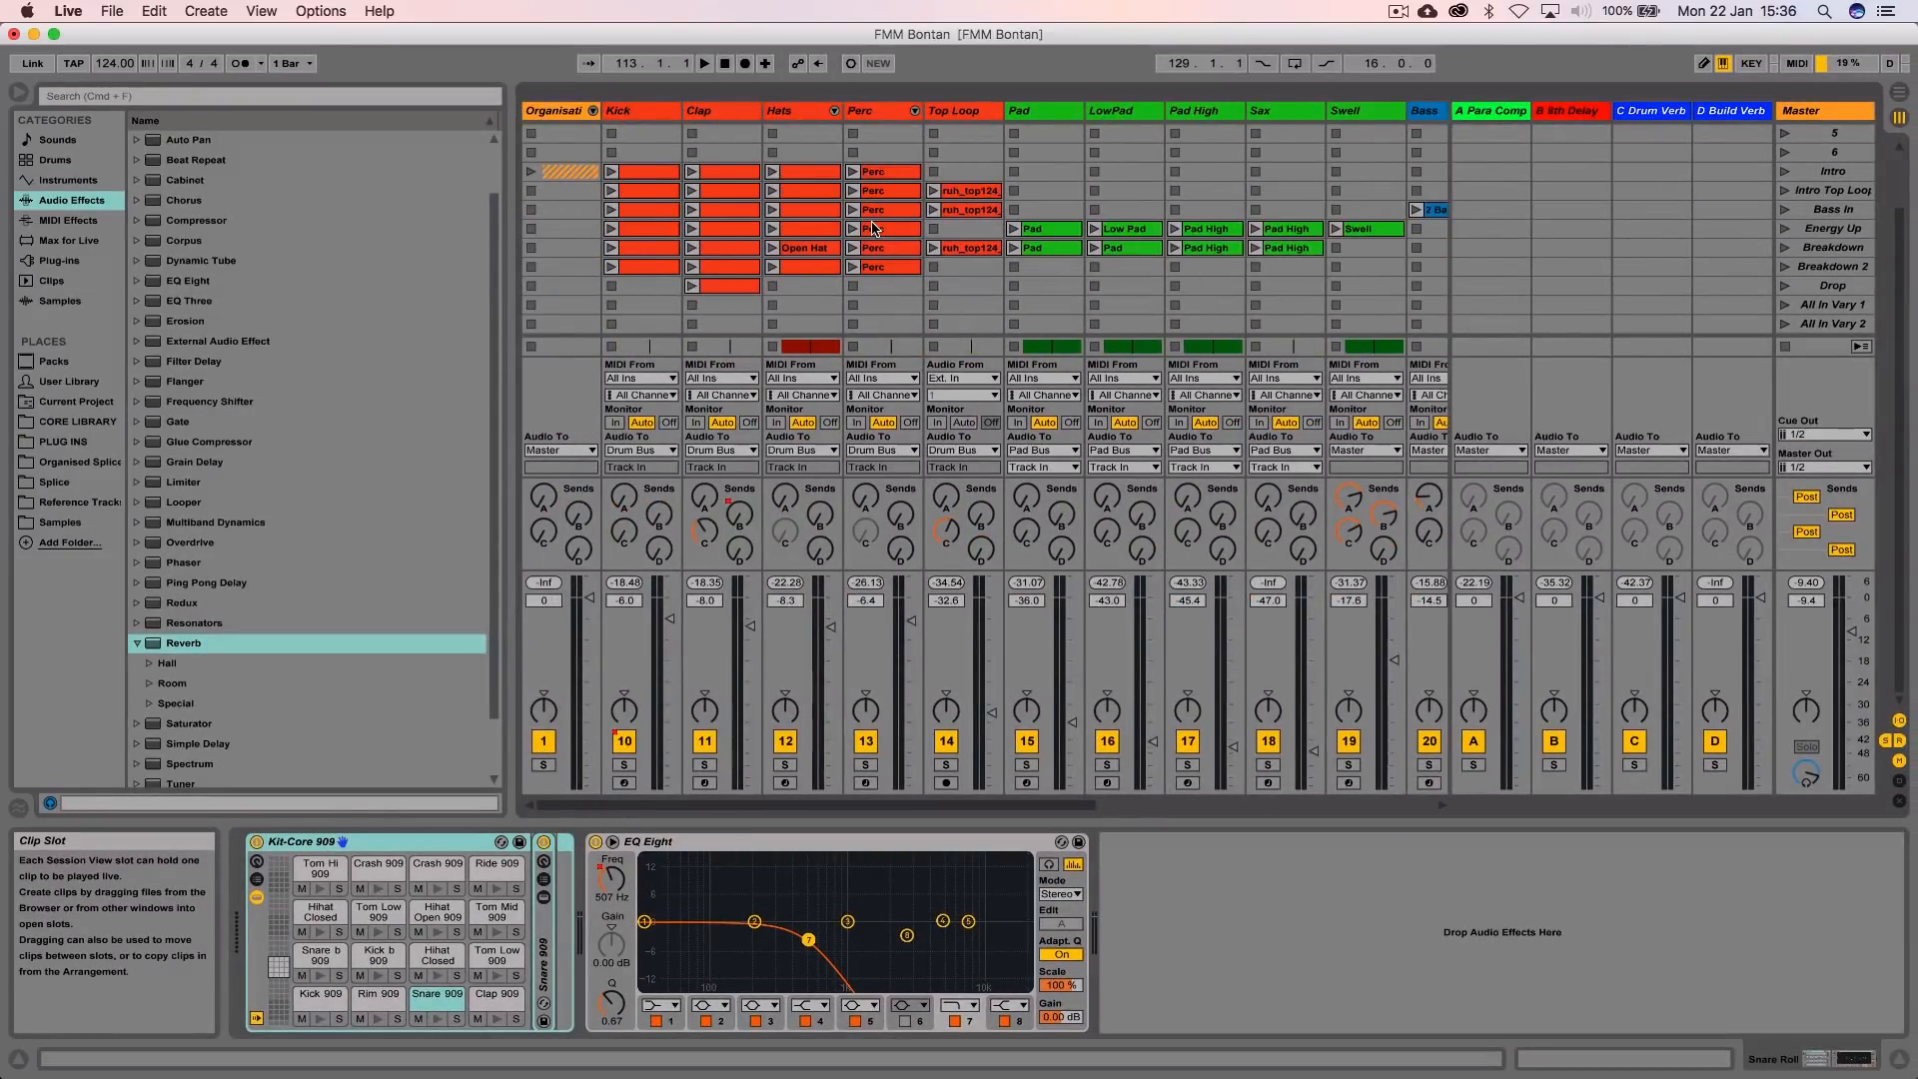
pyautogui.hscroll(4, 872, 228)
pyautogui.hscroll(4, 872, 228)
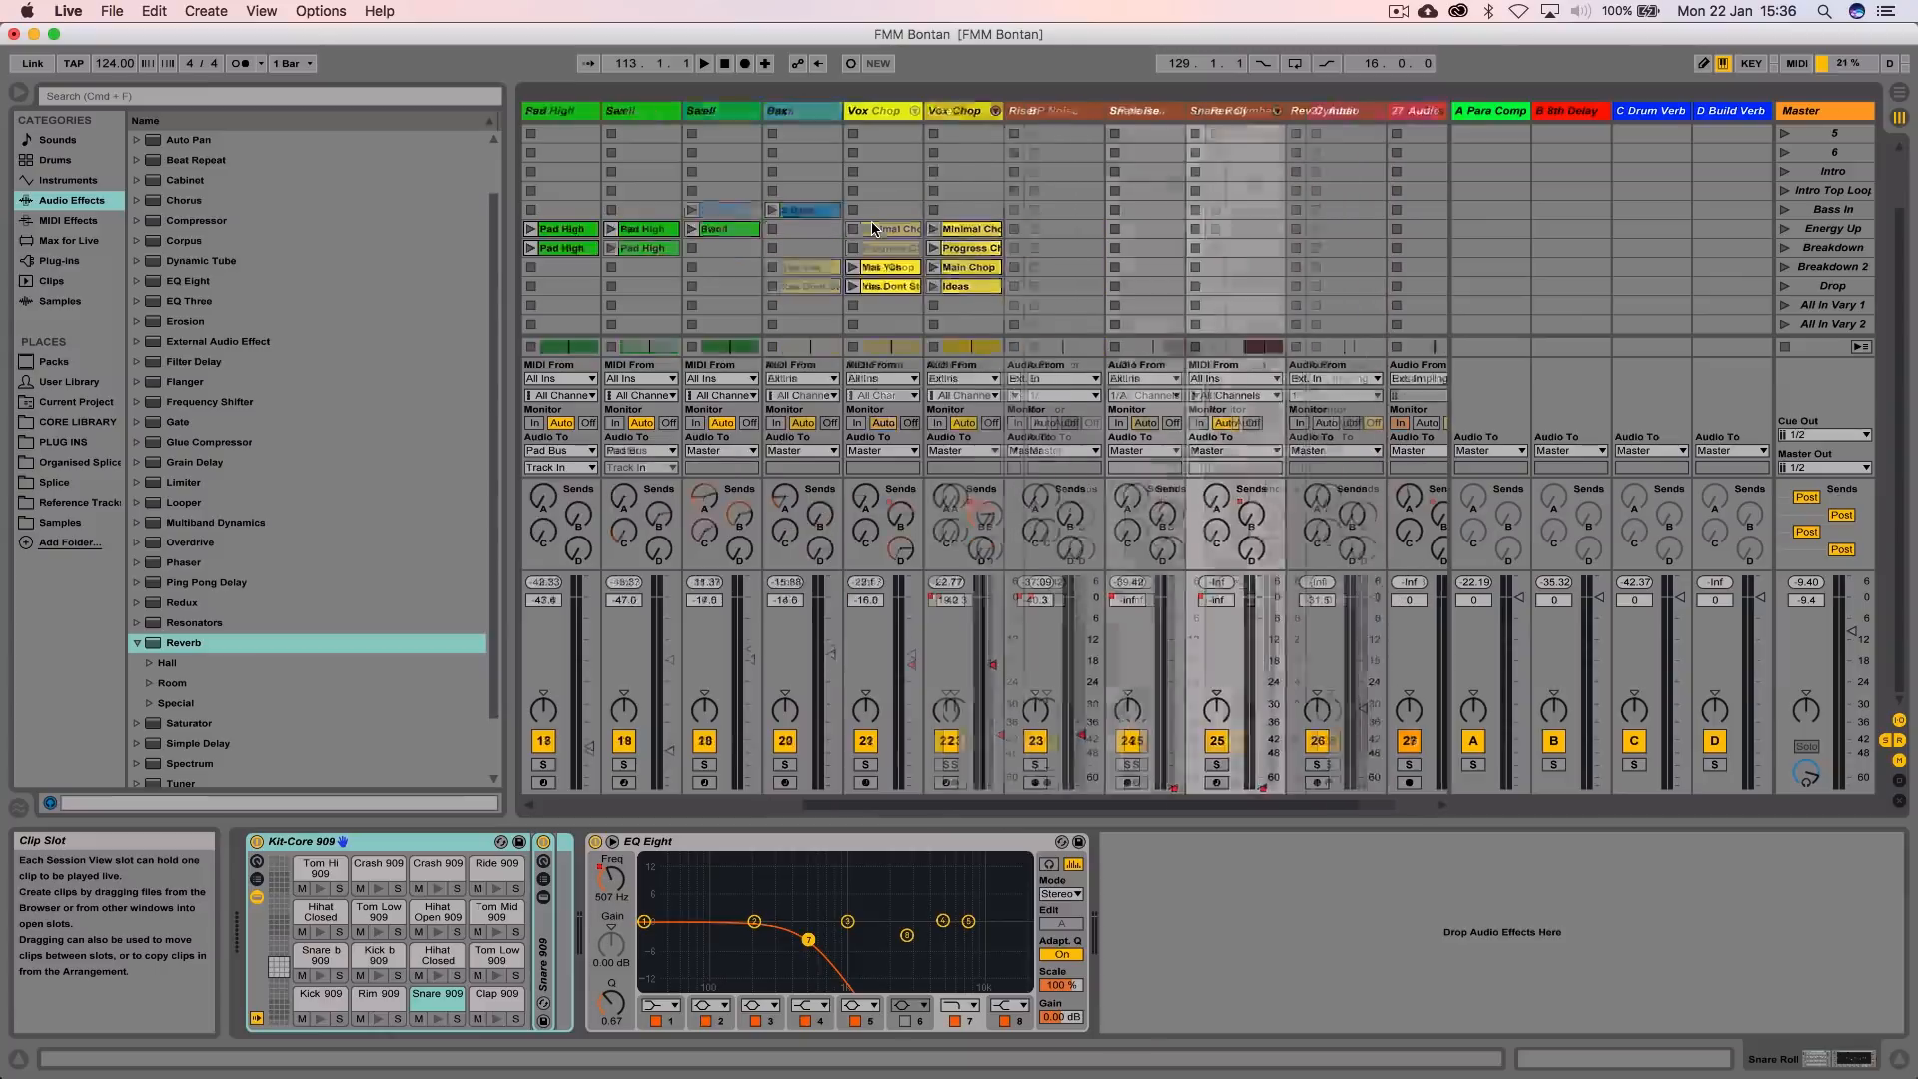
pyautogui.click(811, 233)
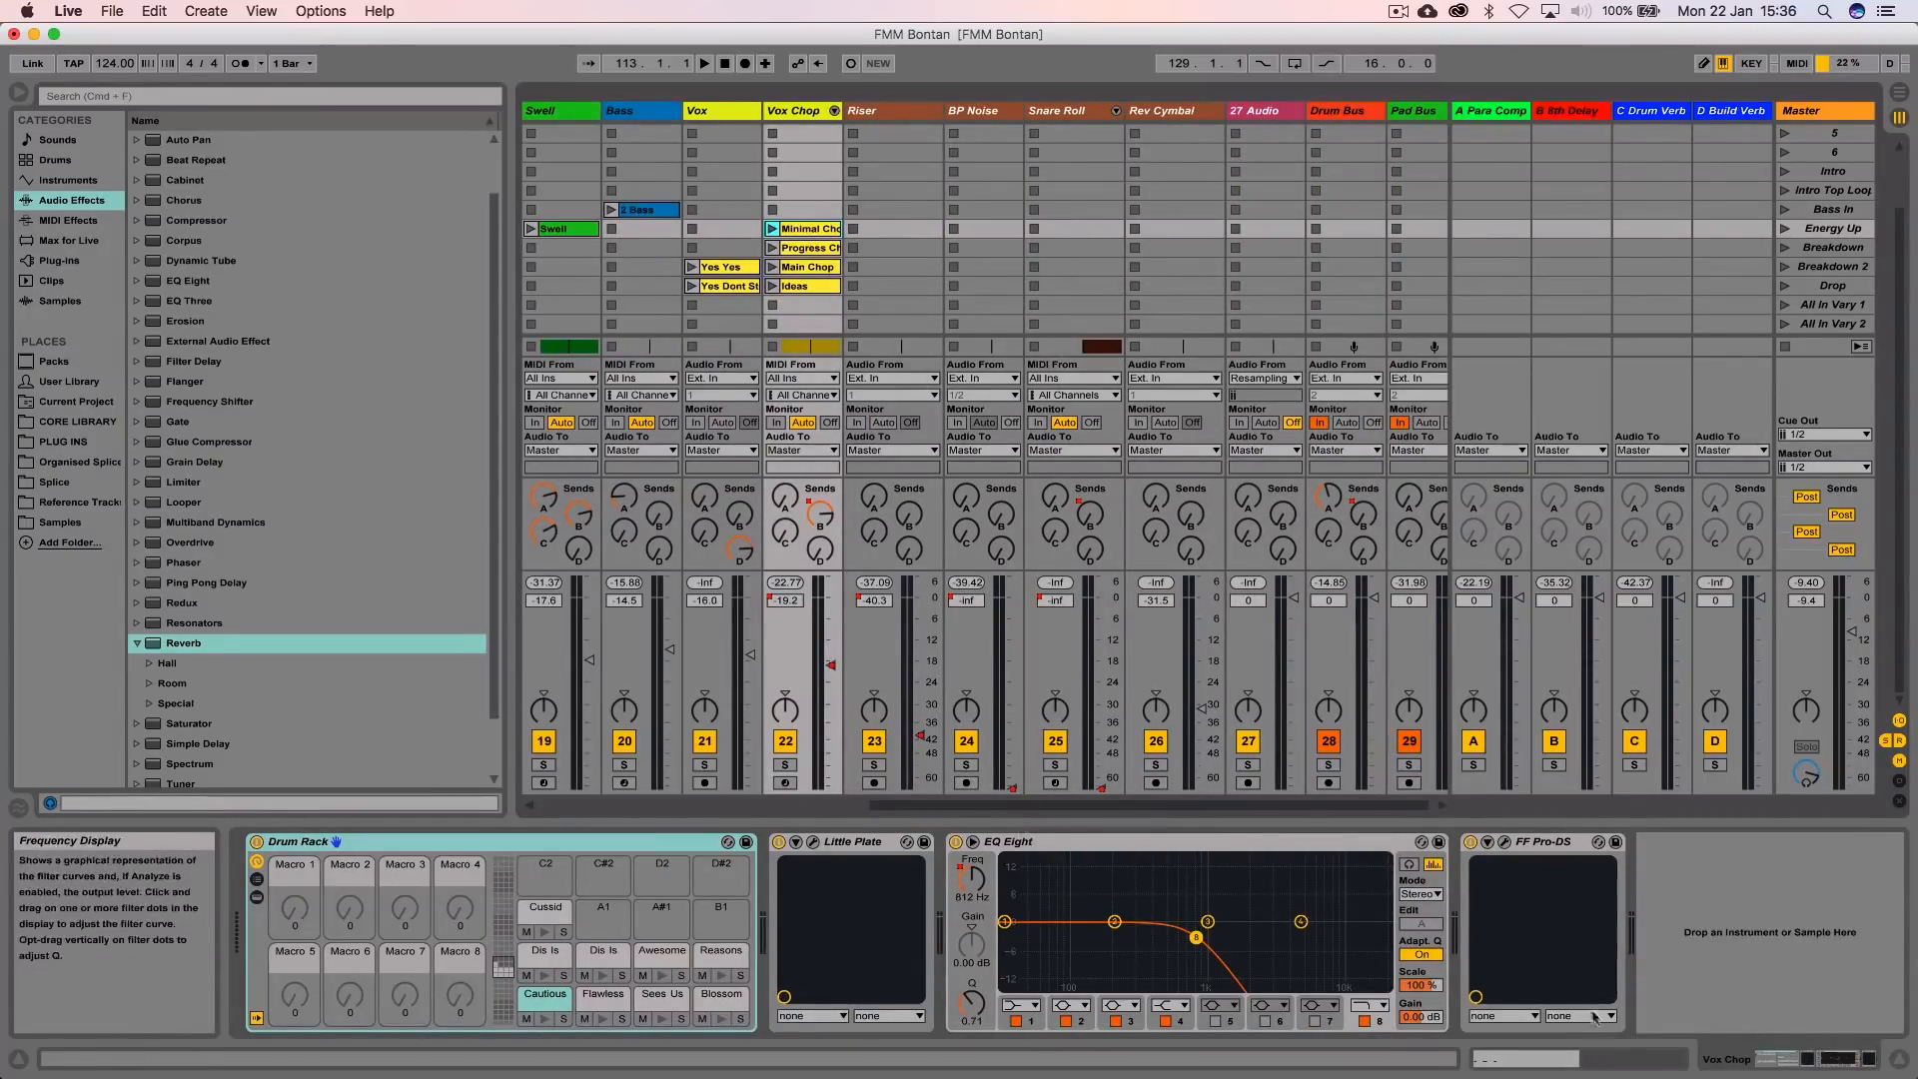
pyautogui.click(1510, 1062)
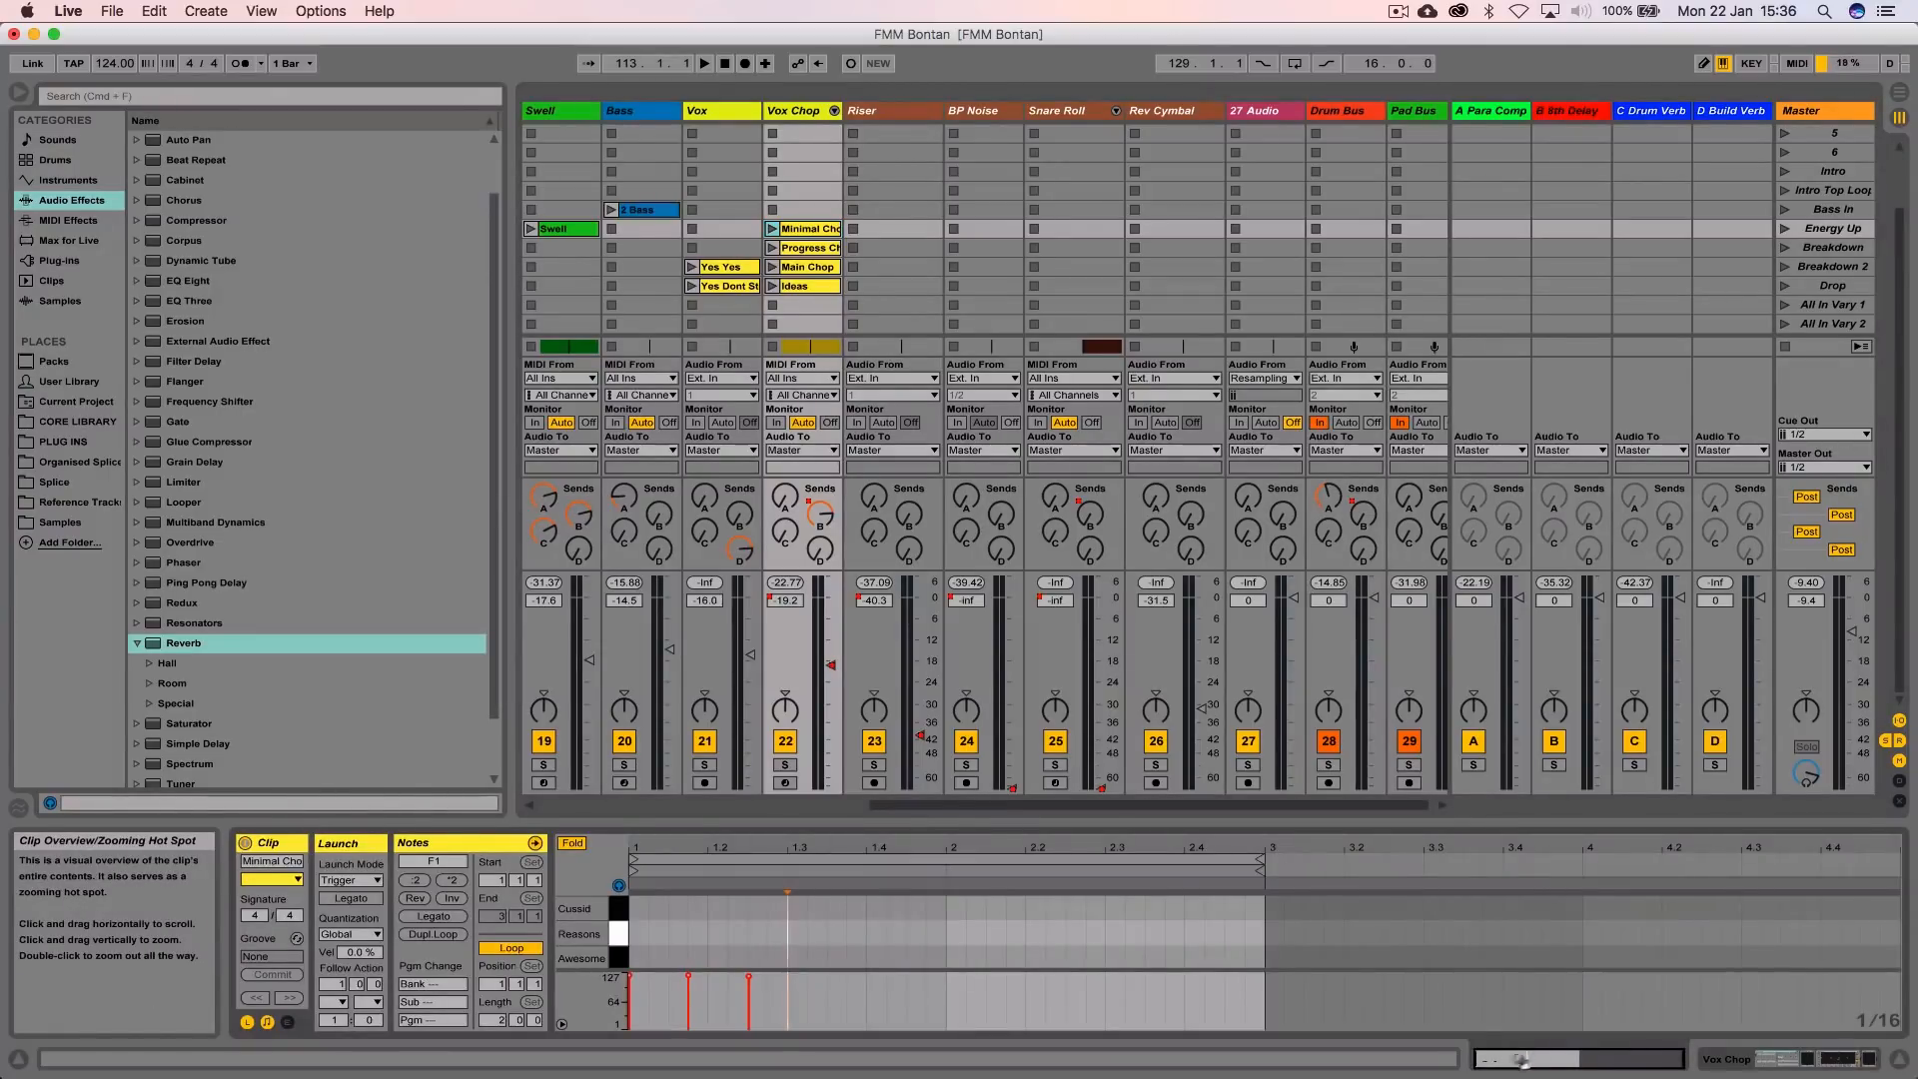
# Enlarge the MIDI note editor and fit it to the clip's two bars and its Dis Is notes
pyautogui.moveTo(1680, 1061); pyautogui.dragTo(1558, 1060)
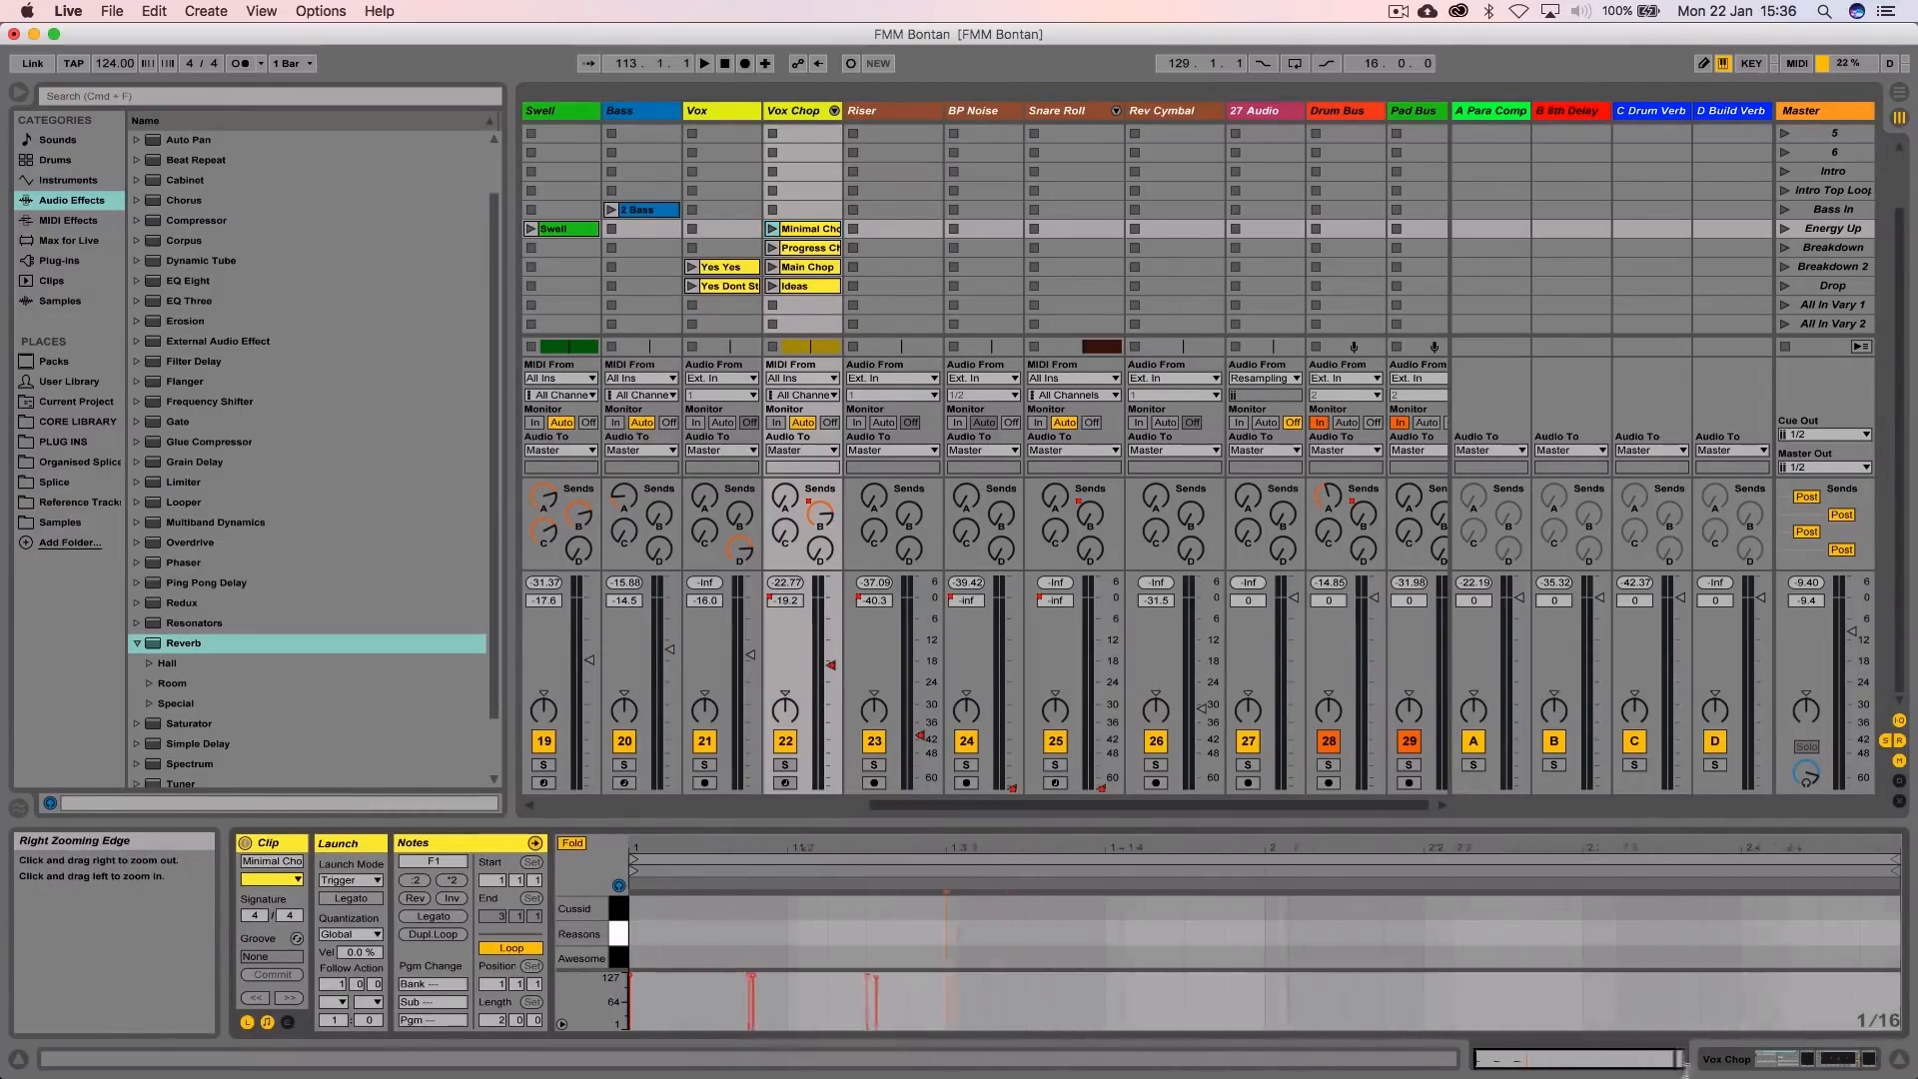
pyautogui.scroll(-2, 1370, 949)
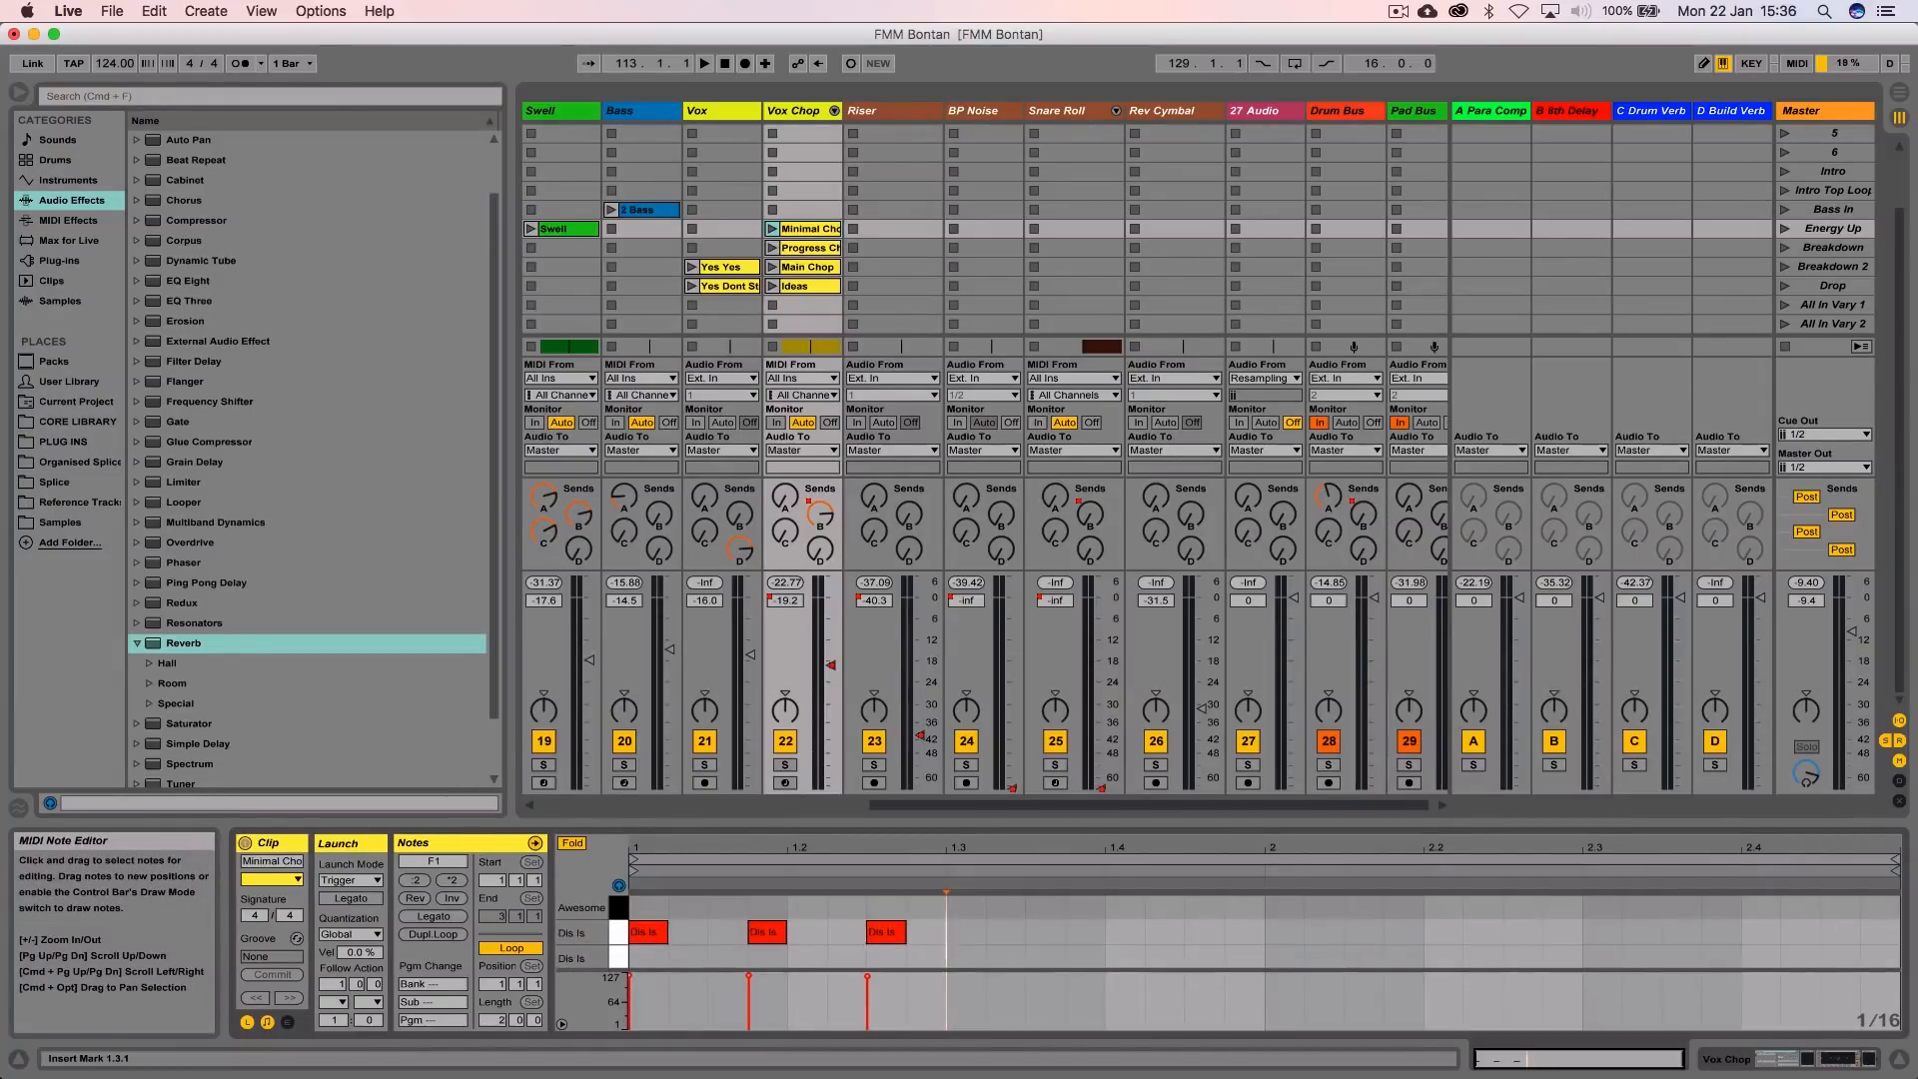
pyautogui.moveTo(909, 821); pyautogui.dragTo(908, 743)
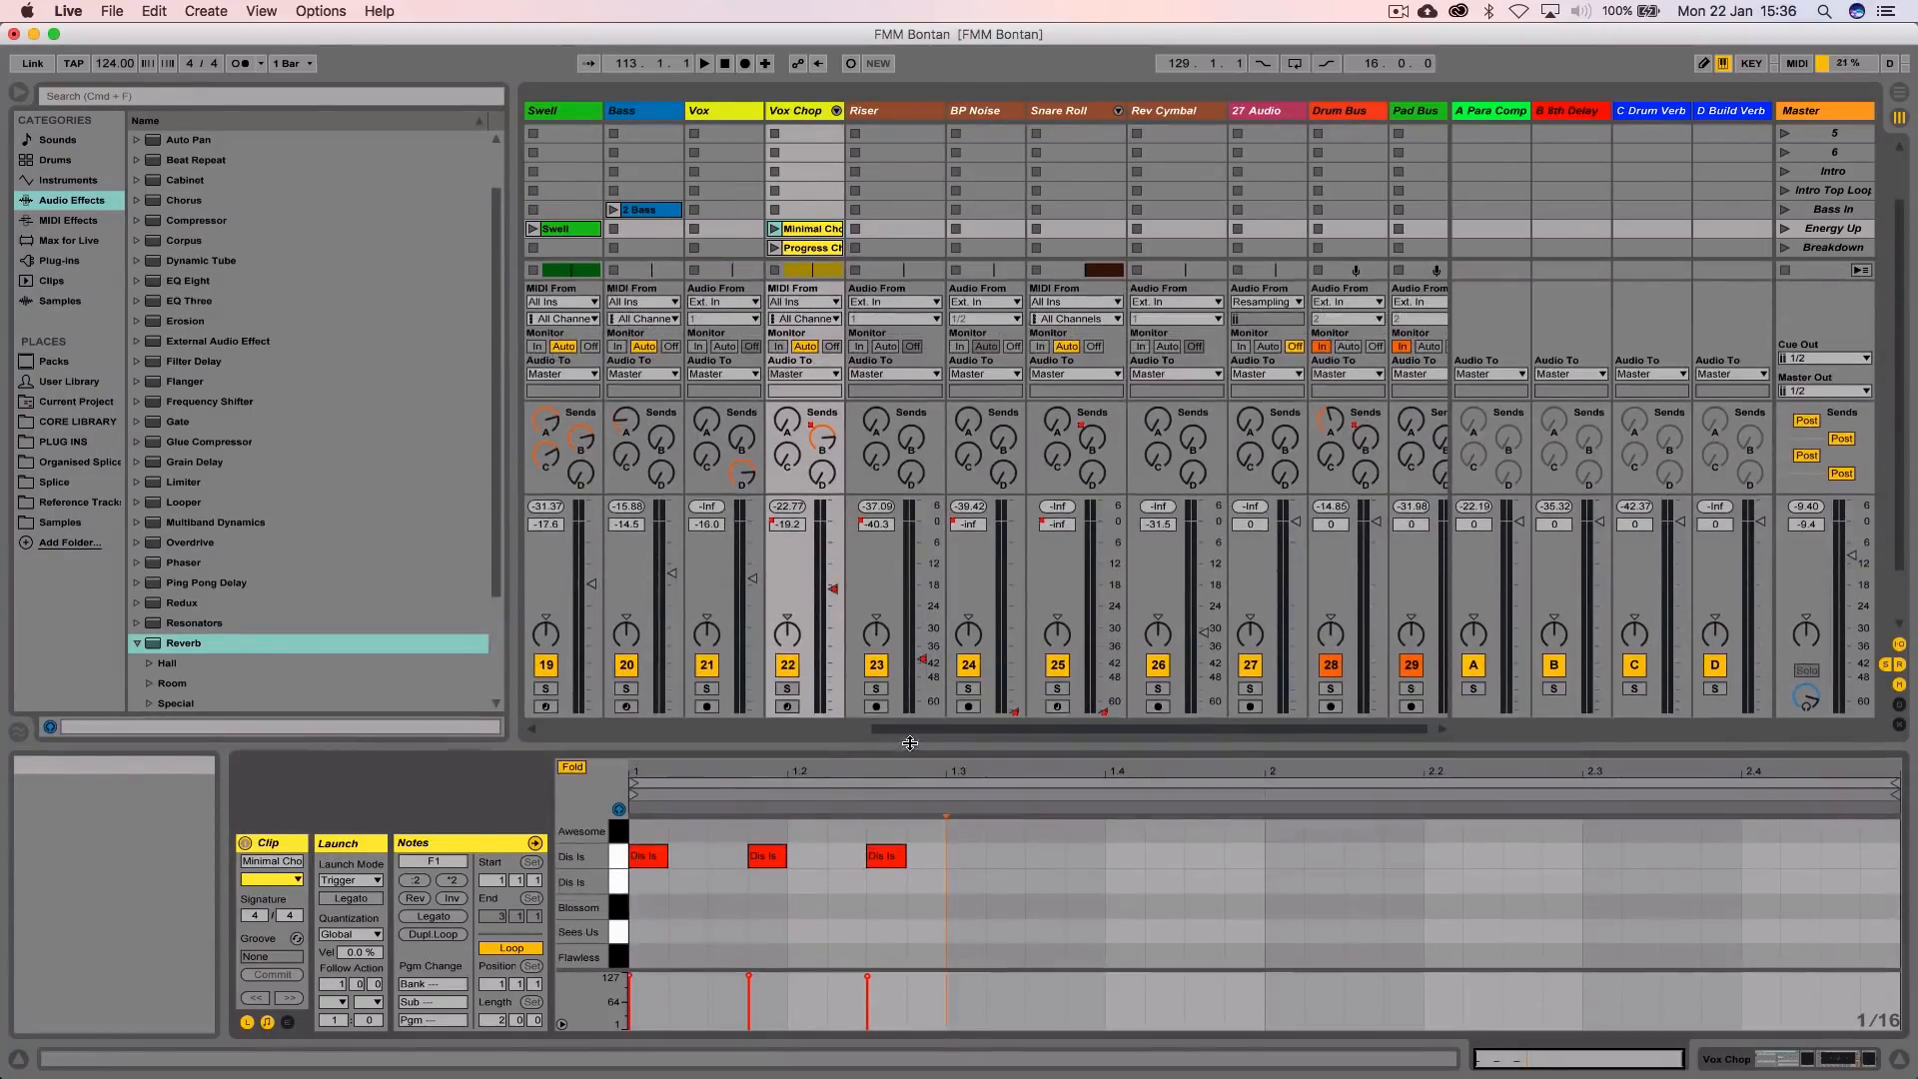
pyautogui.scroll(1, 822, 890)
pyautogui.click(875, 885)
pyautogui.click(869, 861)
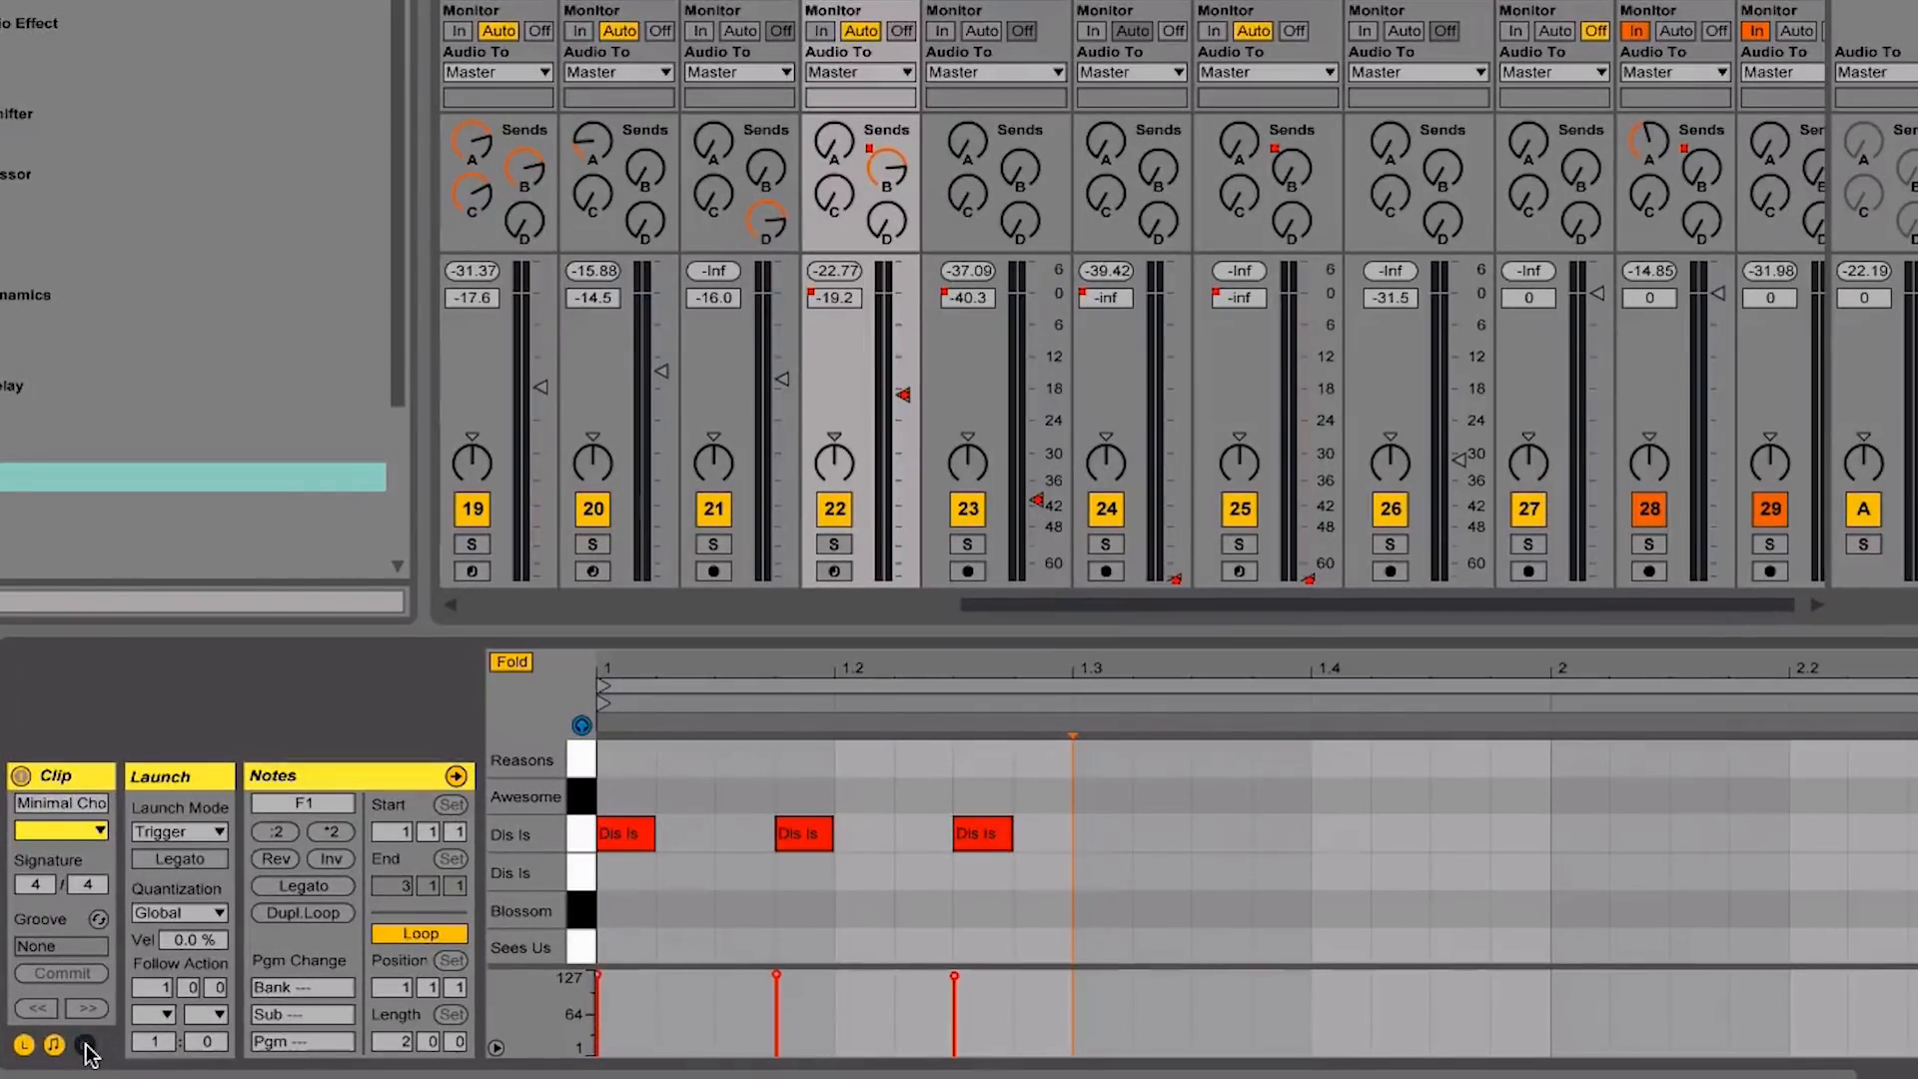
# Show the Minimal Chop clip's envelopes and choose the Mixer's D-Build Verb send
pyautogui.click(107, 1041)
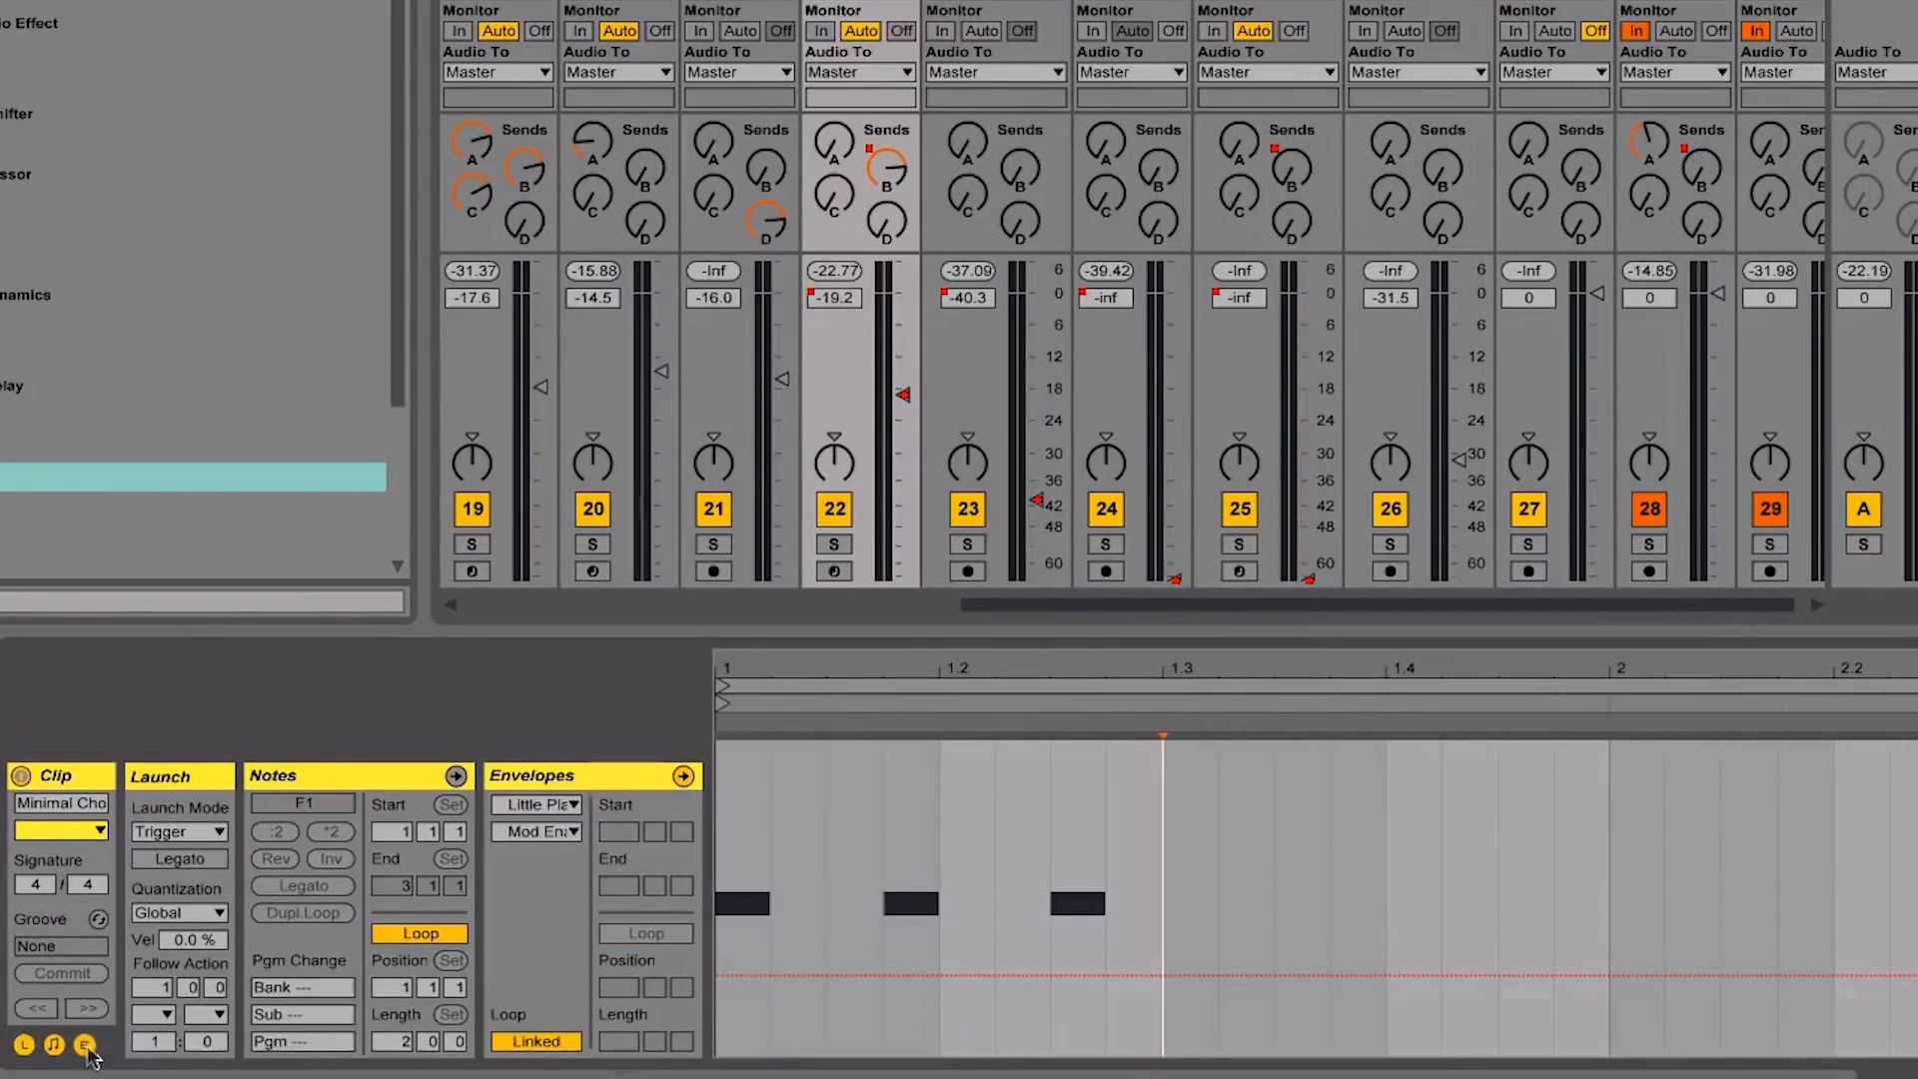
pyautogui.click(525, 800)
pyautogui.click(551, 752)
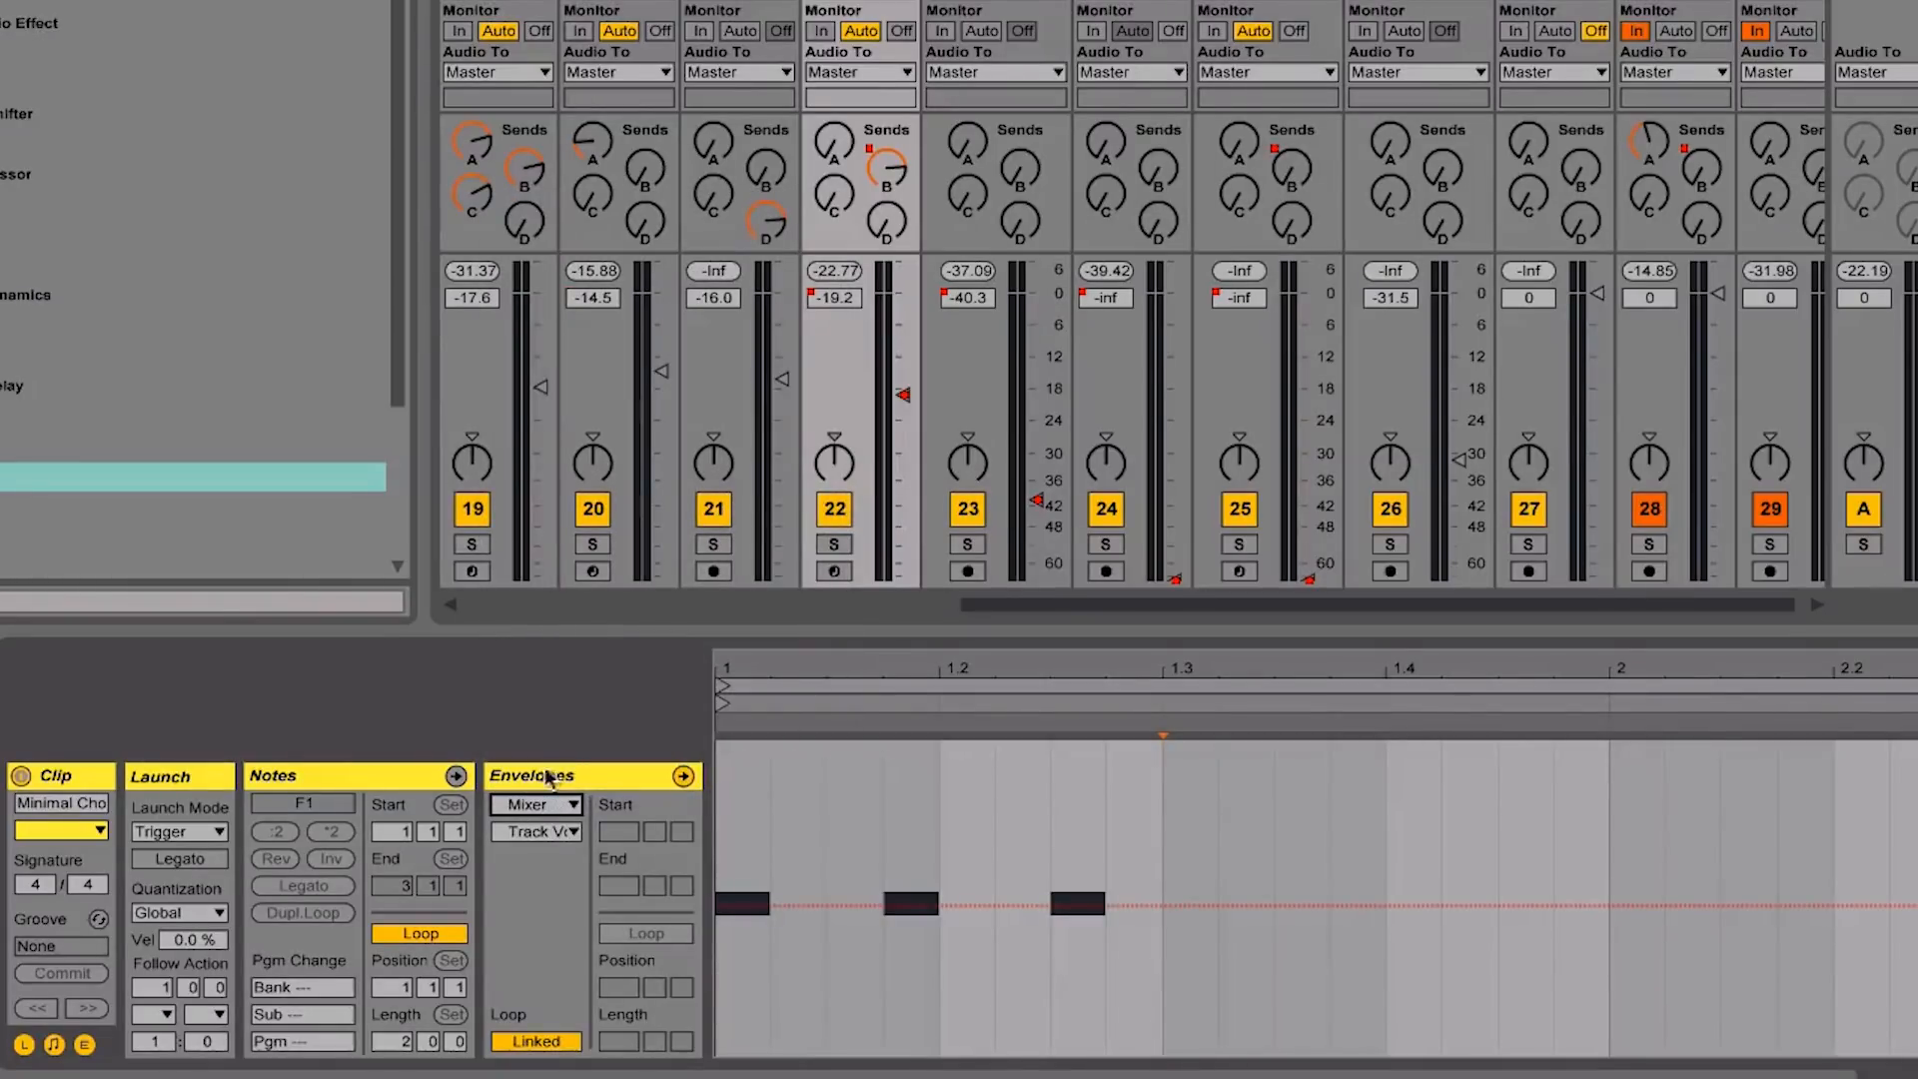
pyautogui.click(537, 805)
pyautogui.click(530, 752)
pyautogui.click(540, 831)
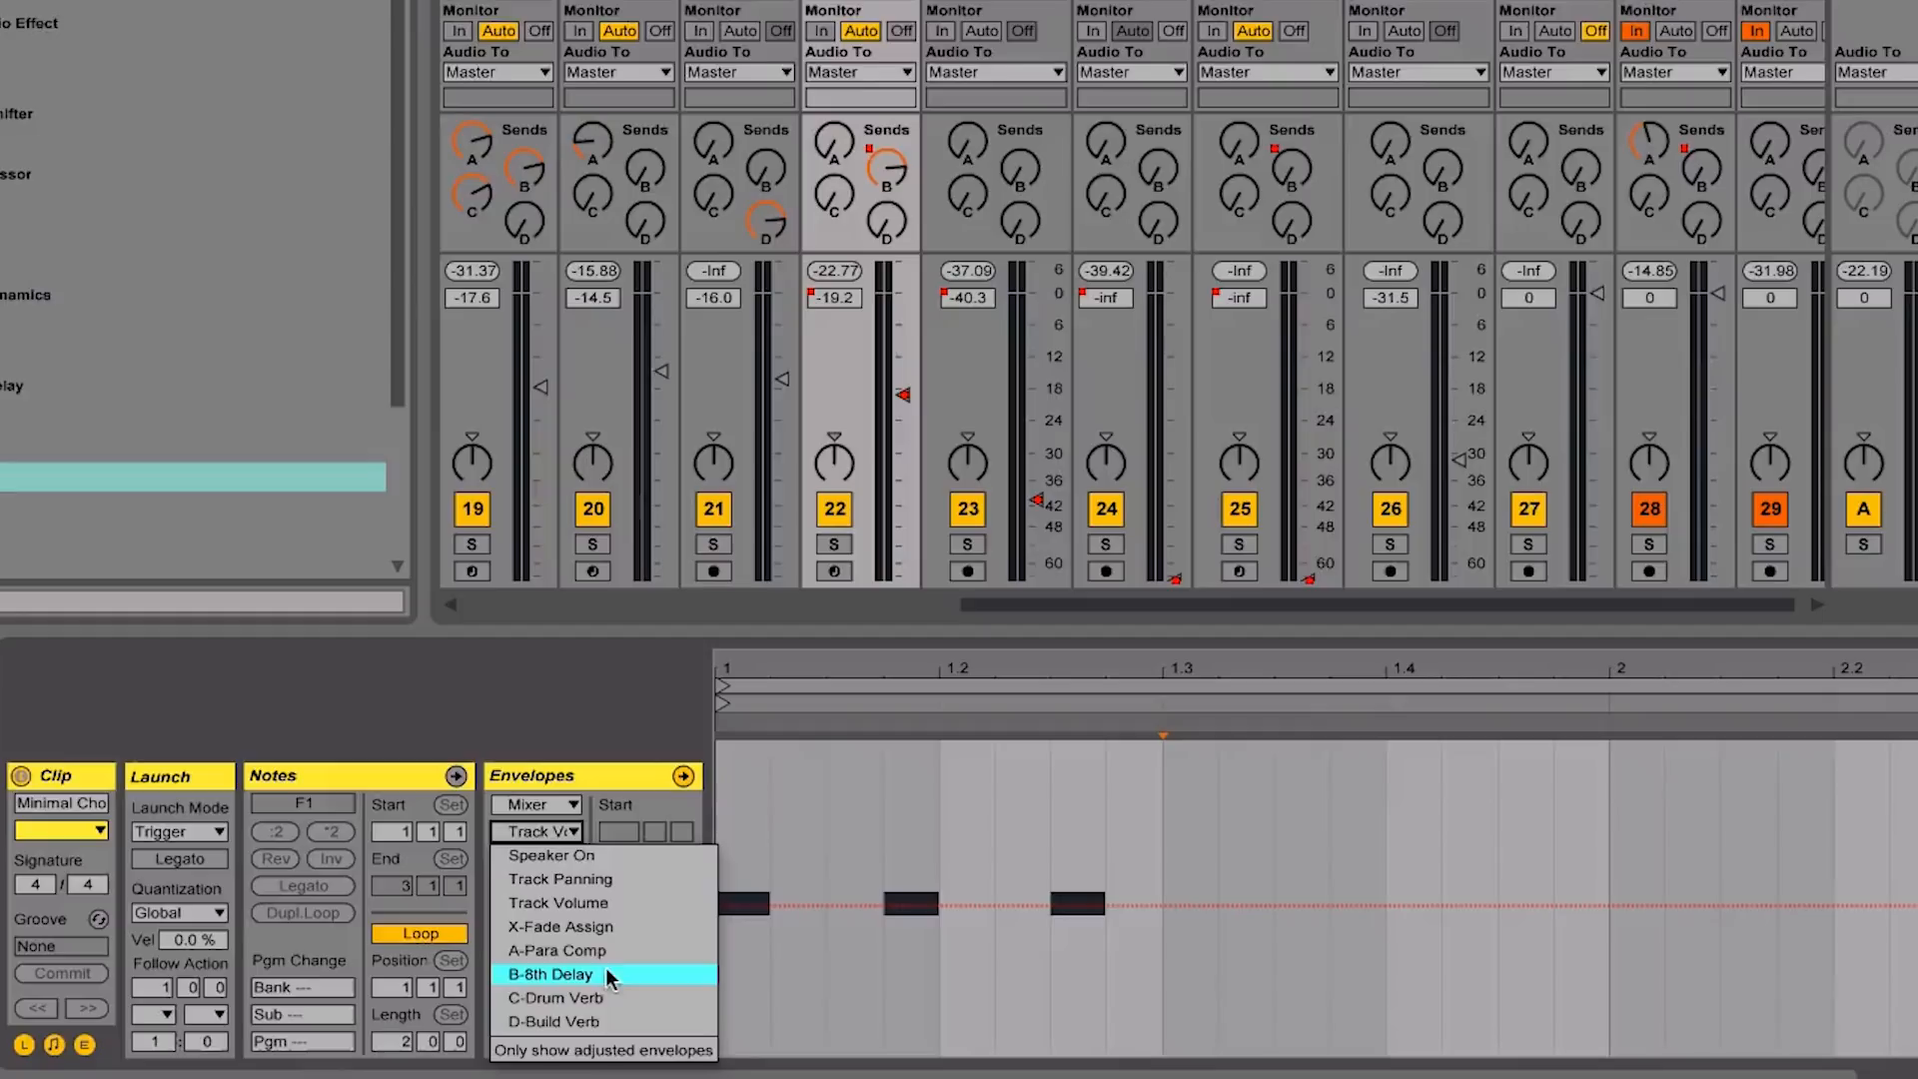
pyautogui.click(588, 1023)
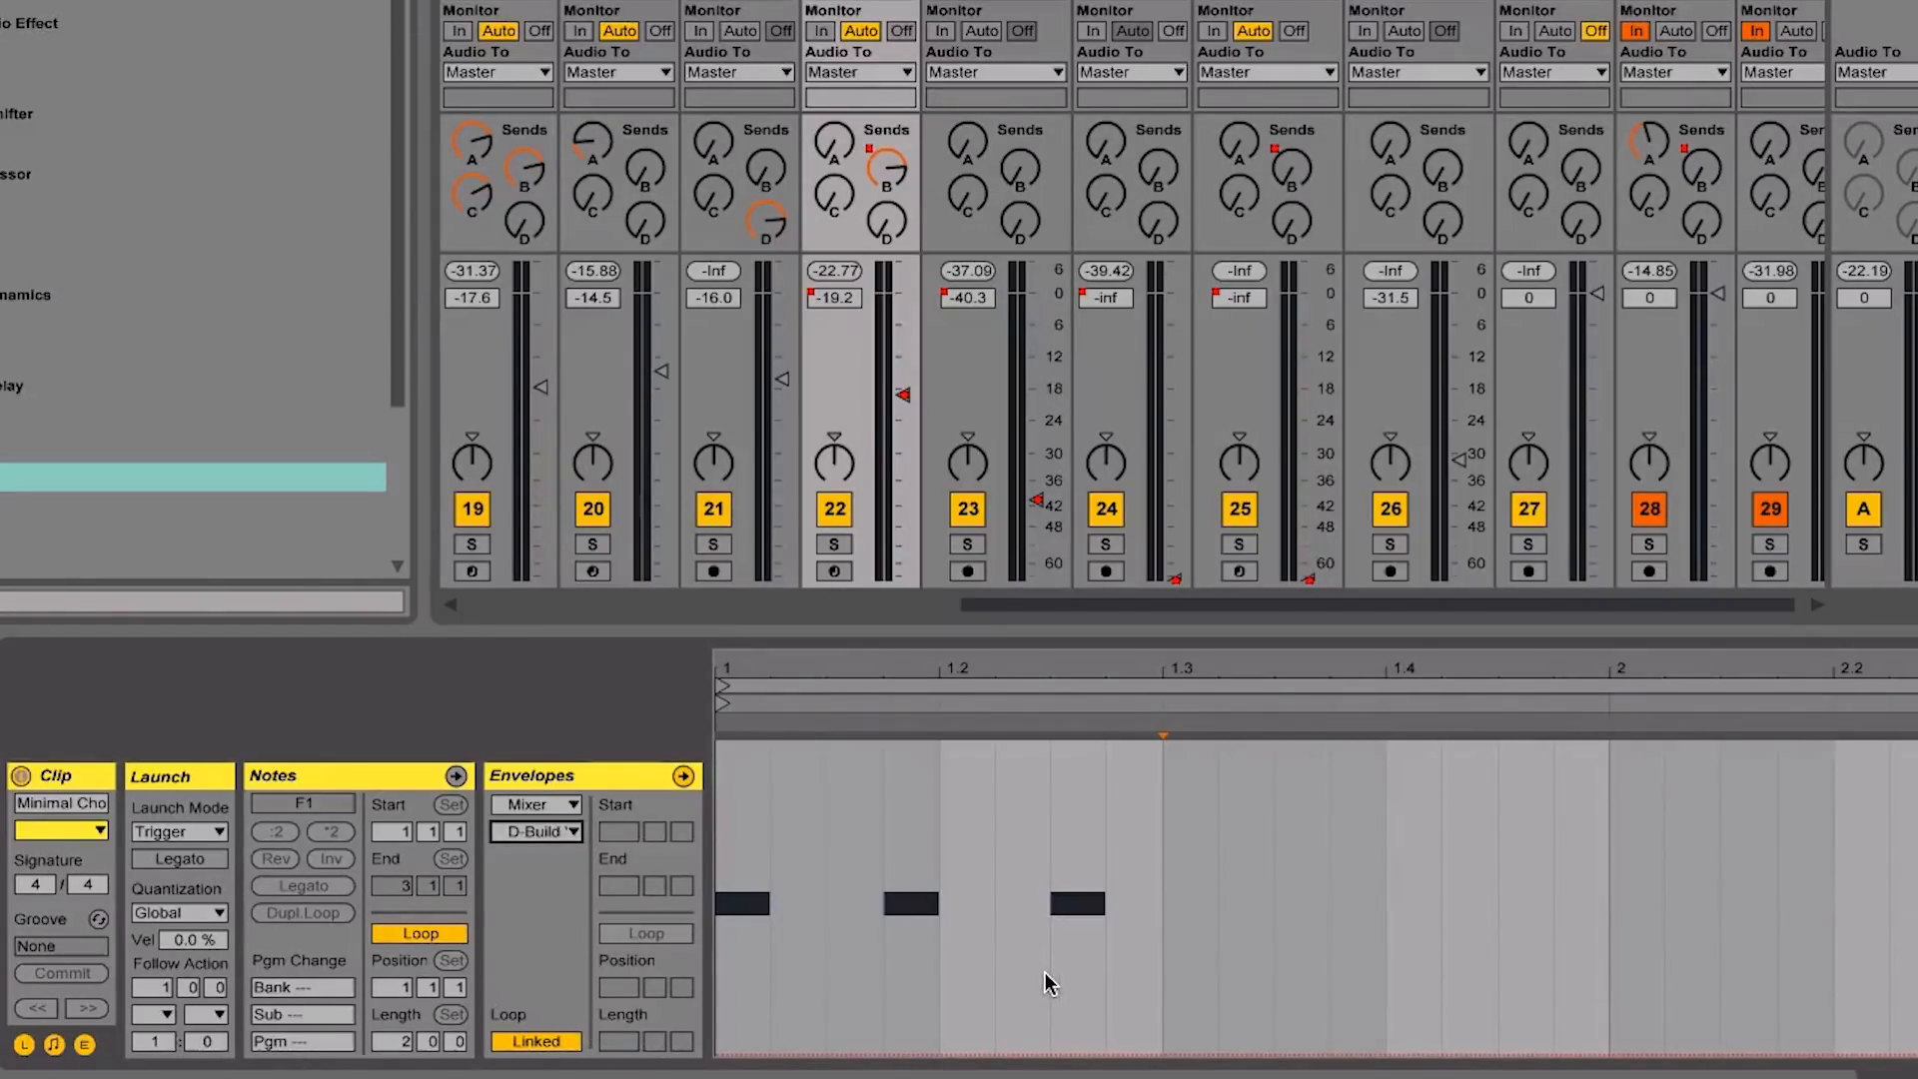
# Raise the D-Build Verb send envelope to maximum from the third Dis Is note at 1.2.3 to beat 1.4, and play it back
pyautogui.moveTo(1046, 973); pyautogui.dragTo(1380, 944)
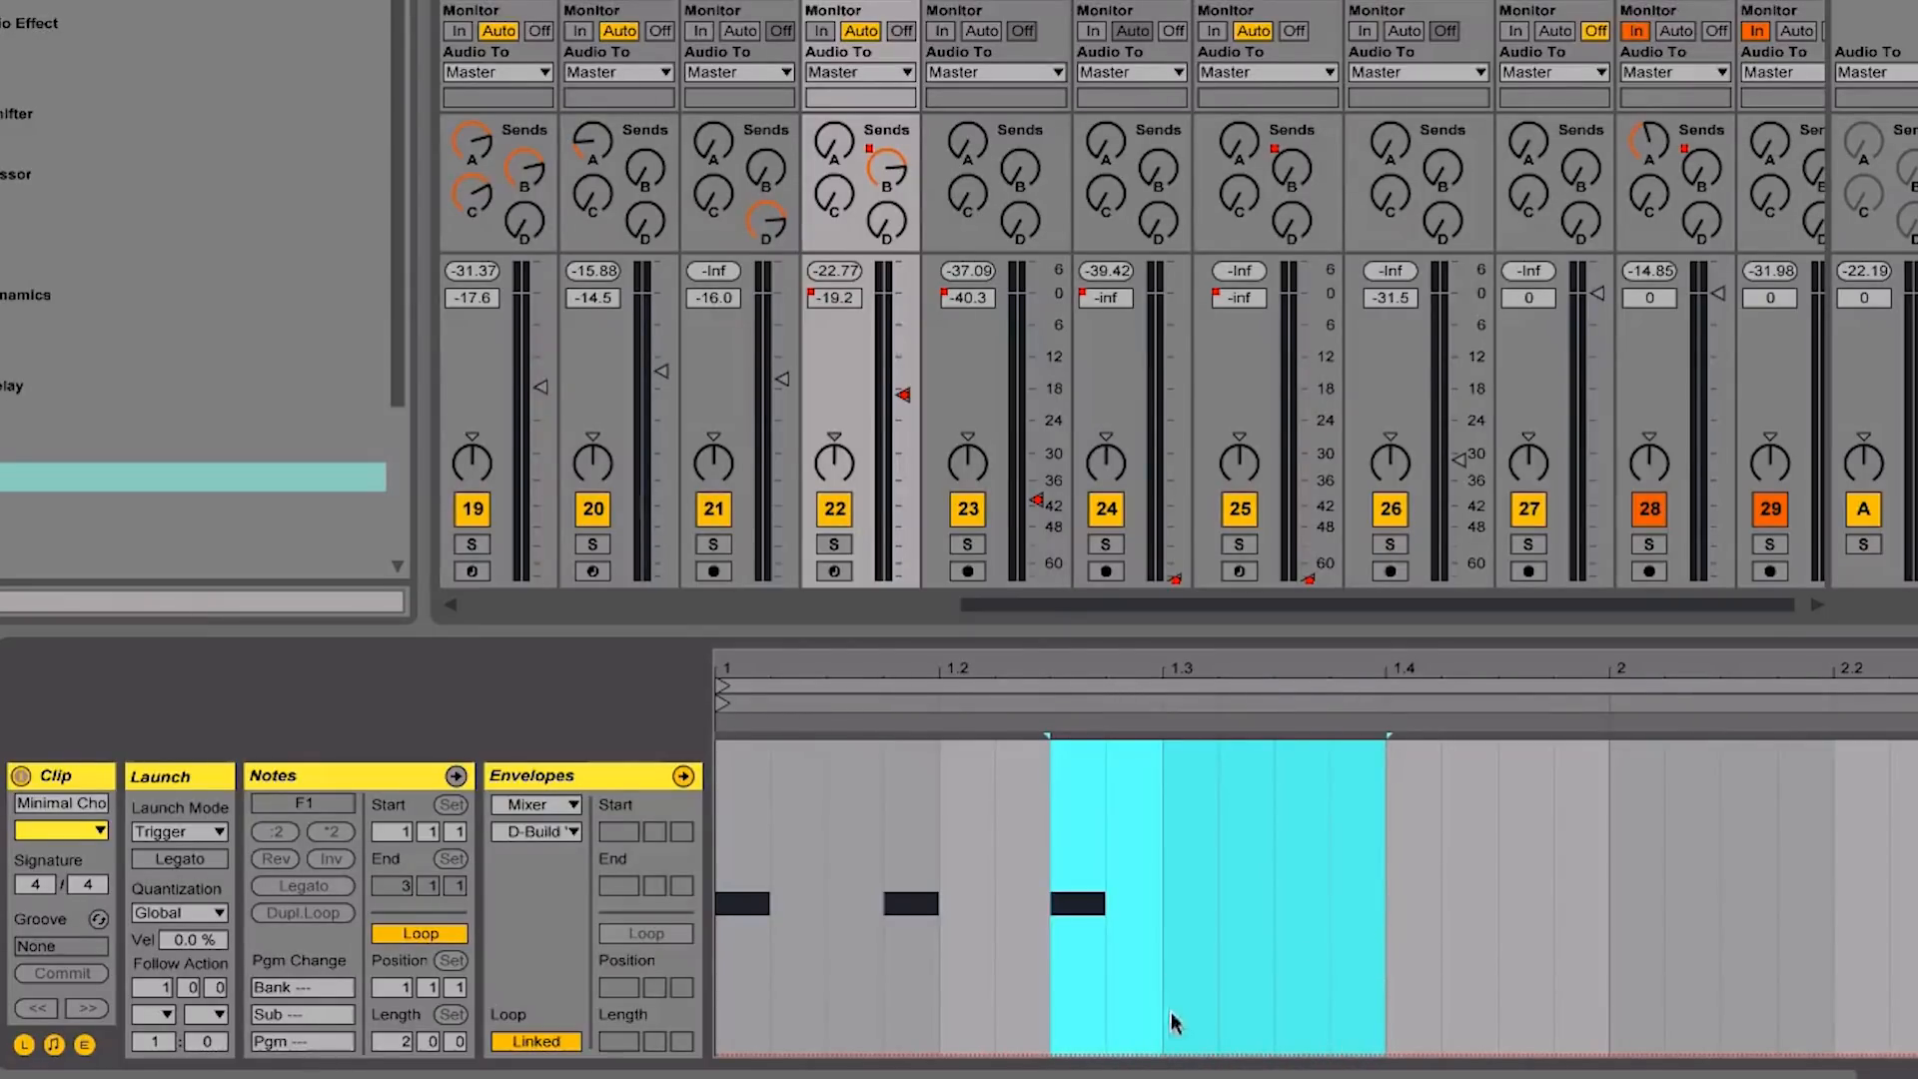
pyautogui.moveTo(1186, 1049); pyautogui.dragTo(1186, 825)
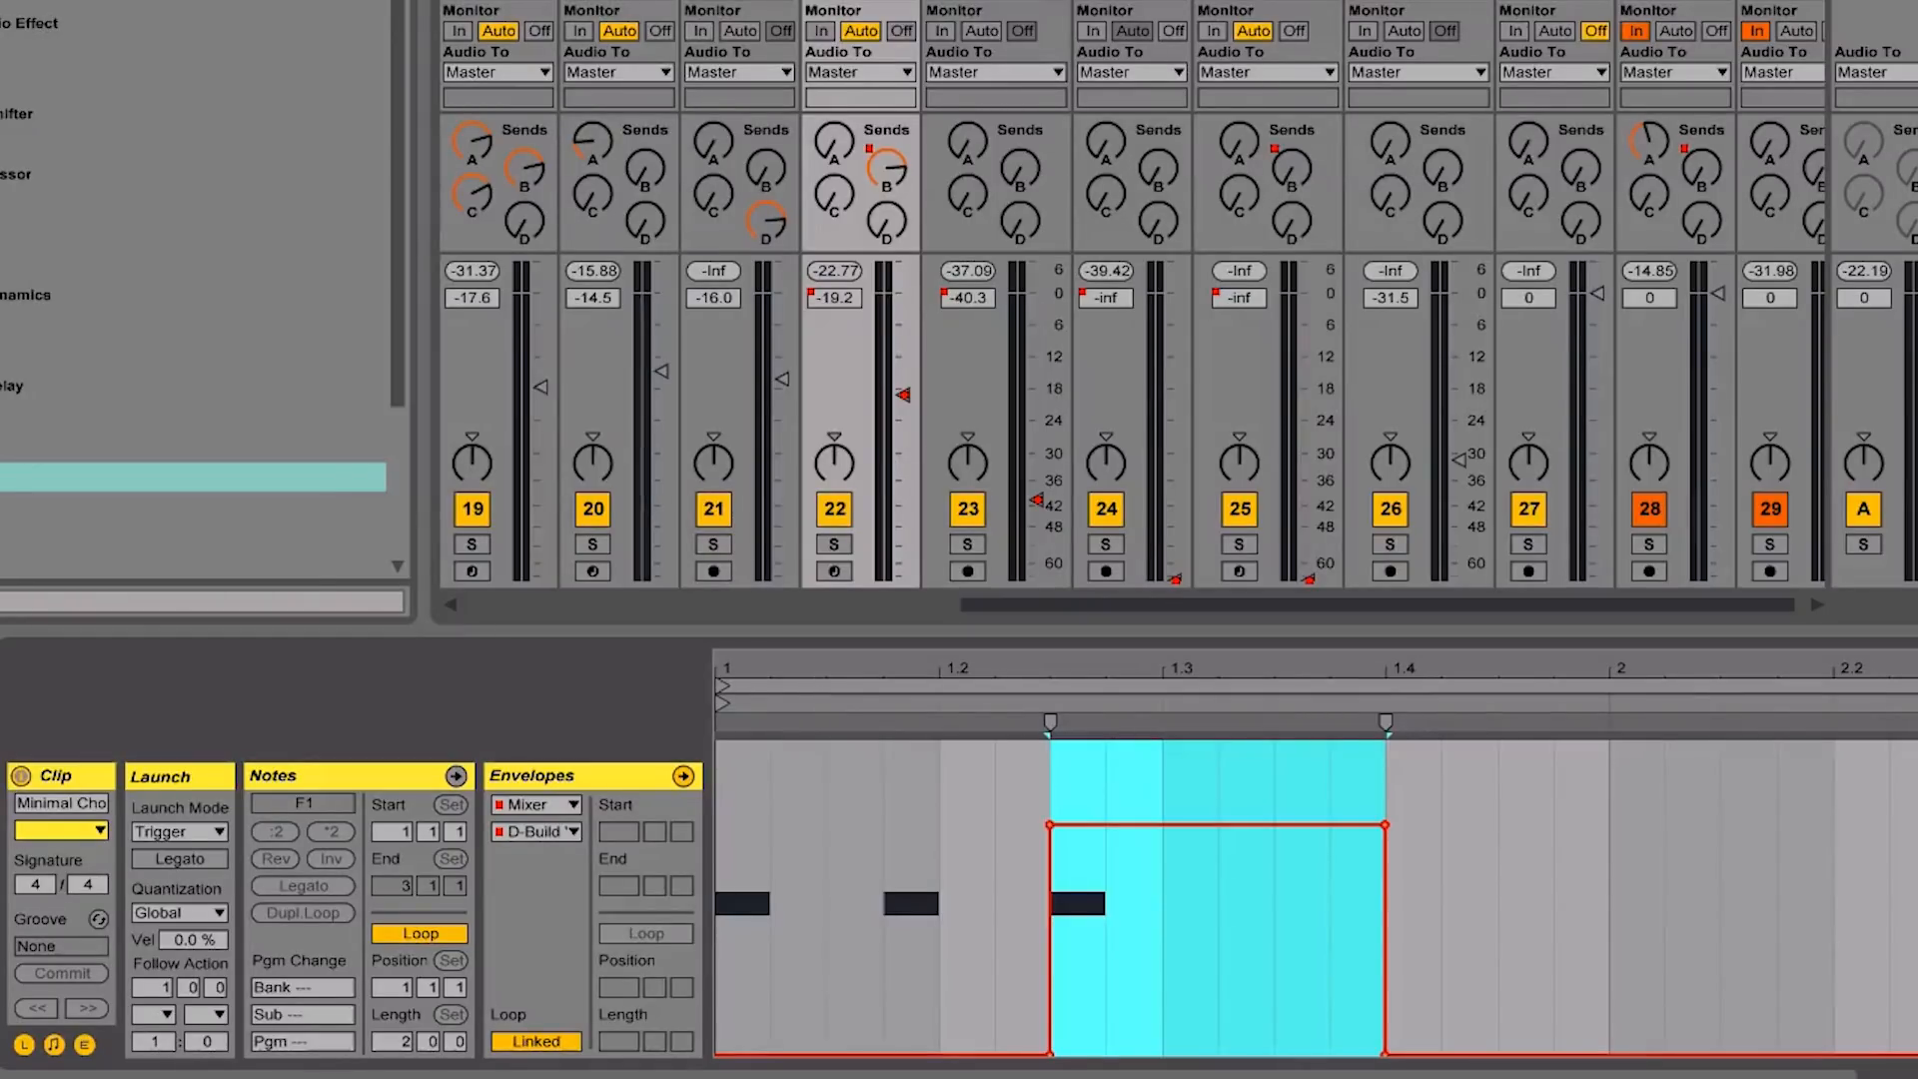
pyautogui.press('space')
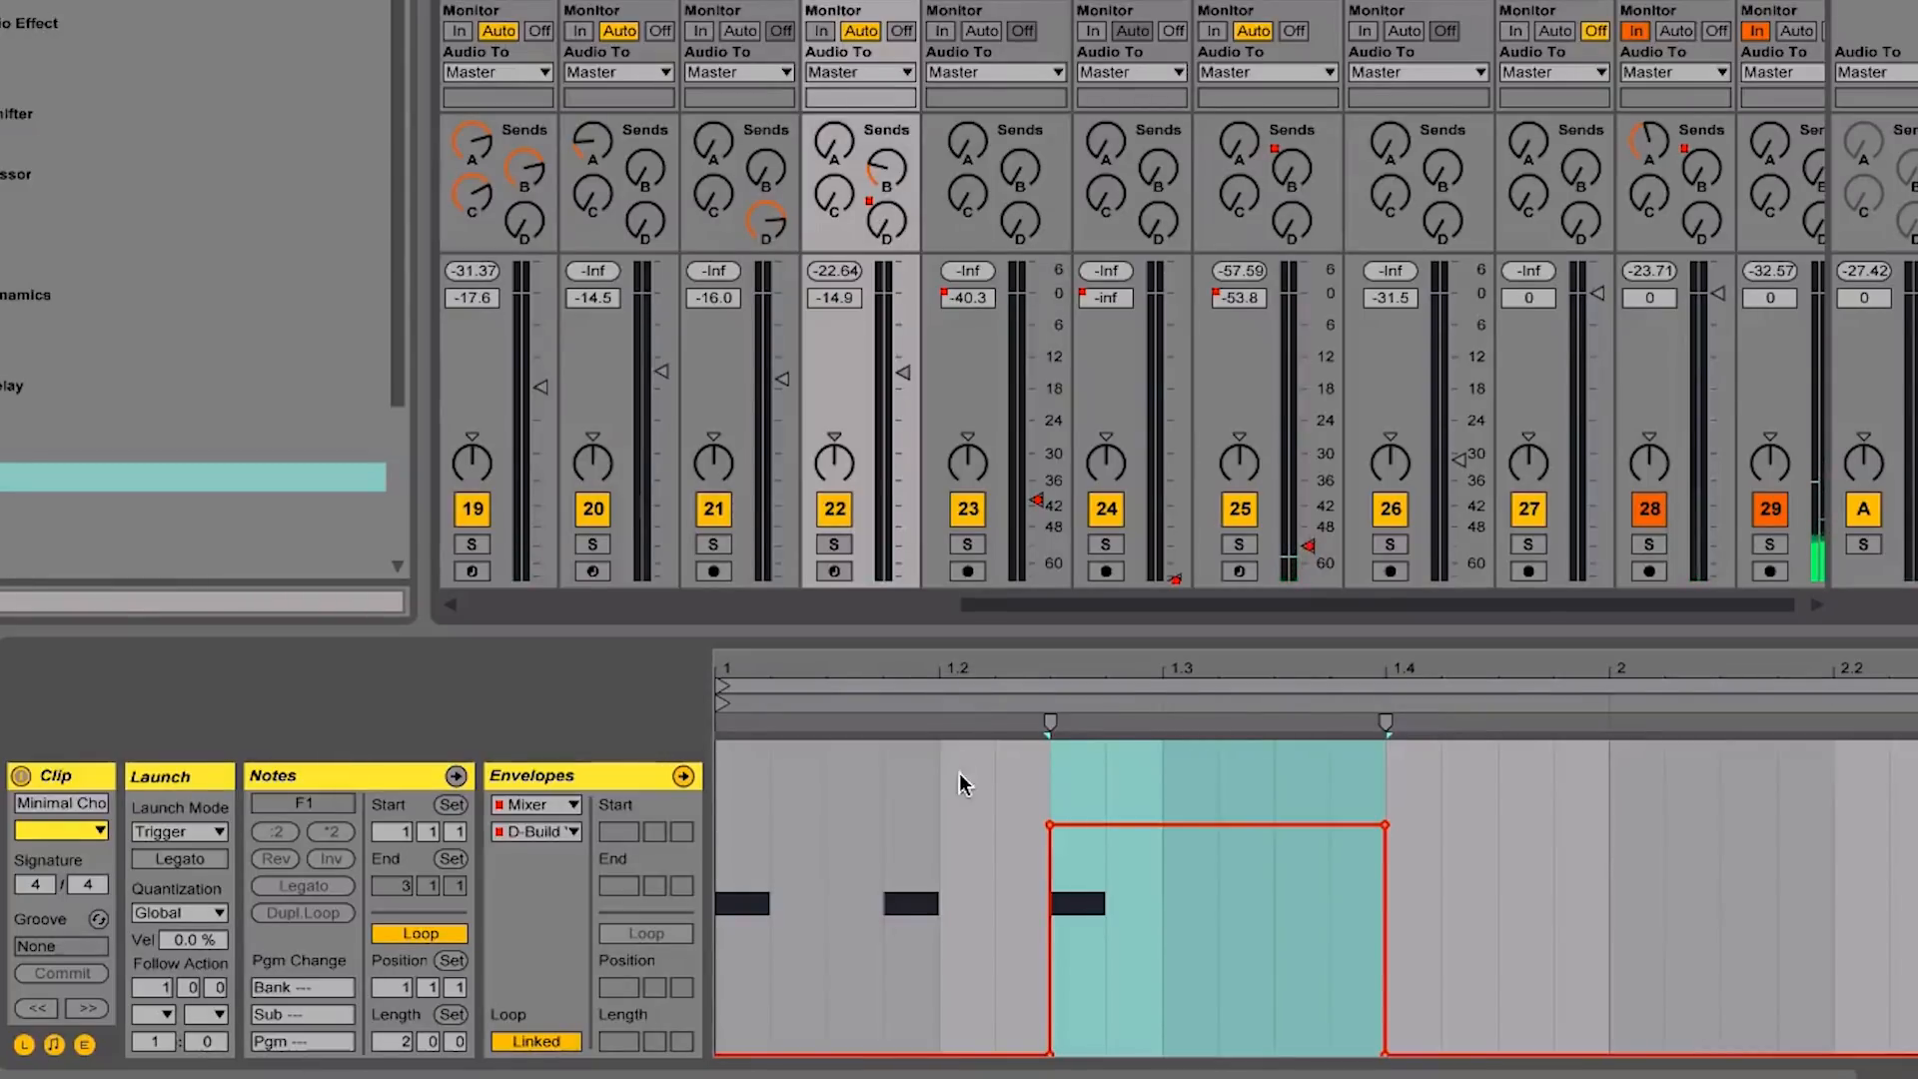
pyautogui.moveTo(1092, 827); pyautogui.dragTo(1099, 742)
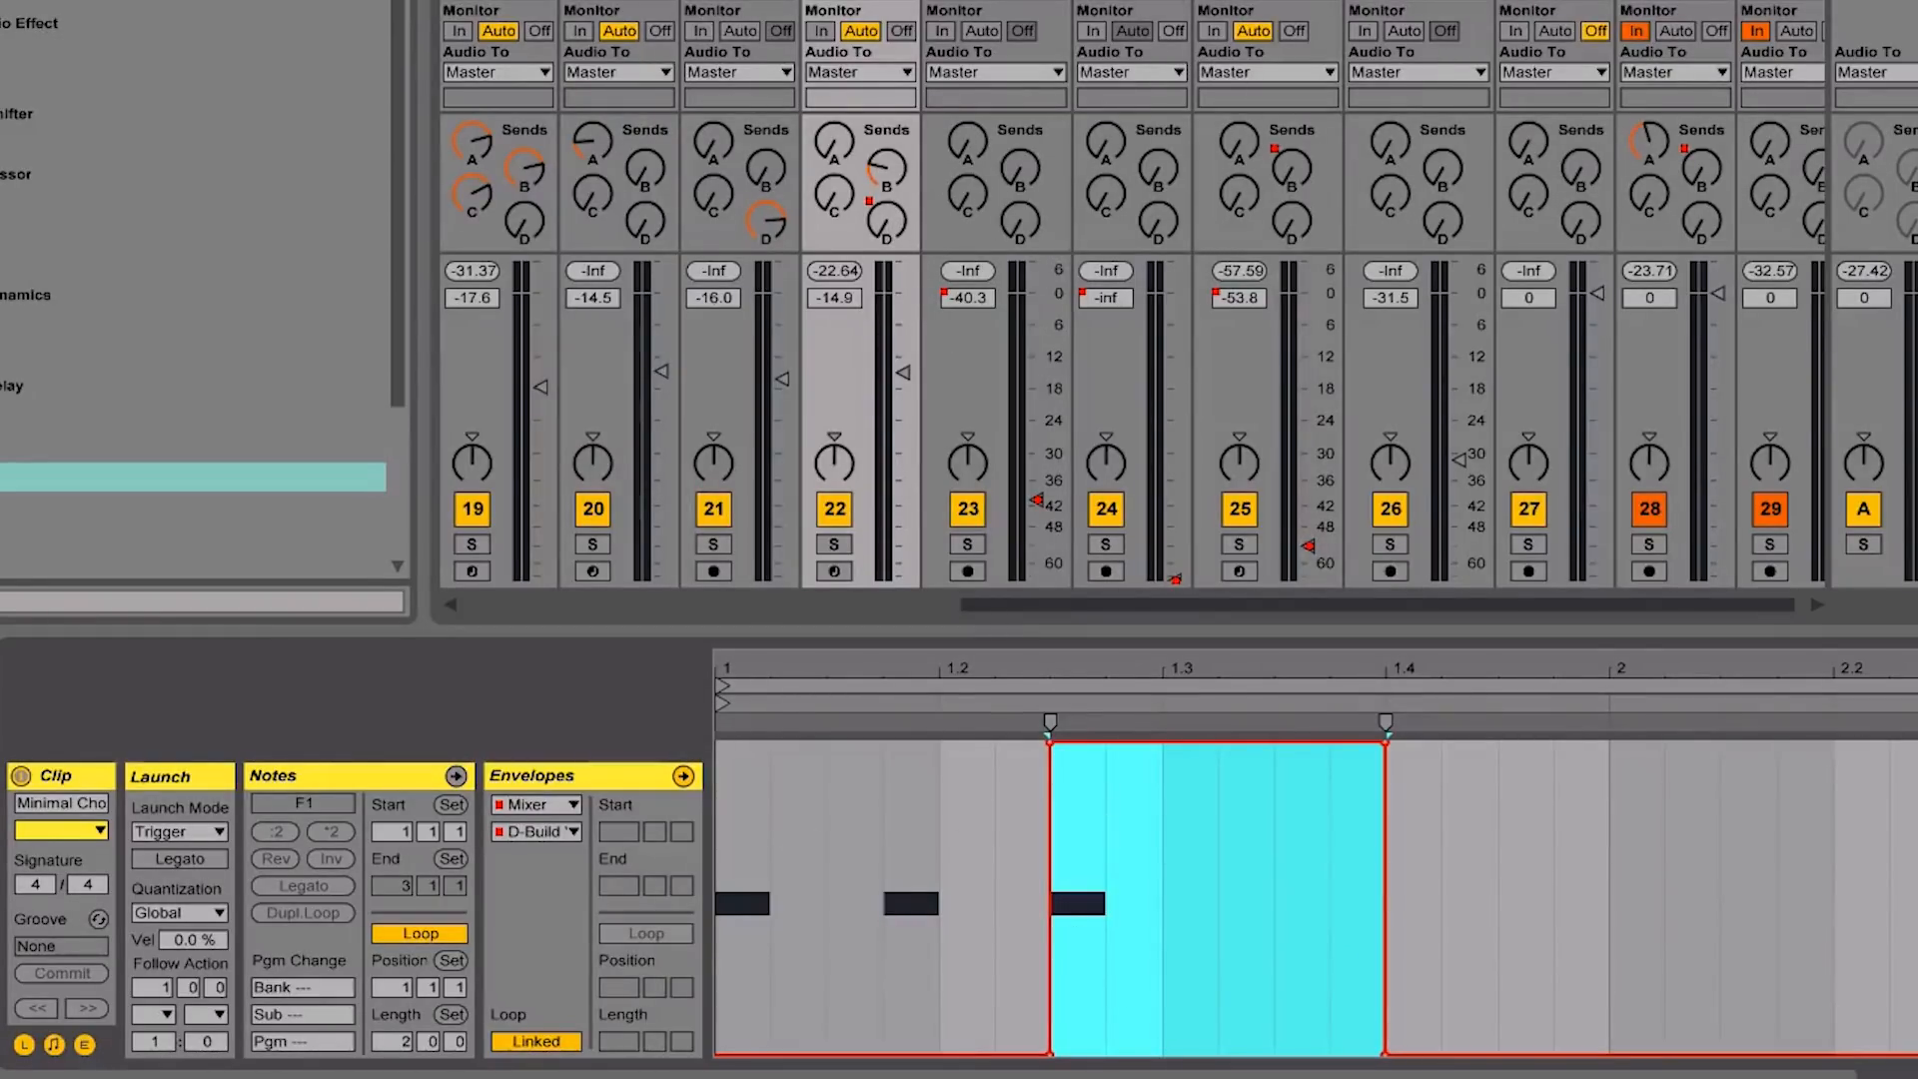
pyautogui.press('space')
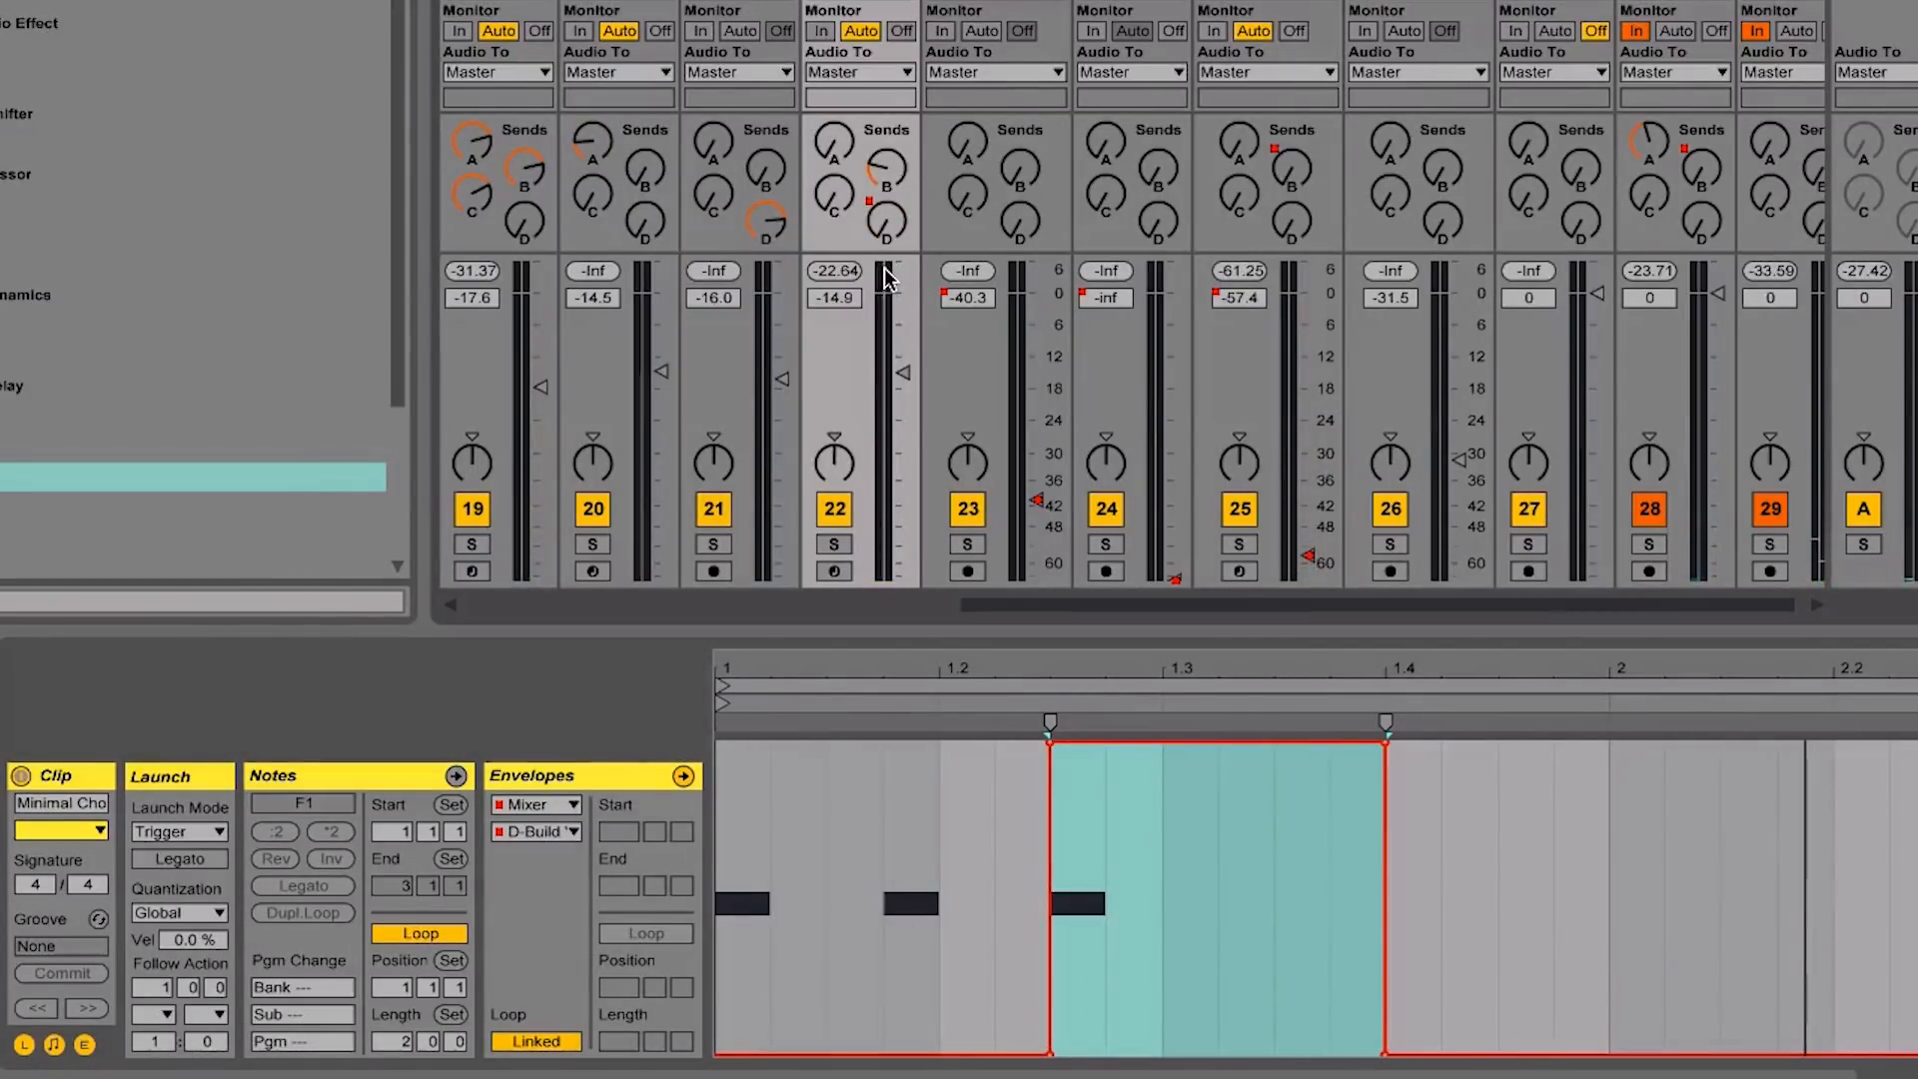
# Copy the Minimal Chop clip and switch to Arrangement View, in the empty stretch after the end of the song
pyautogui.click(539, 805)
pyautogui.click(540, 803)
pyautogui.rightClick(867, 2)
pyautogui.press('Escape')
pyautogui.press('Tab')
pyautogui.click(1771, 55)
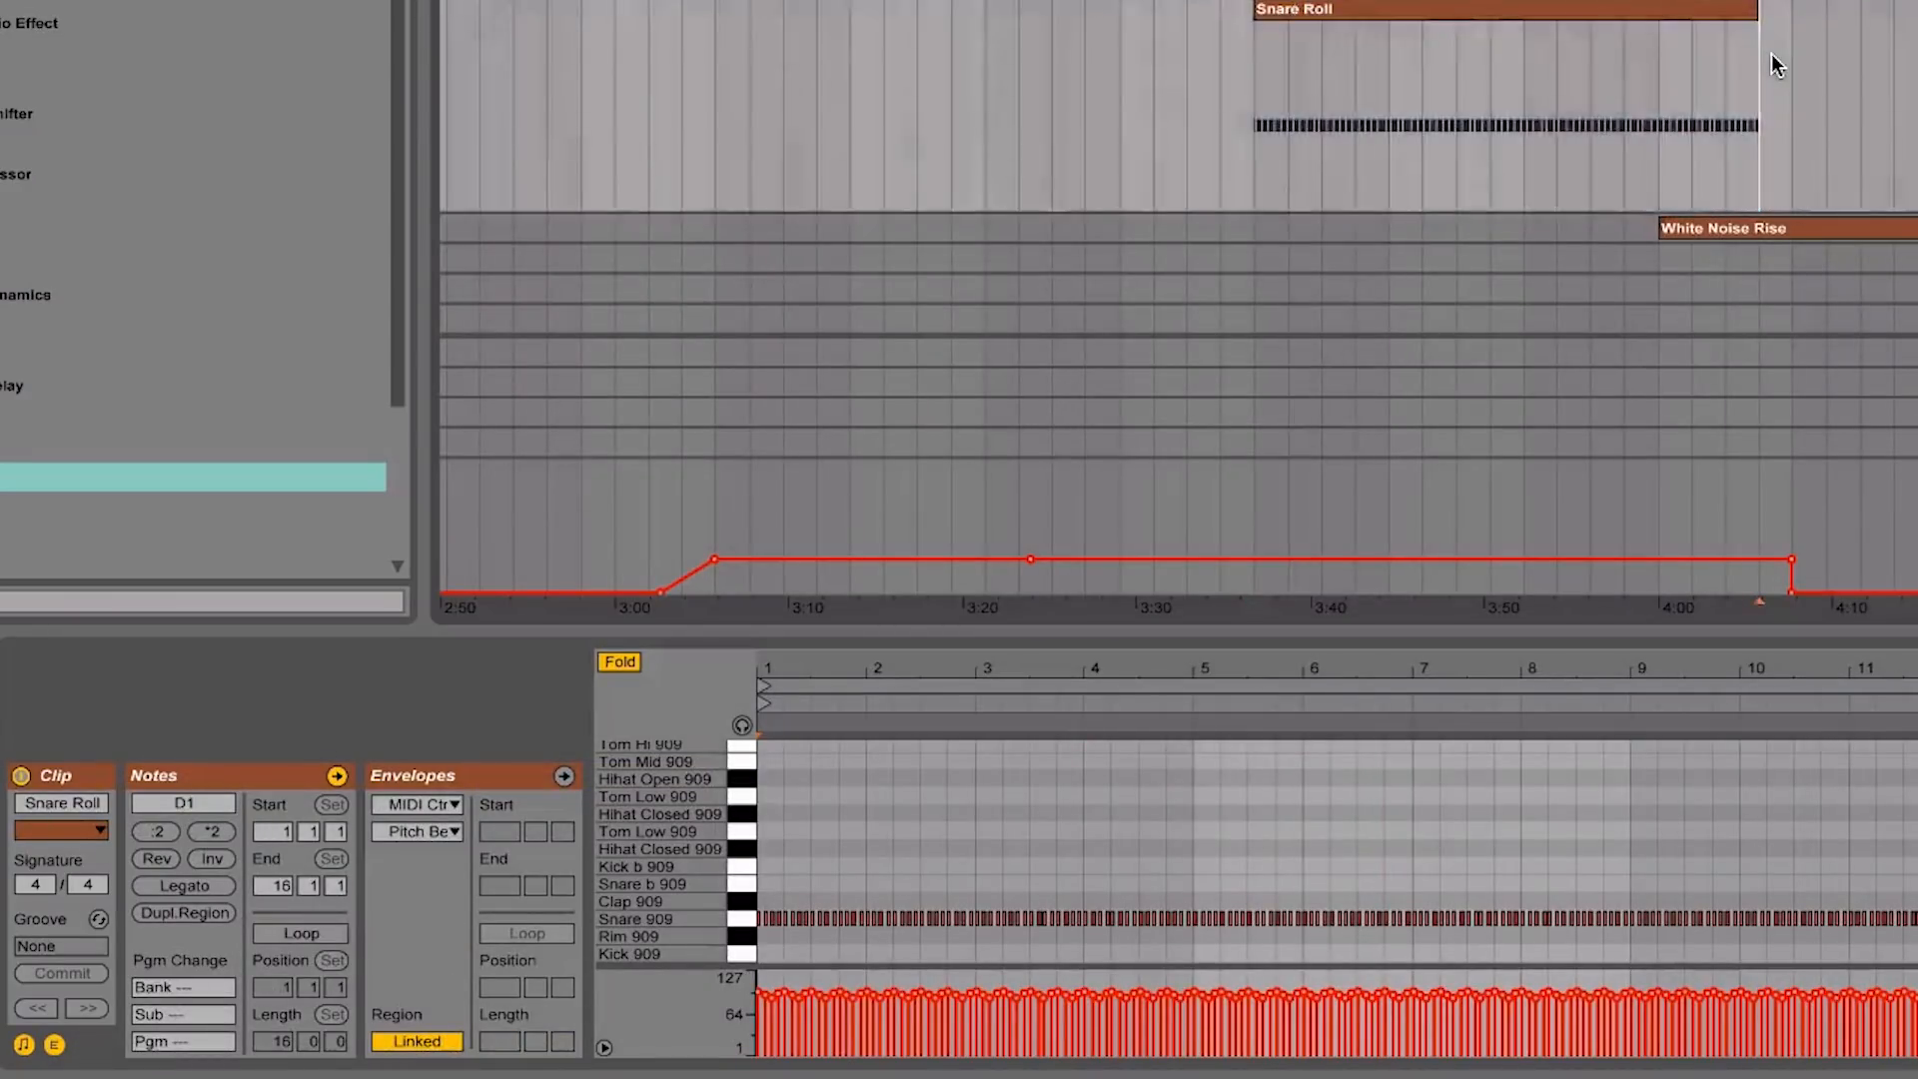
pyautogui.hscroll(20, 1771, 55)
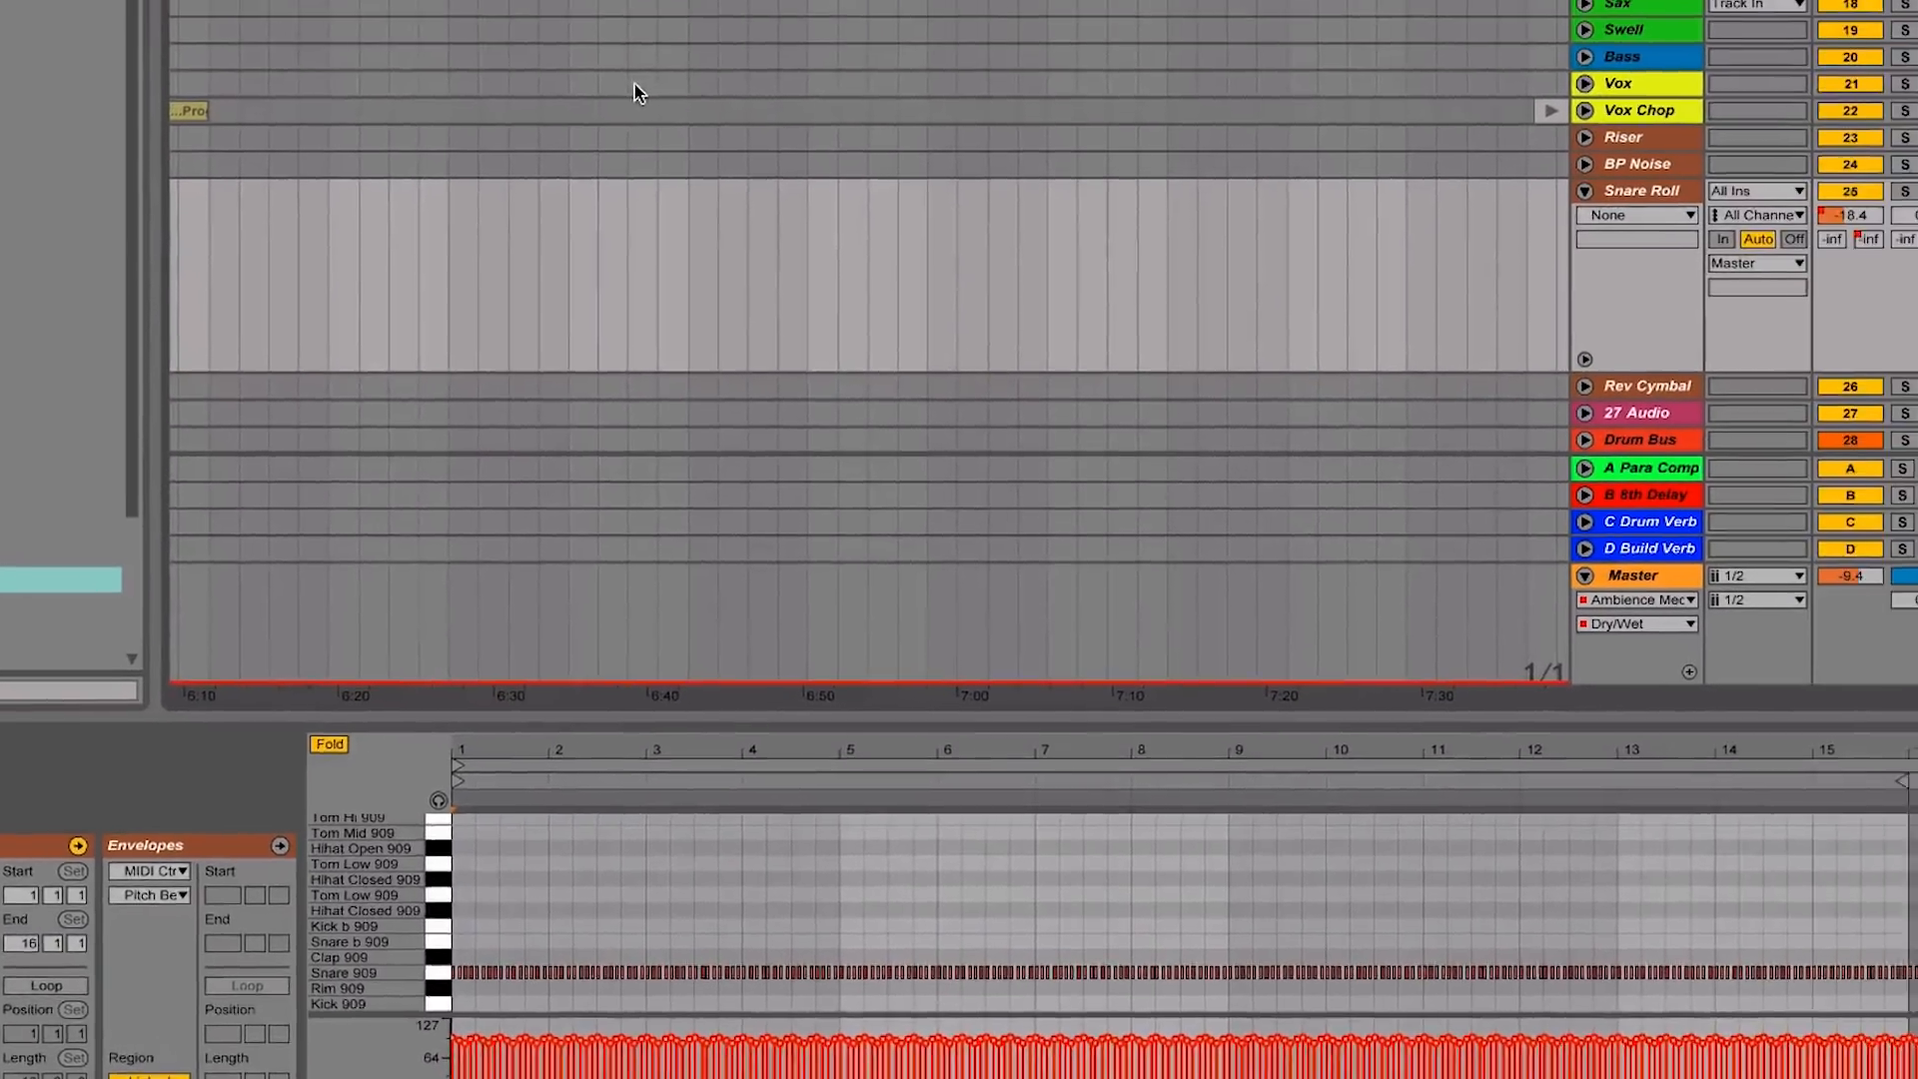
# Paste the copied Minimal Chop clip onto the Vox Chop track in the empty area at about 6:33
pyautogui.click(566, 117)
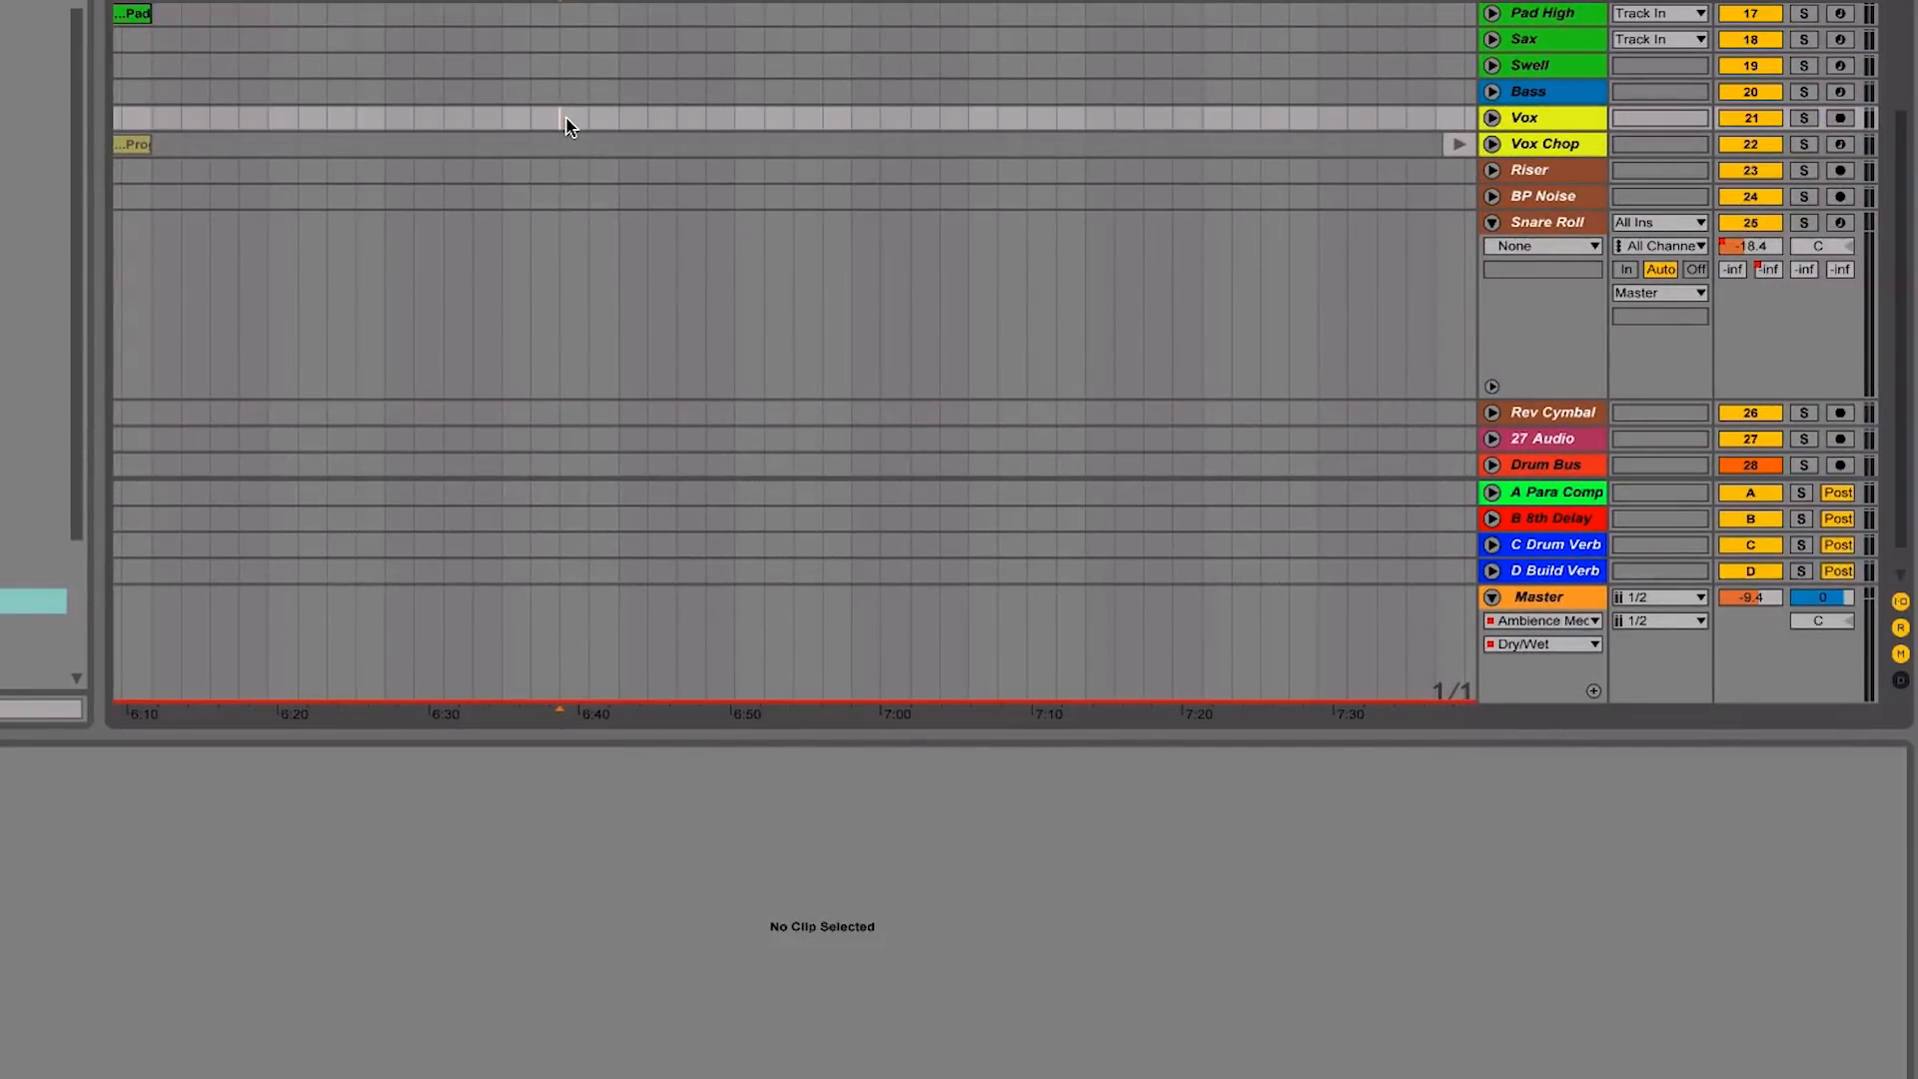
pyautogui.rightClick(563, 116)
pyautogui.click(597, 132)
pyautogui.rightClick(462, 145)
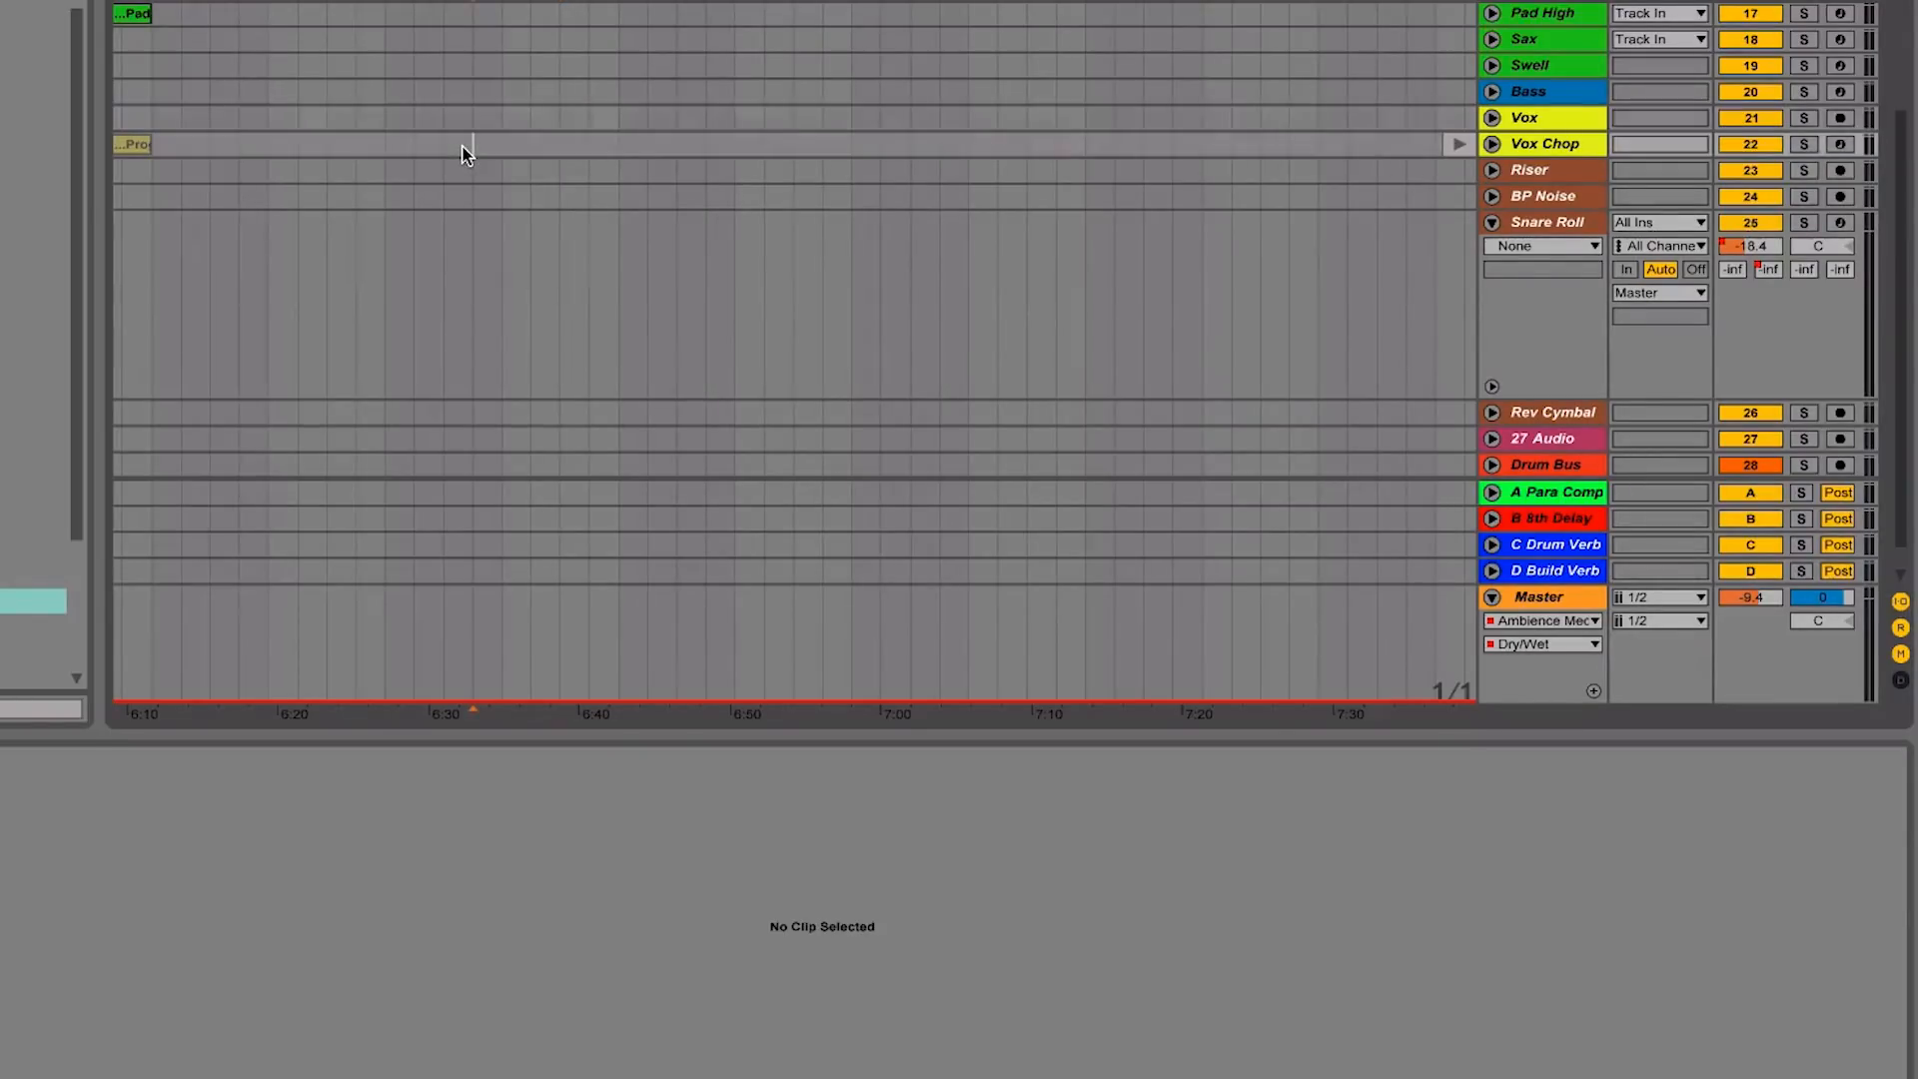
pyautogui.click(505, 150)
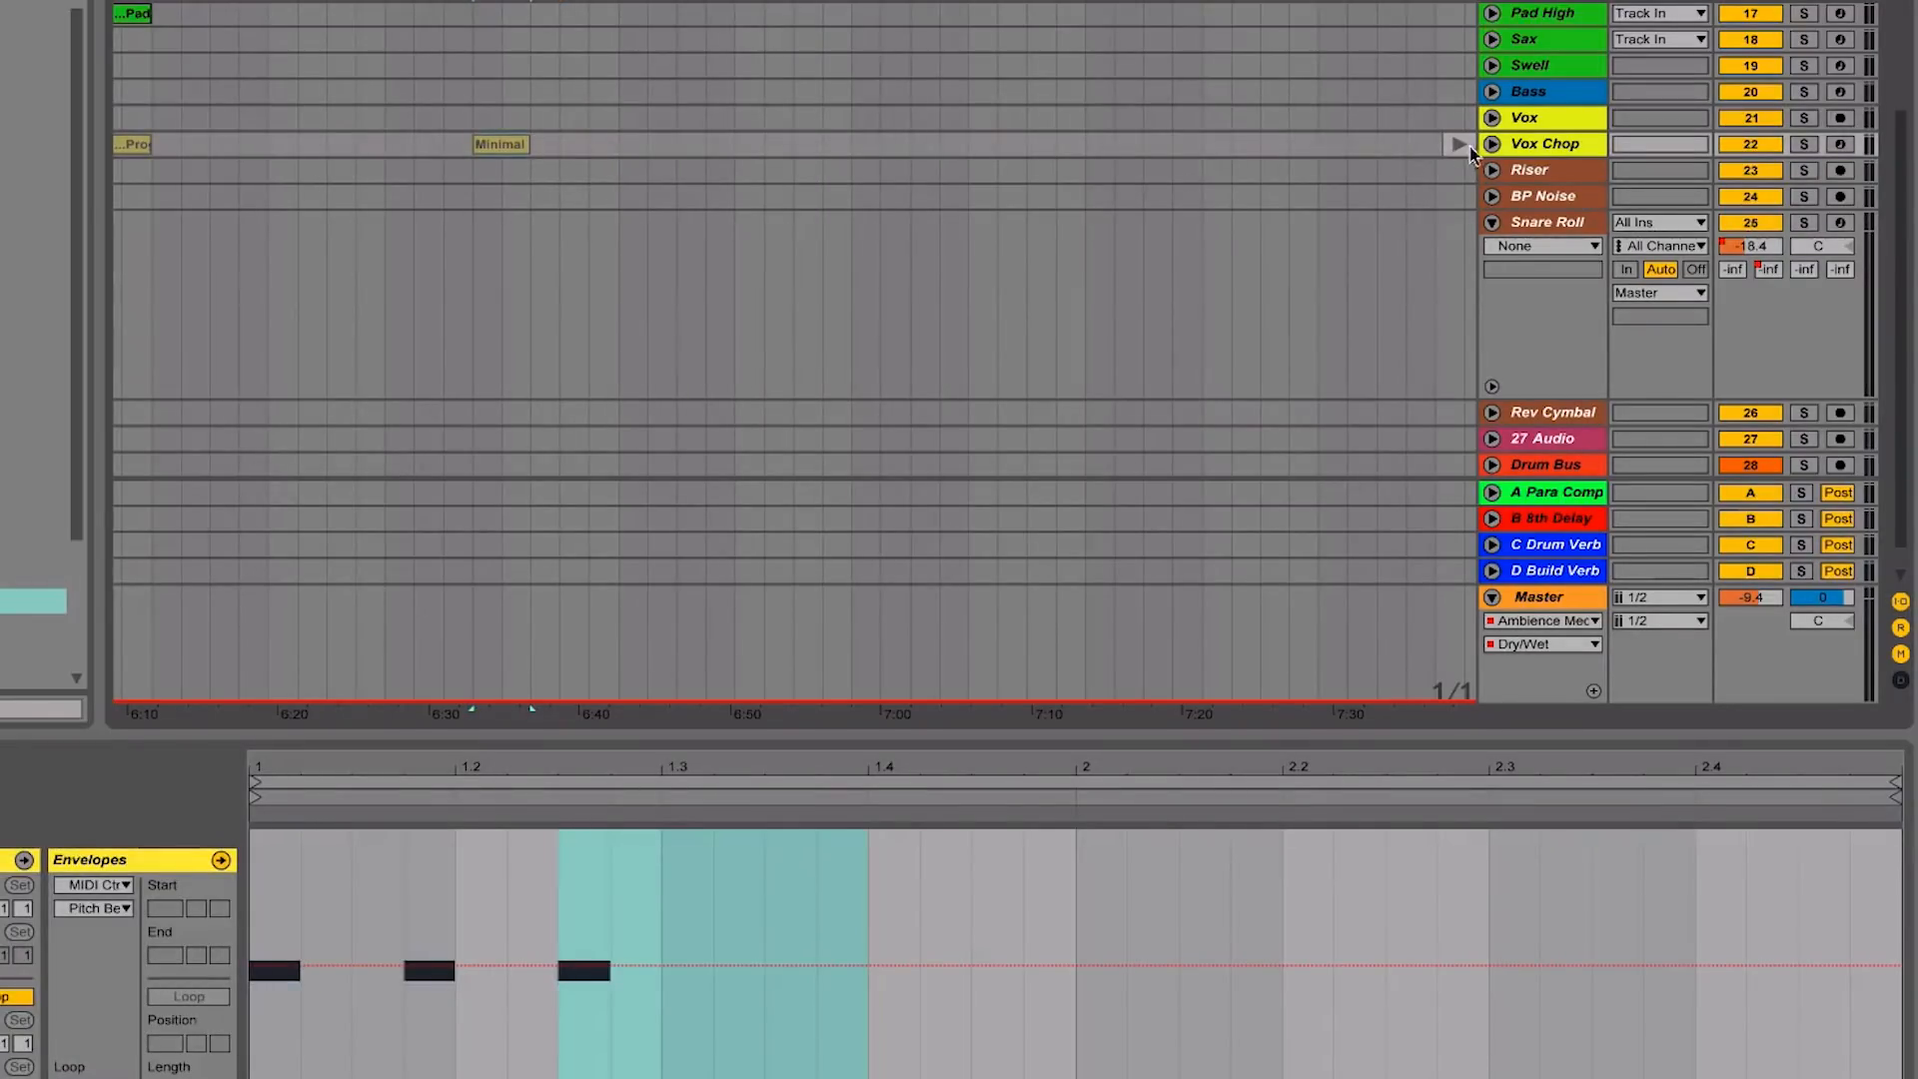
# Unfold the Vox Chop track, show its D-Build Verb send automation at the pasted Minimal Chop clip, and play from the clip's start
pyautogui.click(1491, 143)
pyautogui.click(553, 195)
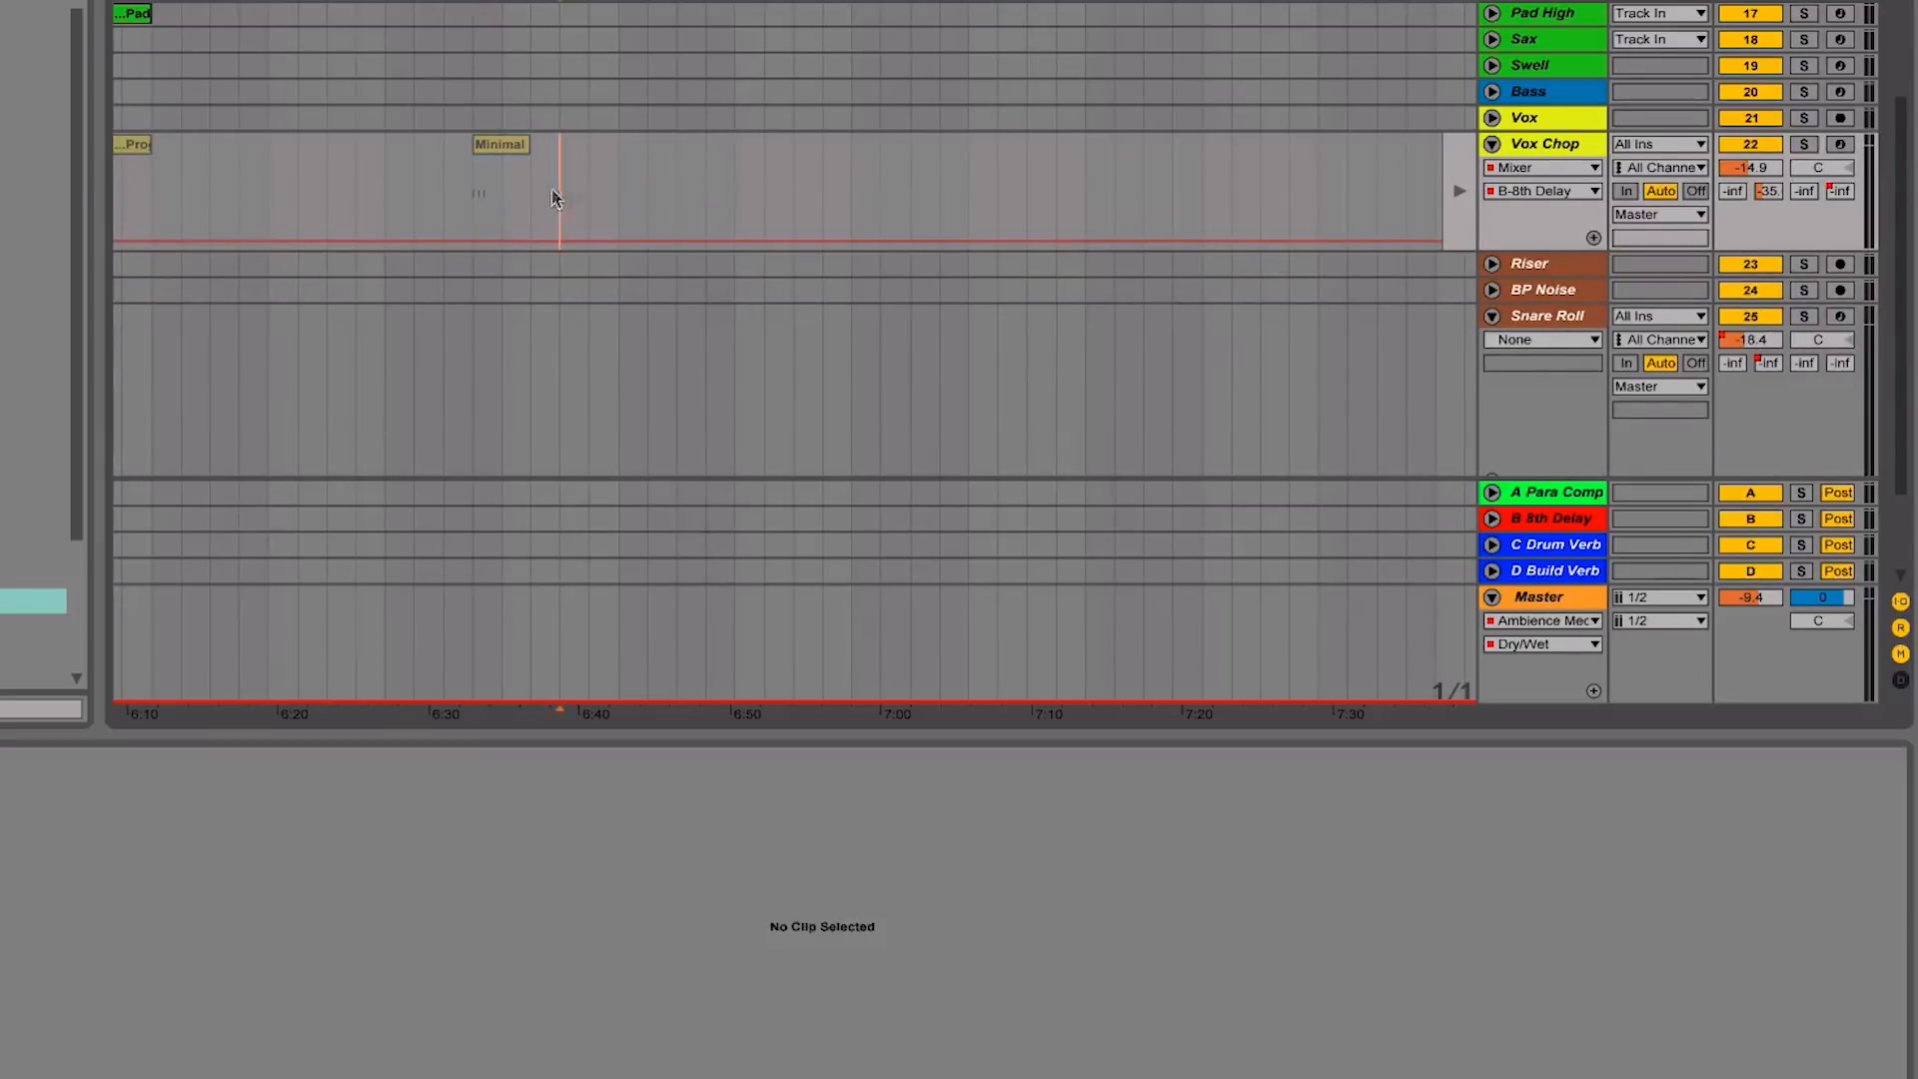
pyautogui.click(1544, 191)
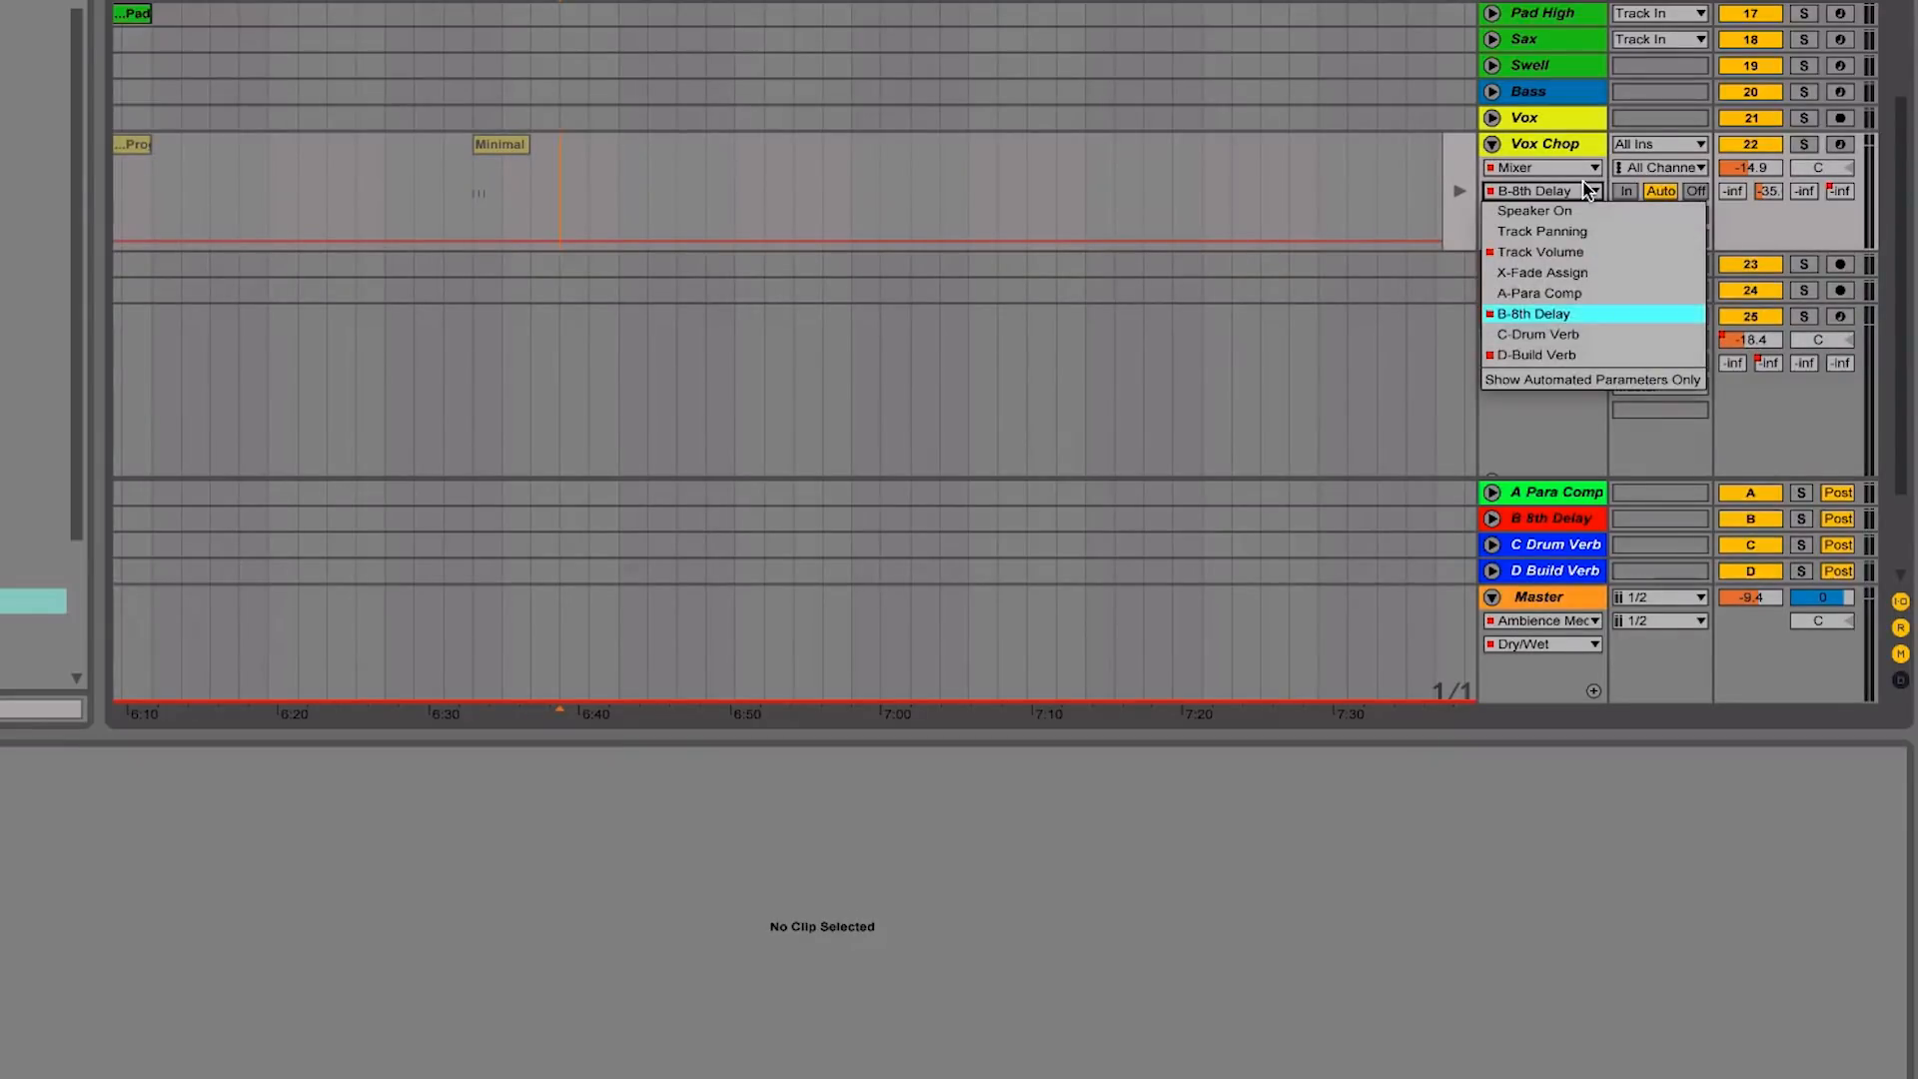
pyautogui.click(1514, 357)
pyautogui.press('+')
pyautogui.press('+')
pyautogui.press('+')
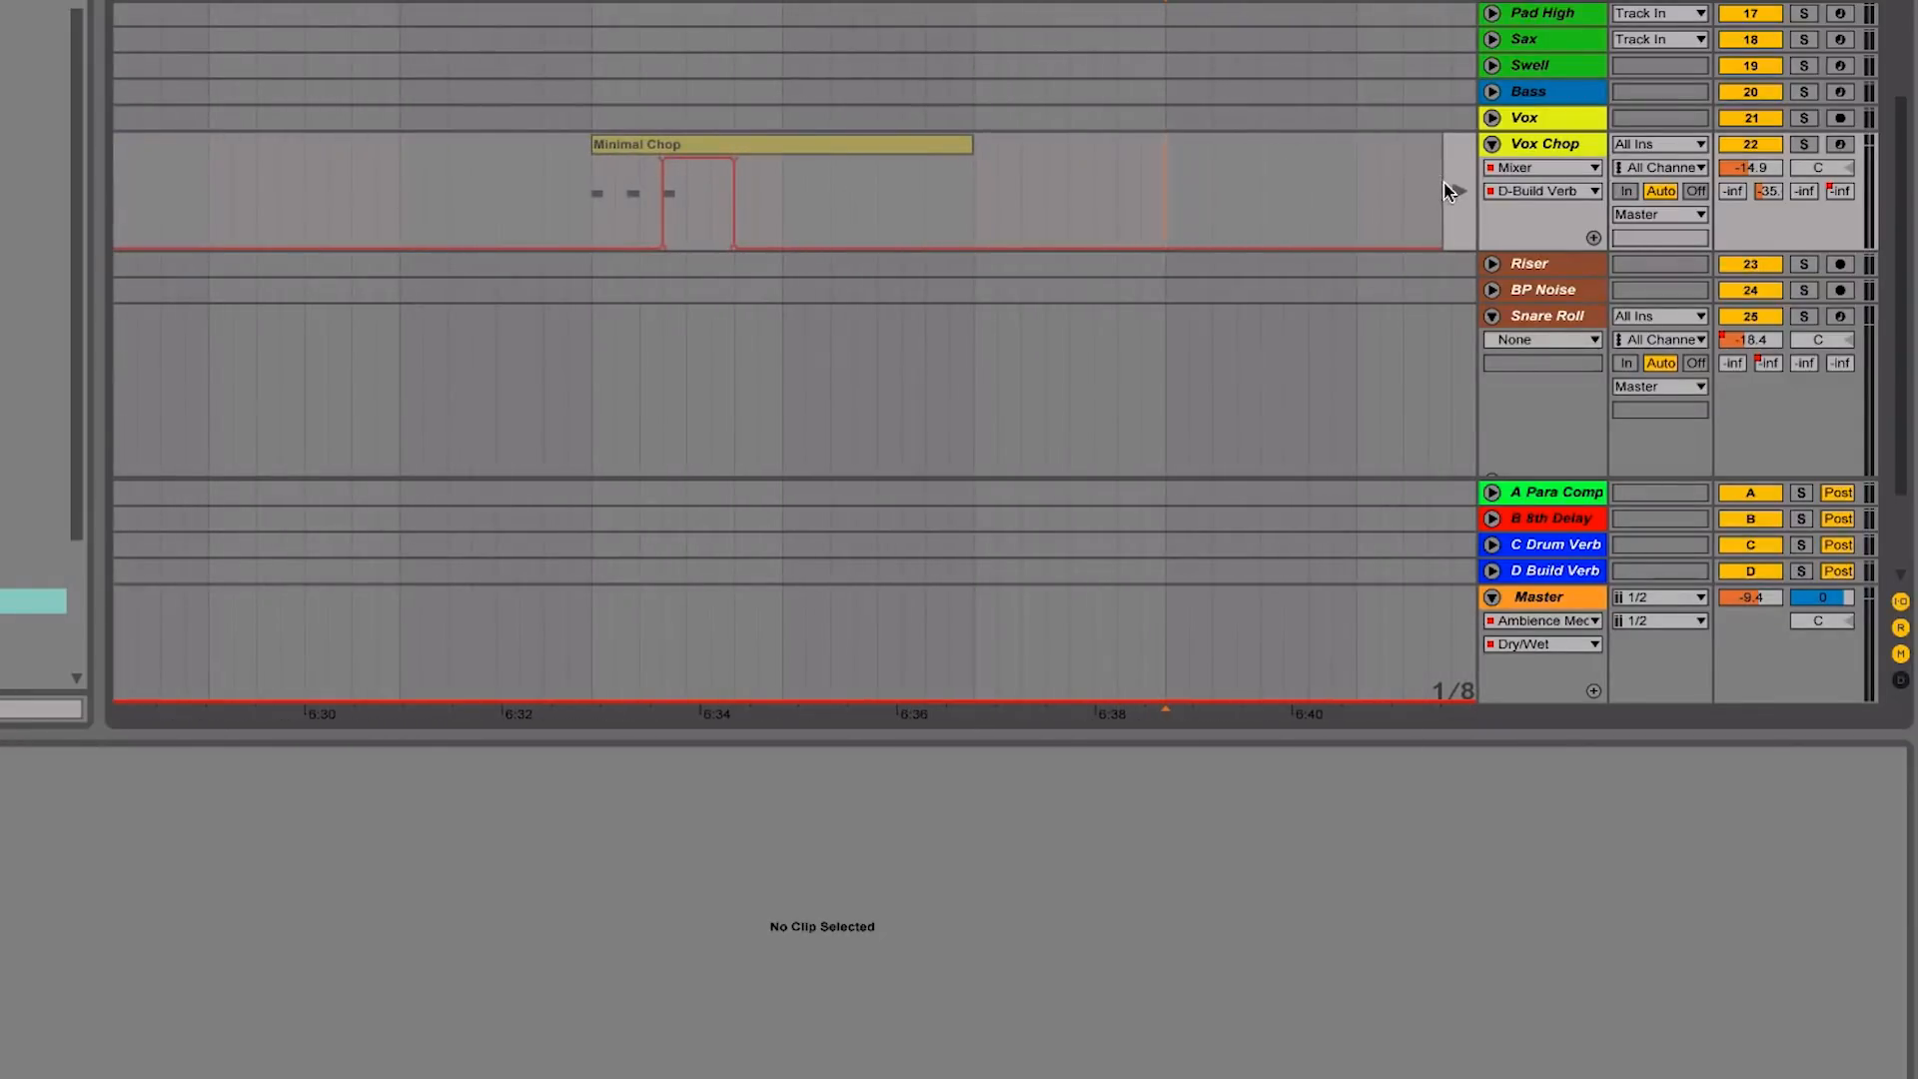
pyautogui.click(597, 226)
pyautogui.press('space')
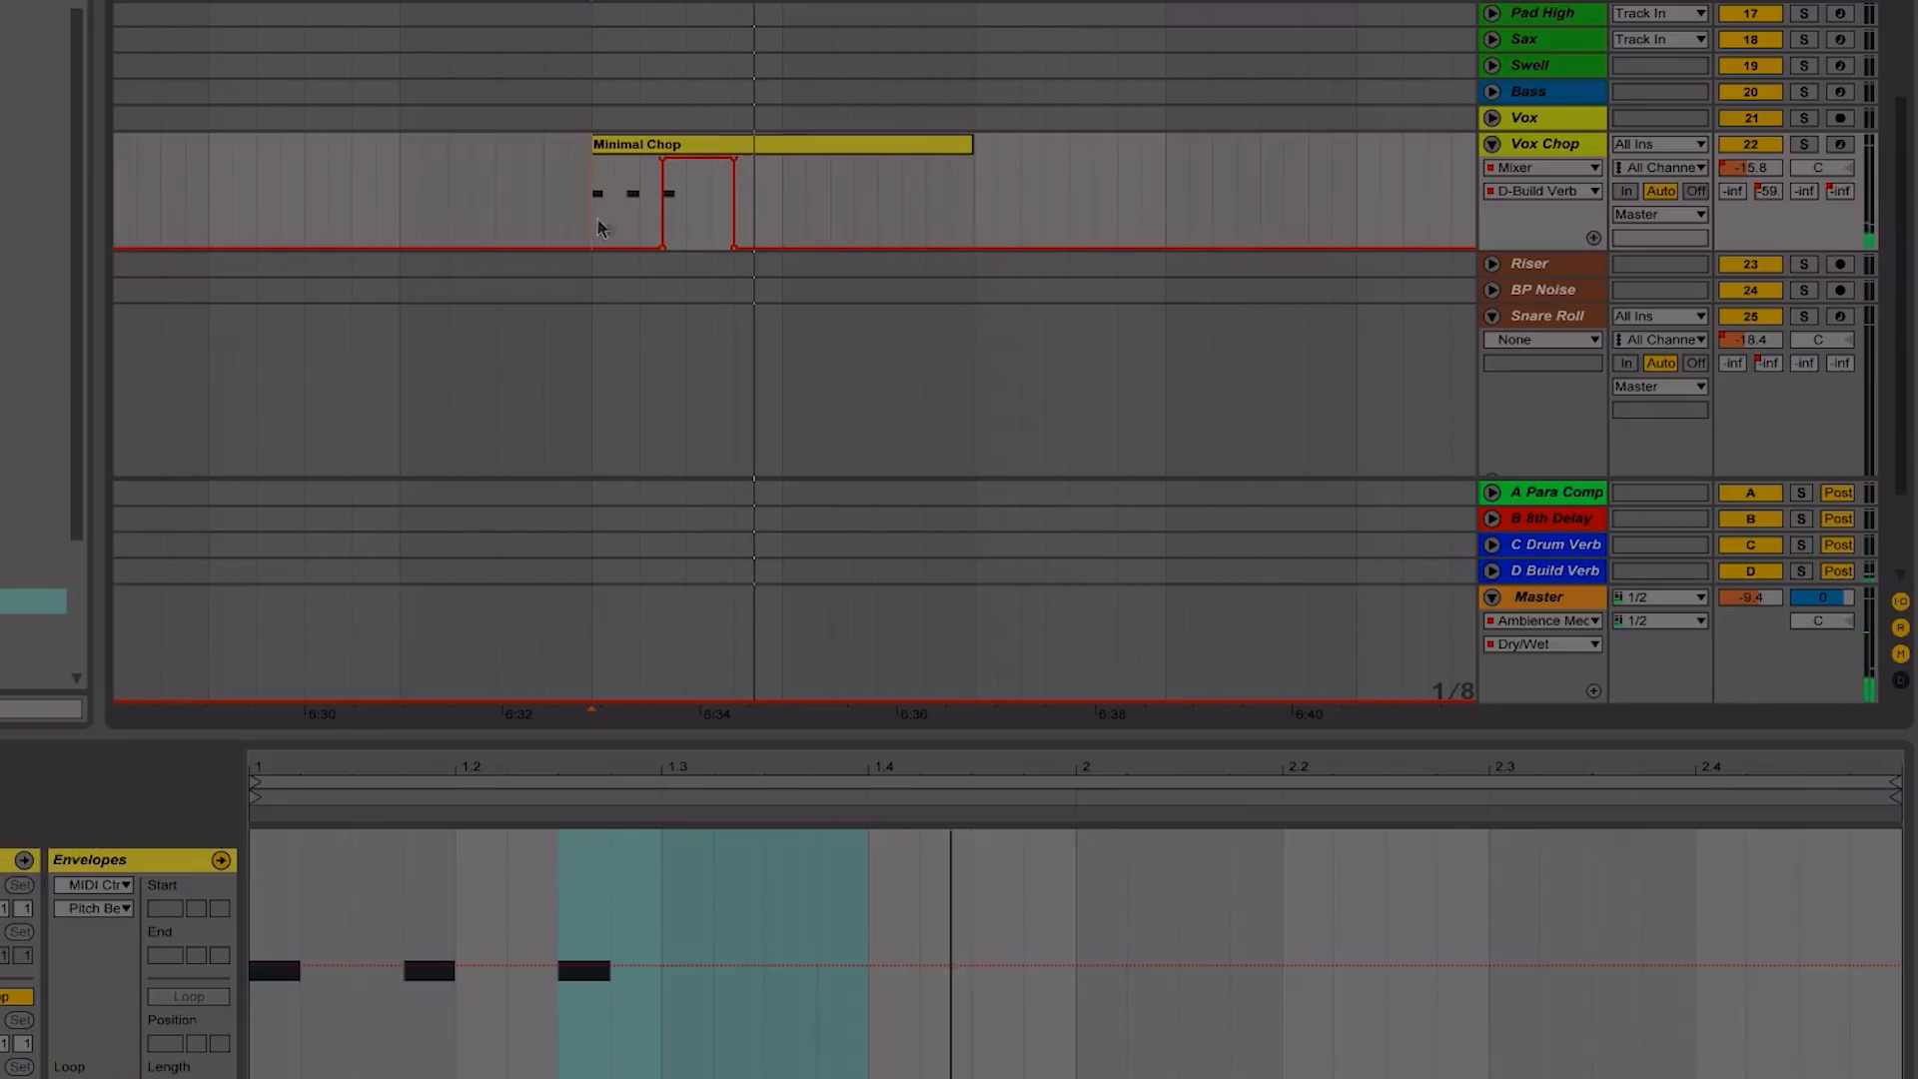